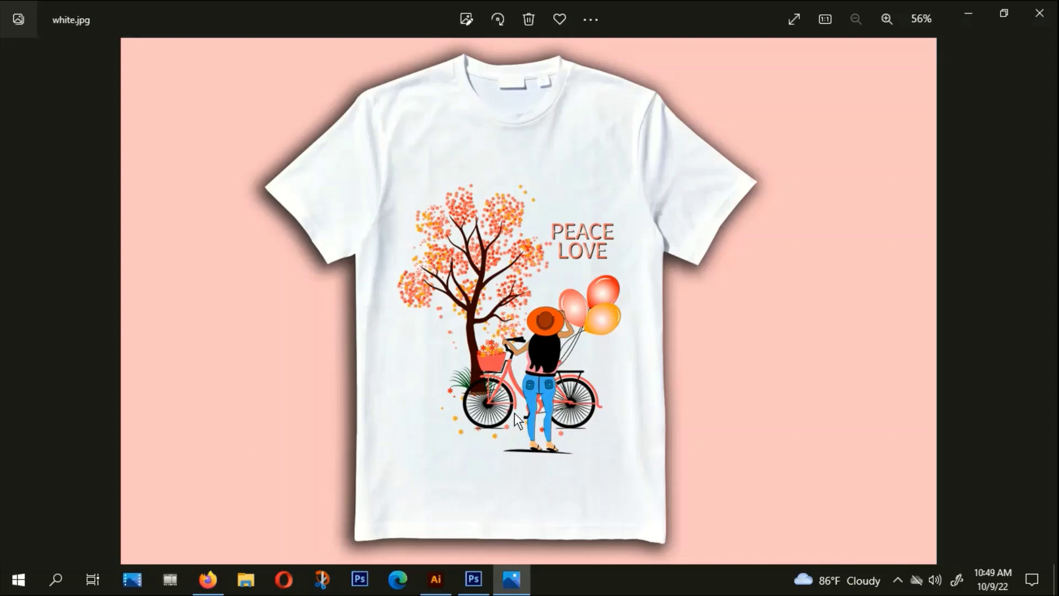
Leave the T-shirt mockup preview in Photos and return to love peace vector.ai in Illustrator
{"action": "left_click", "coordinate": [435, 581]}
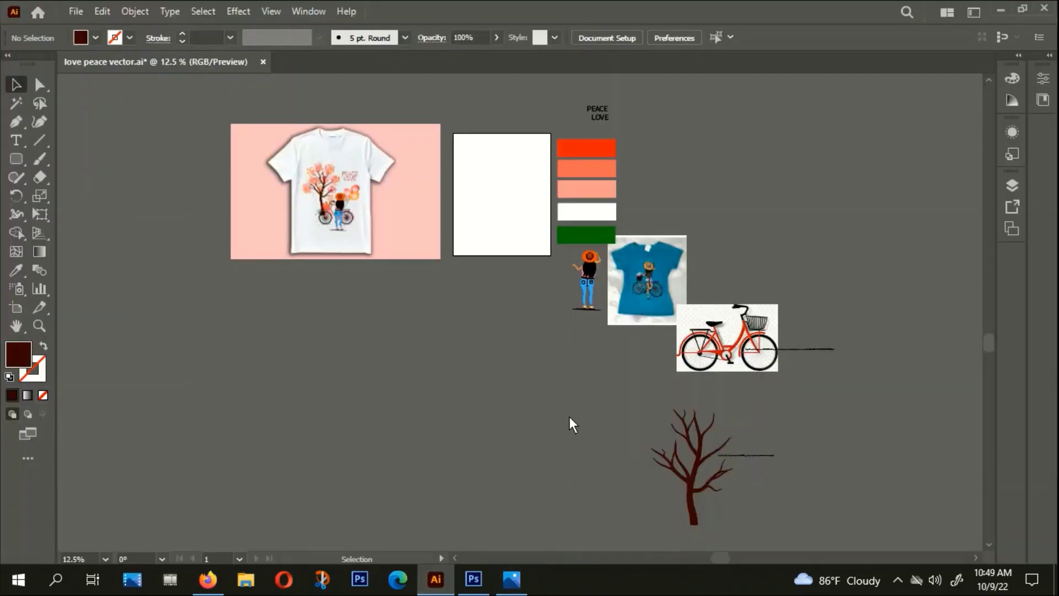
Pan and zoom around the brown tree drawing to look it over
{"action": "key", "text": "alt"}
{"action": "left_click_drag", "start_coordinate": [598, 406], "coordinate": [565, 384]}
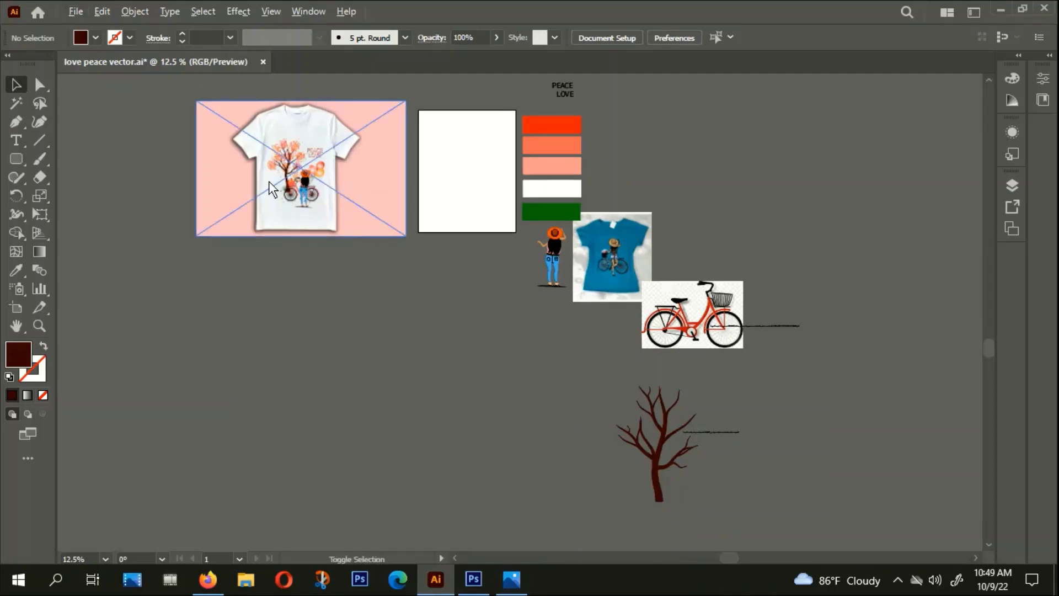
{"action": "scroll", "coordinate": [272, 189], "scroll_direction": "up", "scroll_amount": 3}
{"action": "scroll", "coordinate": [272, 189], "scroll_direction": "down", "scroll_amount": 4}
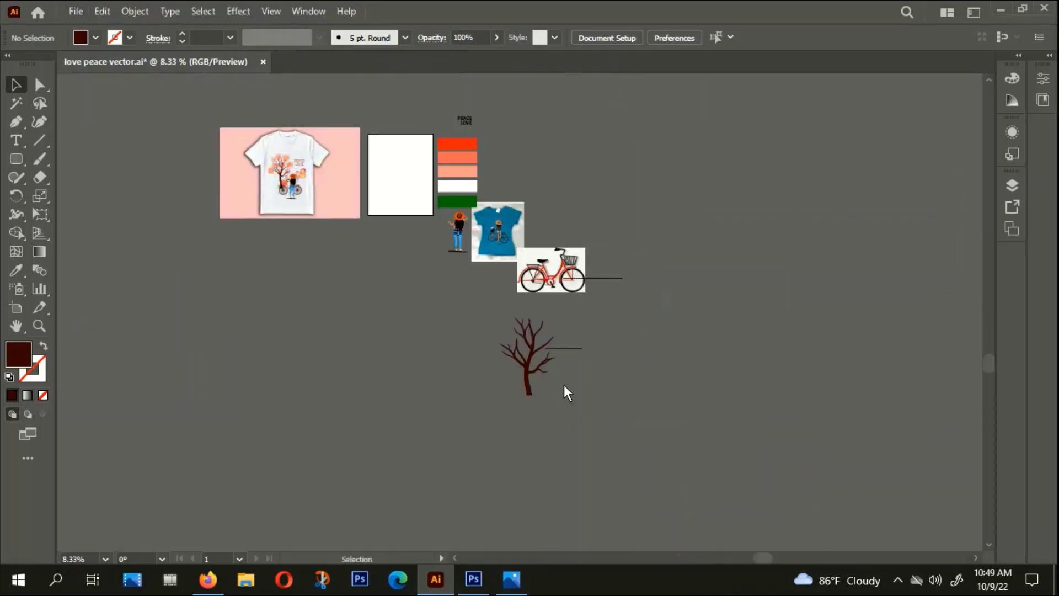
{"action": "scroll", "coordinate": [525, 379], "scroll_direction": "up", "scroll_amount": 1}
{"action": "scroll", "coordinate": [523, 380], "scroll_direction": "up", "scroll_amount": 2}
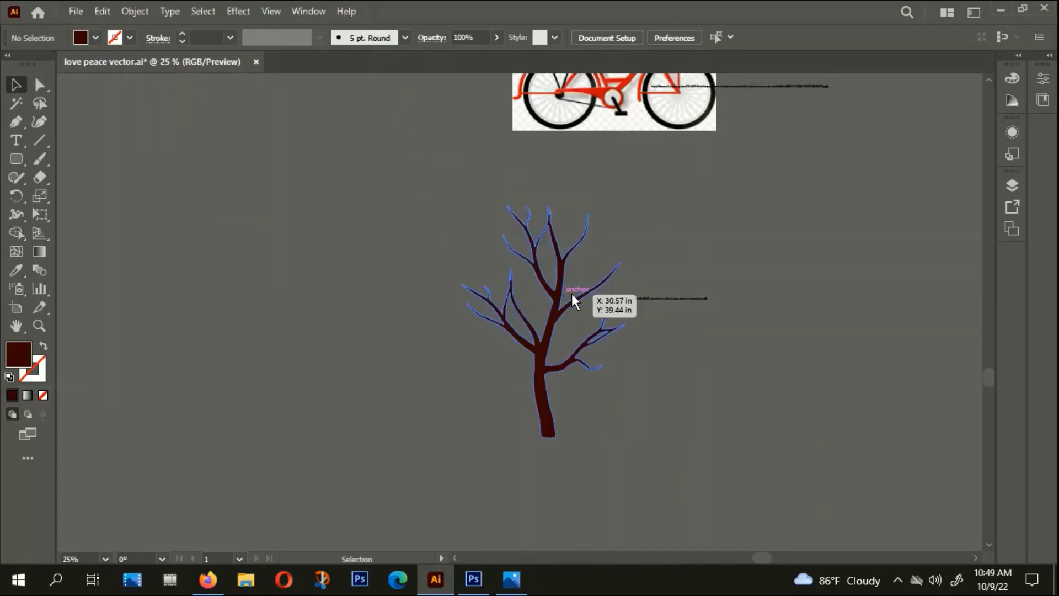
{"action": "left_click", "coordinate": [622, 301]}
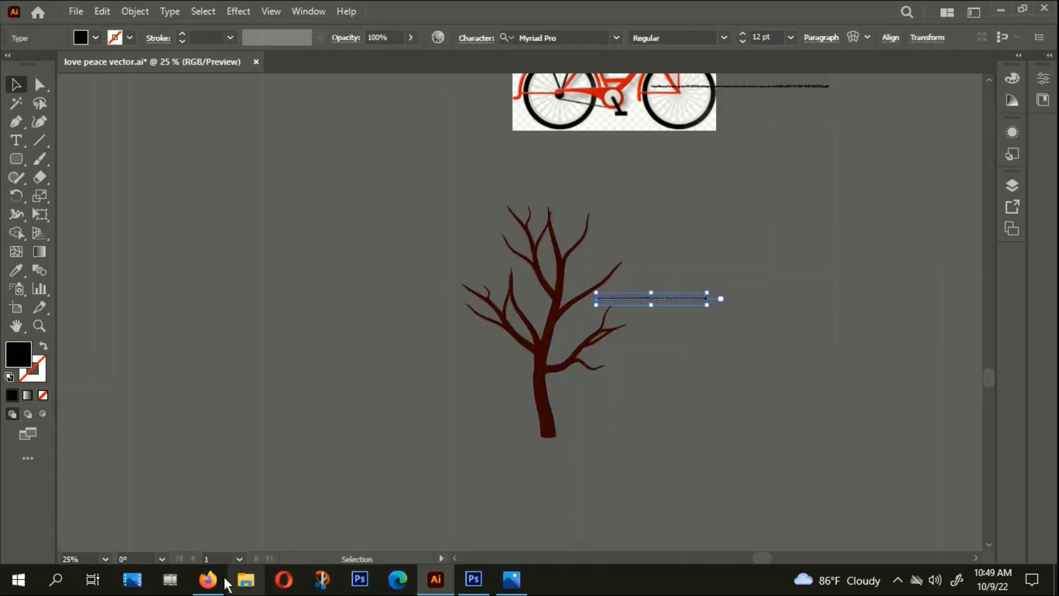
Load the spooky-tree clipart address in Firefox and copy the image
{"action": "left_click", "coordinate": [208, 580]}
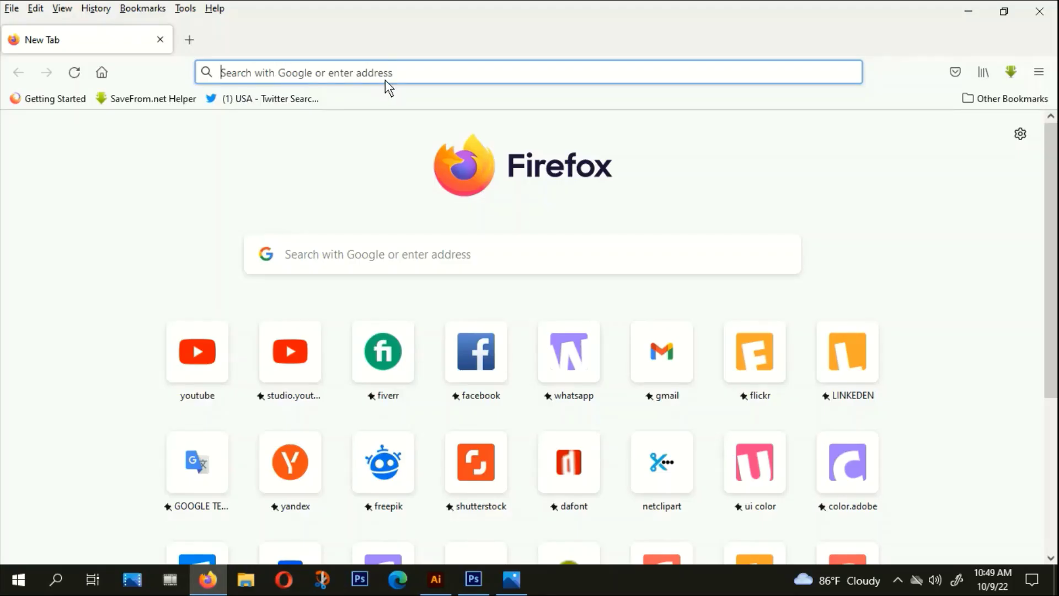
{"action": "left_click", "coordinate": [385, 79]}
{"action": "type", "text": "https://www.clipartkey.com/mpngs/m/4-43667_spooky-tree-clipart-easy-dead-tree-drawing.png"}
{"action": "key", "text": "Return"}
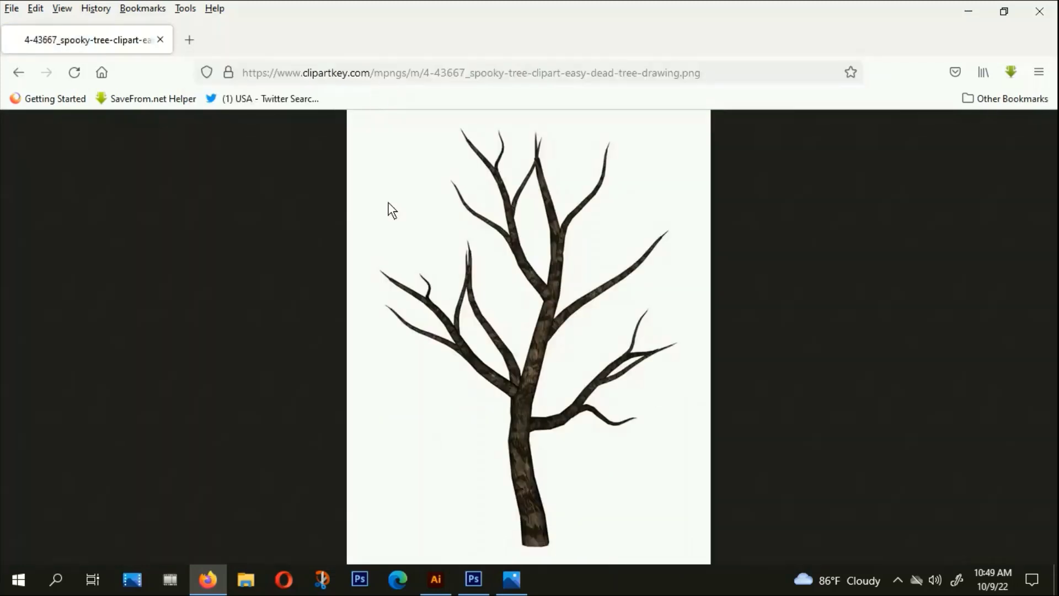
{"action": "right_click", "coordinate": [512, 199]}
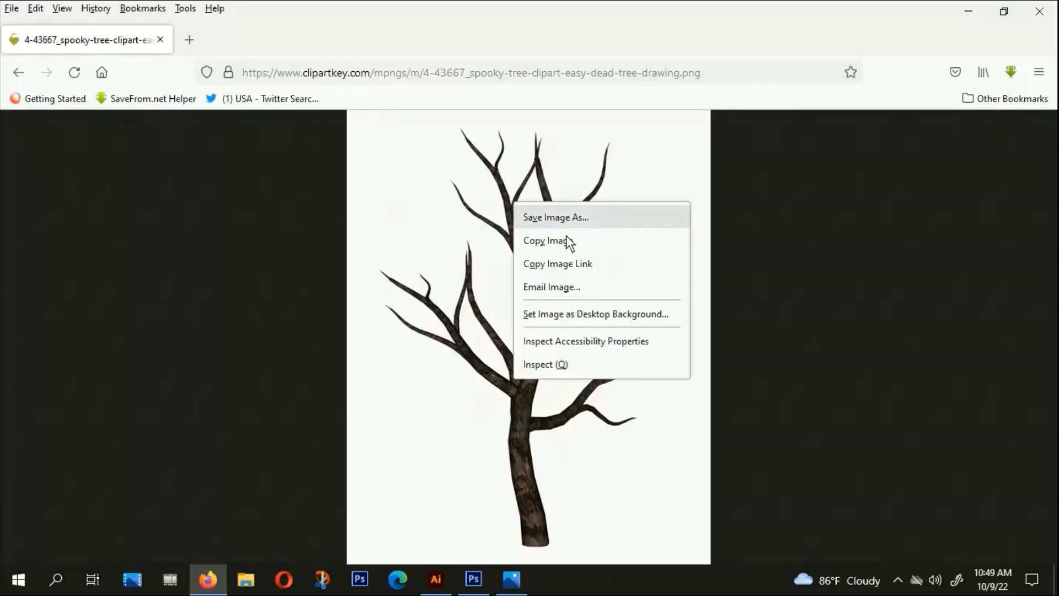
{"action": "left_click", "coordinate": [554, 248]}
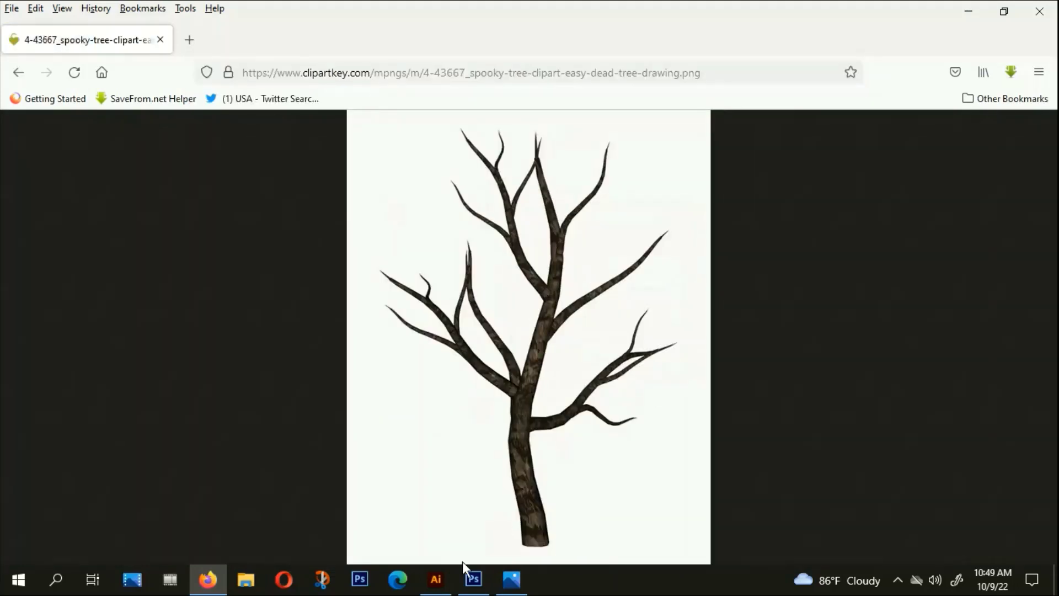
Paste the copied spooky-tree image into the document and move it left of the brown tree
{"action": "left_click", "coordinate": [436, 579]}
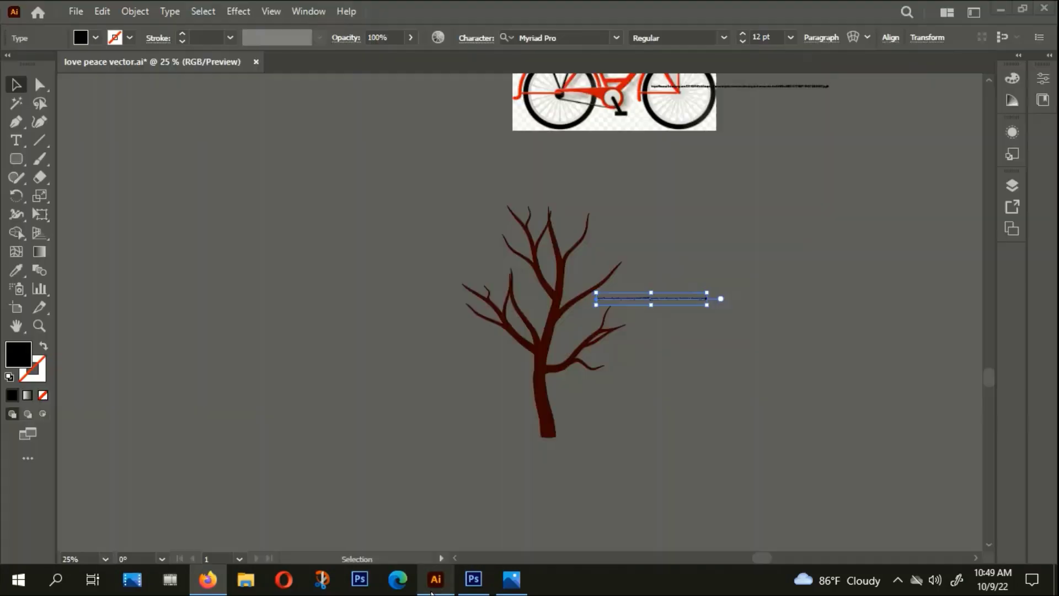
{"action": "left_click", "coordinate": [513, 307]}
{"action": "key", "text": "ctrl+v"}
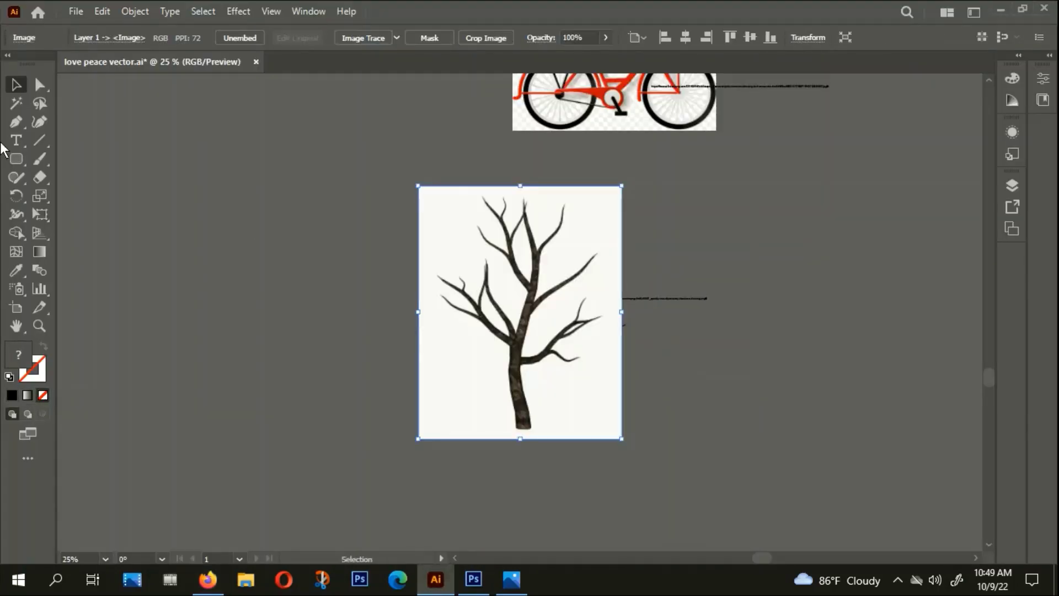
{"action": "mouse_move", "coordinate": [529, 304]}
{"action": "left_mouse_down"}
{"action": "mouse_move", "coordinate": [406, 272]}
{"action": "mouse_move", "coordinate": [272, 273]}
{"action": "left_mouse_up"}
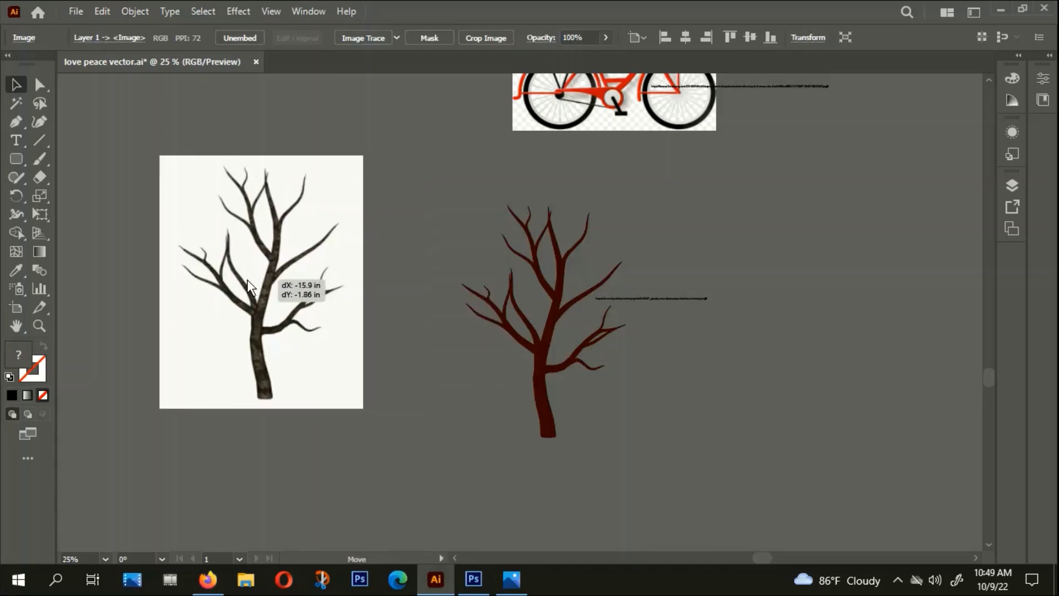
{"action": "left_click_drag", "start_coordinate": [416, 374], "coordinate": [468, 351]}
{"action": "left_click", "coordinate": [479, 356]}
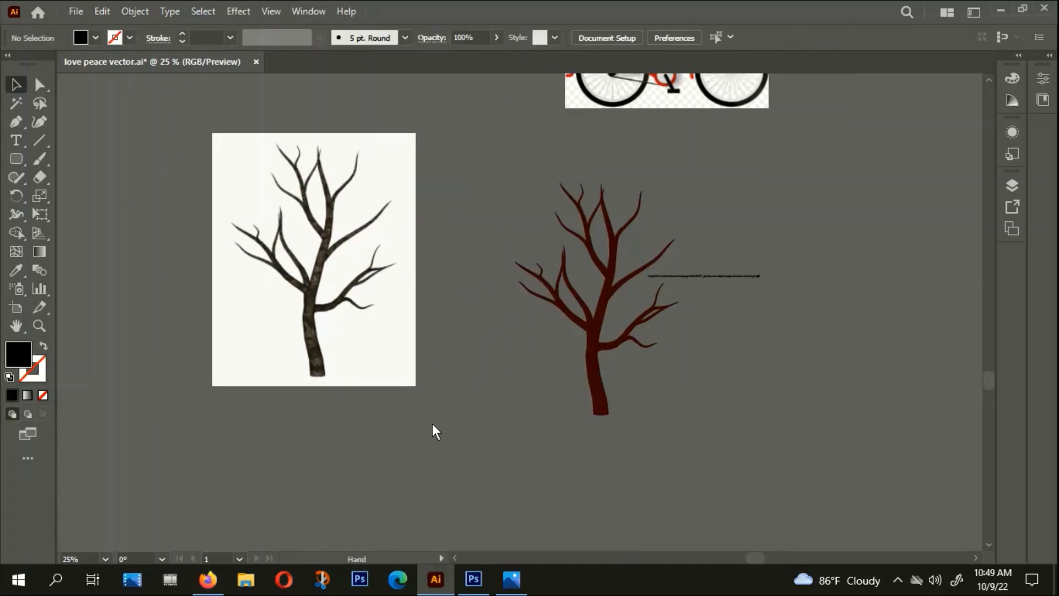
Reposition the tree image up and left, just below the artboards
{"action": "left_click_drag", "start_coordinate": [433, 431], "coordinate": [473, 419]}
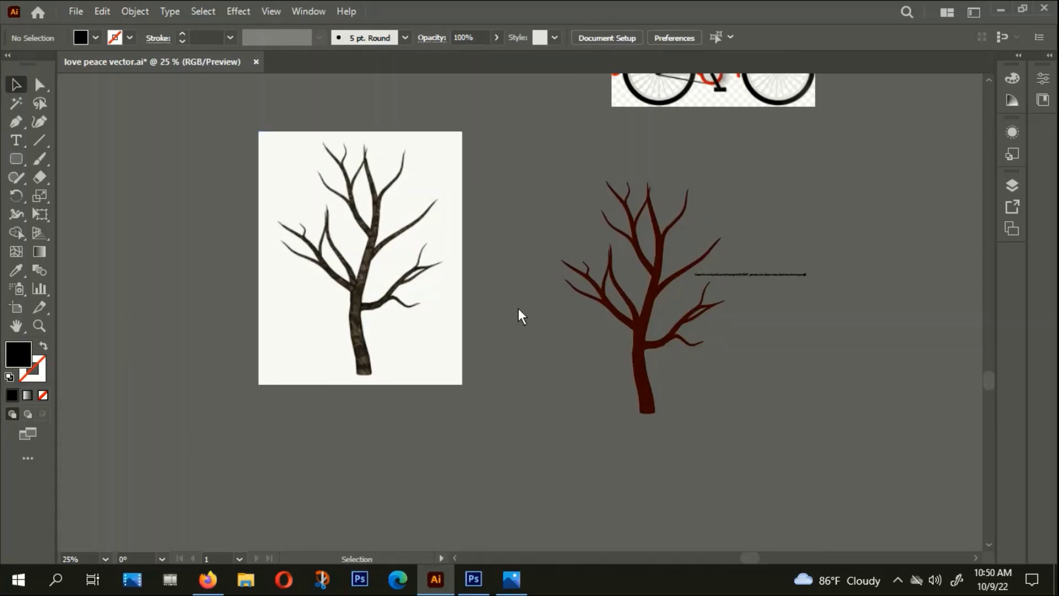
{"action": "scroll", "coordinate": [524, 349], "scroll_direction": "down", "scroll_amount": 1}
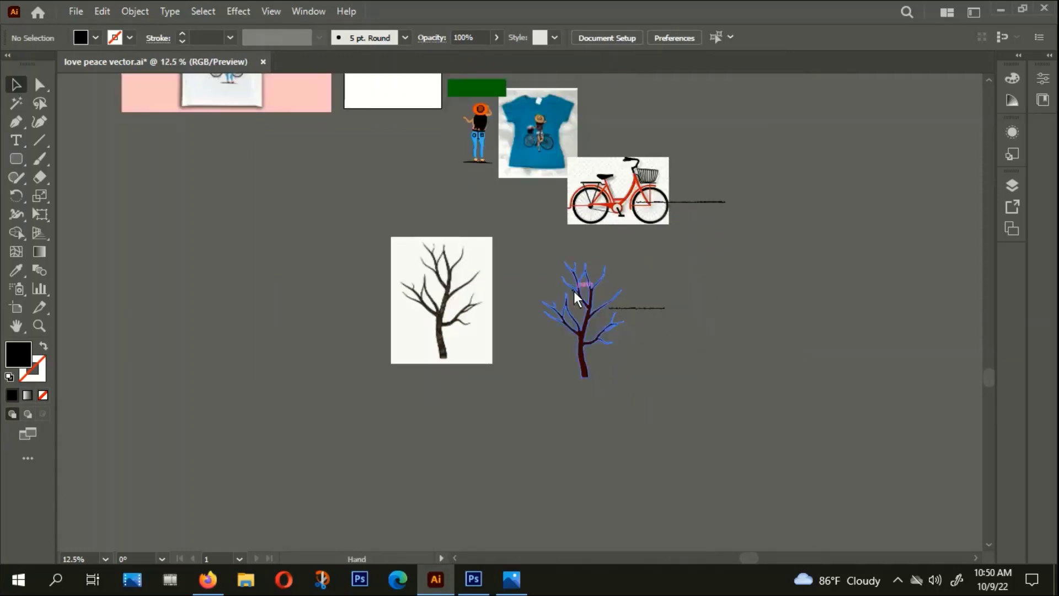
{"action": "mouse_move", "coordinate": [575, 303]}
{"action": "left_mouse_down"}
{"action": "mouse_move", "coordinate": [710, 444]}
{"action": "mouse_move", "coordinate": [670, 433]}
{"action": "left_mouse_up"}
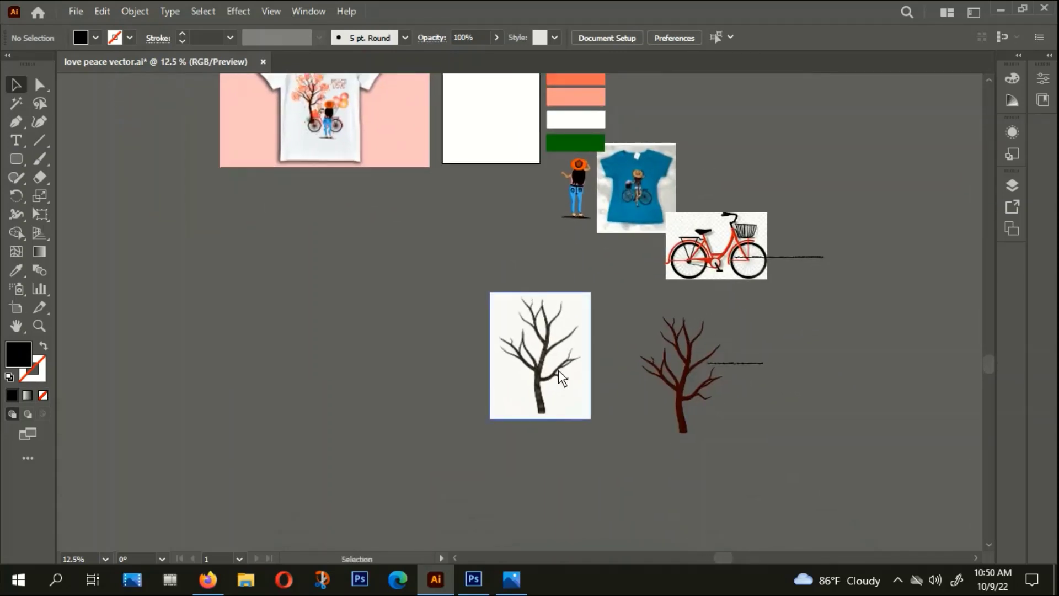
{"action": "left_click_drag", "start_coordinate": [579, 364], "coordinate": [419, 321]}
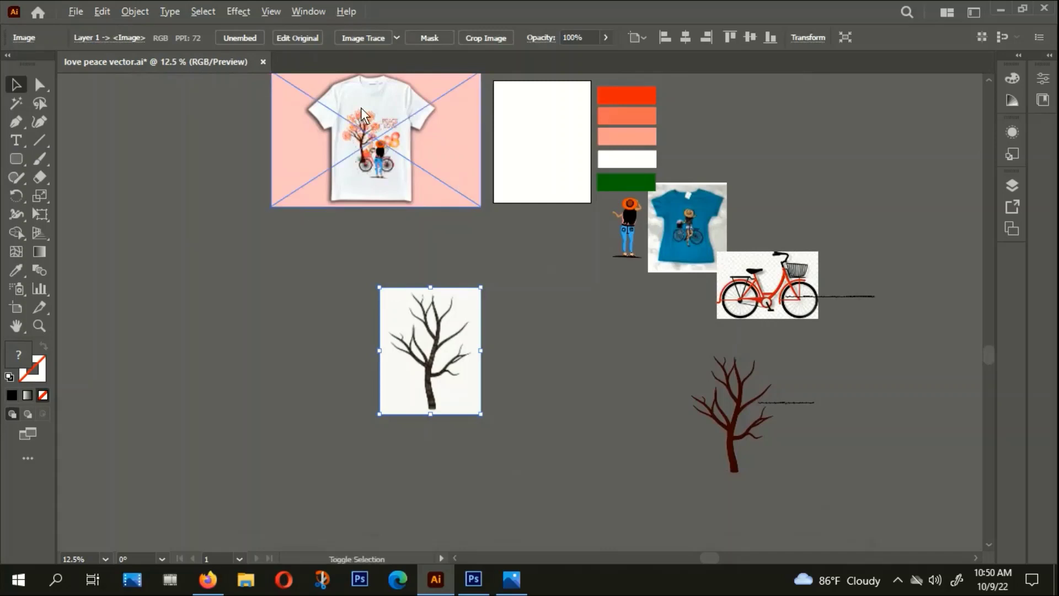
{"action": "scroll", "coordinate": [363, 114], "scroll_direction": "up", "scroll_amount": 4}
{"action": "scroll", "coordinate": [363, 114], "scroll_direction": "down", "scroll_amount": 2}
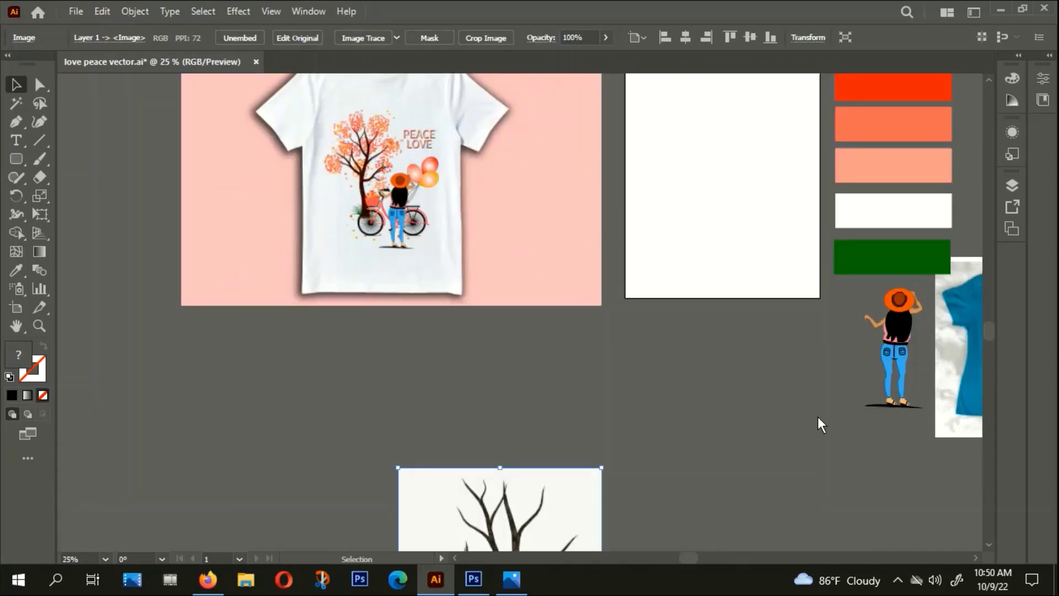
{"action": "scroll", "coordinate": [663, 339], "scroll_direction": "down", "scroll_amount": 2}
{"action": "scroll", "coordinate": [627, 329], "scroll_direction": "down", "scroll_amount": 2}
{"action": "scroll", "coordinate": [626, 330], "scroll_direction": "down", "scroll_amount": 1}
{"action": "scroll", "coordinate": [690, 414], "scroll_direction": "down", "scroll_amount": 1}
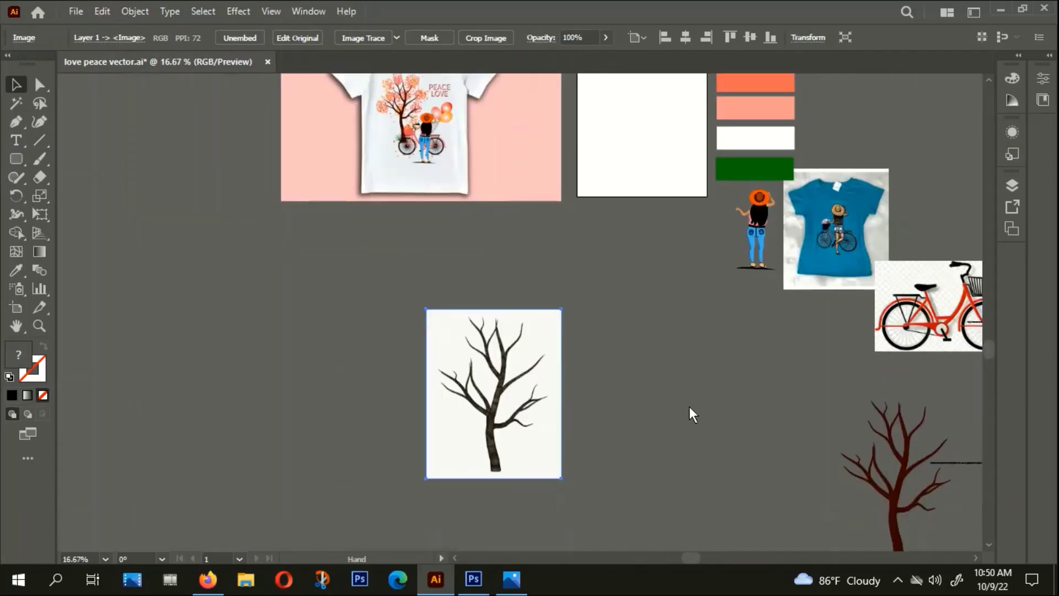
Image Trace the tree, expand and ungroup it, and delete its white background shapes
{"action": "left_click", "coordinate": [362, 40]}
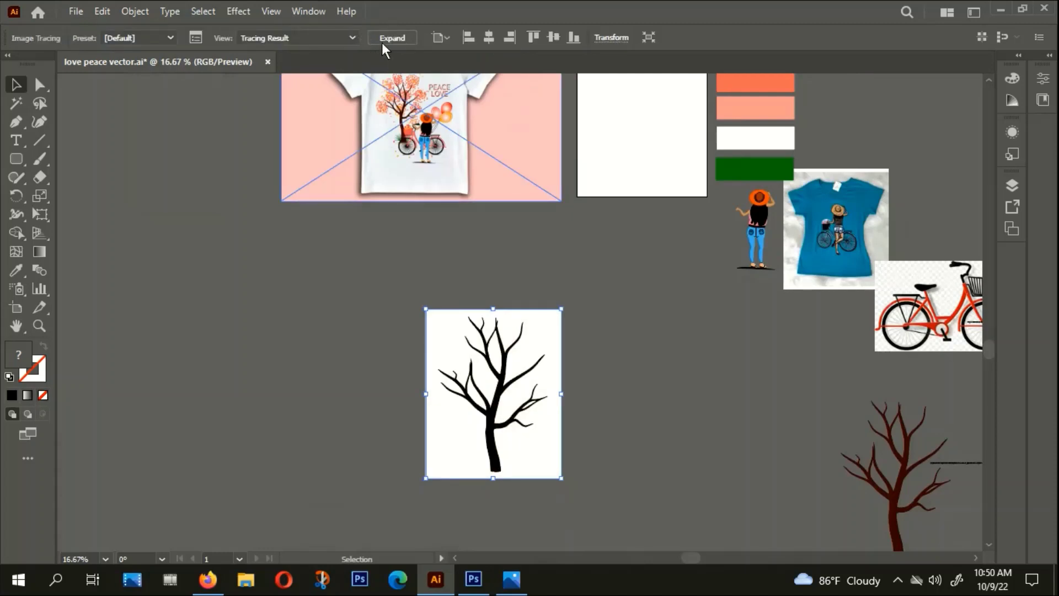
{"action": "left_click", "coordinate": [387, 39]}
{"action": "right_click", "coordinate": [512, 406]}
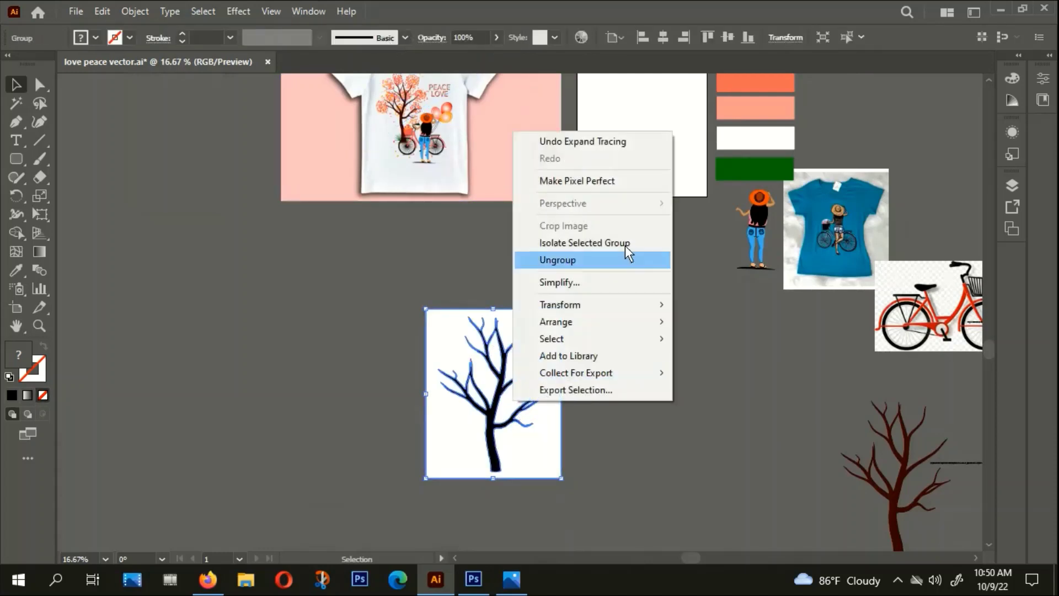
{"action": "left_click", "coordinate": [561, 261]}
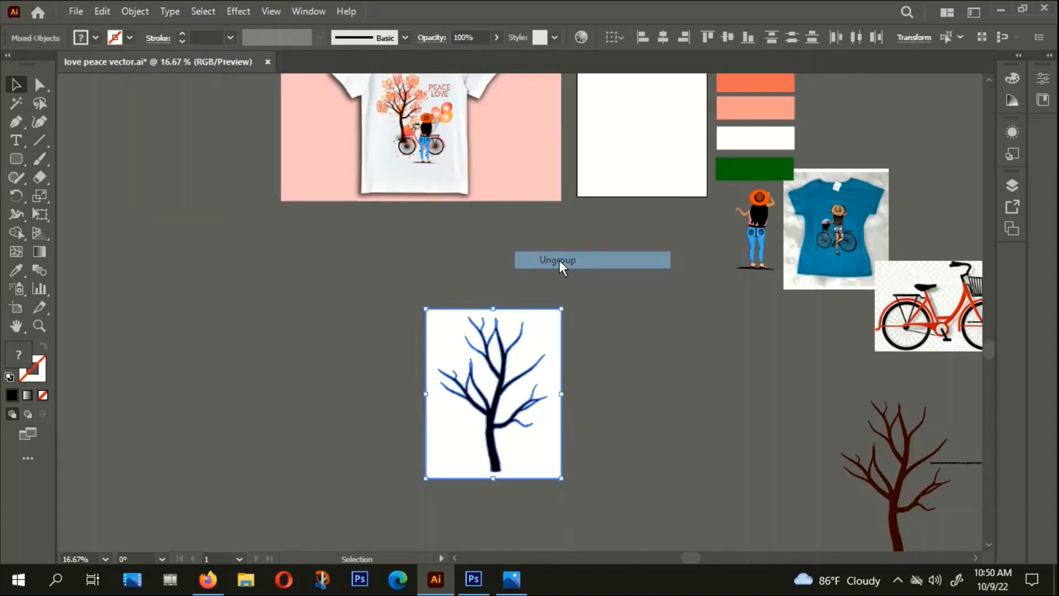
{"action": "left_click", "coordinate": [20, 103]}
{"action": "left_click", "coordinate": [437, 347]}
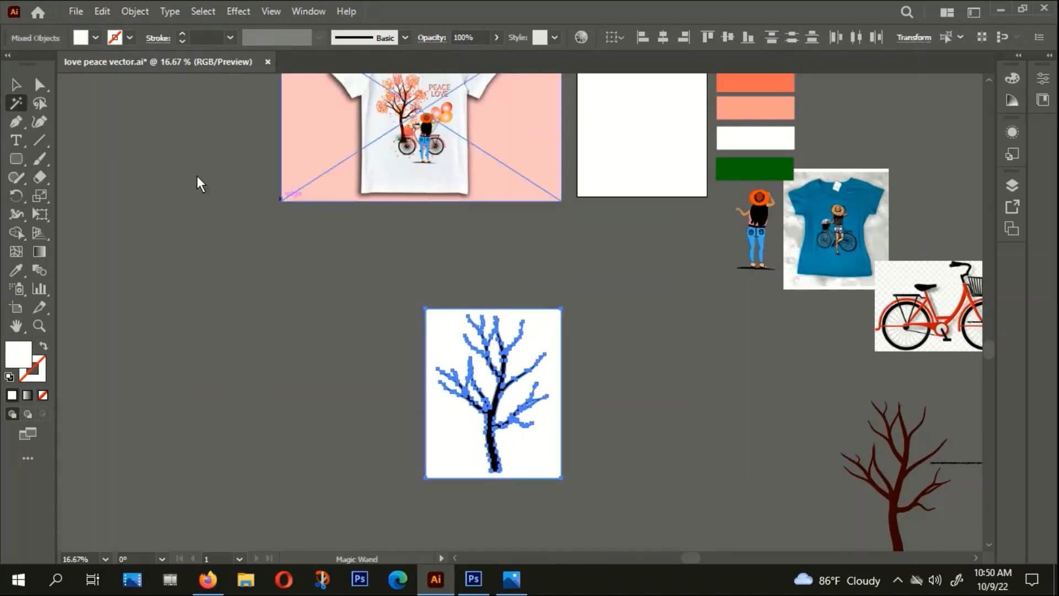
{"action": "left_click", "coordinate": [17, 84]}
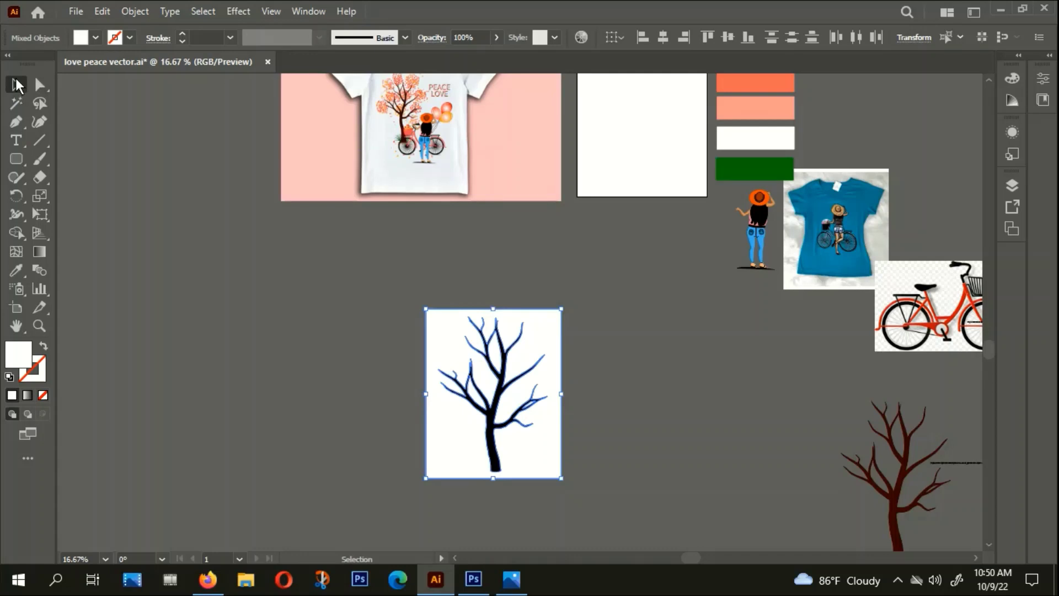
{"action": "key", "text": "Delete"}
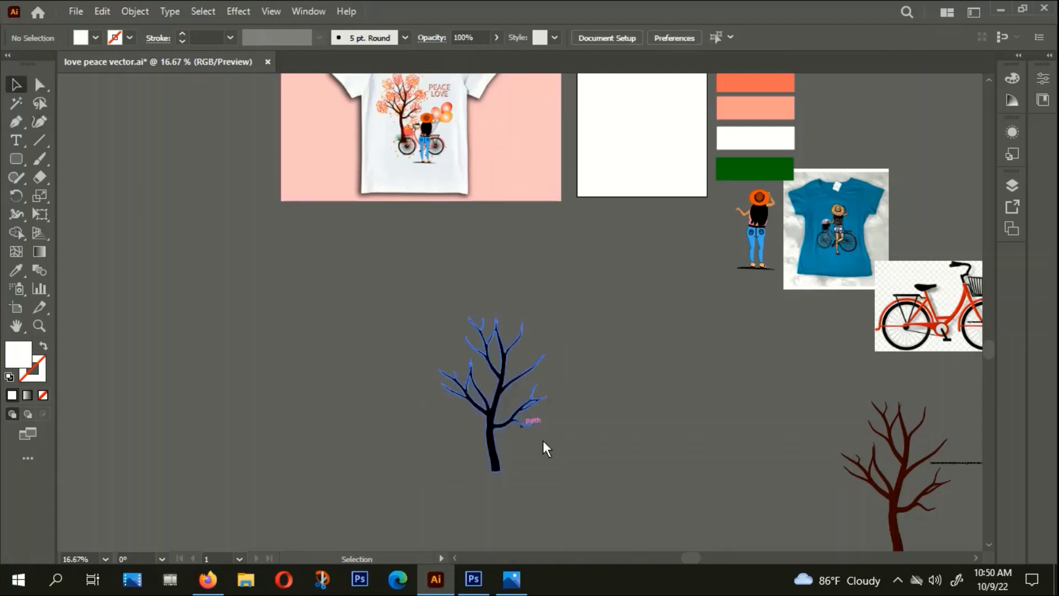
Move the traced tree up-left and fill it with the brown tree's colour via the Eyedropper
{"action": "left_click", "coordinate": [455, 406]}
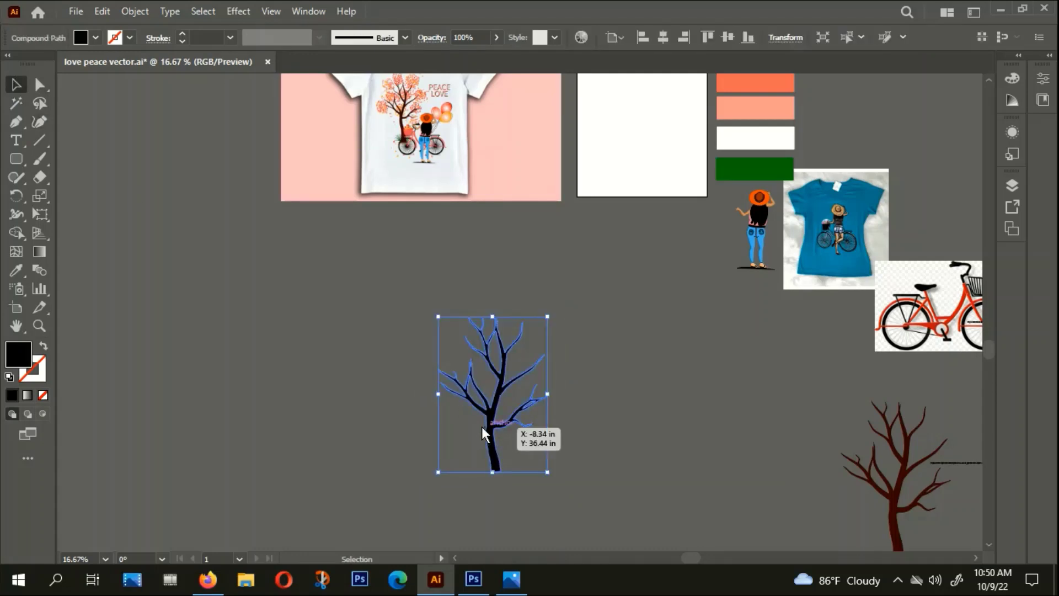
{"action": "left_click_drag", "start_coordinate": [484, 433], "coordinate": [429, 397]}
{"action": "key", "text": "i"}
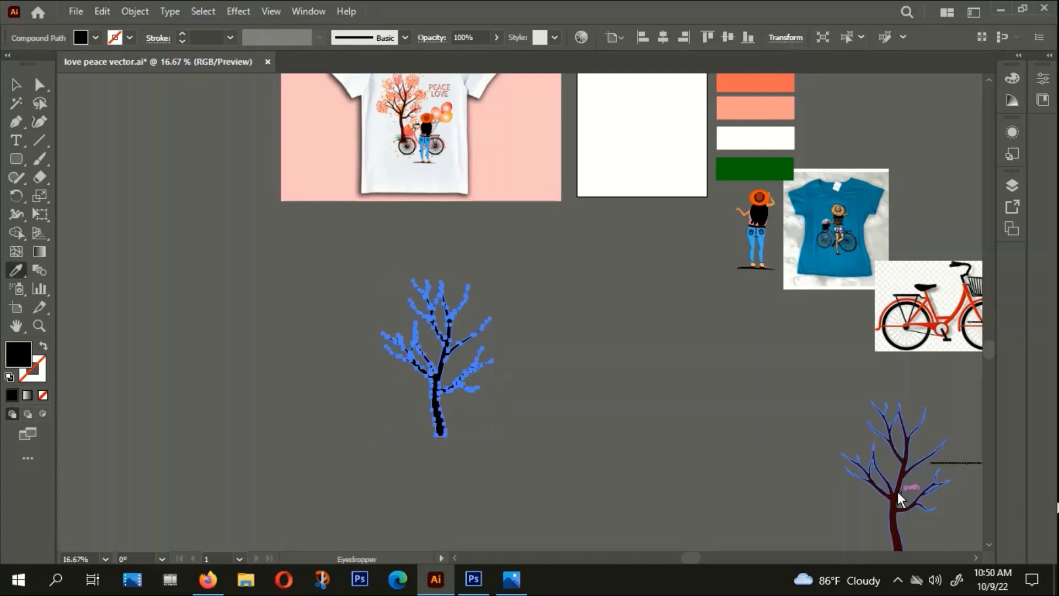
{"action": "left_click", "coordinate": [899, 499]}
{"action": "scroll", "coordinate": [524, 317], "scroll_direction": "down", "scroll_amount": 1}
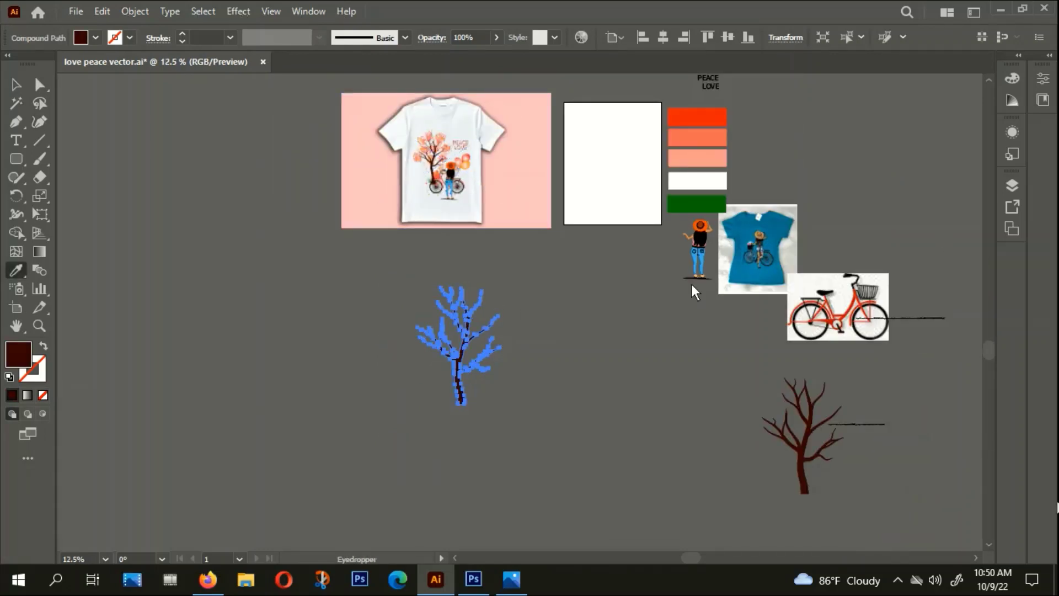
{"action": "left_click_drag", "start_coordinate": [738, 363], "coordinate": [591, 421]}
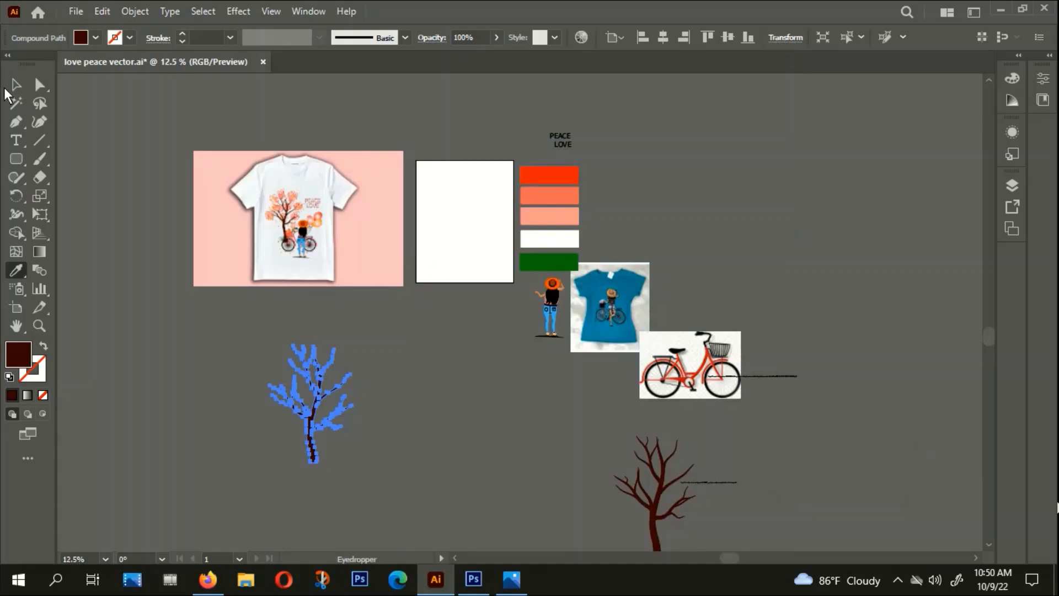
Zoom in and back out to check the recoloured tree, then select the pink T-shirt mockup
{"action": "left_click", "coordinate": [16, 83]}
{"action": "left_click_drag", "start_coordinate": [488, 438], "coordinate": [488, 413]}
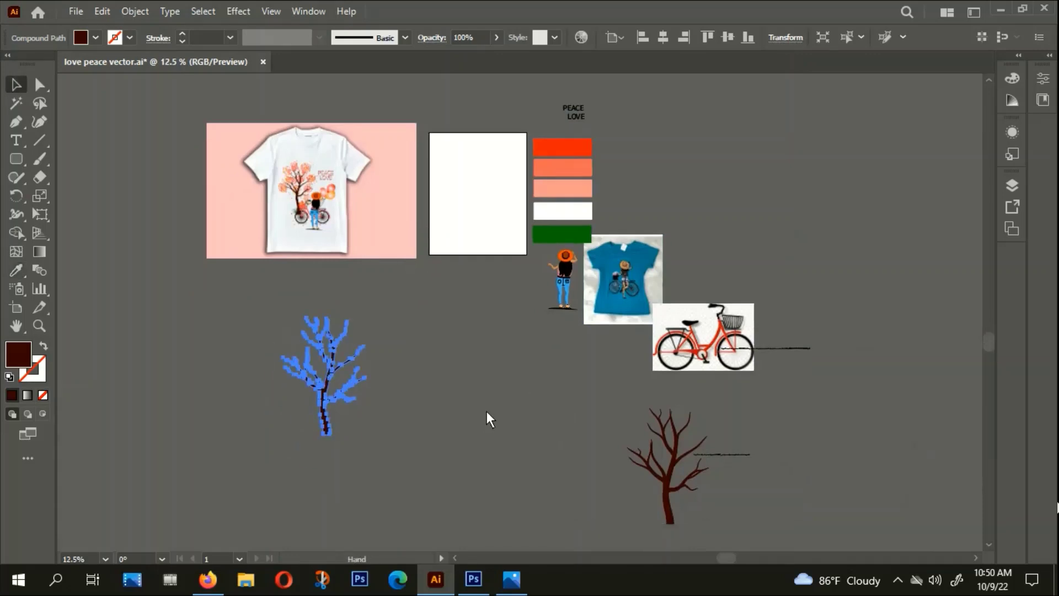
{"action": "key", "text": "ctrl+plus"}
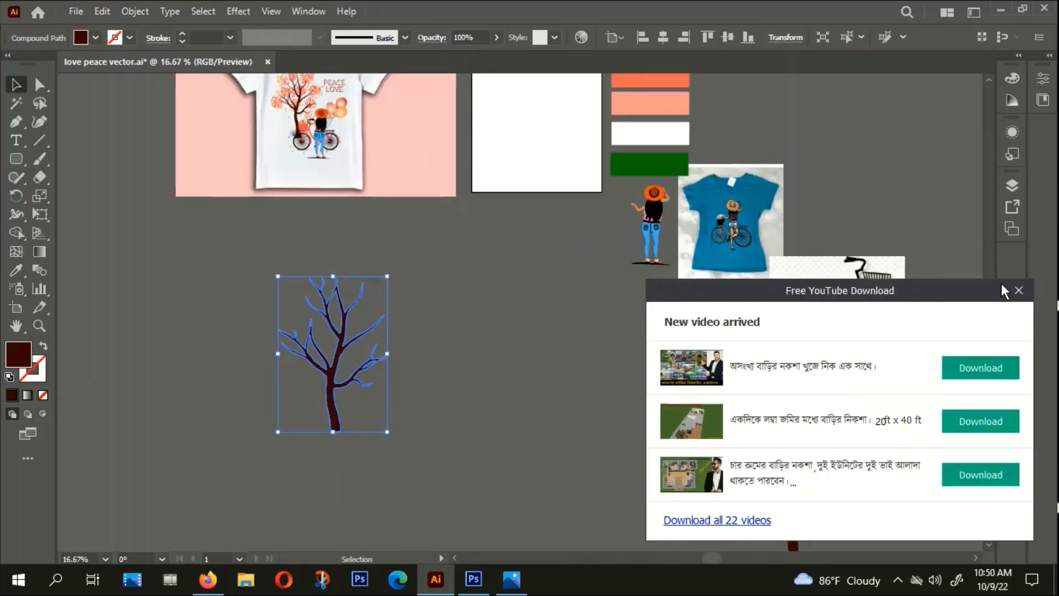
{"action": "left_click", "coordinate": [1018, 291]}
{"action": "left_click", "coordinate": [500, 386]}
{"action": "key", "text": "ctrl+minus"}
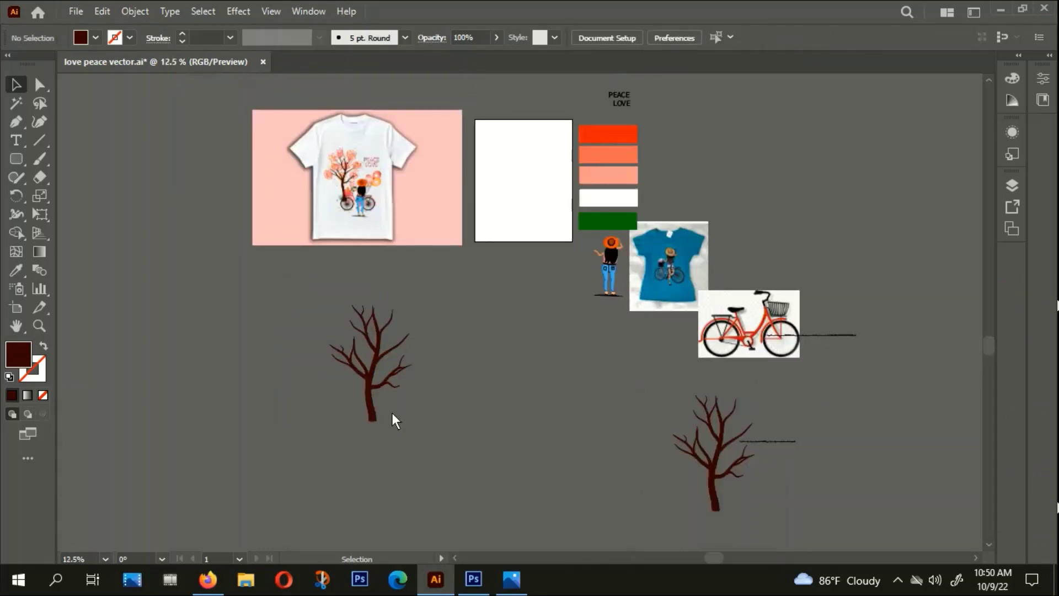
{"action": "left_click", "coordinate": [323, 171]}
Draw a six-sided polygon with the Polygon tool beside the bare tree
{"action": "scroll", "coordinate": [322, 165], "scroll_direction": "up", "scroll_amount": 5}
{"action": "scroll", "coordinate": [398, 243], "scroll_direction": "up", "scroll_amount": 4}
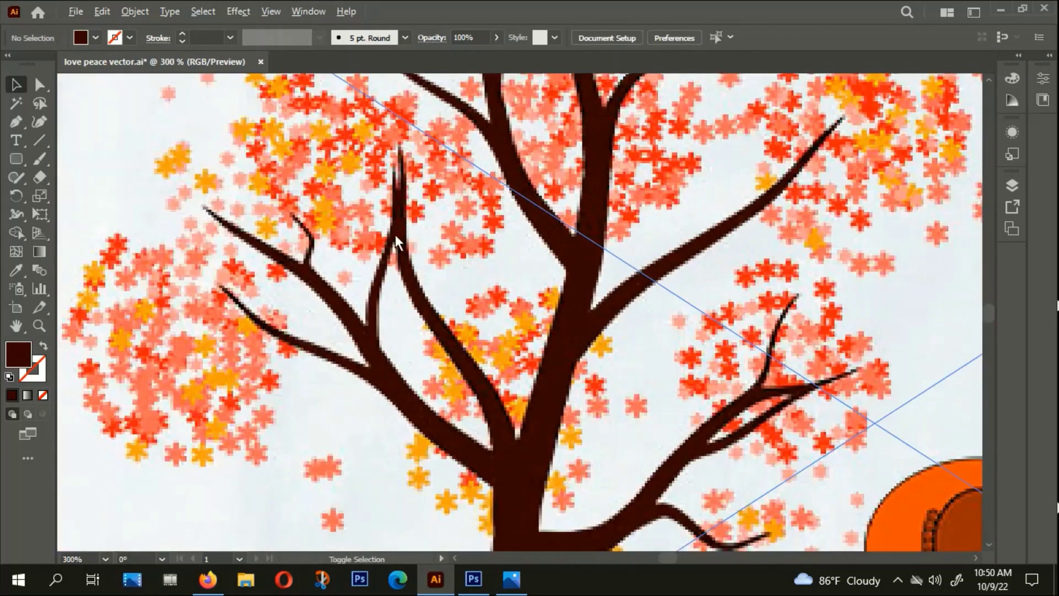
{"action": "scroll", "coordinate": [398, 243], "scroll_direction": "down", "scroll_amount": 4}
{"action": "scroll", "coordinate": [398, 243], "scroll_direction": "down", "scroll_amount": 3}
{"action": "left_click_drag", "start_coordinate": [567, 389], "coordinate": [532, 109]}
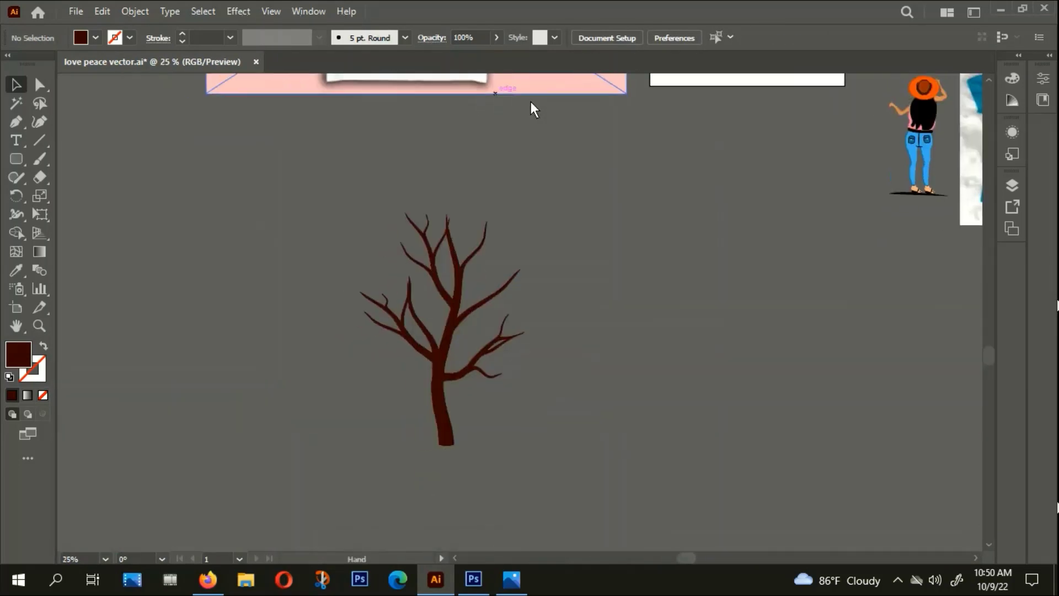
{"action": "left_click", "coordinate": [17, 160]}
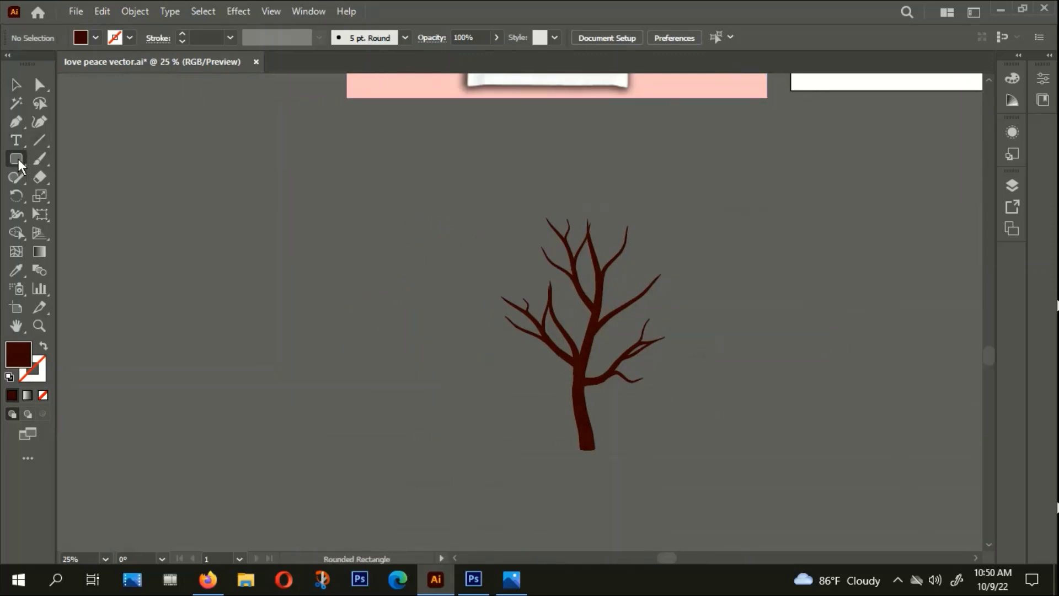
{"action": "left_click_drag", "start_coordinate": [17, 160], "coordinate": [84, 215]}
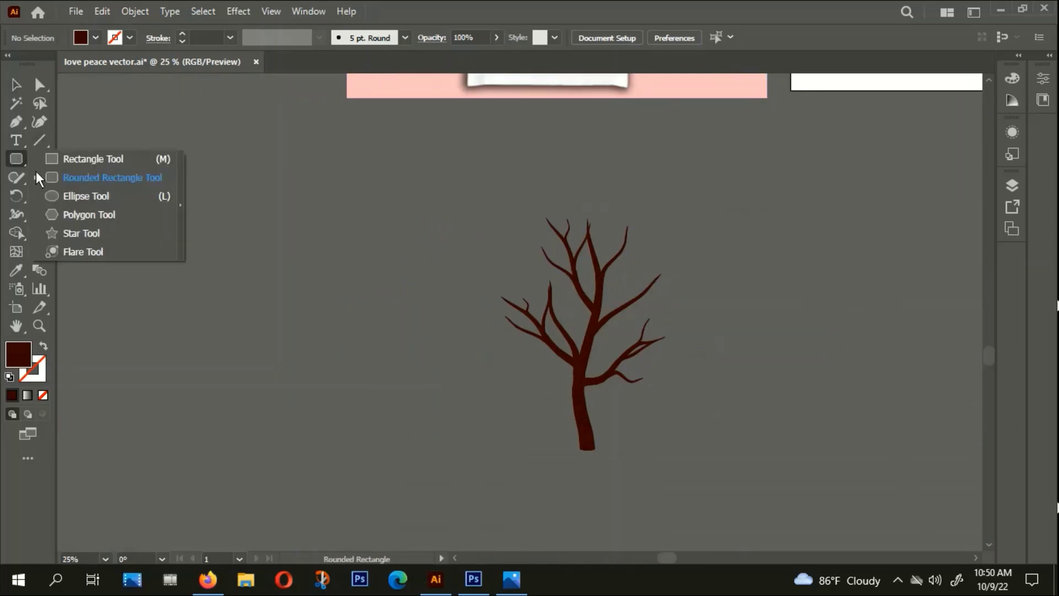
{"action": "left_click", "coordinate": [241, 251]}
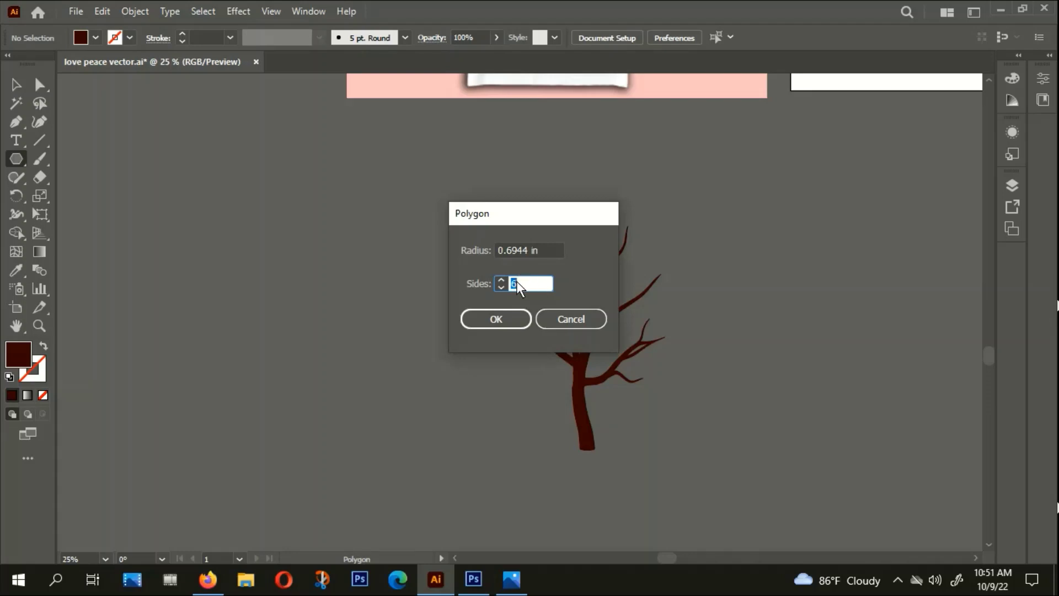
{"action": "left_click", "coordinate": [511, 325]}
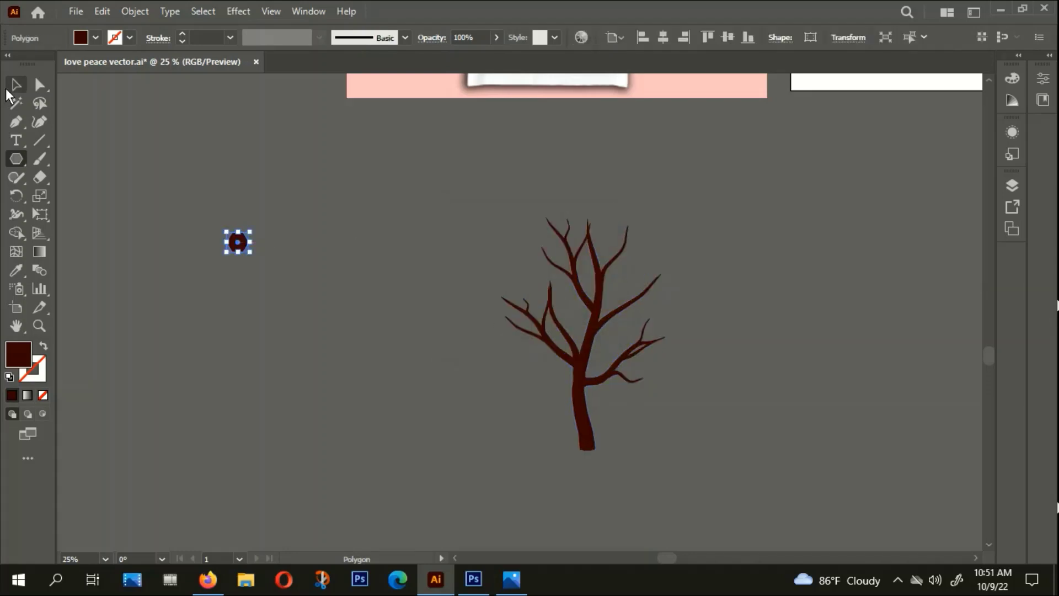
Scale the hexagon up around its centre with the Selection tool
{"action": "left_click", "coordinate": [16, 85]}
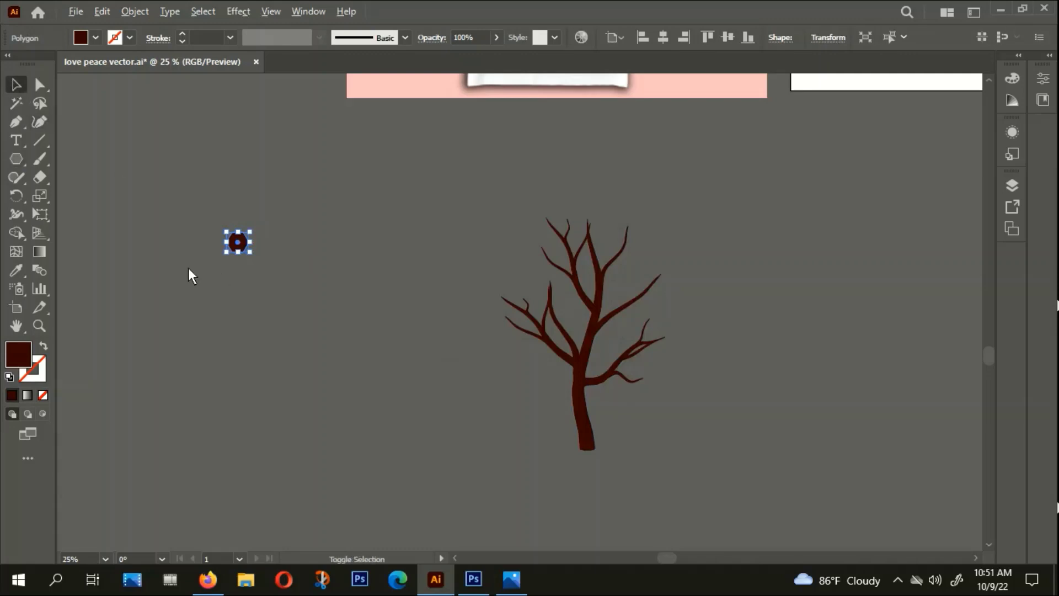
{"action": "scroll", "coordinate": [190, 276], "scroll_direction": "up", "scroll_amount": 2}
{"action": "scroll", "coordinate": [246, 255], "scroll_direction": "up", "scroll_amount": 1}
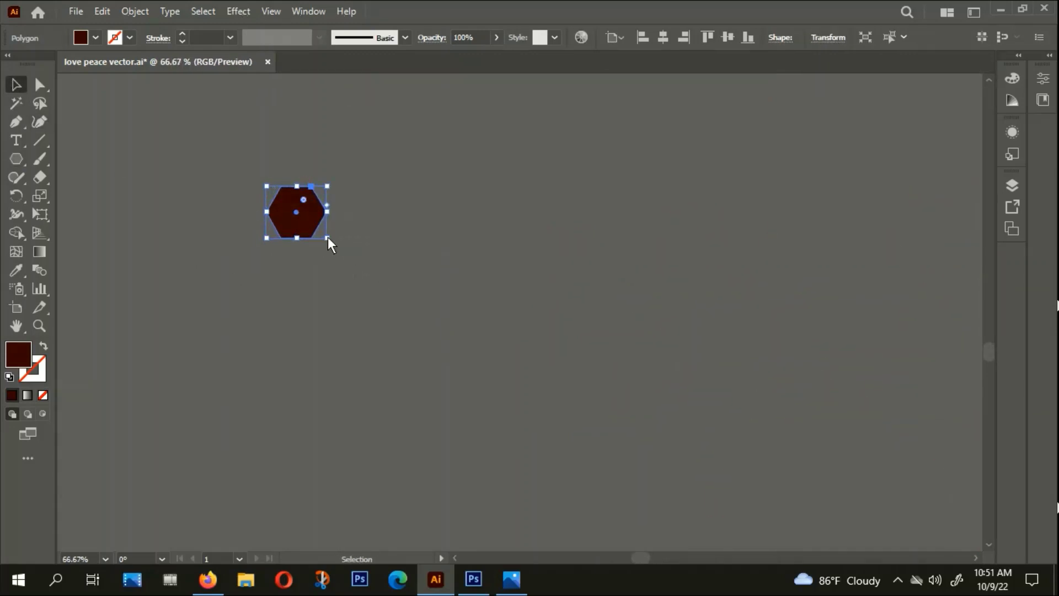
{"action": "left_click_drag", "start_coordinate": [327, 238], "coordinate": [369, 274]}
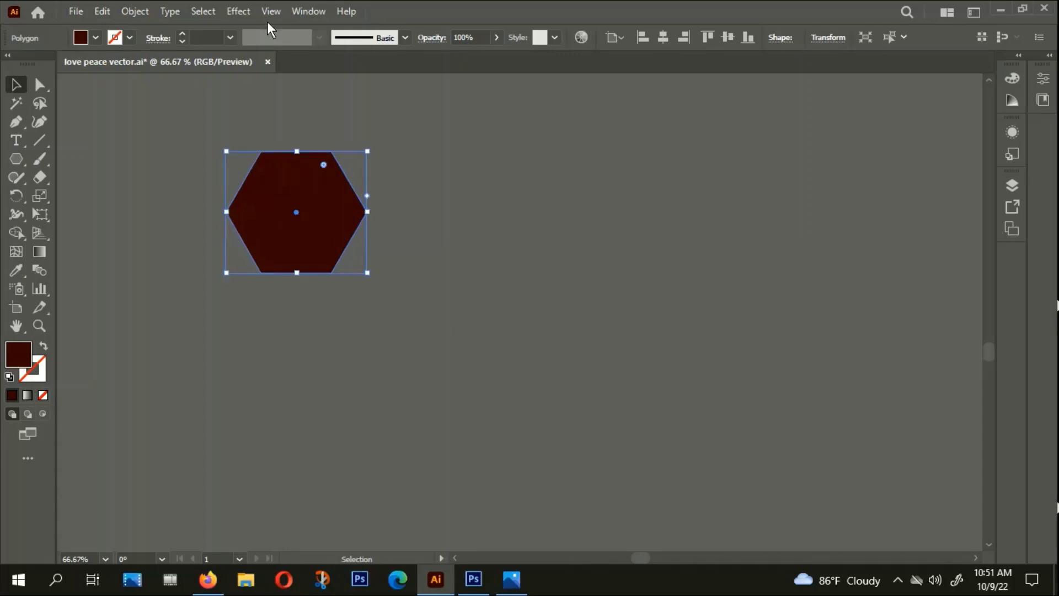
{"action": "left_click", "coordinate": [239, 11]}
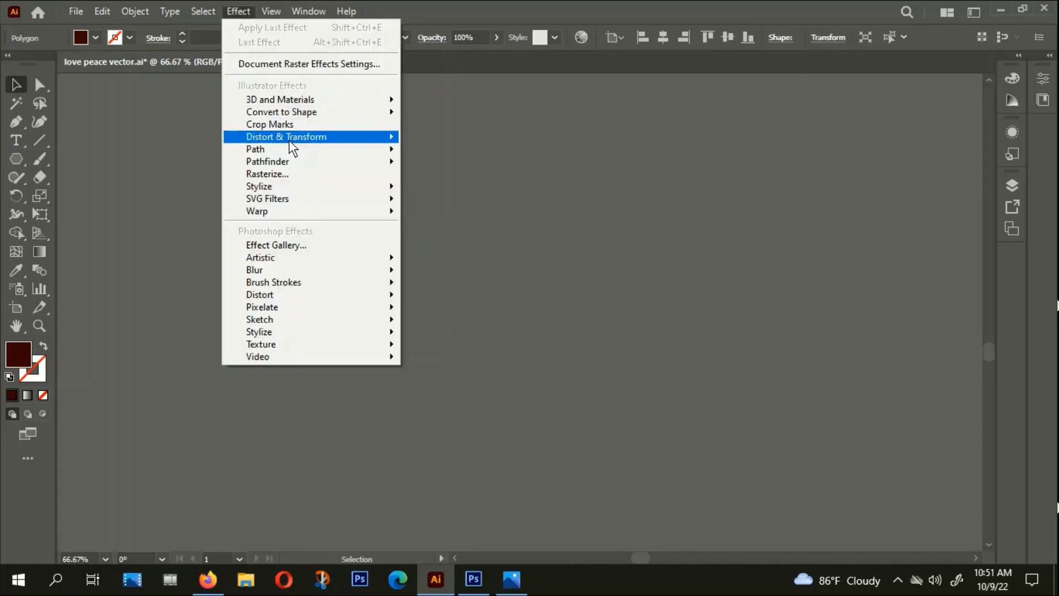
{"action": "mouse_move", "coordinate": [287, 137]}
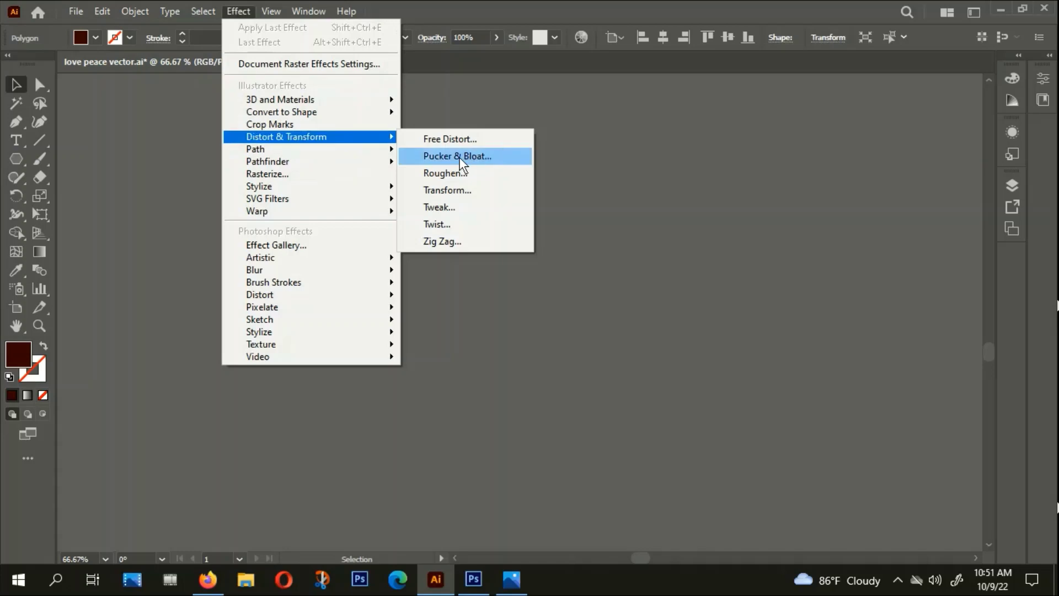
Apply Pucker & Bloat with preview, bloating the hexagon to 94% into a six-petal flower
{"action": "left_click", "coordinate": [457, 157]}
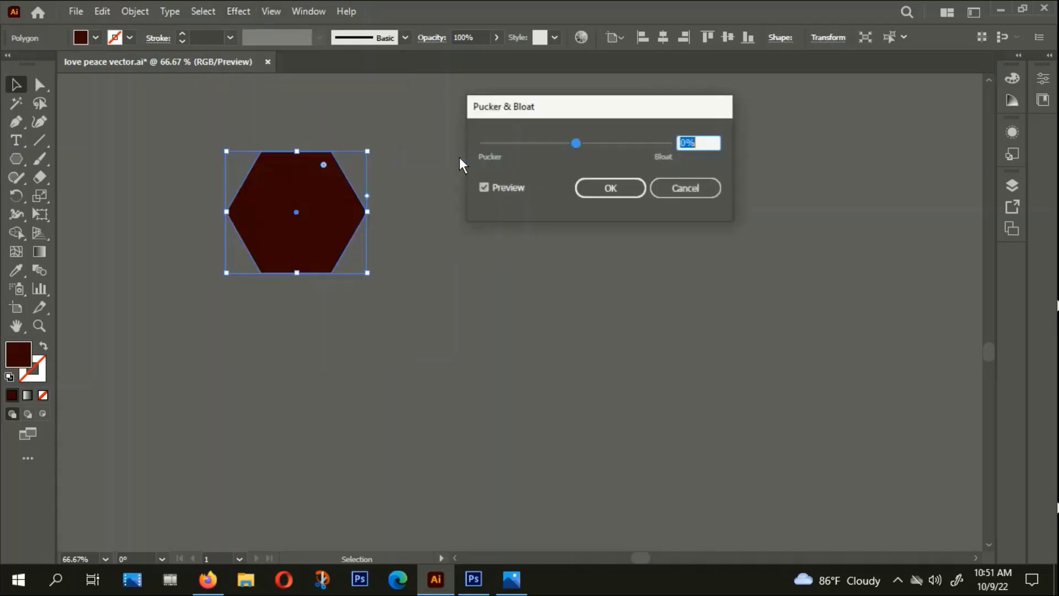
{"action": "left_click", "coordinate": [484, 188]}
{"action": "left_click_drag", "start_coordinate": [575, 143], "coordinate": [608, 143]}
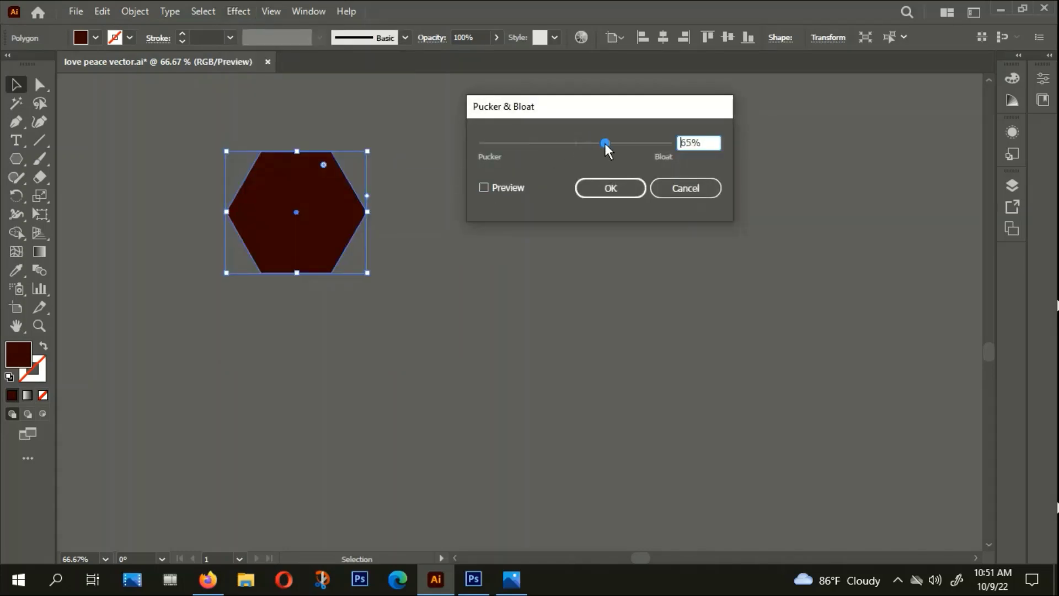
{"action": "left_click", "coordinate": [484, 189]}
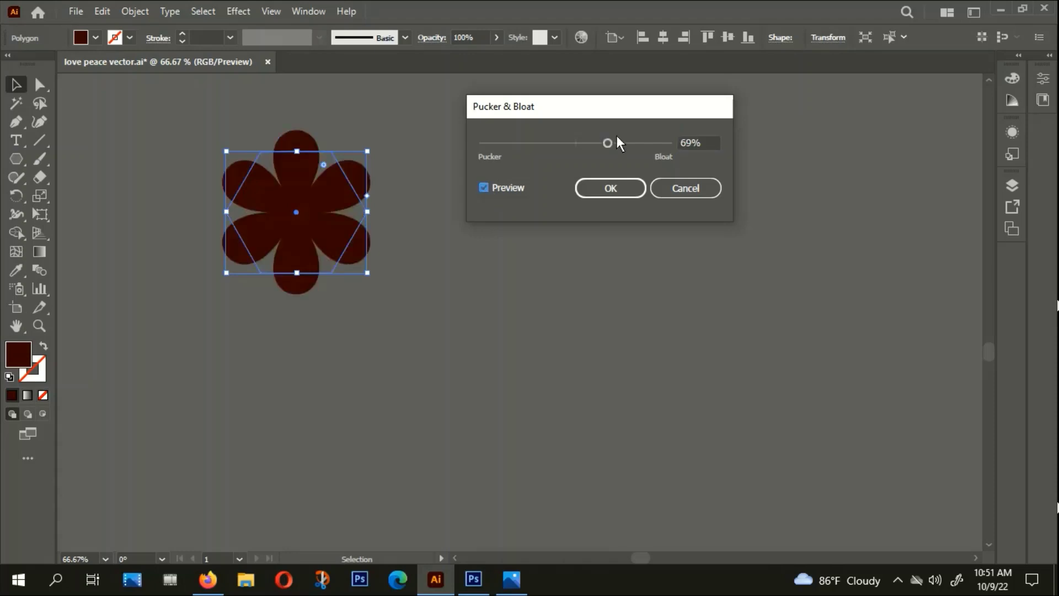
{"action": "mouse_move", "coordinate": [608, 144]}
{"action": "left_mouse_down"}
{"action": "mouse_move", "coordinate": [637, 145]}
{"action": "mouse_move", "coordinate": [619, 143]}
{"action": "left_mouse_up"}
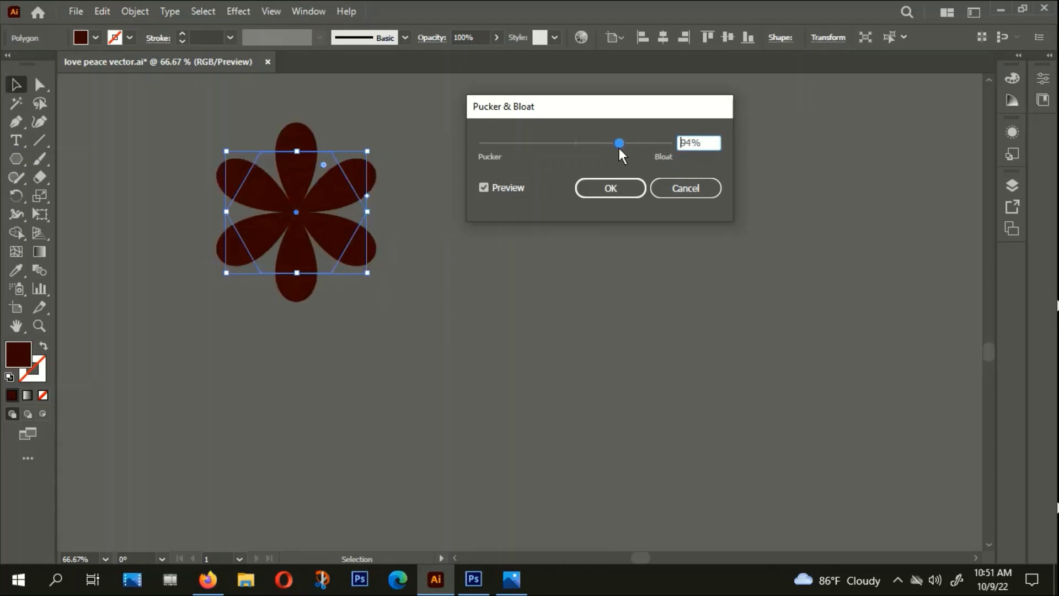
{"action": "left_click", "coordinate": [627, 193]}
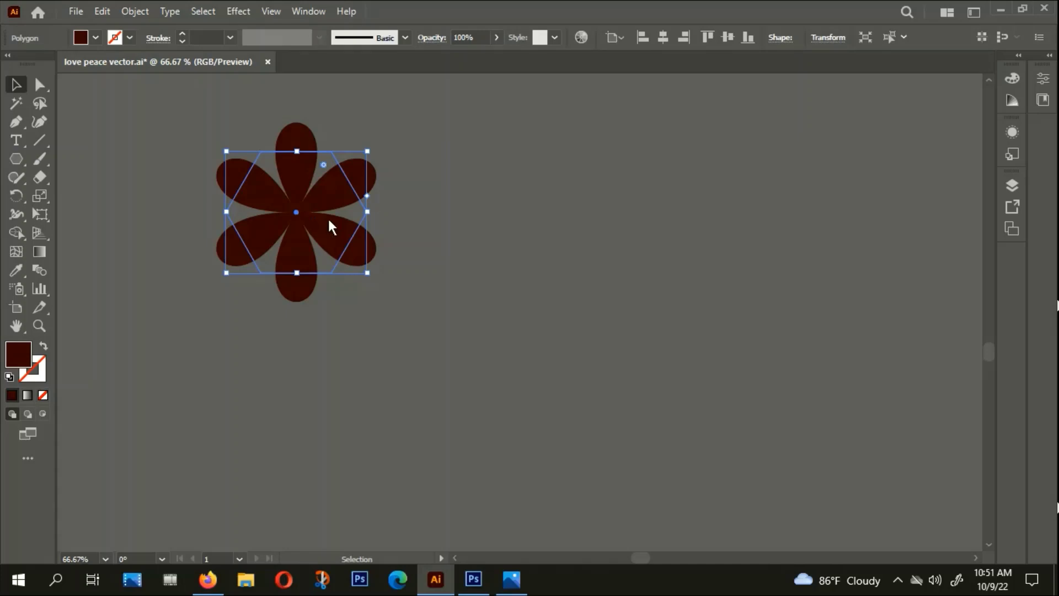
{"action": "left_click", "coordinate": [148, 17]}
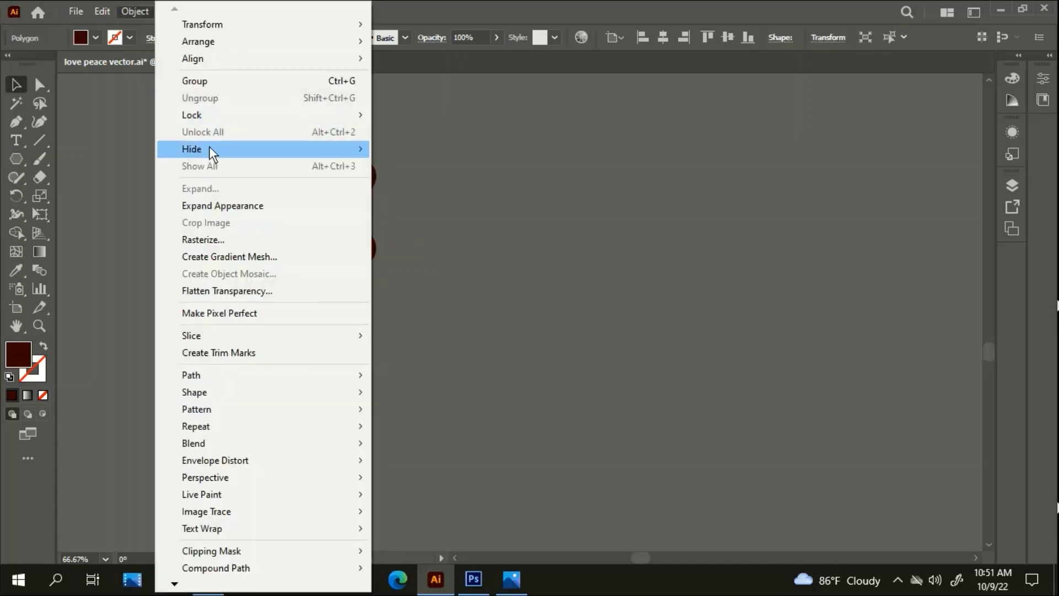
Expand the flower's appearance into a plain path, shrink it and move it toward the left tree
{"action": "left_click", "coordinate": [220, 207]}
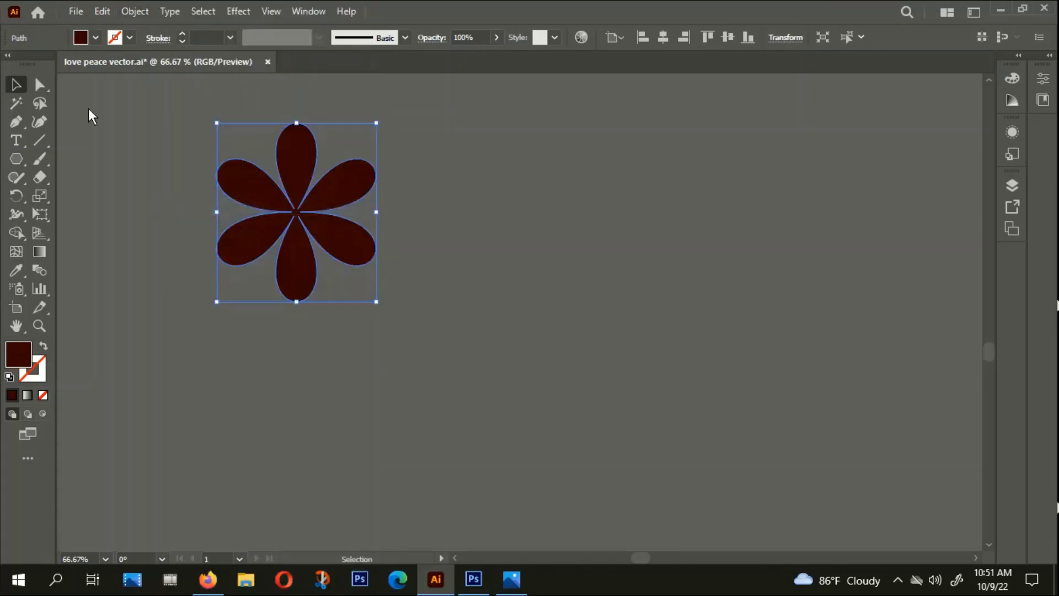
{"action": "left_click_drag", "start_coordinate": [380, 118], "coordinate": [339, 185]}
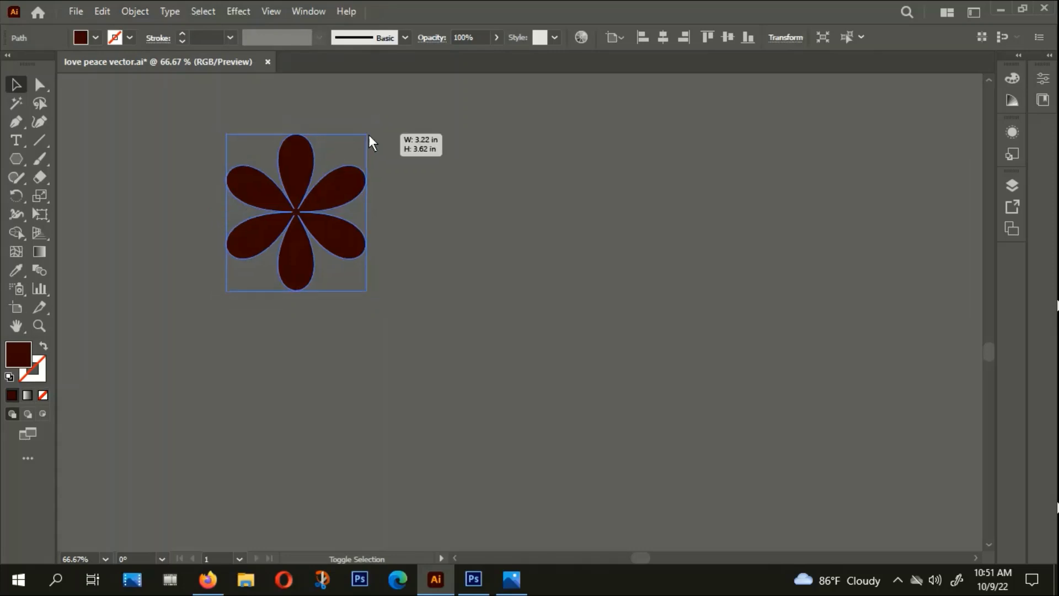
{"action": "scroll", "coordinate": [339, 184], "scroll_direction": "down", "scroll_amount": 1}
{"action": "scroll", "coordinate": [404, 264], "scroll_direction": "right", "scroll_amount": 3}
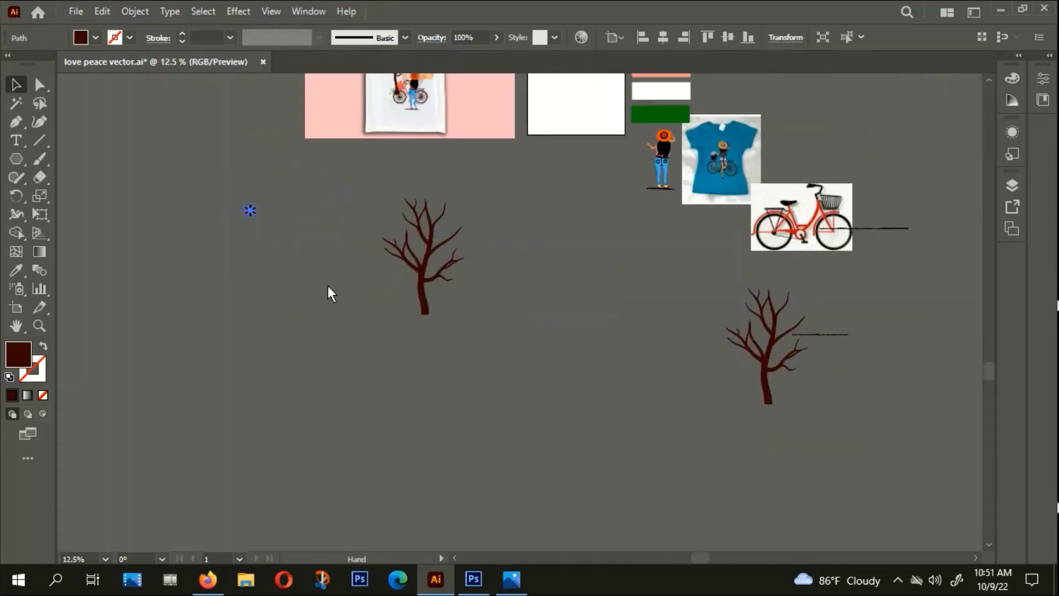
{"action": "left_click", "coordinate": [272, 230]}
{"action": "mouse_move", "coordinate": [257, 213]}
{"action": "left_mouse_down"}
{"action": "mouse_move", "coordinate": [482, 221]}
{"action": "mouse_move", "coordinate": [465, 202]}
{"action": "left_mouse_up"}
{"action": "scroll", "coordinate": [464, 202], "scroll_direction": "up", "scroll_amount": 2}
{"action": "scroll", "coordinate": [452, 203], "scroll_direction": "up", "scroll_amount": 5}
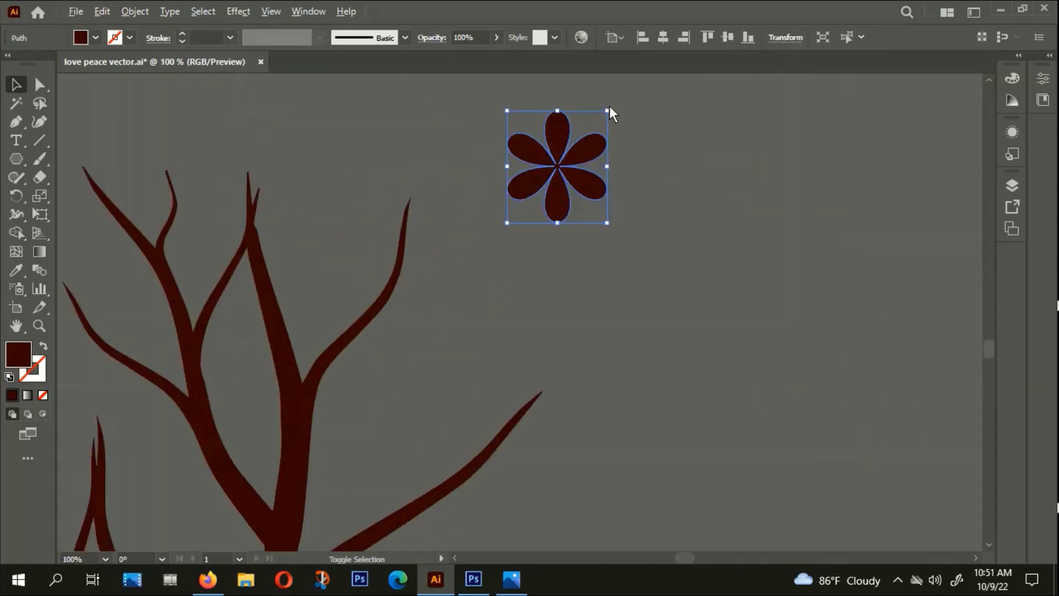
Shrink the flower further to a tiny blossom and nudge it beside the tree's crown
{"action": "left_click", "coordinate": [568, 189]}
{"action": "mouse_move", "coordinate": [610, 106]}
{"action": "left_mouse_down"}
{"action": "mouse_move", "coordinate": [572, 165]}
{"action": "mouse_move", "coordinate": [535, 191]}
{"action": "left_mouse_up"}
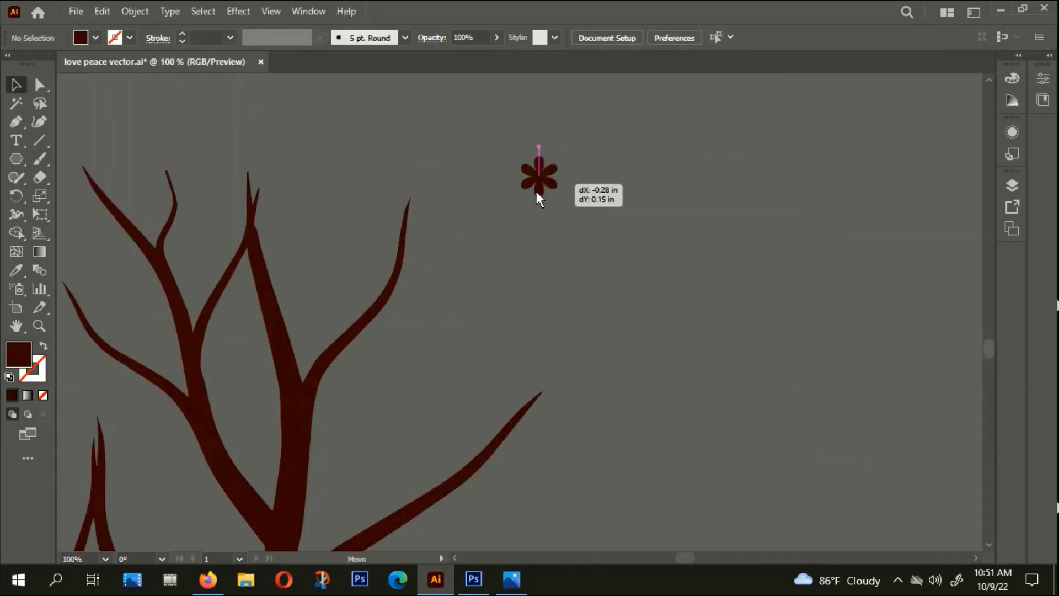
{"action": "scroll", "coordinate": [510, 206], "scroll_direction": "down", "scroll_amount": 3}
{"action": "scroll", "coordinate": [611, 261], "scroll_direction": "down", "scroll_amount": 3}
{"action": "left_click", "coordinate": [610, 260]}
{"action": "scroll", "coordinate": [463, 313], "scroll_direction": "right", "scroll_amount": 3}
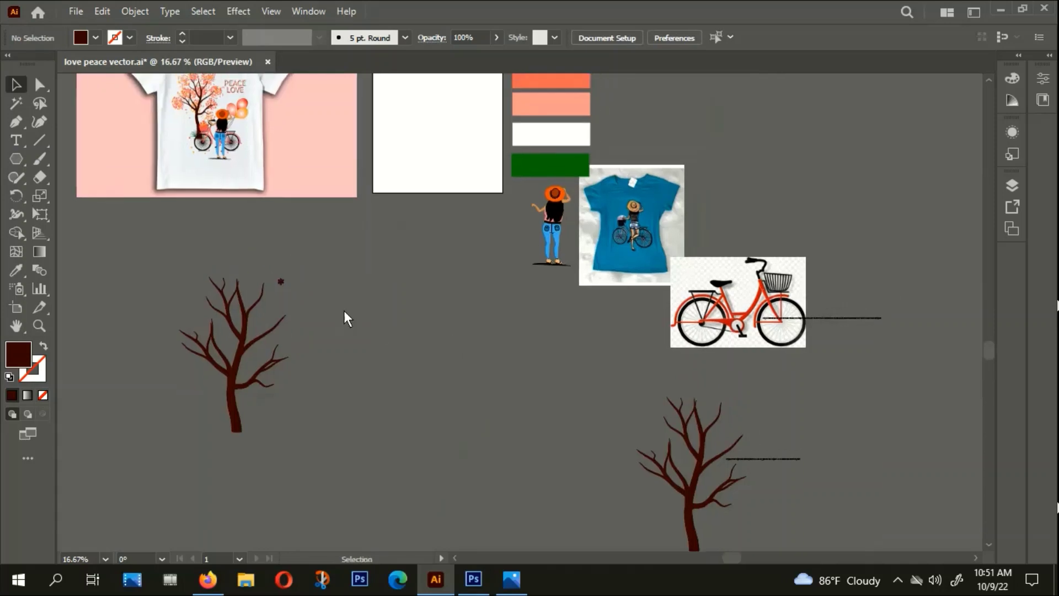
Duplicate the blossom into a small column of copies beside the tree
{"action": "left_click_drag", "start_coordinate": [281, 283], "coordinate": [421, 261]}
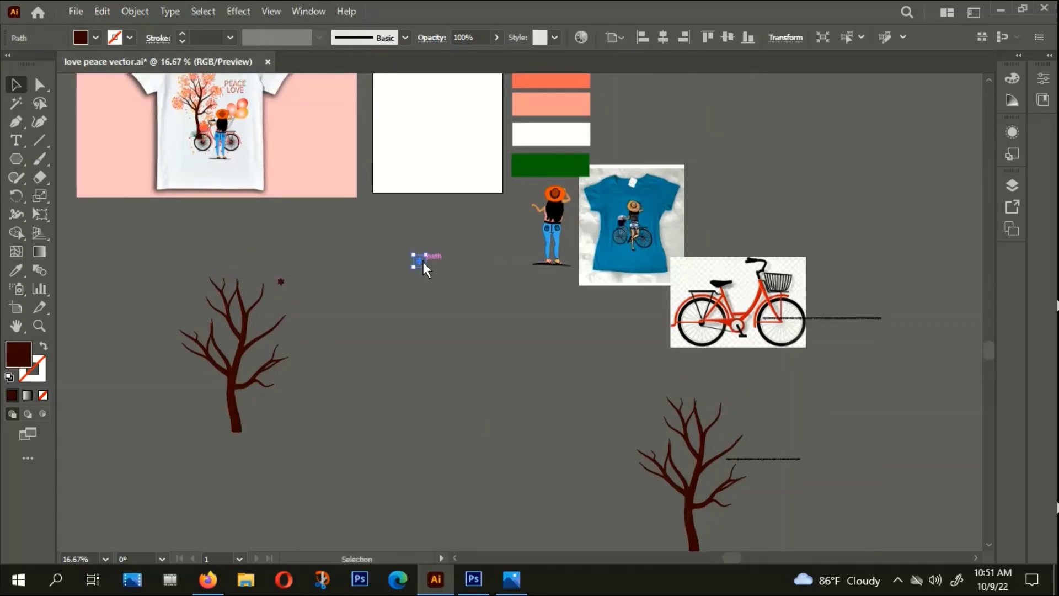
{"action": "left_click", "coordinate": [447, 257]}
{"action": "left_click_drag", "start_coordinate": [418, 262], "coordinate": [417, 287]}
{"action": "left_click", "coordinate": [412, 293]}
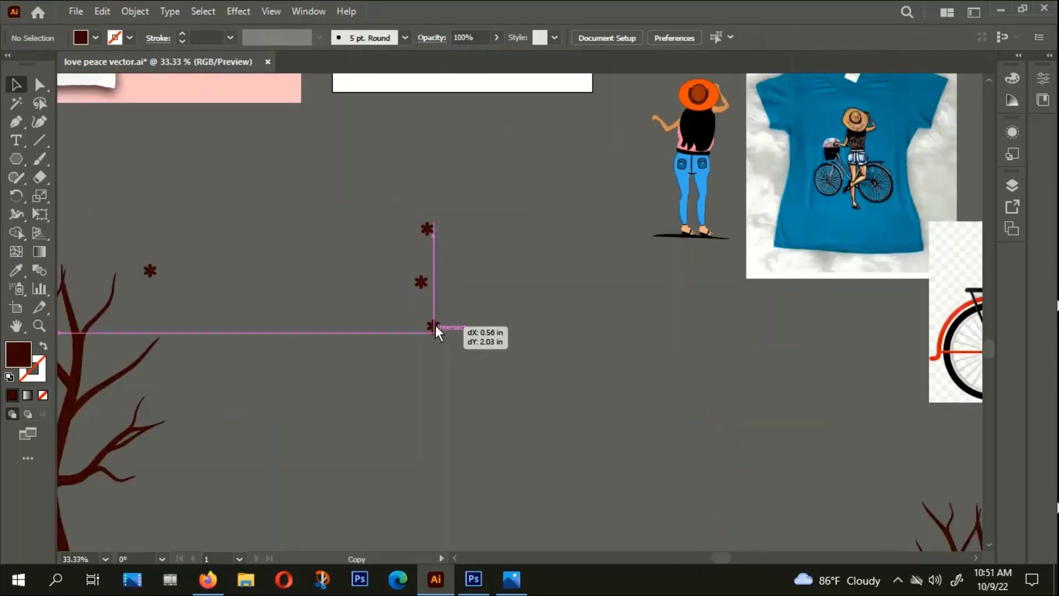
{"action": "left_click_drag", "start_coordinate": [417, 287], "coordinate": [446, 311]}
{"action": "left_click", "coordinate": [450, 281]}
Colour the top blossom with the red palette swatch using the Eyedropper
{"action": "left_click", "coordinate": [434, 278]}
{"action": "scroll", "coordinate": [431, 282], "scroll_direction": "up", "scroll_amount": 1}
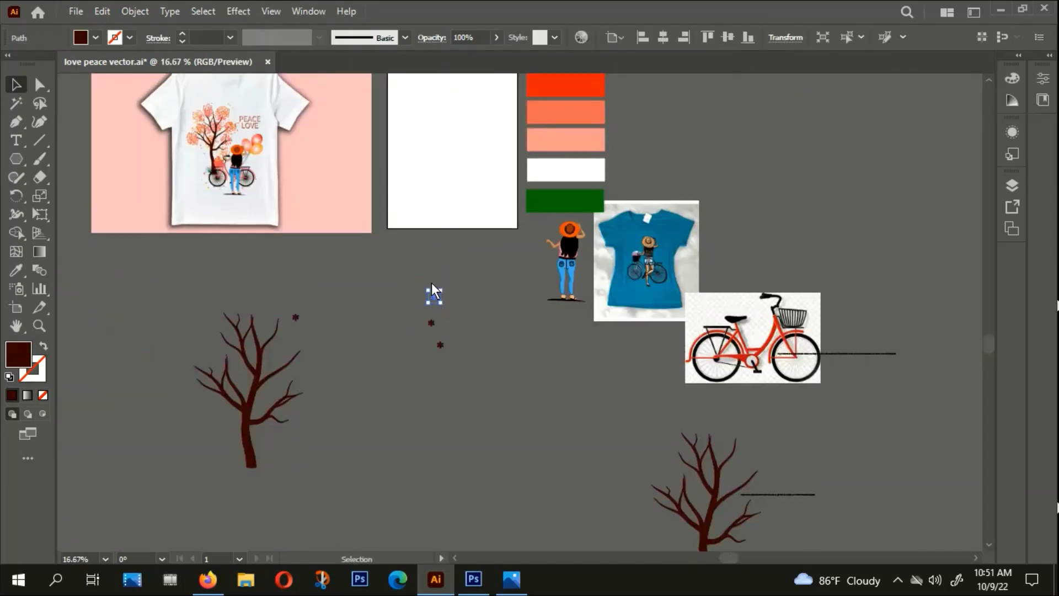
{"action": "key", "text": "i"}
{"action": "scroll", "coordinate": [558, 160], "scroll_direction": "up", "scroll_amount": 2}
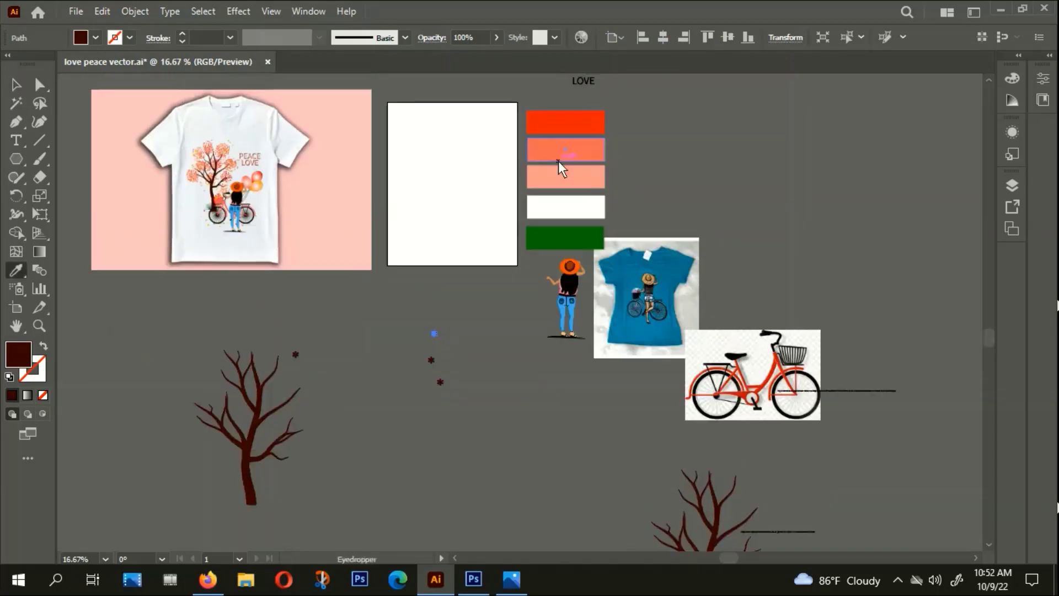
{"action": "left_click", "coordinate": [566, 130]}
Colour the next two blossoms with the salmon and pale pink palette swatches
{"action": "left_click", "coordinate": [16, 84]}
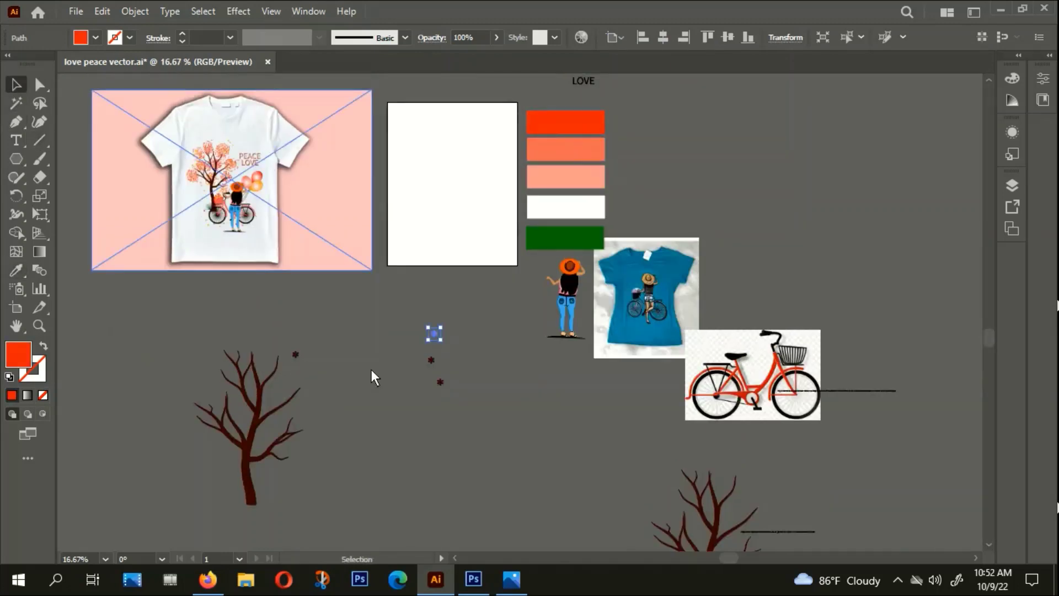
{"action": "left_click", "coordinate": [433, 361]}
{"action": "key", "text": "i"}
{"action": "left_click", "coordinate": [562, 152]}
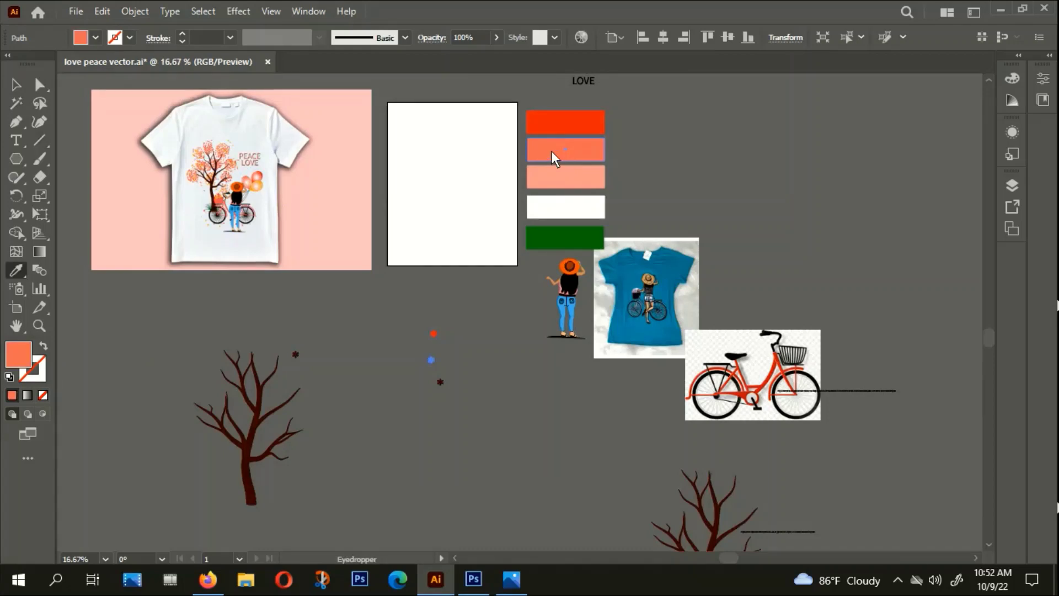
{"action": "left_click", "coordinate": [16, 84]}
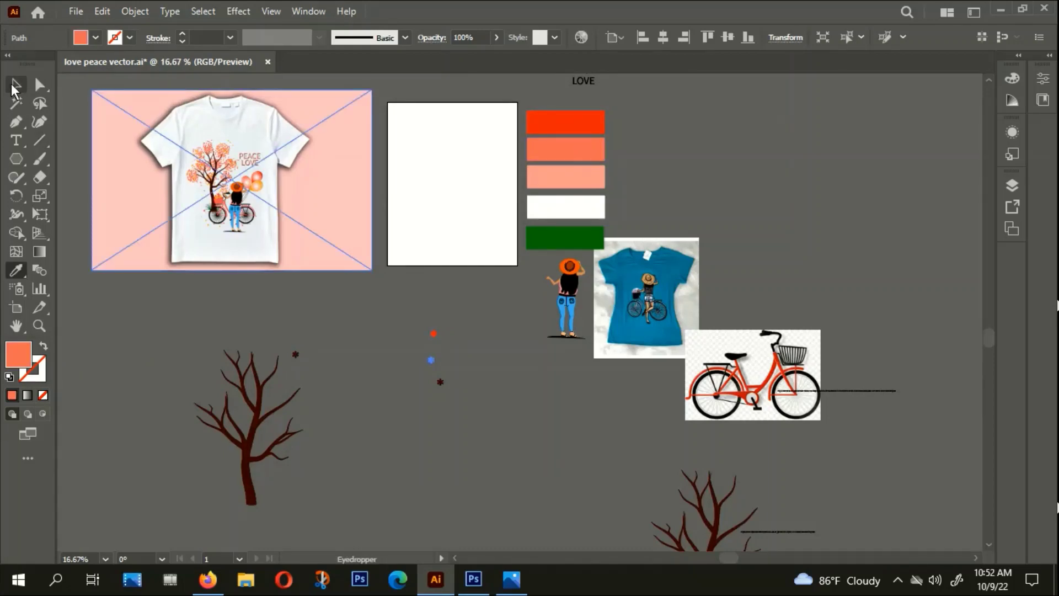
{"action": "left_click", "coordinate": [442, 382]}
{"action": "key", "text": "i"}
{"action": "left_click", "coordinate": [568, 174]}
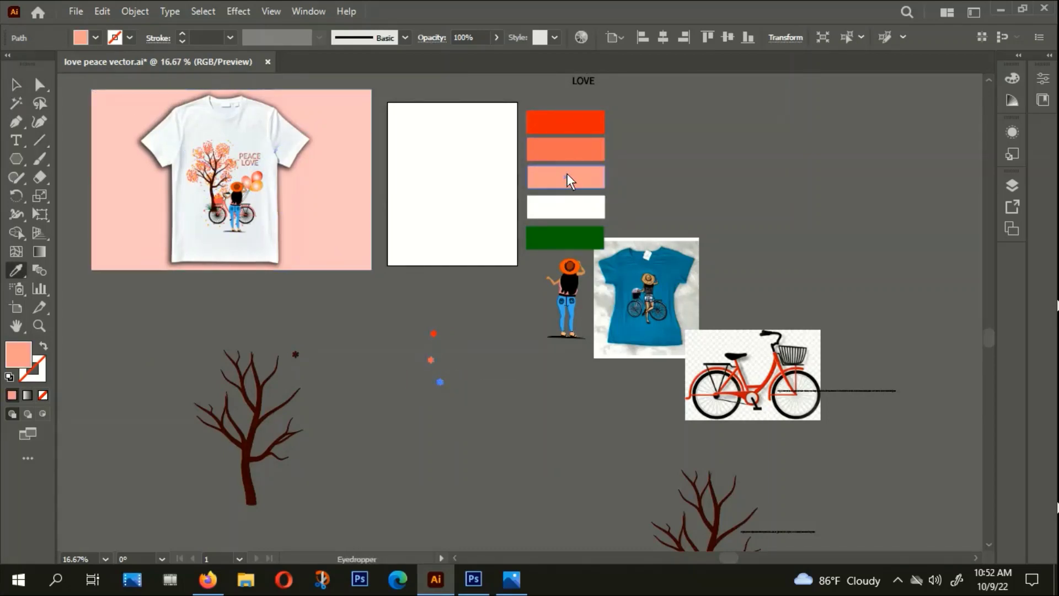
{"action": "left_click", "coordinate": [15, 86]}
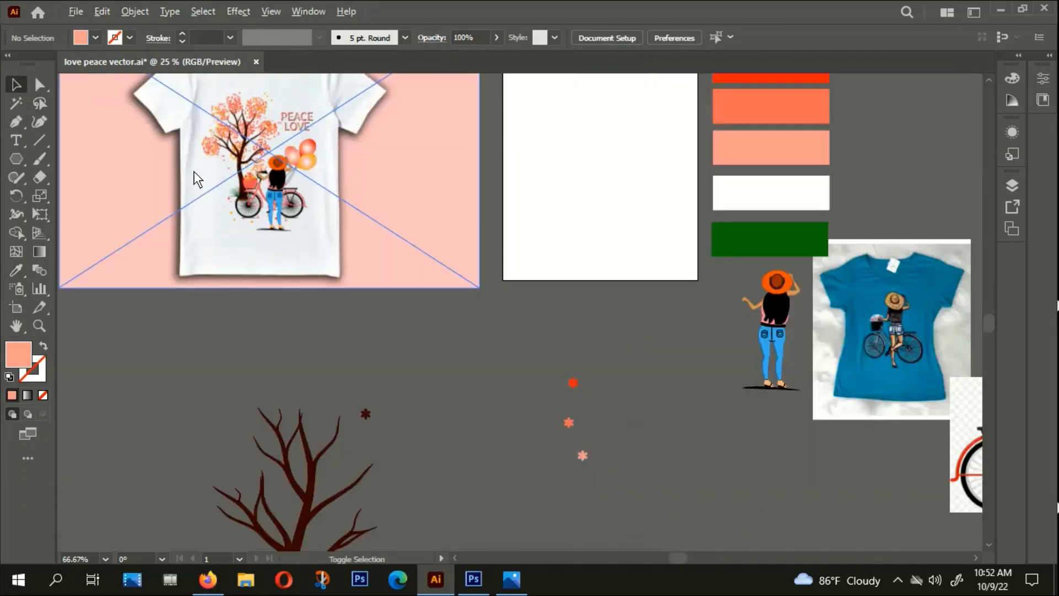
{"action": "left_click", "coordinate": [446, 290]}
Duplicate the pink flower below itself and fill the copy with a saturated orange (hue 21°)
{"action": "scroll", "coordinate": [446, 298], "scroll_direction": "right", "scroll_amount": 1}
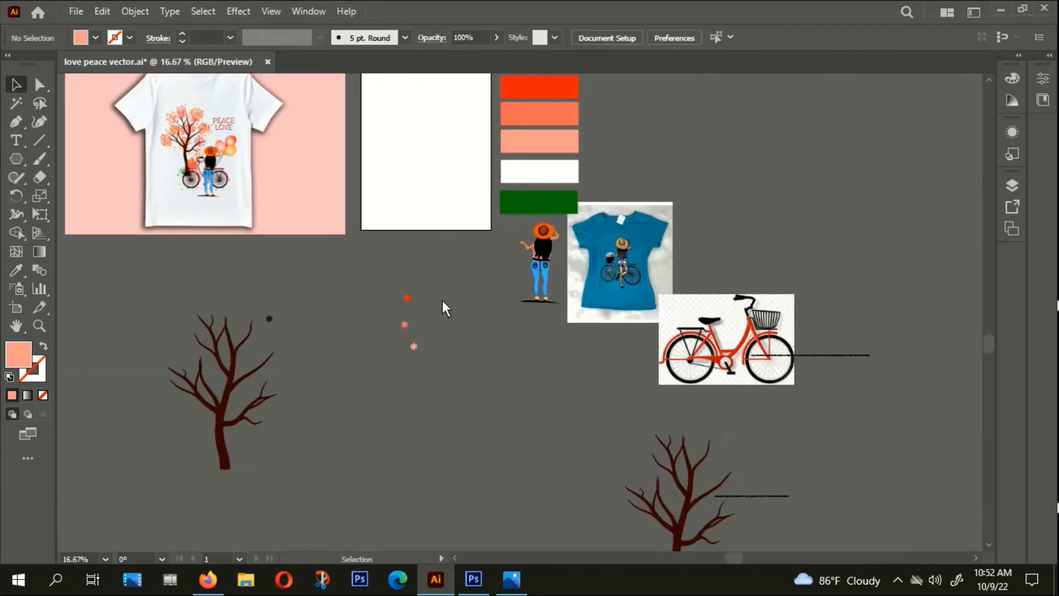
{"action": "left_click_drag", "start_coordinate": [418, 350], "coordinate": [418, 375]}
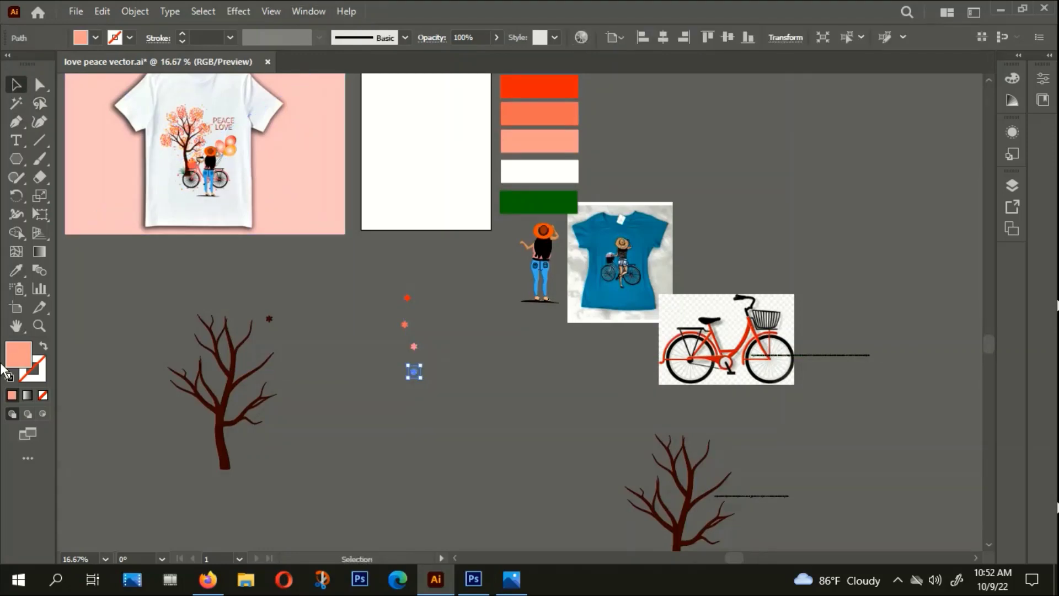
{"action": "double_click", "coordinate": [17, 356]}
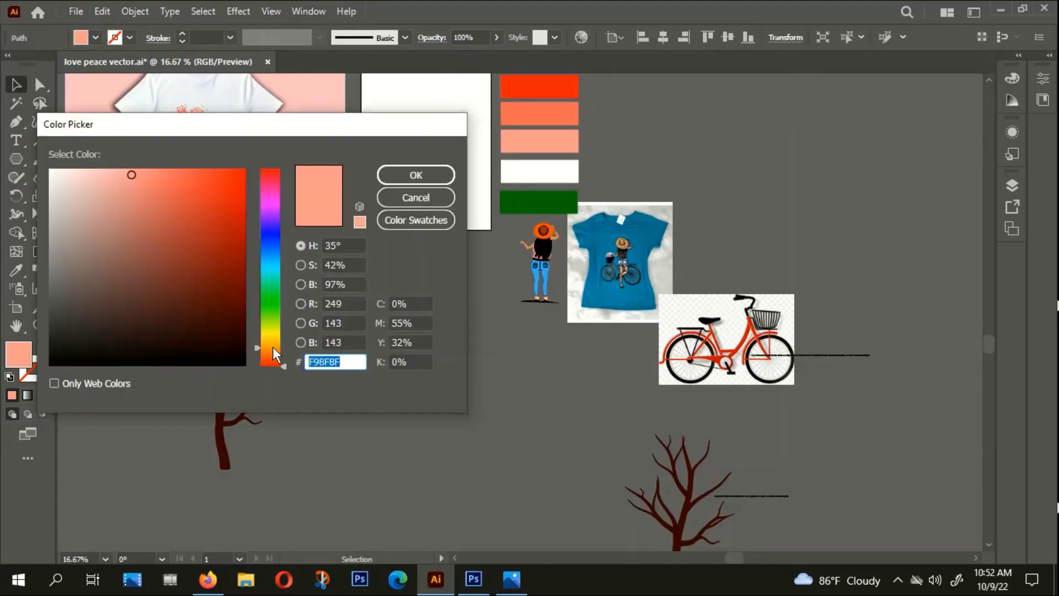
{"action": "left_click", "coordinate": [273, 347]}
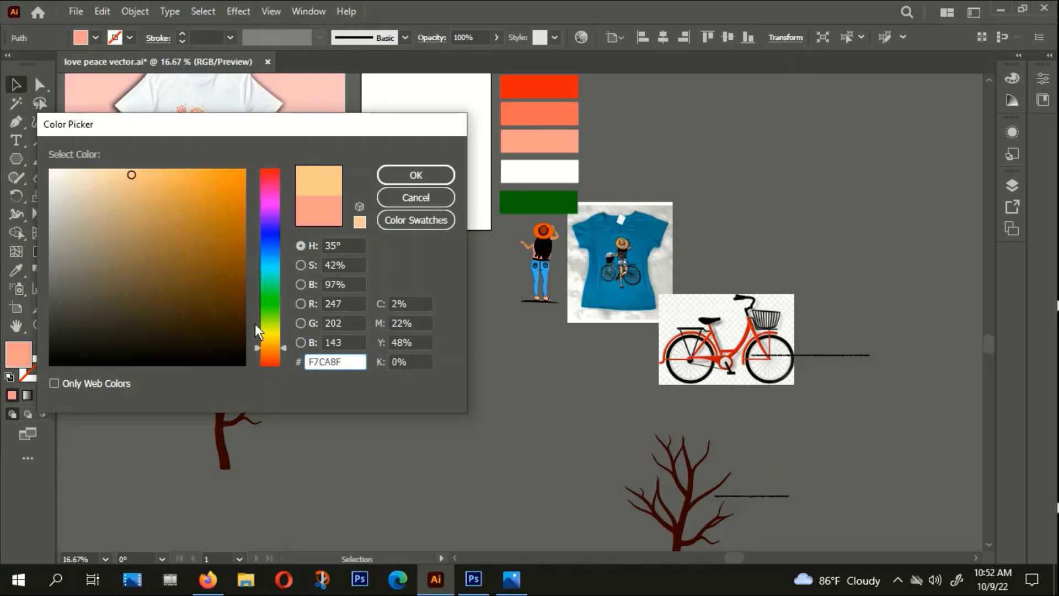
{"action": "left_click", "coordinate": [270, 356]}
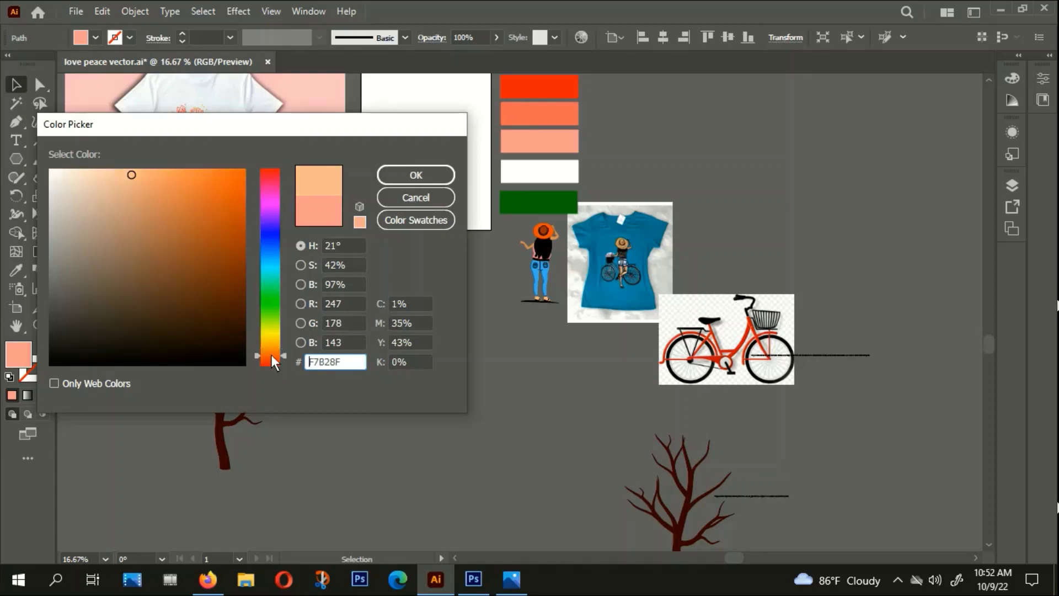
{"action": "left_click", "coordinate": [242, 174]}
{"action": "left_click", "coordinate": [406, 181]}
{"action": "left_click", "coordinate": [555, 468]}
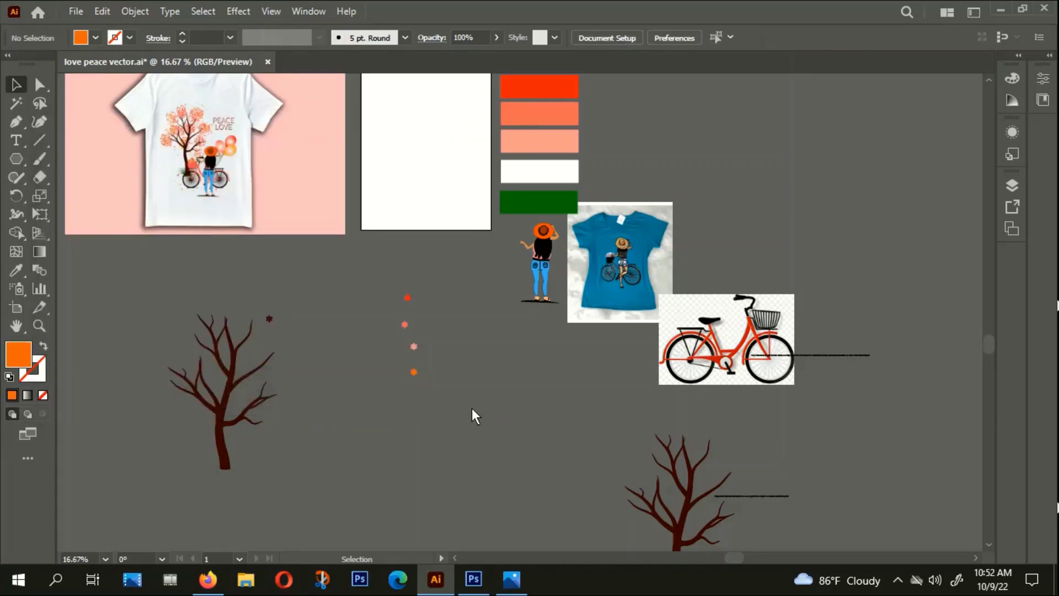
Zoom toward the left tree and move the dark flower up and away from it
{"action": "scroll", "coordinate": [238, 411], "scroll_direction": "up", "scroll_amount": 1}
{"action": "left_click_drag", "start_coordinate": [442, 393], "coordinate": [487, 376]}
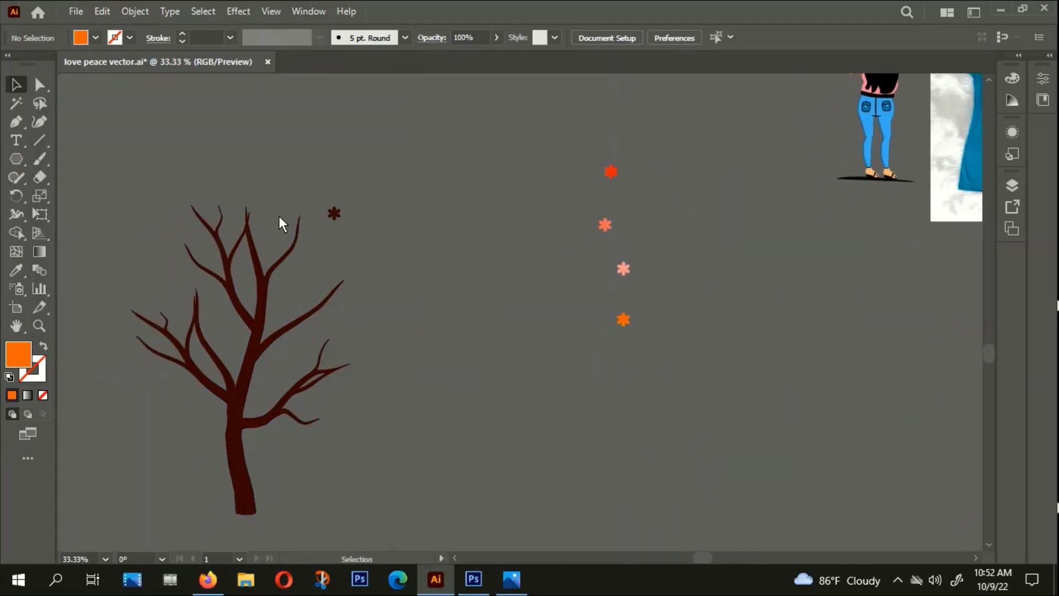
{"action": "left_click_drag", "start_coordinate": [334, 214], "coordinate": [393, 185]}
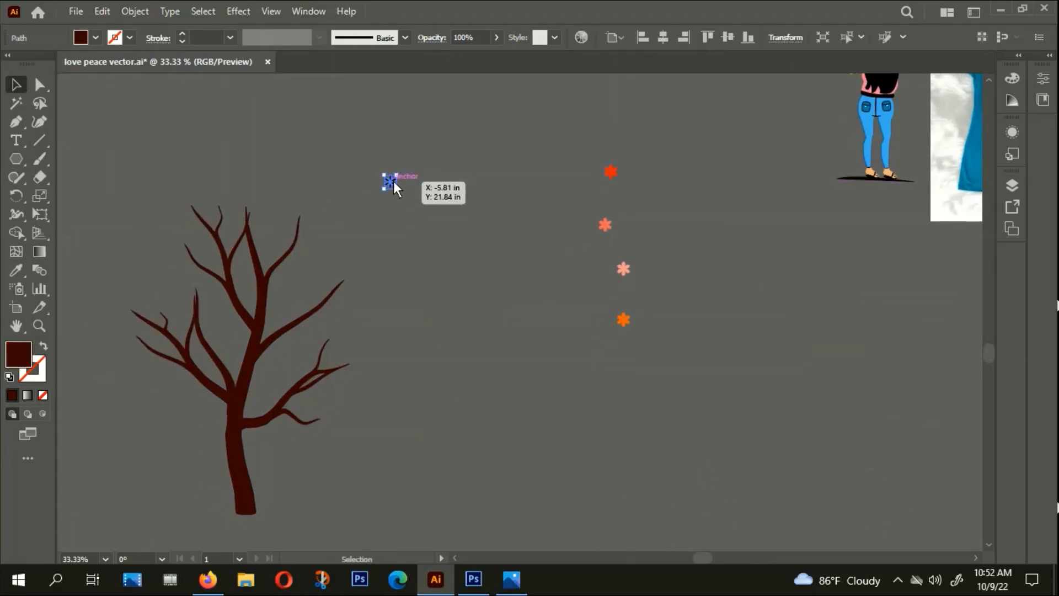
{"action": "left_click", "coordinate": [392, 181]}
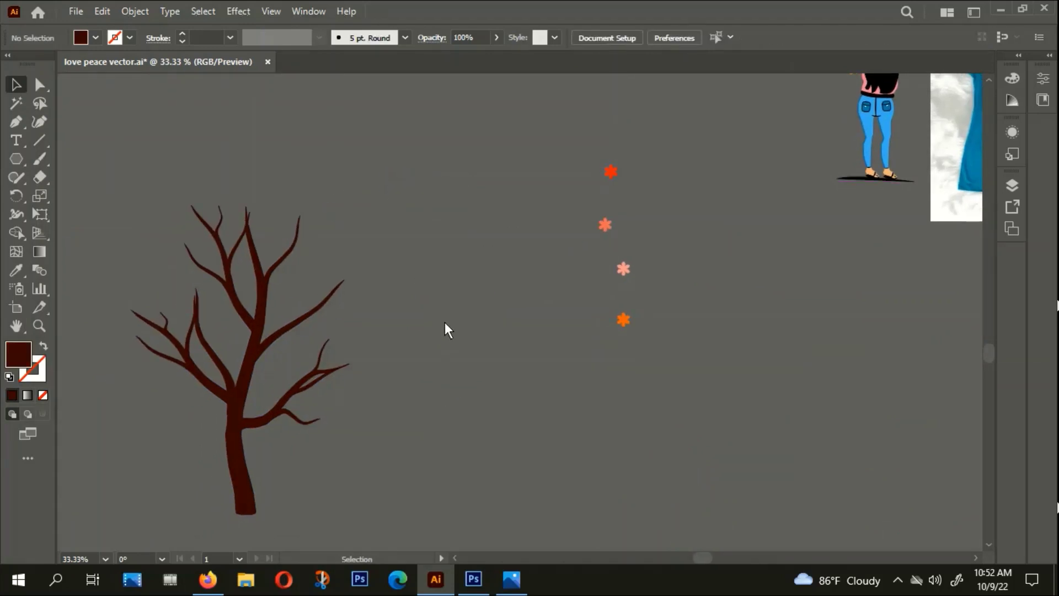
Place the red flower on the tip of the left tree's top branch
{"action": "scroll", "coordinate": [281, 281], "scroll_direction": "down", "scroll_amount": 1}
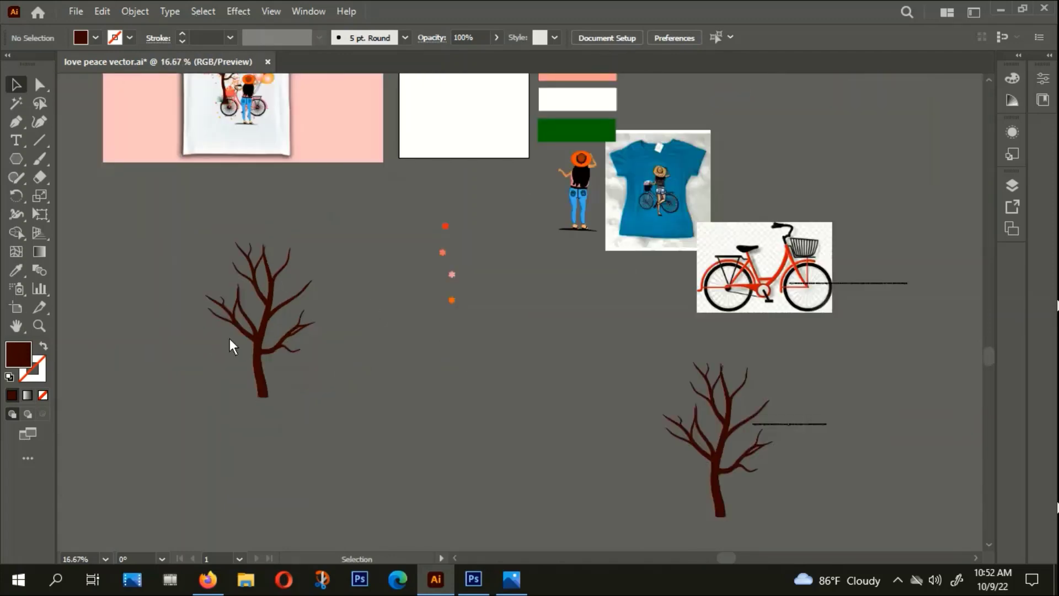
{"action": "left_click_drag", "start_coordinate": [450, 232], "coordinate": [291, 252]}
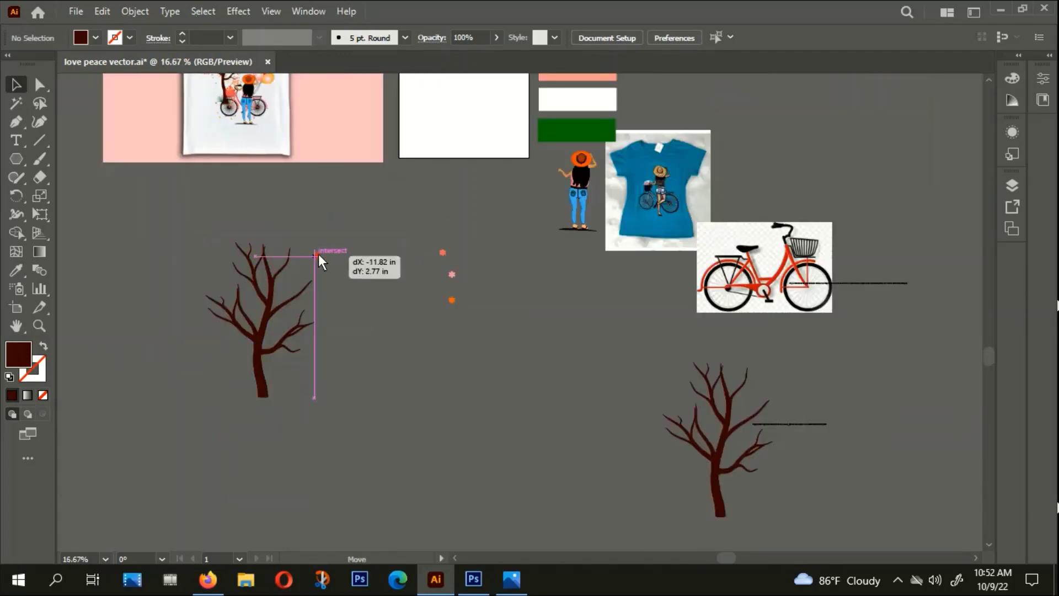
{"action": "scroll", "coordinate": [276, 279], "scroll_direction": "up", "scroll_amount": 1}
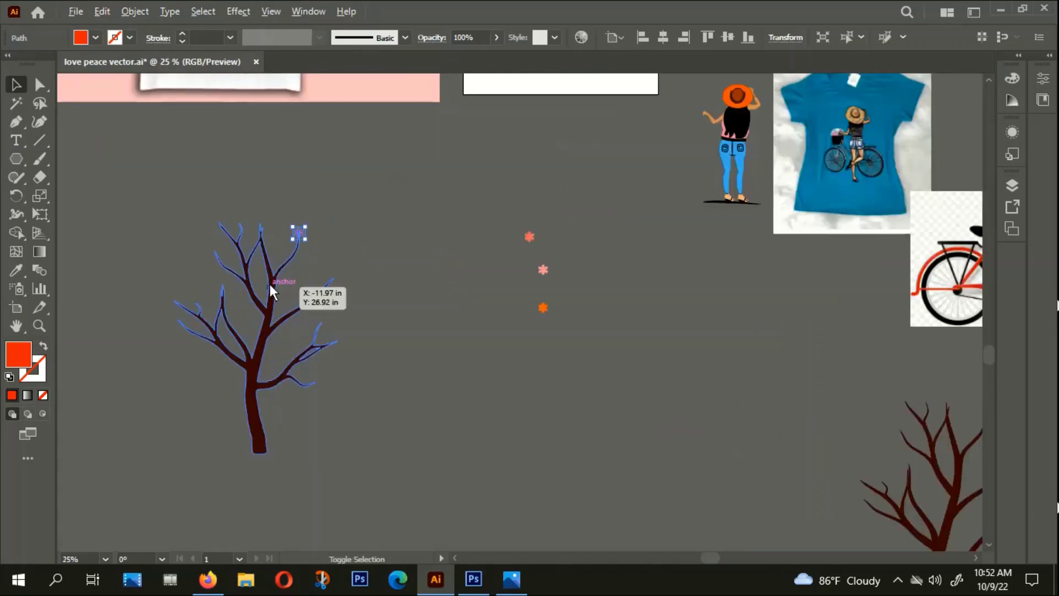
{"action": "left_click_drag", "start_coordinate": [291, 250], "coordinate": [299, 234]}
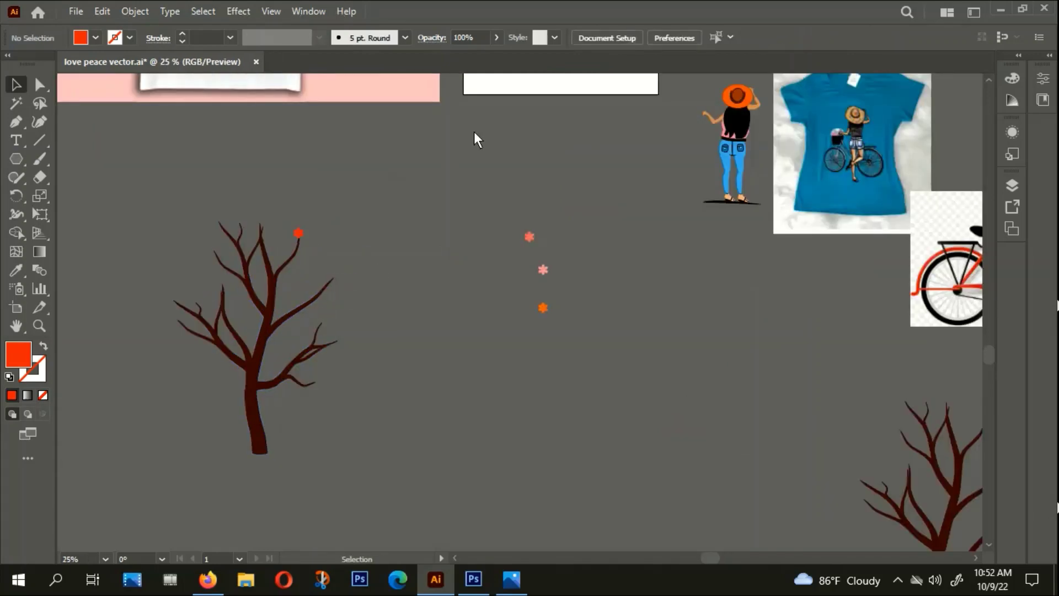
{"action": "left_click", "coordinate": [307, 11]}
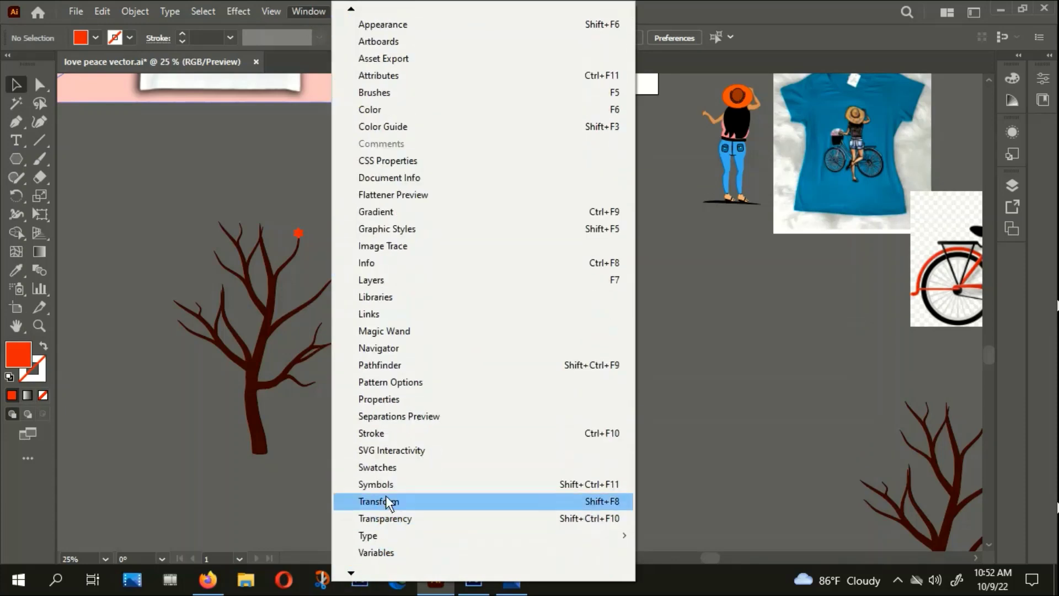
Drag the red blossom into the Symbols panel as New Symbol 4, then pick the Symbol Sprayer
{"action": "left_click", "coordinate": [385, 483]}
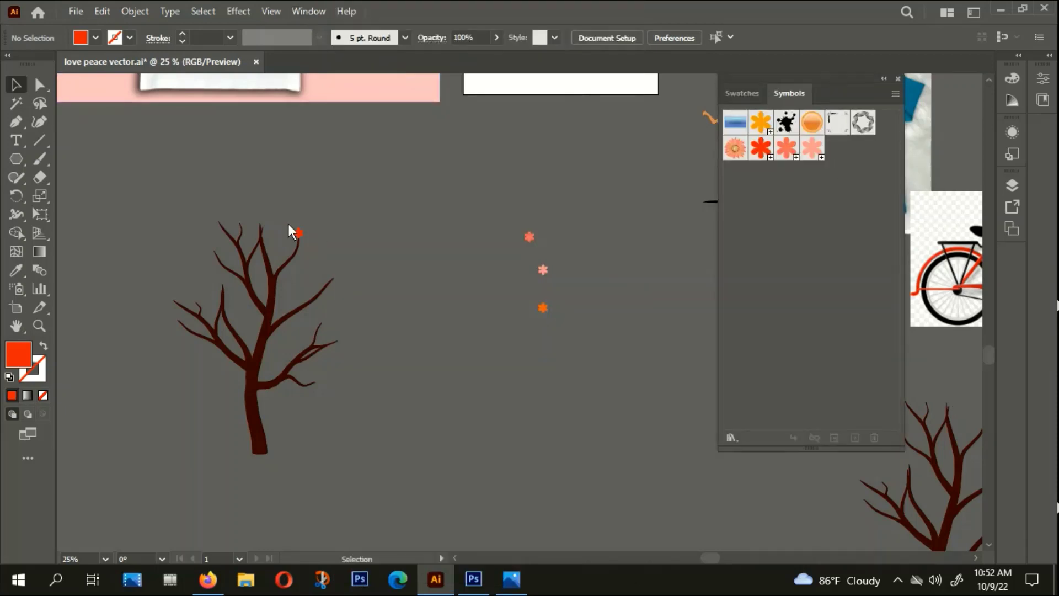
{"action": "left_click_drag", "start_coordinate": [299, 233], "coordinate": [754, 212]}
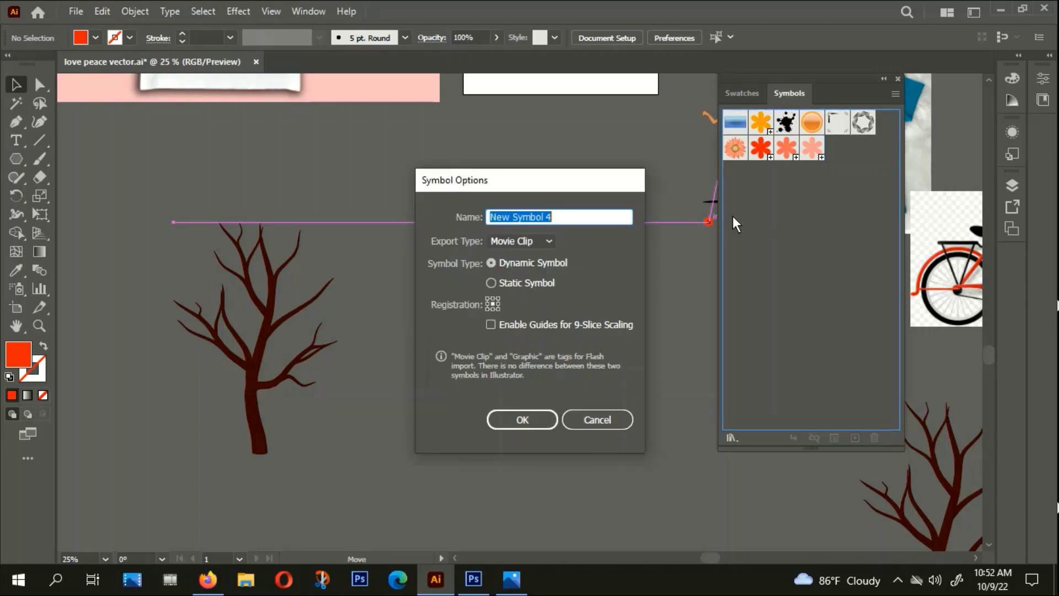
{"action": "left_click", "coordinate": [520, 417]}
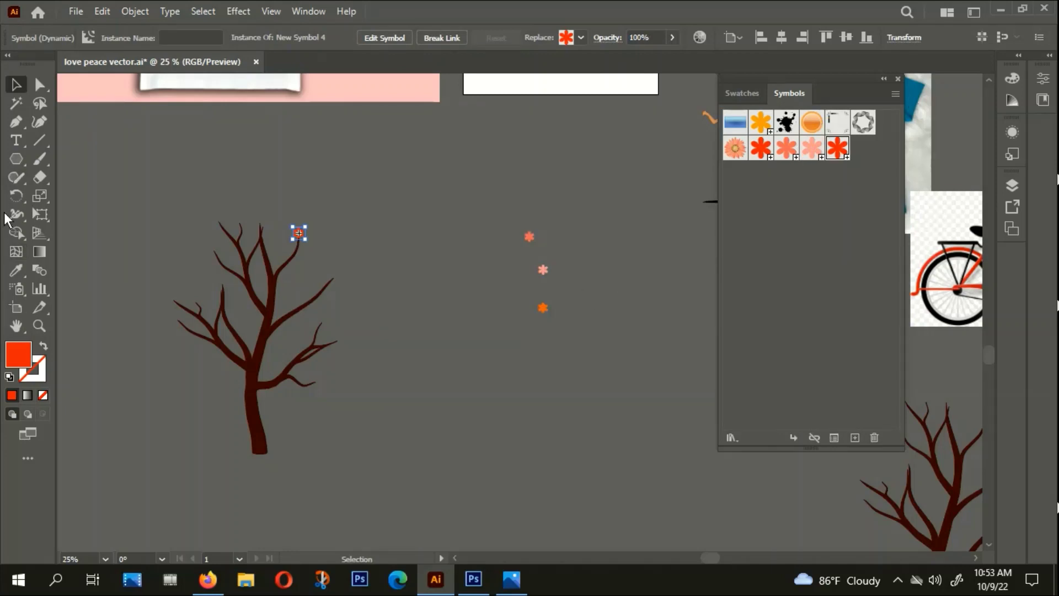
{"action": "left_click", "coordinate": [17, 289]}
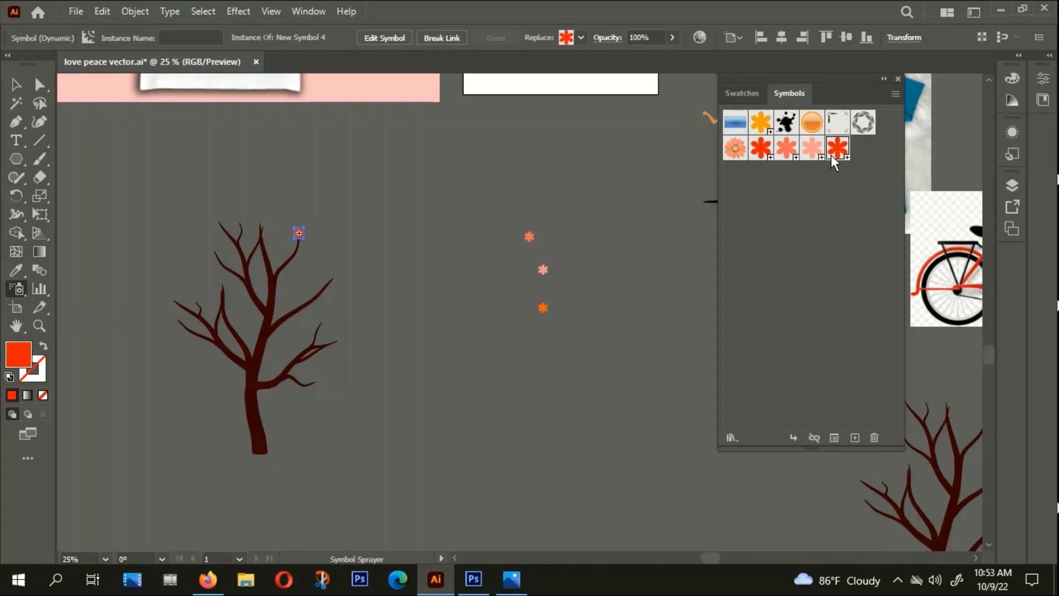
Pick the bright red flower symbol and spray a first cluster at a branch tip
{"action": "left_click", "coordinate": [766, 151]}
{"action": "scroll", "coordinate": [299, 241], "scroll_direction": "up", "scroll_amount": 2}
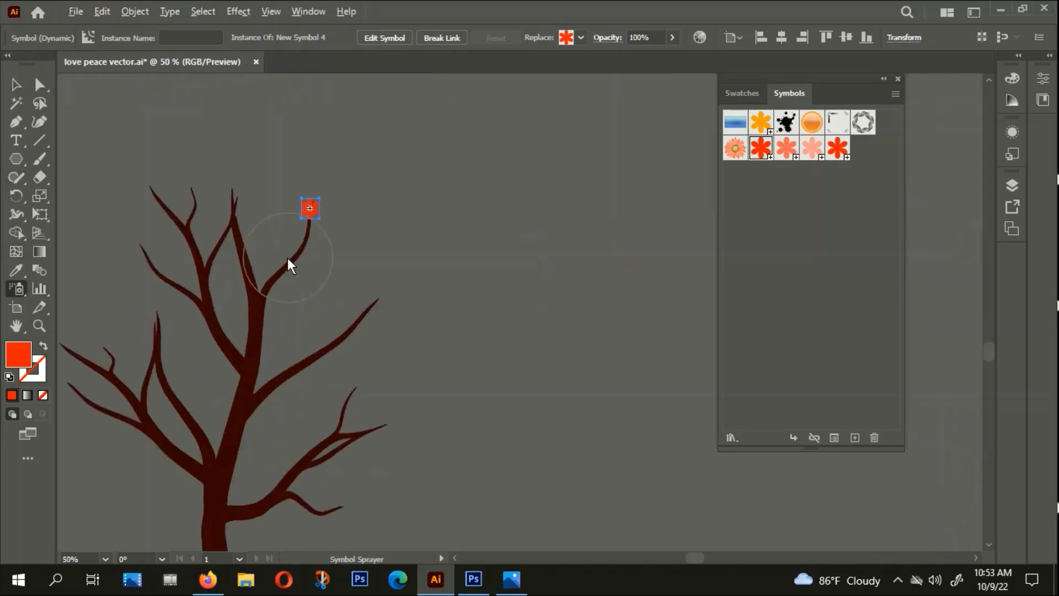
{"action": "mouse_move", "coordinate": [318, 205]}
{"action": "left_mouse_down"}
{"action": "mouse_move", "coordinate": [313, 223]}
{"action": "mouse_move", "coordinate": [332, 213]}
{"action": "left_mouse_up"}
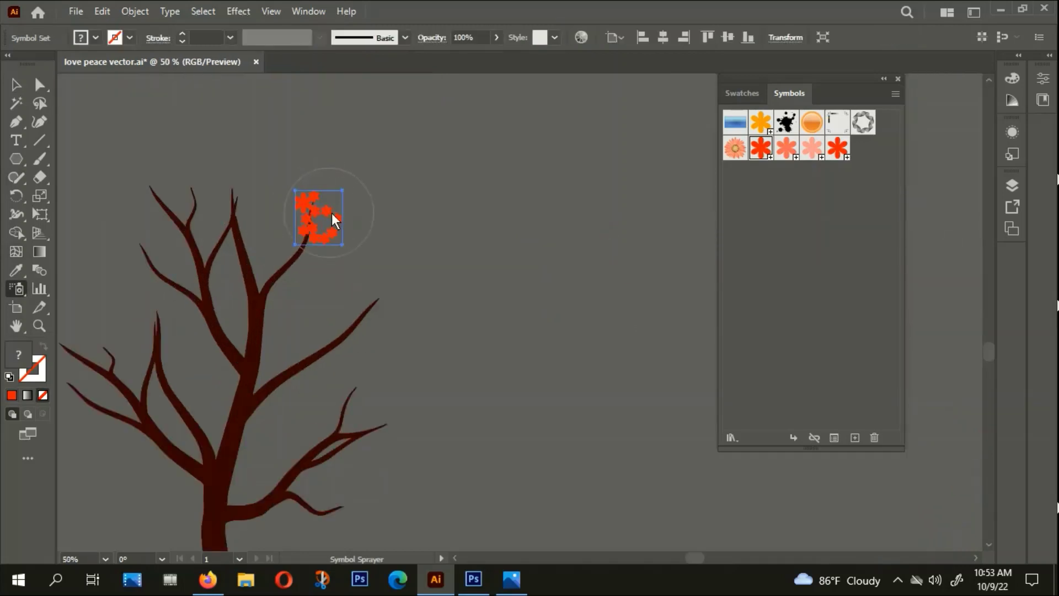
{"action": "scroll", "coordinate": [309, 235], "scroll_direction": "up", "scroll_amount": 2}
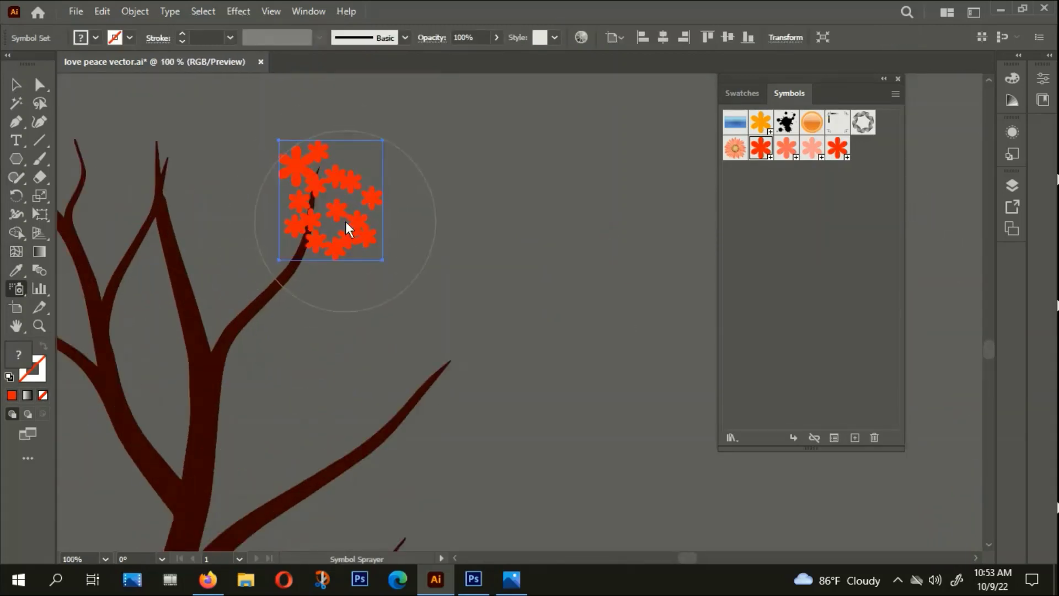
{"action": "scroll", "coordinate": [346, 220], "scroll_direction": "down", "scroll_amount": 2}
{"action": "scroll", "coordinate": [363, 263], "scroll_direction": "up", "scroll_amount": 1}
{"action": "scroll", "coordinate": [381, 177], "scroll_direction": "down", "scroll_amount": 1}
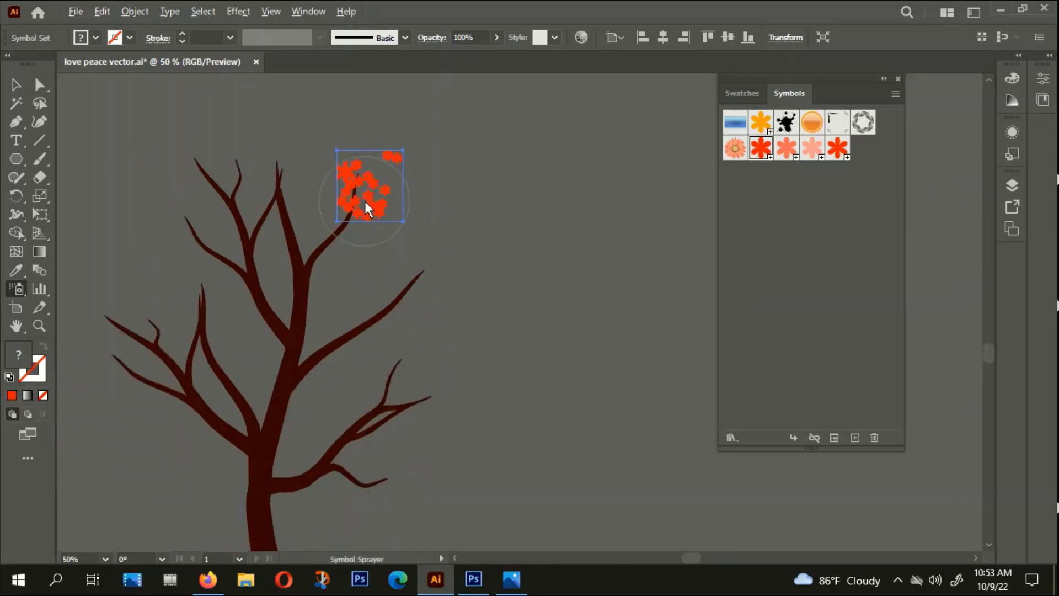
{"action": "left_click", "coordinate": [180, 319]}
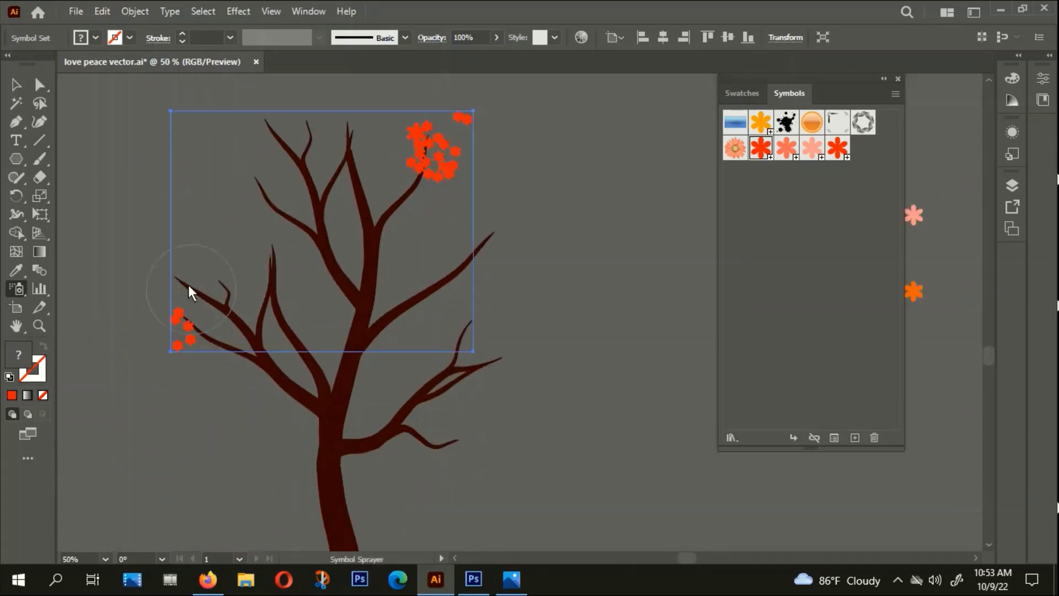
{"action": "key", "text": "ctrl+z"}
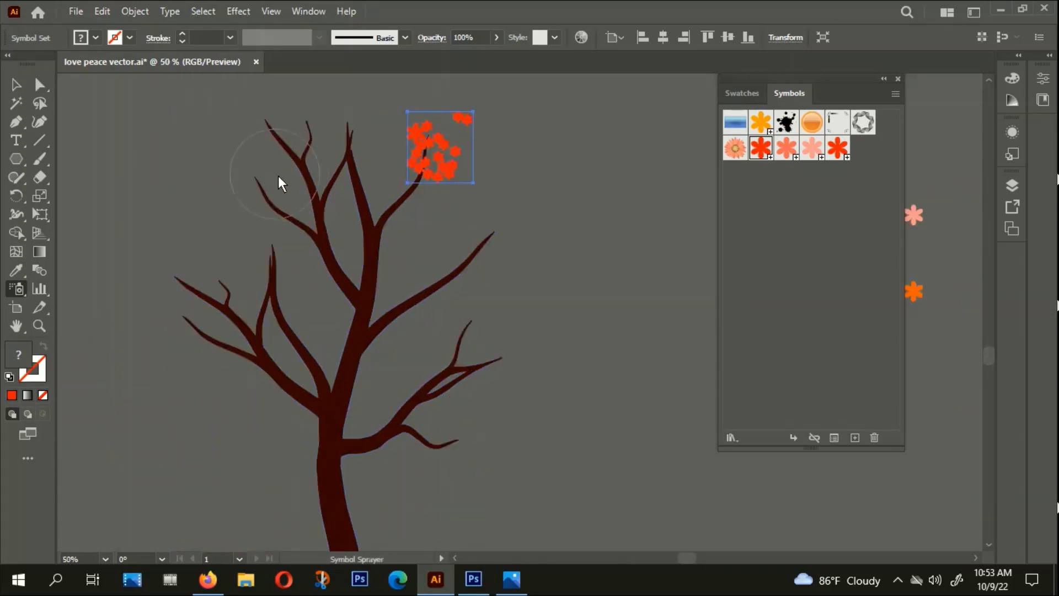
{"action": "scroll", "coordinate": [278, 176], "scroll_direction": "down", "scroll_amount": 1}
Spray a full cluster of red flowers onto the left branch, then deselect it
{"action": "left_click", "coordinate": [16, 84]}
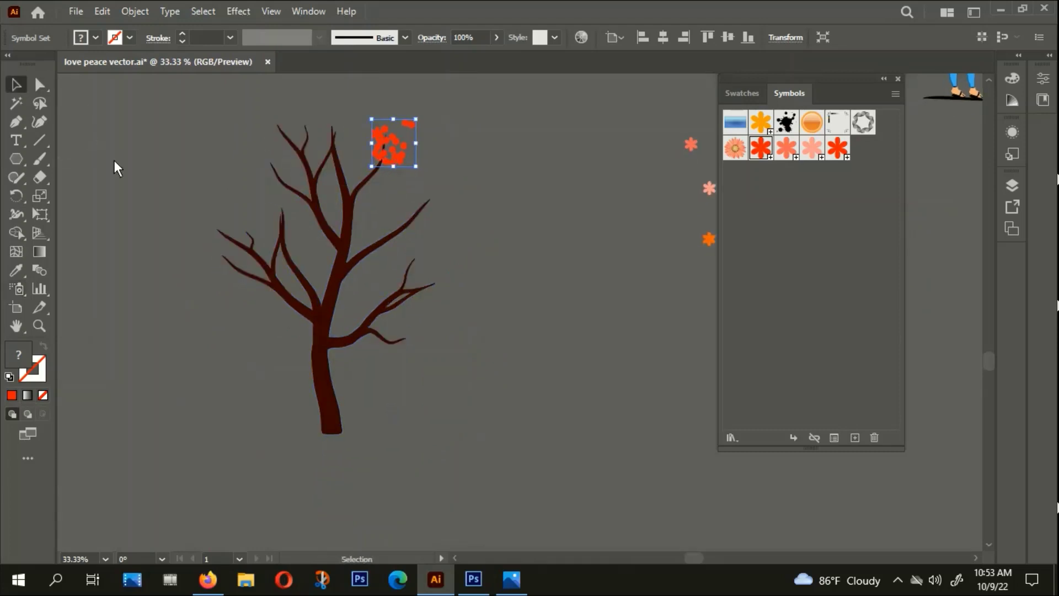
{"action": "left_click", "coordinate": [116, 165]}
{"action": "left_click", "coordinate": [18, 292]}
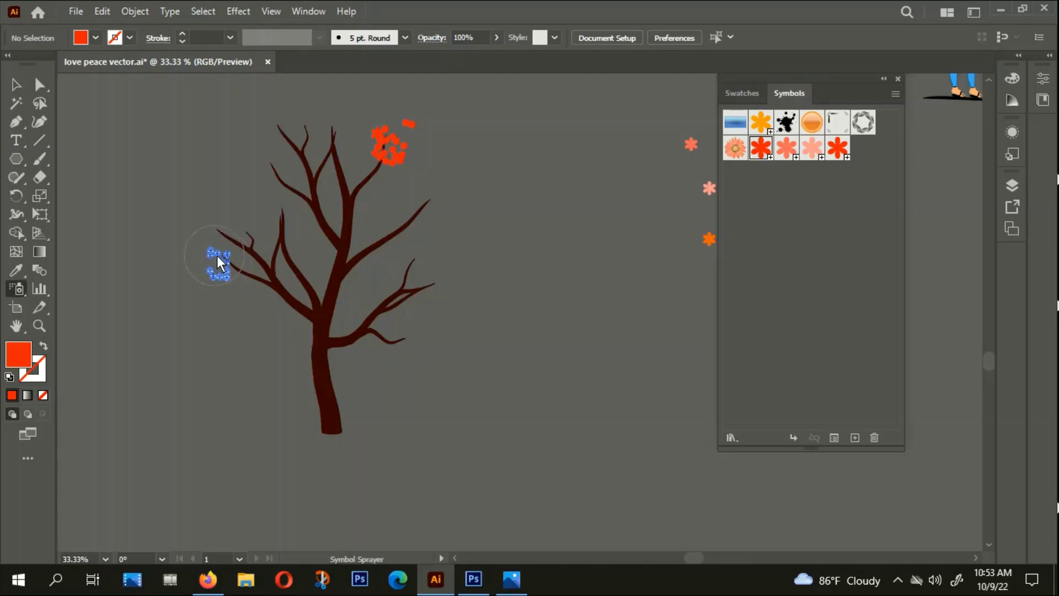
{"action": "left_click_drag", "start_coordinate": [217, 256], "coordinate": [225, 270]}
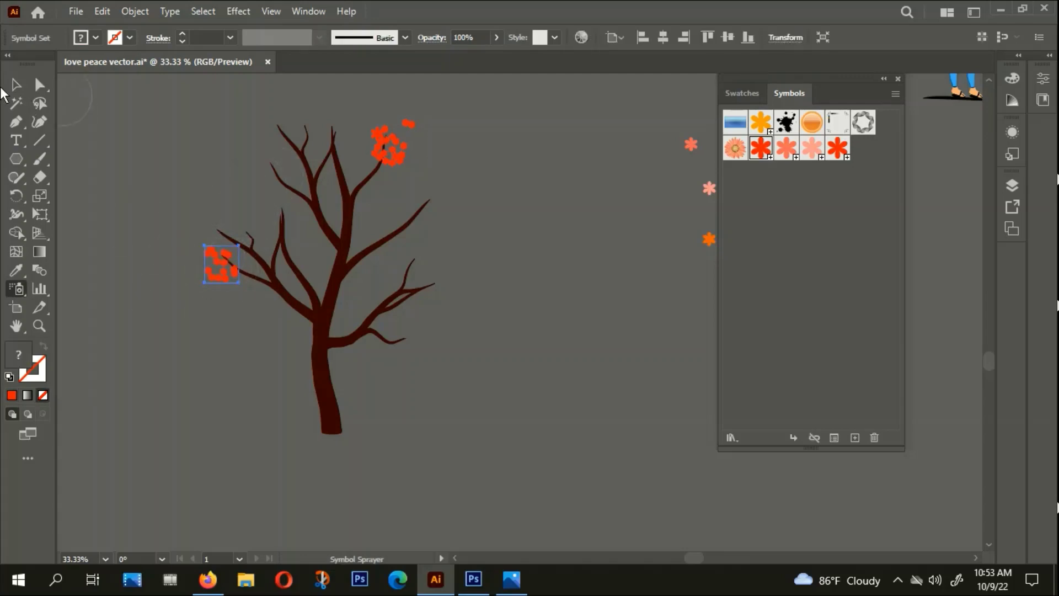
{"action": "left_click_drag", "start_coordinate": [210, 279], "coordinate": [208, 276]}
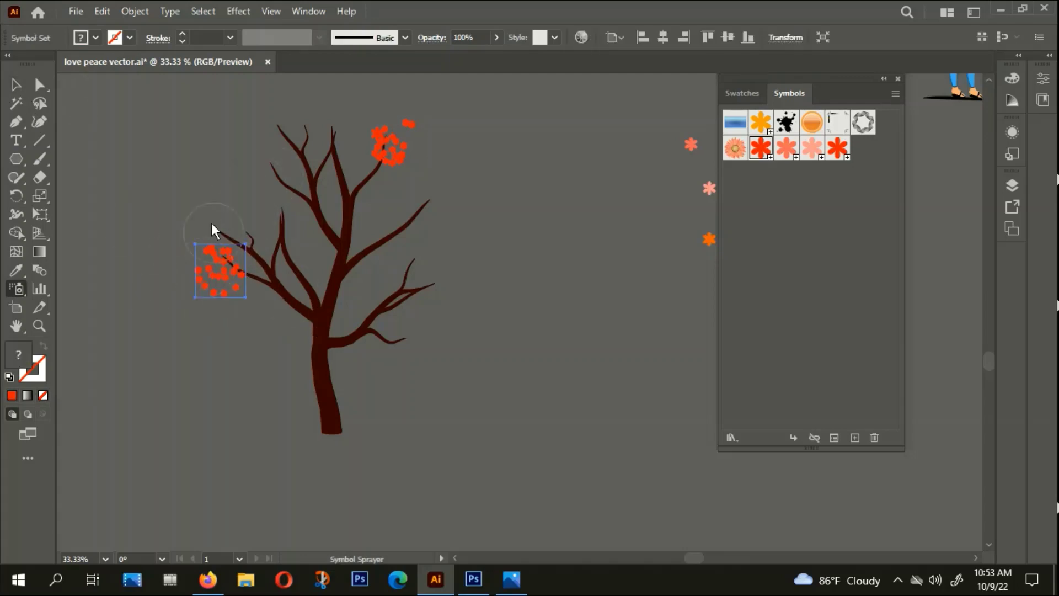
{"action": "left_click", "coordinate": [15, 84]}
{"action": "key", "text": "ctrl+shift+a"}
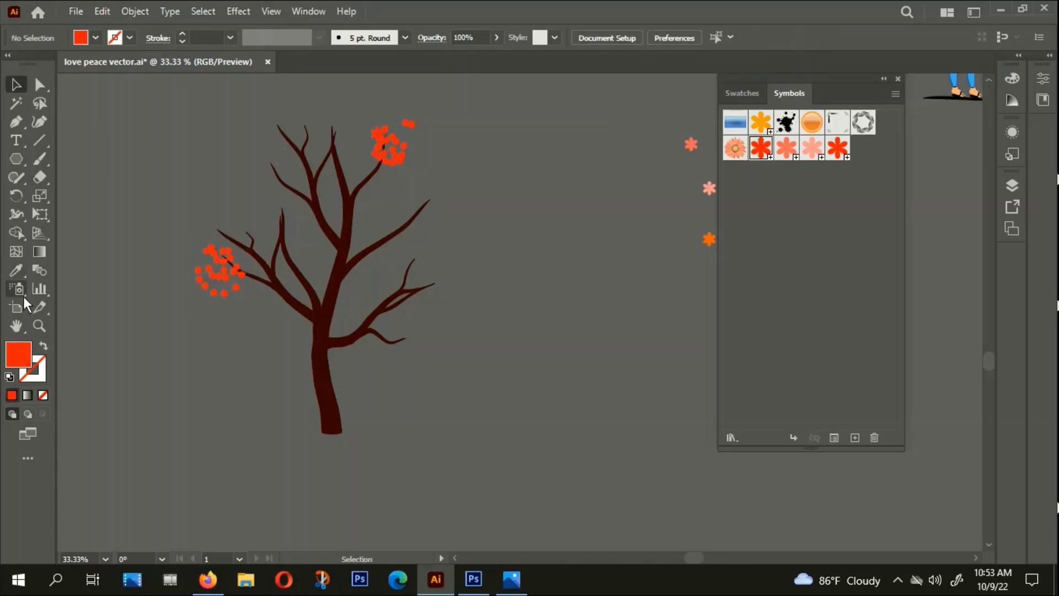
Spray a red flower cluster on the lower right branch and deselect it
{"action": "left_click", "coordinate": [17, 289]}
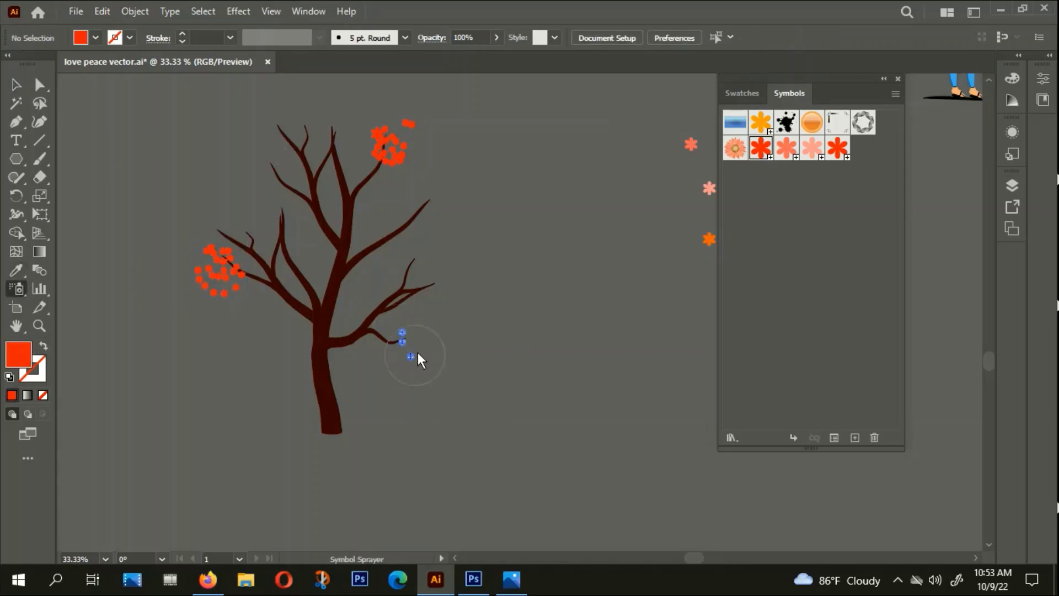
{"action": "mouse_move", "coordinate": [410, 343]}
{"action": "left_mouse_down"}
{"action": "mouse_move", "coordinate": [428, 332]}
{"action": "mouse_move", "coordinate": [415, 338]}
{"action": "left_mouse_up"}
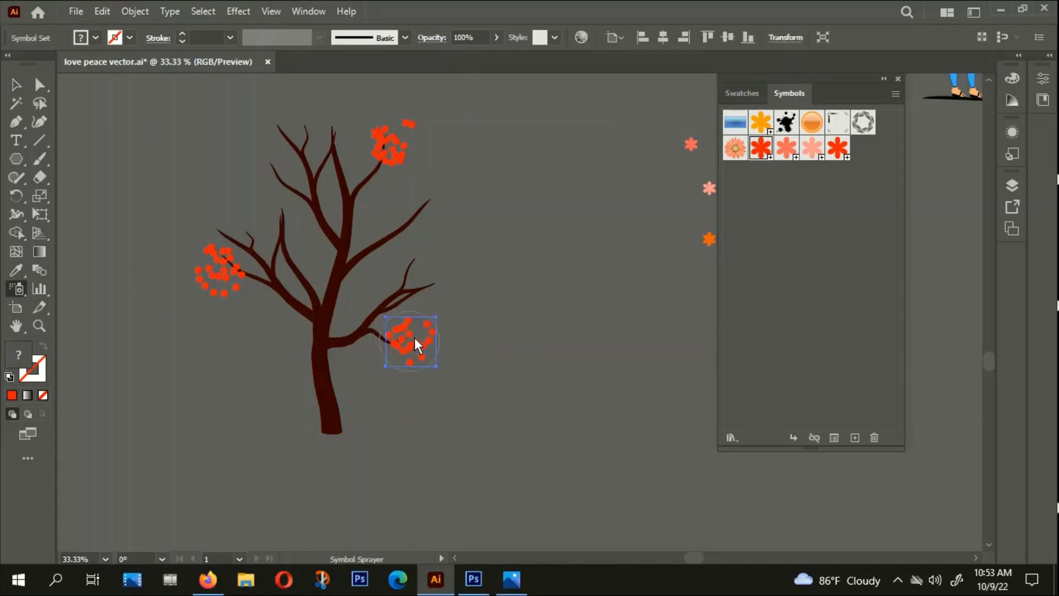
{"action": "left_click", "coordinate": [15, 84]}
{"action": "key", "text": "ctrl+shift+a"}
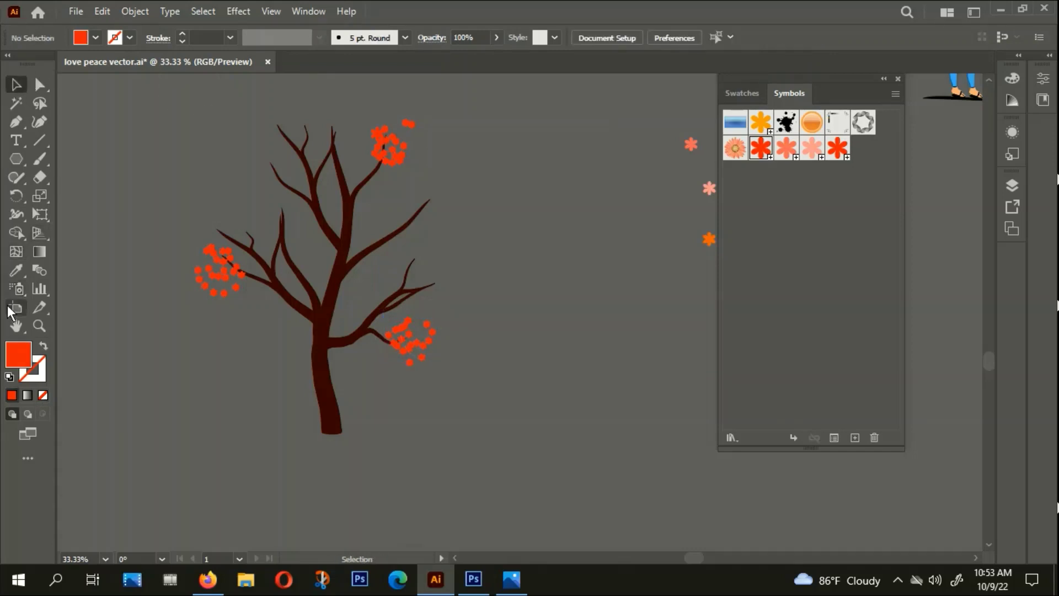
Spray a denser flower cluster onto the middle right branch
{"action": "left_click", "coordinate": [17, 288]}
{"action": "mouse_move", "coordinate": [423, 277]}
{"action": "left_mouse_down"}
{"action": "mouse_move", "coordinate": [395, 278]}
{"action": "mouse_move", "coordinate": [405, 276]}
{"action": "left_mouse_up"}
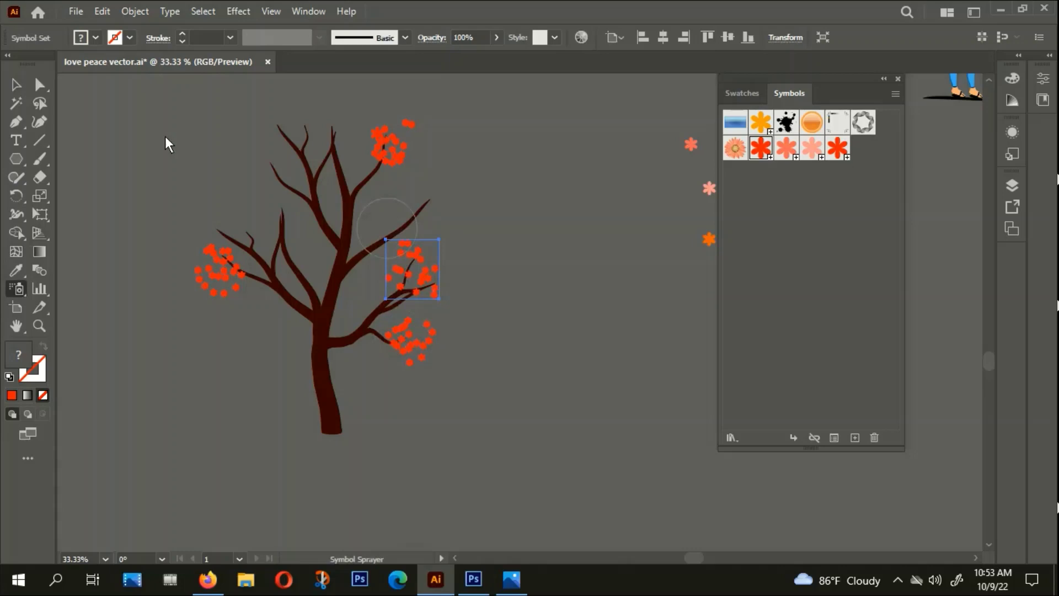
{"action": "left_click", "coordinate": [15, 83]}
{"action": "left_click", "coordinate": [232, 259]}
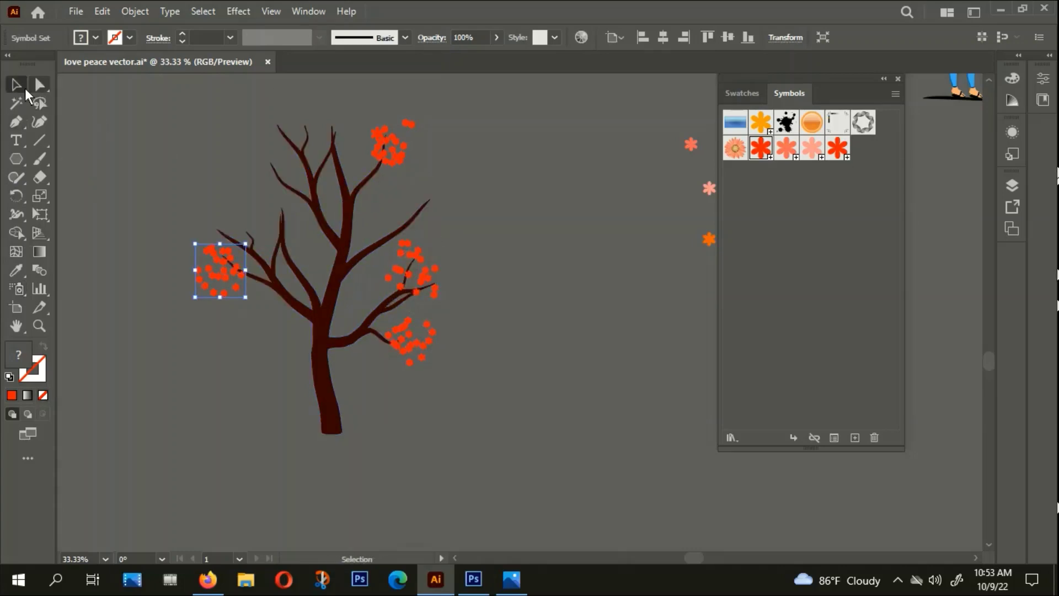
{"action": "left_click", "coordinate": [163, 209]}
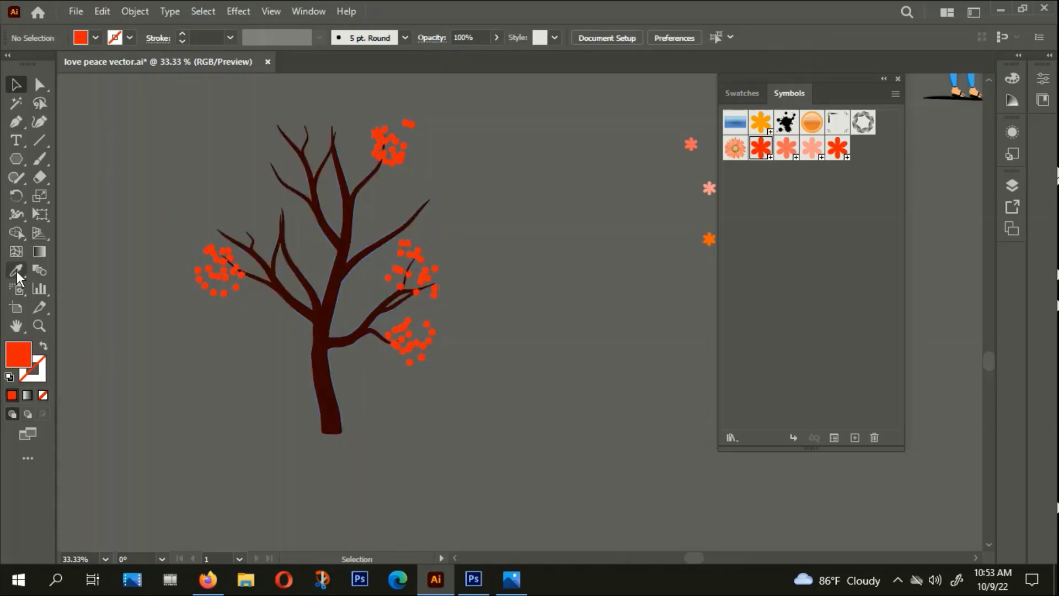
{"action": "left_click", "coordinate": [11, 289]}
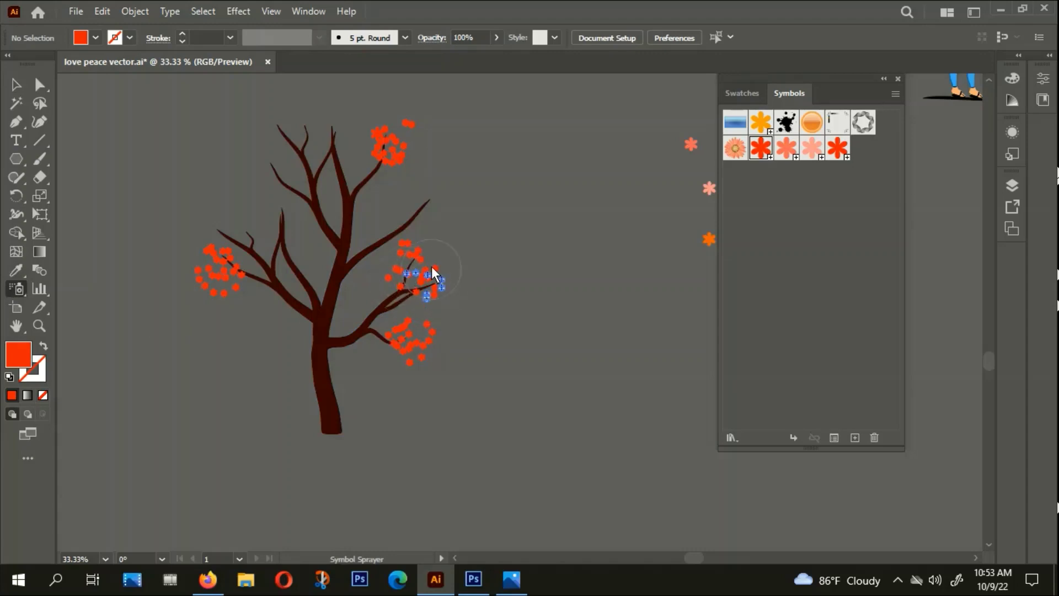
{"action": "left_click_drag", "start_coordinate": [432, 266], "coordinate": [432, 270]}
{"action": "left_click", "coordinate": [16, 84]}
{"action": "left_click", "coordinate": [171, 209]}
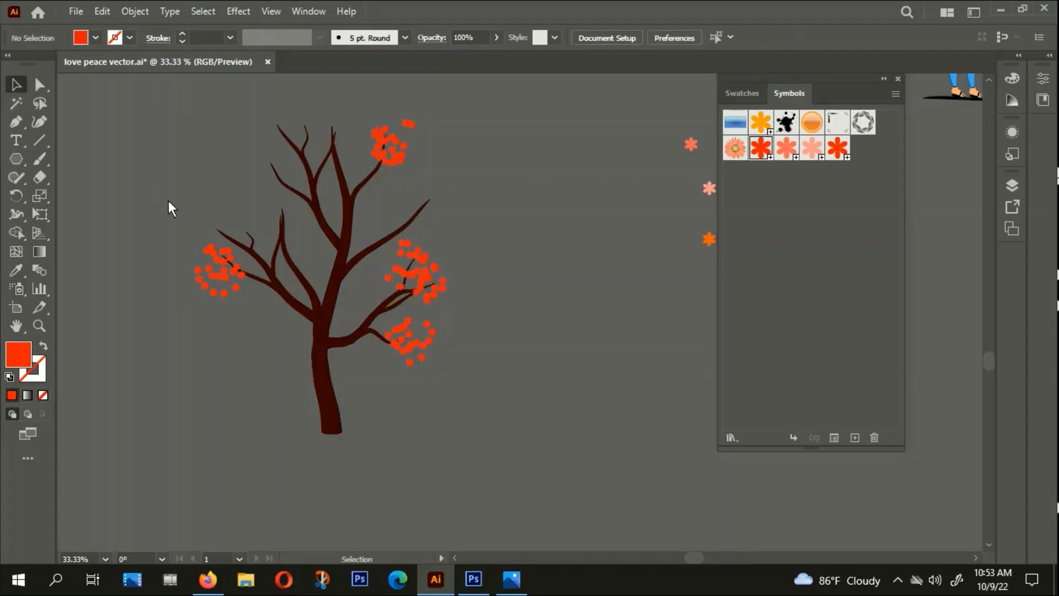
{"action": "left_click", "coordinate": [16, 288]}
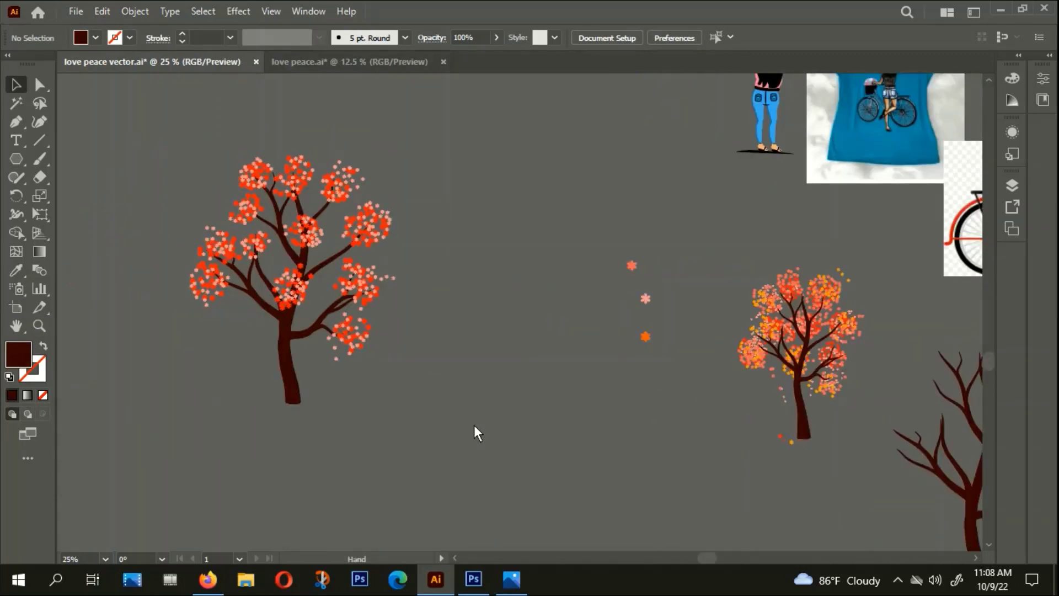
Centre the blossom-covered tree and briefly view, then close, the Symbols panel
{"action": "scroll", "coordinate": [323, 326], "scroll_direction": "up", "scroll_amount": 2}
{"action": "scroll", "coordinate": [323, 326], "scroll_direction": "down", "scroll_amount": 2}
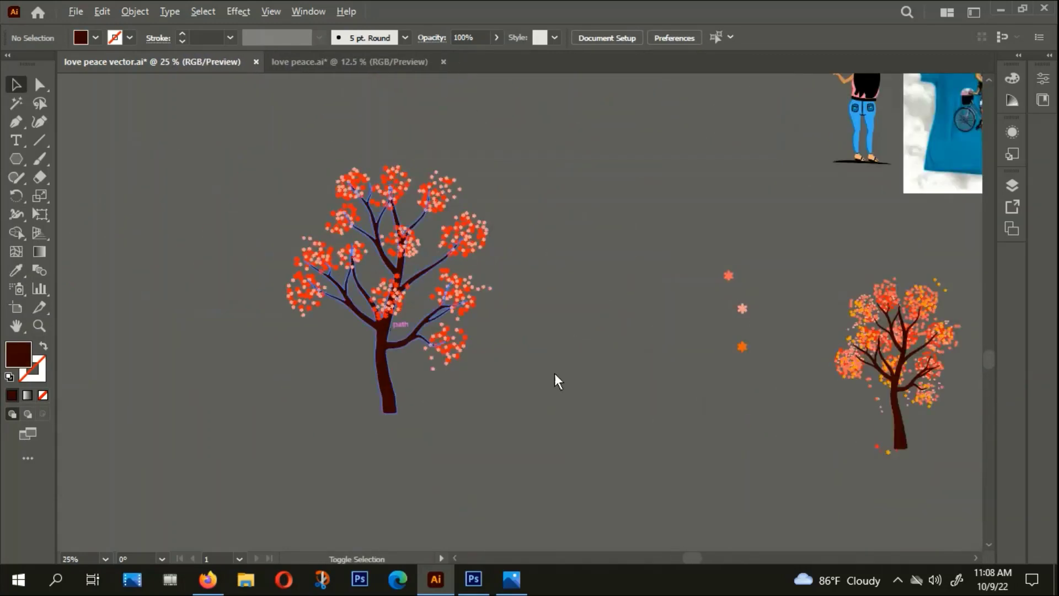
{"action": "left_click_drag", "start_coordinate": [554, 373], "coordinate": [462, 332]}
{"action": "scroll", "coordinate": [175, 183], "scroll_direction": "up", "scroll_amount": 1}
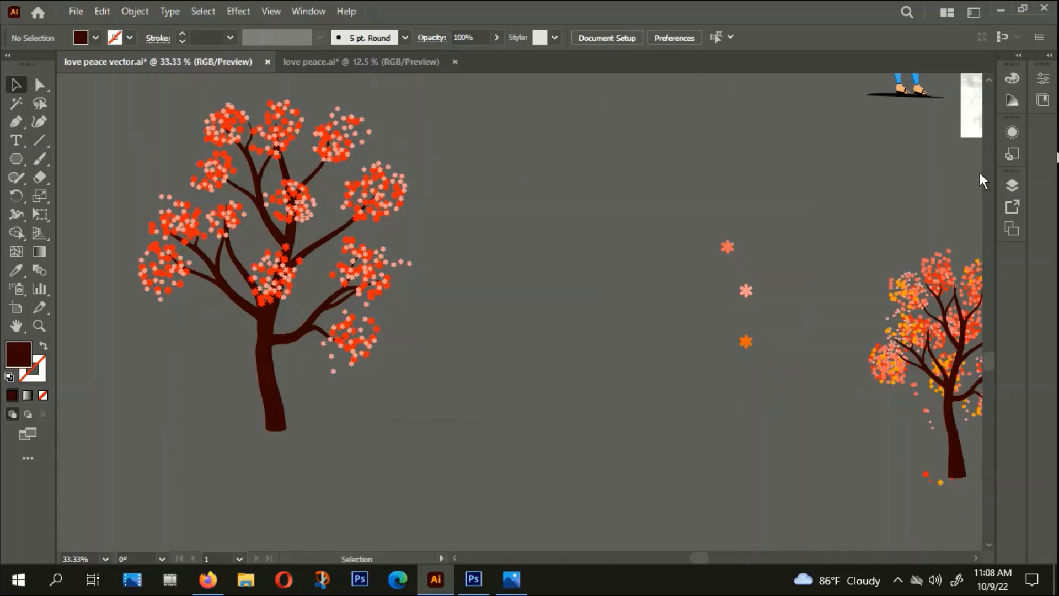
{"action": "left_click", "coordinate": [305, 11]}
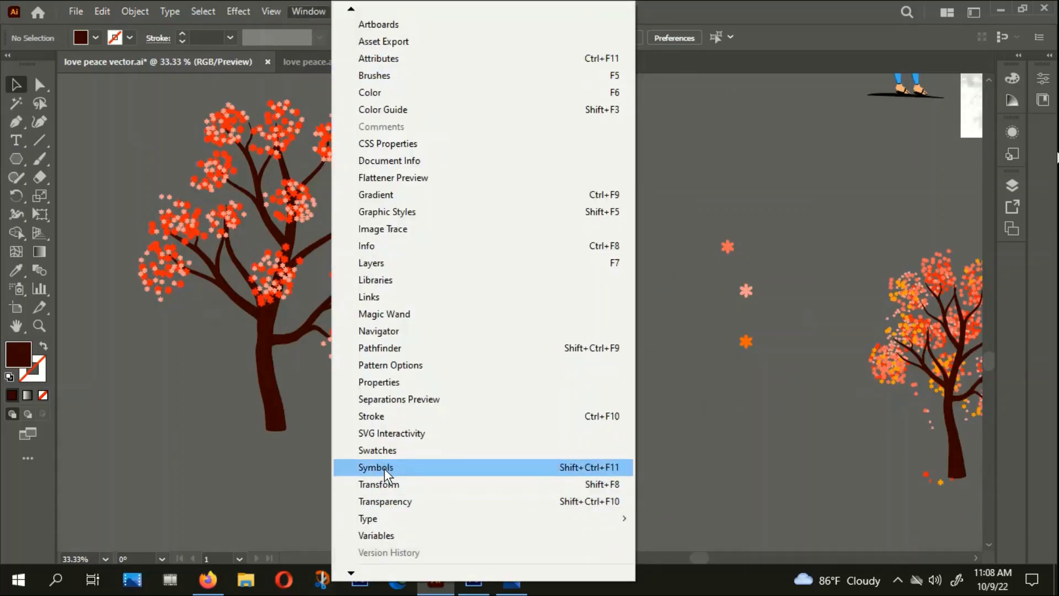
{"action": "left_click", "coordinate": [384, 468]}
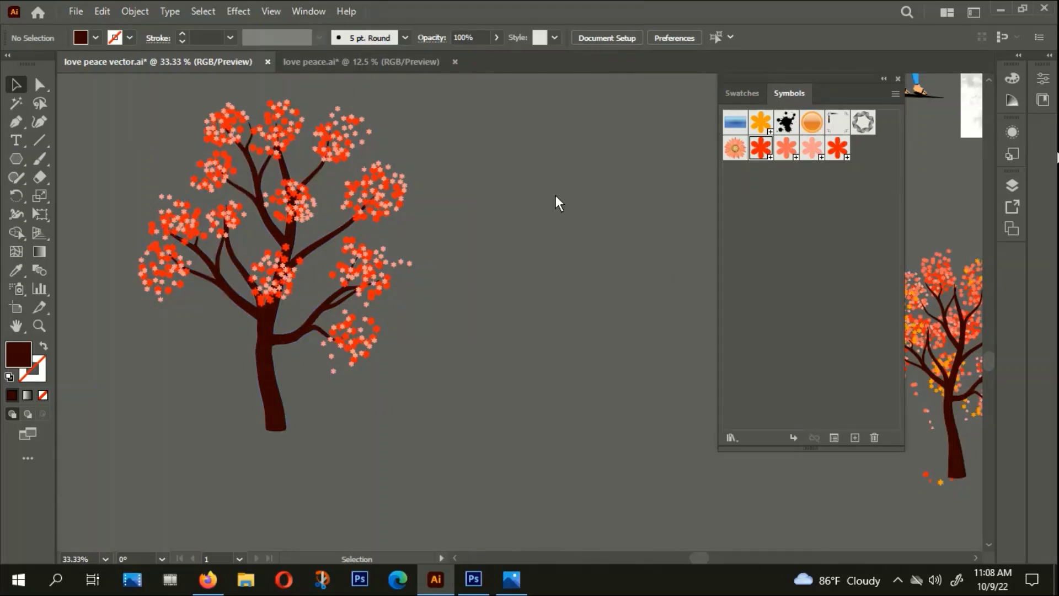
{"action": "scroll", "coordinate": [246, 229], "scroll_direction": "up", "scroll_amount": 2}
{"action": "scroll", "coordinate": [359, 204], "scroll_direction": "down", "scroll_amount": 1}
{"action": "scroll", "coordinate": [359, 204], "scroll_direction": "down", "scroll_amount": 2}
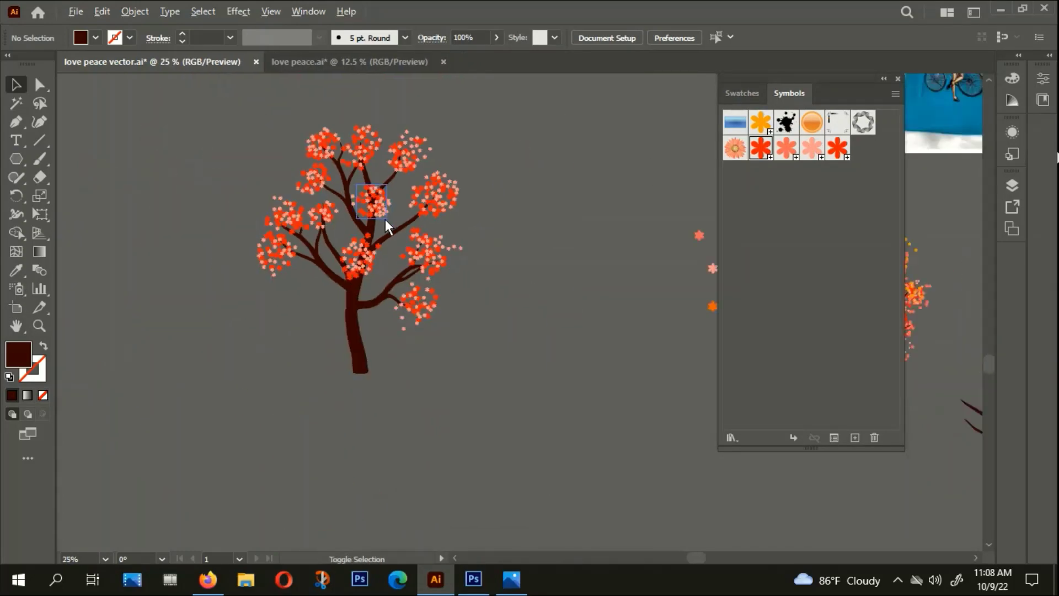
{"action": "scroll", "coordinate": [358, 205], "scroll_direction": "down", "scroll_amount": 2}
{"action": "left_click", "coordinate": [898, 79]}
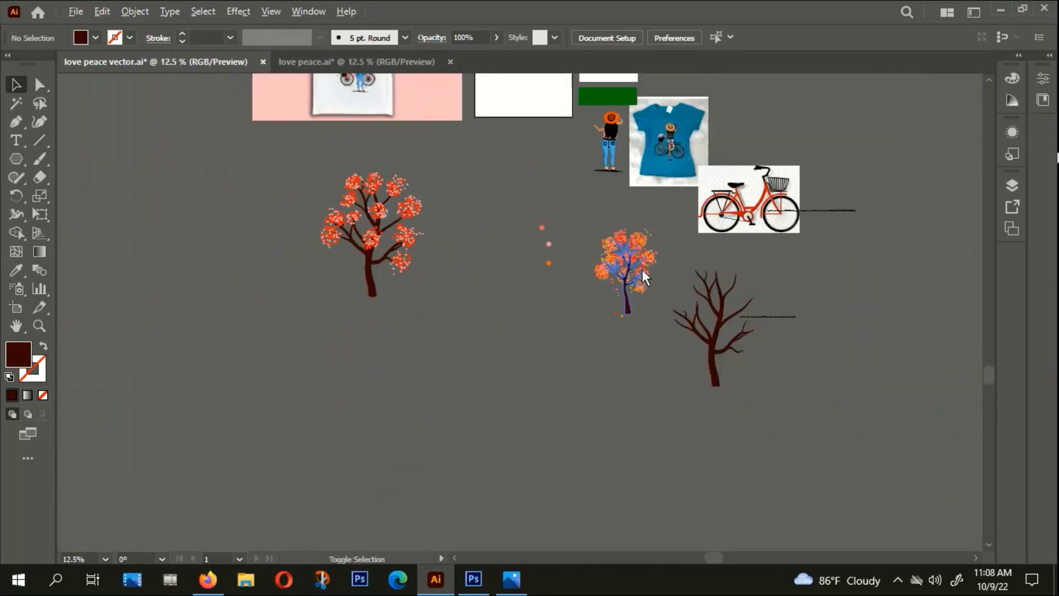
Pan and zoom so both the red-blossom and orange-blossom trees are fully in view
{"action": "scroll", "coordinate": [629, 270], "scroll_direction": "up", "scroll_amount": 4}
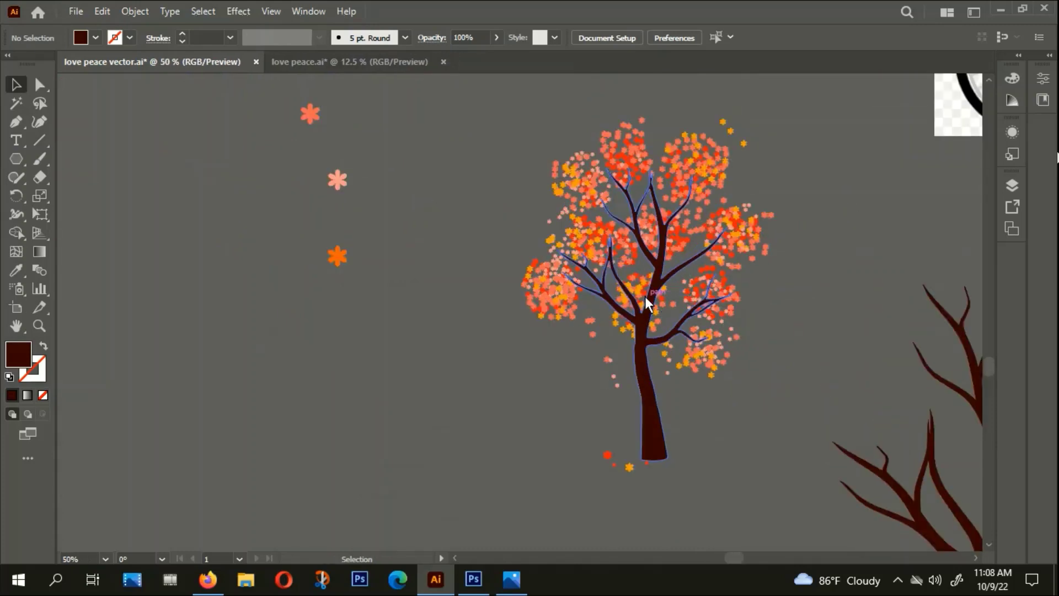
{"action": "scroll", "coordinate": [761, 341], "scroll_direction": "right", "scroll_amount": 3}
{"action": "scroll", "coordinate": [729, 341], "scroll_direction": "right", "scroll_amount": 2}
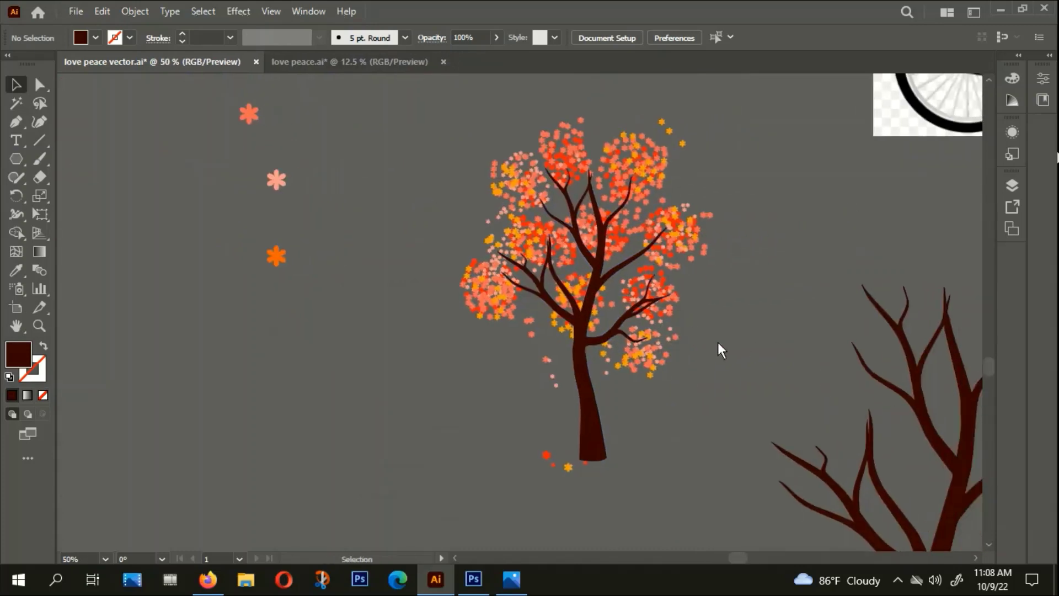
{"action": "mouse_move", "coordinate": [710, 372]}
{"action": "left_mouse_down"}
{"action": "mouse_move", "coordinate": [664, 357]}
{"action": "mouse_move", "coordinate": [782, 366]}
{"action": "left_mouse_up"}
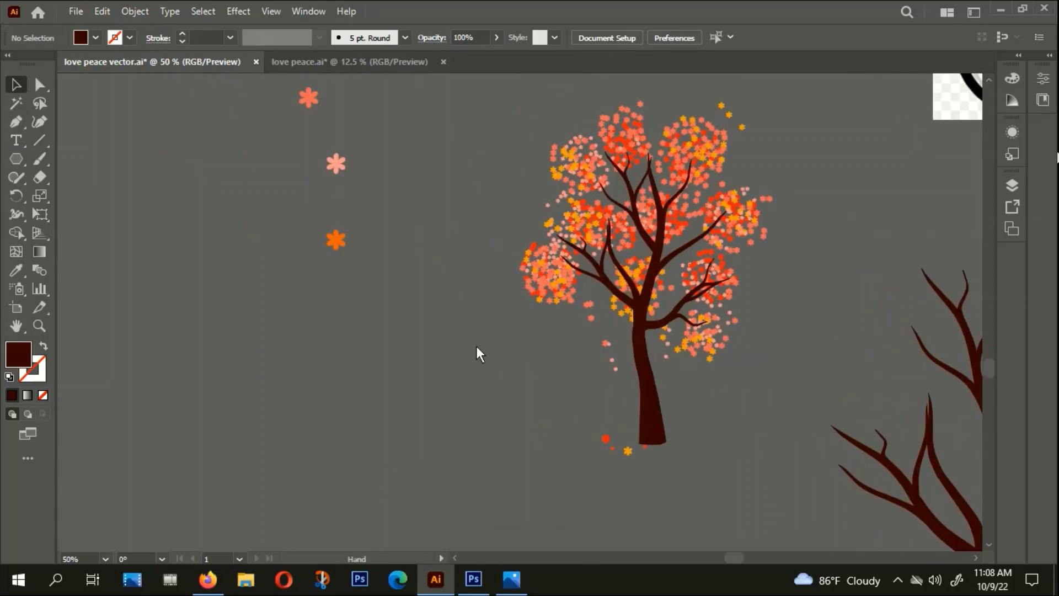
{"action": "left_click_drag", "start_coordinate": [480, 355], "coordinate": [627, 368]}
{"action": "scroll", "coordinate": [628, 368], "scroll_direction": "left", "scroll_amount": 5}
{"action": "scroll", "coordinate": [751, 386], "scroll_direction": "left", "scroll_amount": 2}
{"action": "scroll", "coordinate": [751, 386], "scroll_direction": "up", "scroll_amount": 2}
{"action": "scroll", "coordinate": [574, 389], "scroll_direction": "left", "scroll_amount": 2}
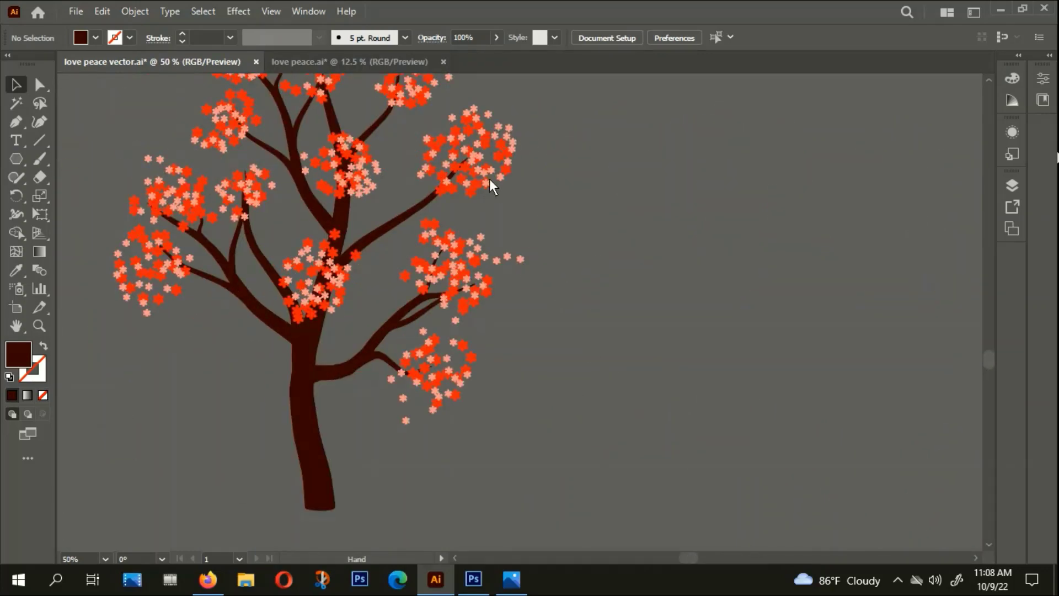
{"action": "scroll", "coordinate": [607, 243], "scroll_direction": "up", "scroll_amount": 2}
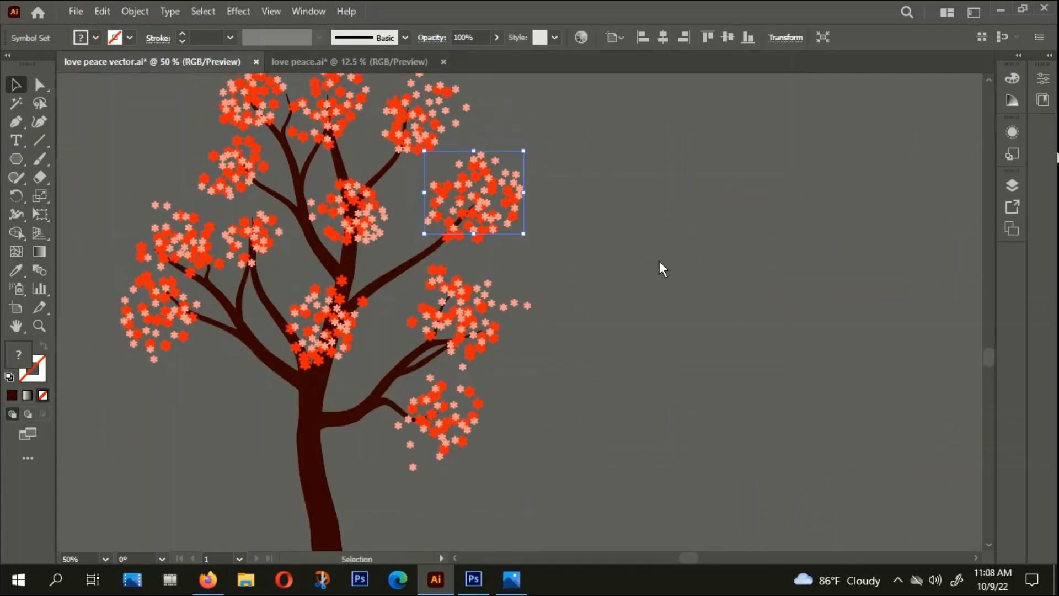
{"action": "scroll", "coordinate": [320, 210], "scroll_direction": "up", "scroll_amount": 2, "text": "alt"}
Select the central flower symbol set near the top of the tree
{"action": "left_click", "coordinate": [324, 212]}
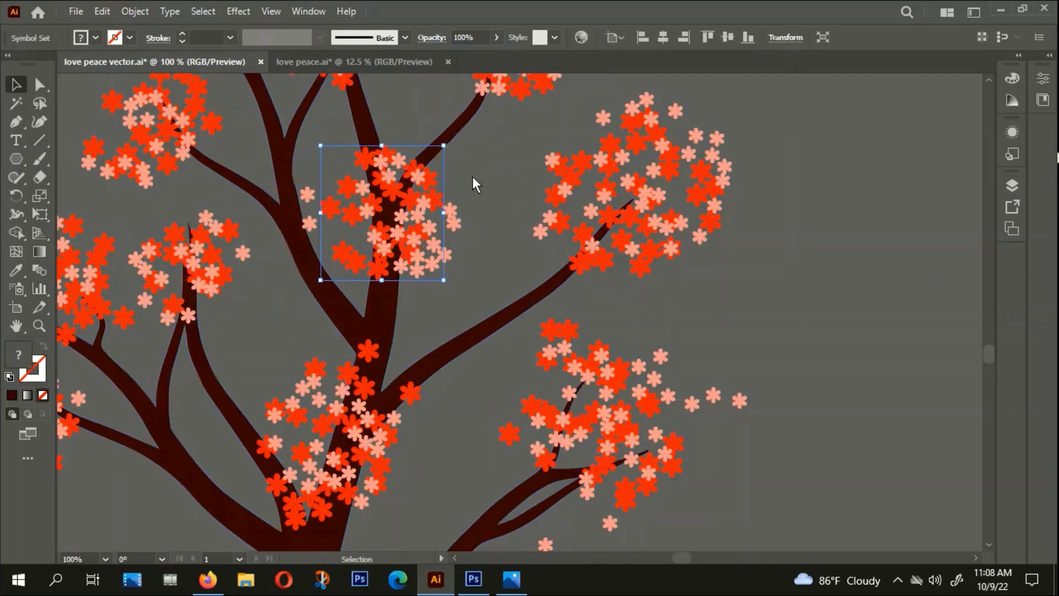
{"action": "left_click", "coordinate": [515, 184]}
{"action": "left_click", "coordinate": [408, 177]}
{"action": "left_click", "coordinate": [571, 319]}
{"action": "scroll", "coordinate": [571, 319], "scroll_direction": "down", "scroll_amount": 1, "text": "alt"}
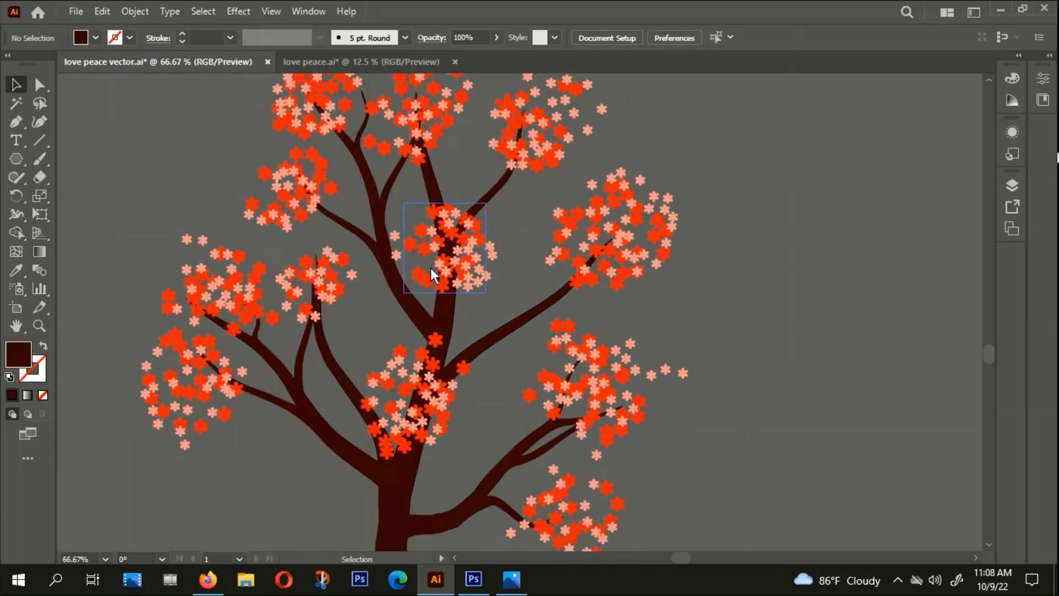
{"action": "left_click", "coordinate": [415, 251]}
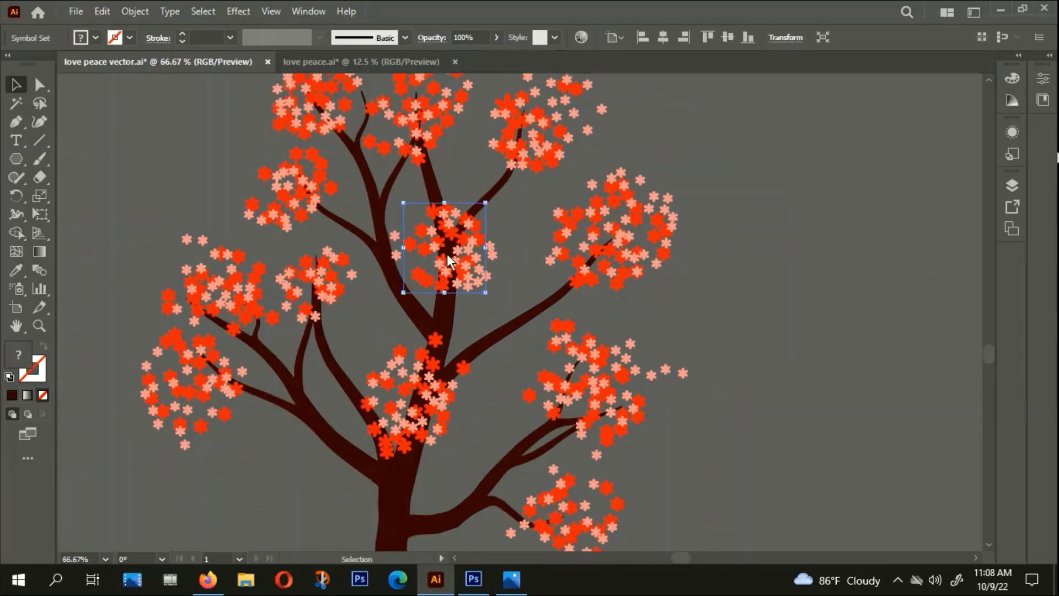
Expand the central flower symbol set into editable shapes with Object > Expand
{"action": "left_click", "coordinate": [134, 11]}
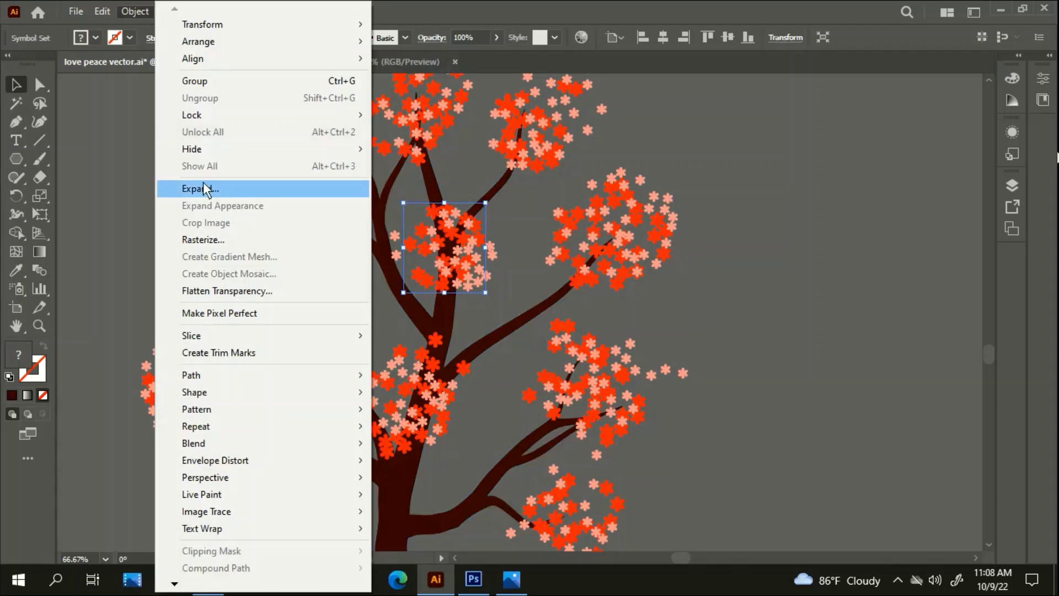
{"action": "left_click", "coordinate": [203, 182]}
{"action": "left_click", "coordinate": [270, 405]}
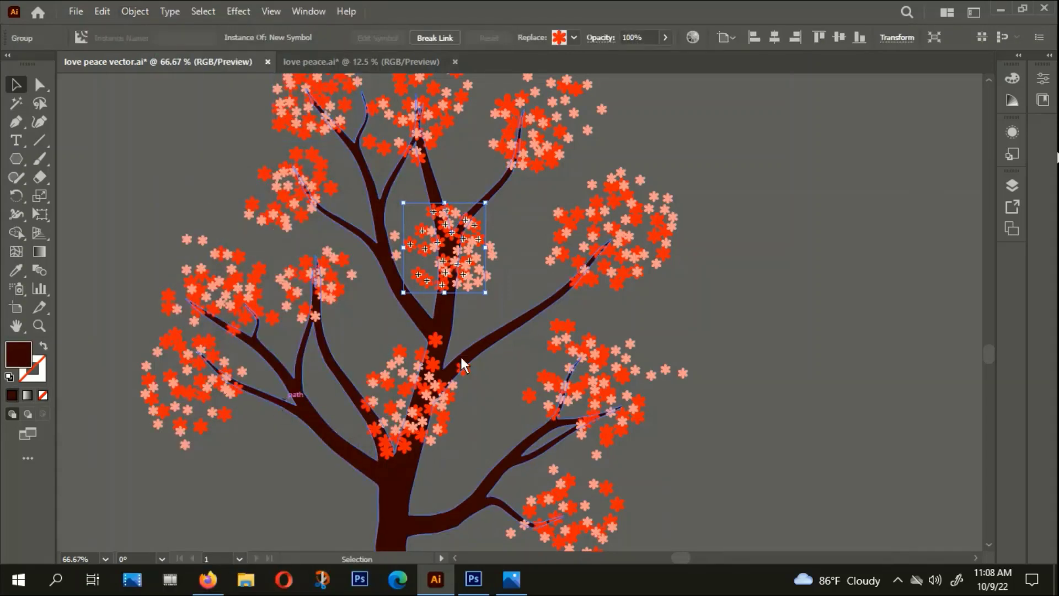
{"action": "left_click", "coordinate": [135, 12]}
{"action": "left_click", "coordinate": [176, 188]}
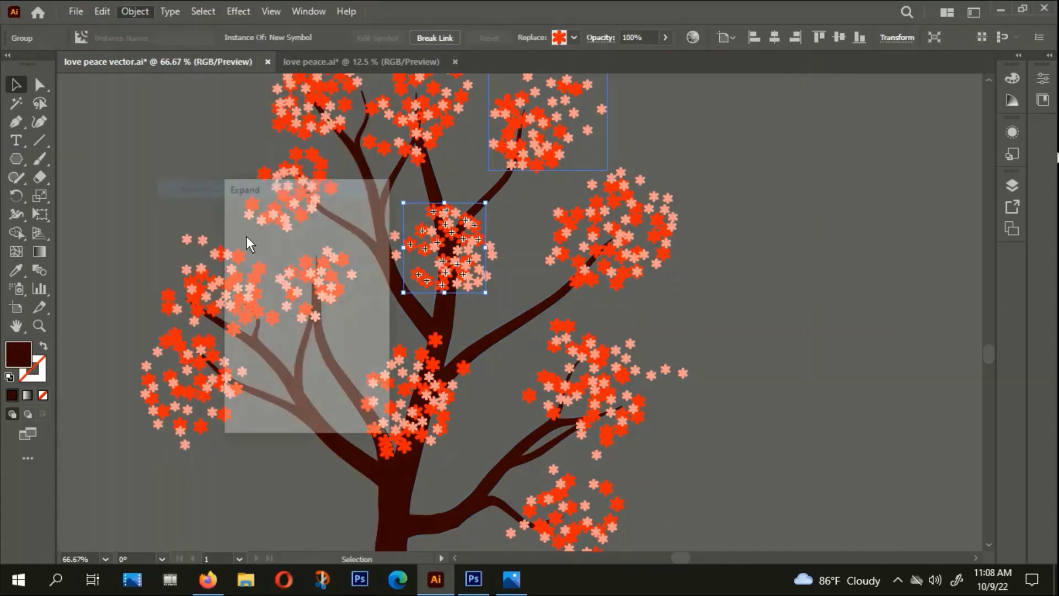
{"action": "left_click", "coordinate": [271, 407]}
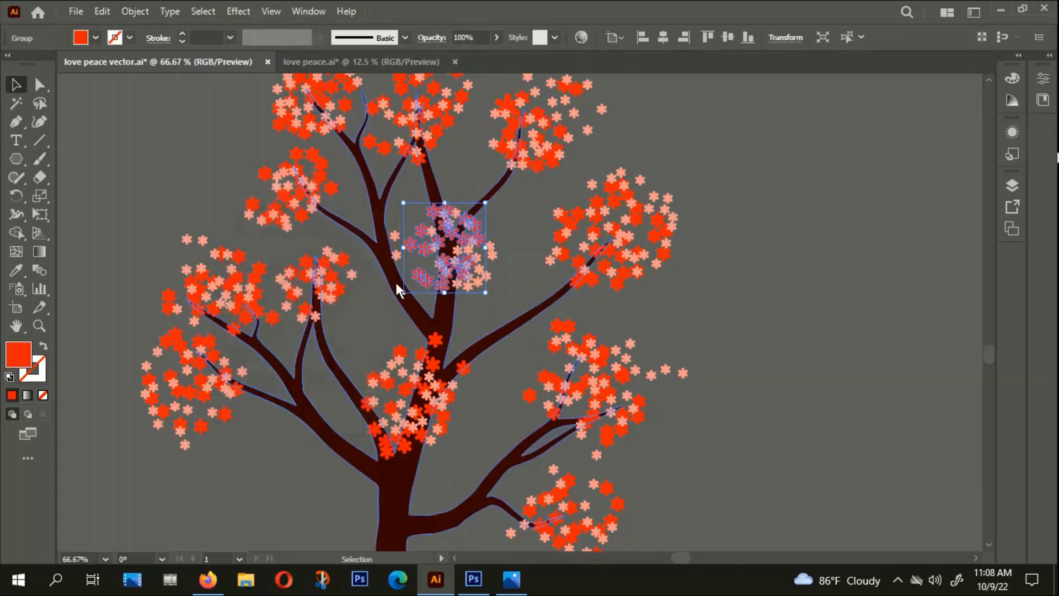
Recolour the expanded cluster's flower fill to green in the Color Picker
{"action": "scroll", "coordinate": [396, 283], "scroll_direction": "up", "scroll_amount": 2}
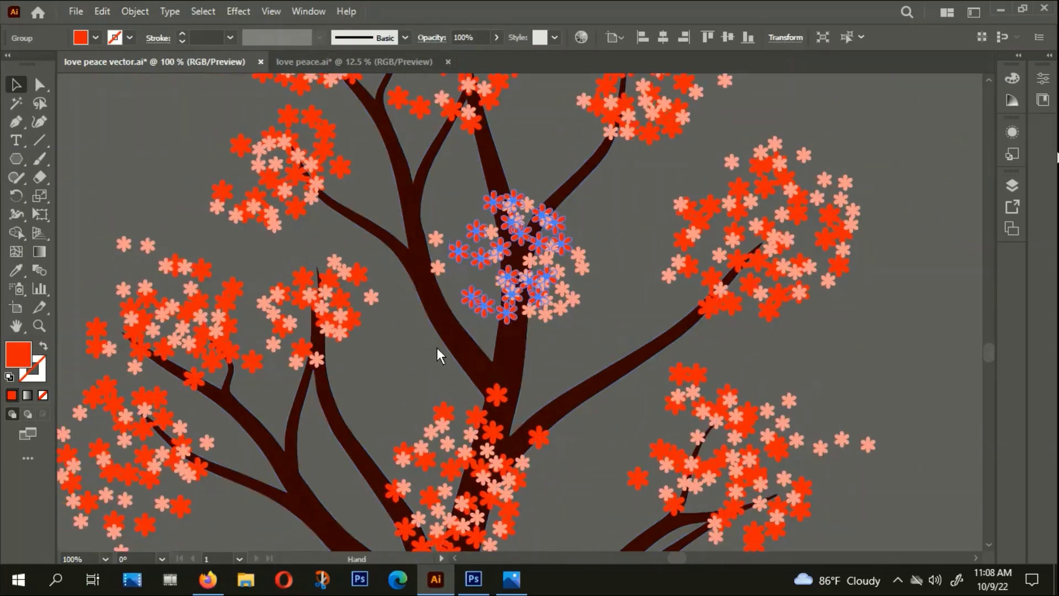
{"action": "left_click_drag", "start_coordinate": [437, 347], "coordinate": [470, 340]}
{"action": "double_click", "coordinate": [15, 349]}
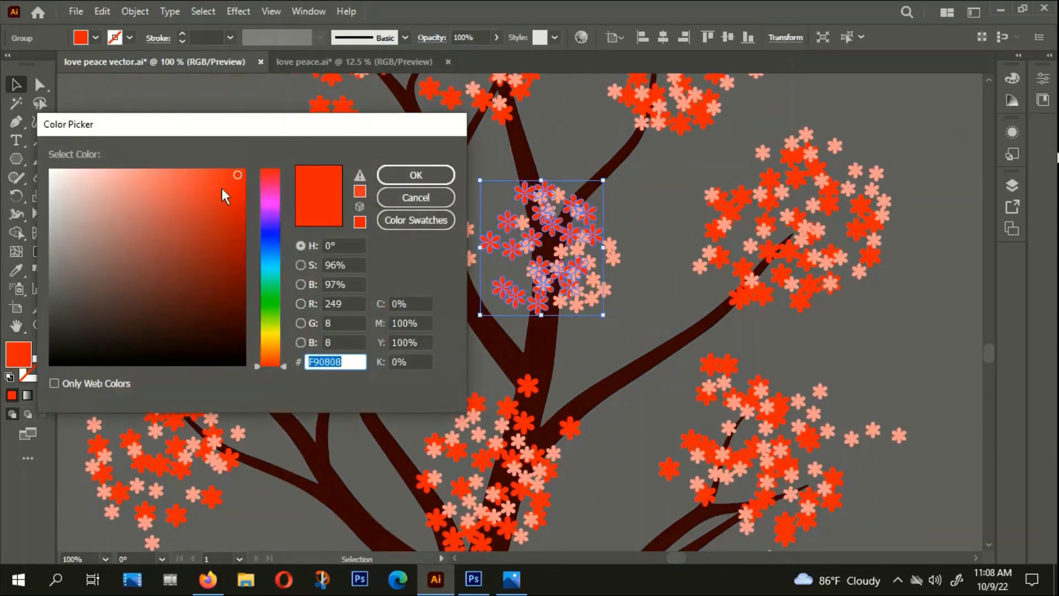
{"action": "left_click", "coordinate": [266, 296]}
{"action": "left_click", "coordinate": [207, 202]}
{"action": "left_click", "coordinate": [431, 175]}
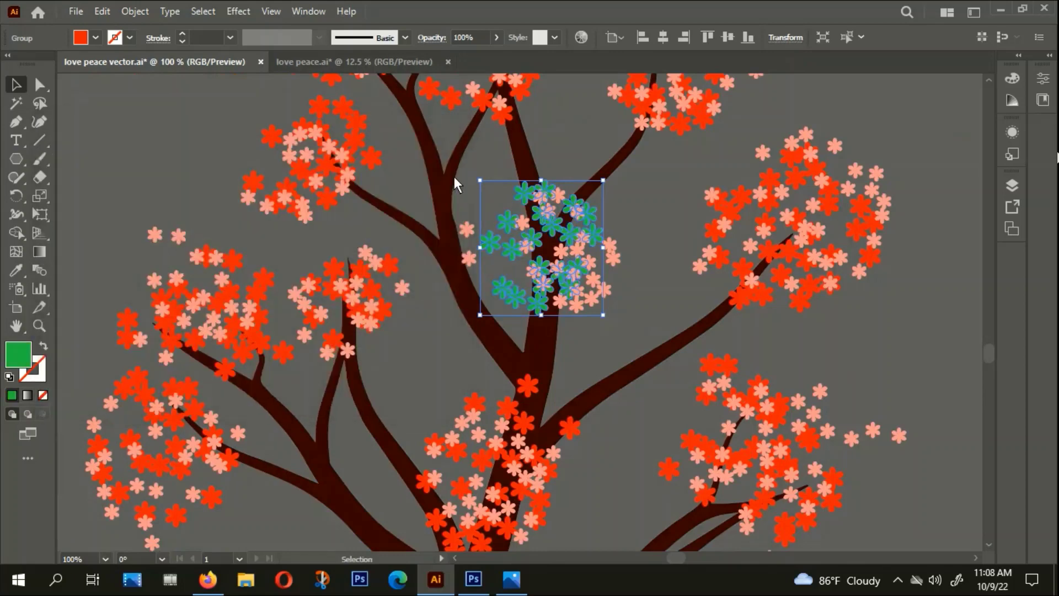
{"action": "scroll", "coordinate": [279, 336], "scroll_direction": "down", "scroll_amount": 3}
{"action": "left_click", "coordinate": [568, 204]}
{"action": "scroll", "coordinate": [580, 321], "scroll_direction": "up", "scroll_amount": 1}
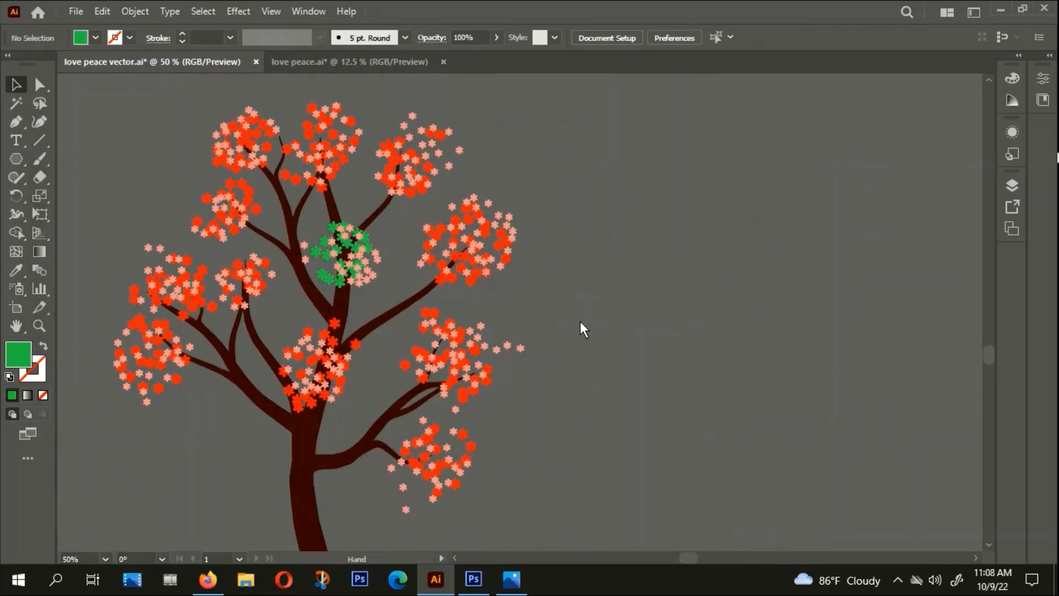
{"action": "scroll", "coordinate": [612, 316], "scroll_direction": "up", "scroll_amount": 2}
Set up the Pen tool with no fill and a dark green stroke near the trunk
{"action": "left_click_drag", "start_coordinate": [612, 323], "coordinate": [284, 223]}
{"action": "scroll", "coordinate": [372, 307], "scroll_direction": "down", "scroll_amount": 1}
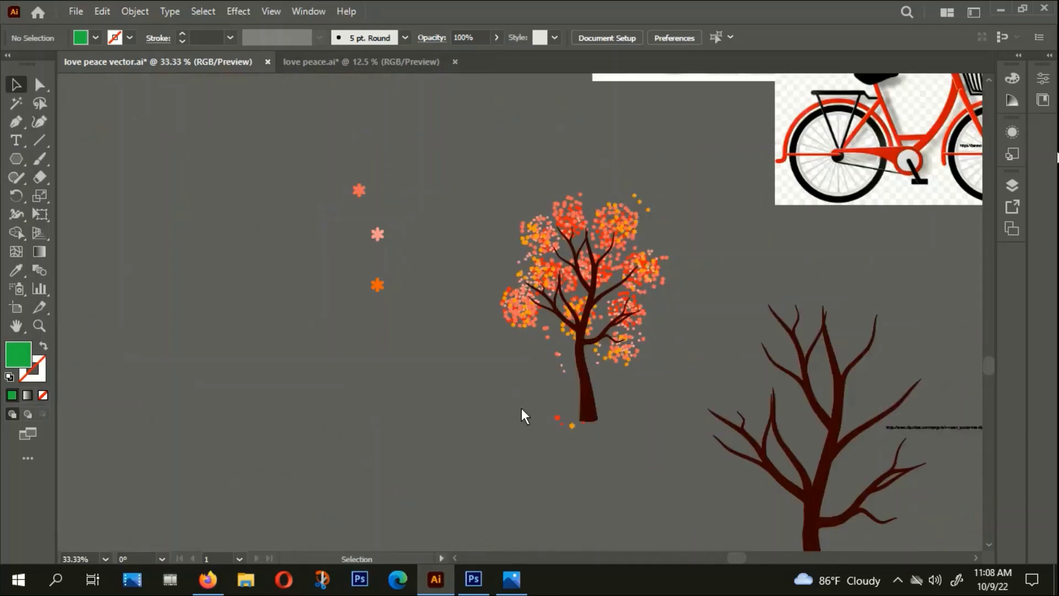
{"action": "left_click_drag", "start_coordinate": [525, 414], "coordinate": [462, 380]}
{"action": "scroll", "coordinate": [529, 298], "scroll_direction": "up", "scroll_amount": 1}
{"action": "scroll", "coordinate": [534, 295], "scroll_direction": "up", "scroll_amount": 1}
{"action": "scroll", "coordinate": [545, 456], "scroll_direction": "down", "scroll_amount": 2}
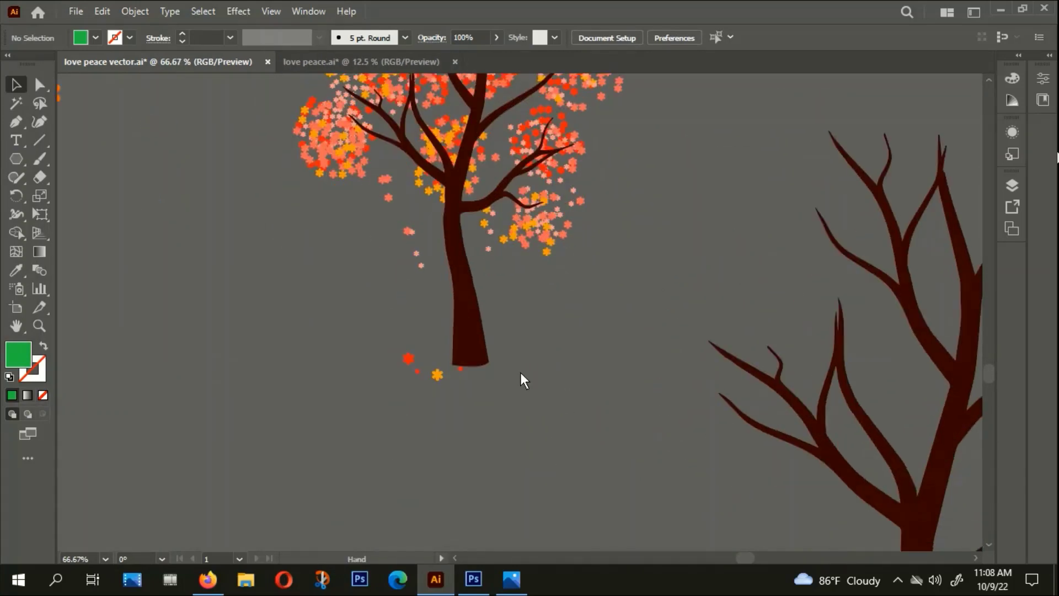
{"action": "left_click", "coordinate": [12, 122]}
{"action": "left_click", "coordinate": [43, 345]}
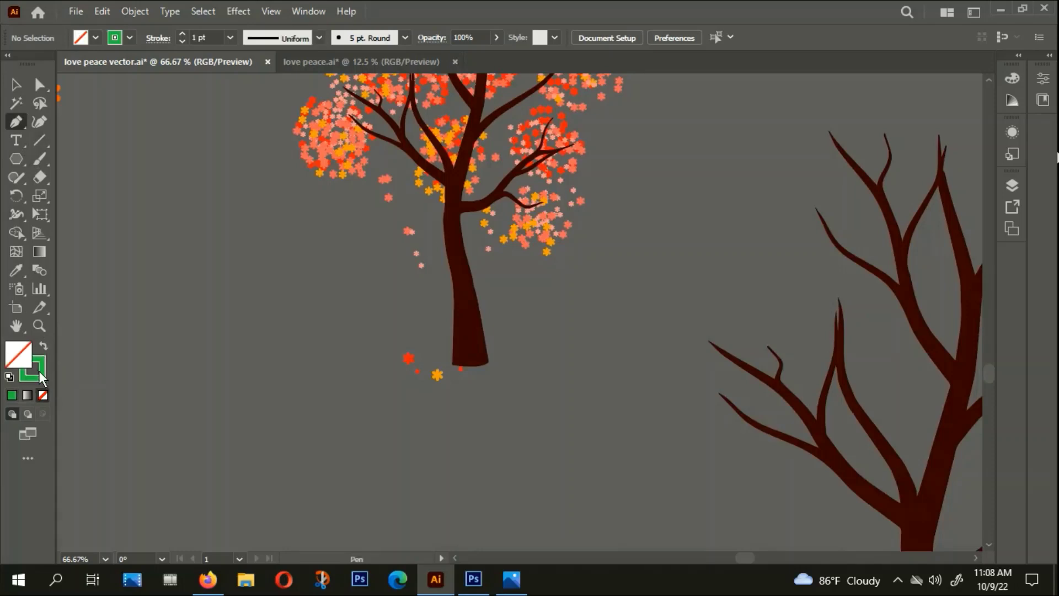
{"action": "double_click", "coordinate": [39, 371]}
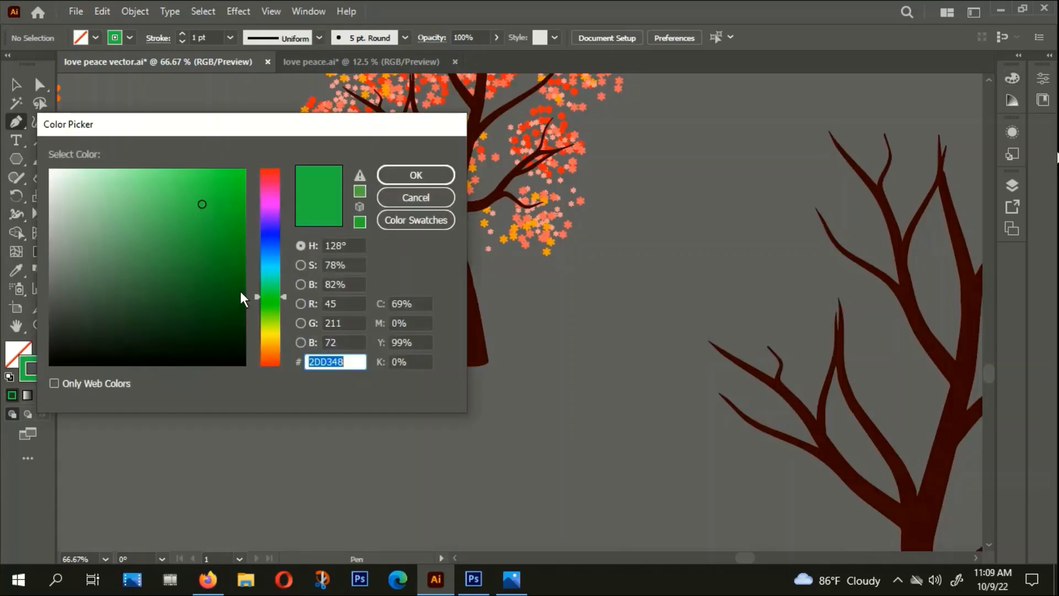
{"action": "left_click_drag", "start_coordinate": [239, 289], "coordinate": [240, 279]}
{"action": "left_click", "coordinate": [415, 175]}
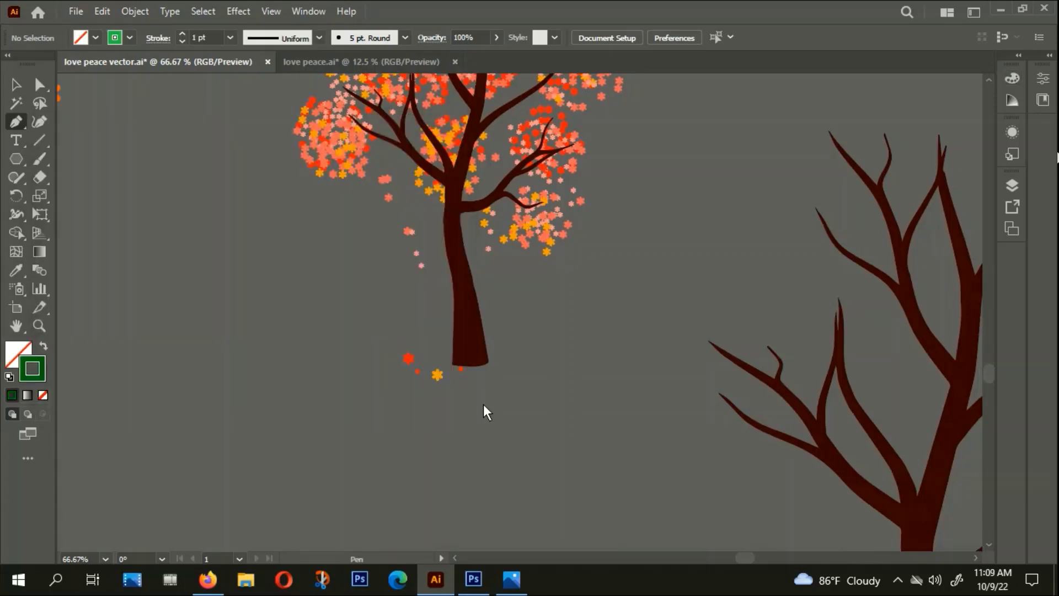
Draw a first curved grass blade bending left from the trunk base
{"action": "scroll", "coordinate": [483, 404], "scroll_direction": "up", "scroll_amount": 1}
{"action": "scroll", "coordinate": [477, 389], "scroll_direction": "down", "scroll_amount": 1}
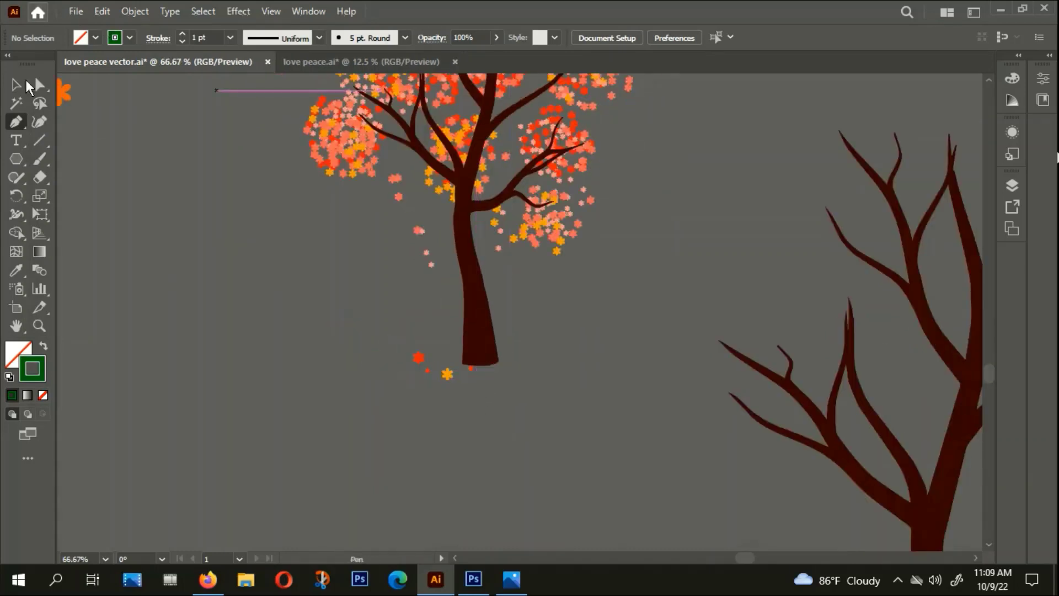
{"action": "scroll", "coordinate": [479, 362], "scroll_direction": "up", "scroll_amount": 1}
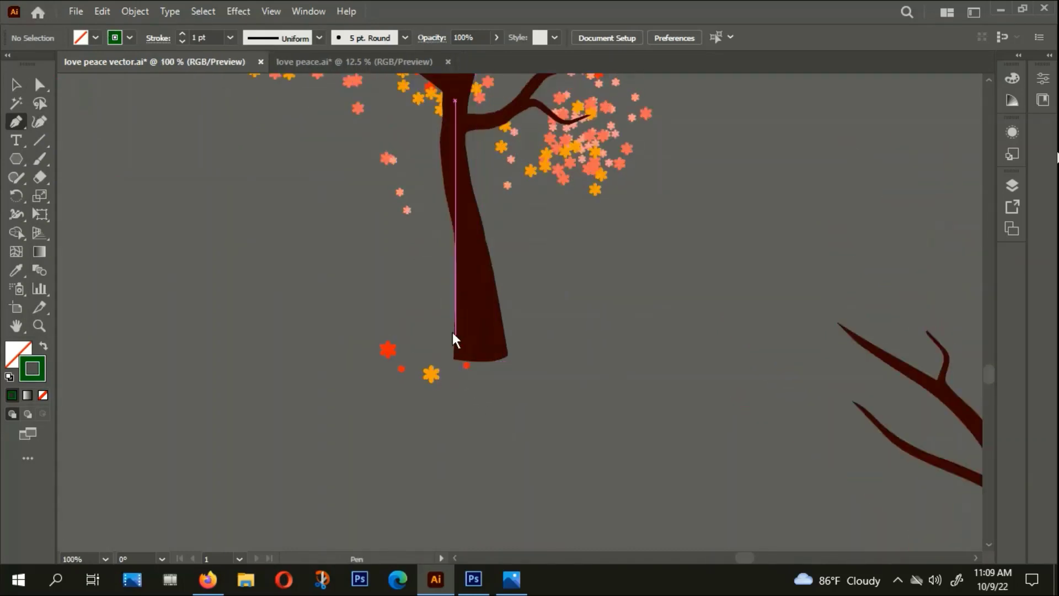
{"action": "left_click", "coordinate": [461, 329]}
{"action": "left_click_drag", "start_coordinate": [402, 280], "coordinate": [357, 303]}
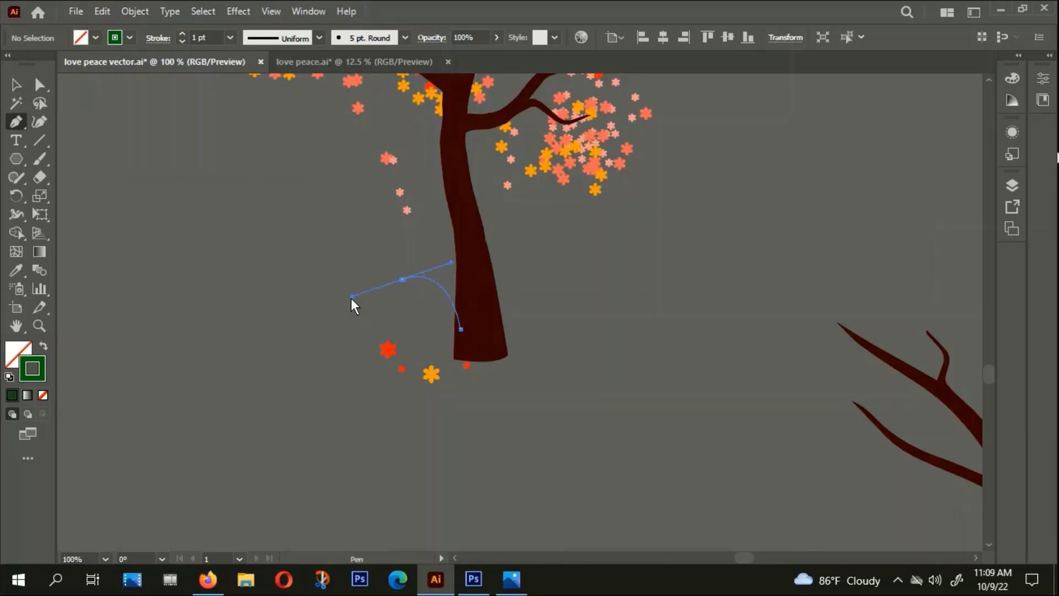
{"action": "left_click", "coordinate": [16, 85]}
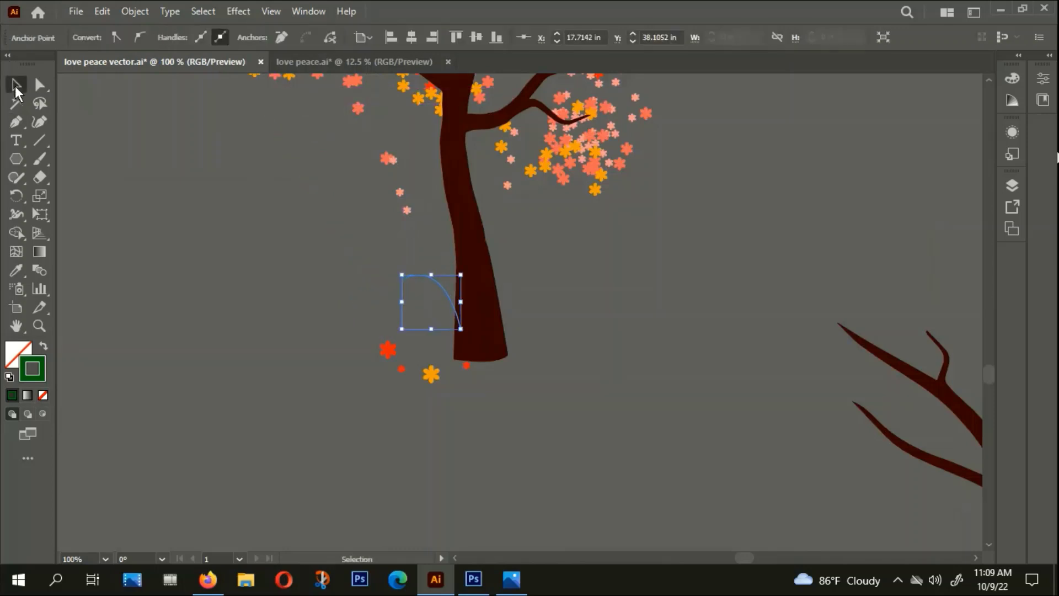
{"action": "left_click", "coordinate": [331, 324]}
Draw a second, longer grass blade curving left from the trunk base
{"action": "left_click", "coordinate": [16, 122]}
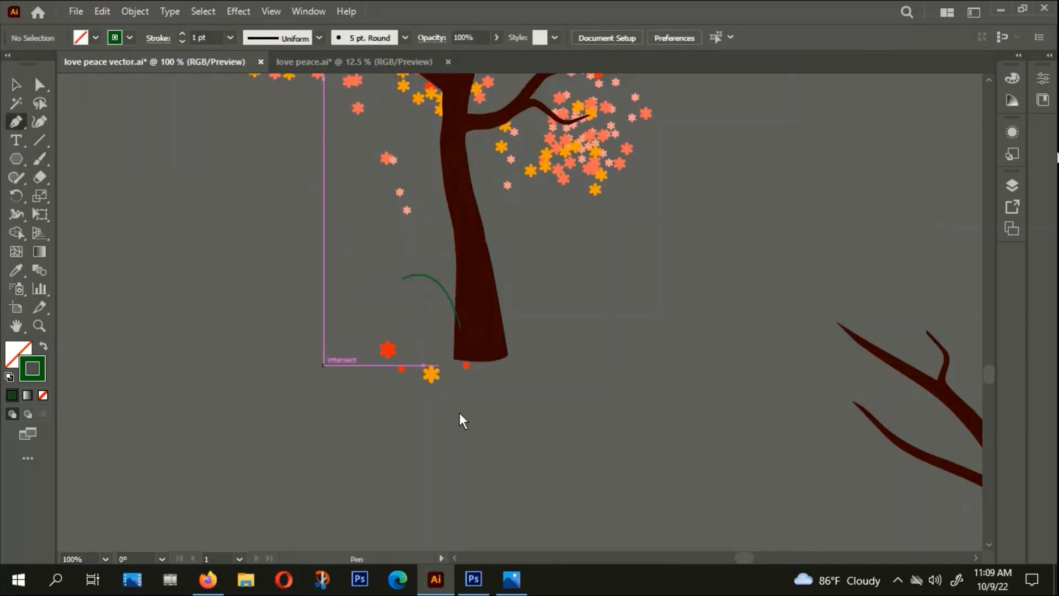
{"action": "left_click", "coordinate": [459, 340]}
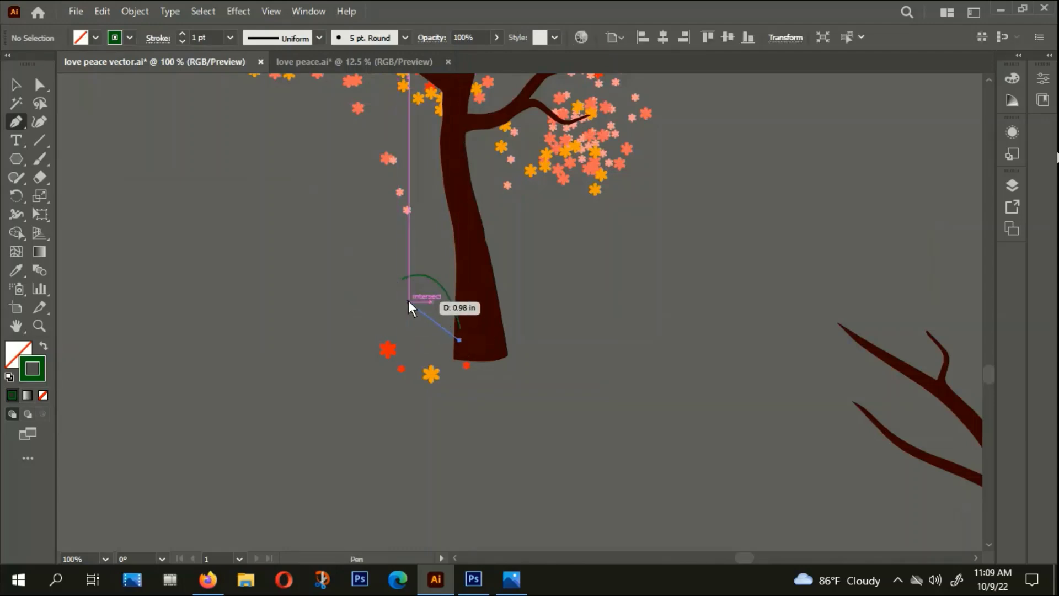
{"action": "mouse_move", "coordinate": [409, 301]}
{"action": "left_mouse_down"}
{"action": "mouse_move", "coordinate": [370, 327]}
{"action": "mouse_move", "coordinate": [105, 116]}
{"action": "left_mouse_up"}
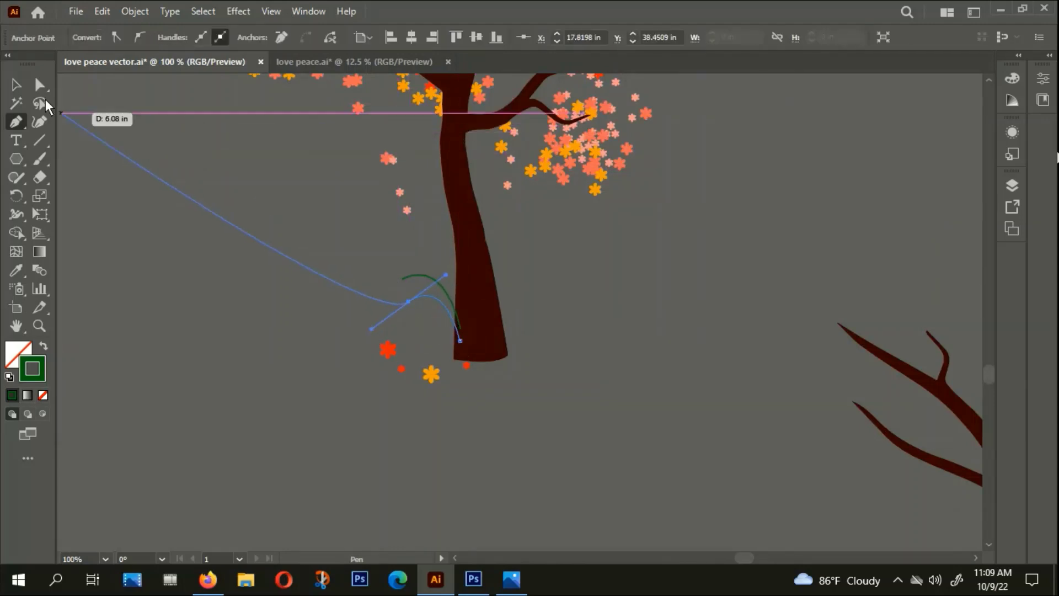
{"action": "key", "text": "v"}
{"action": "left_click", "coordinate": [436, 389]}
Alt-drag copies of both grass curves slightly lower down
{"action": "scroll", "coordinate": [454, 307], "scroll_direction": "up", "scroll_amount": 1}
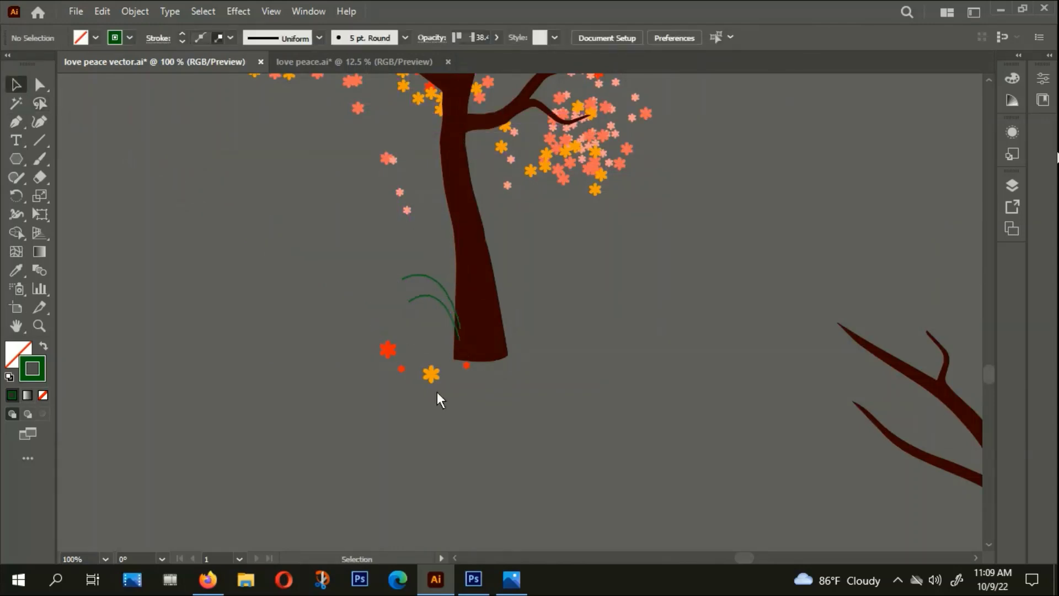
{"action": "scroll", "coordinate": [432, 321], "scroll_direction": "up", "scroll_amount": 1}
{"action": "left_click", "coordinate": [429, 317]}
{"action": "mouse_move", "coordinate": [430, 309]}
{"action": "left_mouse_down"}
{"action": "mouse_move", "coordinate": [438, 319]}
{"action": "mouse_move", "coordinate": [458, 279]}
{"action": "mouse_move", "coordinate": [445, 352]}
{"action": "left_mouse_up"}
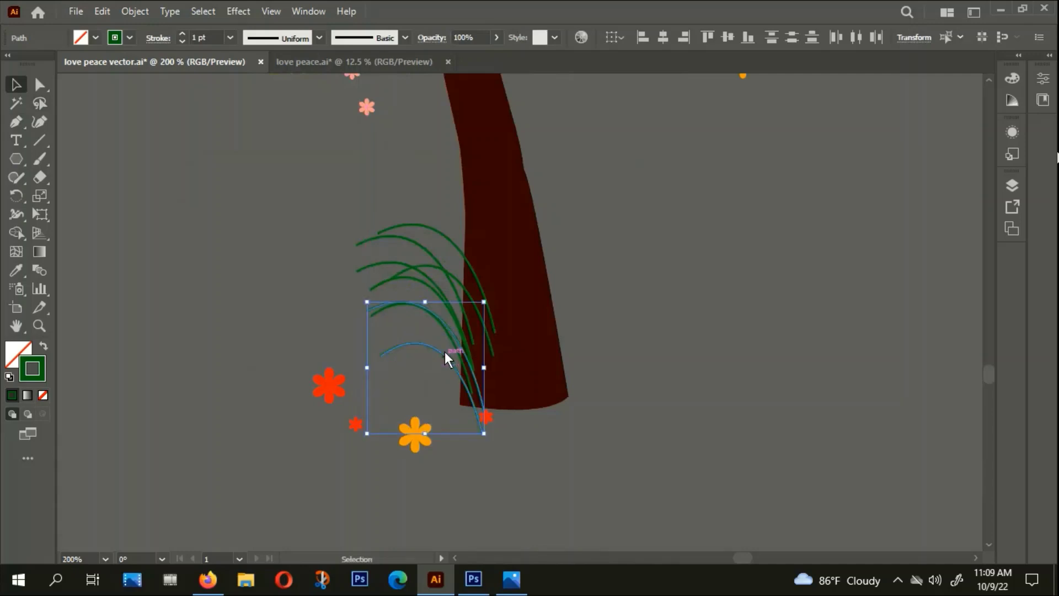
Give all grass curves a 3 pt stroke with the wedge-shaped variable width profile
{"action": "left_click", "coordinate": [413, 212]}
{"action": "left_click", "coordinate": [417, 343]}
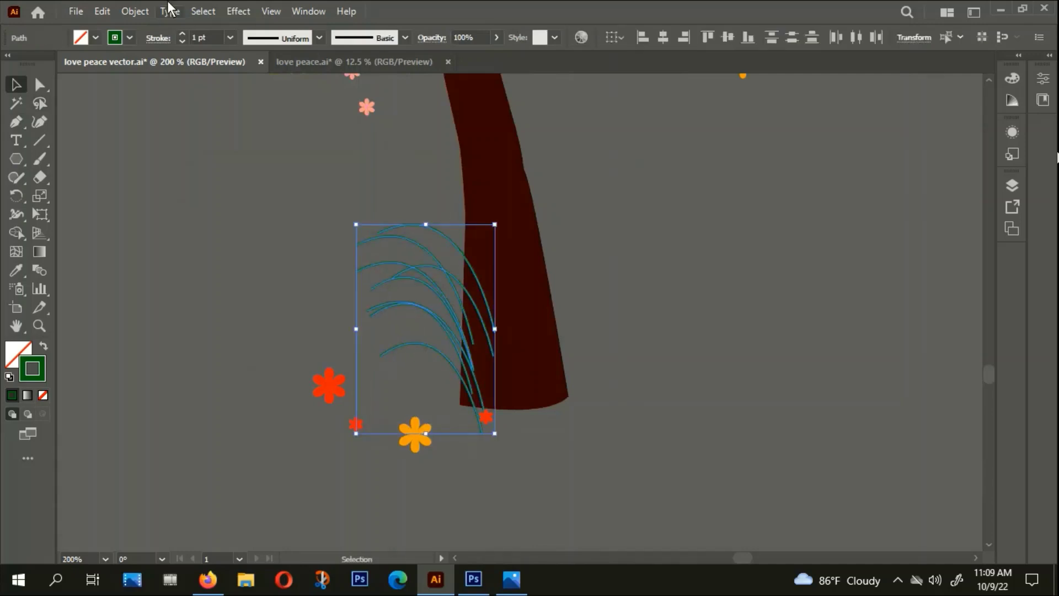
{"action": "left_click", "coordinate": [185, 33]}
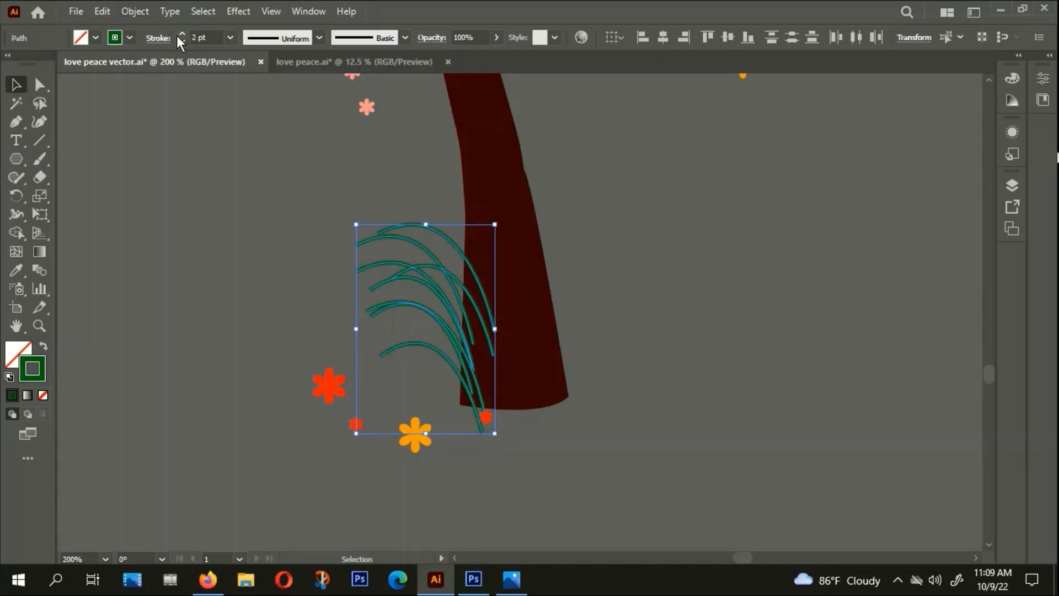
{"action": "left_click", "coordinate": [319, 38]}
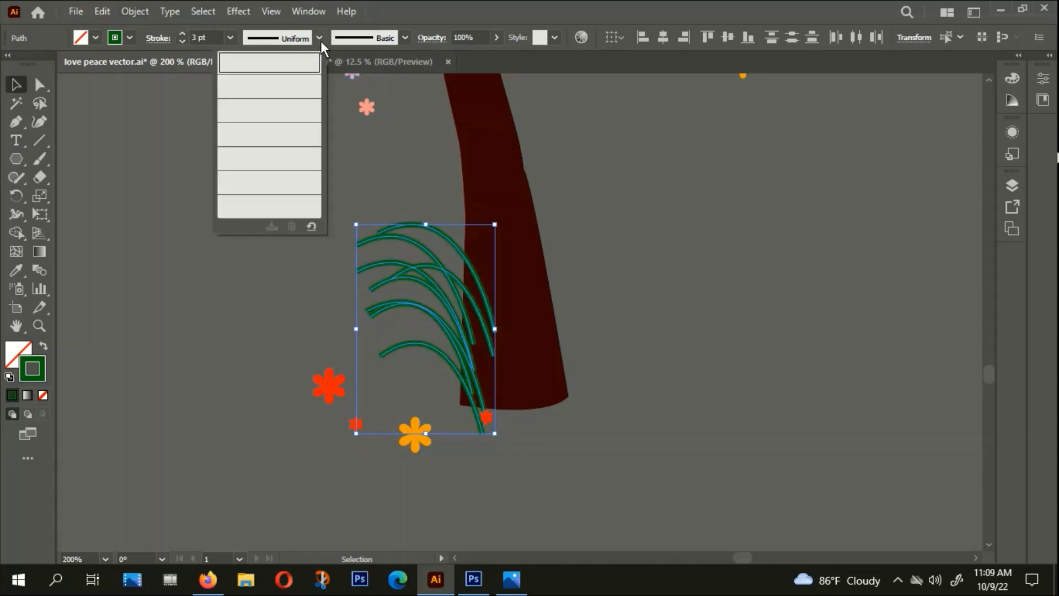
{"action": "left_click", "coordinate": [263, 158]}
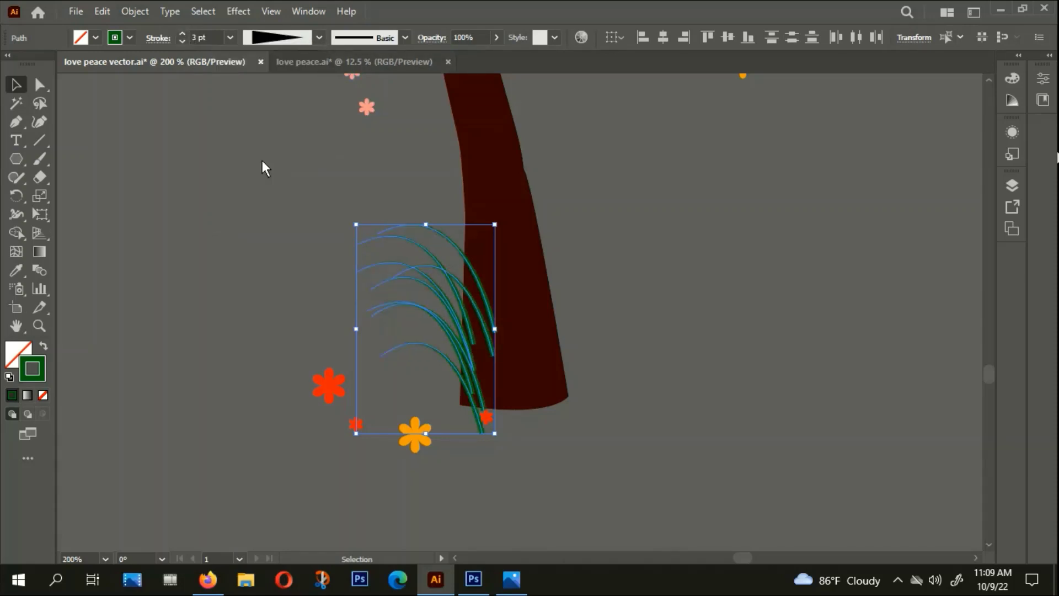
Group the grass curves and expand them into filled shapes via the Object menu
{"action": "right_click", "coordinate": [376, 244]}
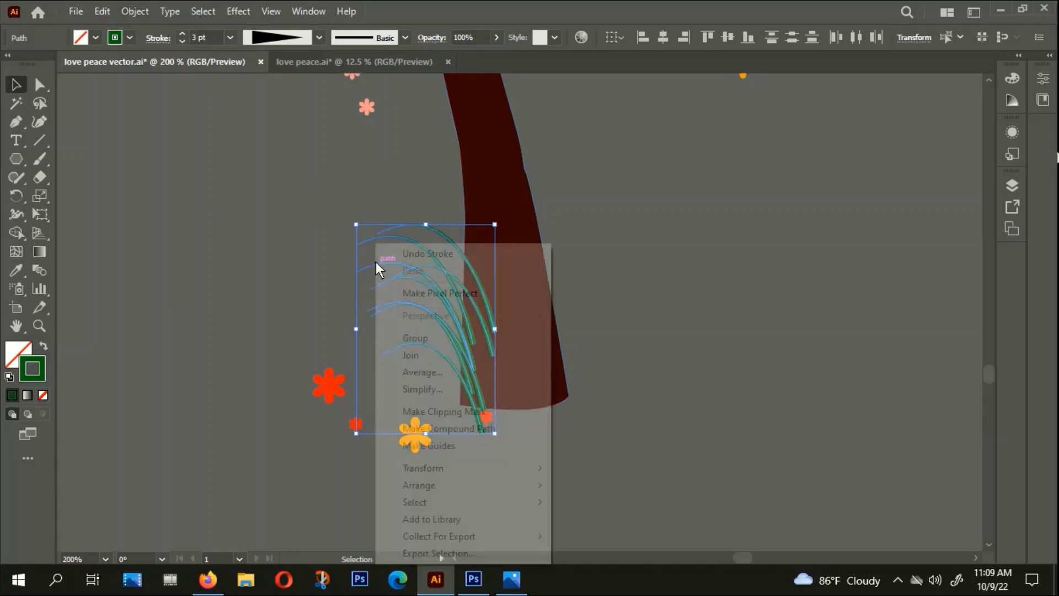
{"action": "left_click", "coordinate": [413, 339]}
{"action": "left_click", "coordinate": [136, 11]}
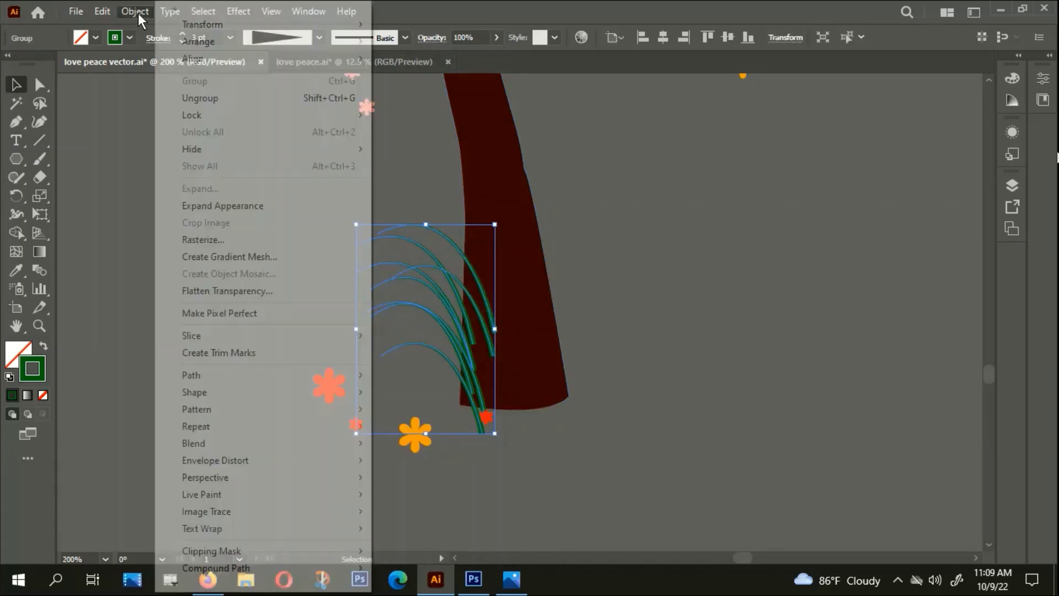
{"action": "left_click", "coordinate": [221, 205]}
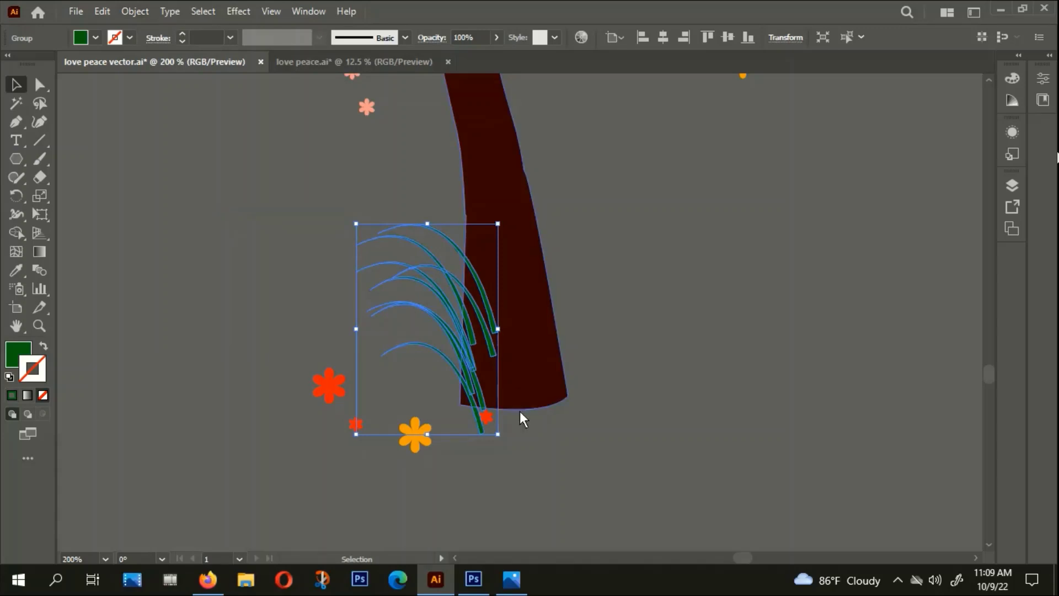
{"action": "scroll", "coordinate": [472, 342], "scroll_direction": "up", "scroll_amount": 1}
{"action": "scroll", "coordinate": [469, 340], "scroll_direction": "up", "scroll_amount": 1}
{"action": "scroll", "coordinate": [469, 340], "scroll_direction": "down", "scroll_amount": 1}
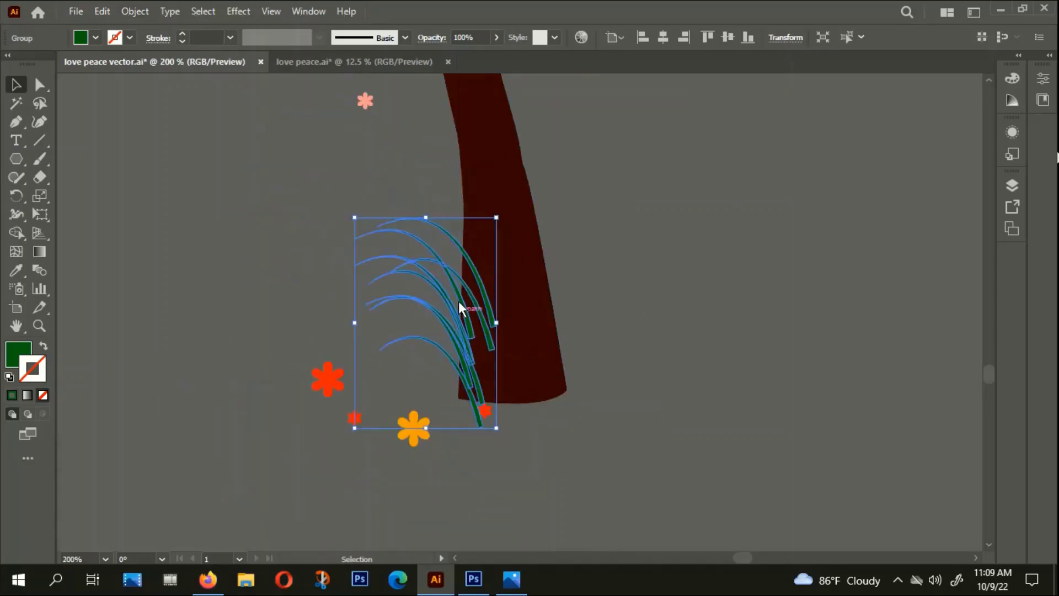
{"action": "right_click", "coordinate": [440, 274]}
{"action": "left_click", "coordinate": [400, 301]}
{"action": "left_click", "coordinate": [429, 346]}
Shrink the grass clump and move the small red flower to the trunk base
{"action": "scroll", "coordinate": [430, 338], "scroll_direction": "up", "scroll_amount": 1}
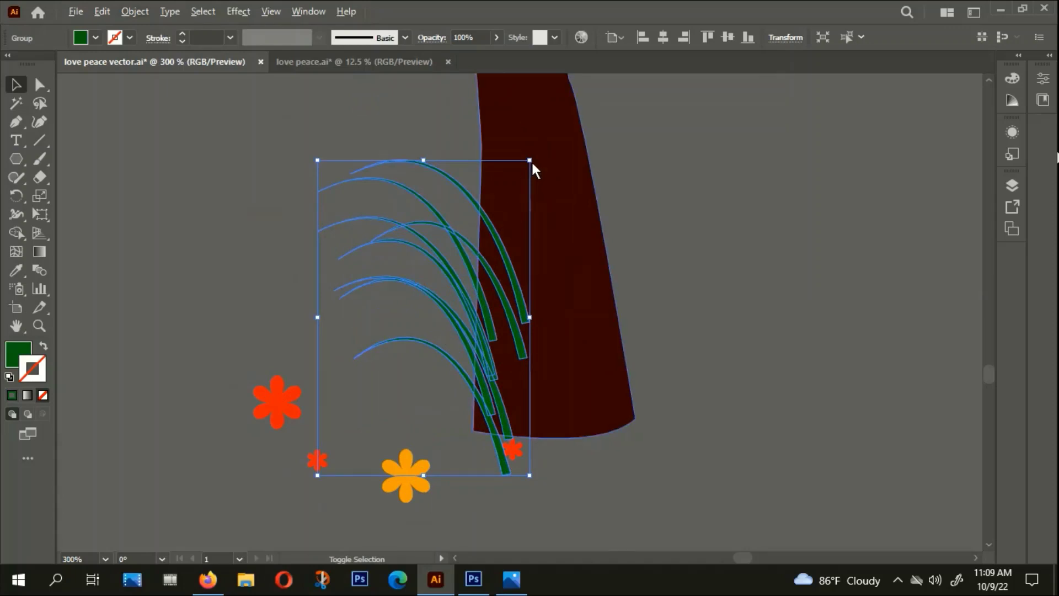
{"action": "left_click_drag", "start_coordinate": [529, 160], "coordinate": [513, 188]}
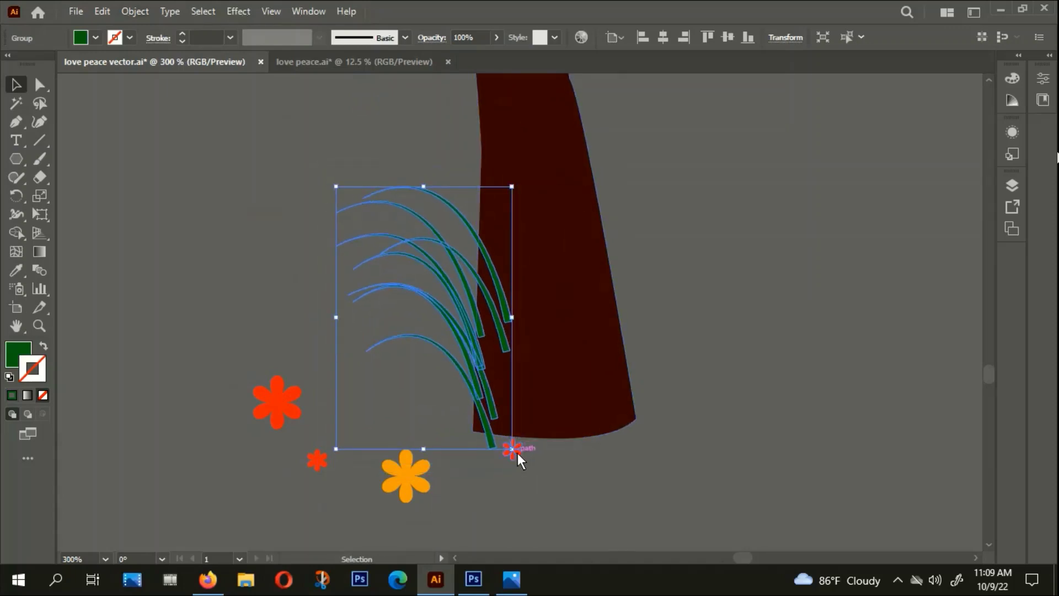
{"action": "mouse_move", "coordinate": [519, 452]}
{"action": "left_mouse_down"}
{"action": "mouse_move", "coordinate": [539, 428]}
{"action": "mouse_move", "coordinate": [534, 440]}
{"action": "left_mouse_up"}
{"action": "left_click", "coordinate": [473, 377]}
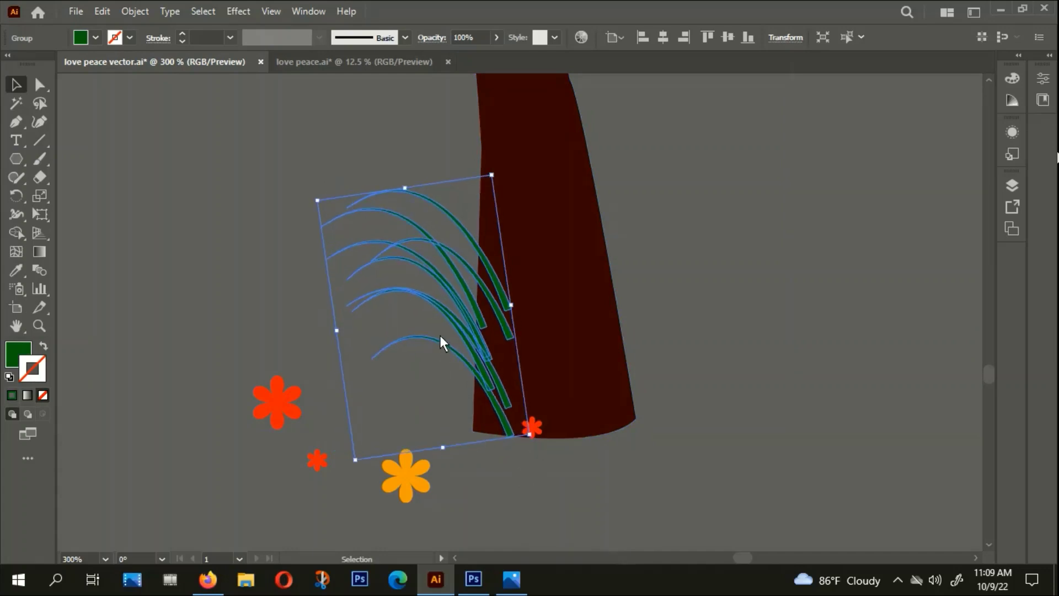
Add a clockwise-rotated duplicate of the grass clump overlapping it at the trunk base
{"action": "left_click_drag", "start_coordinate": [445, 323], "coordinate": [453, 296]}
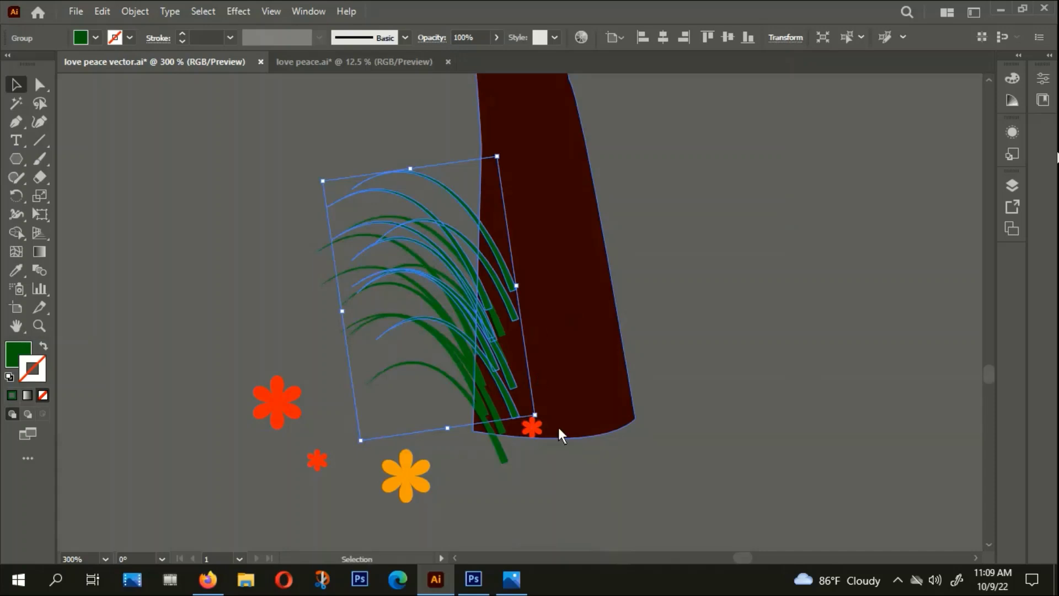
{"action": "left_click_drag", "start_coordinate": [538, 418], "coordinate": [572, 378]}
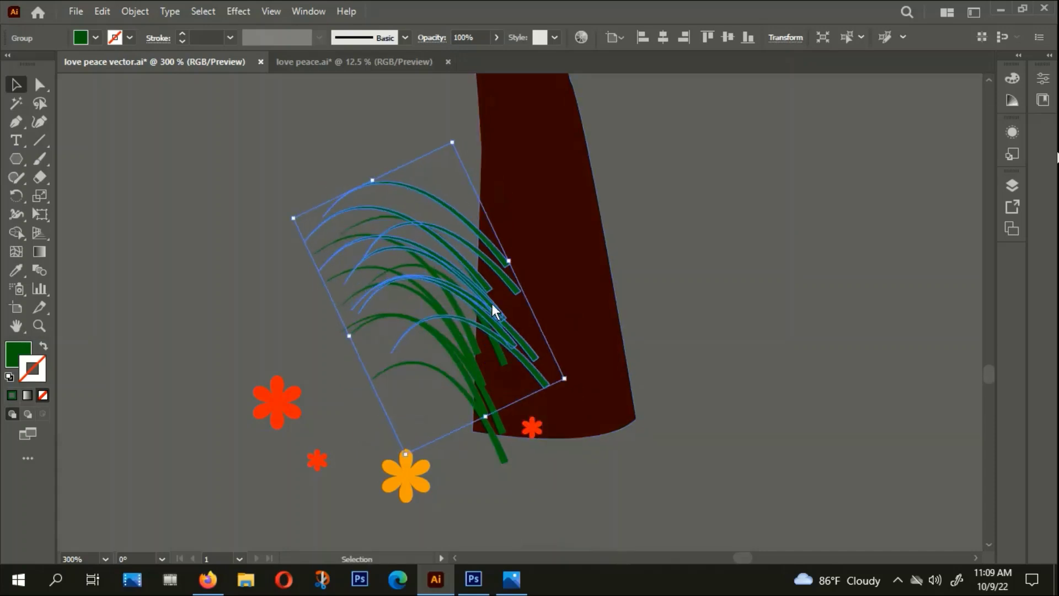
{"action": "left_click_drag", "start_coordinate": [492, 305], "coordinate": [462, 453]}
{"action": "left_click", "coordinate": [458, 454]}
{"action": "mouse_move", "coordinate": [389, 213]}
{"action": "left_mouse_down"}
{"action": "mouse_move", "coordinate": [418, 352]}
{"action": "mouse_move", "coordinate": [386, 207]}
{"action": "left_mouse_up"}
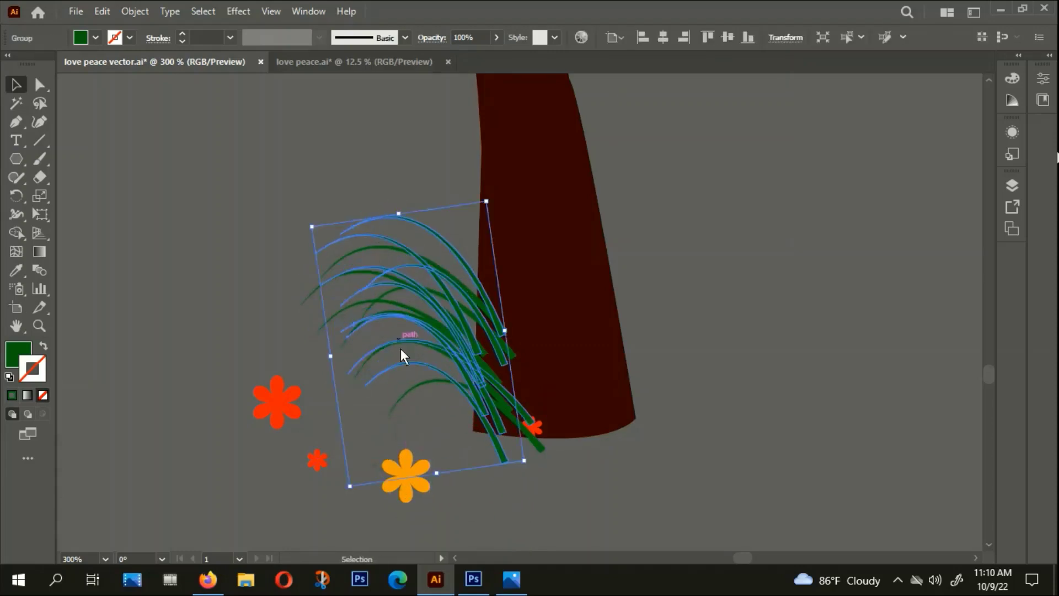
{"action": "left_click", "coordinate": [436, 402]}
Group the grass clumps, delete the group, then undo to restore it
{"action": "right_click", "coordinate": [412, 267]}
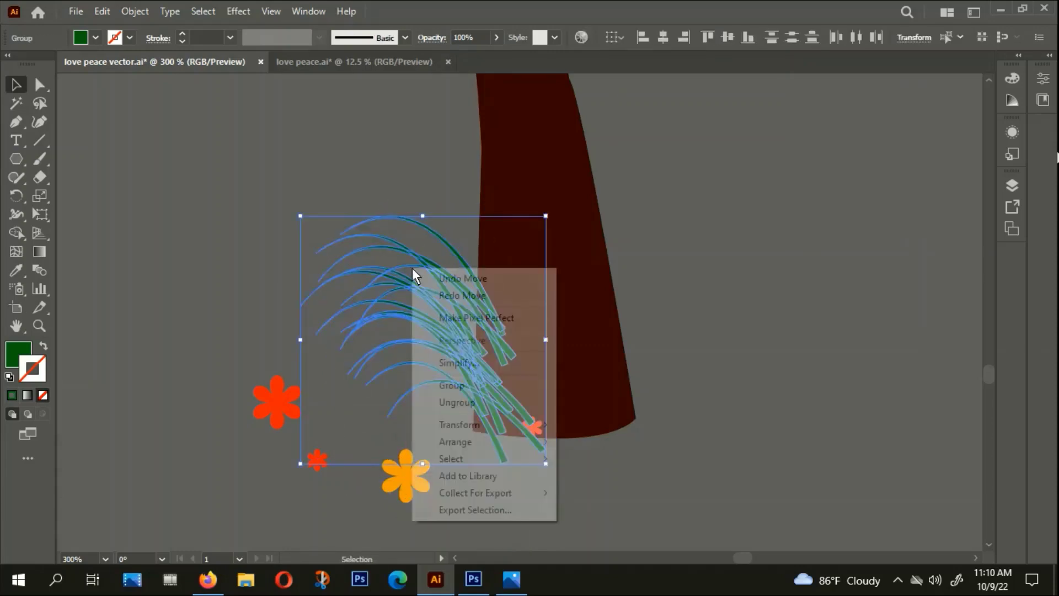
{"action": "left_click", "coordinate": [451, 392]}
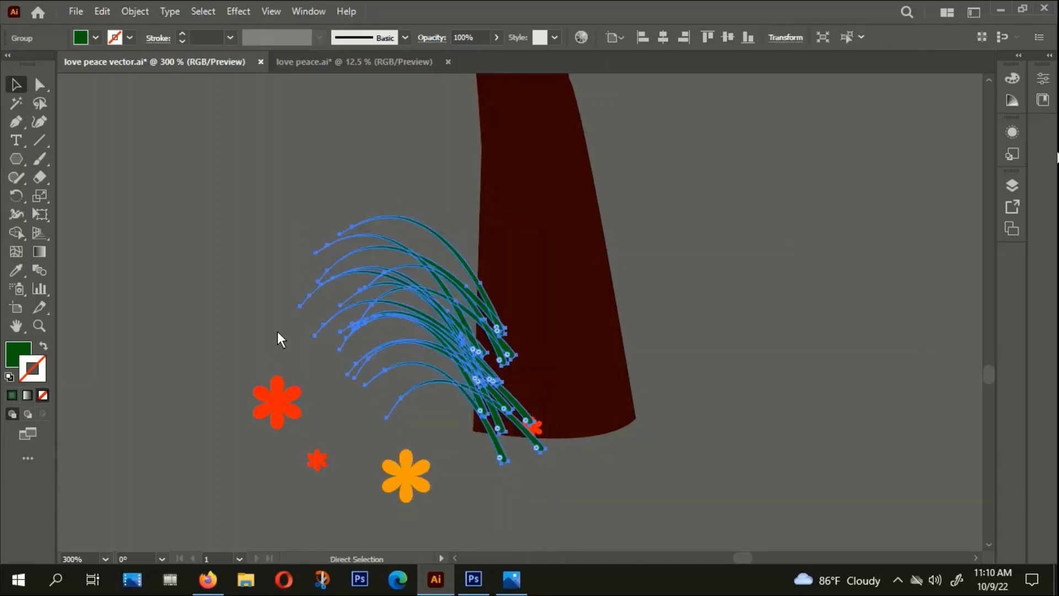
{"action": "key", "text": "Delete"}
{"action": "left_click", "coordinate": [512, 296]}
{"action": "key", "text": "a"}
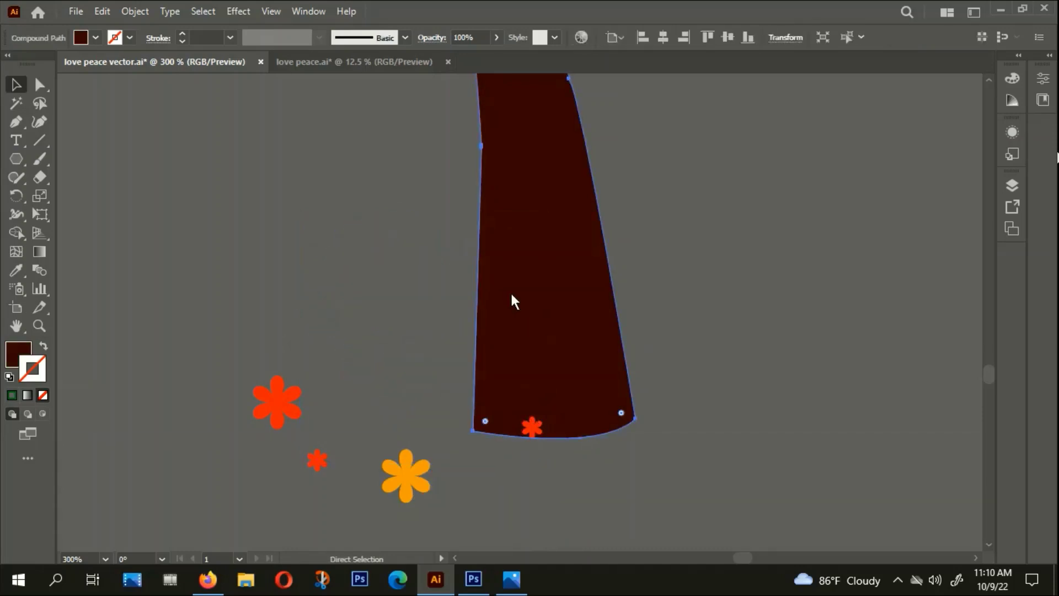
{"action": "key", "text": "ctrl+z"}
{"action": "left_click", "coordinate": [707, 270]}
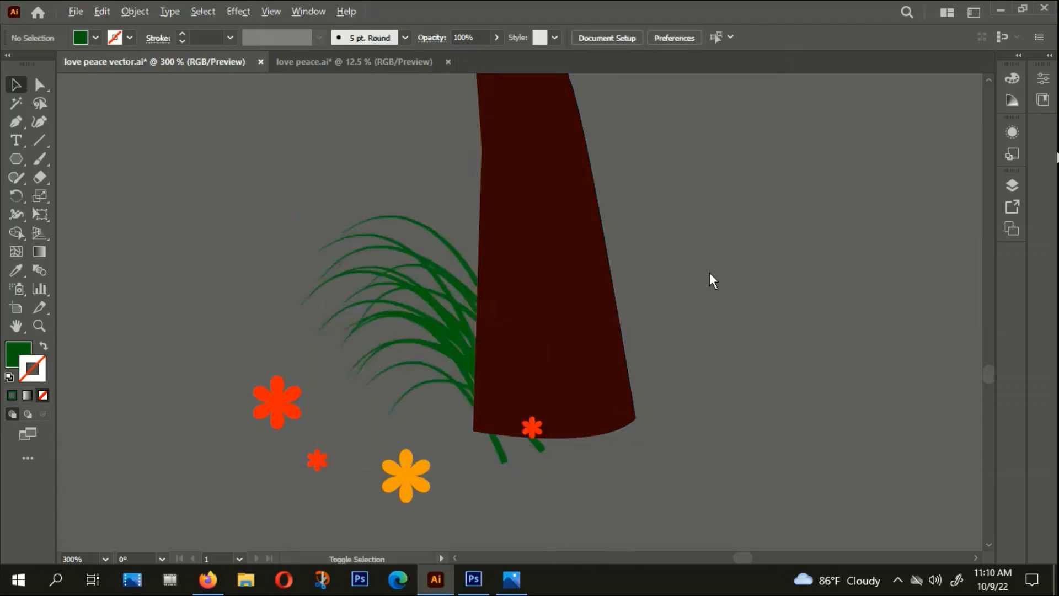
{"action": "scroll", "coordinate": [708, 274], "scroll_direction": "down", "scroll_amount": 2}
{"action": "scroll", "coordinate": [712, 320], "scroll_direction": "up", "scroll_amount": 2}
{"action": "scroll", "coordinate": [607, 309], "scroll_direction": "up", "scroll_amount": 1}
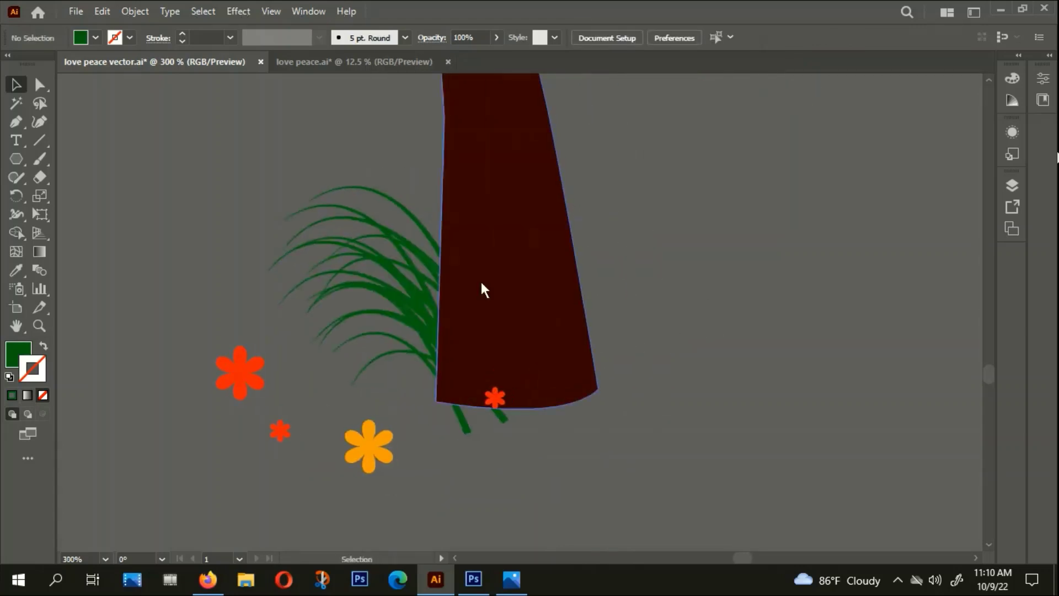
Reflect a vertical copy of the grass clump and drag it to the trunk's right
{"action": "left_click", "coordinate": [418, 288]}
{"action": "right_click", "coordinate": [415, 284]}
{"action": "mouse_move", "coordinate": [460, 457]}
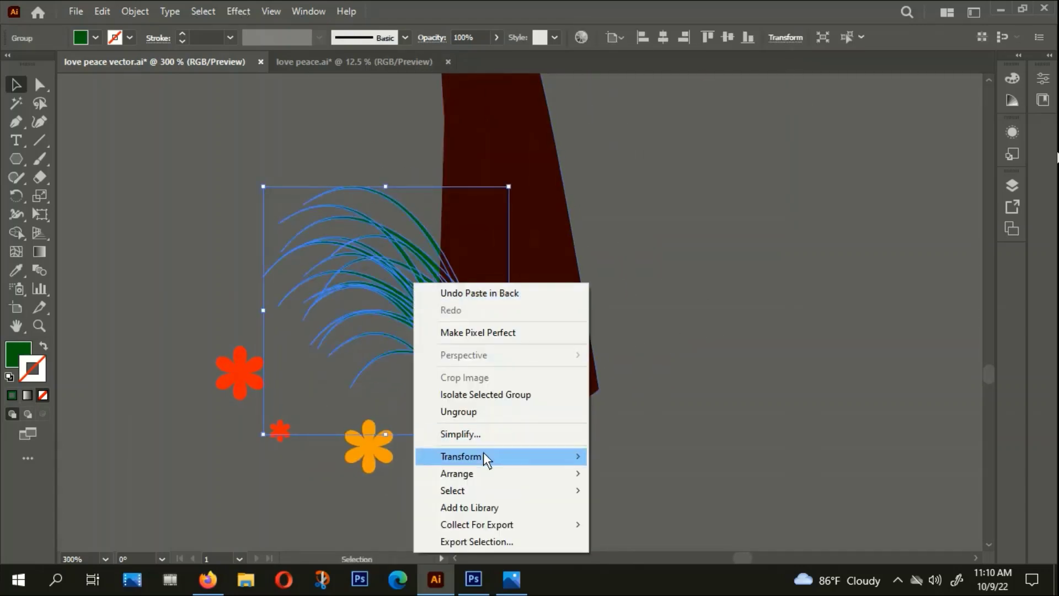
{"action": "left_click", "coordinate": [643, 380]}
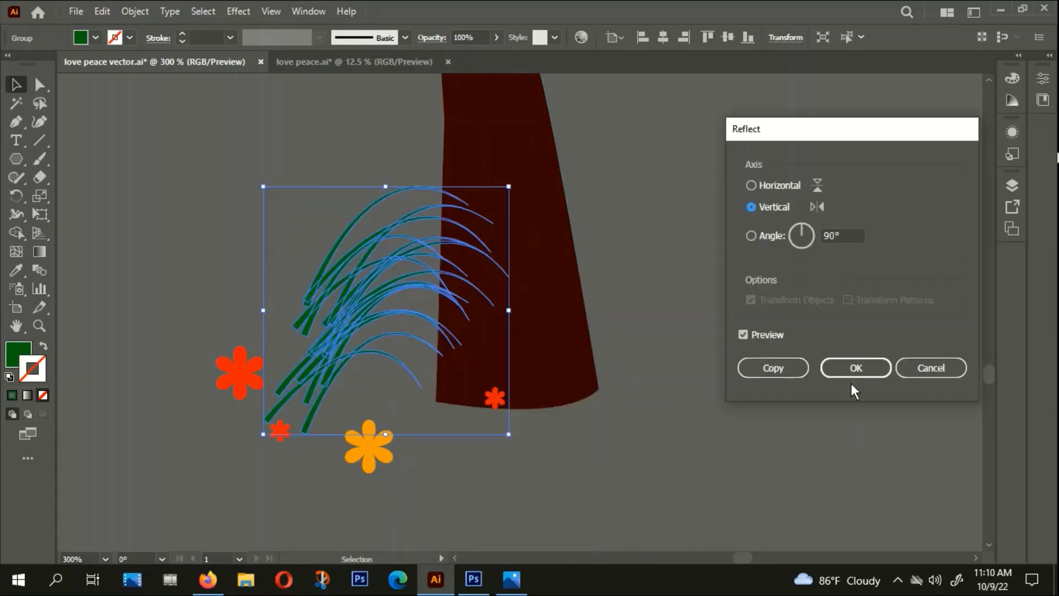
{"action": "left_click", "coordinate": [785, 366]}
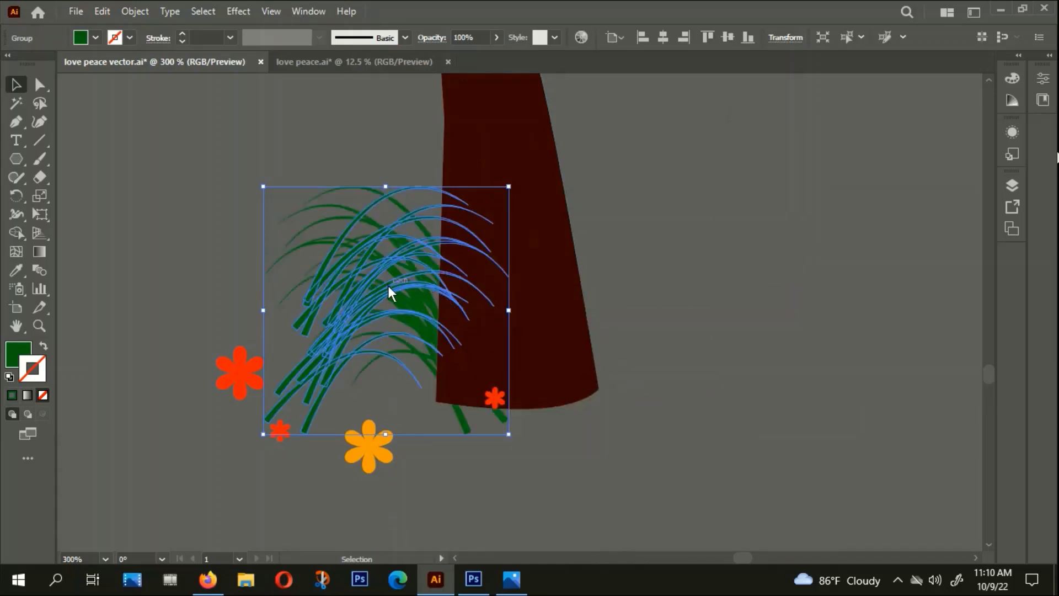
{"action": "mouse_move", "coordinate": [389, 286]}
{"action": "left_mouse_down"}
{"action": "mouse_move", "coordinate": [631, 253]}
{"action": "mouse_move", "coordinate": [627, 279]}
{"action": "left_mouse_up"}
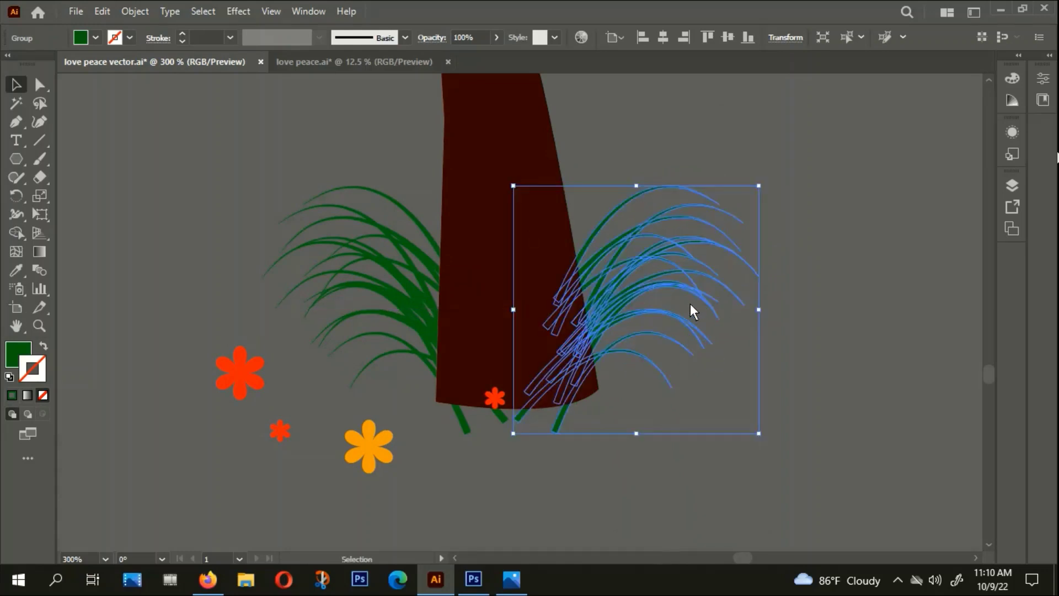
{"action": "left_click", "coordinate": [826, 341]}
{"action": "scroll", "coordinate": [724, 344], "scroll_direction": "down", "scroll_amount": 5}
{"action": "scroll", "coordinate": [795, 320], "scroll_direction": "down", "scroll_amount": 3}
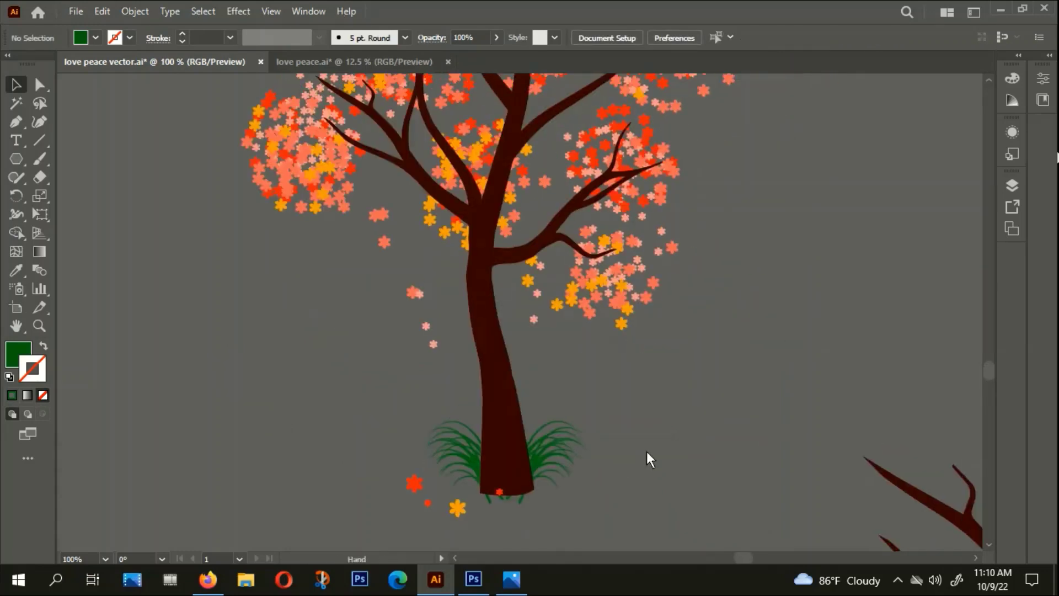
{"action": "scroll", "coordinate": [647, 452], "scroll_direction": "up", "scroll_amount": 2}
{"action": "scroll", "coordinate": [630, 370], "scroll_direction": "down", "scroll_amount": 1}
{"action": "scroll", "coordinate": [462, 398], "scroll_direction": "up", "scroll_amount": 2}
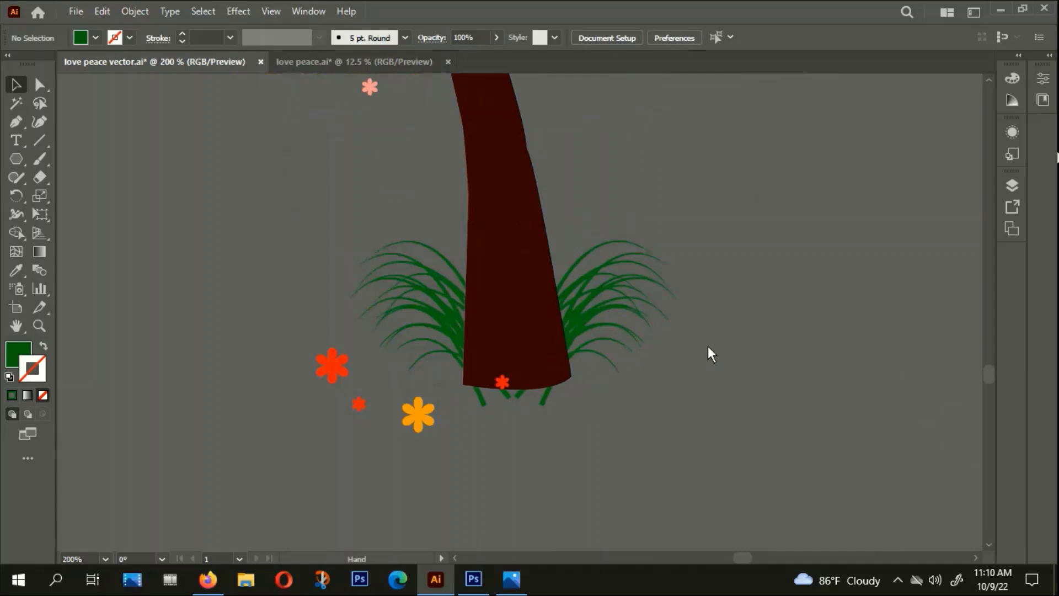
{"action": "scroll", "coordinate": [612, 331], "scroll_direction": "up", "scroll_amount": 2}
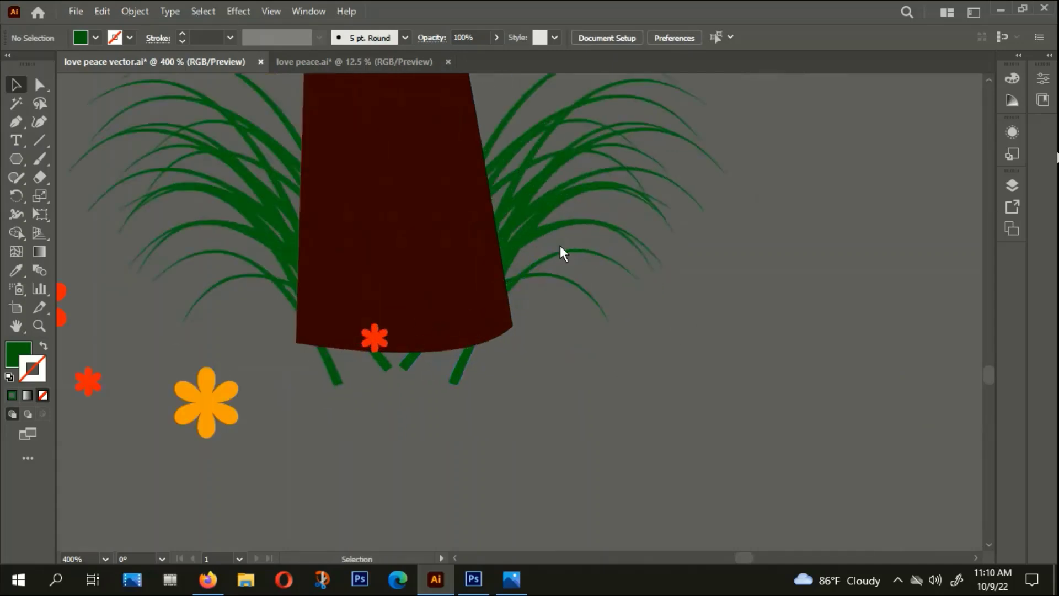
Ungroup the right grass clump and rotate one blade into place against the trunk
{"action": "right_click", "coordinate": [549, 210]}
{"action": "left_click", "coordinate": [605, 339]}
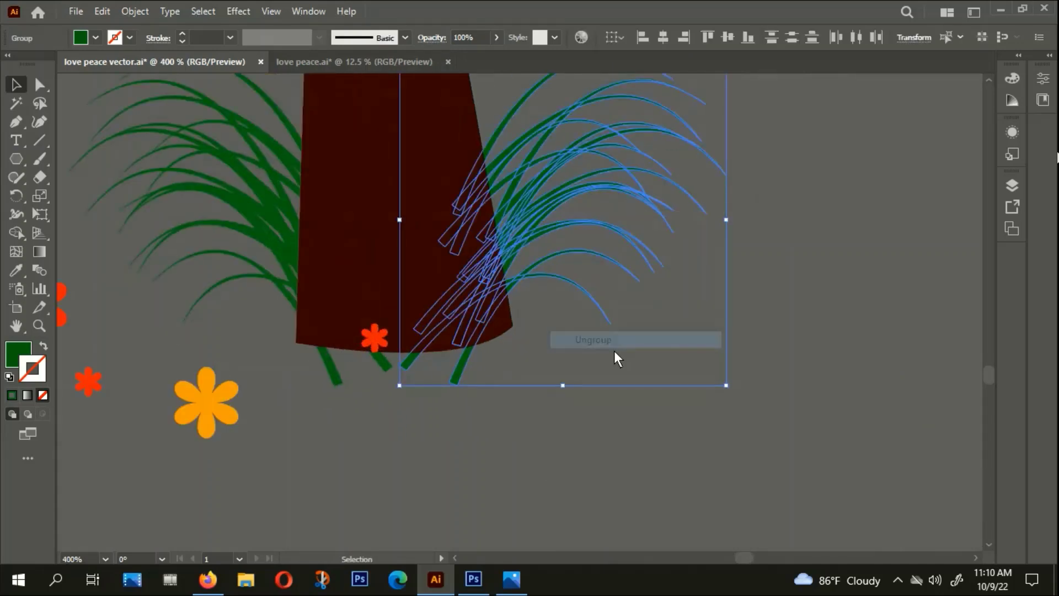
{"action": "right_click", "coordinate": [588, 255]}
{"action": "left_click", "coordinate": [632, 380]}
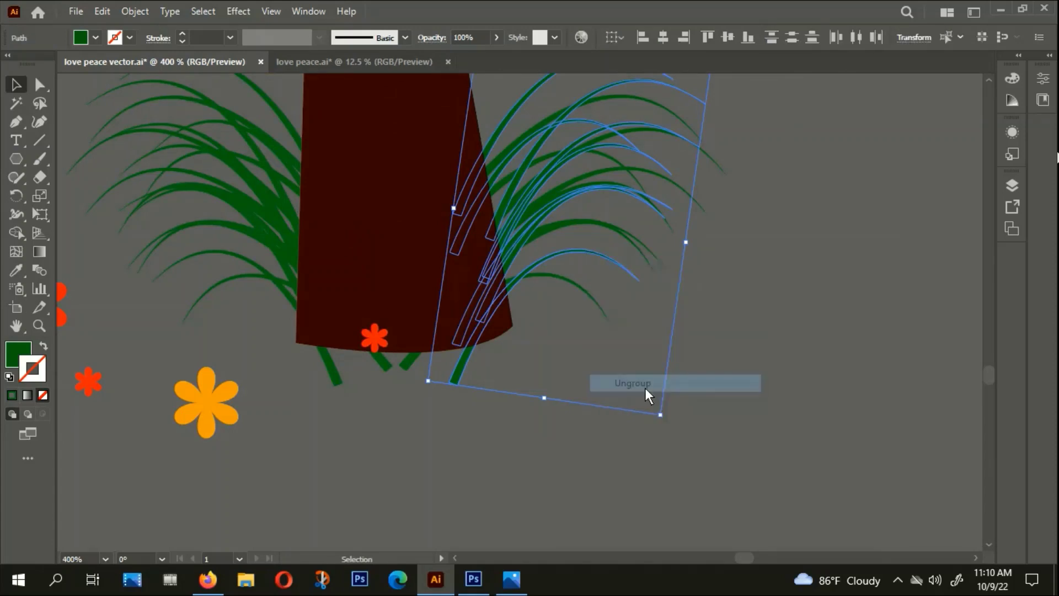
{"action": "left_click", "coordinate": [594, 251]}
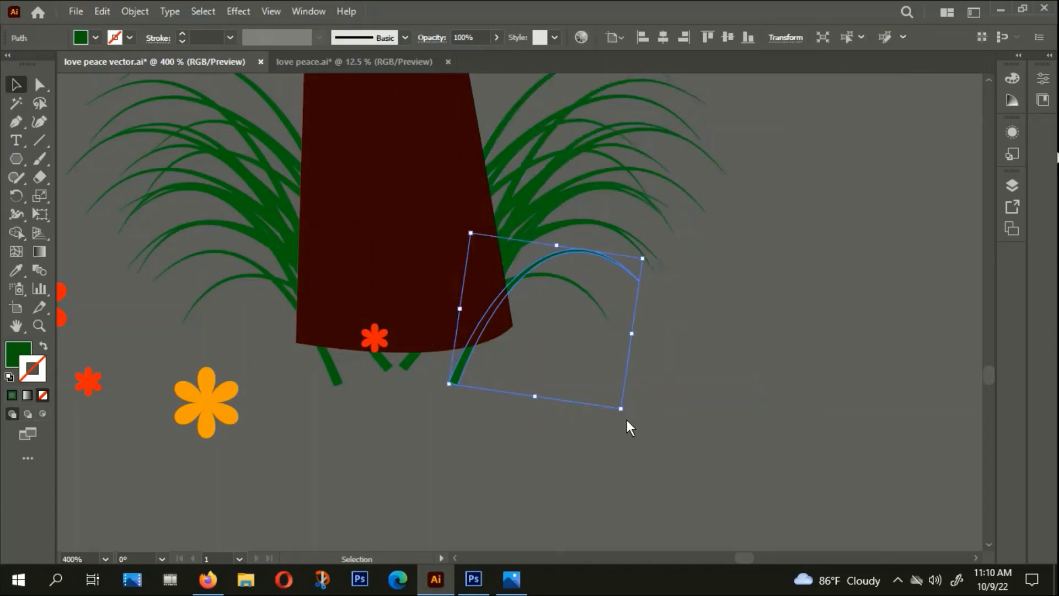
{"action": "left_click_drag", "start_coordinate": [629, 428], "coordinate": [567, 250]}
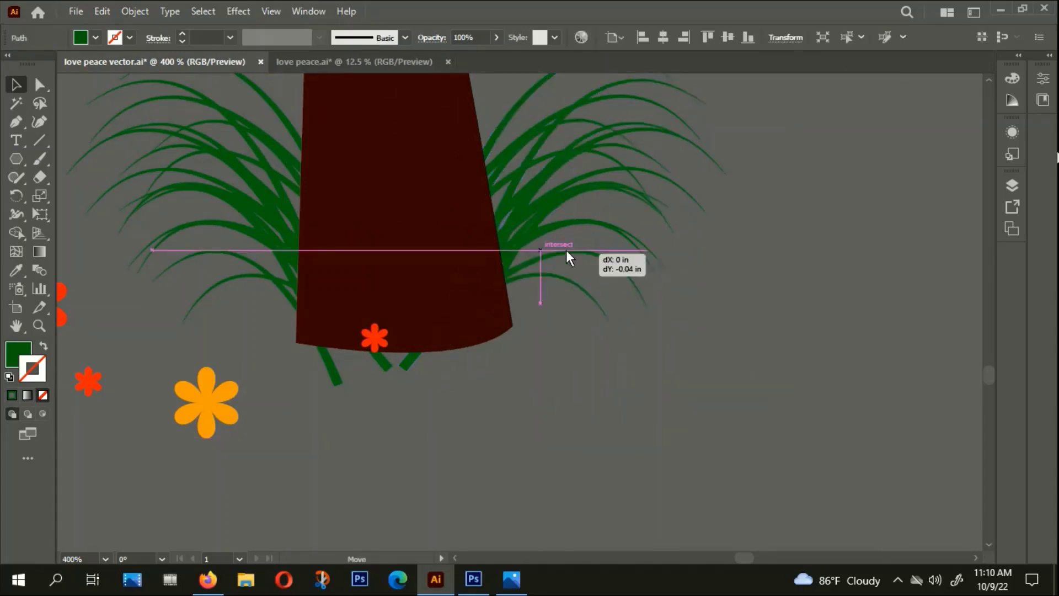
{"action": "left_click", "coordinate": [733, 307]}
Nudge further blades left and rotate one about 26° counter-clockwise
{"action": "mouse_move", "coordinate": [601, 154]}
{"action": "left_mouse_down"}
{"action": "mouse_move", "coordinate": [552, 164]}
{"action": "mouse_move", "coordinate": [579, 152]}
{"action": "left_mouse_up"}
{"action": "left_click_drag", "start_coordinate": [704, 234], "coordinate": [725, 298]}
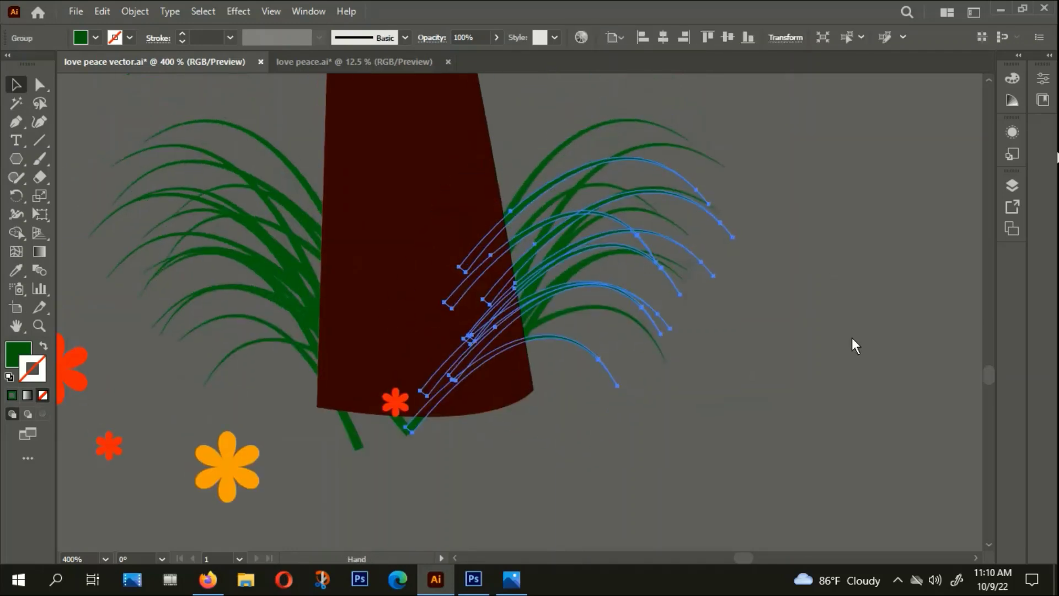
{"action": "left_click", "coordinate": [852, 337]}
{"action": "left_click", "coordinate": [595, 125]}
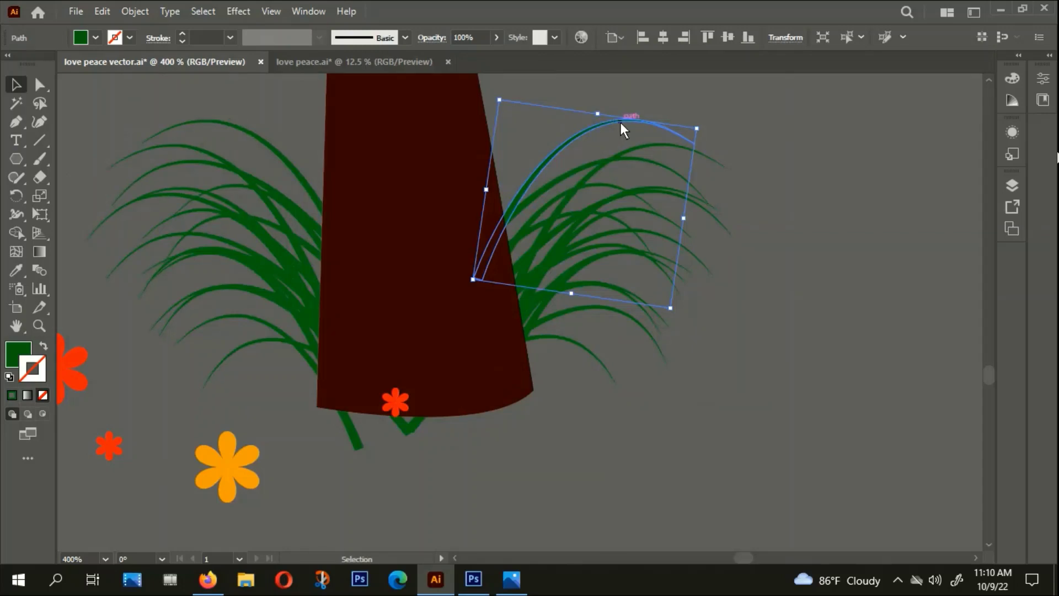
{"action": "left_click_drag", "start_coordinate": [621, 121], "coordinate": [602, 122]}
{"action": "left_click_drag", "start_coordinate": [686, 135], "coordinate": [665, 84]}
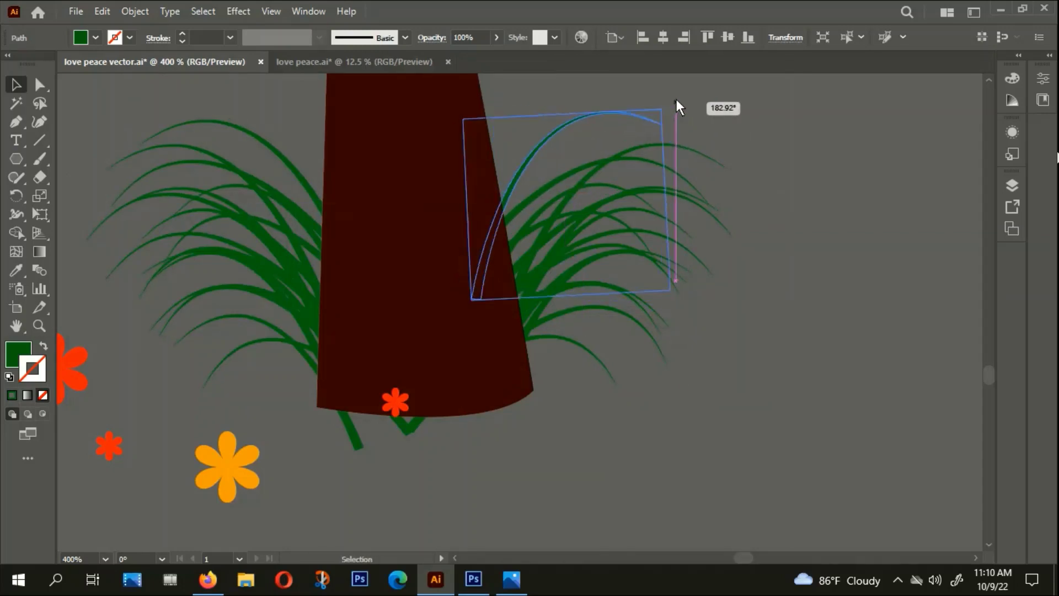
{"action": "left_click_drag", "start_coordinate": [551, 171], "coordinate": [547, 213]}
Group the rearranged right-hand grass blades back together
{"action": "left_click", "coordinate": [661, 150]}
{"action": "scroll", "coordinate": [671, 165], "scroll_direction": "down", "scroll_amount": 1}
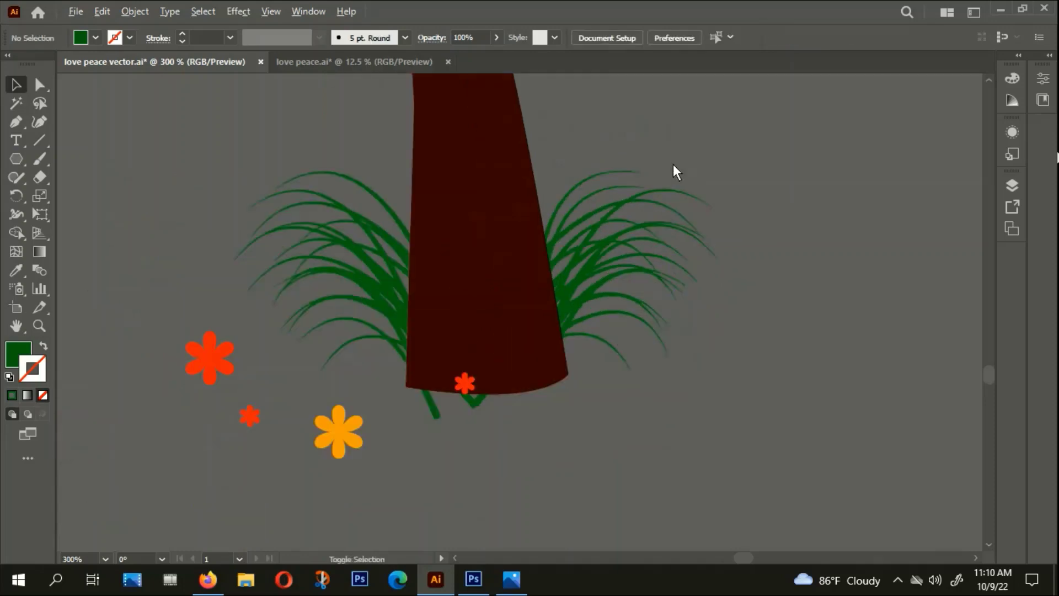
{"action": "right_click", "coordinate": [612, 267]}
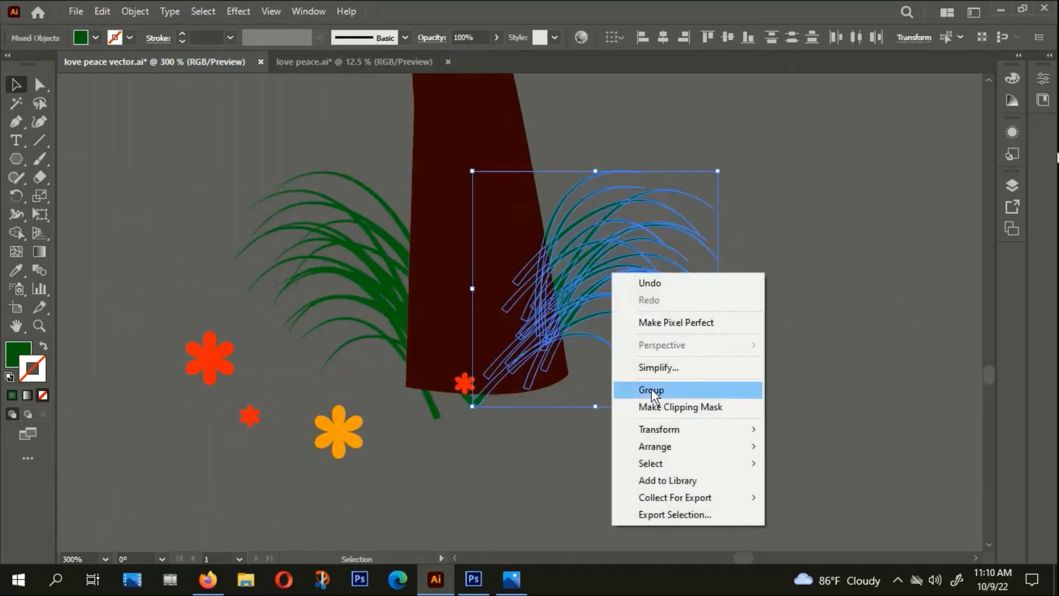
{"action": "left_click", "coordinate": [635, 388]}
Erase the grass blade tips hanging below the trunk on both sides with the Eraser
{"action": "scroll", "coordinate": [530, 404], "scroll_direction": "up", "scroll_amount": 3}
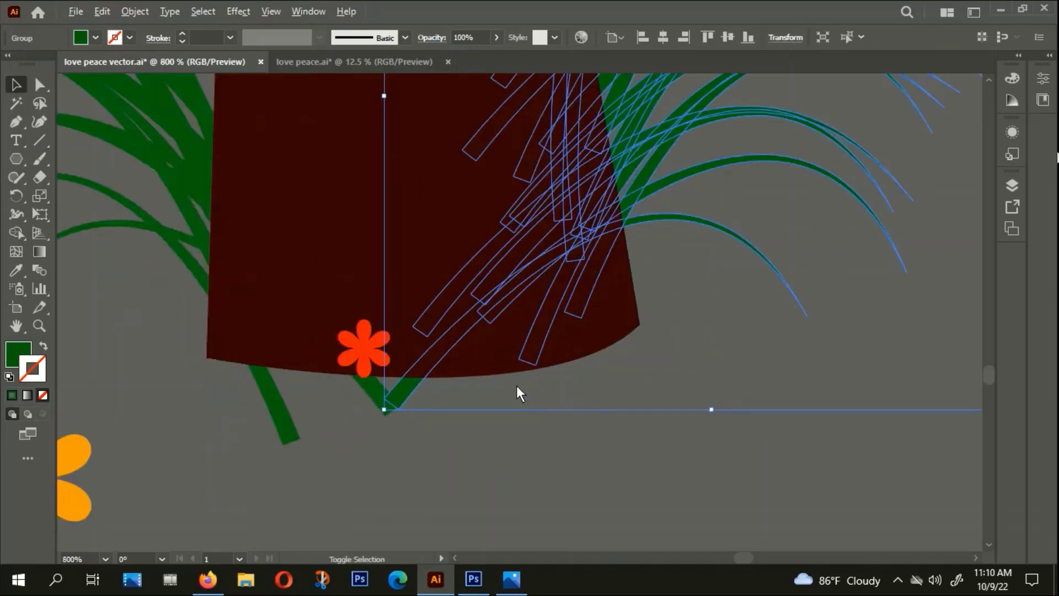
{"action": "left_click", "coordinate": [37, 179]}
{"action": "left_click_drag", "start_coordinate": [396, 396], "coordinate": [533, 301]}
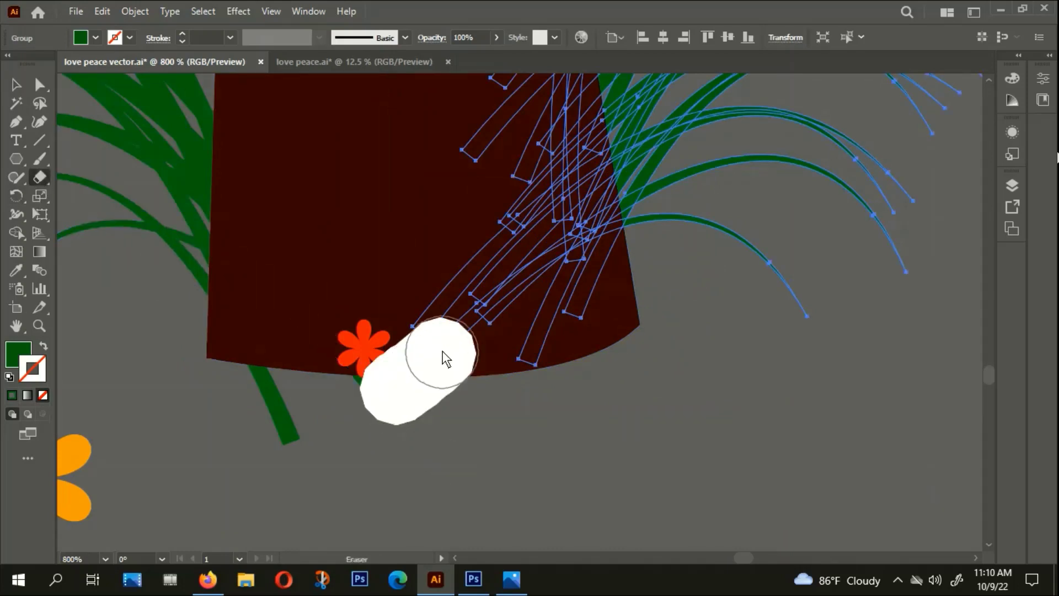
{"action": "scroll", "coordinate": [807, 424], "scroll_direction": "down", "scroll_amount": 2}
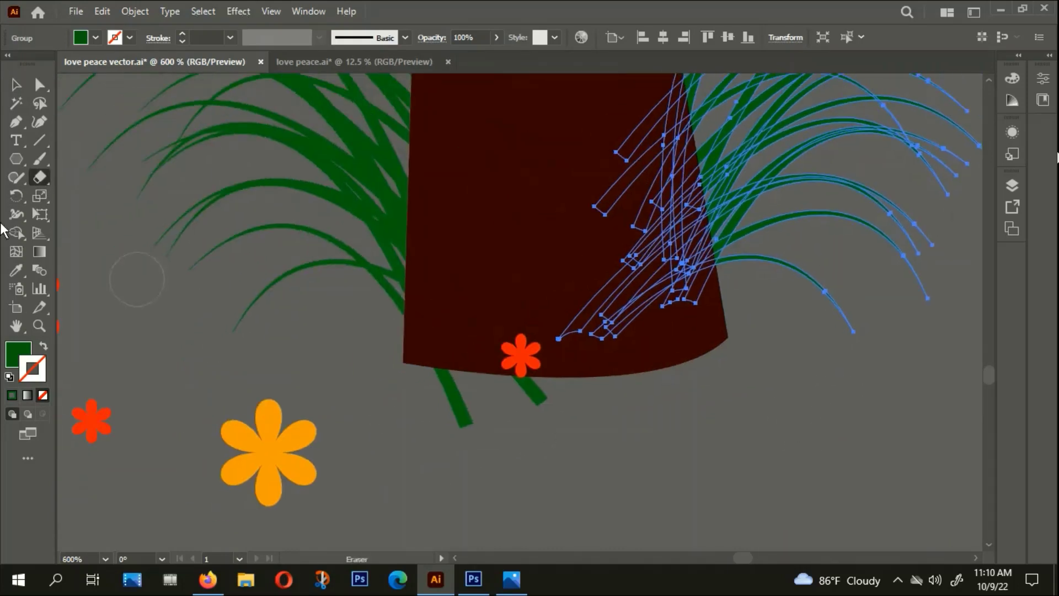
{"action": "left_click", "coordinate": [16, 85]}
{"action": "left_click", "coordinate": [268, 138]}
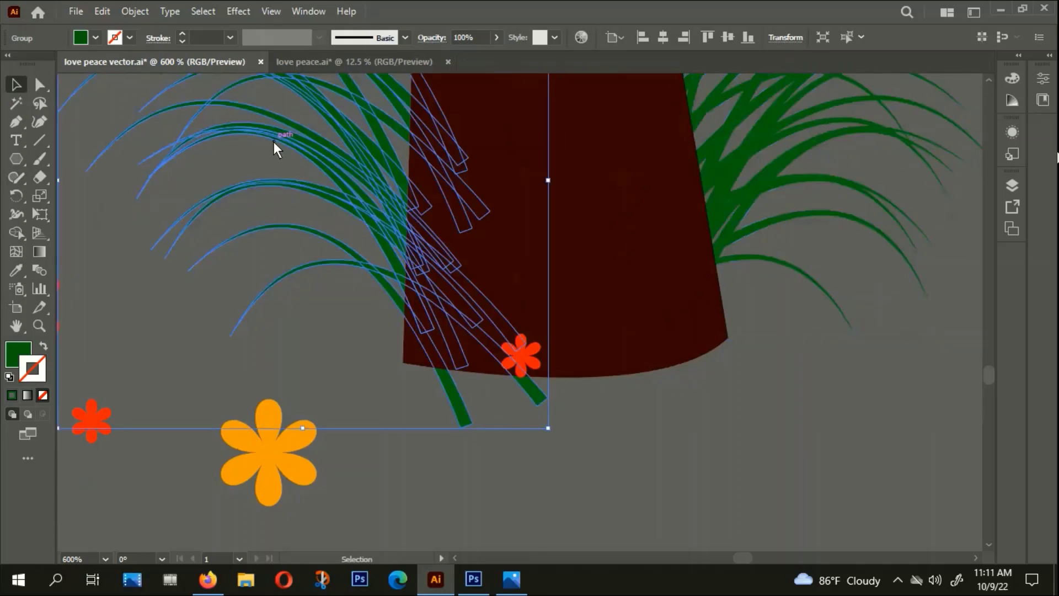
{"action": "left_click", "coordinate": [39, 179]}
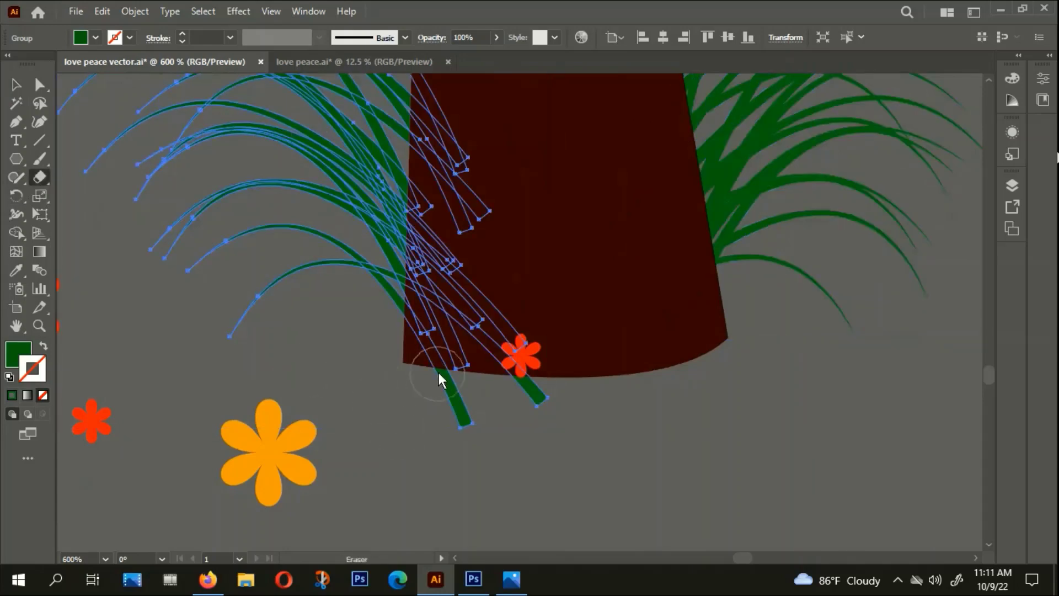
{"action": "left_click_drag", "start_coordinate": [436, 366], "coordinate": [511, 348]}
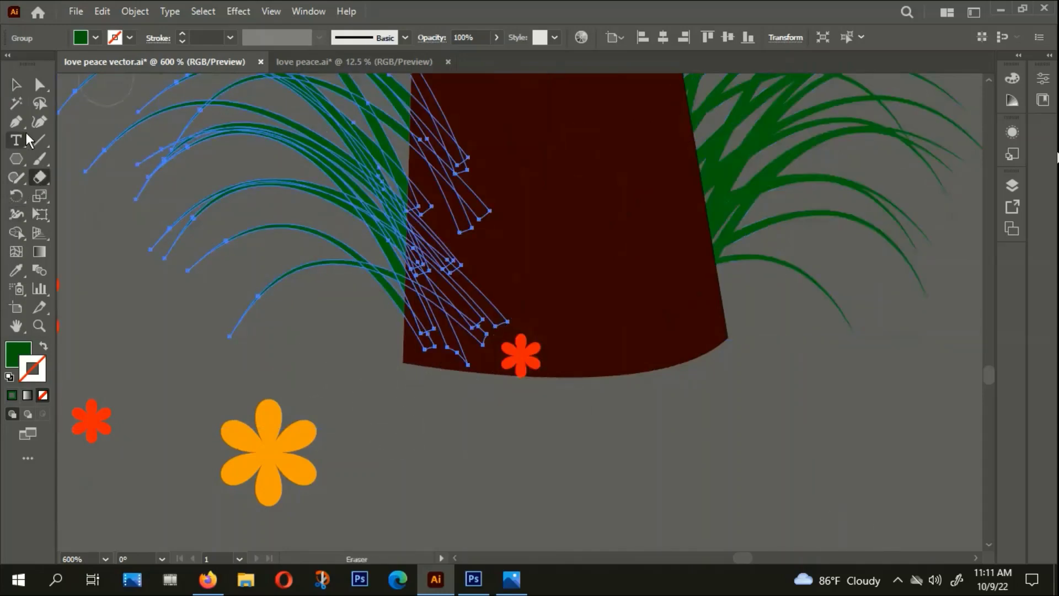
{"action": "left_click", "coordinate": [15, 86]}
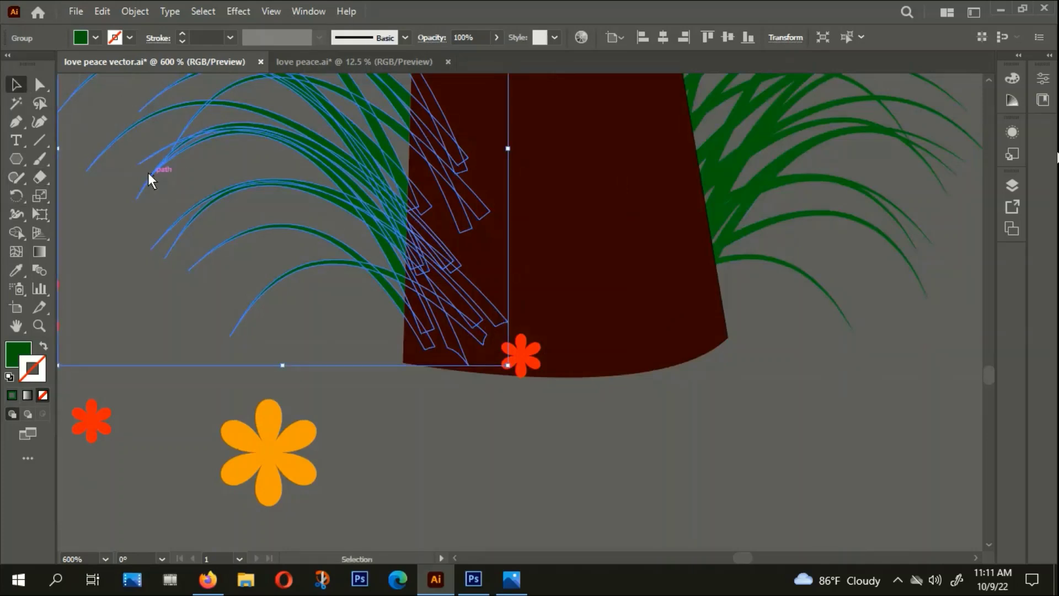
{"action": "left_click", "coordinate": [155, 229]}
{"action": "scroll", "coordinate": [187, 255], "scroll_direction": "down", "scroll_amount": 7}
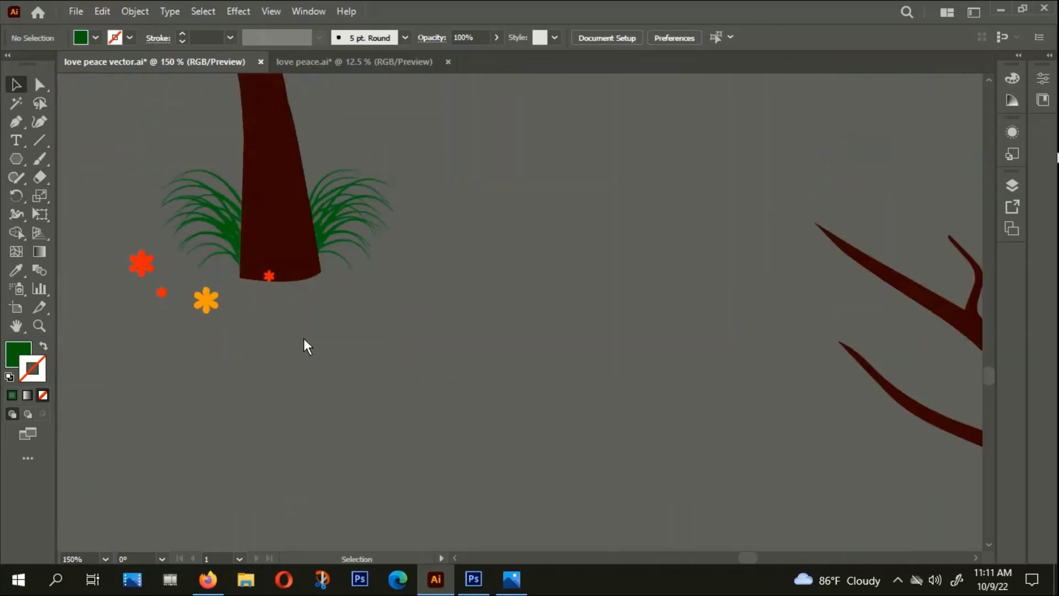
Begin a Pen shape at the trunk's left edge, extending below the trunk base
{"action": "mouse_move", "coordinate": [498, 338]}
{"action": "left_mouse_down"}
{"action": "mouse_move", "coordinate": [650, 276]}
{"action": "mouse_move", "coordinate": [769, 441]}
{"action": "left_mouse_up"}
{"action": "scroll", "coordinate": [693, 374], "scroll_direction": "down", "scroll_amount": 3}
{"action": "scroll", "coordinate": [348, 426], "scroll_direction": "up", "scroll_amount": 3}
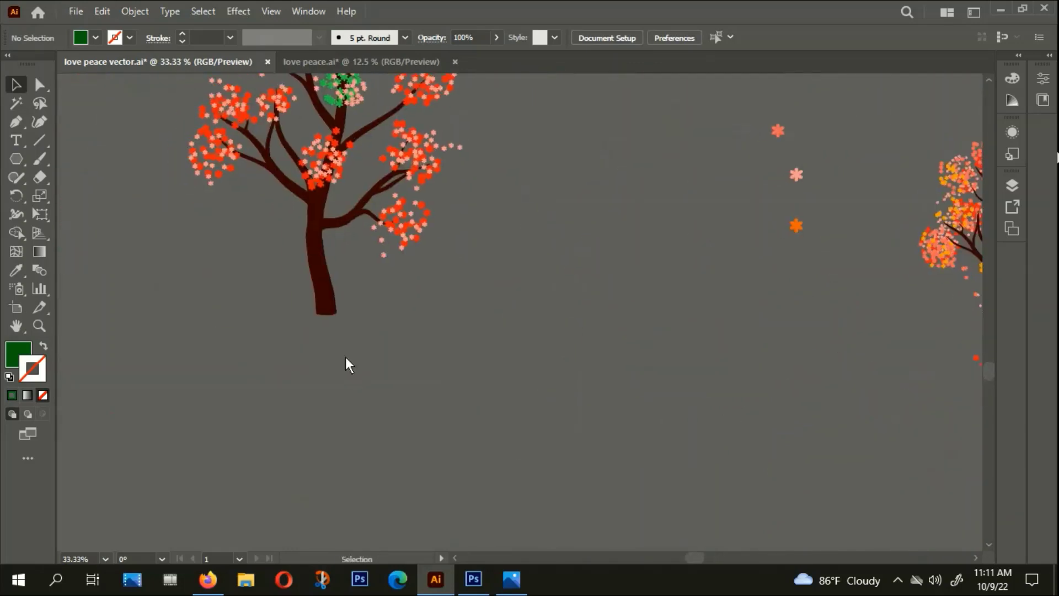
{"action": "scroll", "coordinate": [345, 356], "scroll_direction": "up", "scroll_amount": 3}
{"action": "left_click", "coordinate": [319, 261]}
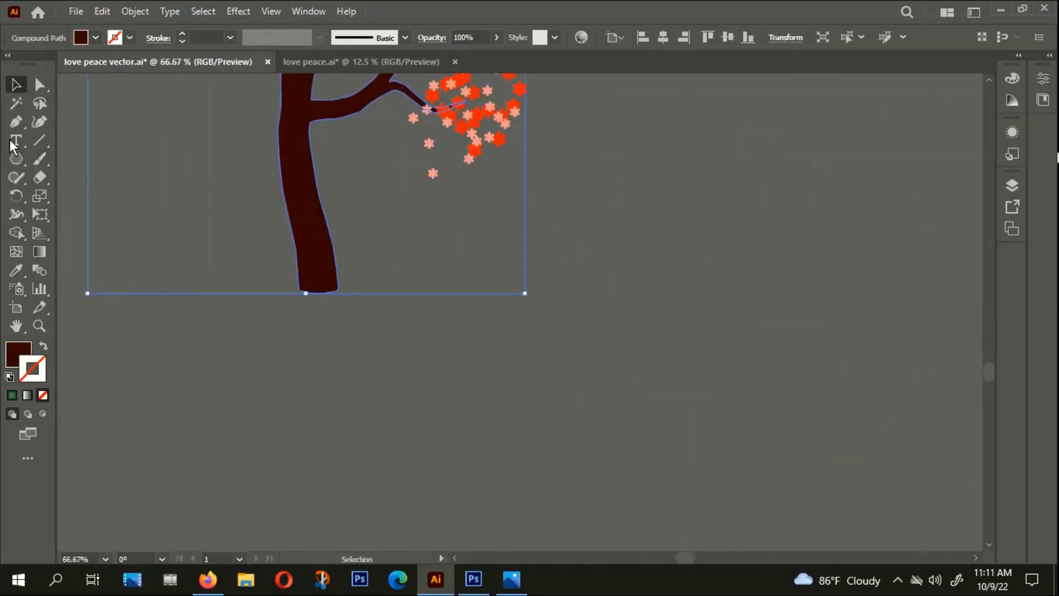
{"action": "key", "text": "p"}
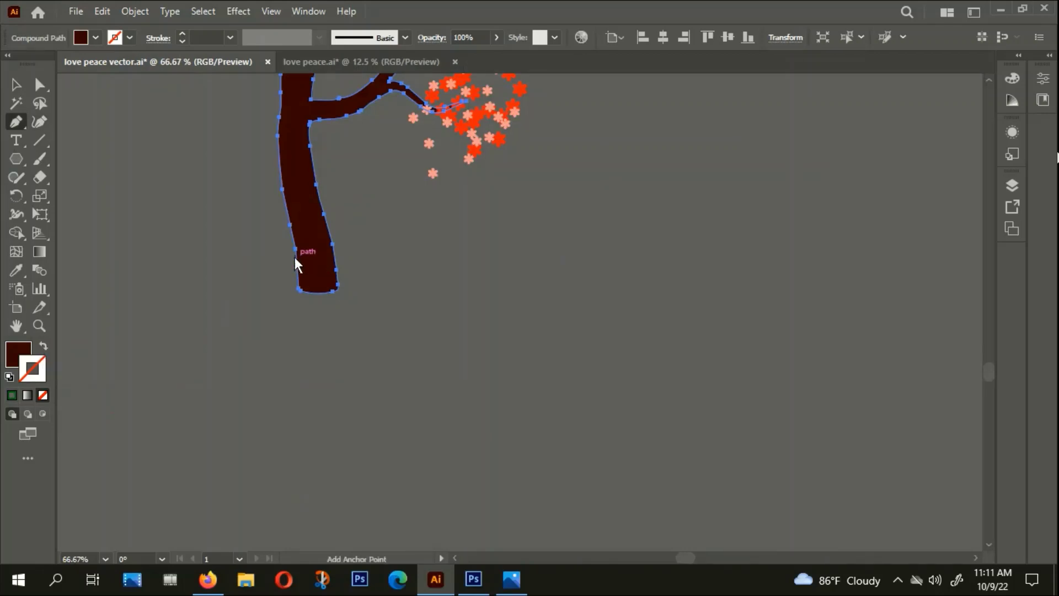
{"action": "left_click", "coordinate": [170, 254], "text": "ctrl"}
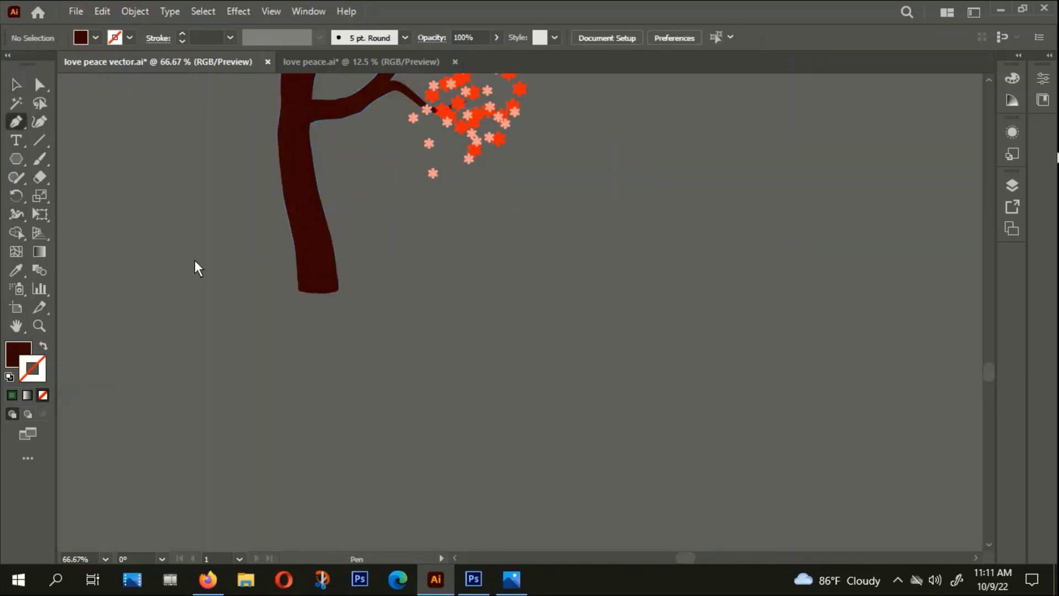
{"action": "left_click", "coordinate": [296, 250]}
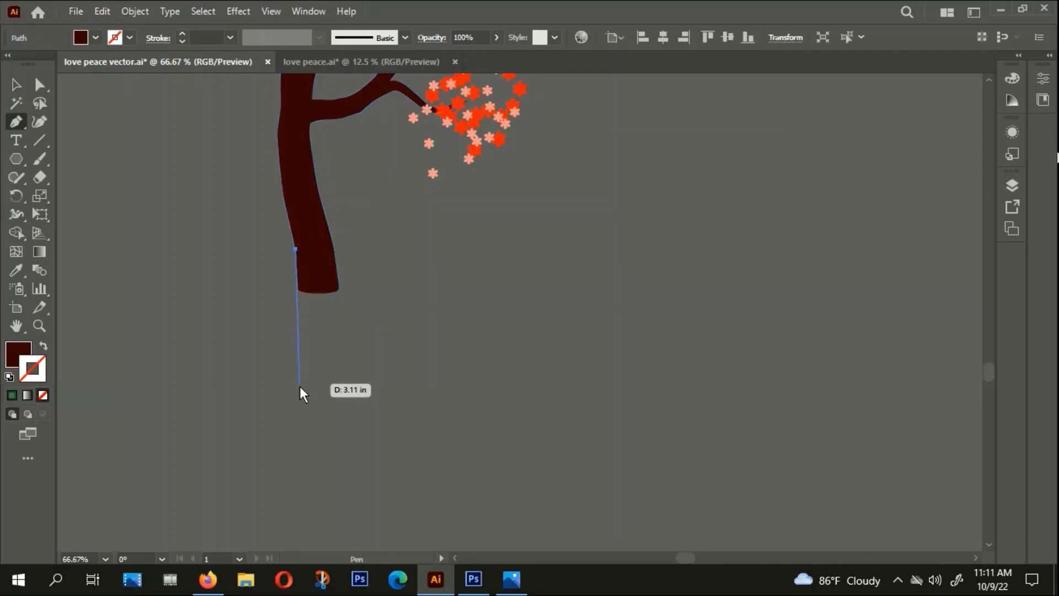
{"action": "left_click", "coordinate": [296, 412]}
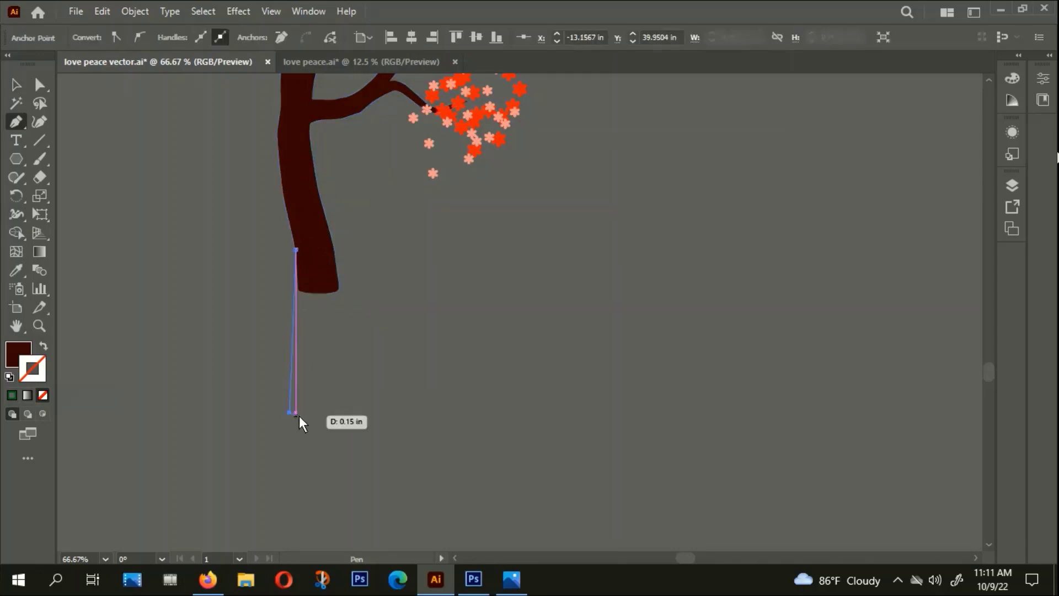
Curve the rounded bottom and close the dark brown trunk extension at the right edge
{"action": "left_click_drag", "start_coordinate": [348, 405], "coordinate": [366, 378]}
{"action": "left_click", "coordinate": [347, 408]}
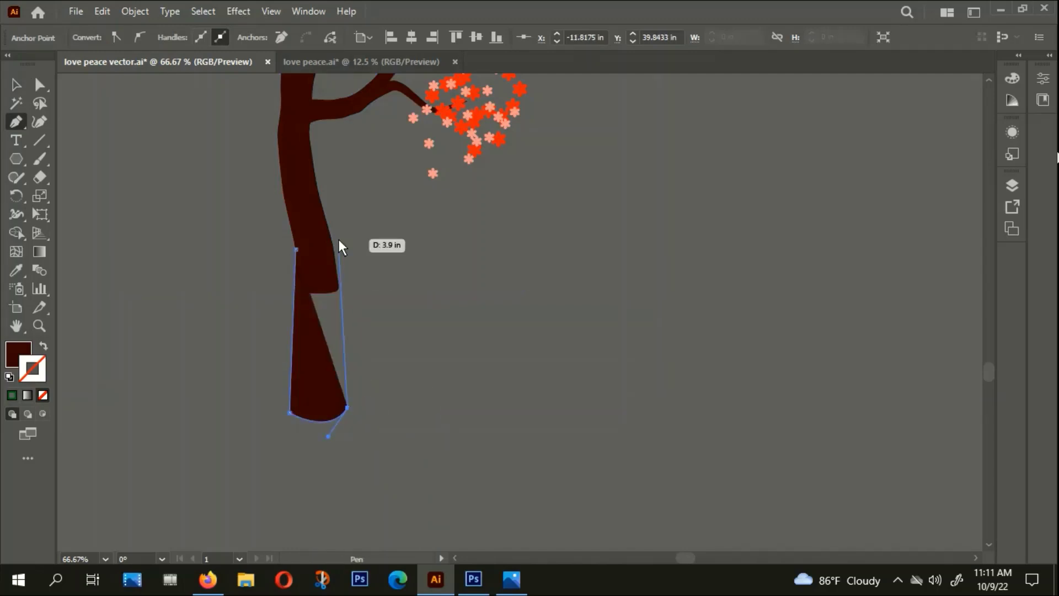
{"action": "left_click_drag", "start_coordinate": [317, 184], "coordinate": [331, 242]}
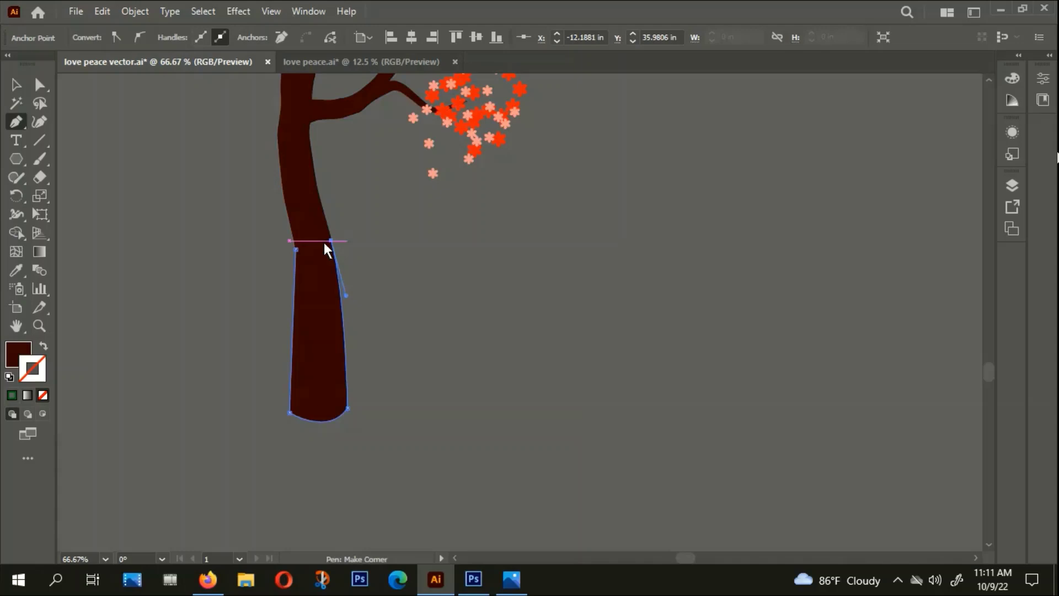
{"action": "left_click", "coordinate": [297, 249]}
{"action": "left_click", "coordinate": [15, 84]}
{"action": "left_click", "coordinate": [108, 150]}
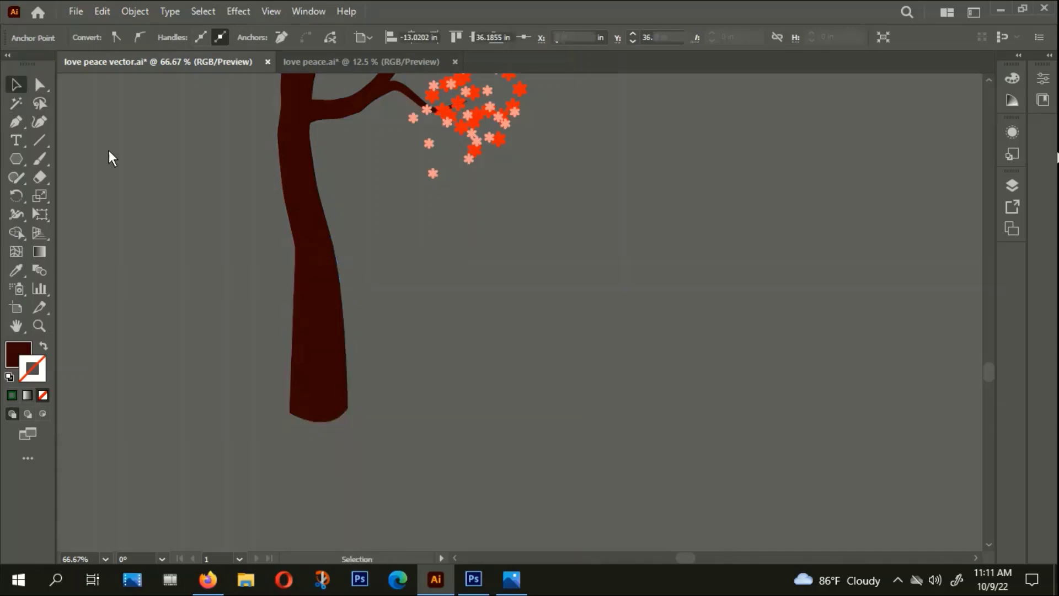
{"action": "scroll", "coordinate": [149, 256], "scroll_direction": "down", "scroll_amount": 3}
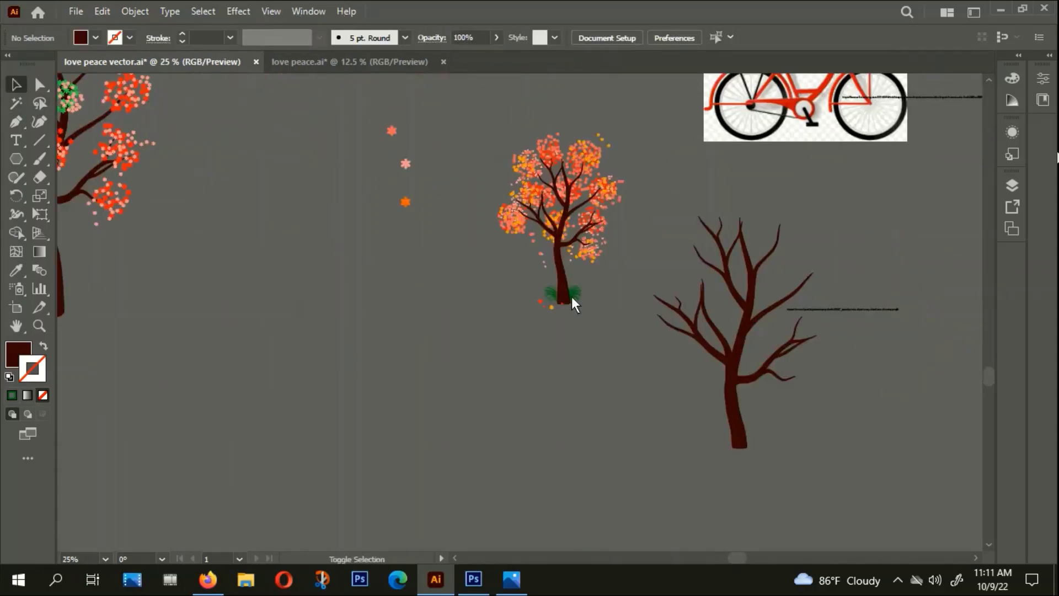
Inspect the canvas, briefly selecting and deselecting the bare tree on the right
{"action": "scroll", "coordinate": [571, 294], "scroll_direction": "up", "scroll_amount": 3}
{"action": "scroll", "coordinate": [548, 274], "scroll_direction": "down", "scroll_amount": 2}
{"action": "scroll", "coordinate": [539, 267], "scroll_direction": "down", "scroll_amount": 1}
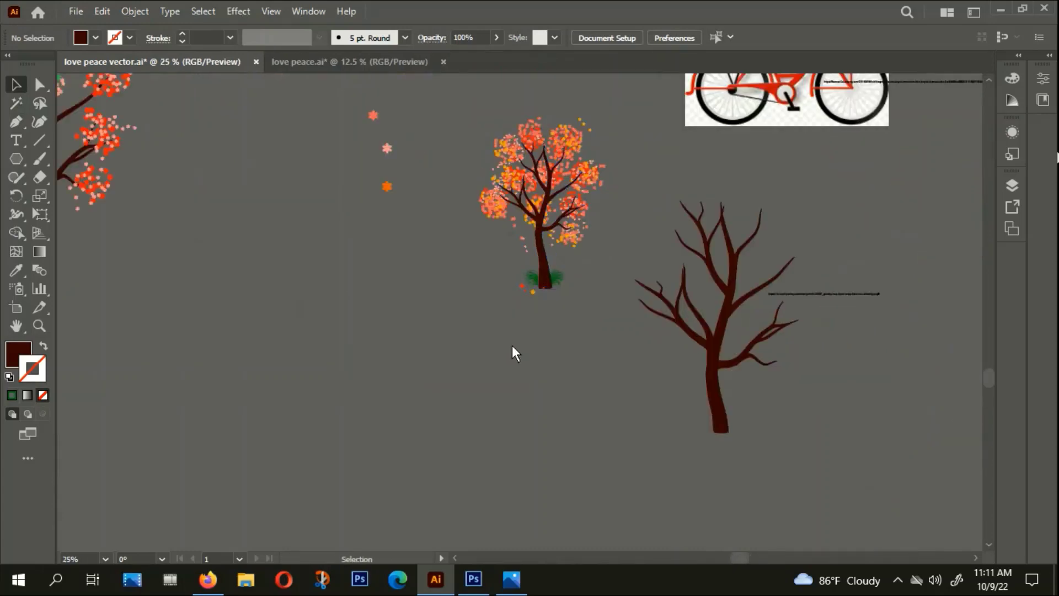
{"action": "left_click", "coordinate": [716, 356]}
{"action": "scroll", "coordinate": [723, 372], "scroll_direction": "up", "scroll_amount": 2}
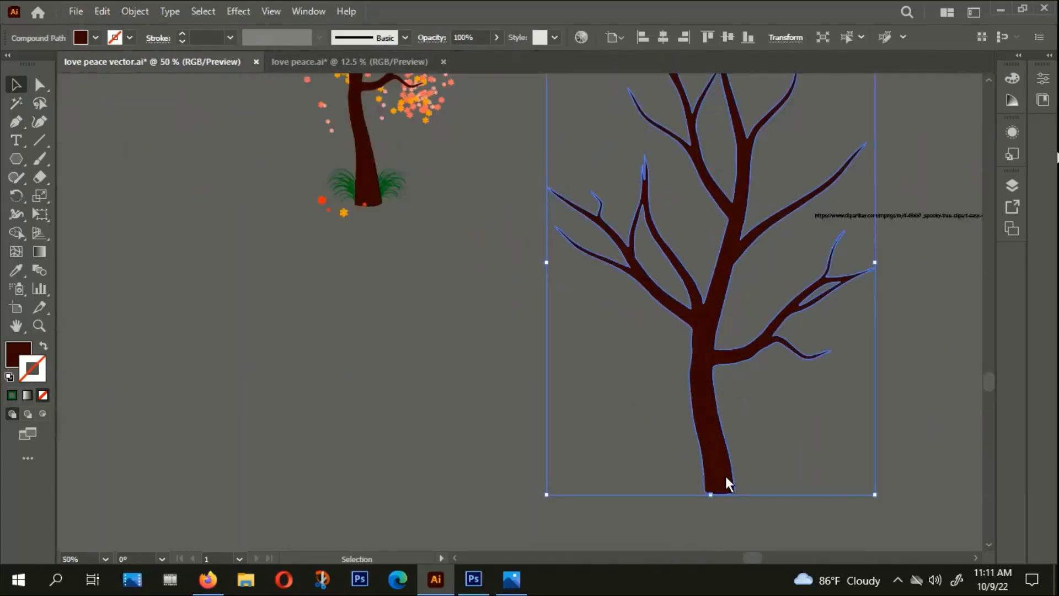
{"action": "scroll", "coordinate": [733, 436], "scroll_direction": "down", "scroll_amount": 2}
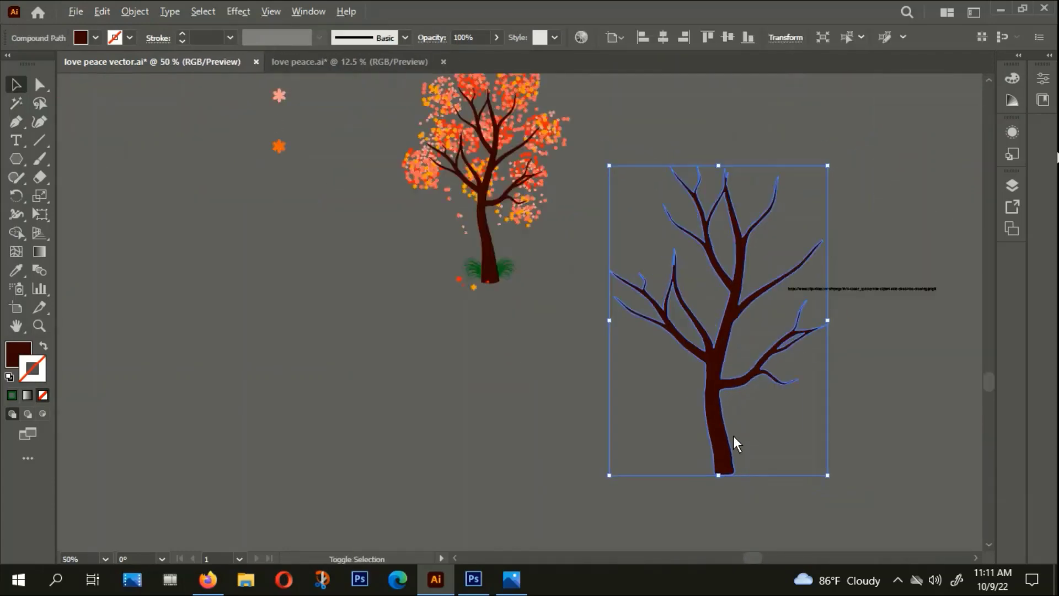
{"action": "scroll", "coordinate": [733, 436], "scroll_direction": "down", "scroll_amount": 3}
{"action": "scroll", "coordinate": [694, 392], "scroll_direction": "down", "scroll_amount": 1}
{"action": "scroll", "coordinate": [476, 166], "scroll_direction": "up", "scroll_amount": 3}
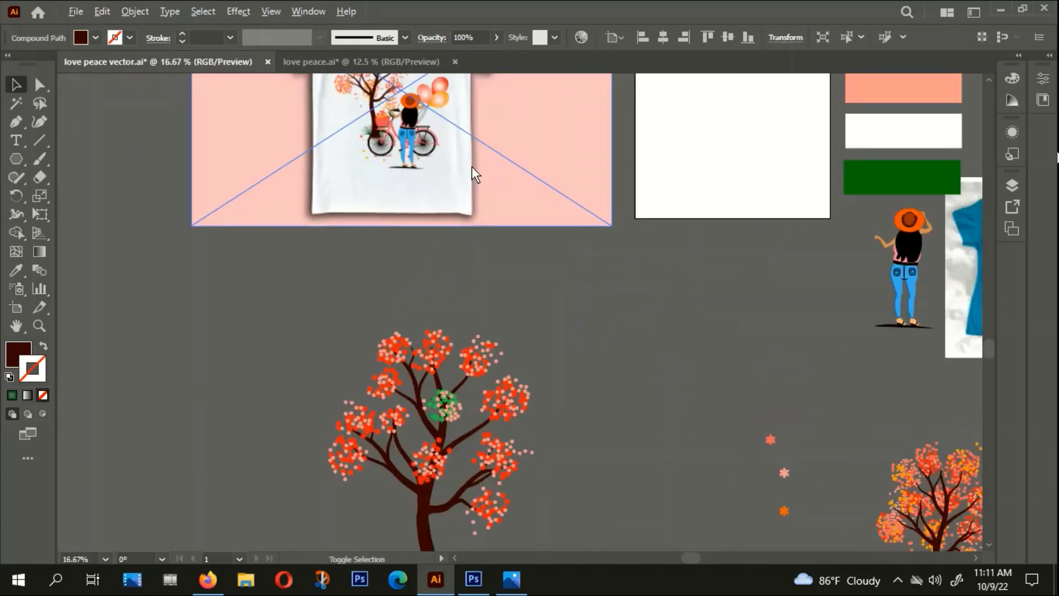
{"action": "scroll", "coordinate": [475, 167], "scroll_direction": "down", "scroll_amount": 3}
{"action": "scroll", "coordinate": [517, 254], "scroll_direction": "up", "scroll_amount": 1}
{"action": "scroll", "coordinate": [568, 369], "scroll_direction": "down", "scroll_amount": 1}
{"action": "left_click", "coordinate": [579, 368]}
{"action": "scroll", "coordinate": [614, 306], "scroll_direction": "up", "scroll_amount": 2}
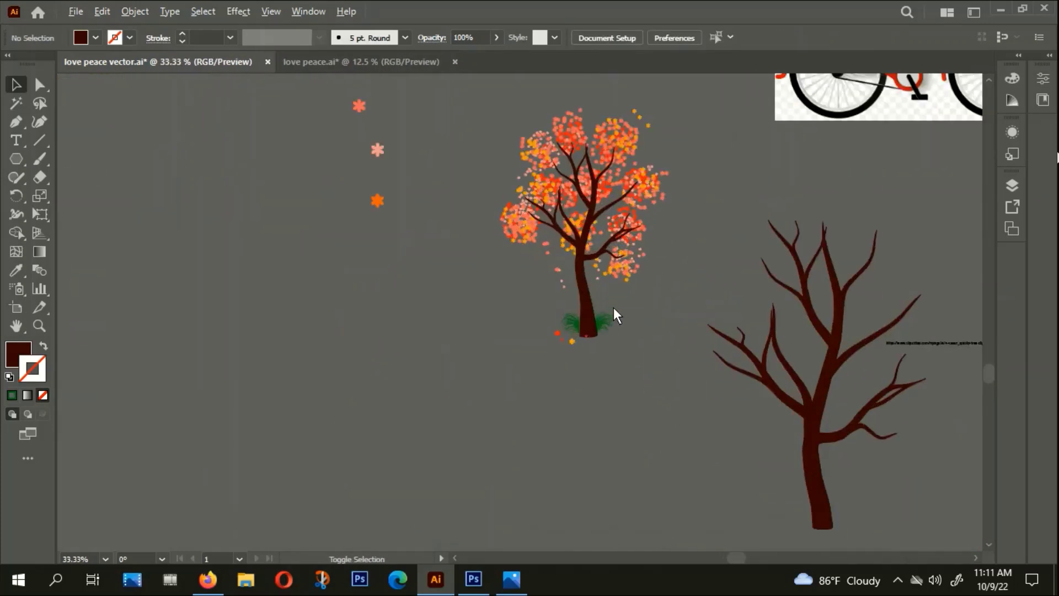
{"action": "scroll", "coordinate": [611, 306], "scroll_direction": "up", "scroll_amount": 1}
{"action": "scroll", "coordinate": [611, 307], "scroll_direction": "down", "scroll_amount": 2}
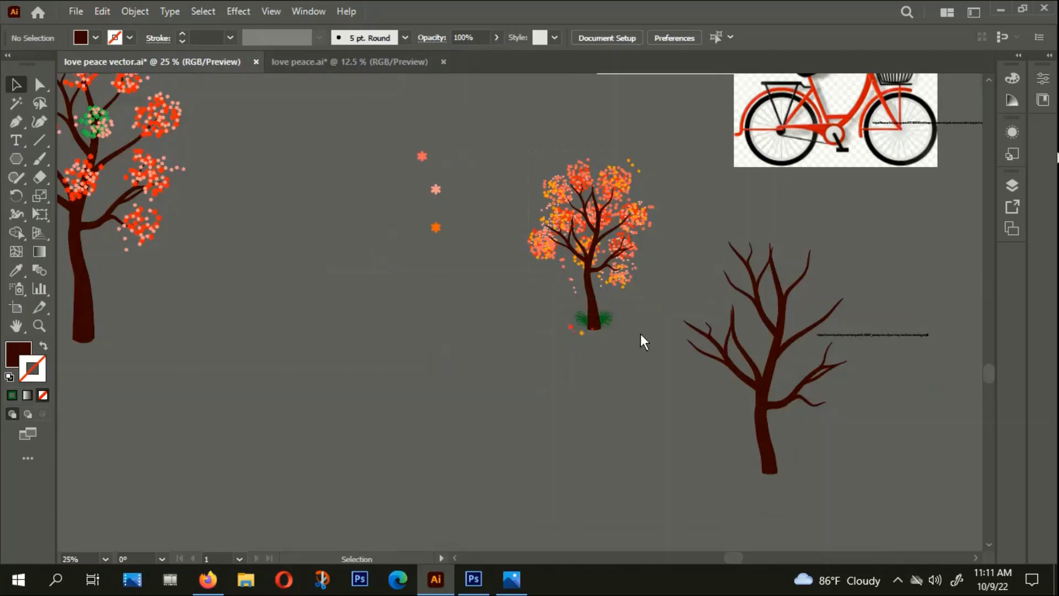
Group the blossom tree with its grass and move it onto the white artboard
{"action": "right_click", "coordinate": [593, 228]}
{"action": "left_click", "coordinate": [651, 346]}
{"action": "mouse_move", "coordinate": [622, 353]}
{"action": "left_mouse_down"}
{"action": "mouse_move", "coordinate": [640, 568]}
{"action": "mouse_move", "coordinate": [587, 415]}
{"action": "left_mouse_up"}
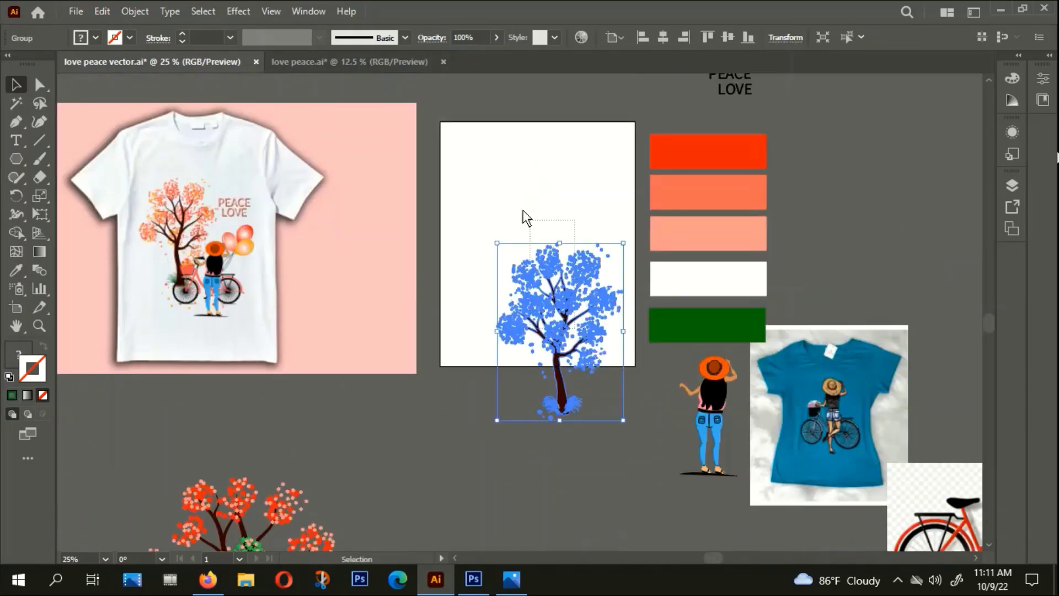
{"action": "left_click_drag", "start_coordinate": [523, 216], "coordinate": [519, 216]}
{"action": "left_click", "coordinate": [495, 380]}
{"action": "scroll", "coordinate": [484, 339], "scroll_direction": "up", "scroll_amount": 2}
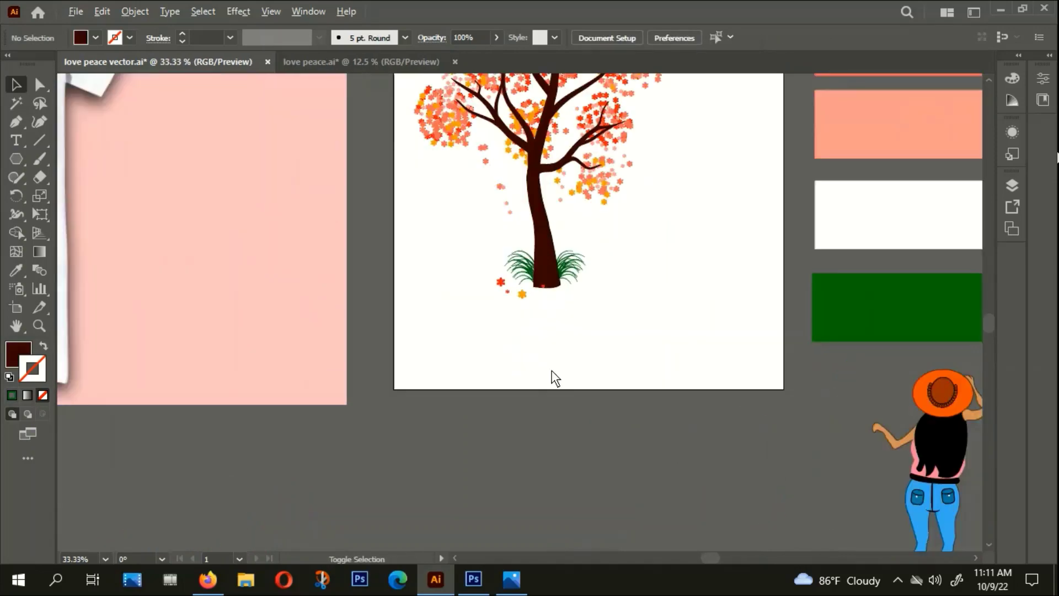
{"action": "scroll", "coordinate": [554, 378], "scroll_direction": "up", "scroll_amount": 1}
Draw a curved dark brown ground shape with the Pen and place it under the trunk
{"action": "left_click", "coordinate": [16, 124]}
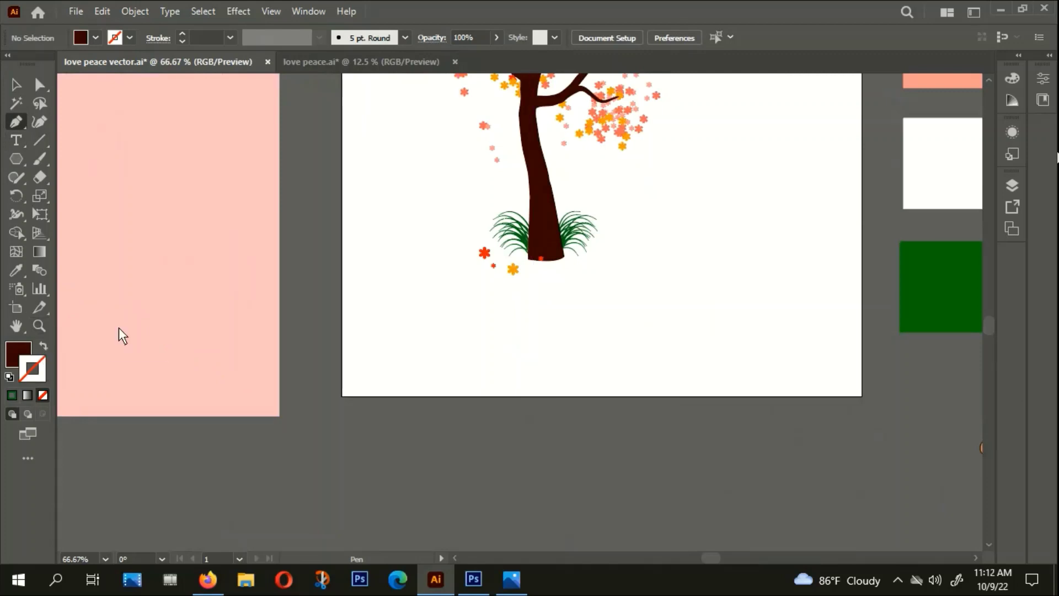
{"action": "left_click", "coordinate": [43, 345]}
{"action": "scroll", "coordinate": [522, 260], "scroll_direction": "up", "scroll_amount": 1}
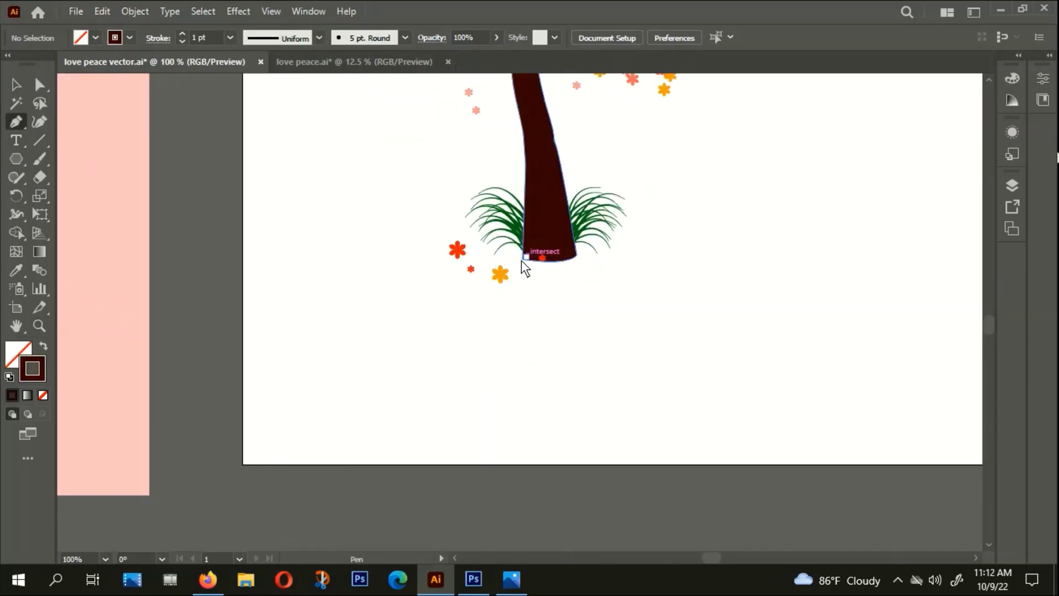
{"action": "left_click", "coordinate": [485, 266]}
{"action": "mouse_move", "coordinate": [615, 266]}
{"action": "left_mouse_down"}
{"action": "mouse_move", "coordinate": [670, 306]}
{"action": "mouse_move", "coordinate": [679, 293]}
{"action": "left_mouse_up"}
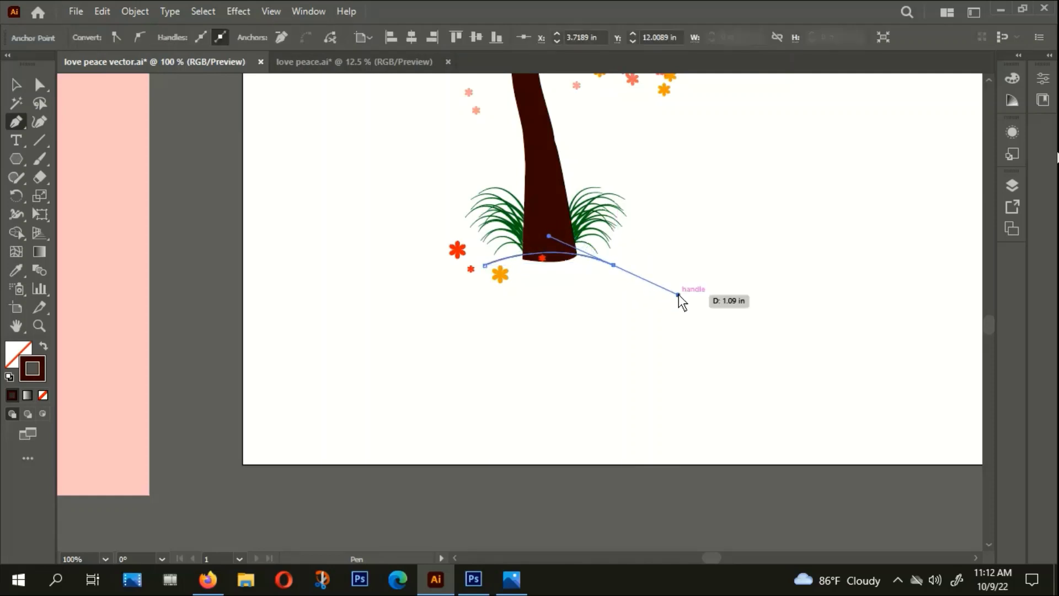
{"action": "left_click", "coordinate": [44, 347]}
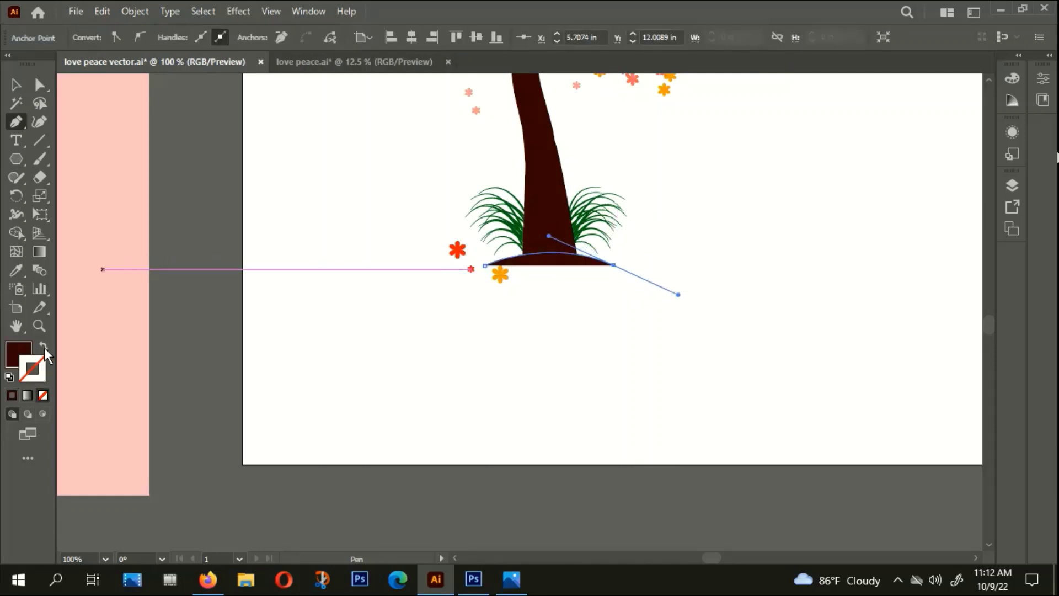
{"action": "left_click", "coordinate": [16, 87]}
{"action": "left_click", "coordinate": [650, 272]}
{"action": "scroll", "coordinate": [577, 285], "scroll_direction": "up", "scroll_amount": 1}
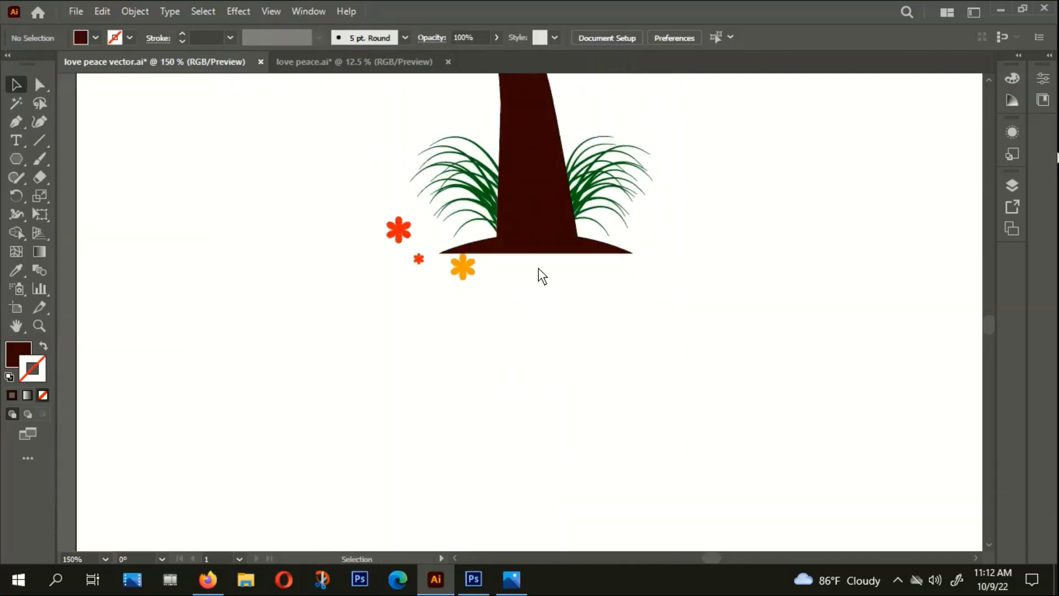
{"action": "left_click_drag", "start_coordinate": [539, 256], "coordinate": [542, 254]}
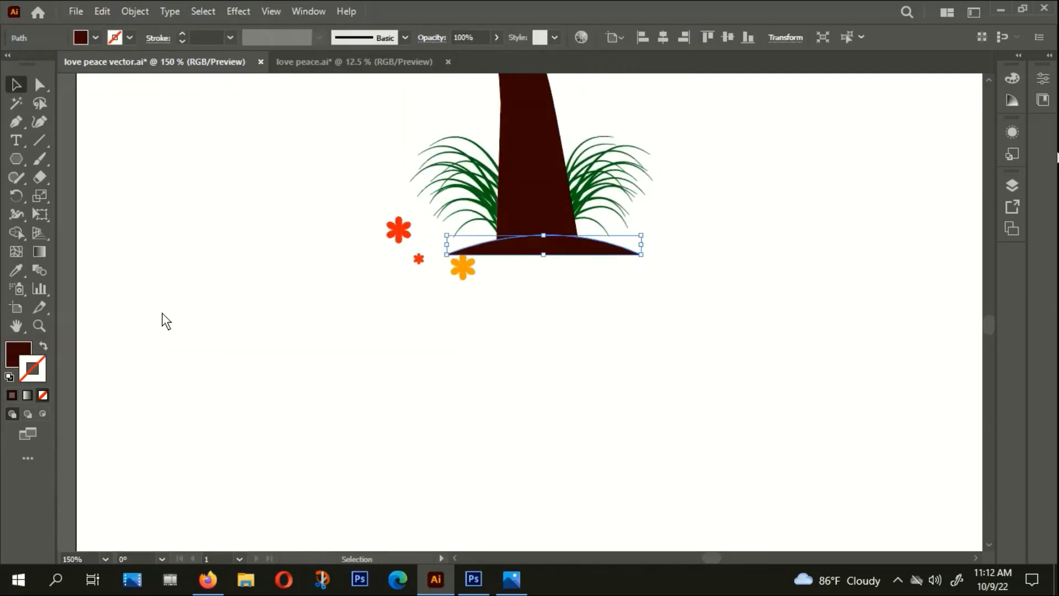
Change the ground mound's fill to lighter brown #9B7046 in the Color Picker
{"action": "double_click", "coordinate": [16, 356]}
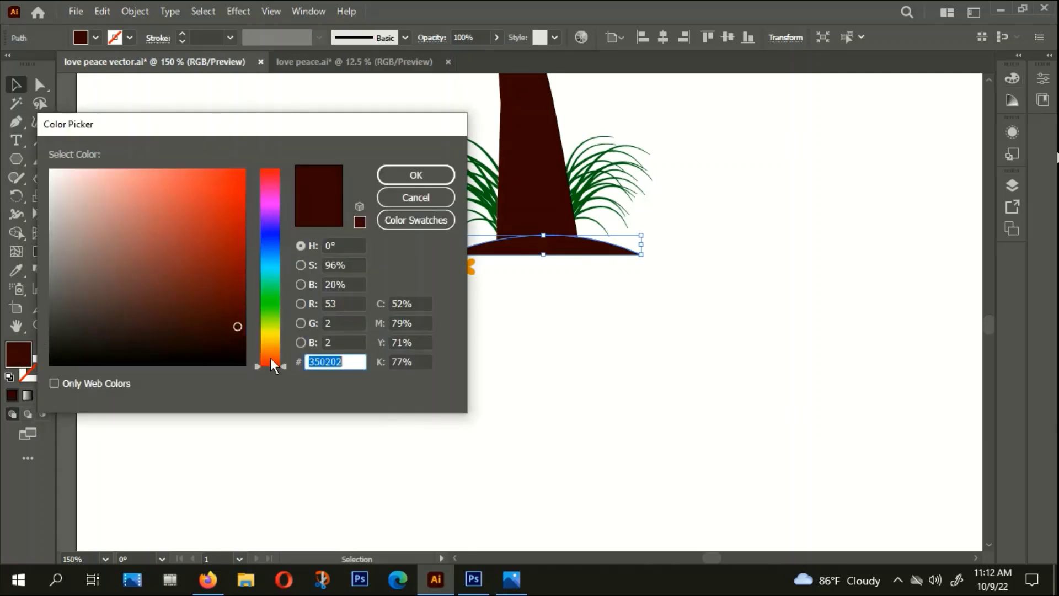
{"action": "left_click_drag", "start_coordinate": [270, 364], "coordinate": [270, 350]}
{"action": "left_click", "coordinate": [156, 277]}
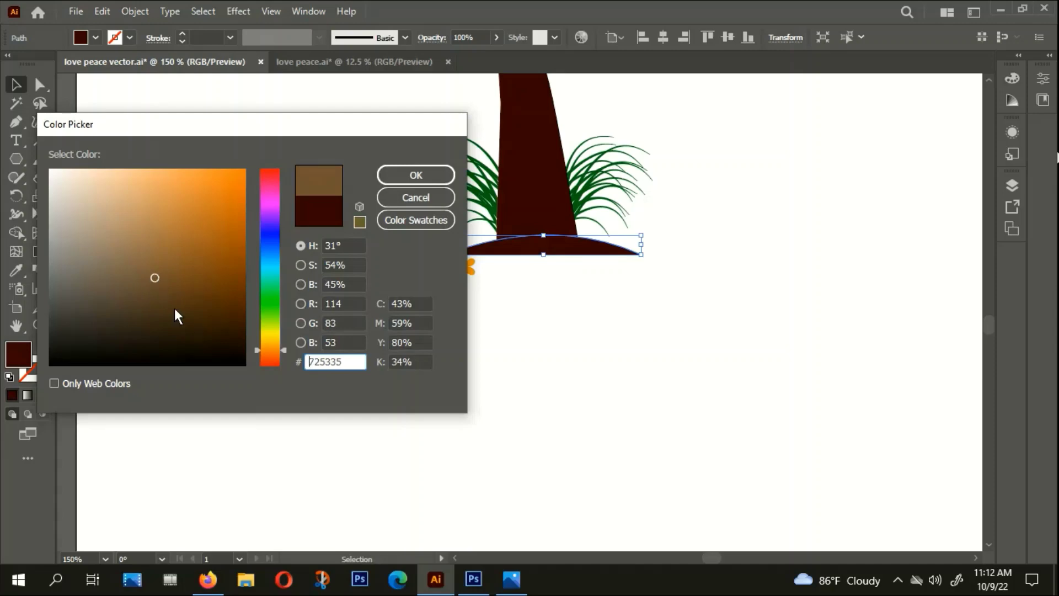
{"action": "left_click", "coordinate": [158, 243]}
{"action": "left_click", "coordinate": [406, 175]}
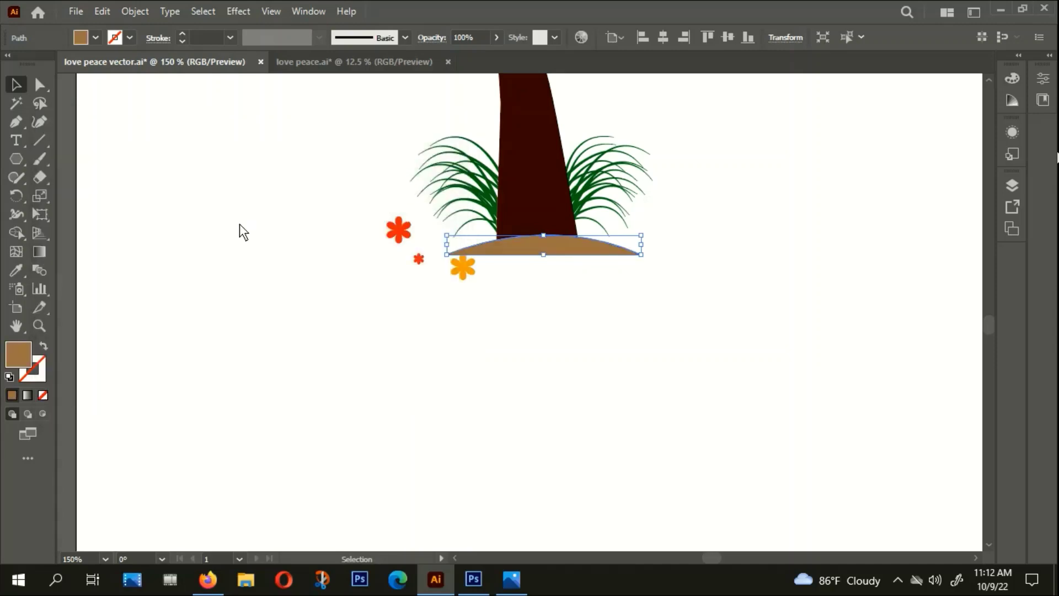
{"action": "left_click", "coordinate": [124, 121]}
Group the blossom tree and scale it down, moving it up the artboard
{"action": "scroll", "coordinate": [230, 232], "scroll_direction": "down", "scroll_amount": 3}
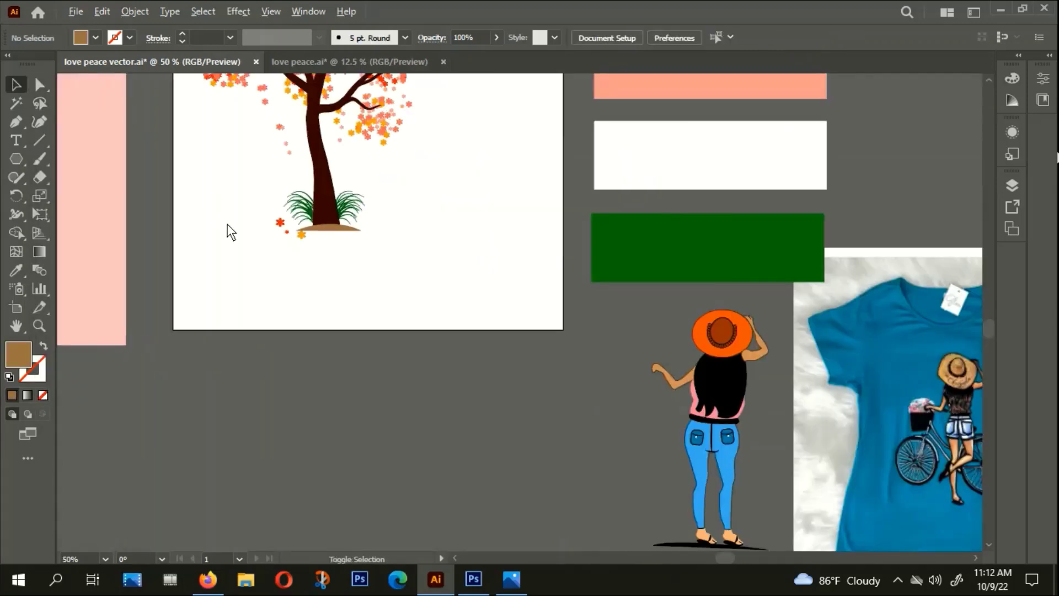
{"action": "scroll", "coordinate": [231, 232], "scroll_direction": "down", "scroll_amount": 2}
{"action": "scroll", "coordinate": [376, 262], "scroll_direction": "up", "scroll_amount": 2}
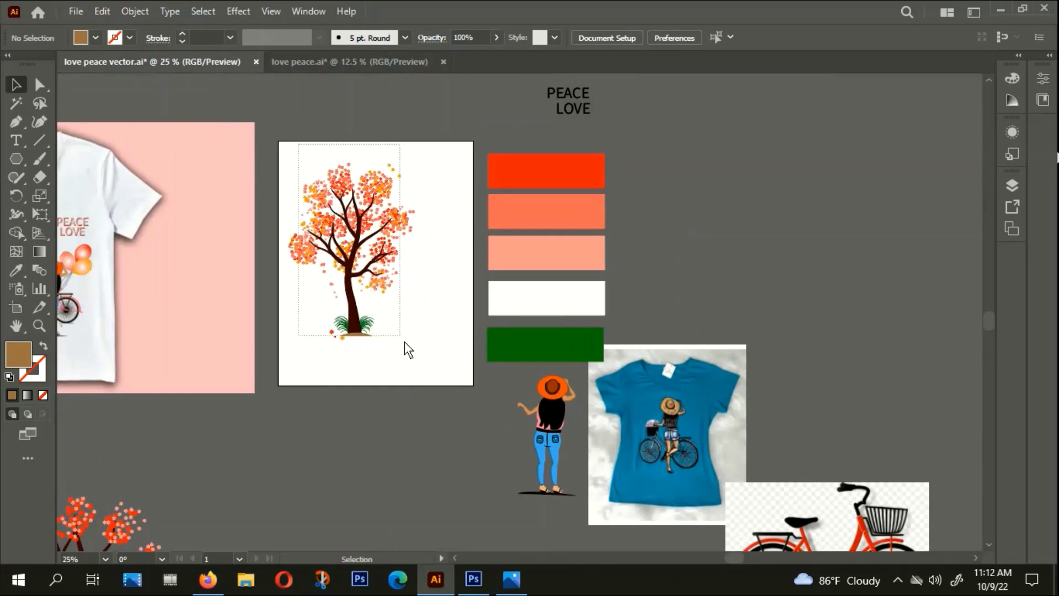
{"action": "right_click", "coordinate": [379, 232]}
{"action": "key", "text": "ctrl+g"}
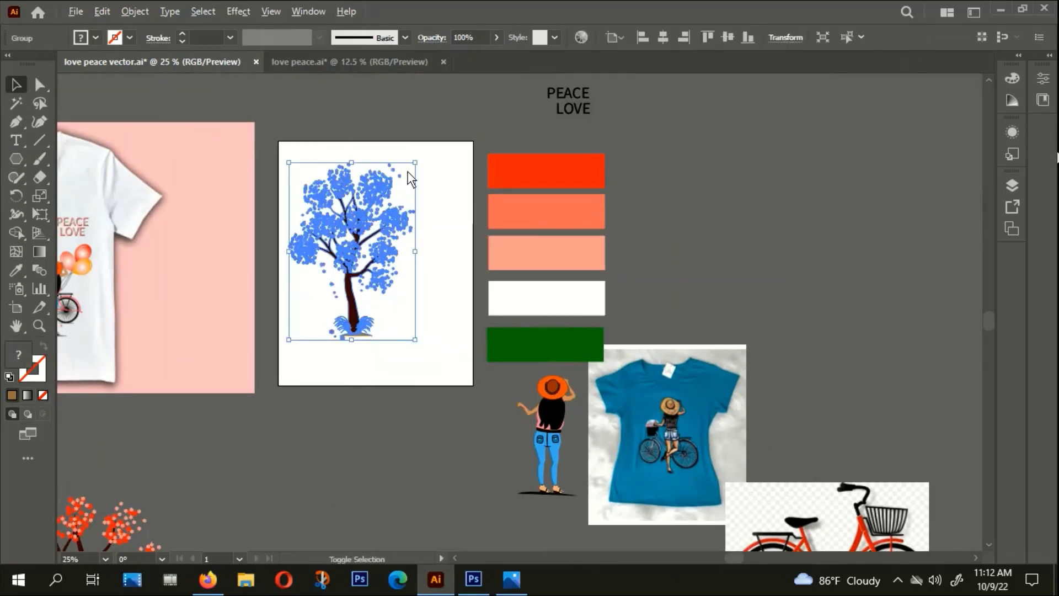
{"action": "mouse_move", "coordinate": [415, 163]}
{"action": "left_mouse_down"}
{"action": "mouse_move", "coordinate": [373, 210]}
{"action": "mouse_move", "coordinate": [376, 291]}
{"action": "left_mouse_up"}
{"action": "scroll", "coordinate": [386, 298], "scroll_direction": "down", "scroll_amount": 1}
{"action": "left_click", "coordinate": [400, 389]}
Duplicate the bicycle image, placing the copy above the original
{"action": "left_click_drag", "start_coordinate": [399, 388], "coordinate": [428, 267]}
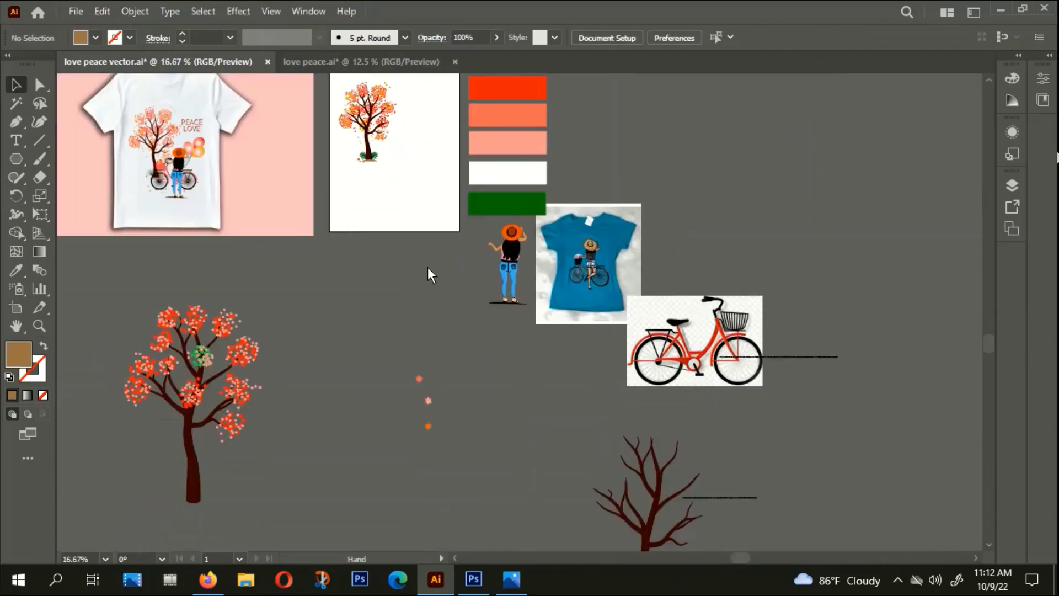
{"action": "left_click", "coordinate": [736, 357]}
{"action": "left_click", "coordinate": [786, 356]}
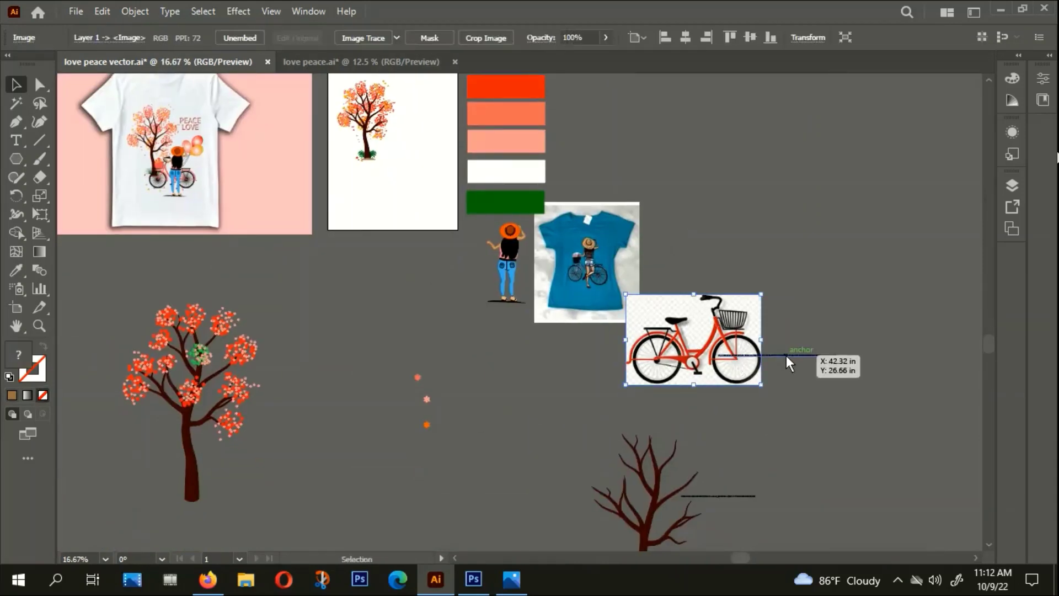
{"action": "scroll", "coordinate": [785, 385], "scroll_direction": "down", "scroll_amount": 2}
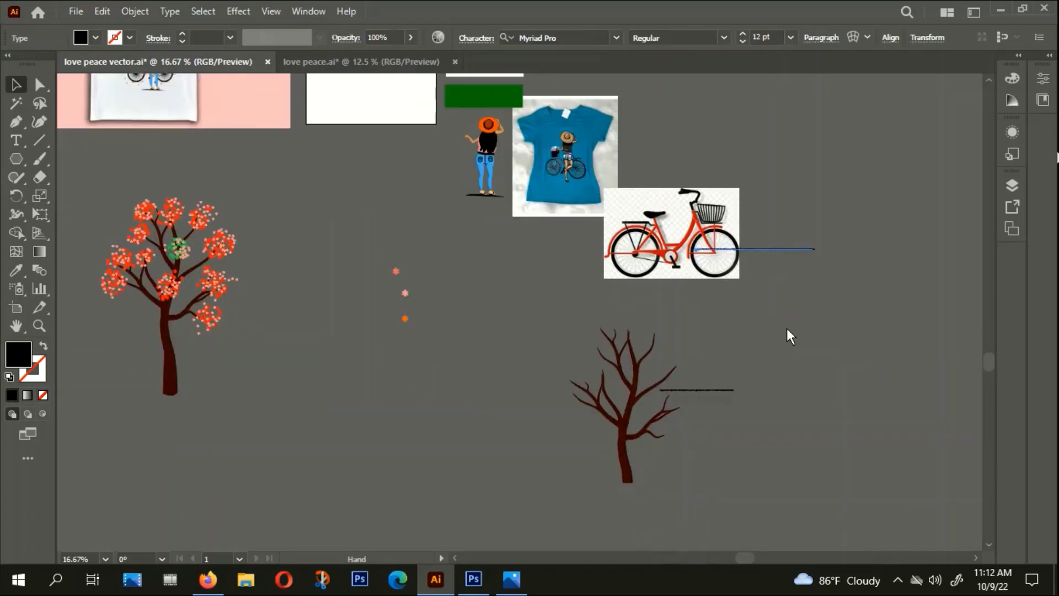
{"action": "left_click", "coordinate": [614, 445]}
{"action": "left_click", "coordinate": [740, 318]}
{"action": "left_click", "coordinate": [698, 259]}
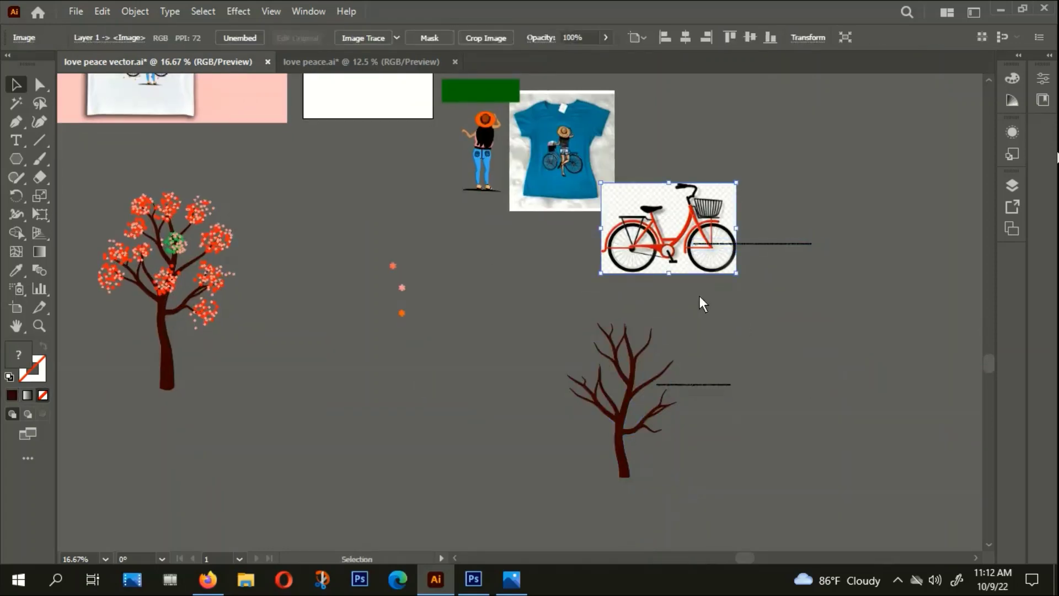
{"action": "scroll", "coordinate": [734, 387], "scroll_direction": "up", "scroll_amount": 3}
{"action": "left_click_drag", "start_coordinate": [718, 398], "coordinate": [703, 168]}
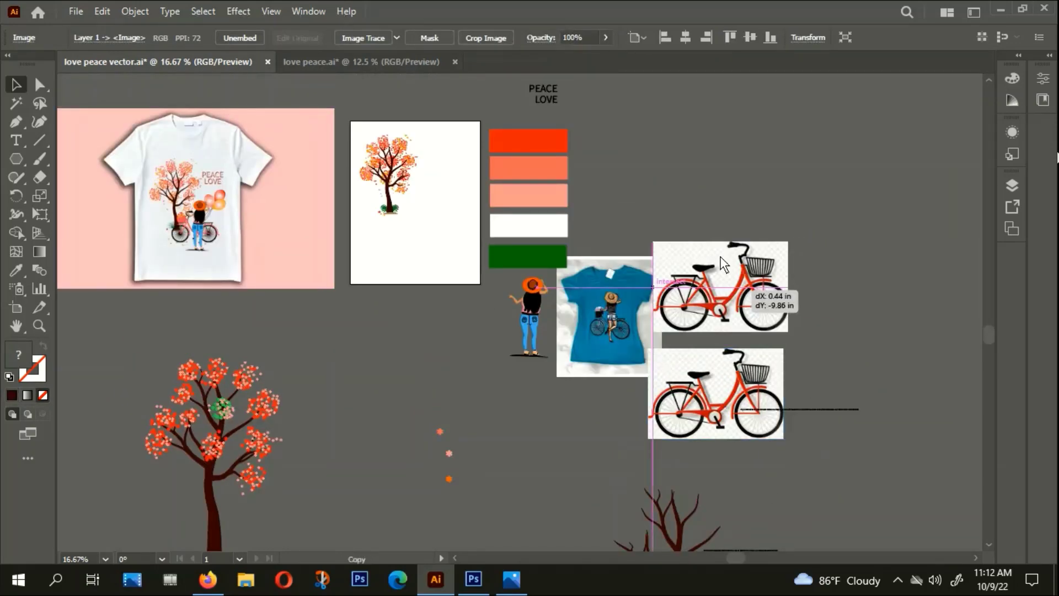
Image Trace the bicycle copy with 3 Colors, then expand and ungroup it
{"action": "scroll", "coordinate": [693, 350], "scroll_direction": "up", "scroll_amount": 2}
{"action": "scroll", "coordinate": [693, 350], "scroll_direction": "up", "scroll_amount": 2}
{"action": "scroll", "coordinate": [658, 292], "scroll_direction": "up", "scroll_amount": 2}
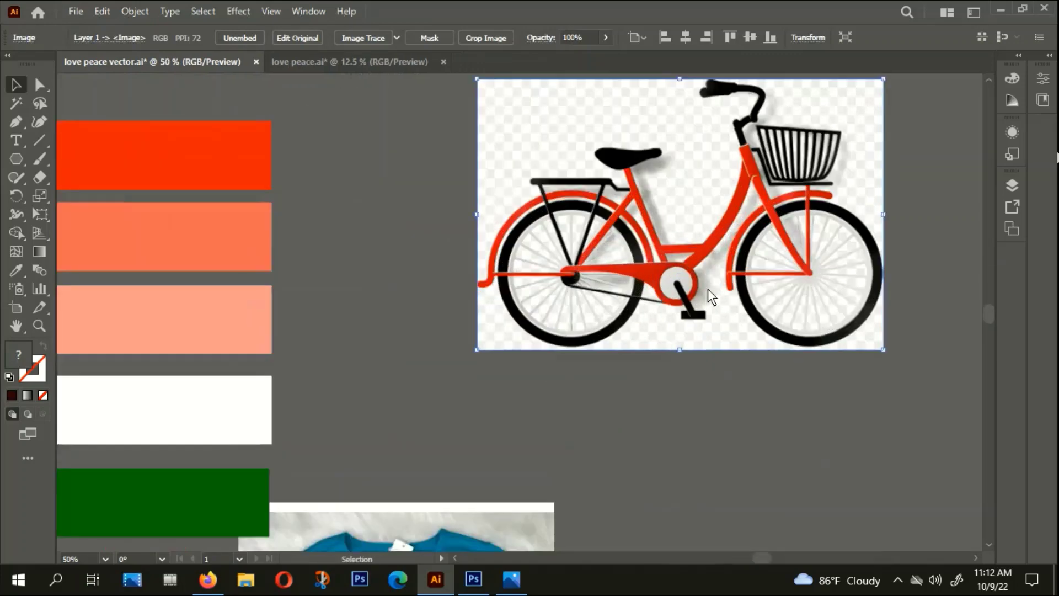
{"action": "scroll", "coordinate": [660, 291], "scroll_direction": "up", "scroll_amount": 1}
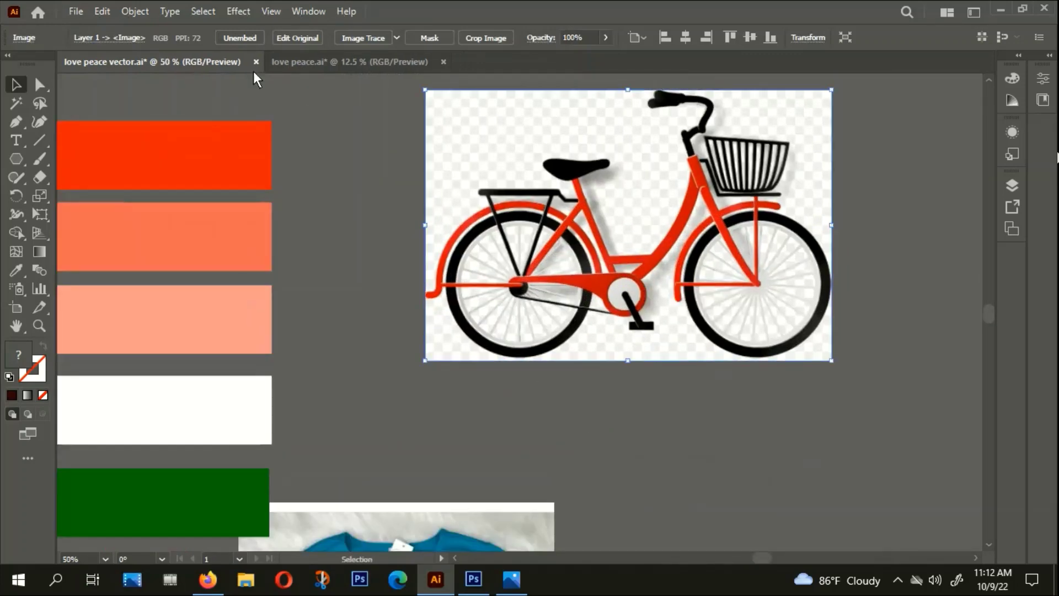
{"action": "left_click", "coordinate": [396, 38]}
{"action": "left_click", "coordinate": [436, 129]}
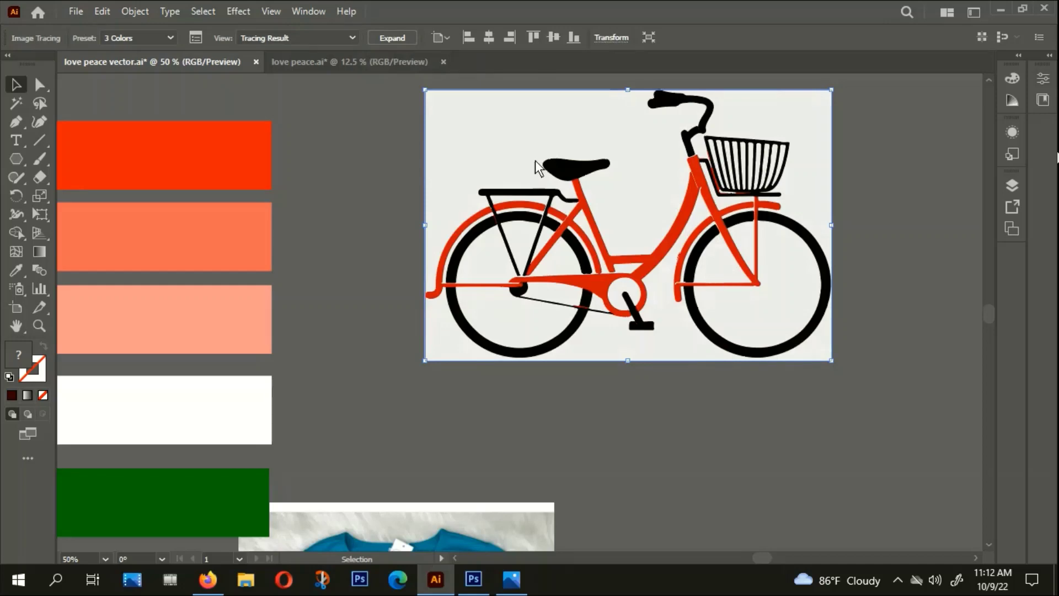
{"action": "left_click", "coordinate": [392, 37]}
{"action": "right_click", "coordinate": [520, 237]}
{"action": "left_click", "coordinate": [569, 365]}
{"action": "left_click", "coordinate": [684, 463]}
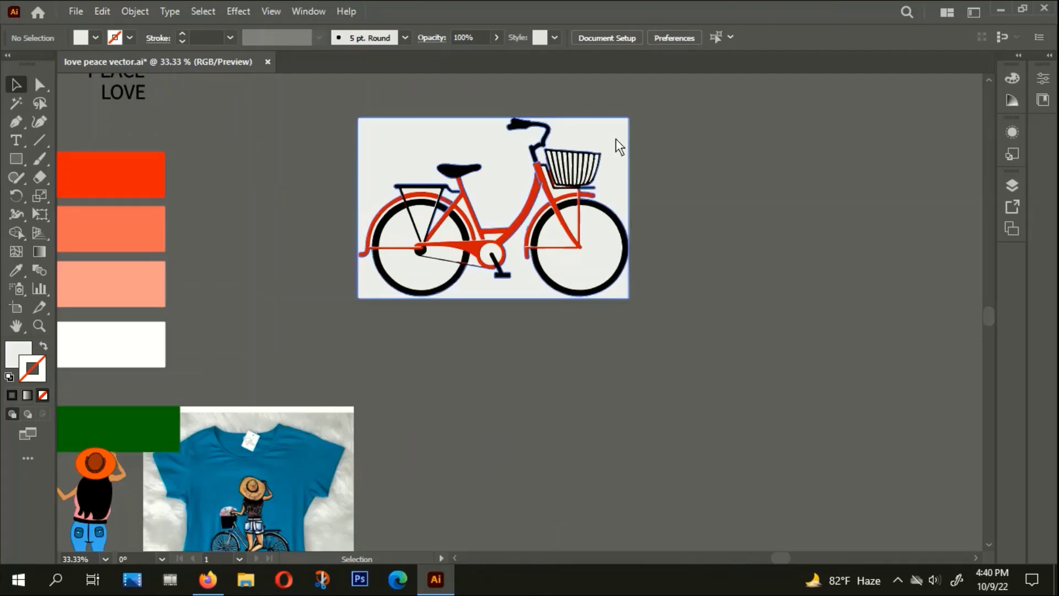
Delete the traced bicycle's white background, rear-wheel fill and white frame panel
{"action": "scroll", "coordinate": [462, 174], "scroll_direction": "up", "scroll_amount": 1}
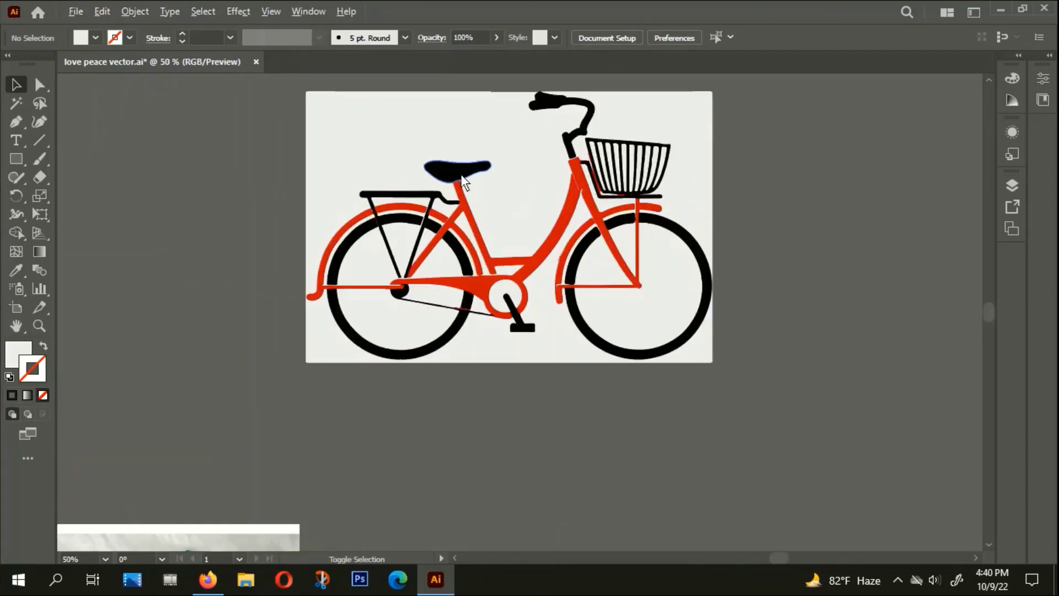
{"action": "scroll", "coordinate": [730, 301], "scroll_direction": "up", "scroll_amount": 1}
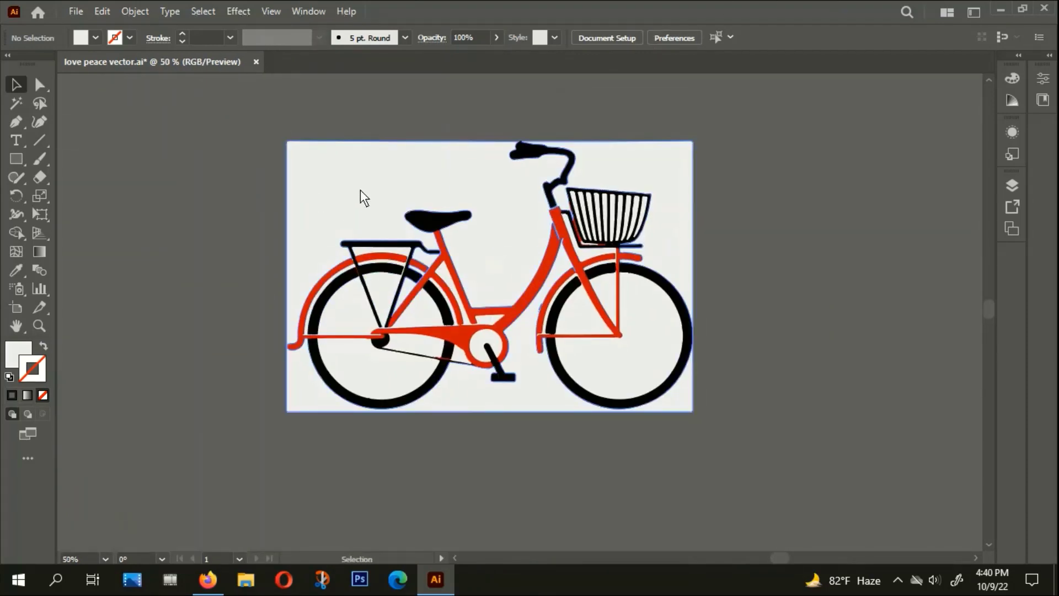
{"action": "left_click", "coordinate": [332, 172]}
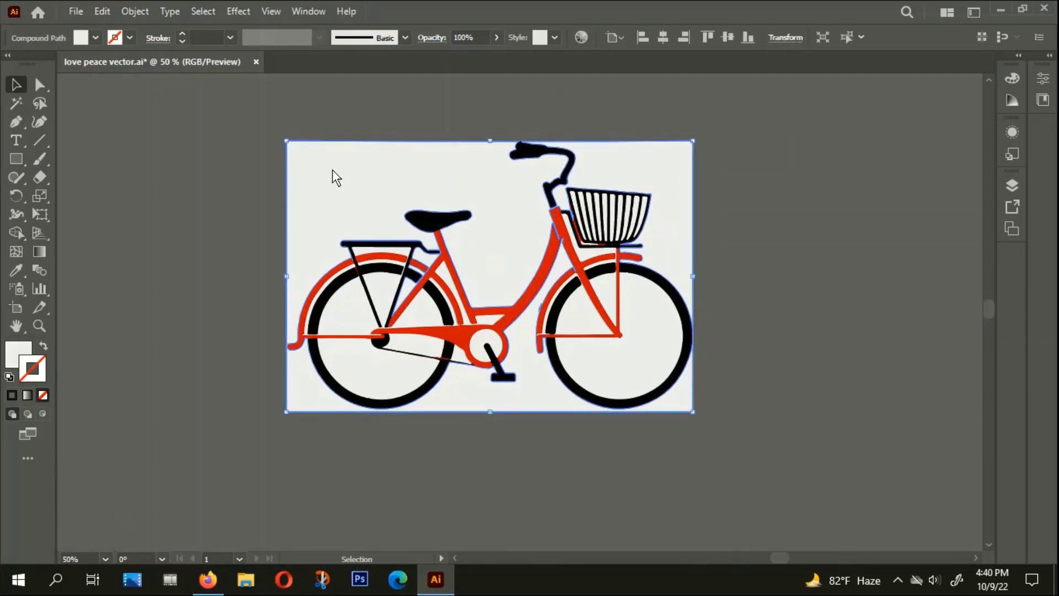
{"action": "key", "text": "Delete"}
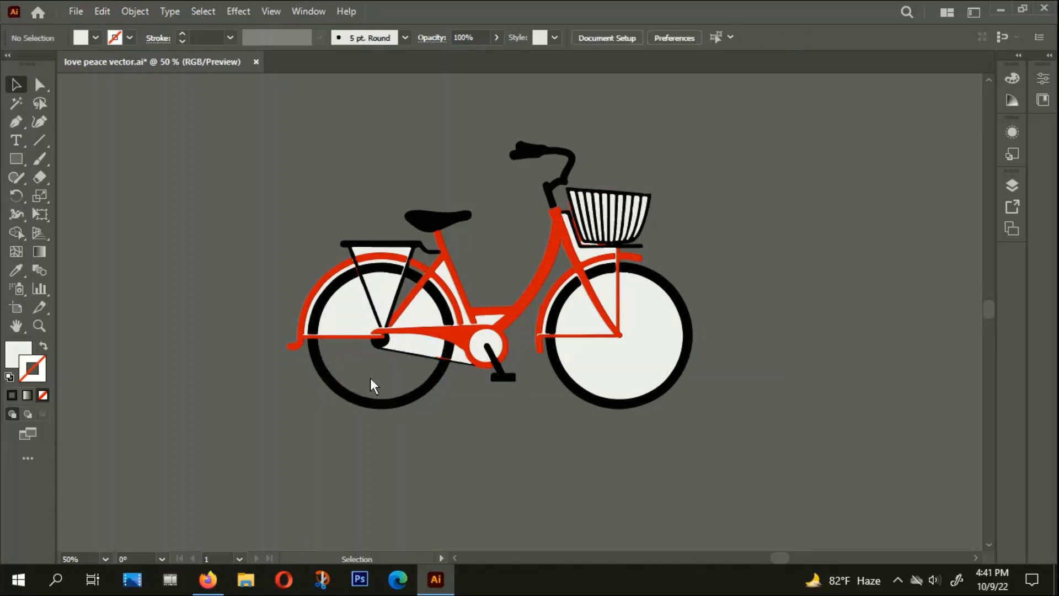
{"action": "left_click", "coordinate": [364, 326]}
{"action": "key", "text": "Delete"}
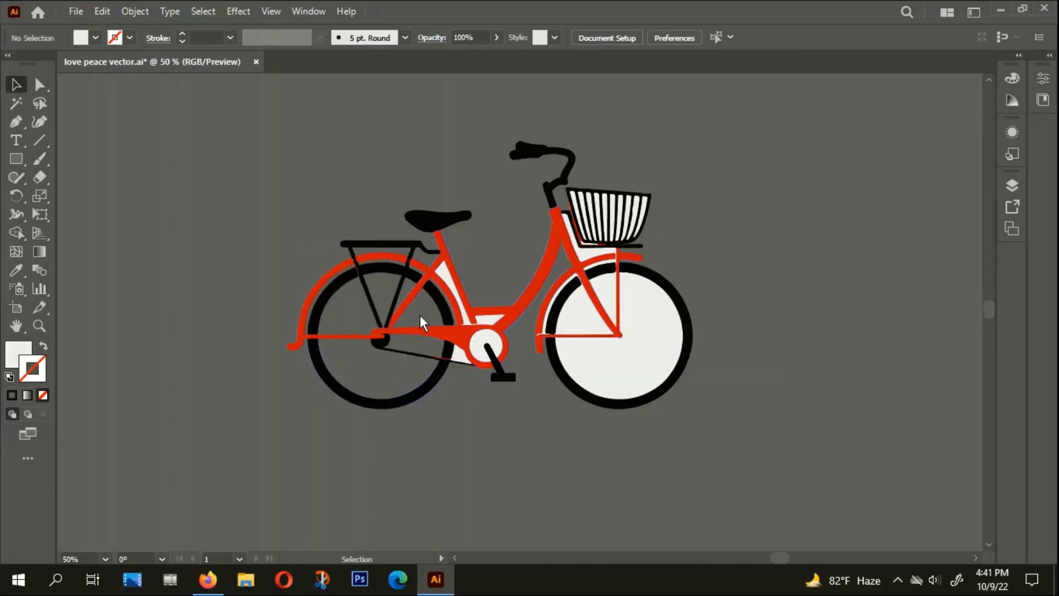
{"action": "left_click", "coordinate": [453, 284]}
{"action": "key", "text": "Delete"}
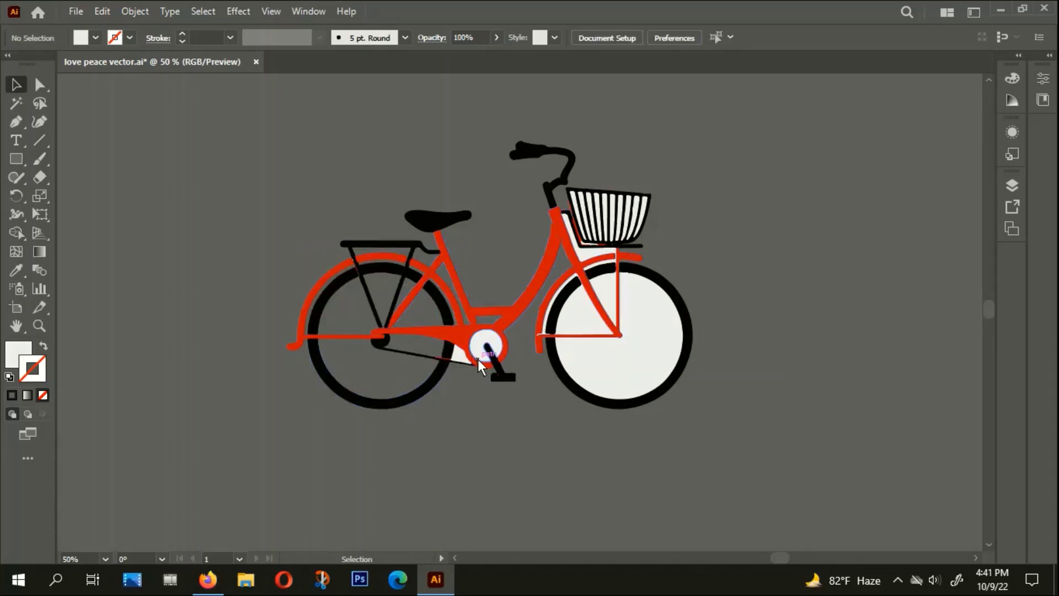
Delete the white fills of the chainring, front wheel and both front fender pieces
{"action": "left_click", "coordinate": [477, 355]}
{"action": "key", "text": "Delete"}
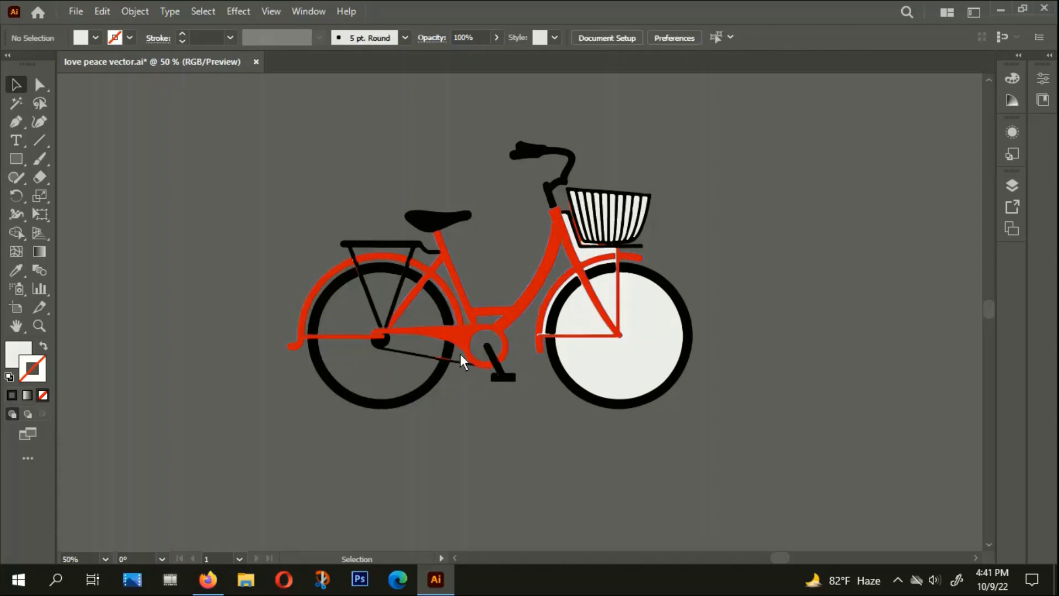
{"action": "left_click", "coordinate": [615, 367]}
{"action": "key", "text": "Delete"}
{"action": "left_click", "coordinate": [572, 320]}
{"action": "key", "text": "Delete"}
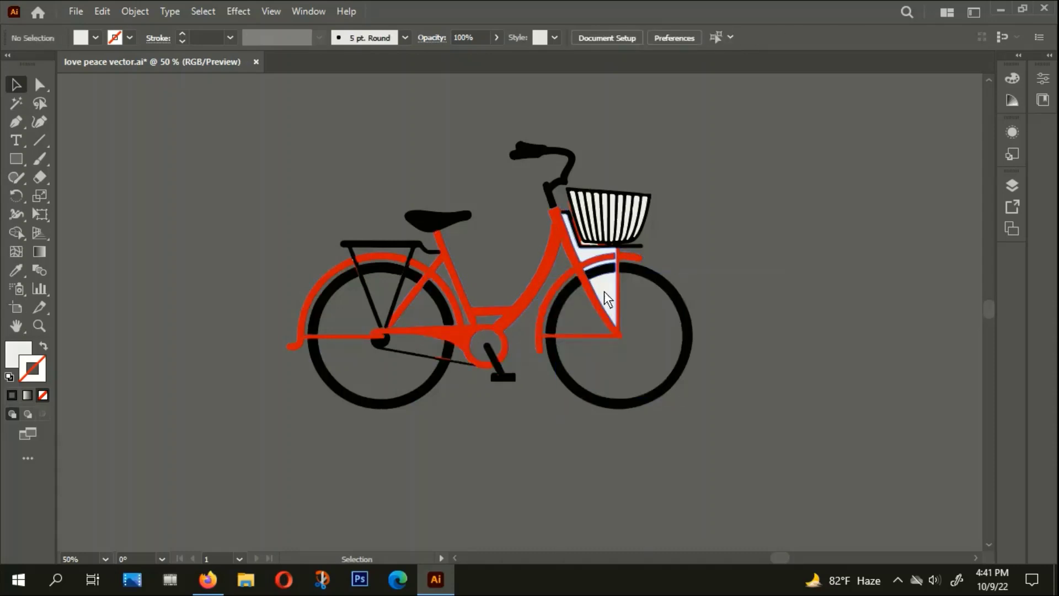
{"action": "left_click", "coordinate": [604, 287]}
{"action": "key", "text": "Delete"}
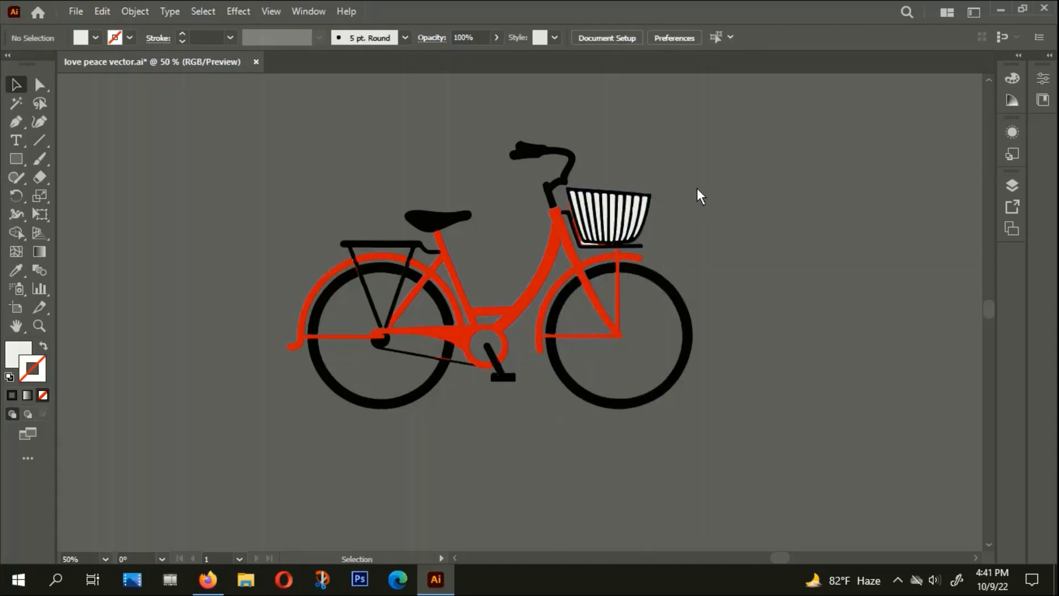
Zoom in on the basket base and erase the stray red sliver beneath it
{"action": "scroll", "coordinate": [635, 192], "scroll_direction": "up", "scroll_amount": 1}
{"action": "scroll", "coordinate": [575, 178], "scroll_direction": "up", "scroll_amount": 3}
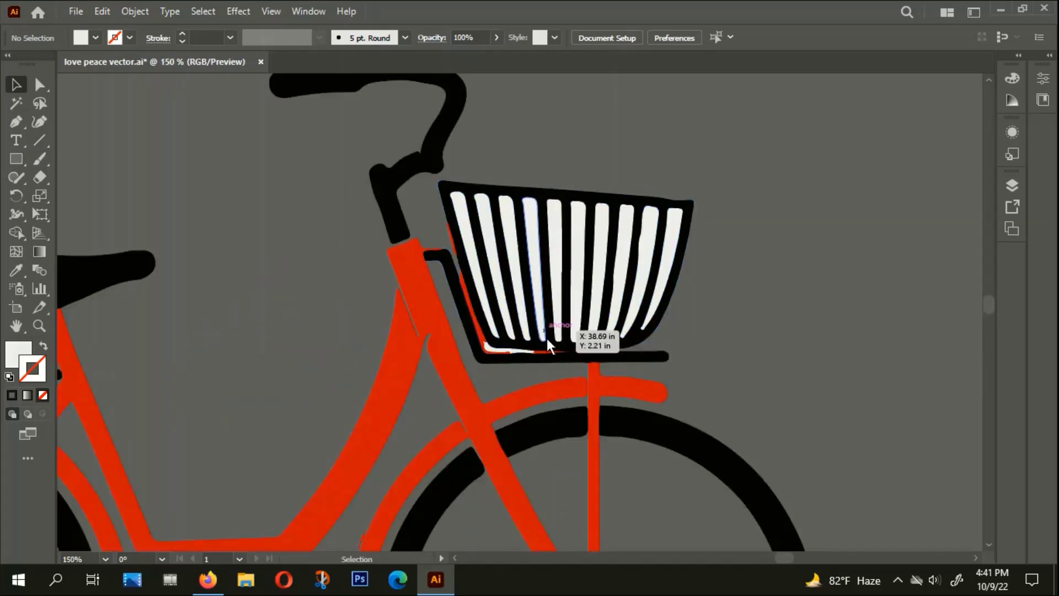
{"action": "scroll", "coordinate": [552, 353], "scroll_direction": "up", "scroll_amount": 2}
{"action": "scroll", "coordinate": [562, 372], "scroll_direction": "up", "scroll_amount": 2}
{"action": "scroll", "coordinate": [630, 409], "scroll_direction": "up", "scroll_amount": 1}
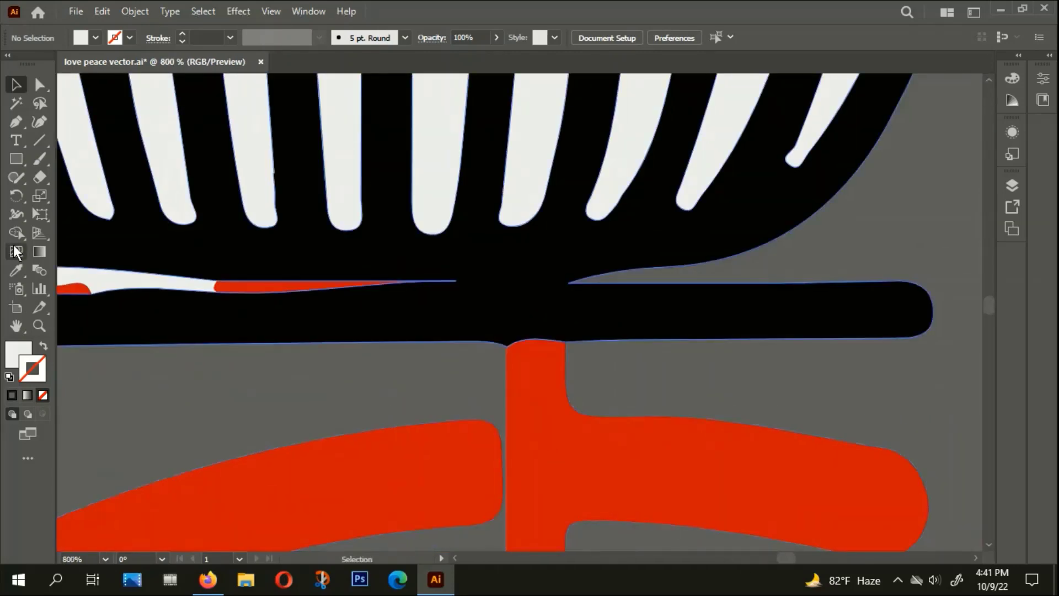
{"action": "left_click", "coordinate": [39, 182]}
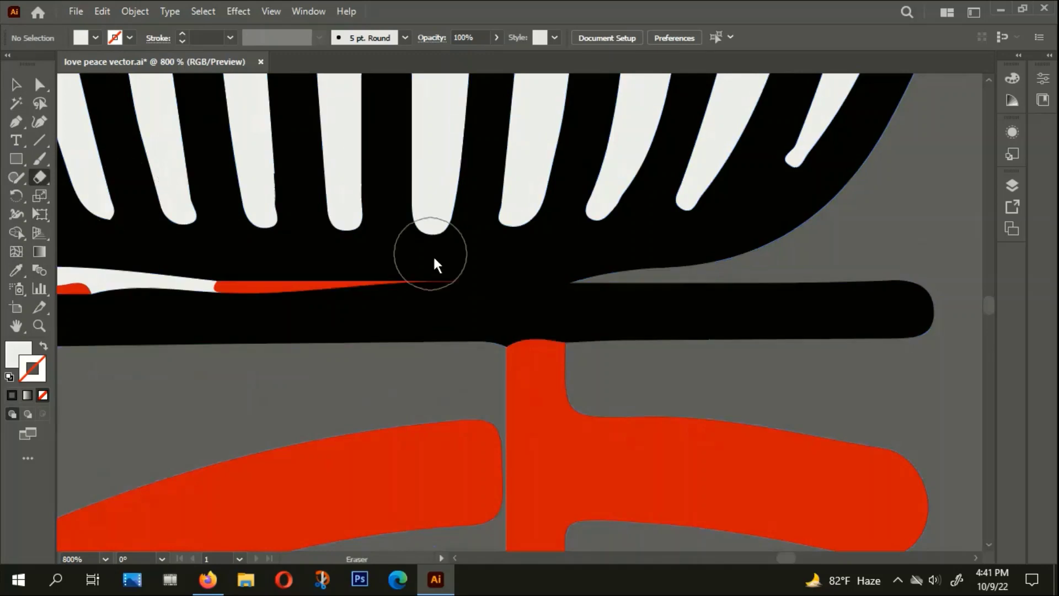
{"action": "scroll", "coordinate": [433, 254], "scroll_direction": "up", "scroll_amount": 1}
{"action": "left_click_drag", "start_coordinate": [392, 239], "coordinate": [523, 236]}
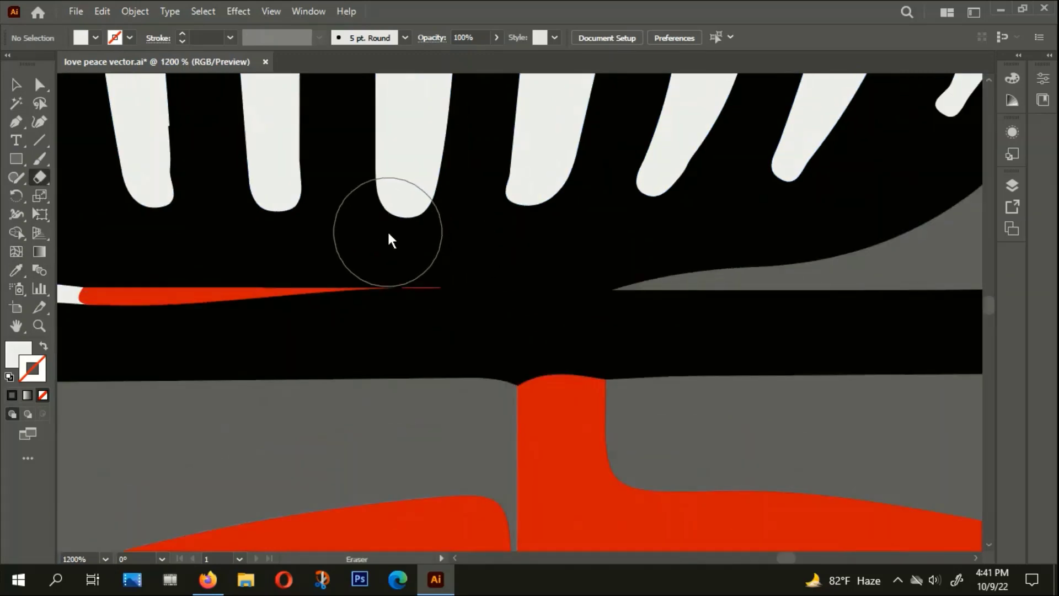
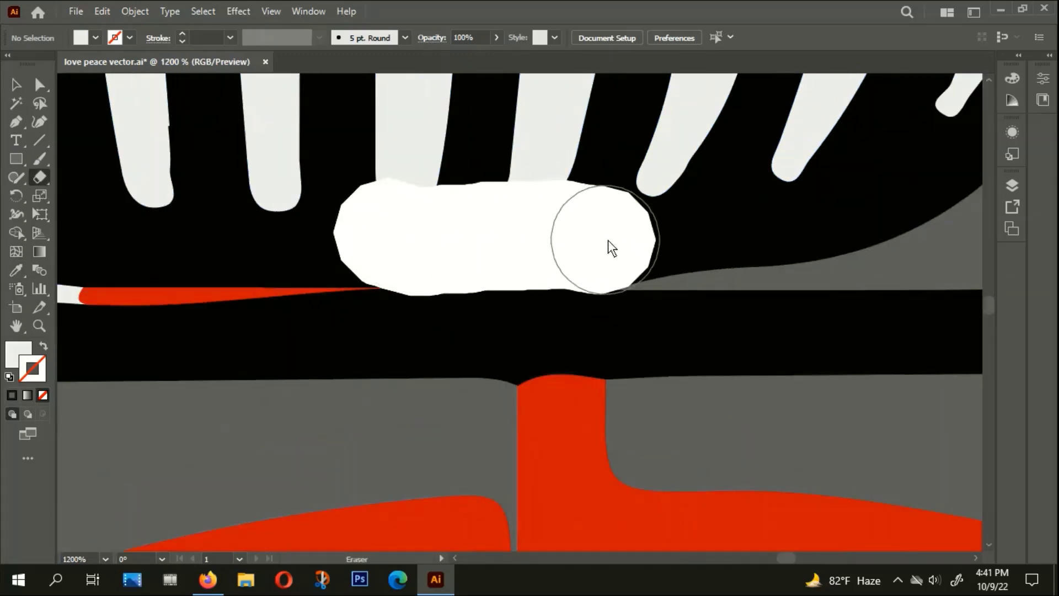
Finish erasing the white basket shape, then marquee-select the old basket and delete it
{"action": "left_click_drag", "start_coordinate": [523, 236], "coordinate": [662, 231]}
{"action": "scroll", "coordinate": [678, 226], "scroll_direction": "down", "scroll_amount": 2}
{"action": "scroll", "coordinate": [674, 228], "scroll_direction": "down", "scroll_amount": 3}
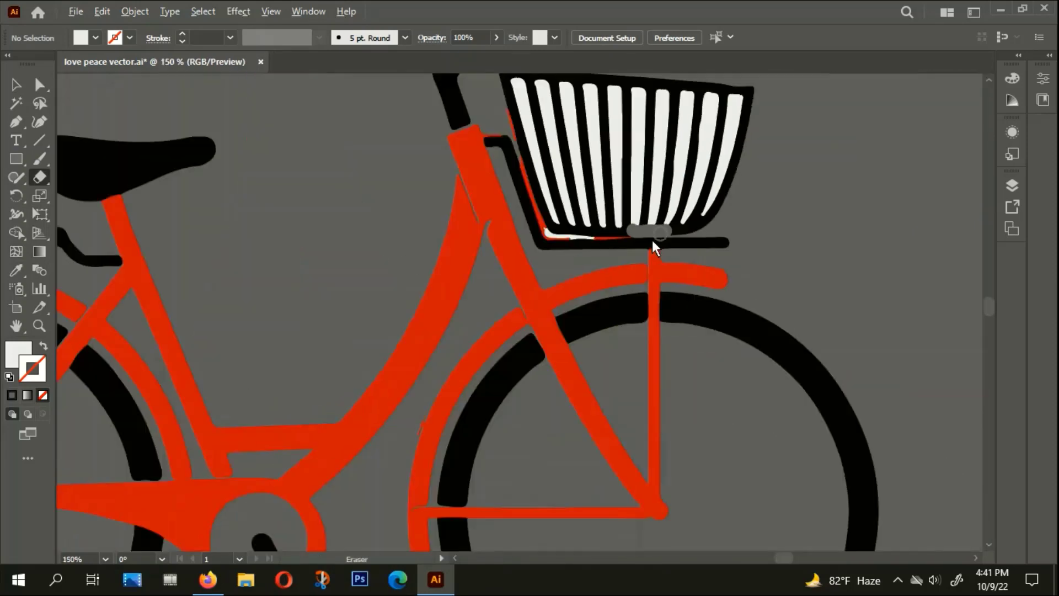
{"action": "left_click", "coordinate": [16, 84]}
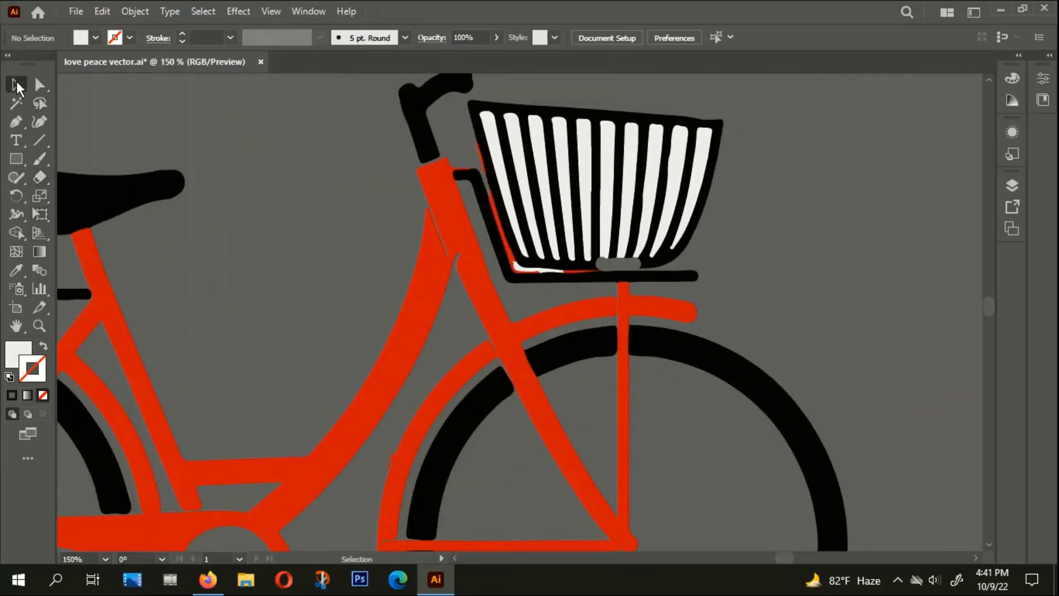
{"action": "left_click_drag", "start_coordinate": [611, 156], "coordinate": [730, 194]}
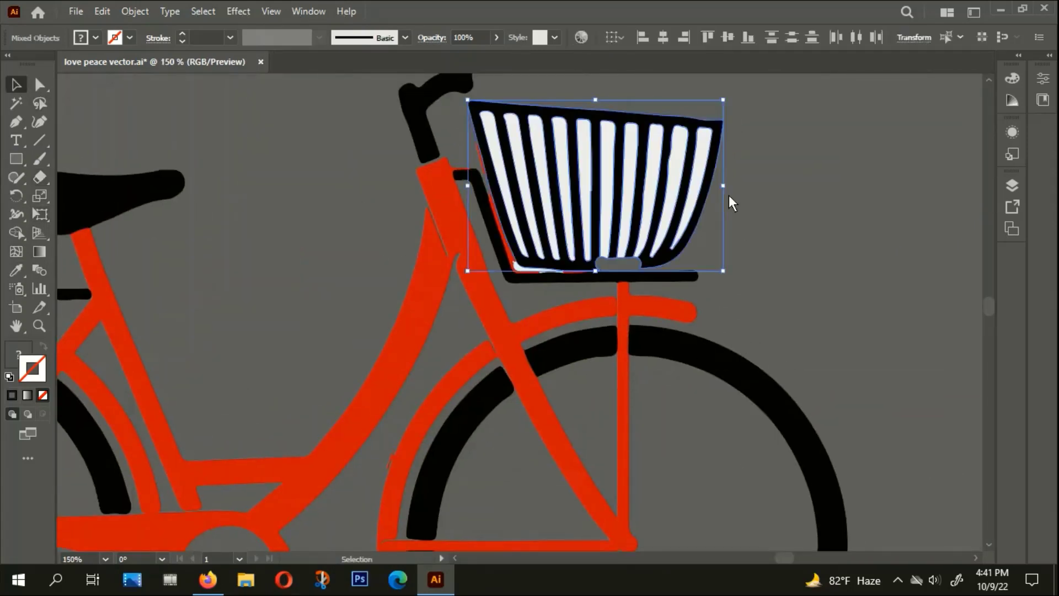
{"action": "key", "text": "Delete"}
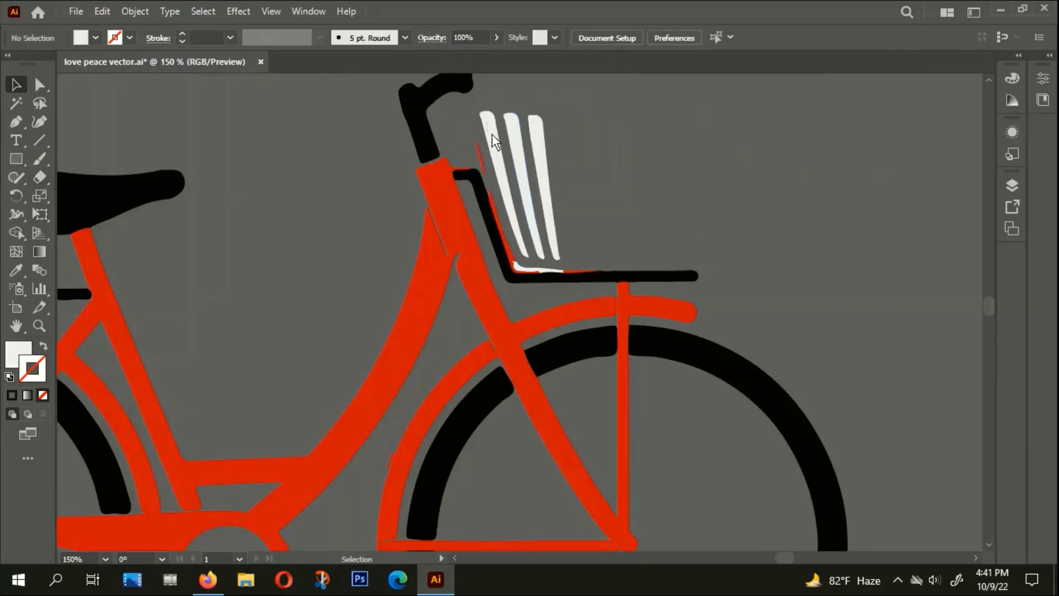
Delete the leftover white stripes, thin red path and stray paths on the rack
{"action": "left_click", "coordinate": [540, 146]}
{"action": "key", "text": "Delete"}
{"action": "left_click", "coordinate": [497, 212]}
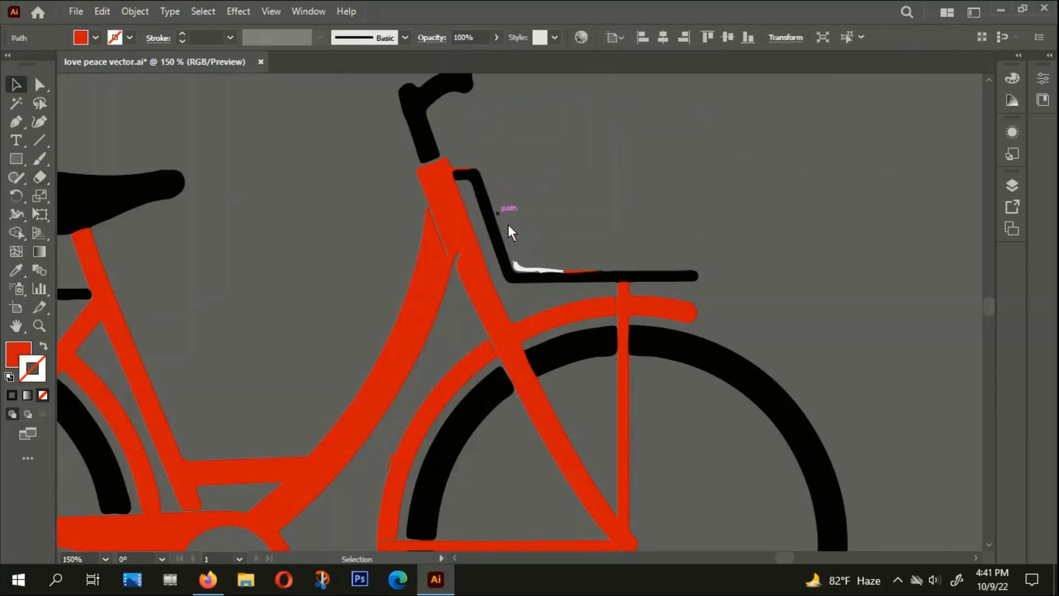
{"action": "key", "text": "Delete"}
{"action": "left_click", "coordinate": [531, 268]}
{"action": "key", "text": "Delete"}
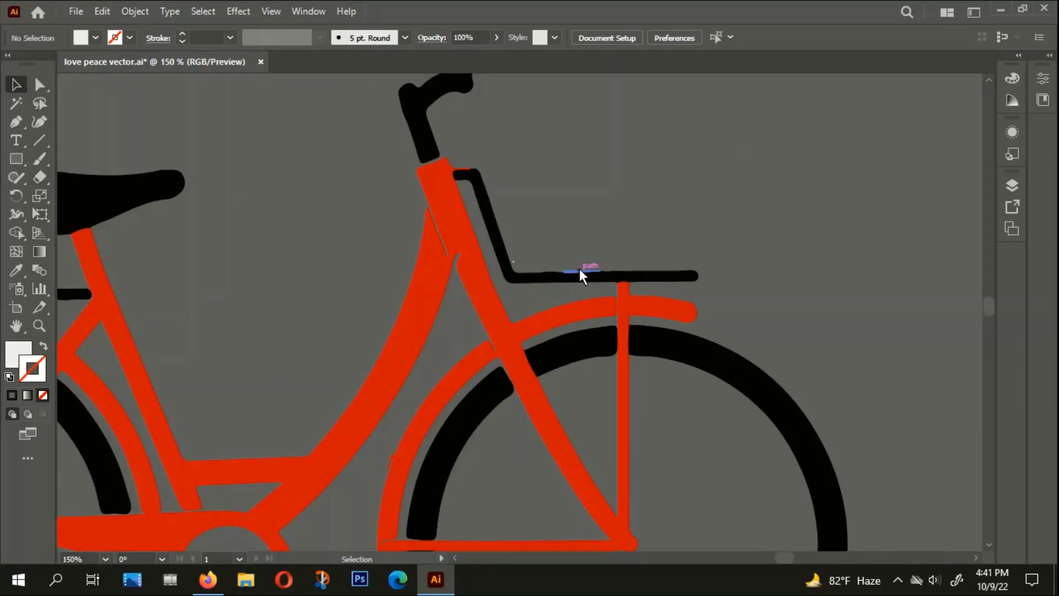
{"action": "left_click", "coordinate": [580, 270]}
{"action": "key", "text": "Delete"}
{"action": "scroll", "coordinate": [554, 180], "scroll_direction": "down", "scroll_amount": 2}
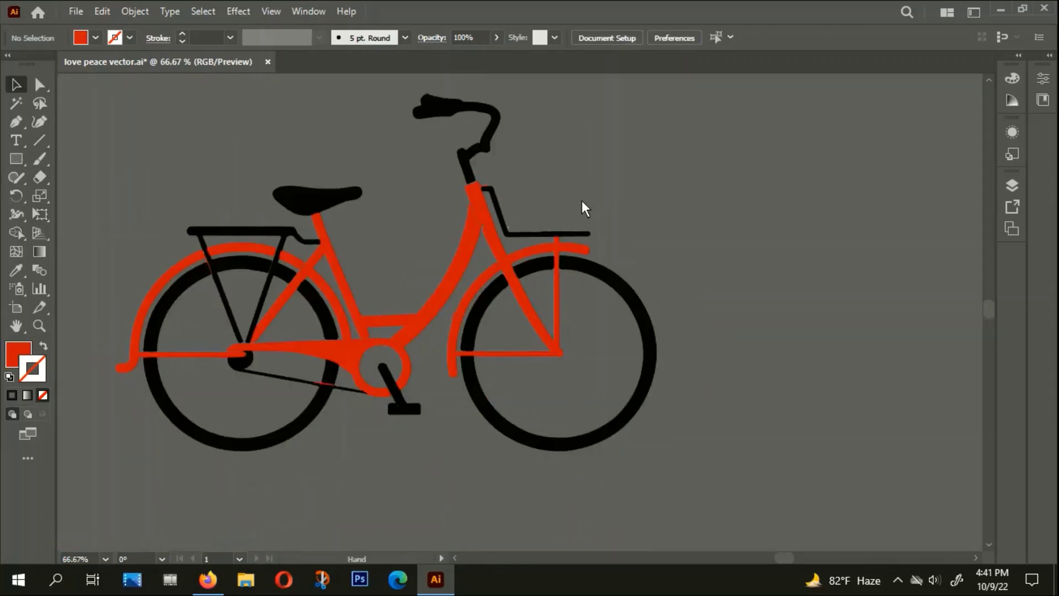
Draw a flat red ellipse just above the front rack
{"action": "left_click_drag", "start_coordinate": [16, 159], "coordinate": [83, 196]}
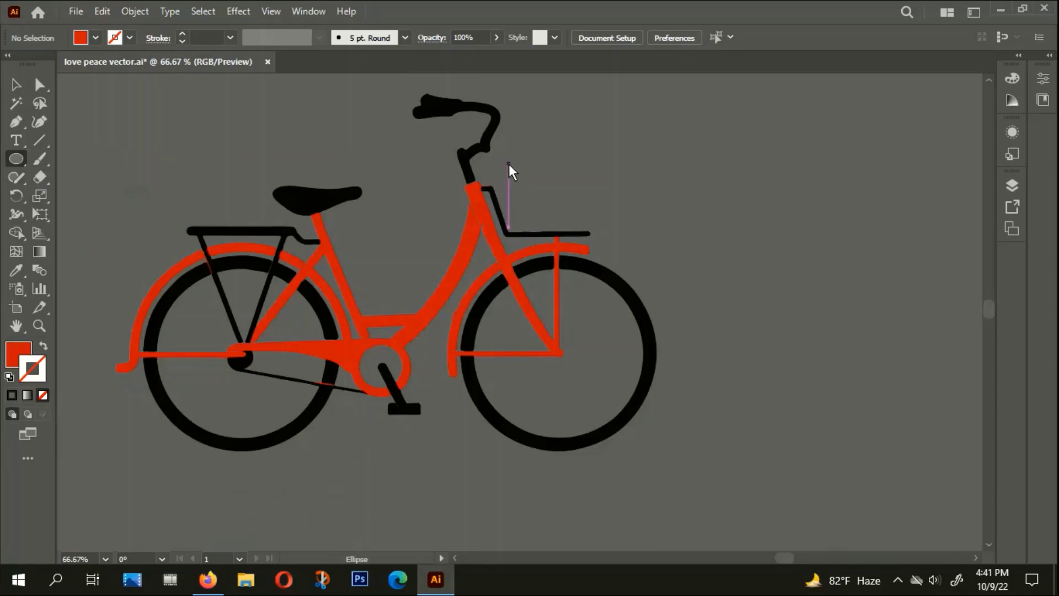
{"action": "mouse_move", "coordinate": [509, 164]}
{"action": "left_mouse_down"}
{"action": "mouse_move", "coordinate": [627, 177]}
{"action": "mouse_move", "coordinate": [559, 156]}
{"action": "left_mouse_up"}
{"action": "left_click", "coordinate": [16, 84]}
{"action": "scroll", "coordinate": [574, 190], "scroll_direction": "up", "scroll_amount": 1}
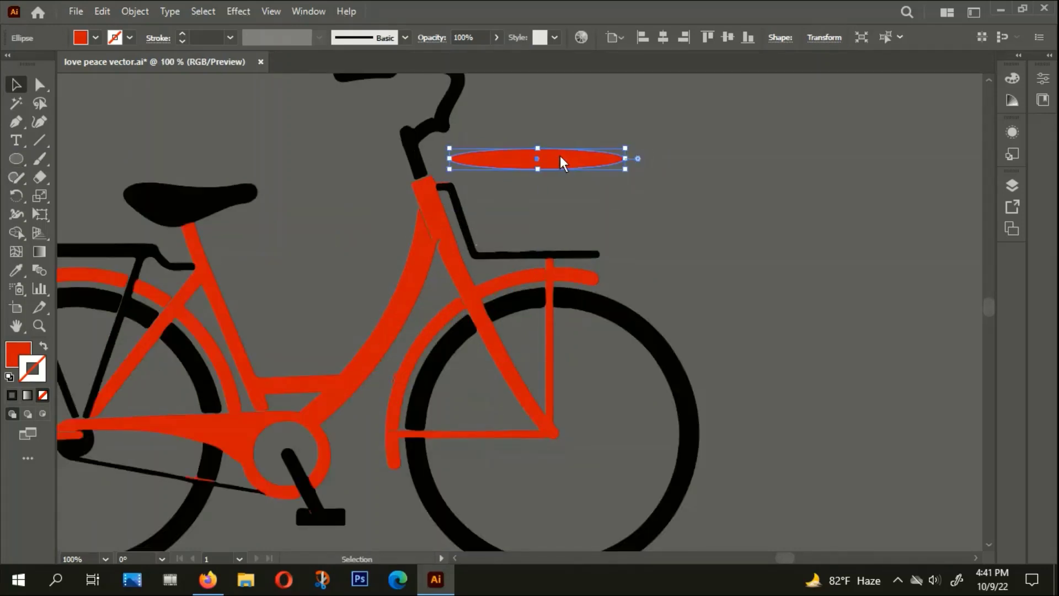
{"action": "left_click", "coordinate": [586, 196]}
Resize the red ellipse from its corner so it lines up over the rack
{"action": "left_click", "coordinate": [18, 124]}
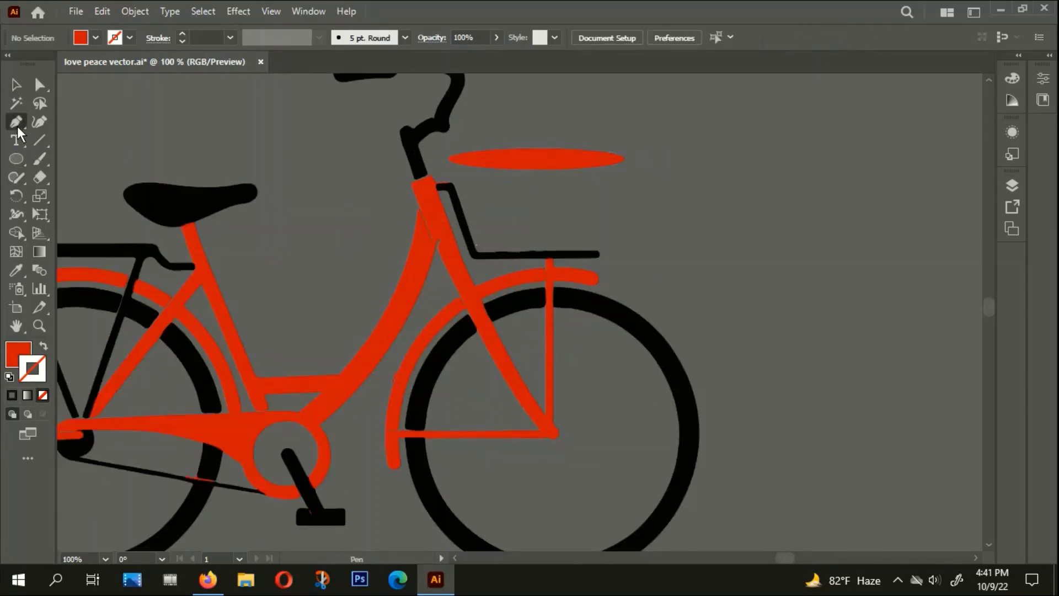
{"action": "left_click", "coordinate": [624, 160]}
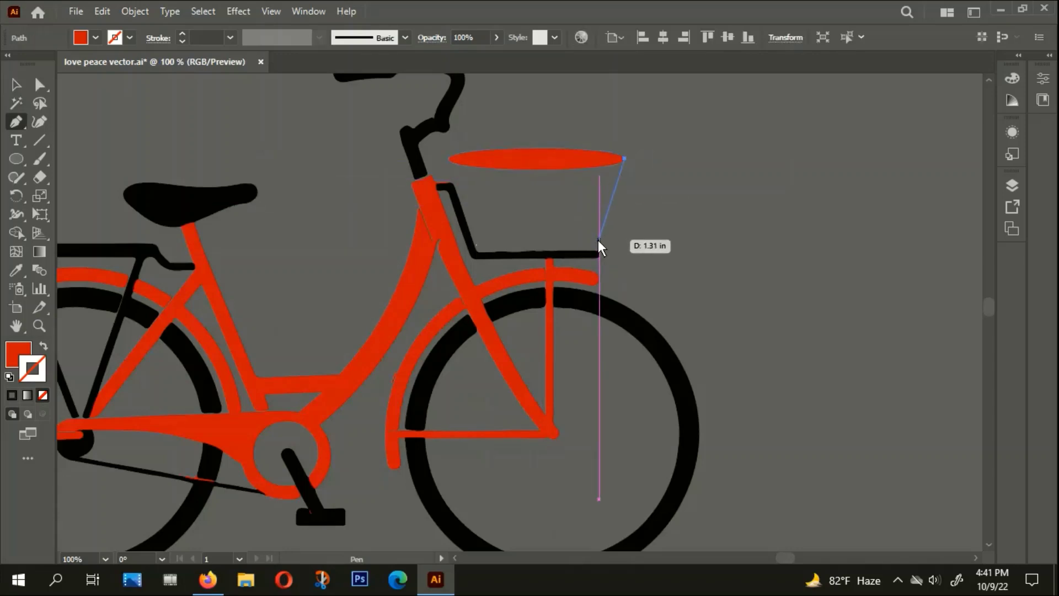
{"action": "key", "text": "ctrl+z"}
{"action": "left_click", "coordinate": [15, 84]}
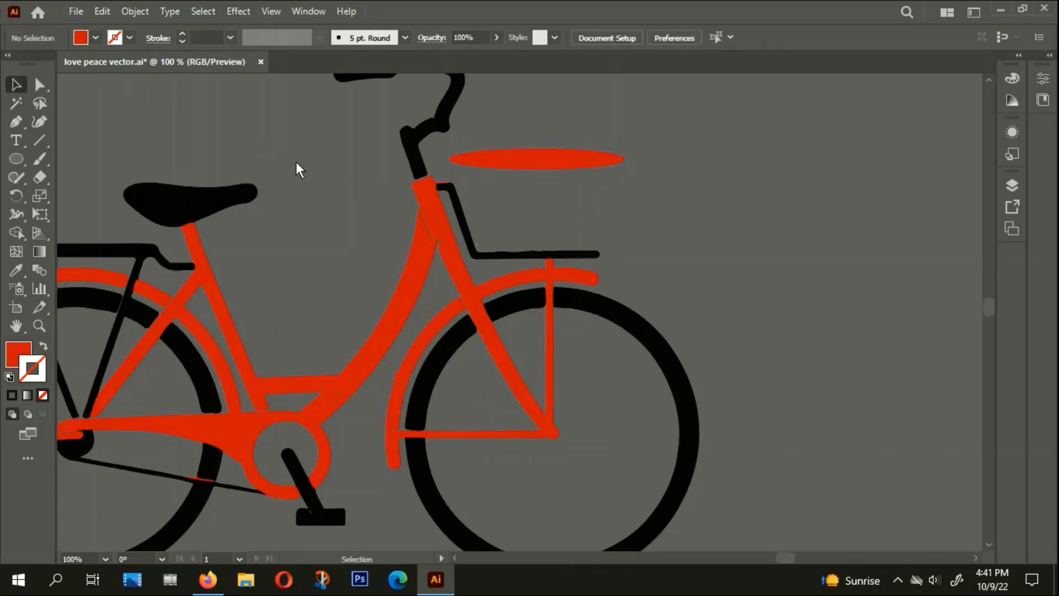
{"action": "left_click", "coordinate": [517, 164]}
{"action": "scroll", "coordinate": [698, 177], "scroll_direction": "up", "scroll_amount": 1}
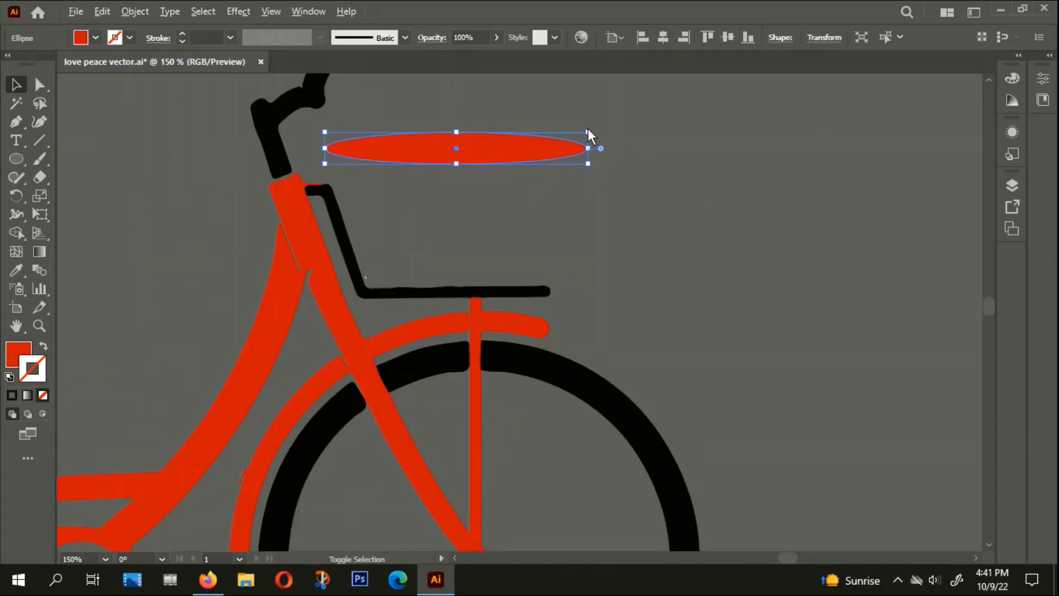
{"action": "left_click_drag", "start_coordinate": [586, 131], "coordinate": [552, 151]}
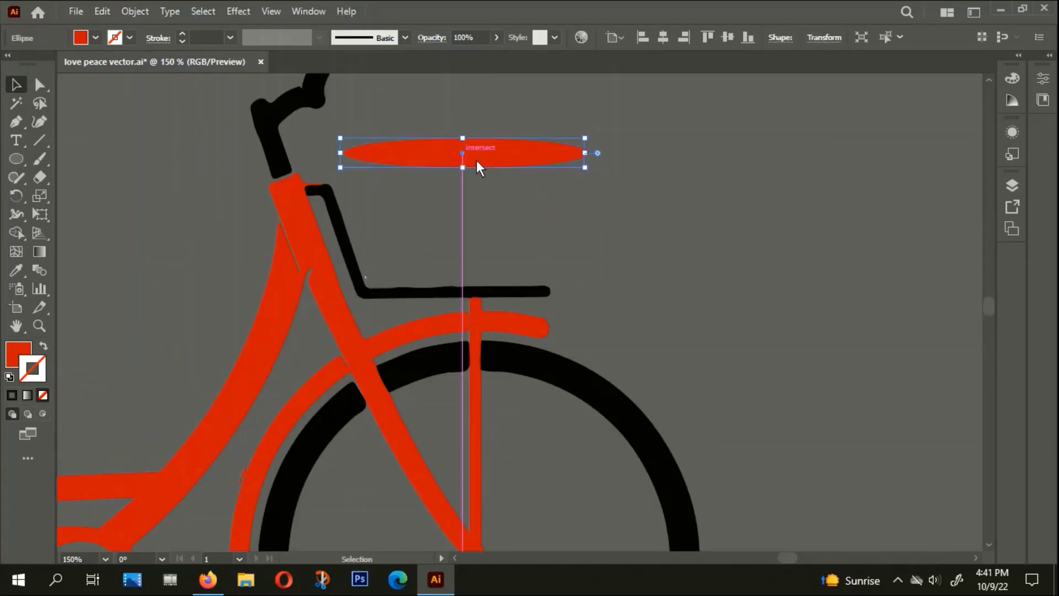
{"action": "left_click", "coordinate": [552, 207]}
Pen a closed tapered outline from the ellipse's right end down to the rack, across, and back up
{"action": "left_click", "coordinate": [16, 122]}
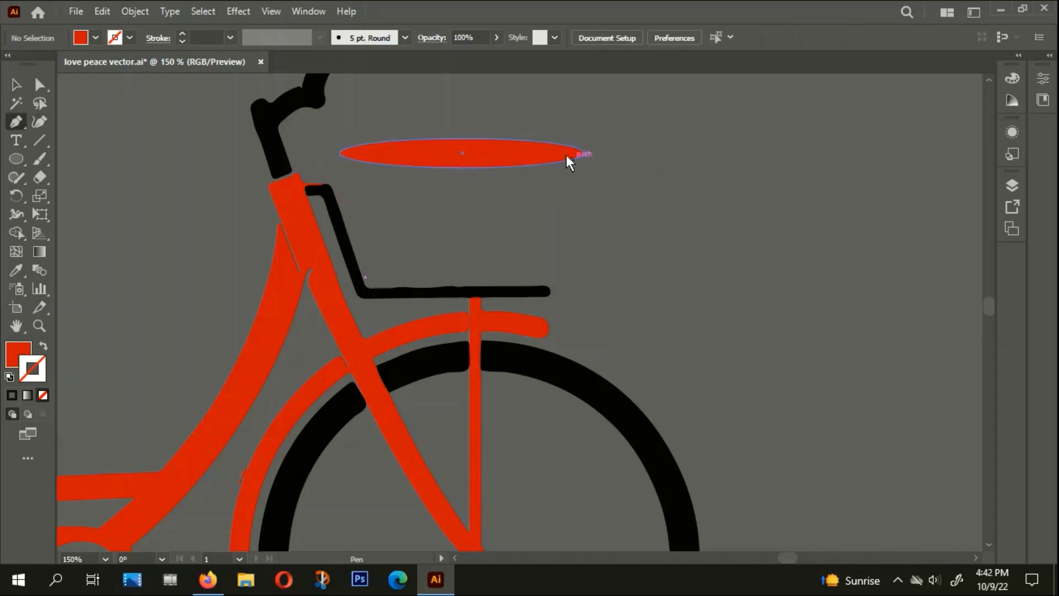
{"action": "left_click", "coordinate": [584, 152]}
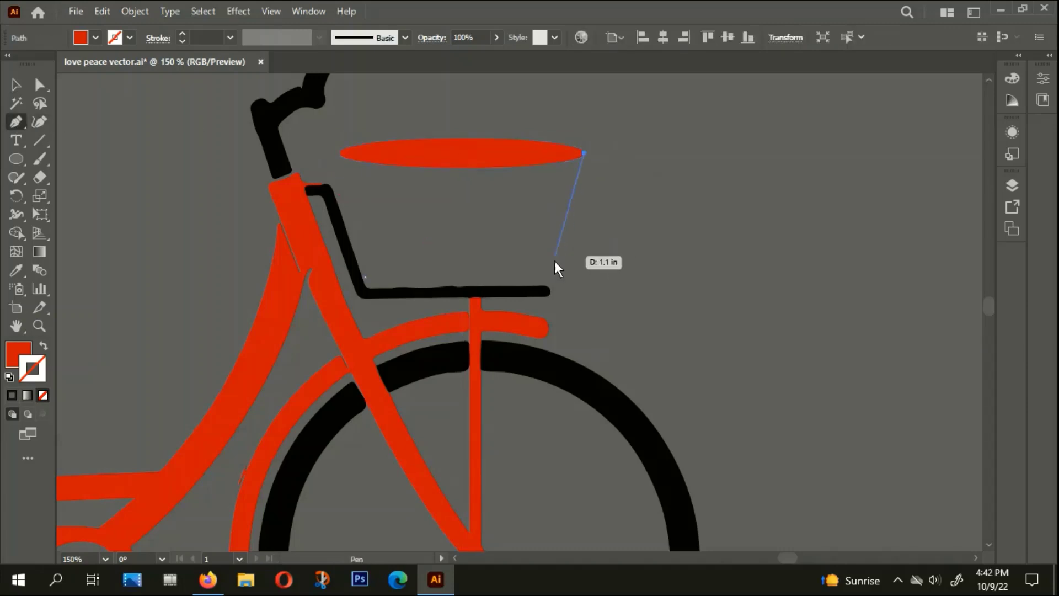
{"action": "left_click_drag", "start_coordinate": [550, 264], "coordinate": [516, 265]}
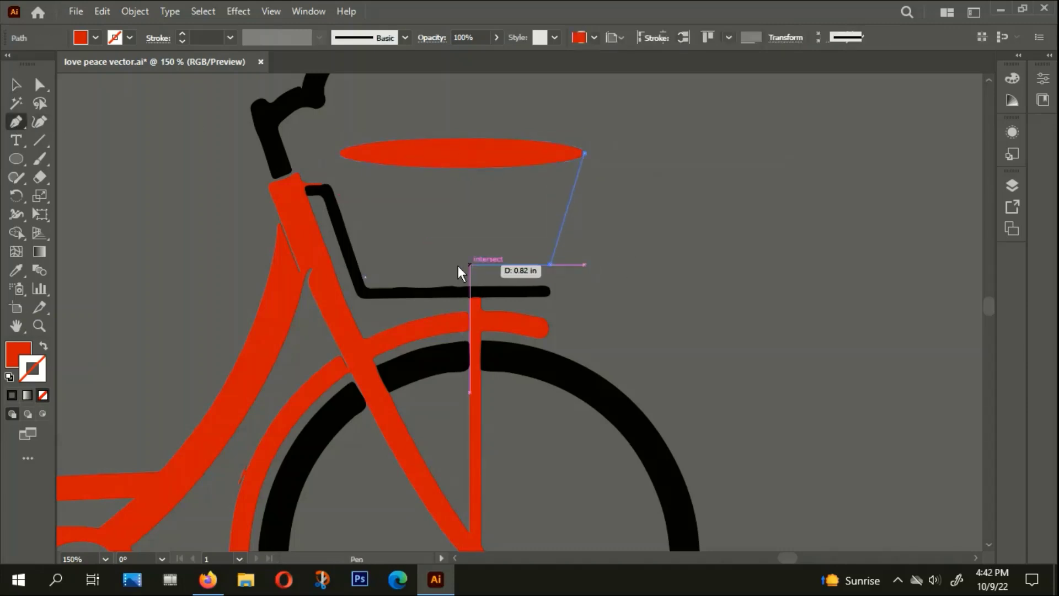
{"action": "left_click", "coordinate": [395, 269]}
{"action": "left_click", "coordinate": [343, 154]}
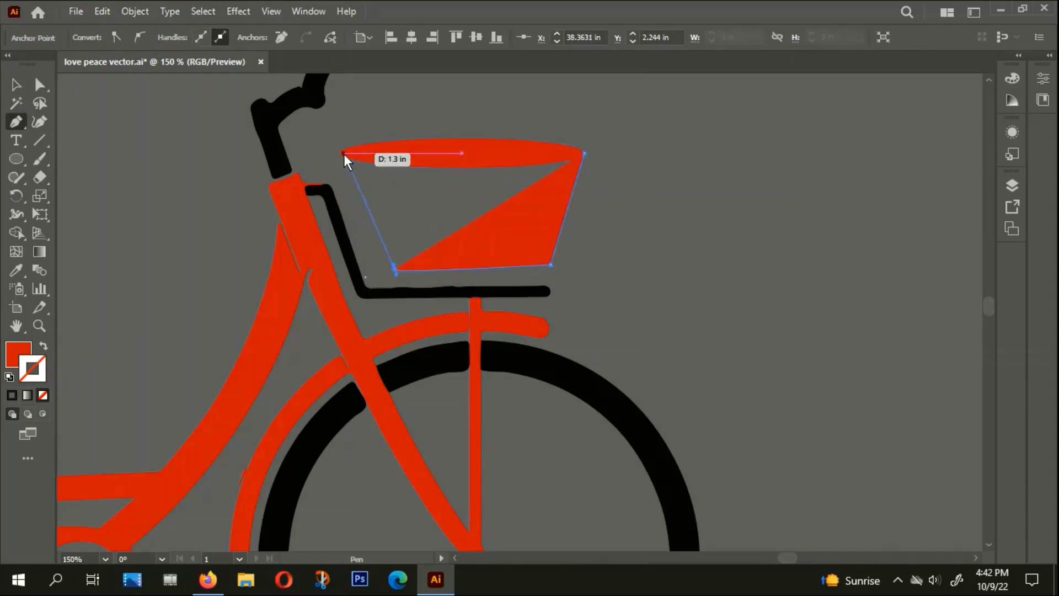
{"action": "left_click", "coordinate": [427, 153]}
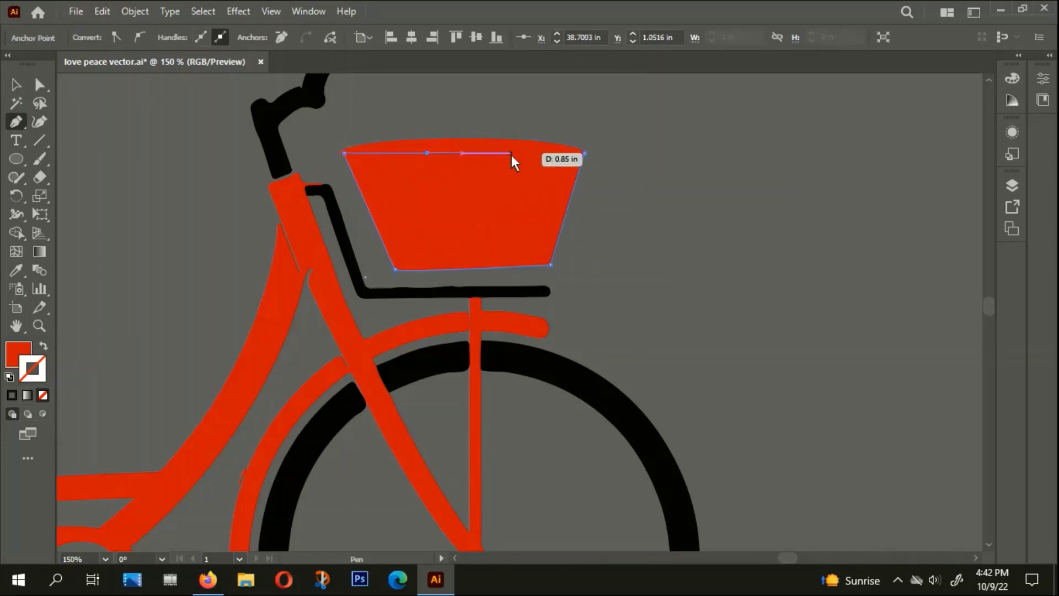
{"action": "left_click", "coordinate": [515, 154]}
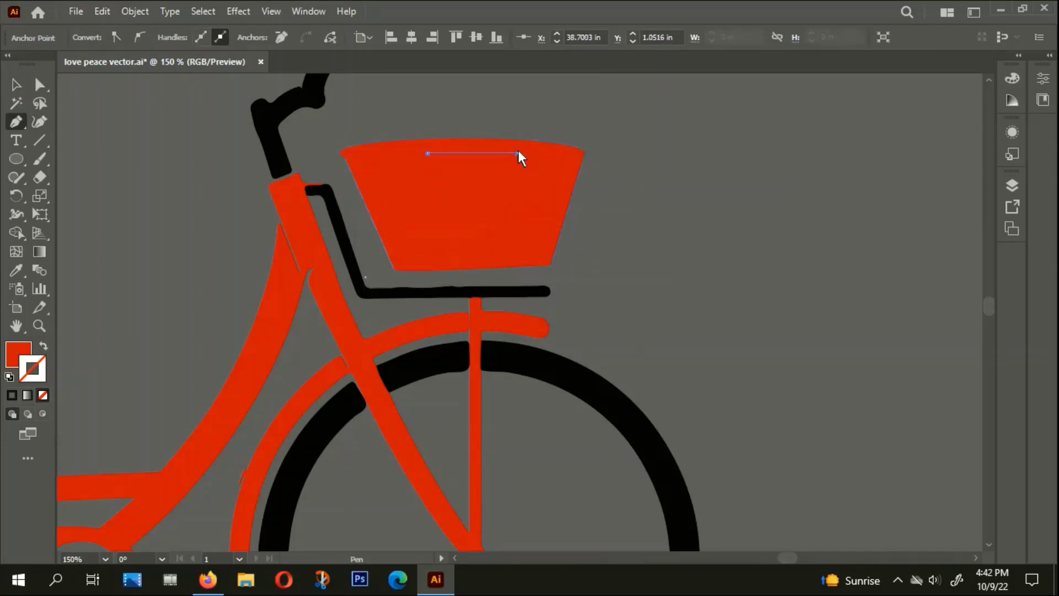
{"action": "left_click", "coordinate": [583, 153]}
{"action": "left_click", "coordinate": [16, 84]}
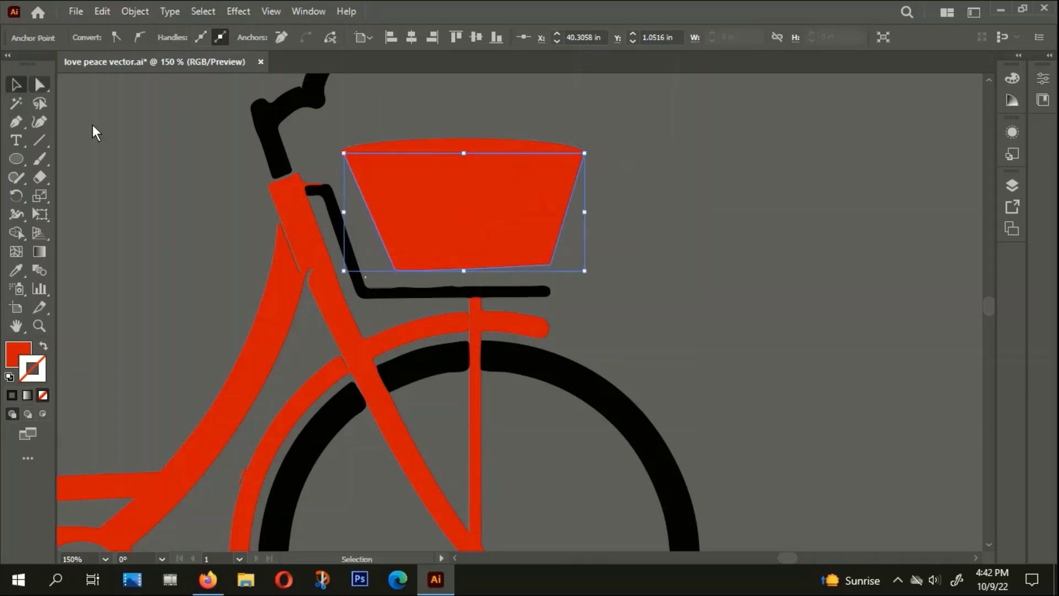
{"action": "scroll", "coordinate": [588, 241], "scroll_direction": "down", "scroll_amount": 5}
Fill the basket body with the salmon swatch colour using the Eyedropper
{"action": "scroll", "coordinate": [502, 302], "scroll_direction": "down", "scroll_amount": 2}
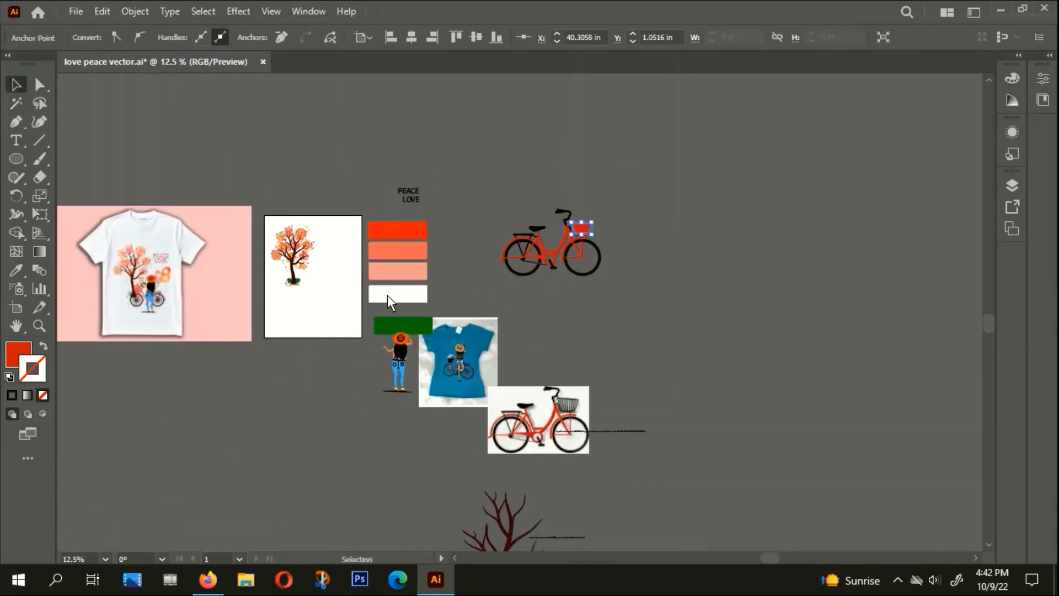
{"action": "scroll", "coordinate": [531, 231], "scroll_direction": "up", "scroll_amount": 1}
{"action": "scroll", "coordinate": [531, 232], "scroll_direction": "up", "scroll_amount": 1}
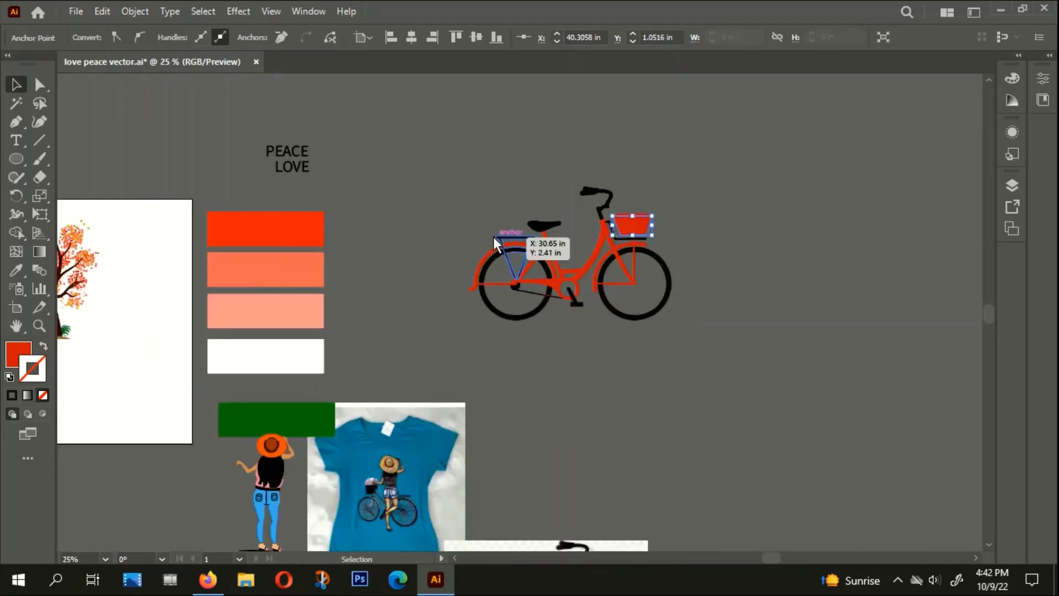
{"action": "key", "text": "i"}
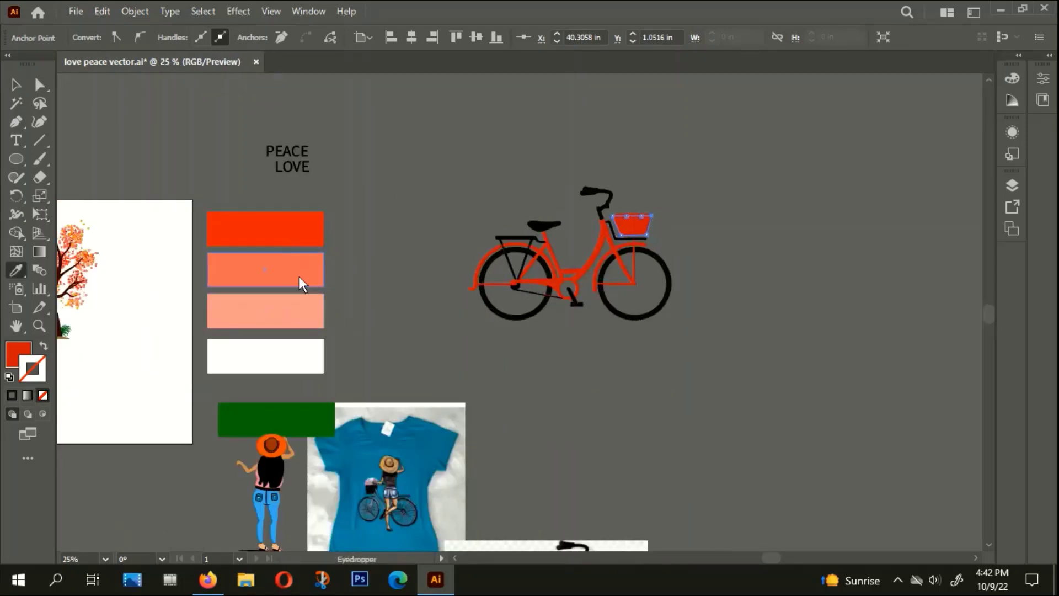
{"action": "left_click", "coordinate": [299, 274]}
{"action": "left_click", "coordinate": [15, 85]}
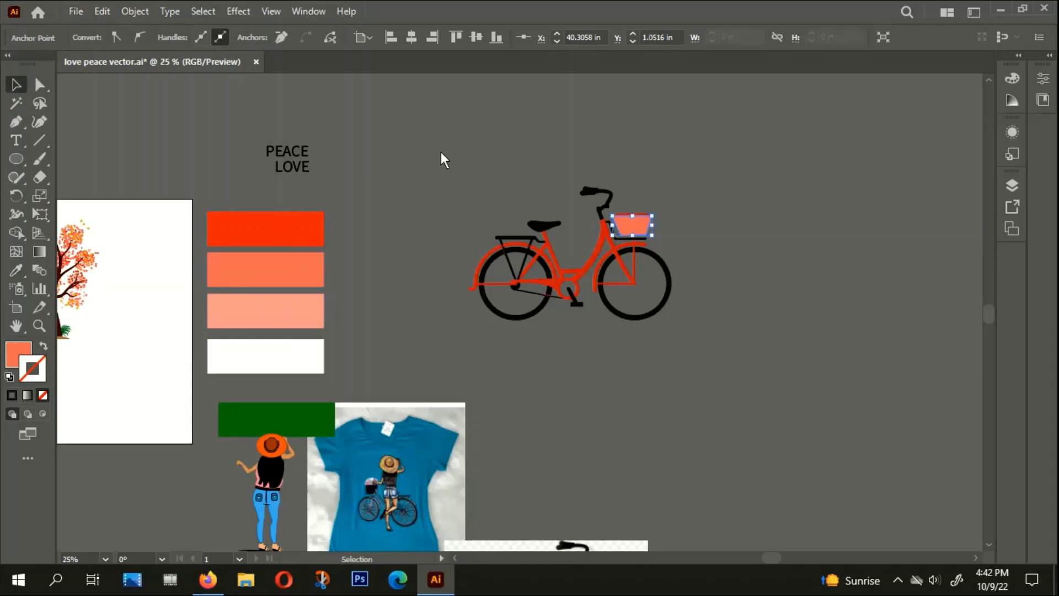
{"action": "left_click", "coordinate": [664, 227]}
Bring the red rim ellipse in front of the basket body via Arrange
{"action": "scroll", "coordinate": [660, 221], "scroll_direction": "up", "scroll_amount": 1}
{"action": "scroll", "coordinate": [649, 220], "scroll_direction": "up", "scroll_amount": 4}
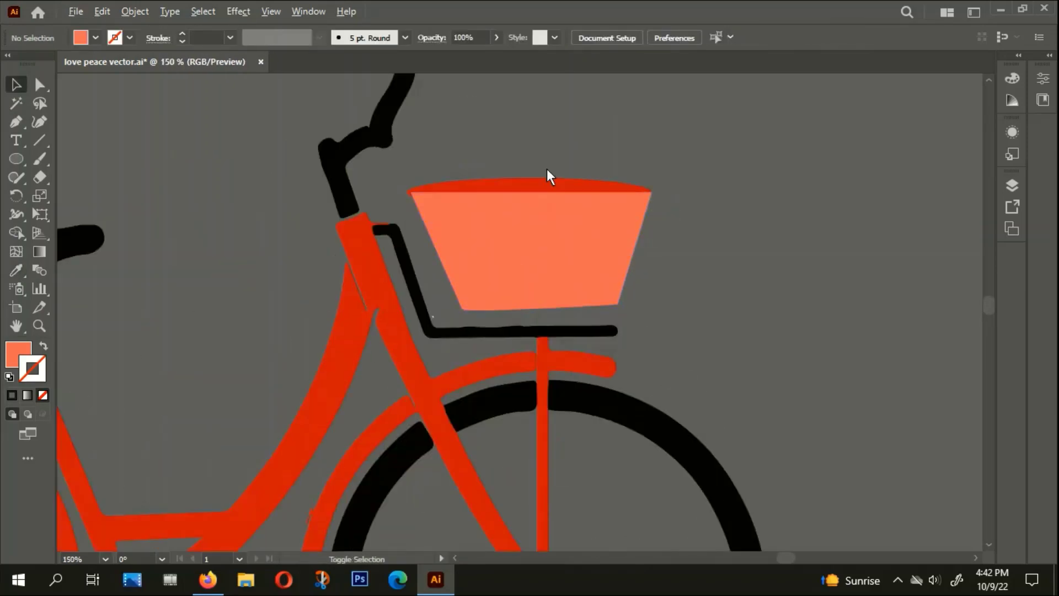
{"action": "left_click", "coordinate": [534, 178]}
{"action": "right_click", "coordinate": [535, 177]}
{"action": "mouse_move", "coordinate": [578, 459]}
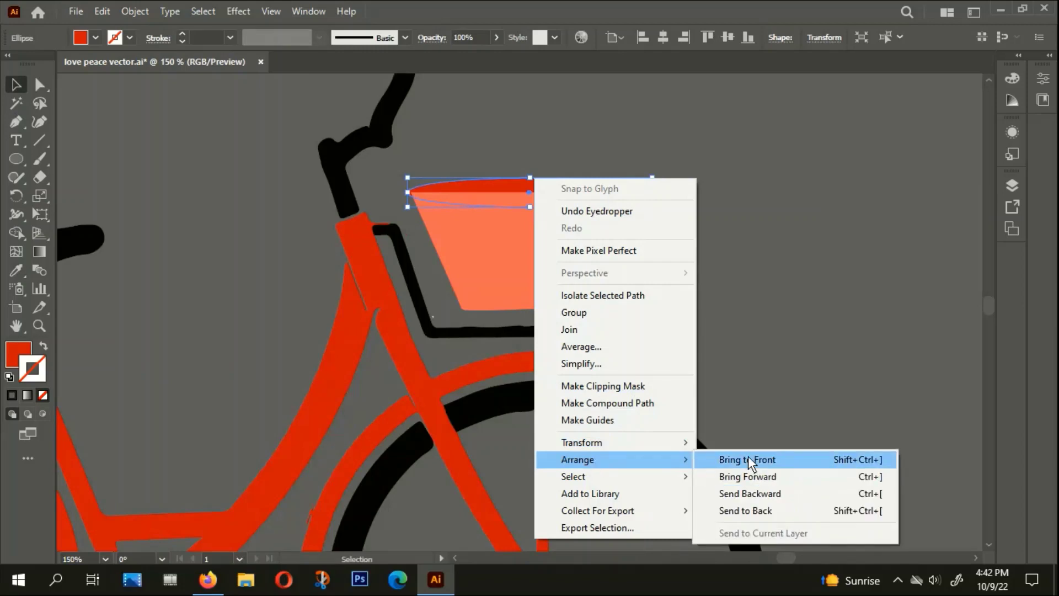
{"action": "left_click", "coordinate": [748, 458]}
{"action": "left_click", "coordinate": [735, 290]}
{"action": "scroll", "coordinate": [735, 290], "scroll_direction": "down", "scroll_amount": 3}
{"action": "scroll", "coordinate": [693, 253], "scroll_direction": "down", "scroll_amount": 1}
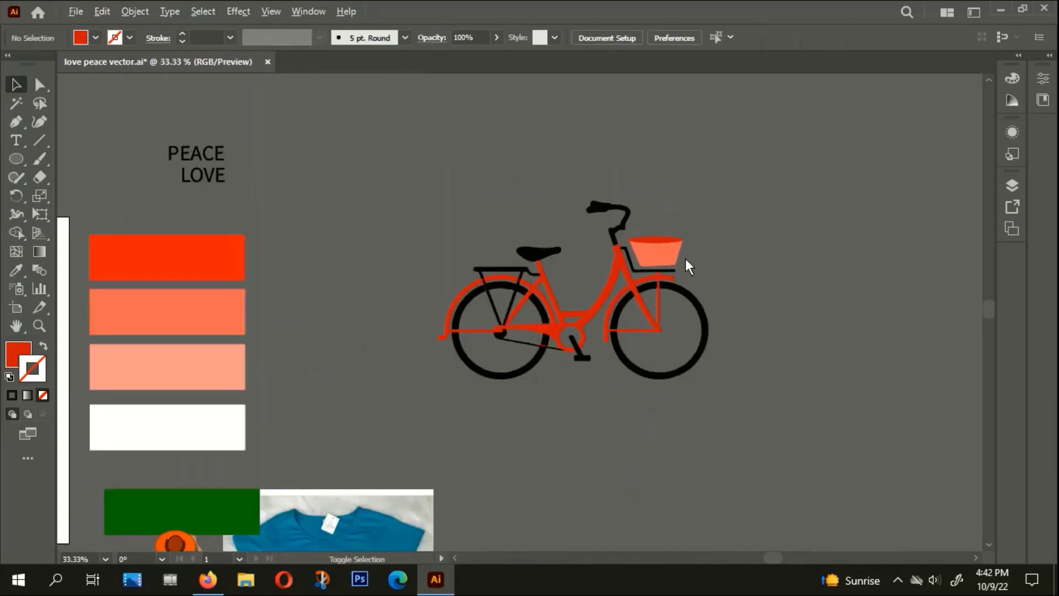
{"action": "scroll", "coordinate": [685, 258], "scroll_direction": "up", "scroll_amount": 3}
{"action": "right_click", "coordinate": [646, 216]}
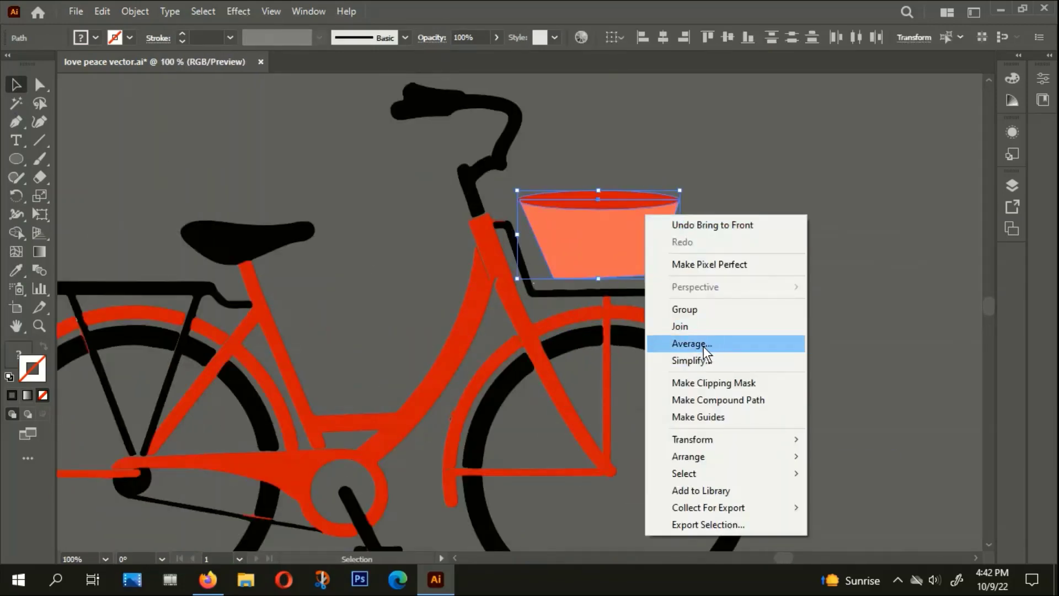
{"action": "left_click", "coordinate": [776, 186]}
{"action": "scroll", "coordinate": [756, 191], "scroll_direction": "down", "scroll_amount": 2}
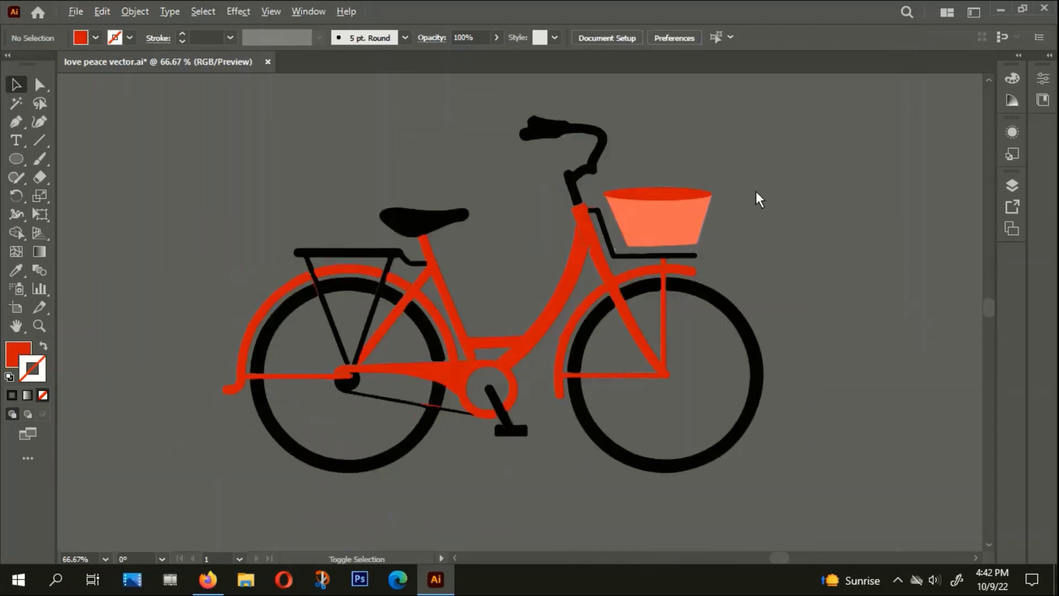
{"action": "left_click", "coordinate": [672, 190]}
Sample the salmon swatch onto the rim ellipse and set its outline to red in Color Picker
{"action": "scroll", "coordinate": [647, 240], "scroll_direction": "left", "scroll_amount": 5}
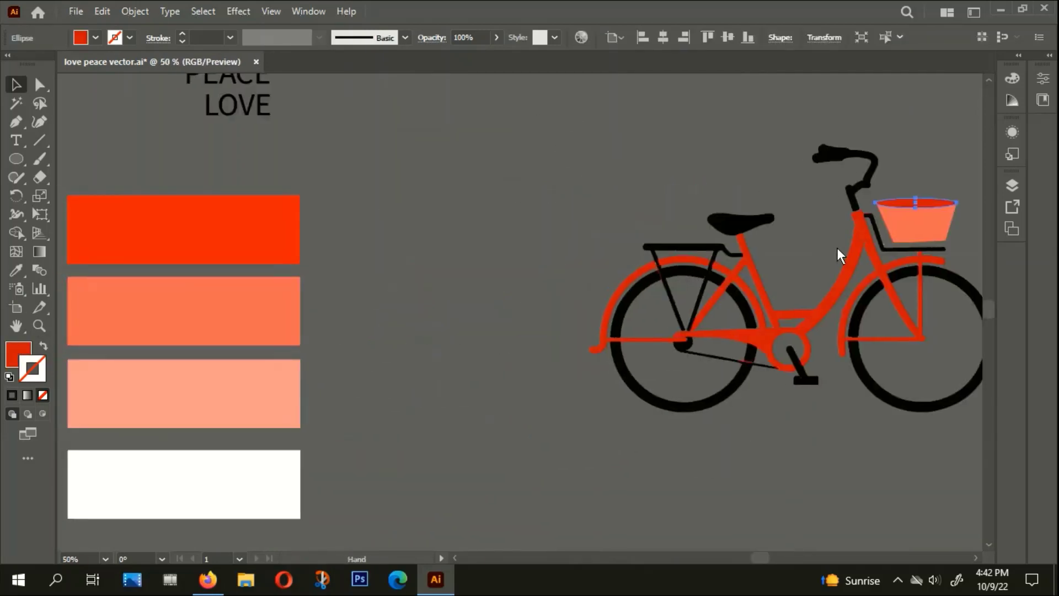
{"action": "key", "text": "i"}
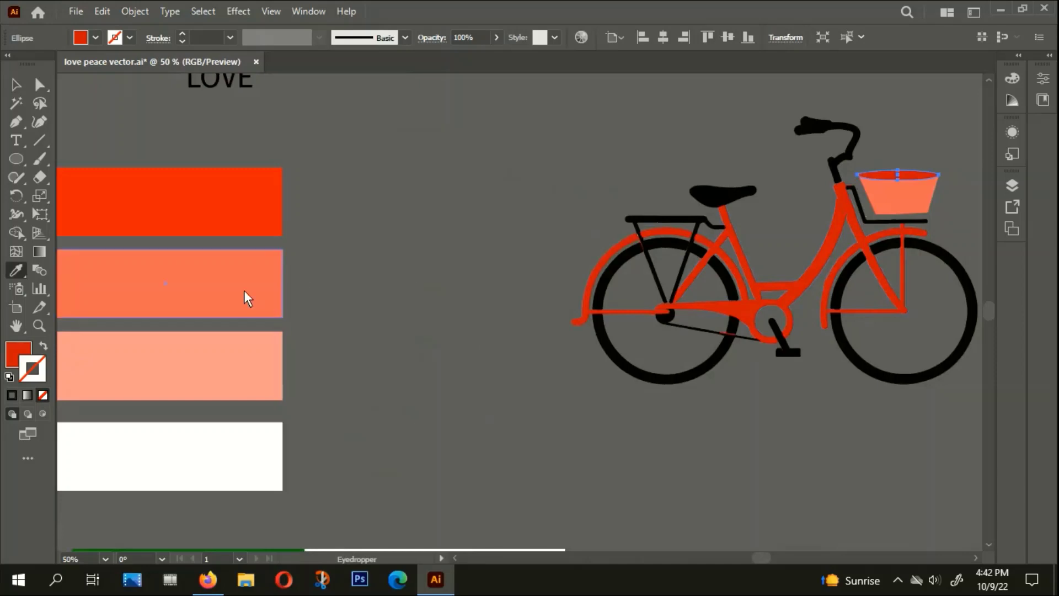
{"action": "left_click", "coordinate": [246, 295]}
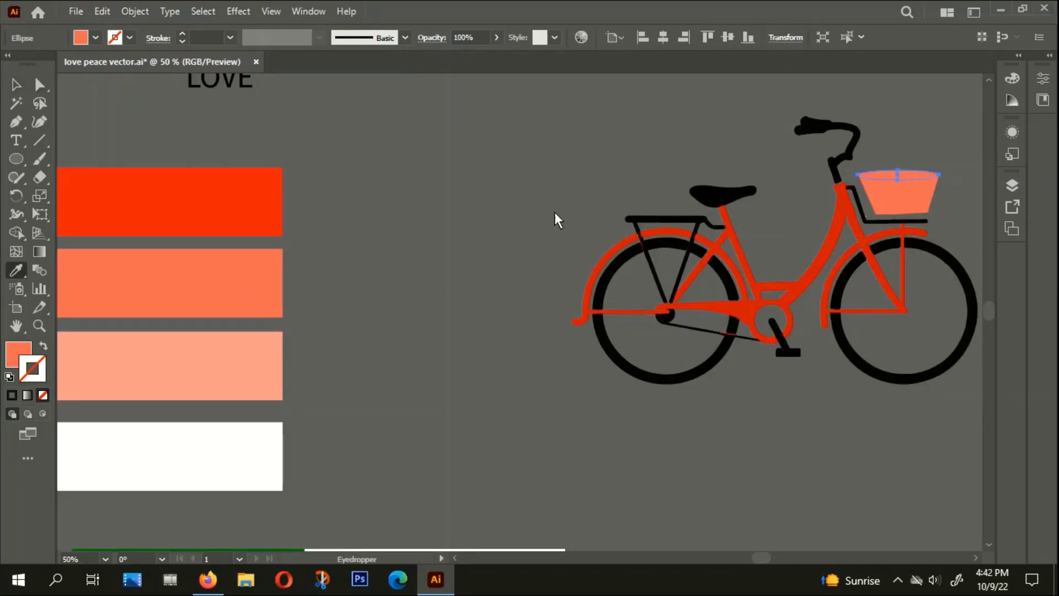
{"action": "scroll", "coordinate": [933, 172], "scroll_direction": "up", "scroll_amount": 2}
{"action": "scroll", "coordinate": [918, 181], "scroll_direction": "up", "scroll_amount": 1}
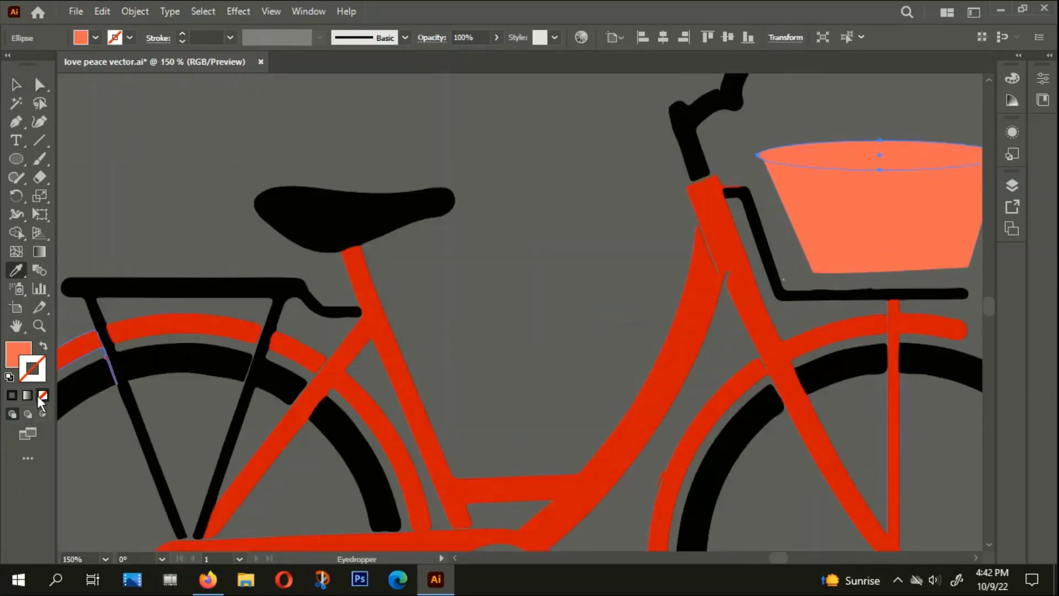
{"action": "double_click", "coordinate": [25, 364]}
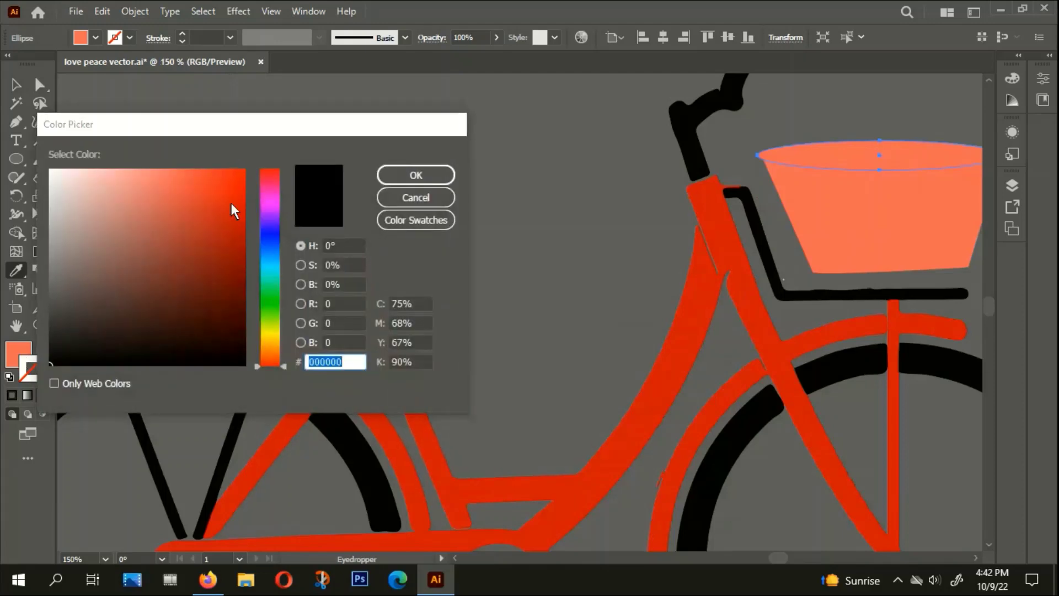
{"action": "left_click", "coordinate": [177, 246]}
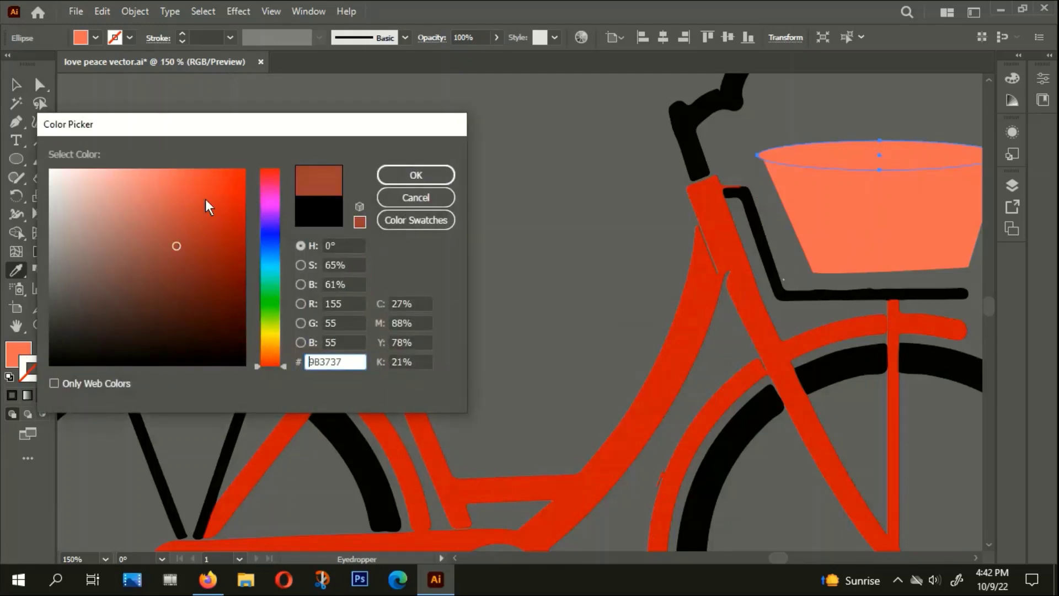
{"action": "left_click", "coordinate": [177, 205]}
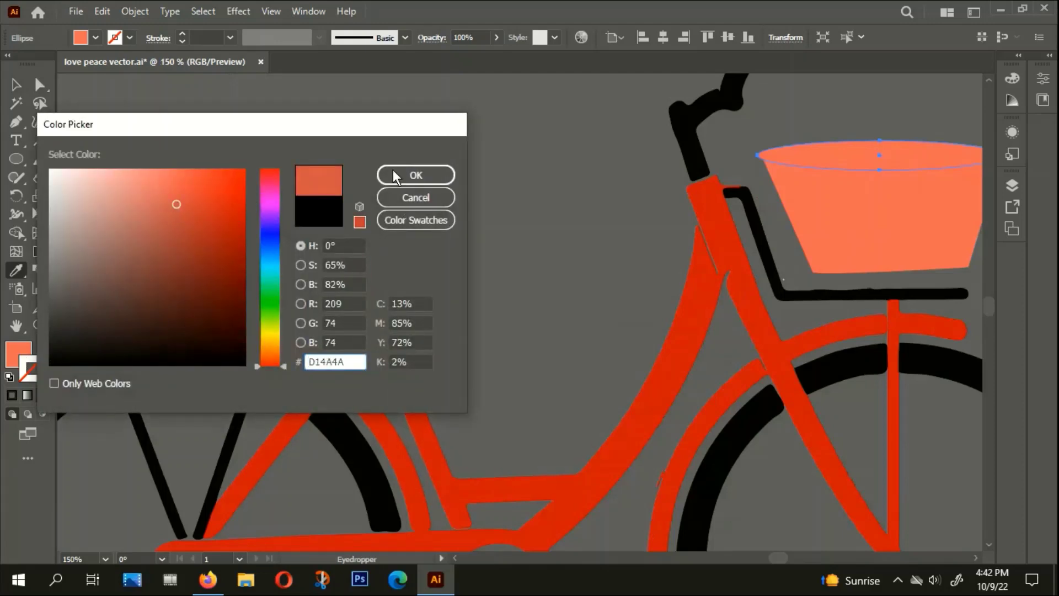
{"action": "left_click", "coordinate": [393, 171]}
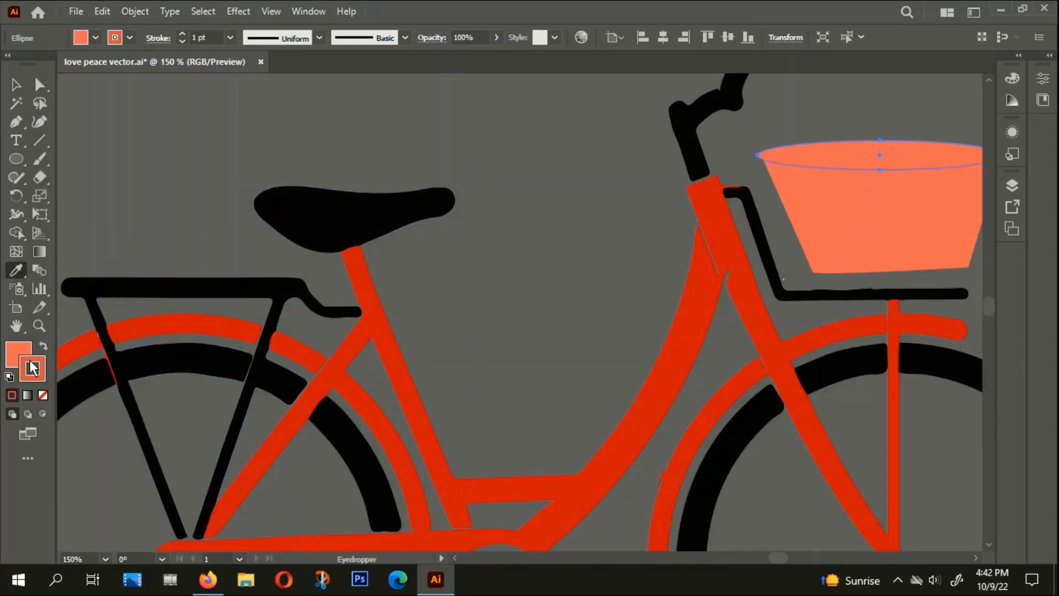
Swap fill and stroke, set the stroke to None, and fill the rim deeper red D14A4A
{"action": "left_click", "coordinate": [44, 347]}
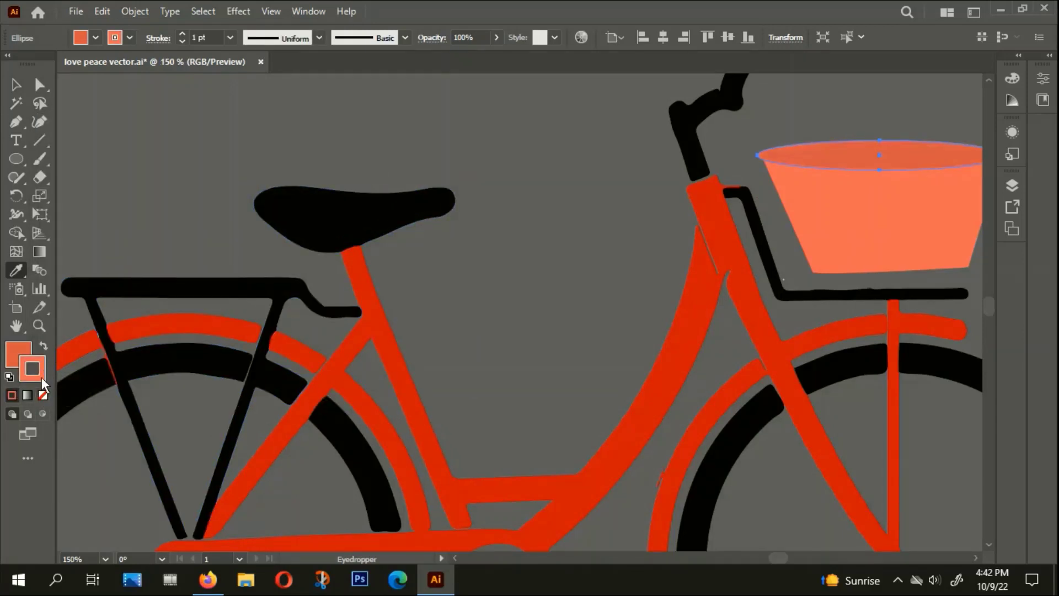
{"action": "left_click", "coordinate": [42, 395]}
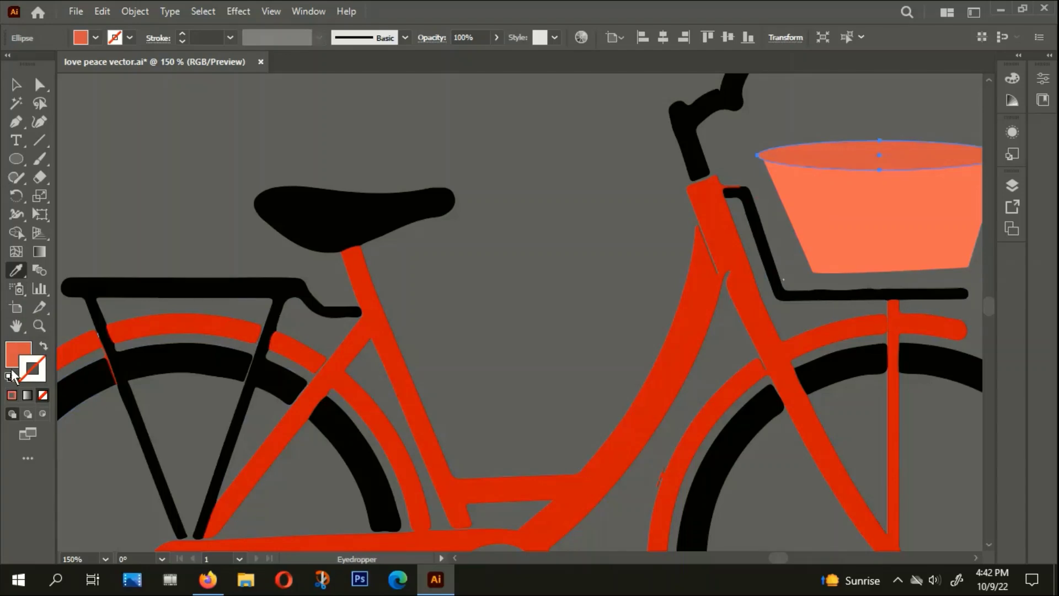
{"action": "double_click", "coordinate": [17, 353]}
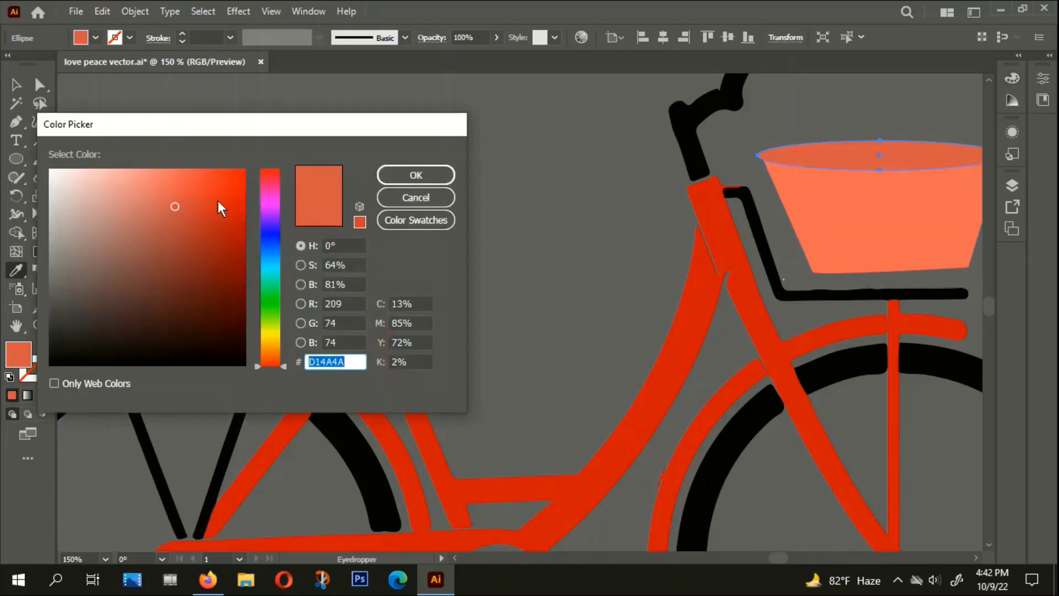
{"action": "left_click", "coordinate": [208, 213]}
{"action": "left_click", "coordinate": [381, 176]}
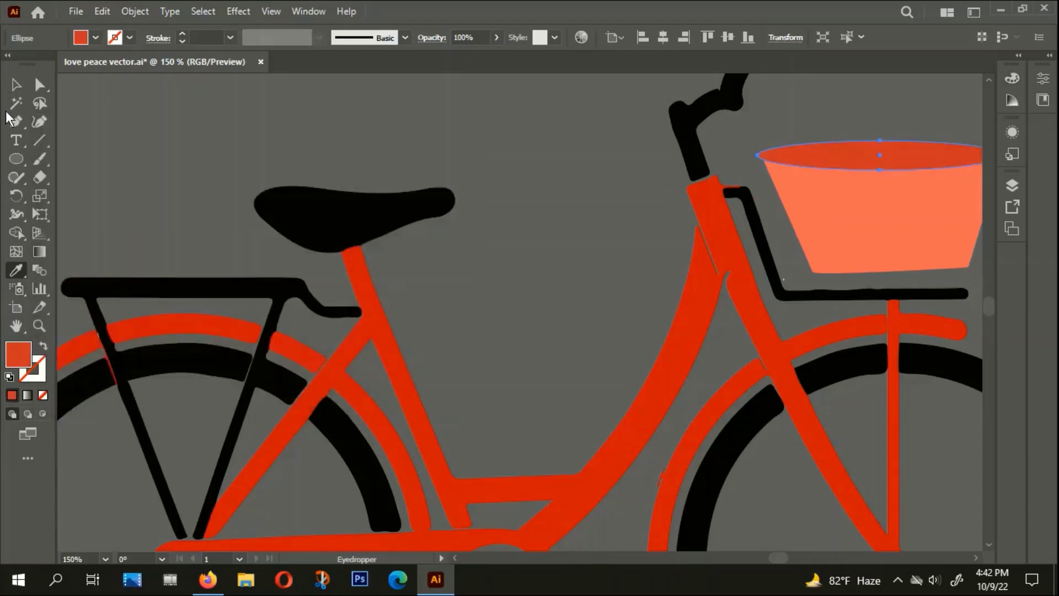
{"action": "left_click", "coordinate": [16, 84]}
{"action": "key", "text": "ctrl+shift+a"}
{"action": "key", "text": "ctrl+0"}
{"action": "key", "text": "ctrl+1"}
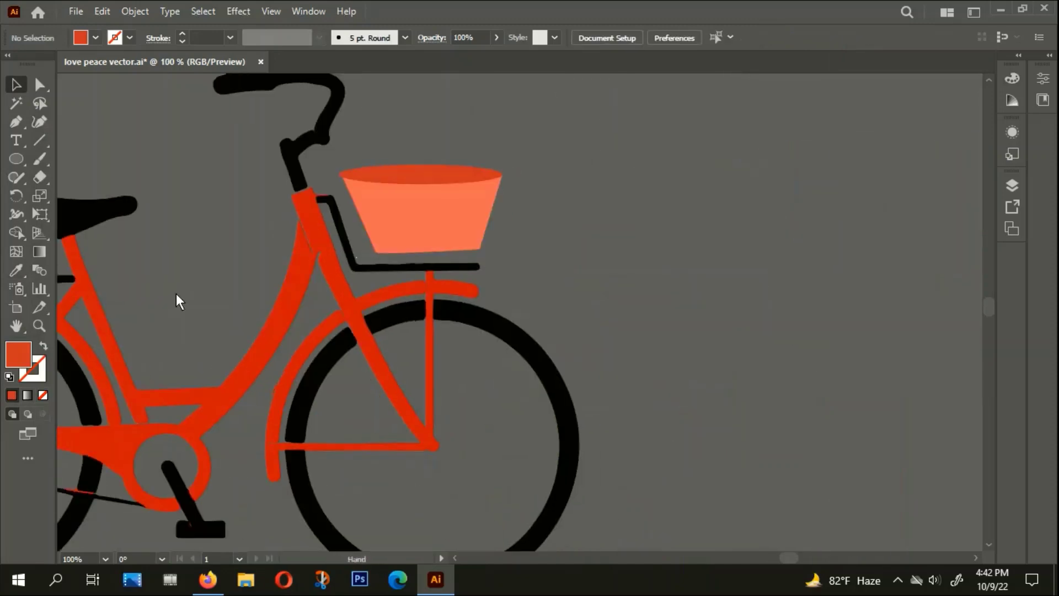
Group the rim and body, then enlarge the basket slightly and seat it on the carrier
{"action": "left_click_drag", "start_coordinate": [438, 132], "coordinate": [447, 183]}
{"action": "right_click", "coordinate": [447, 183]}
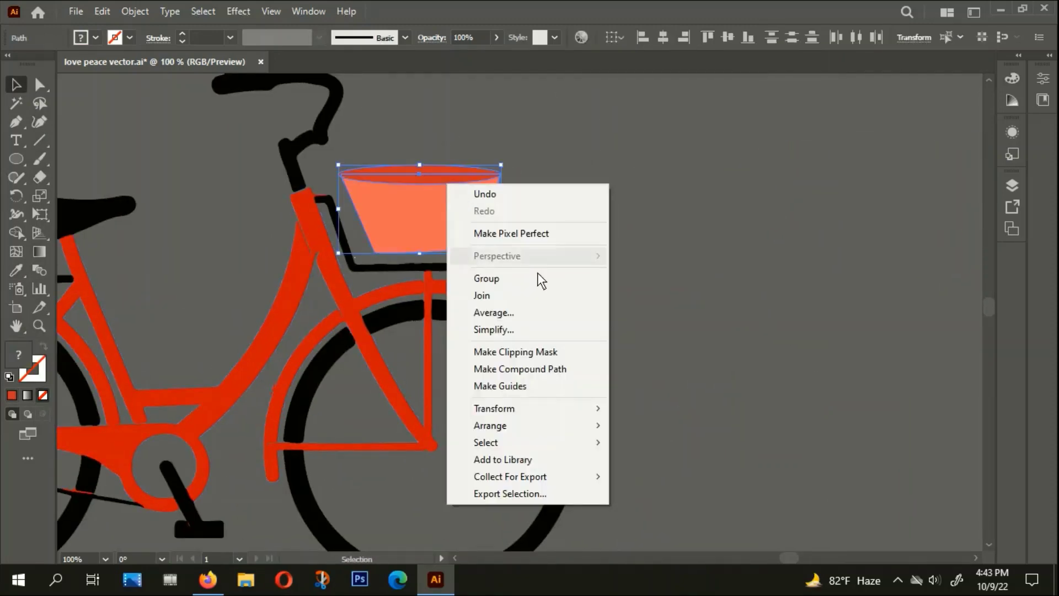
{"action": "left_click", "coordinate": [492, 278]}
{"action": "key", "text": "ctrl+plus"}
{"action": "left_click_drag", "start_coordinate": [395, 202], "coordinate": [385, 216]}
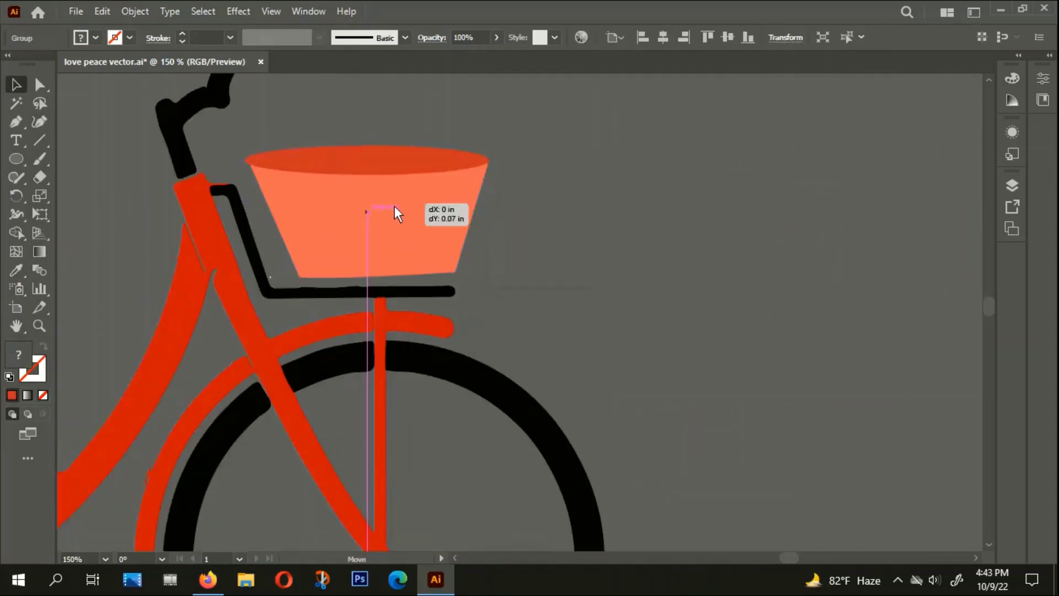
{"action": "left_click_drag", "start_coordinate": [478, 154], "coordinate": [489, 136]}
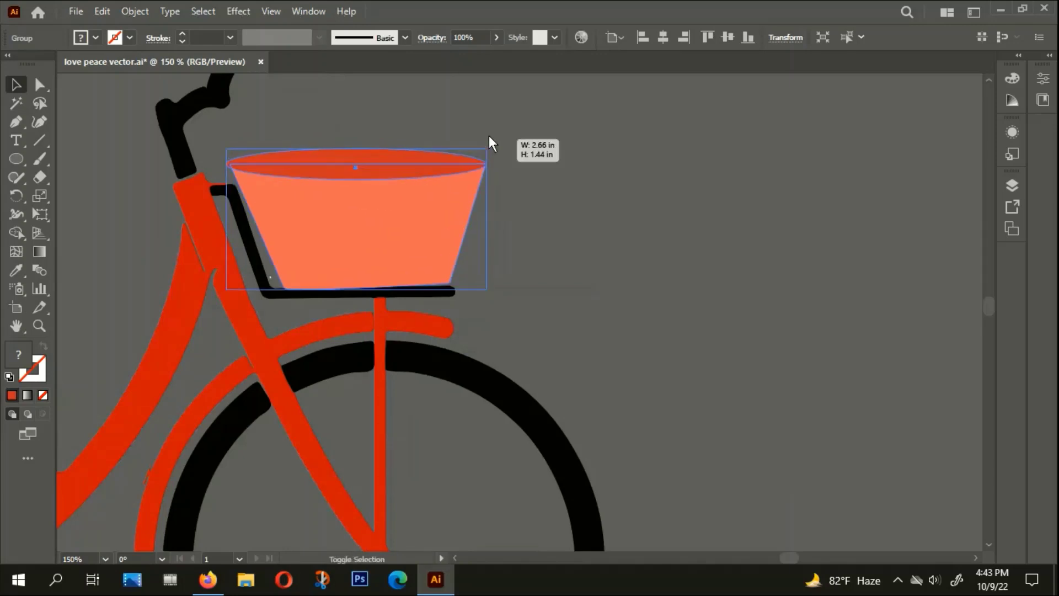
{"action": "left_click_drag", "start_coordinate": [383, 187], "coordinate": [380, 180]}
{"action": "scroll", "coordinate": [552, 221], "scroll_direction": "left", "scroll_amount": 3}
{"action": "left_click", "coordinate": [634, 237]}
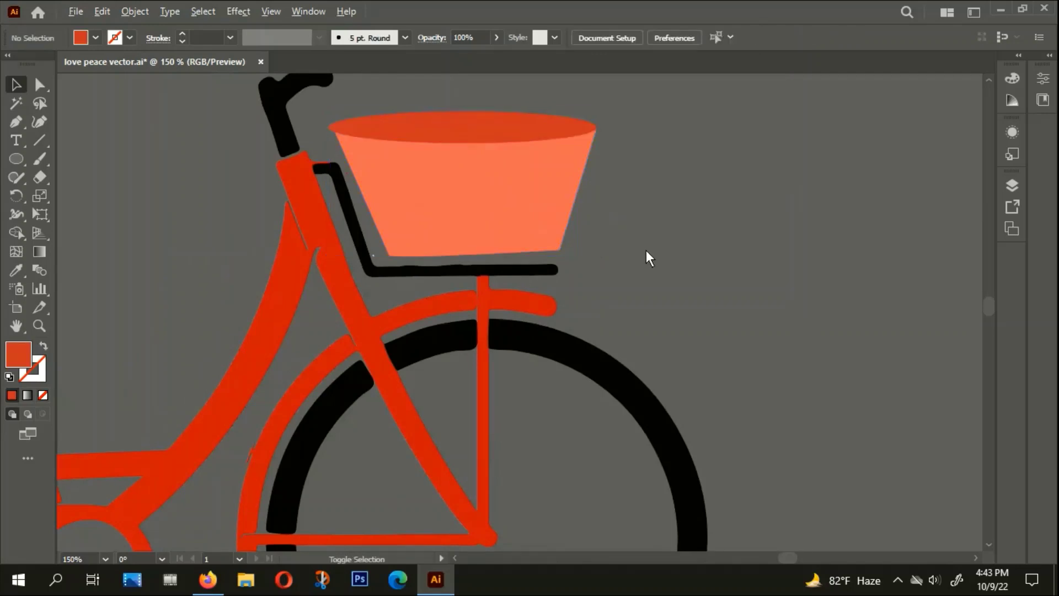
{"action": "scroll", "coordinate": [643, 253], "scroll_direction": "down", "scroll_amount": 5}
{"action": "scroll", "coordinate": [643, 253], "scroll_direction": "down", "scroll_amount": 1}
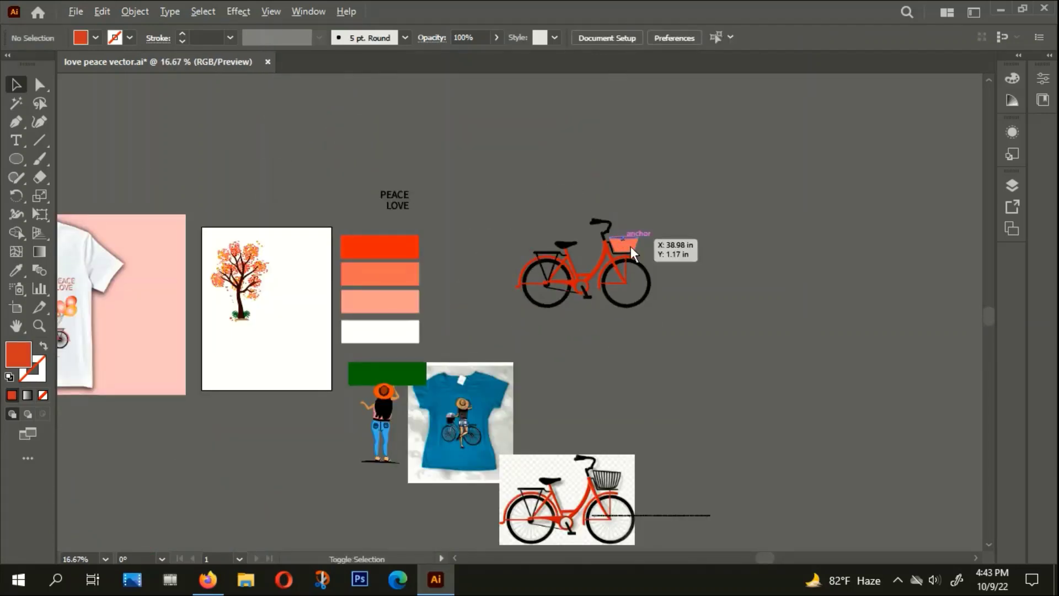
{"action": "scroll", "coordinate": [629, 242], "scroll_direction": "up", "scroll_amount": 4}
{"action": "scroll", "coordinate": [620, 234], "scroll_direction": "up", "scroll_amount": 4}
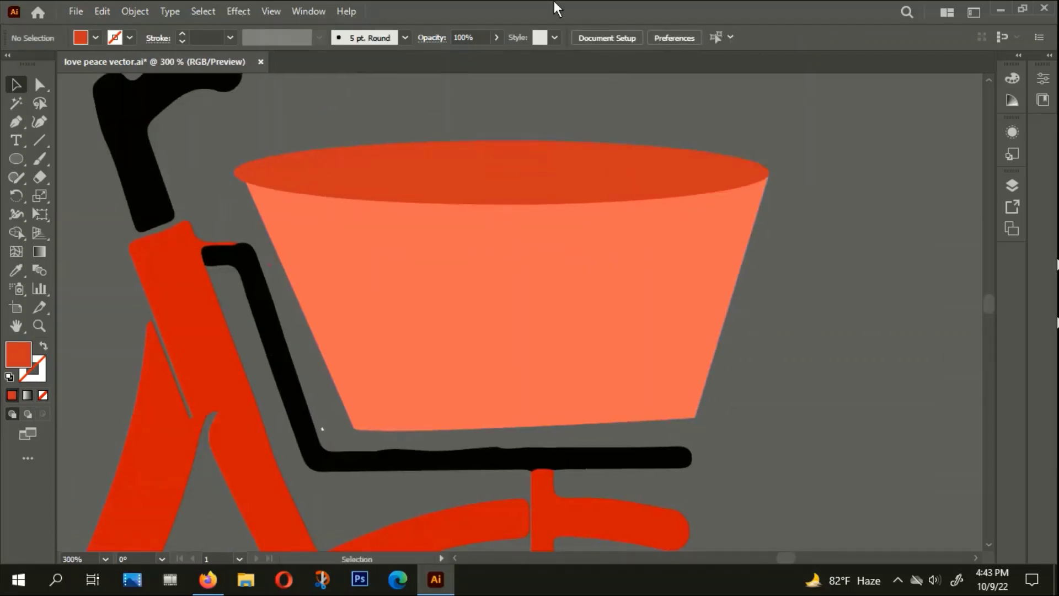
Ungroup the basket and pull the rim's left anchor outward to meet the body's corner
{"action": "key", "text": "alt"}
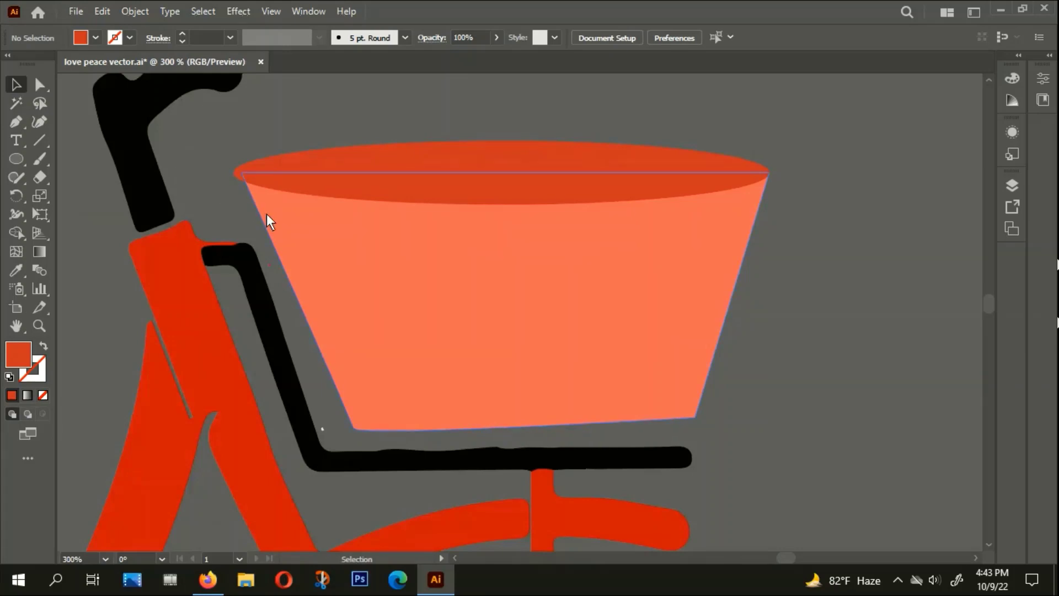
{"action": "right_click", "coordinate": [267, 214]}
{"action": "left_click", "coordinate": [309, 348]}
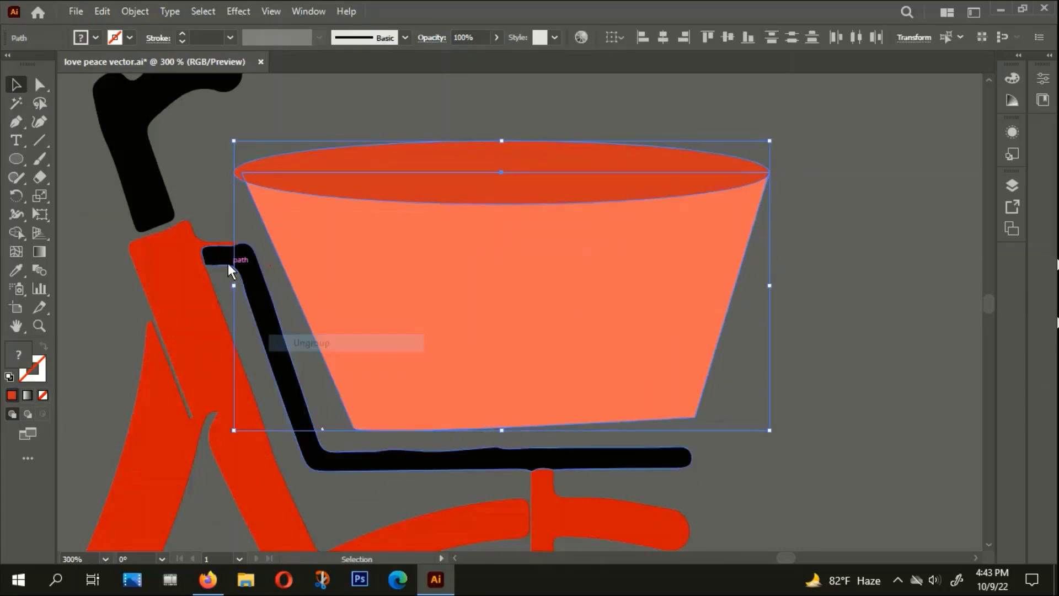
{"action": "left_click", "coordinate": [207, 198]}
{"action": "scroll", "coordinate": [208, 199], "scroll_direction": "up", "scroll_amount": 2}
{"action": "left_click", "coordinate": [372, 251]}
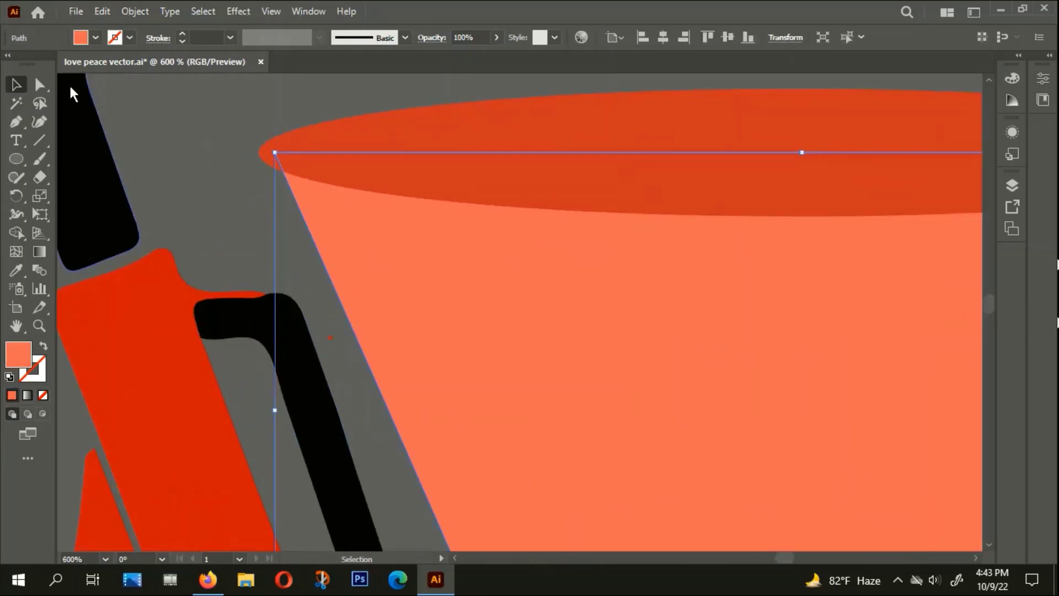
{"action": "left_click", "coordinate": [40, 84]}
{"action": "left_click", "coordinate": [281, 144]}
{"action": "left_click_drag", "start_coordinate": [275, 153], "coordinate": [261, 152]}
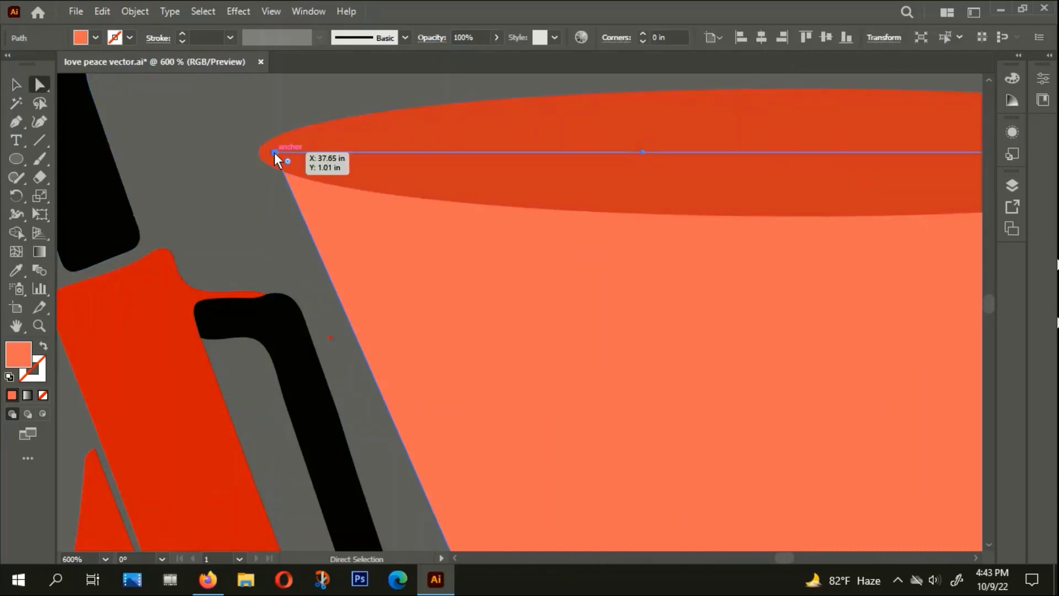
{"action": "left_click", "coordinate": [171, 140]}
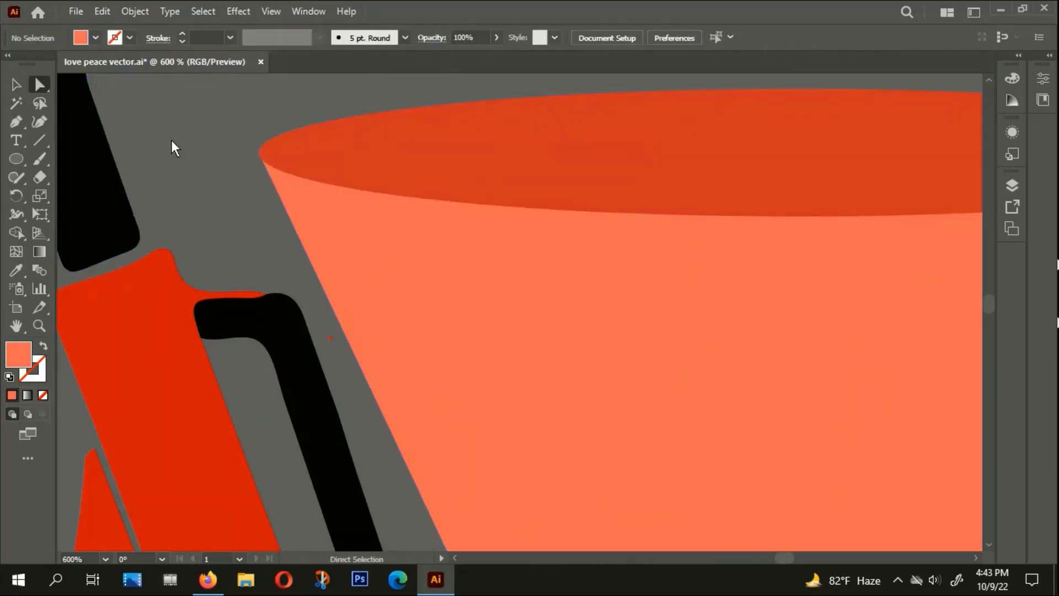
Regroup the basket rim and body into one object
{"action": "key", "text": "ctrl+1"}
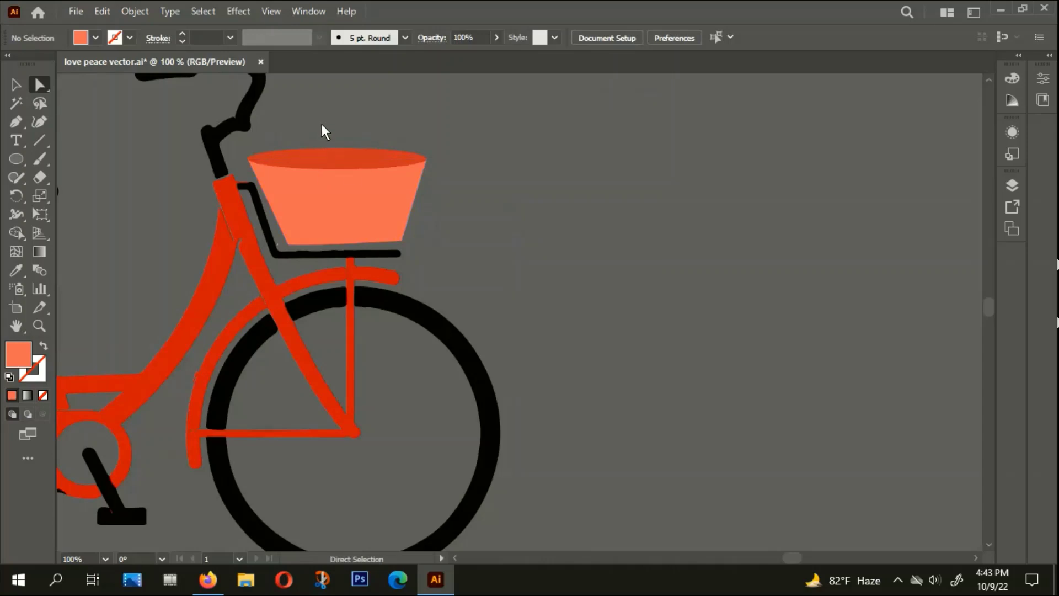
{"action": "left_click_drag", "start_coordinate": [322, 125], "coordinate": [375, 200]}
{"action": "right_click", "coordinate": [373, 184]}
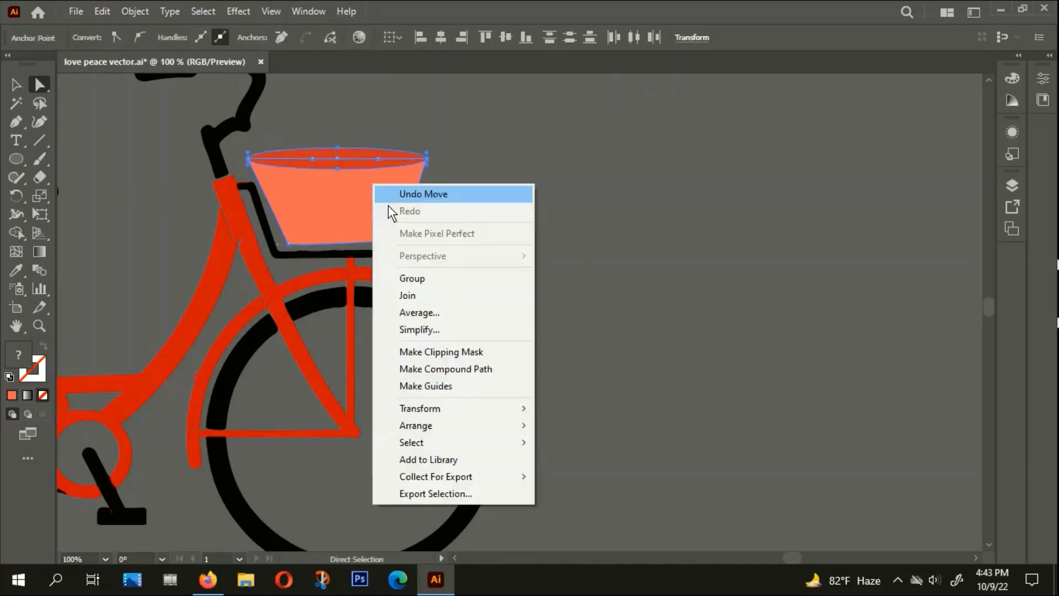
{"action": "left_click", "coordinate": [433, 273]}
{"action": "left_click", "coordinate": [564, 236]}
{"action": "scroll", "coordinate": [564, 250], "scroll_direction": "down", "scroll_amount": 4}
{"action": "scroll", "coordinate": [514, 288], "scroll_direction": "up", "scroll_amount": 1}
Group the red frame and rear fender pieces in place, undoing an accidental move
{"action": "scroll", "coordinate": [514, 288], "scroll_direction": "up", "scroll_amount": 1}
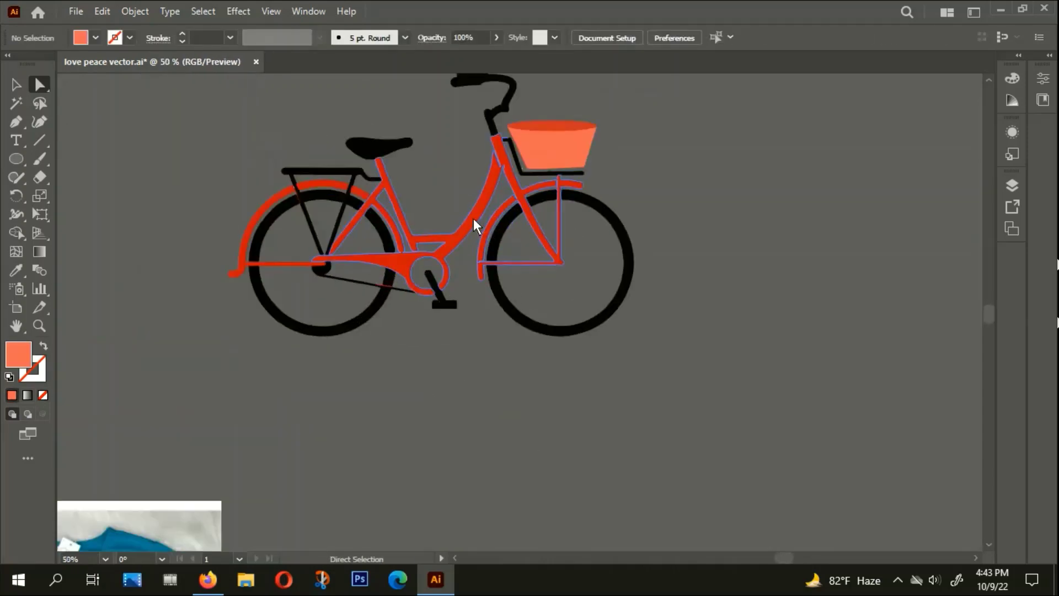
{"action": "left_click", "coordinate": [473, 219]}
{"action": "left_click", "coordinate": [320, 187]}
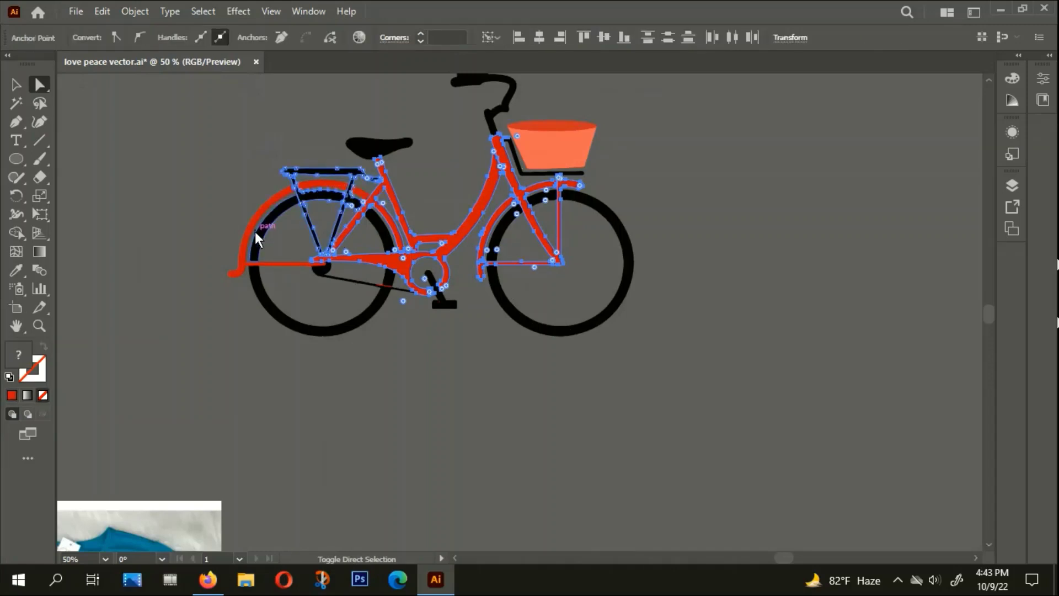
{"action": "left_click", "coordinate": [254, 230], "text": "shift"}
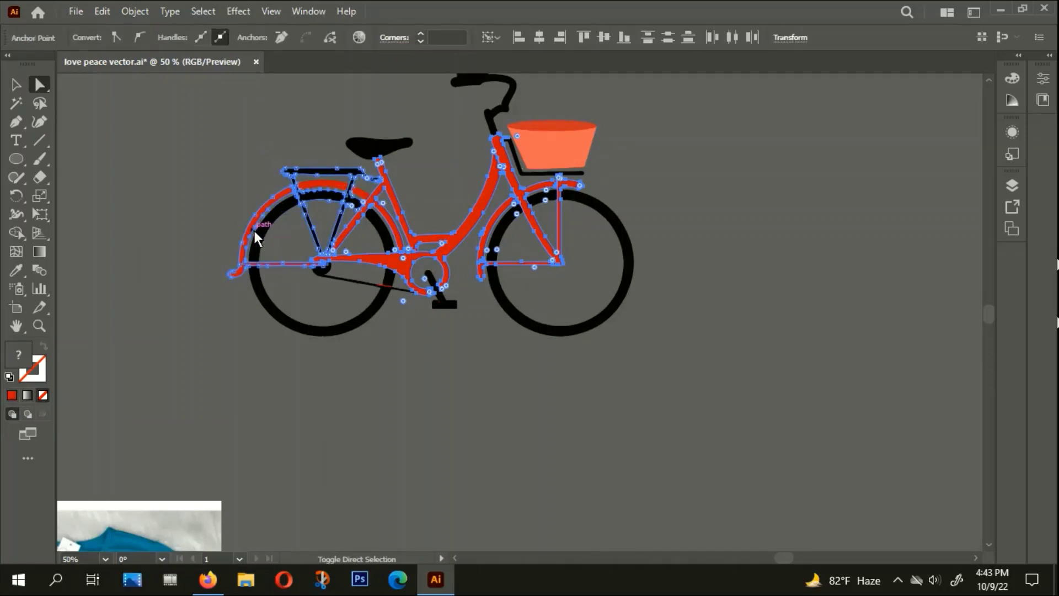
{"action": "left_click", "coordinate": [16, 85]}
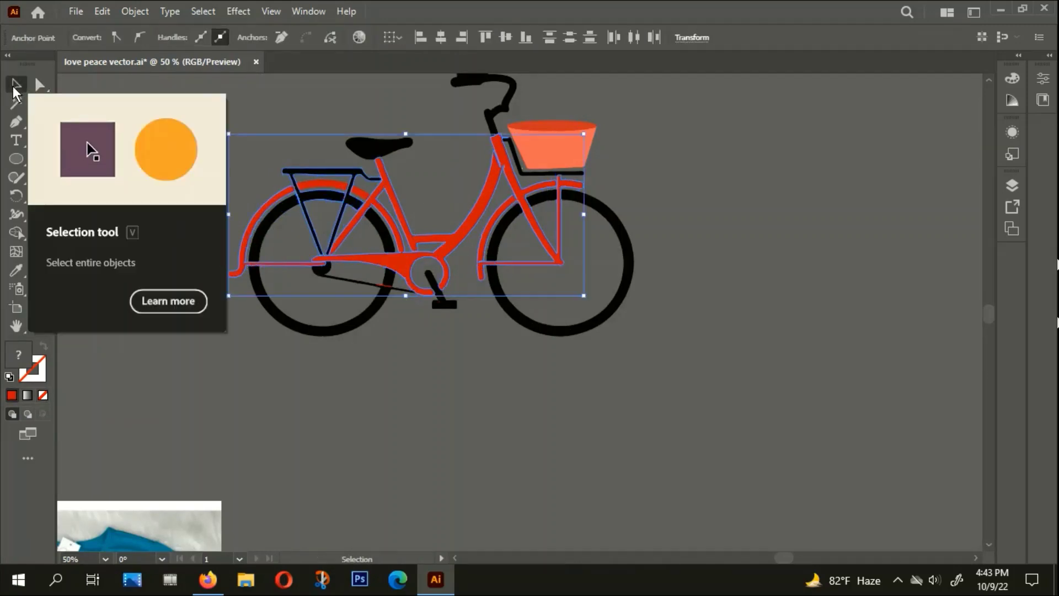
{"action": "scroll", "coordinate": [348, 197], "scroll_direction": "up", "scroll_amount": 1}
{"action": "scroll", "coordinate": [348, 197], "scroll_direction": "up", "scroll_amount": 1}
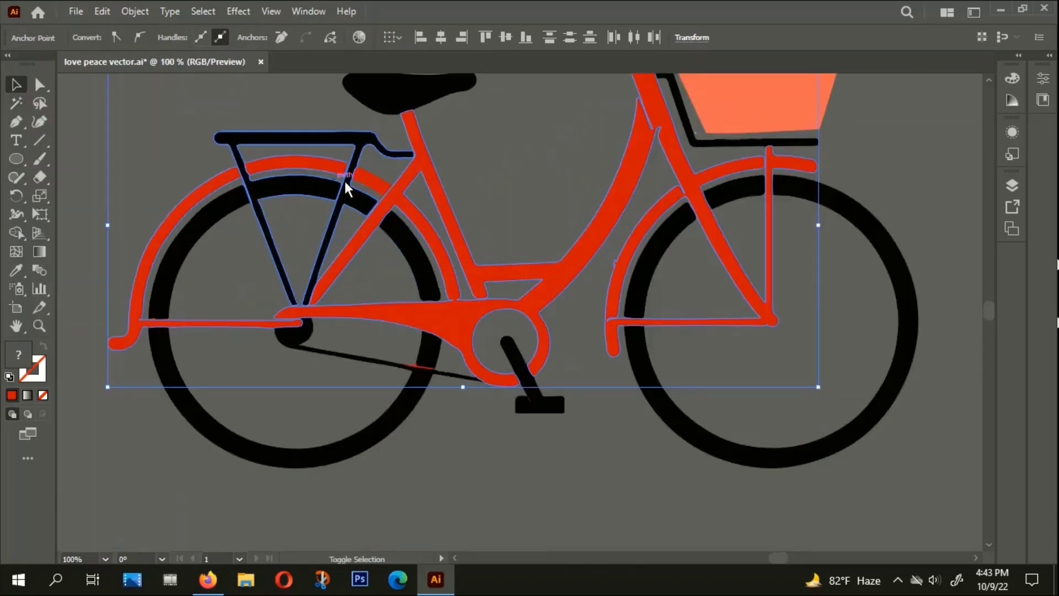
{"action": "right_click", "coordinate": [558, 284]}
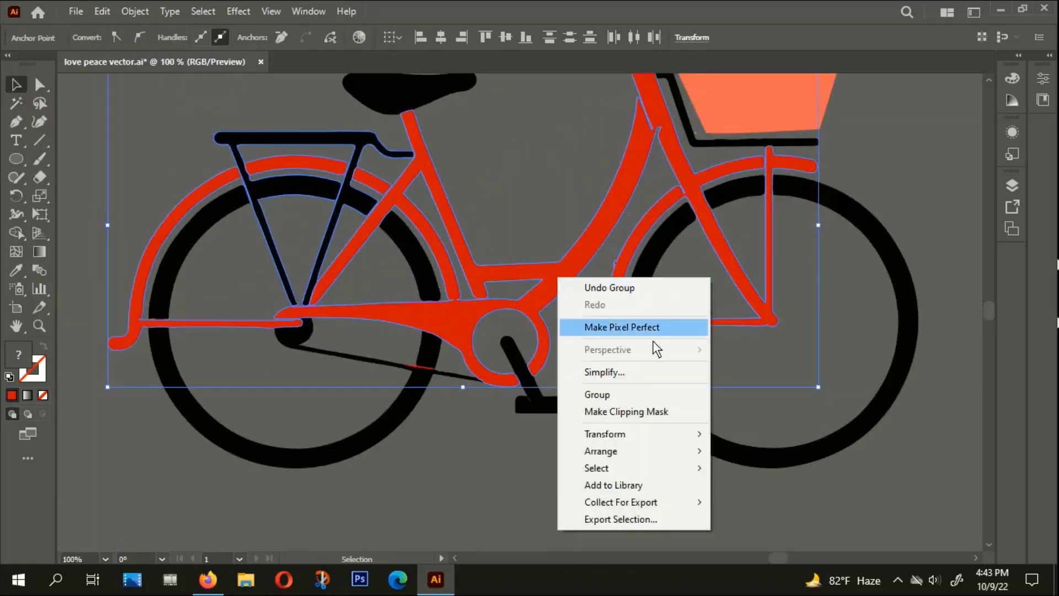
{"action": "left_click_drag", "start_coordinate": [598, 328], "coordinate": [793, 362]}
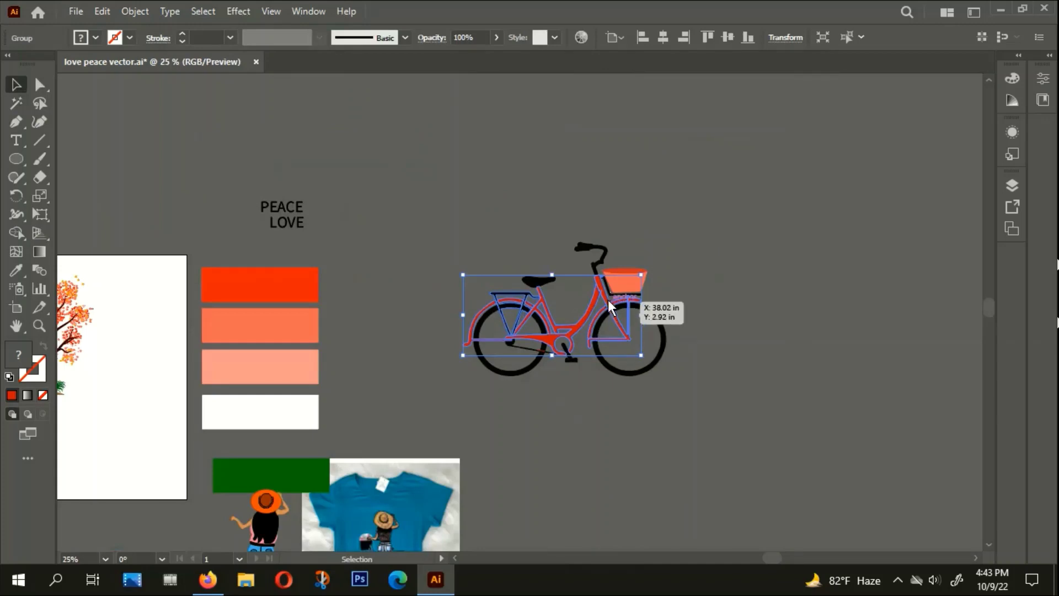
{"action": "key", "text": "ctrl+z"}
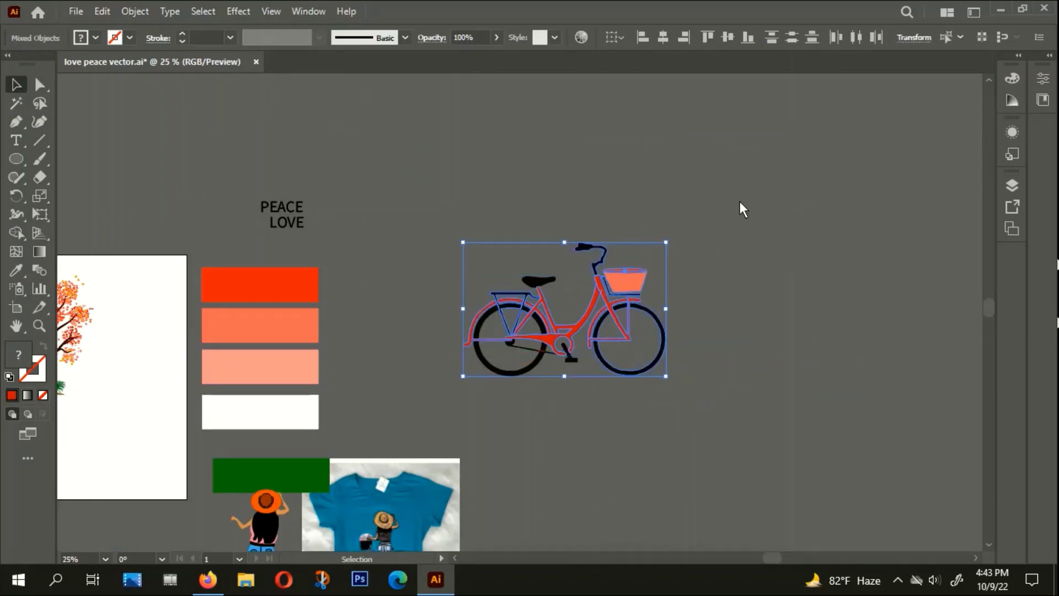
{"action": "left_click", "coordinate": [855, 338]}
{"action": "left_click", "coordinate": [582, 324]}
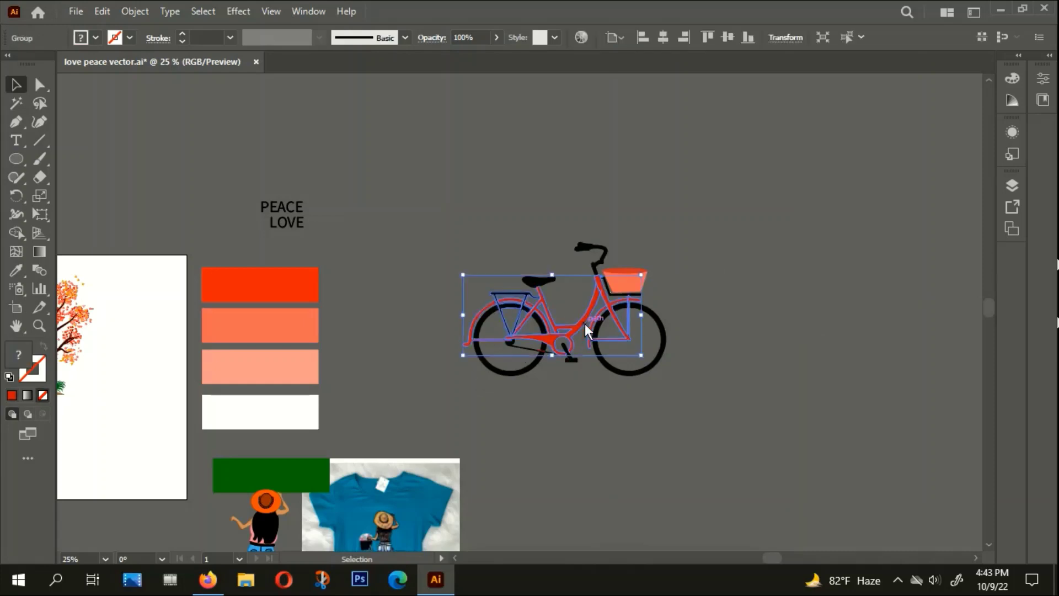
Recolour the bicycle frame with the coral swatch
{"action": "key", "text": "i"}
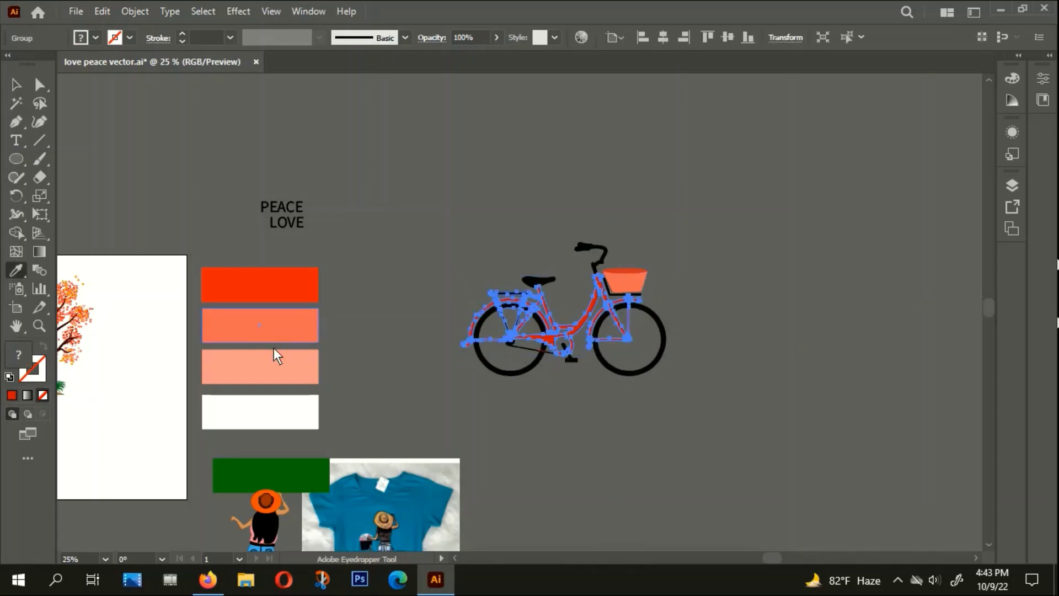
{"action": "left_click", "coordinate": [274, 325]}
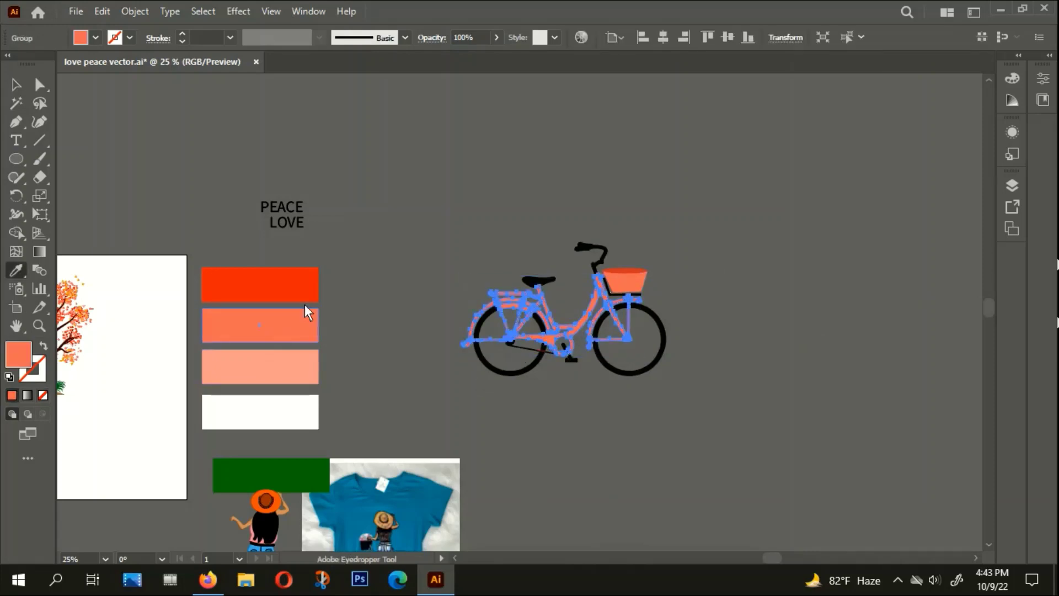
{"action": "left_click", "coordinate": [16, 84]}
{"action": "left_click", "coordinate": [530, 137]}
{"action": "scroll", "coordinate": [535, 295], "scroll_direction": "up", "scroll_amount": 1}
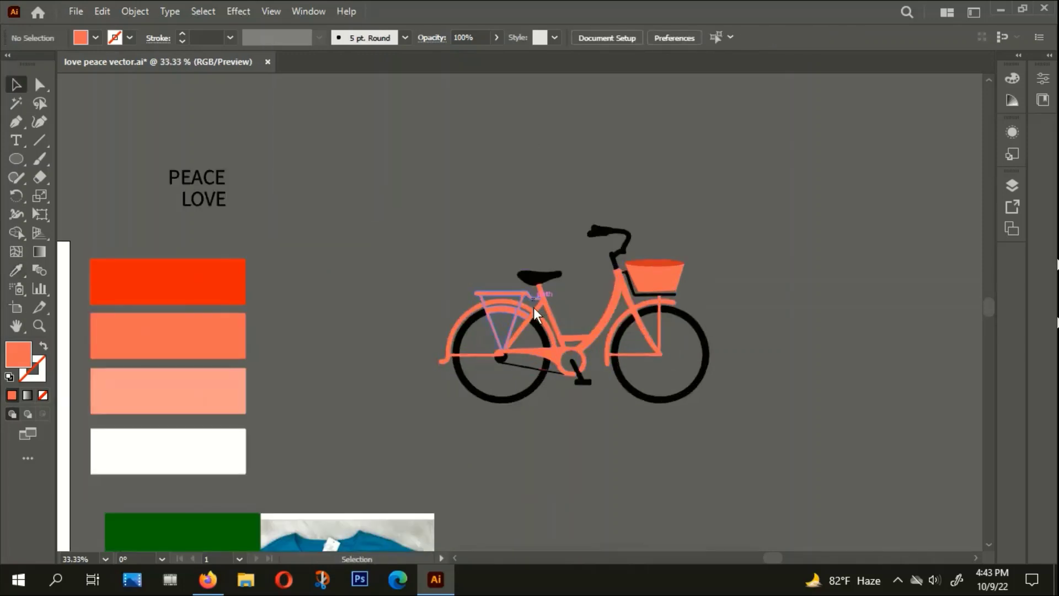
Recolour the black bicycle seat white
{"action": "left_click", "coordinate": [617, 225]}
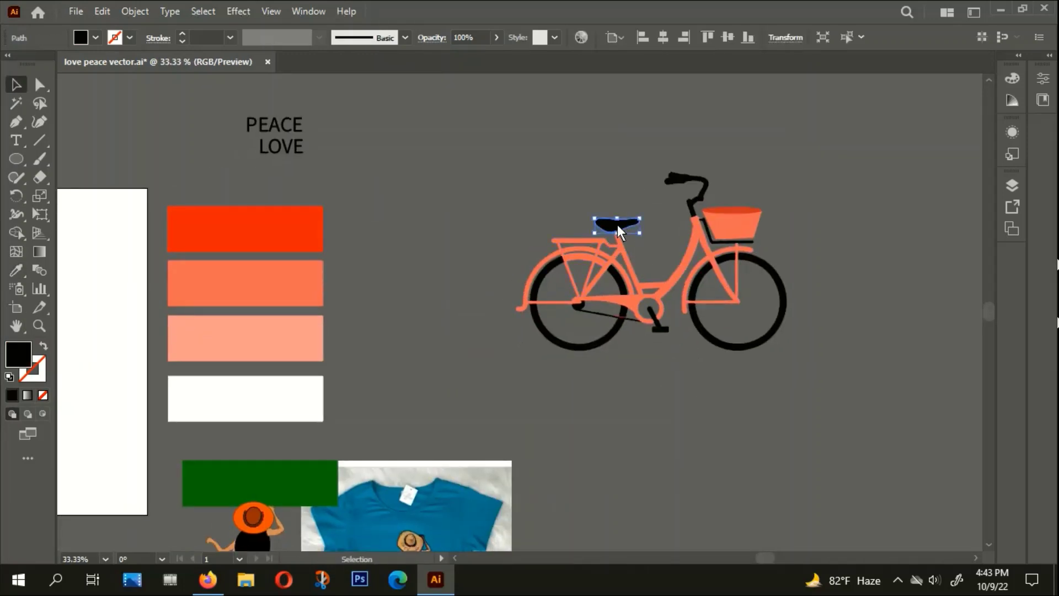
{"action": "key", "text": "i"}
{"action": "left_click", "coordinate": [232, 335]}
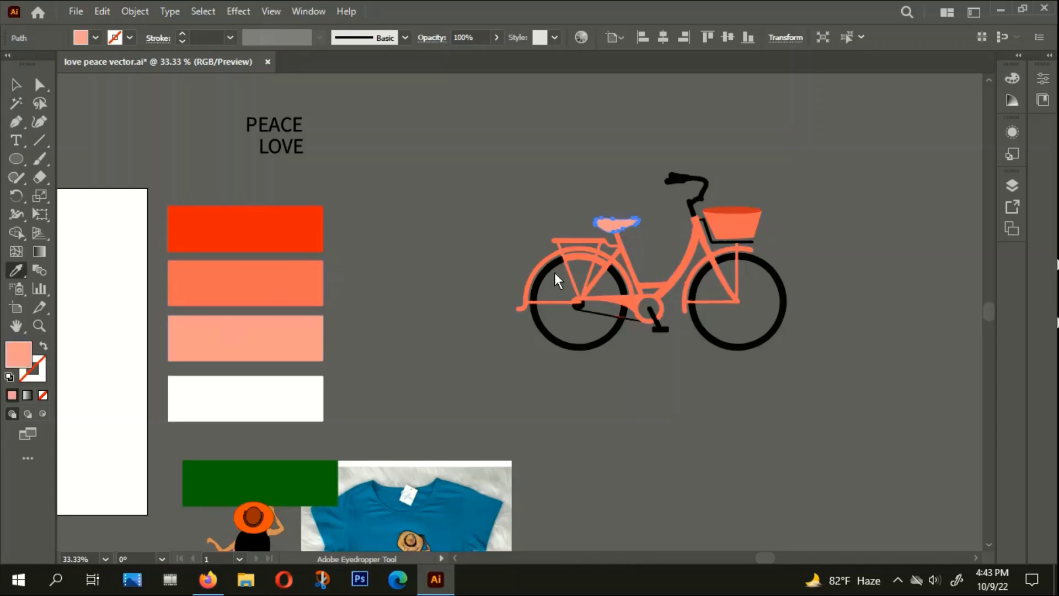
{"action": "left_click", "coordinate": [562, 251]}
{"action": "left_click", "coordinate": [16, 84]}
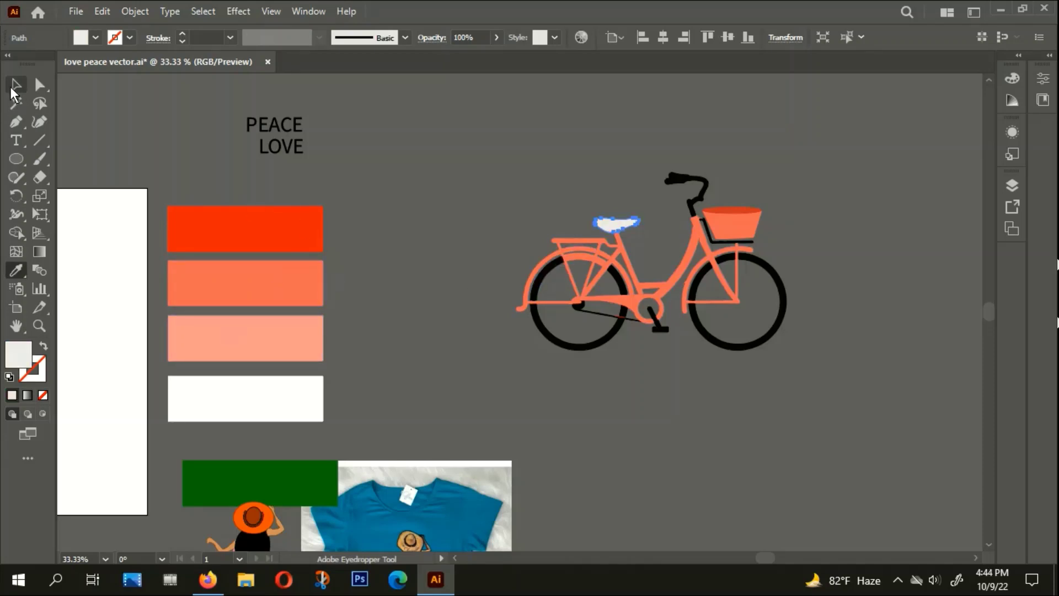
{"action": "left_click", "coordinate": [469, 232]}
{"action": "key", "text": "ctrl+minus"}
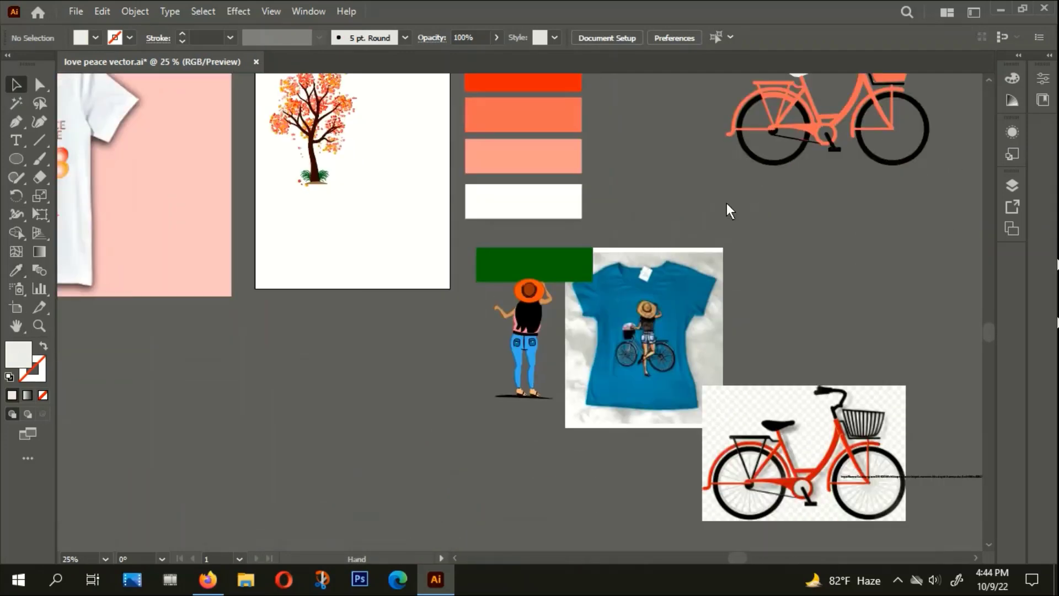
Pan across the tree artboard and T-shirts, then zoom in on the bicycle's rear wheel
{"action": "mouse_move", "coordinate": [650, 352]}
{"action": "left_mouse_down"}
{"action": "mouse_move", "coordinate": [696, 256]}
{"action": "mouse_move", "coordinate": [919, 269]}
{"action": "mouse_move", "coordinate": [681, 319]}
{"action": "mouse_move", "coordinate": [504, 283]}
{"action": "left_mouse_up"}
{"action": "scroll", "coordinate": [512, 236], "scroll_direction": "up", "scroll_amount": 1}
{"action": "scroll", "coordinate": [511, 237], "scroll_direction": "up", "scroll_amount": 2}
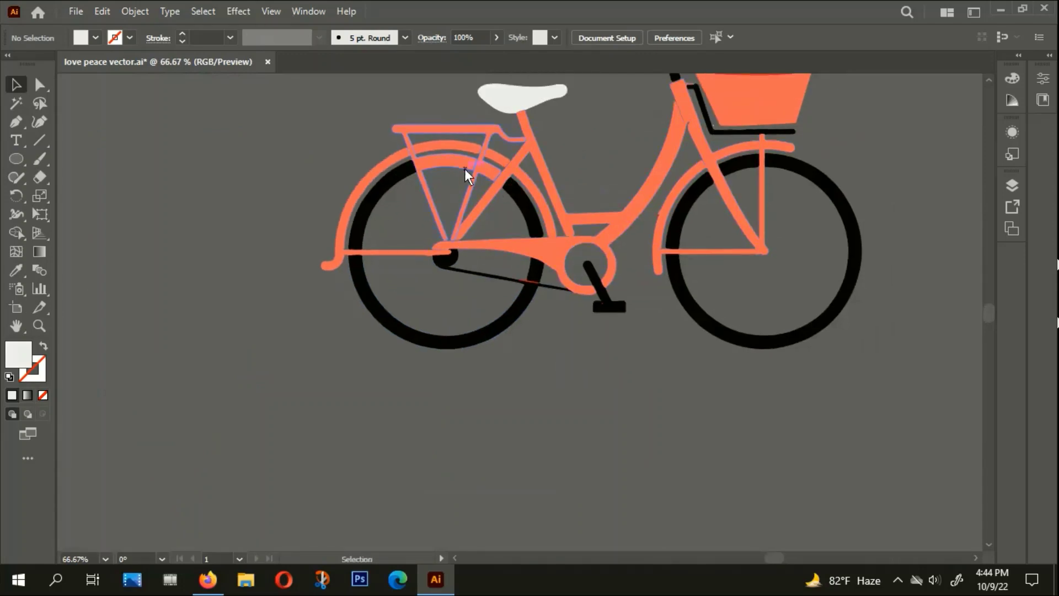
{"action": "scroll", "coordinate": [662, 306], "scroll_direction": "down", "scroll_amount": 2}
{"action": "mouse_move", "coordinate": [558, 331]}
{"action": "left_mouse_down"}
{"action": "mouse_move", "coordinate": [1034, 261]}
{"action": "mouse_move", "coordinate": [369, 277]}
{"action": "left_mouse_up"}
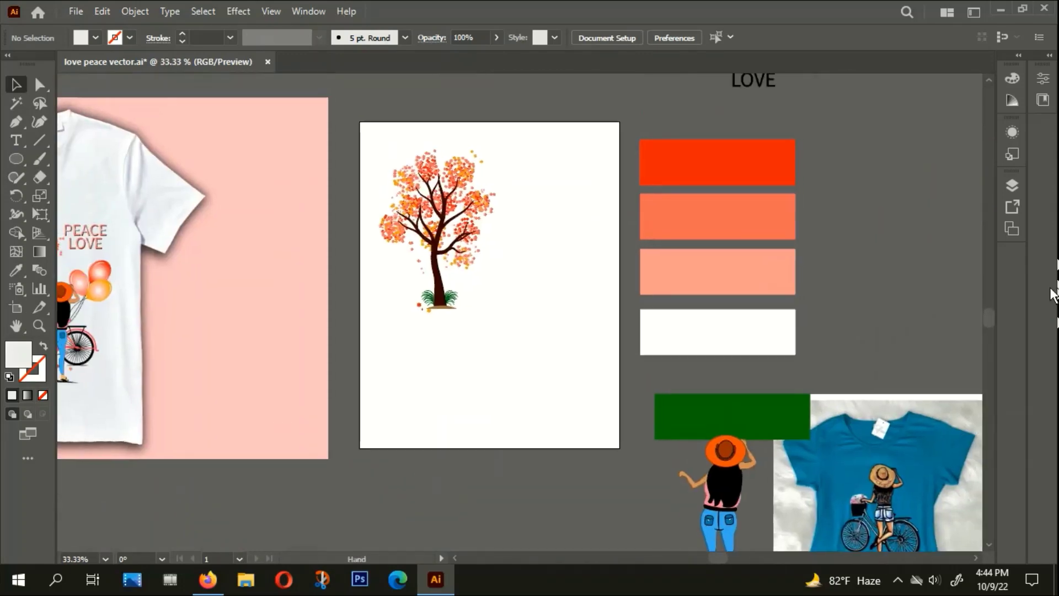
{"action": "scroll", "coordinate": [353, 229], "scroll_direction": "up", "scroll_amount": 2}
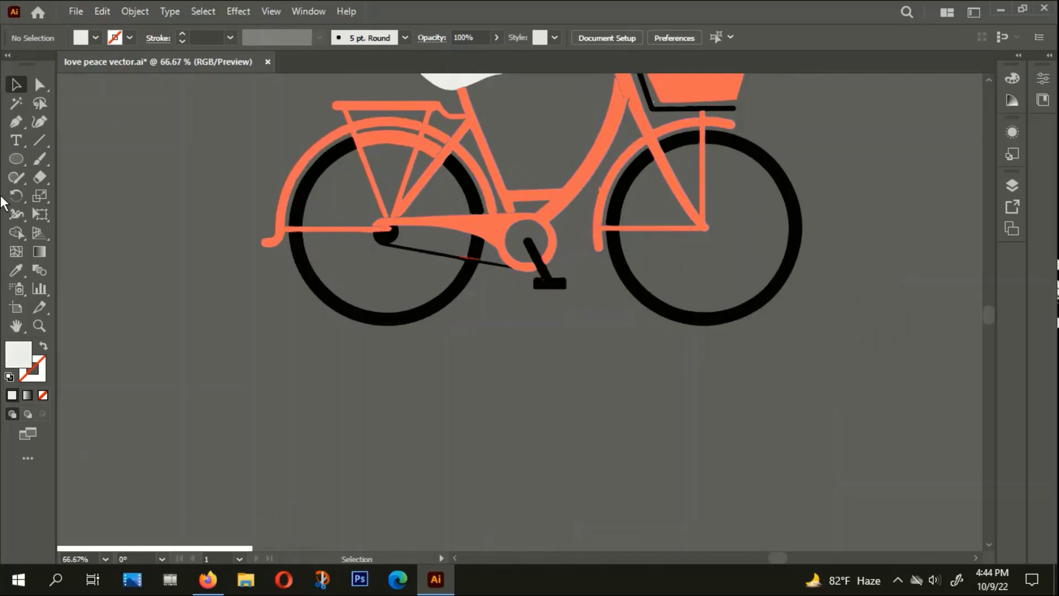
Draw a vertical line through the rear wheel hub with a 4 pt black stroke
{"action": "left_click", "coordinate": [39, 140]}
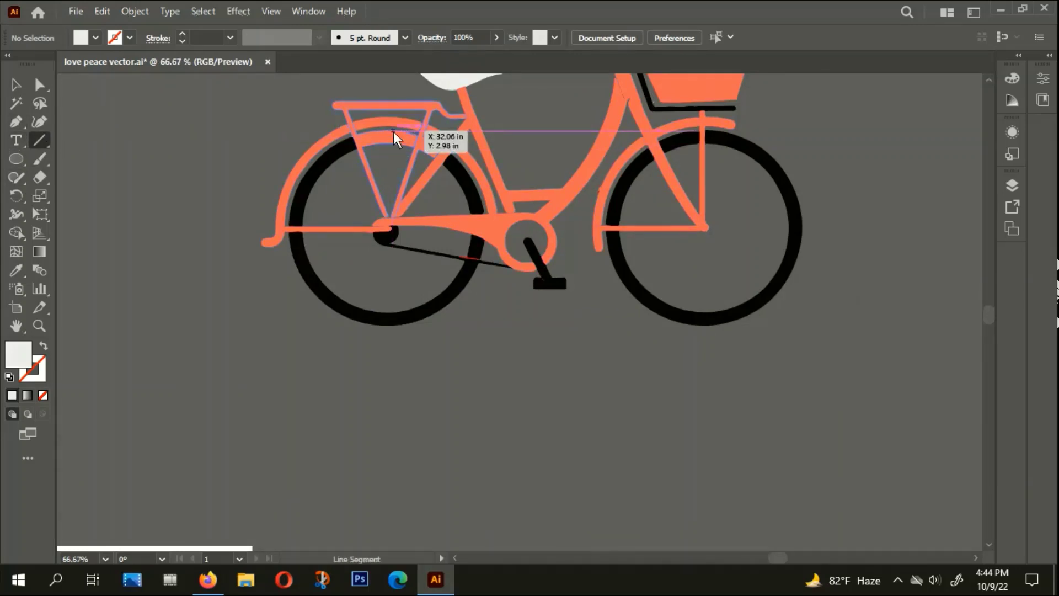
{"action": "left_click_drag", "start_coordinate": [392, 135], "coordinate": [395, 317]}
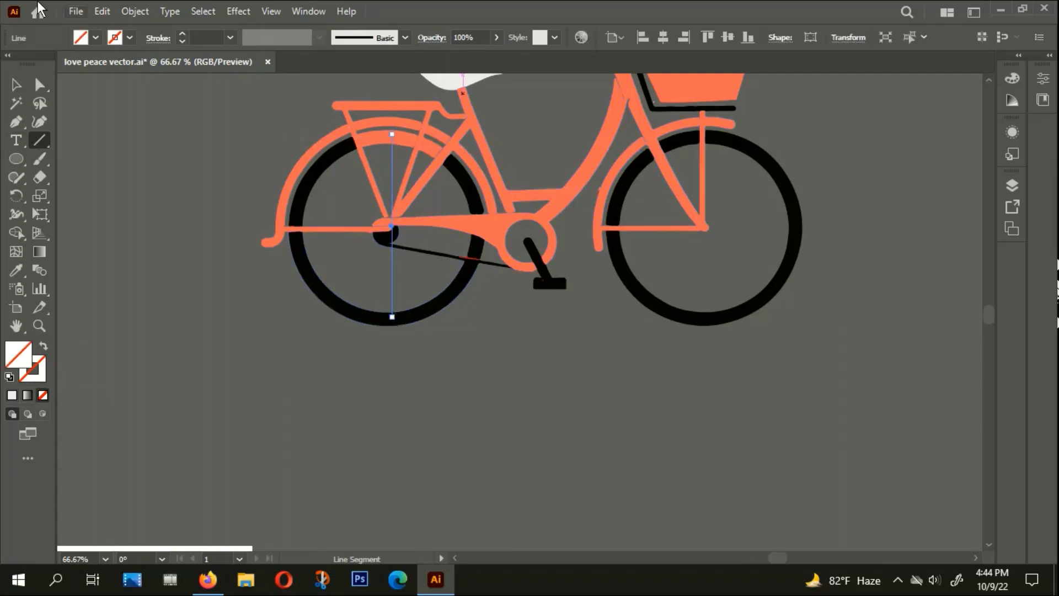
{"action": "left_click", "coordinate": [178, 35]}
{"action": "left_click", "coordinate": [182, 34]}
{"action": "left_click", "coordinate": [183, 34]}
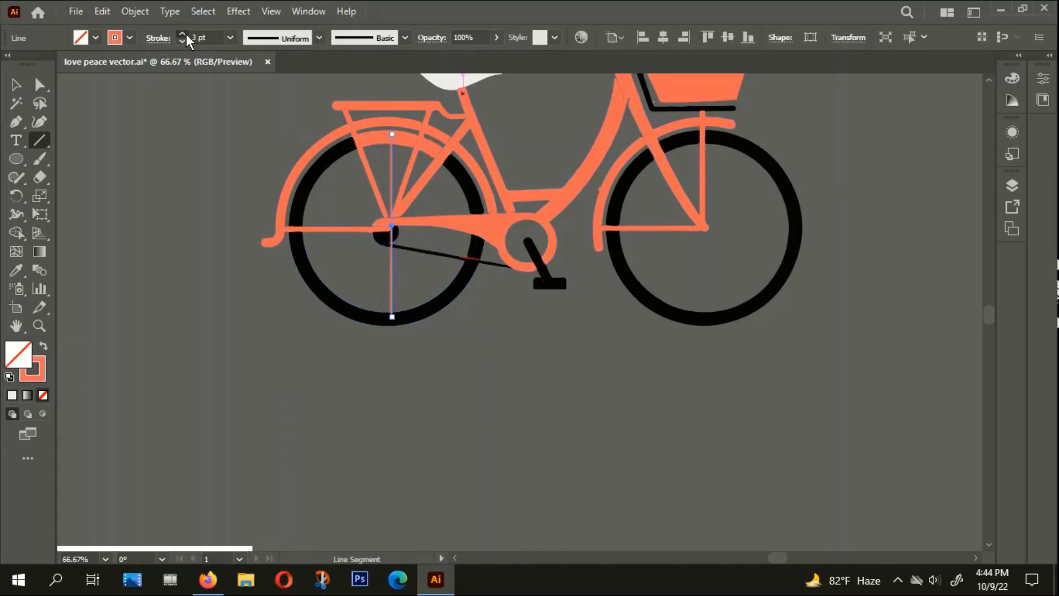
{"action": "left_click", "coordinate": [16, 85]}
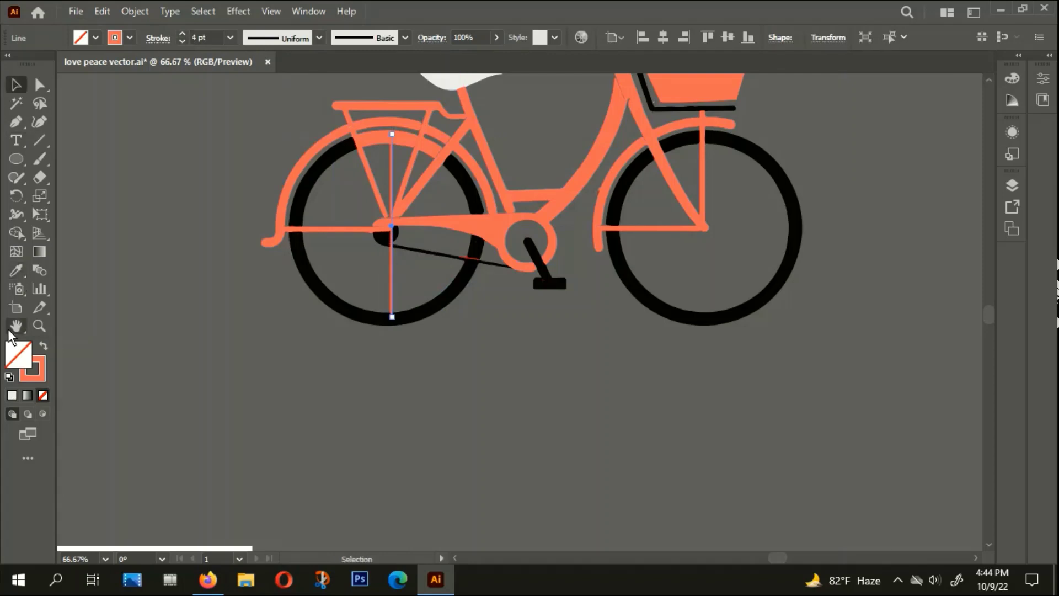
{"action": "double_click", "coordinate": [35, 374]}
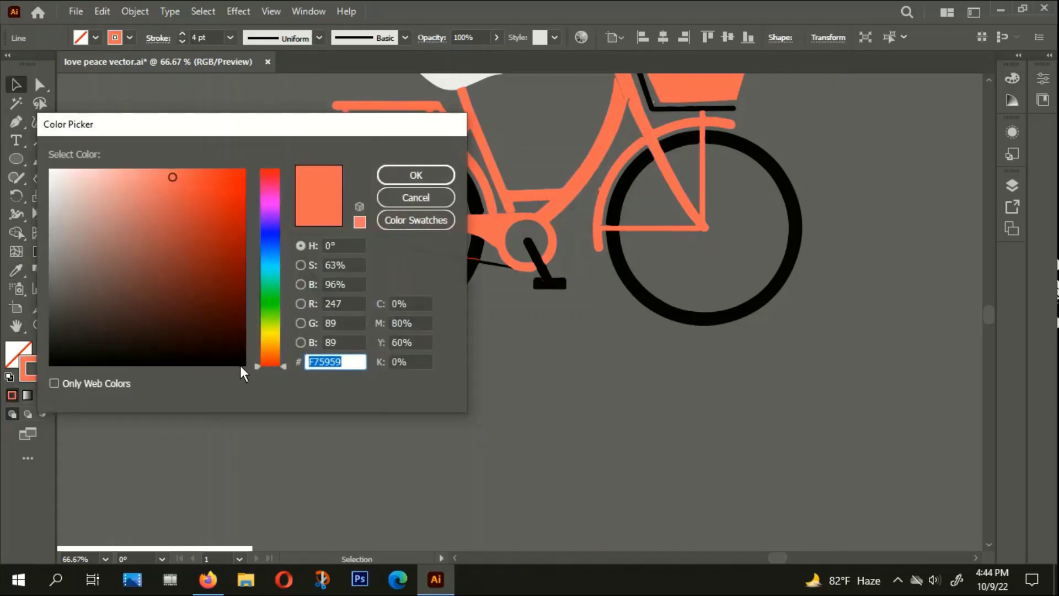
{"action": "left_click", "coordinate": [241, 362]}
{"action": "left_click", "coordinate": [402, 180]}
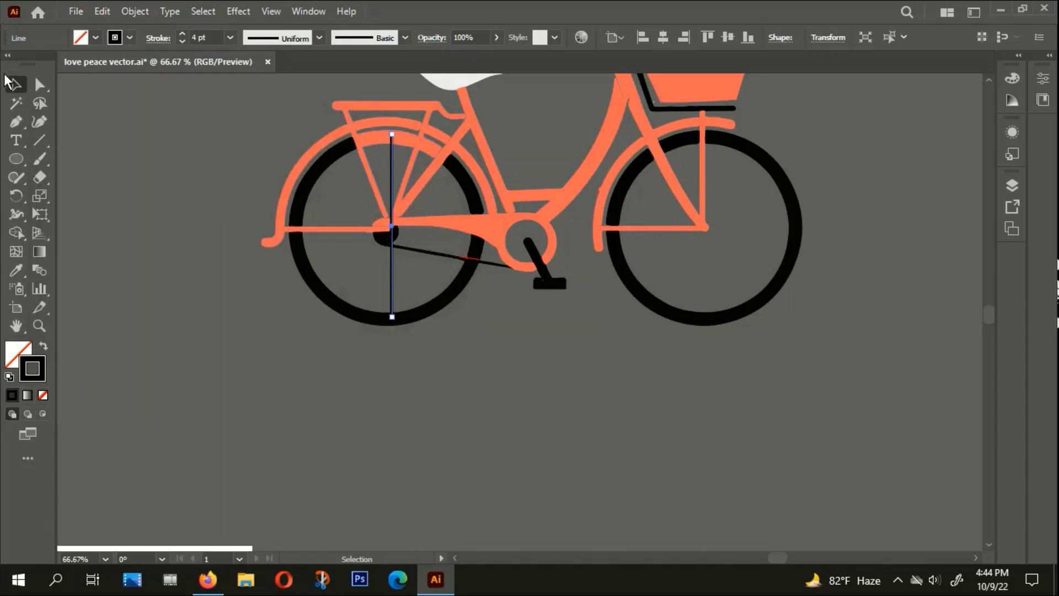
Taper the line with Width Profile 1, expand its appearance and stretch it to the rim
{"action": "left_click", "coordinate": [318, 36]}
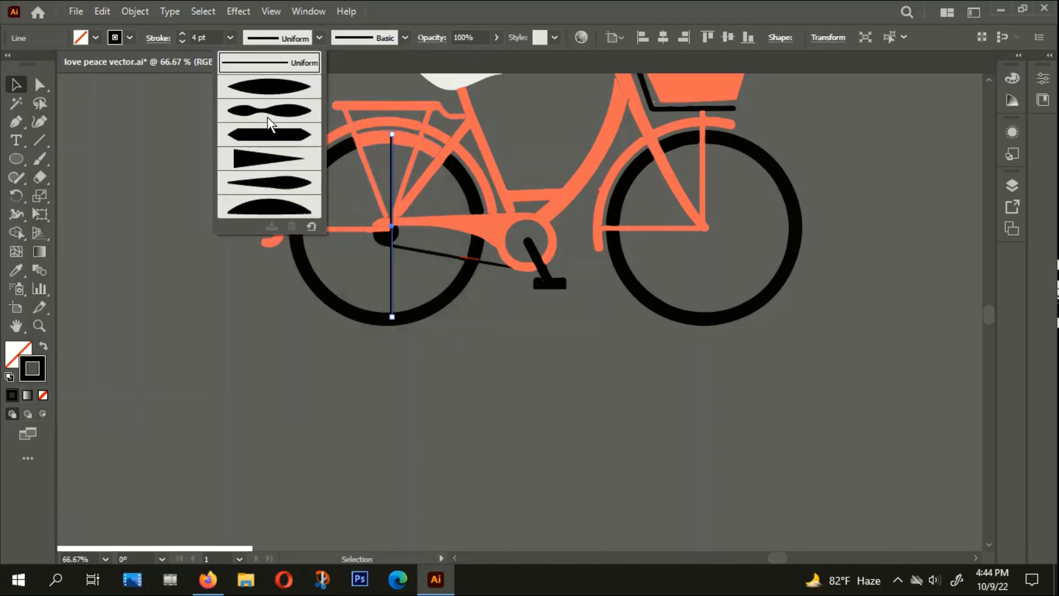
{"action": "left_click", "coordinate": [292, 88]}
{"action": "scroll", "coordinate": [402, 248], "scroll_direction": "up", "scroll_amount": 1}
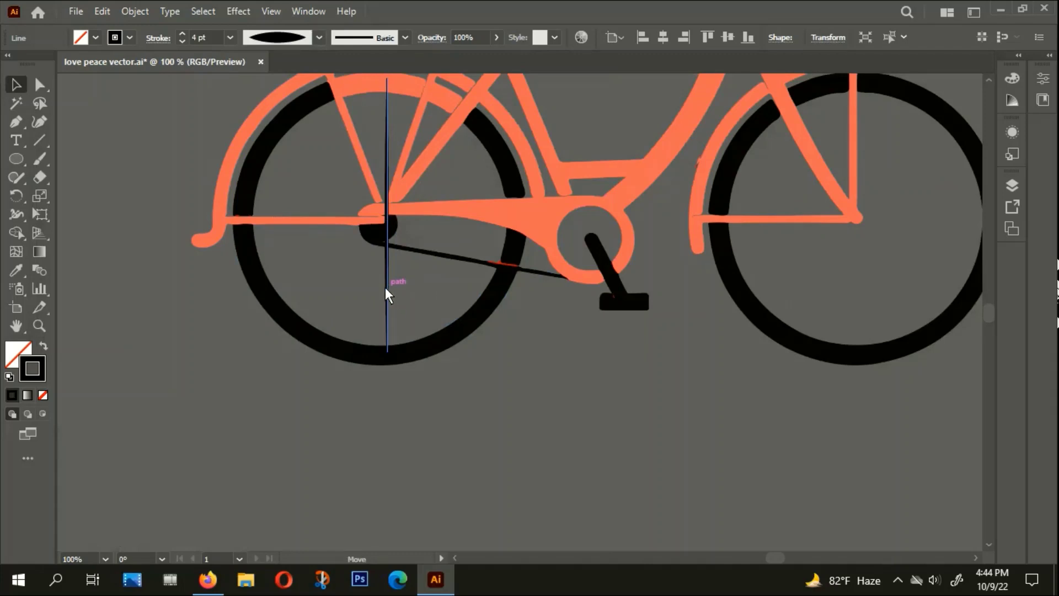
{"action": "left_click_drag", "start_coordinate": [386, 288], "coordinate": [379, 289]}
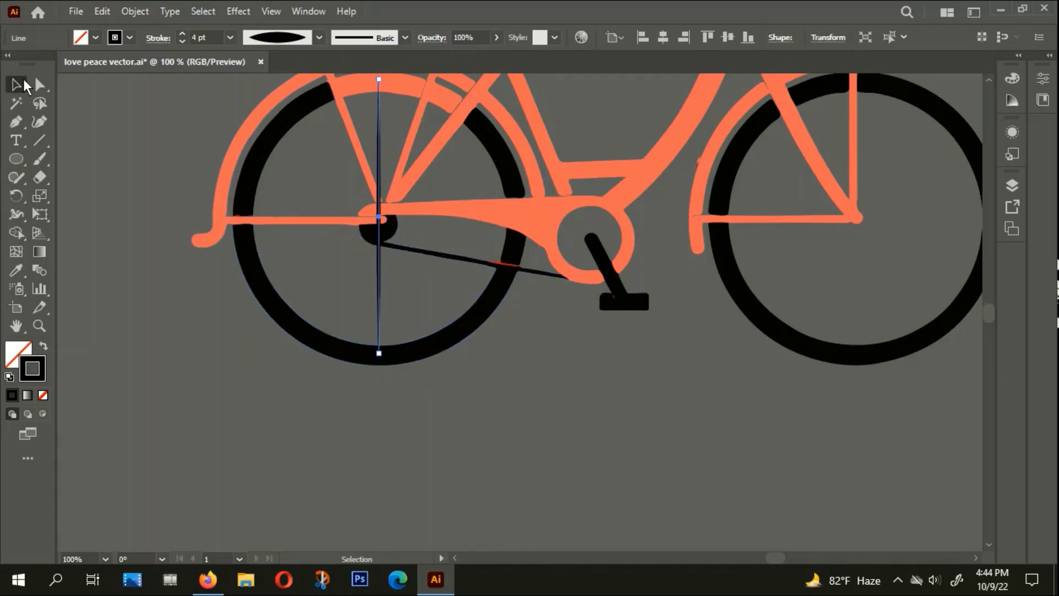
{"action": "left_click_drag", "start_coordinate": [419, 285], "coordinate": [406, 307]}
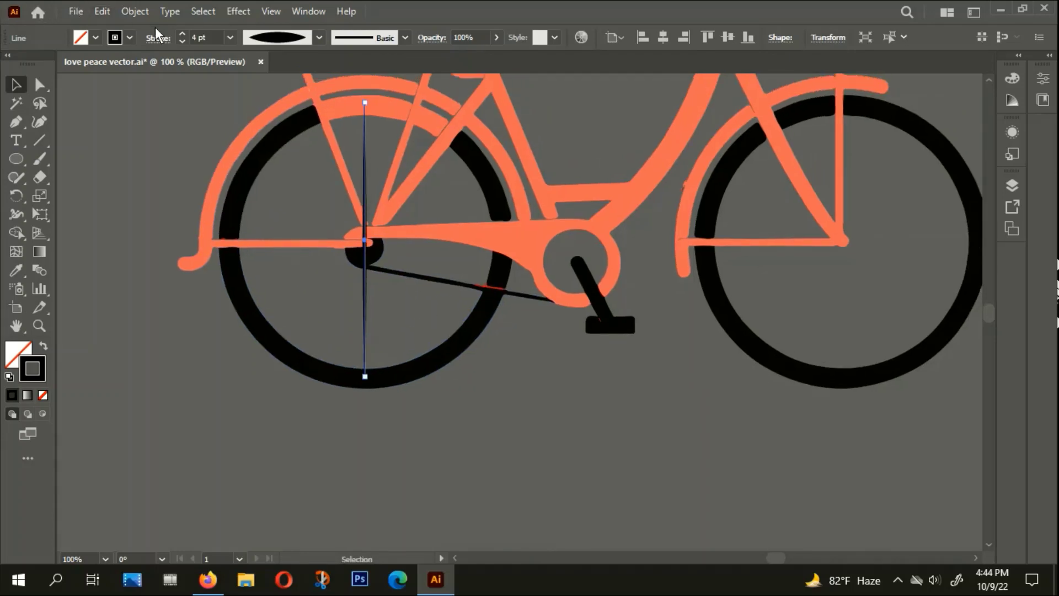
{"action": "left_click", "coordinate": [133, 12]}
{"action": "left_click", "coordinate": [205, 205]}
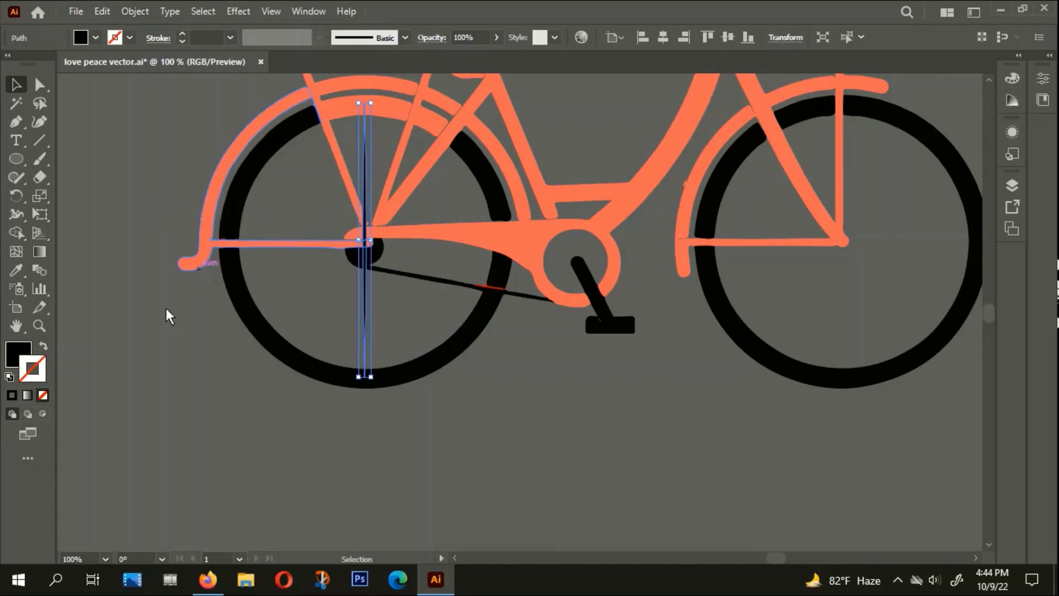
{"action": "left_click_drag", "start_coordinate": [359, 103], "coordinate": [362, 95]}
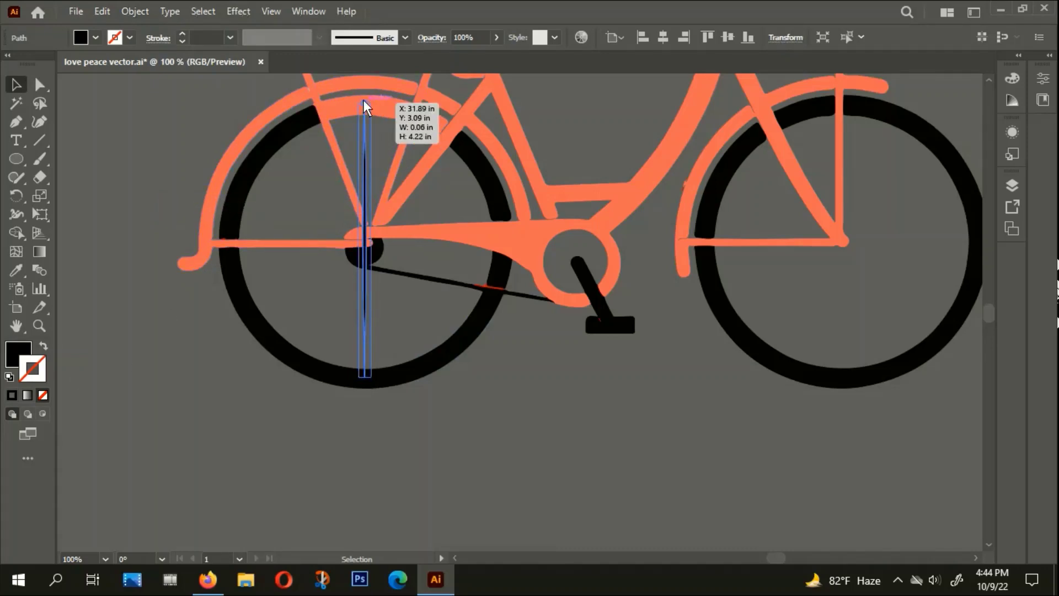
{"action": "left_click", "coordinate": [493, 351]}
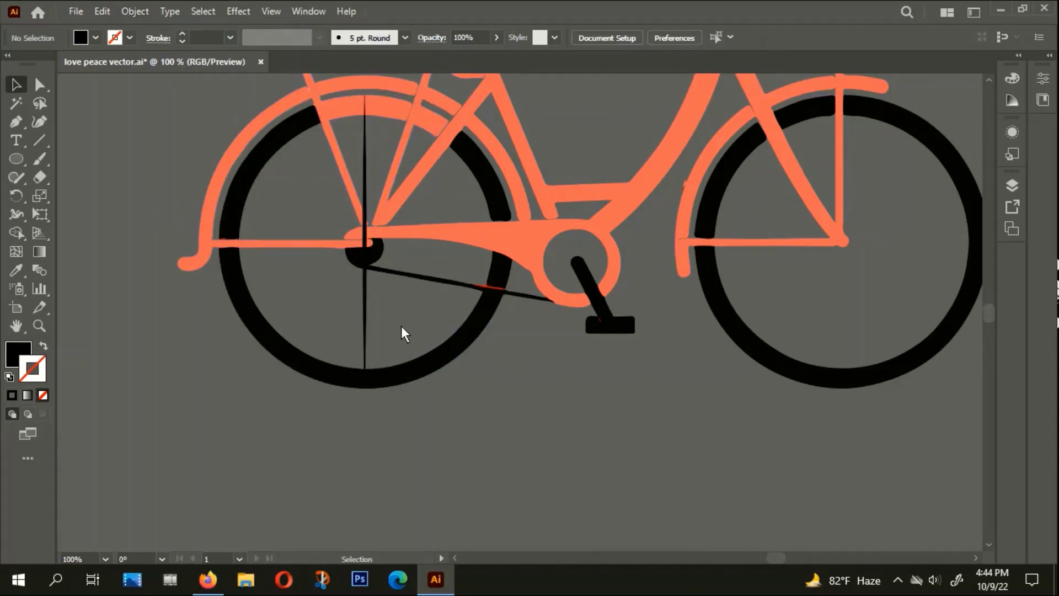
{"action": "left_click", "coordinate": [364, 349]}
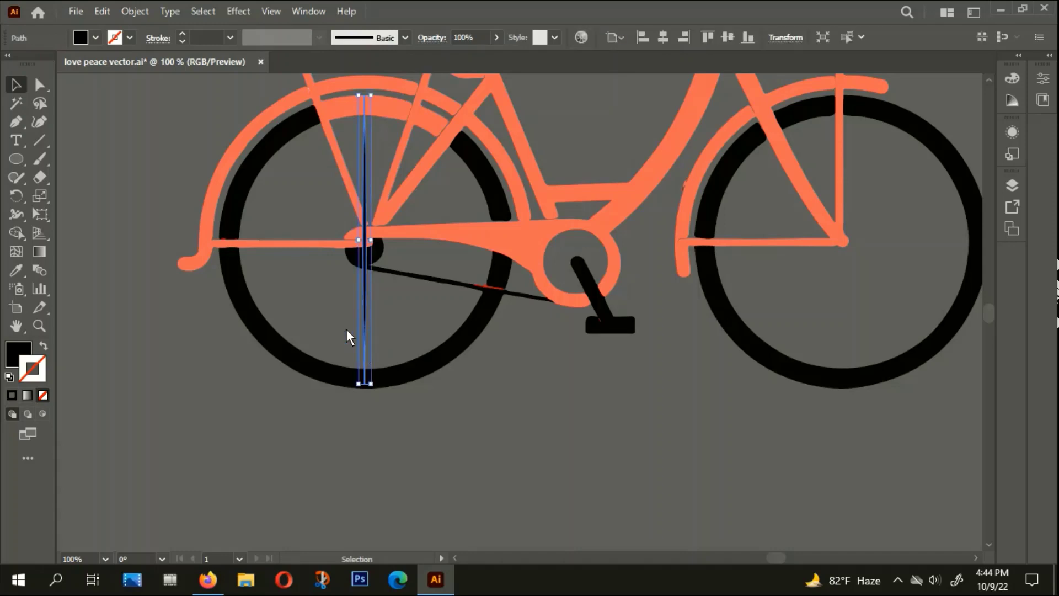
Rotate copies of the spoke by 10° around the hub, repeating with Ctrl+D to fill the wheel
{"action": "left_click", "coordinate": [16, 196]}
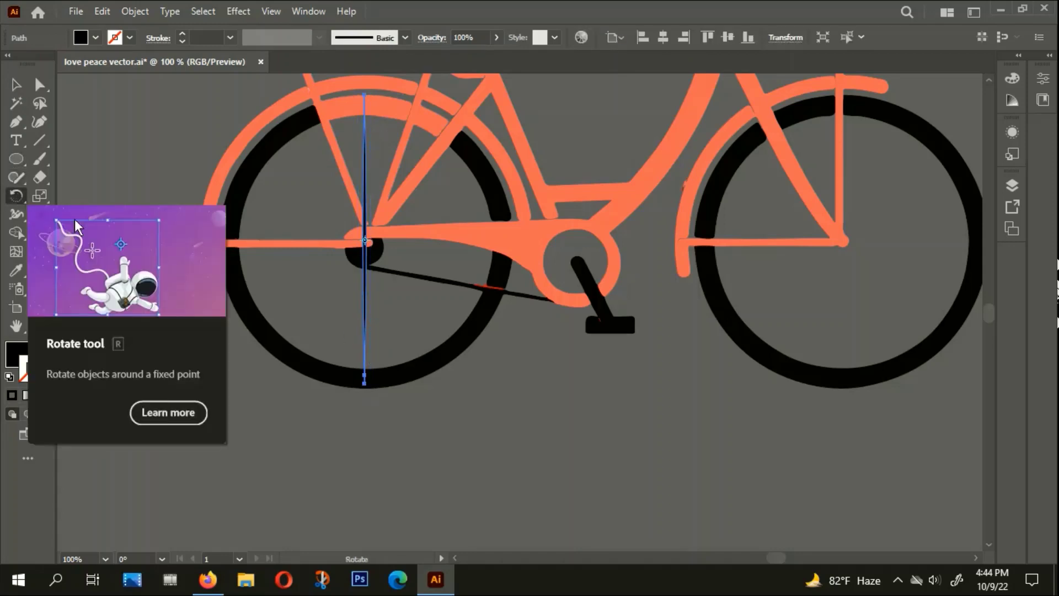
{"action": "left_click", "coordinate": [365, 241]}
{"action": "left_click", "coordinate": [365, 242], "text": "alt"}
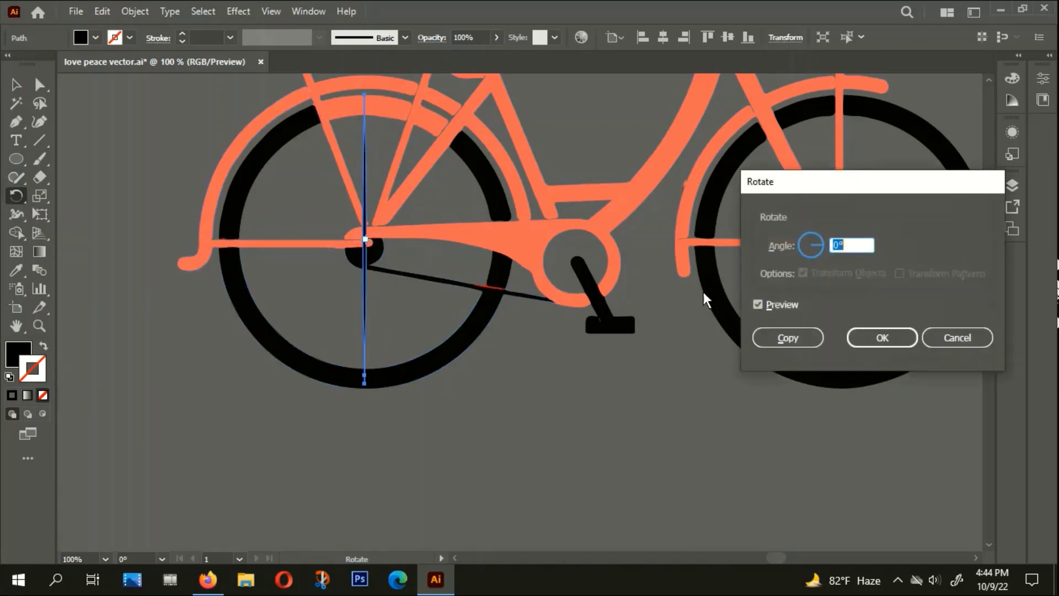
{"action": "type", "text": "10"}
{"action": "left_click", "coordinate": [794, 337]}
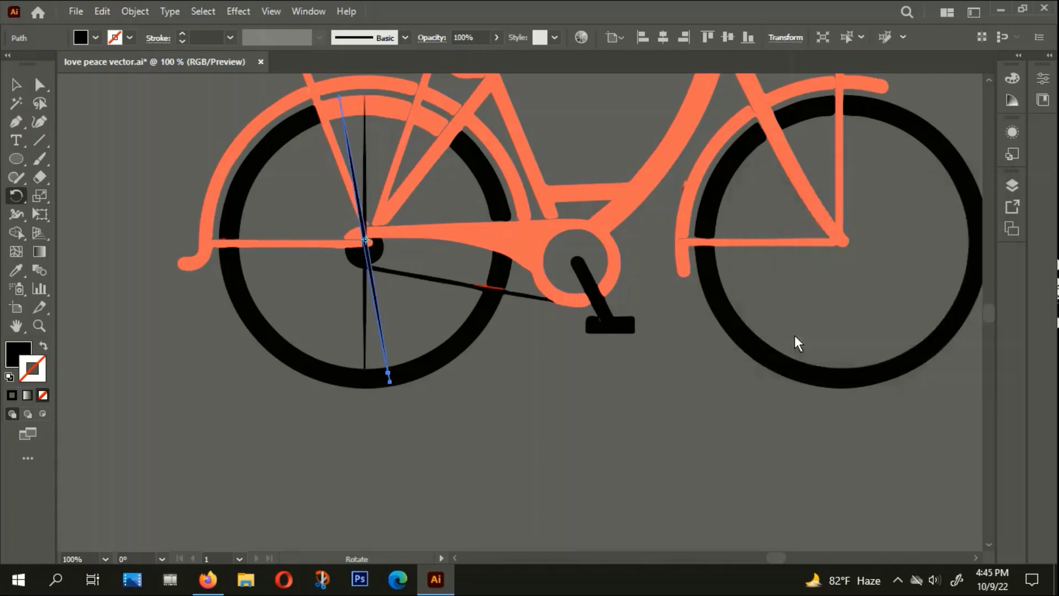
{"action": "key", "text": "ctrl+d"}
{"action": "key", "text": "ctrl+d"}
{"action": "key", "text": "ctrl+d"}
{"action": "key", "text": "ctrl+d"}
{"action": "key", "text": "ctrl+d"}
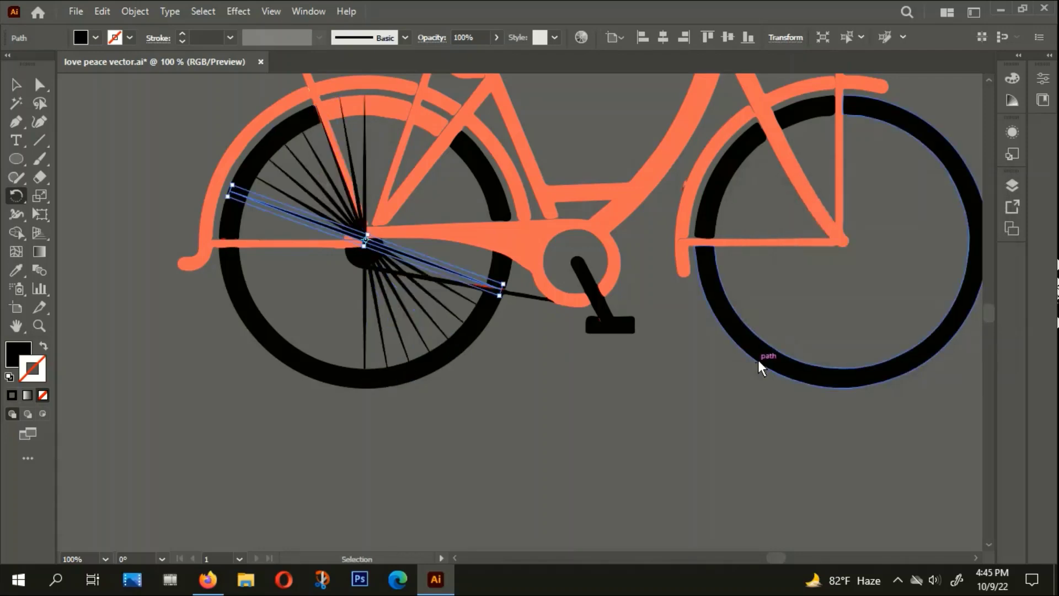
{"action": "key", "text": "ctrl+d"}
{"action": "key", "text": "ctrl+d"}
{"action": "key", "text": "ctrl+d"}
{"action": "key", "text": "ctrl+d"}
{"action": "key", "text": "ctrl+d"}
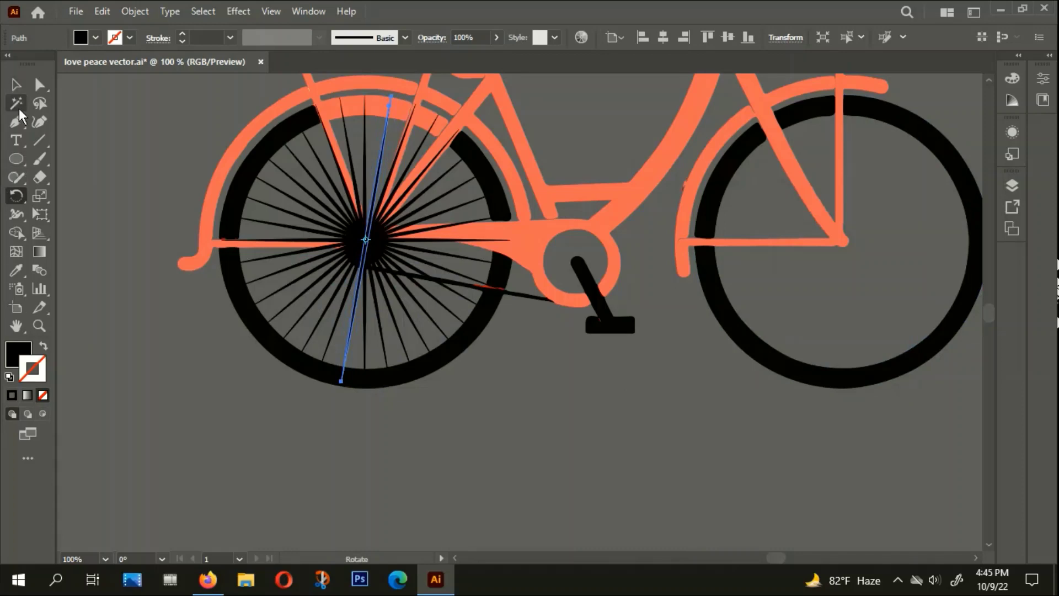
{"action": "left_click", "coordinate": [16, 85]}
{"action": "left_click", "coordinate": [210, 382]}
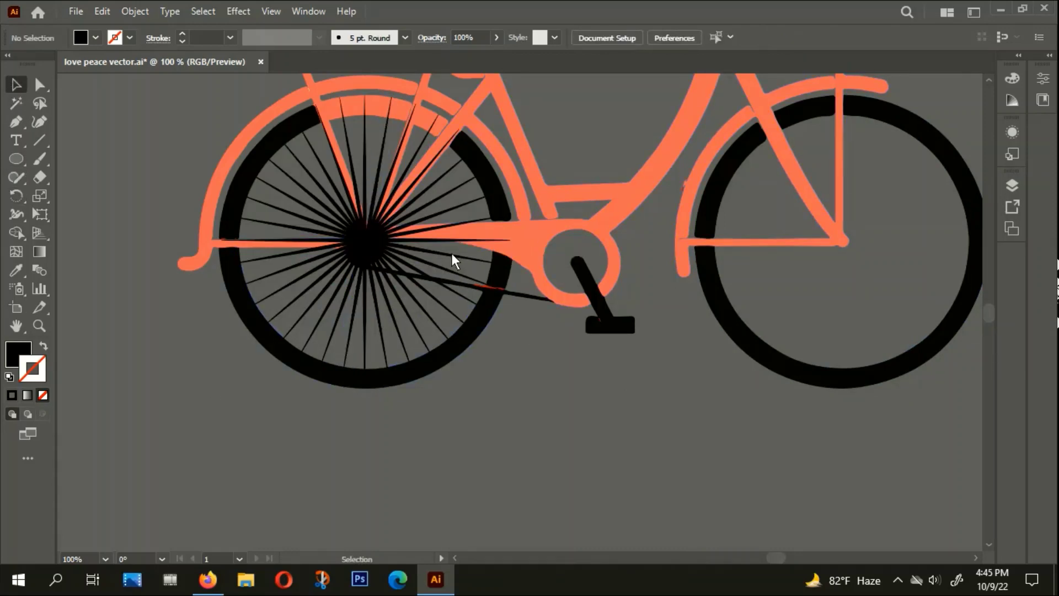
{"action": "scroll", "coordinate": [311, 306], "scroll_direction": "up", "scroll_amount": 1}
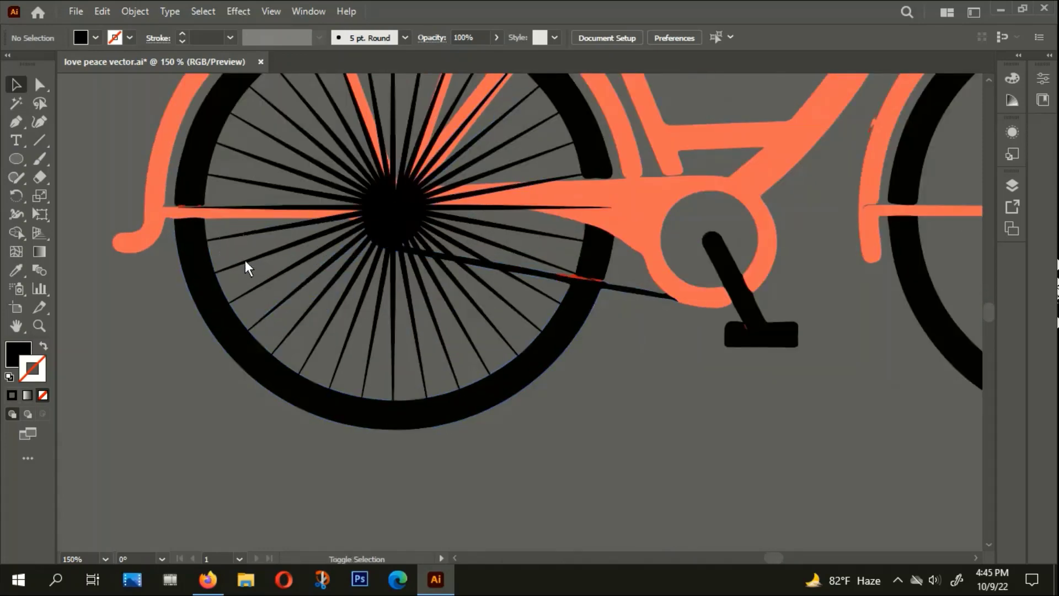
Select all the rear wheel's spokes and group them
{"action": "left_click", "coordinate": [274, 283]}
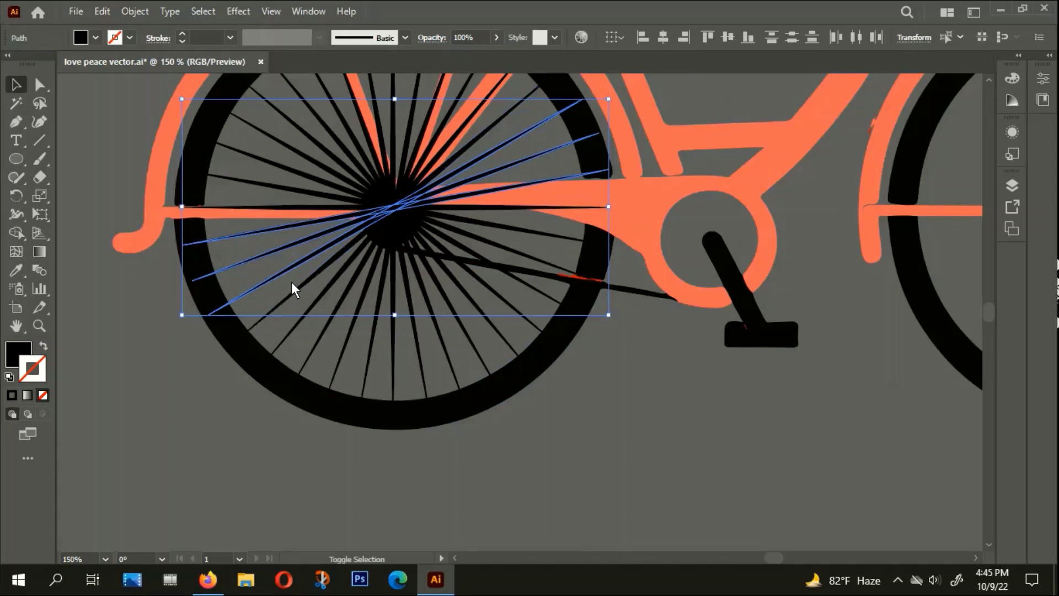
{"action": "left_click", "coordinate": [345, 313], "text": "shift"}
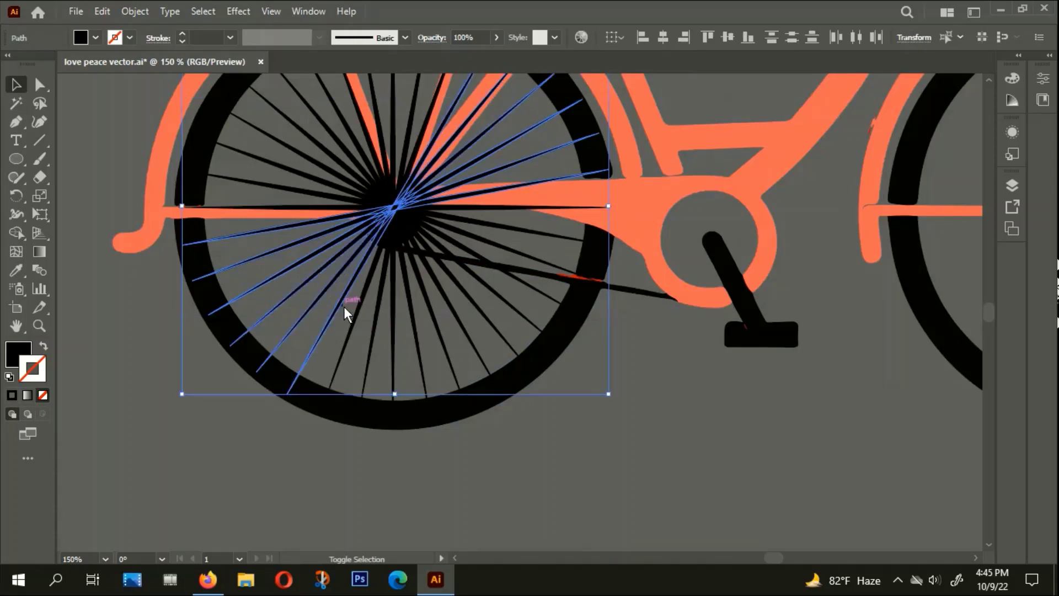
{"action": "left_click", "coordinate": [436, 321], "text": "shift"}
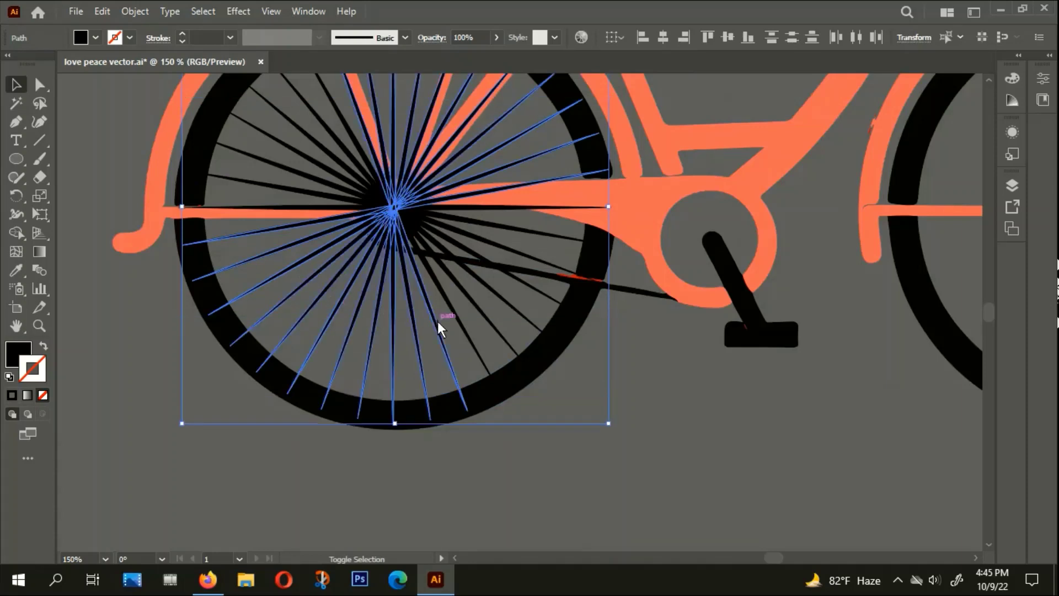
{"action": "left_click", "coordinate": [519, 304], "text": "shift"}
{"action": "left_click", "coordinate": [544, 293], "text": "shift"}
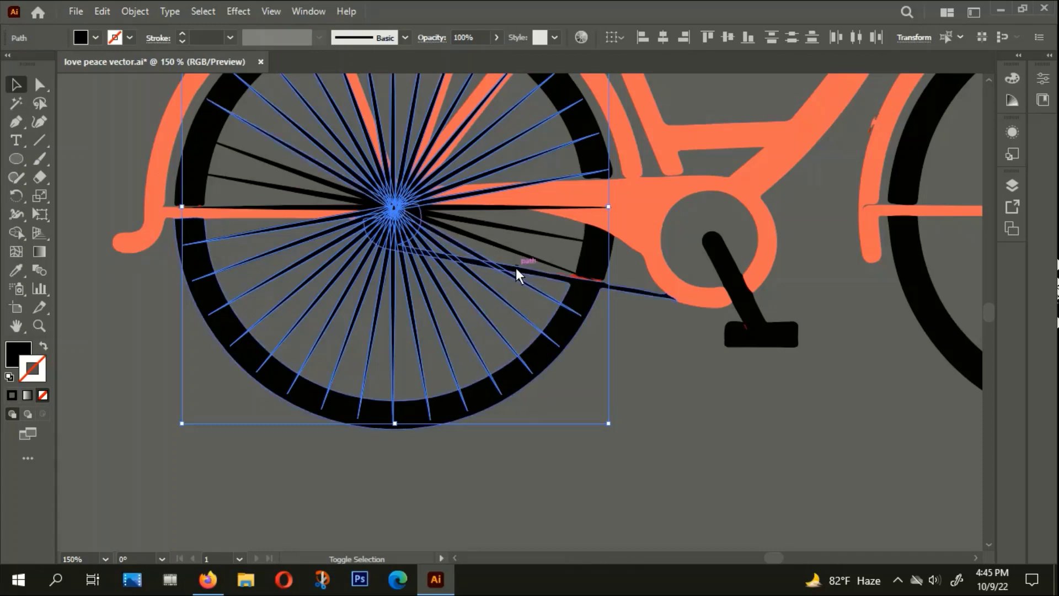
{"action": "left_click", "coordinate": [521, 221], "text": "shift"}
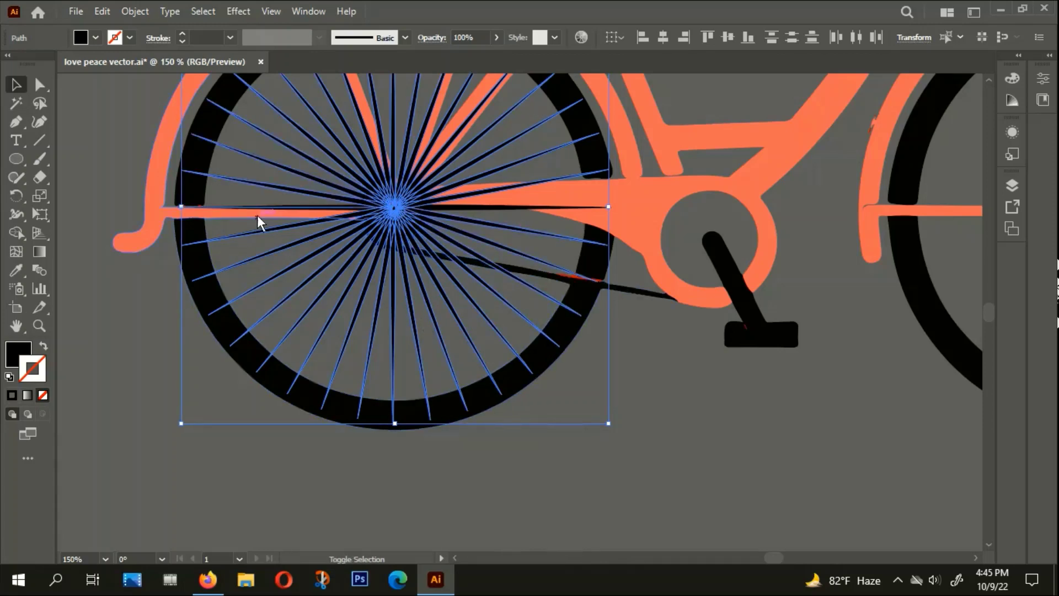
{"action": "left_click", "coordinate": [280, 207], "text": "shift"}
{"action": "right_click", "coordinate": [412, 261]}
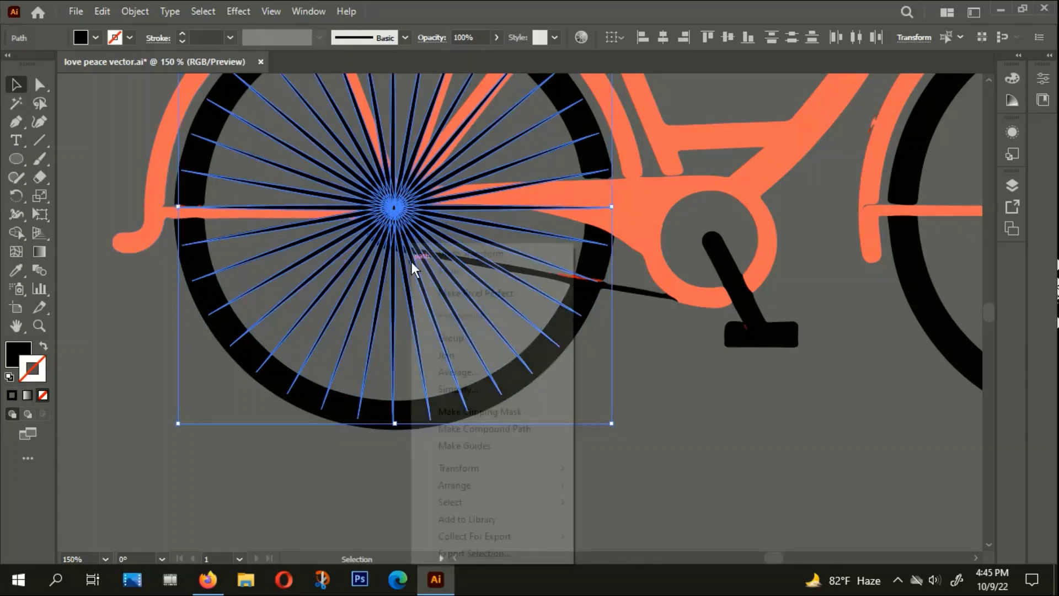
{"action": "left_click", "coordinate": [458, 339]}
Place the spoke group behind the bicycle frame
{"action": "scroll", "coordinate": [389, 372], "scroll_direction": "down", "scroll_amount": 2}
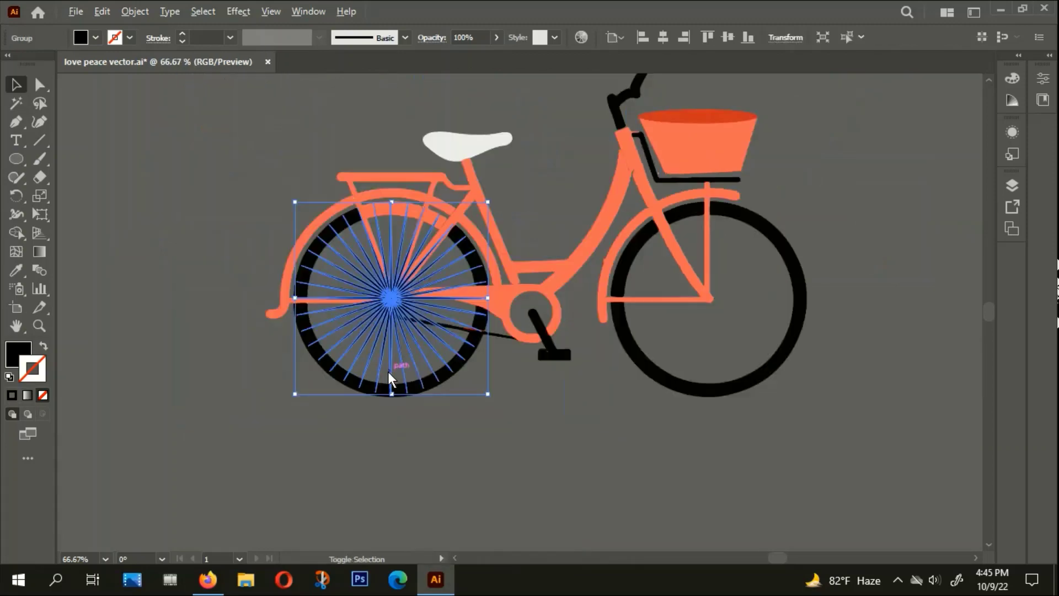
{"action": "scroll", "coordinate": [533, 356], "scroll_direction": "down", "scroll_amount": 1}
{"action": "left_click_drag", "start_coordinate": [533, 355], "coordinate": [399, 321]}
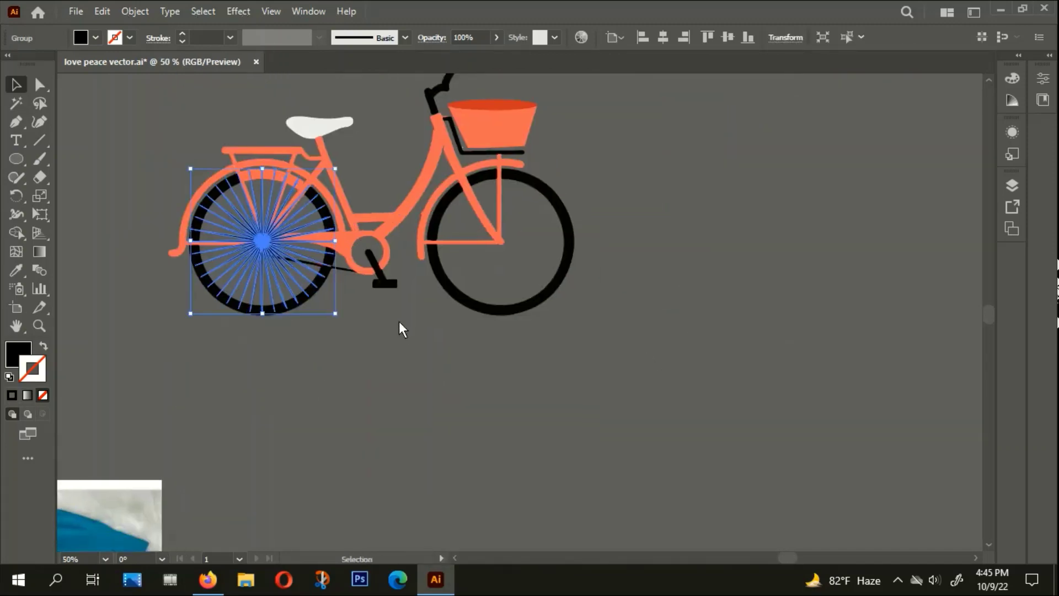
{"action": "left_click", "coordinate": [346, 347]}
{"action": "left_click_drag", "start_coordinate": [136, 115], "coordinate": [594, 363]}
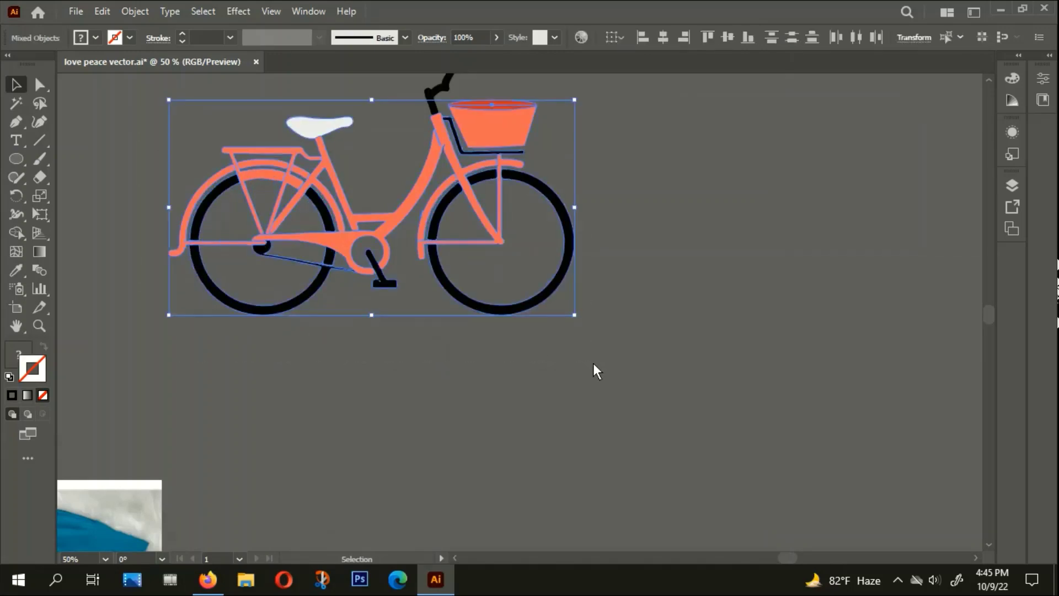
{"action": "key", "text": "ctrl+f"}
{"action": "left_click", "coordinate": [504, 358]}
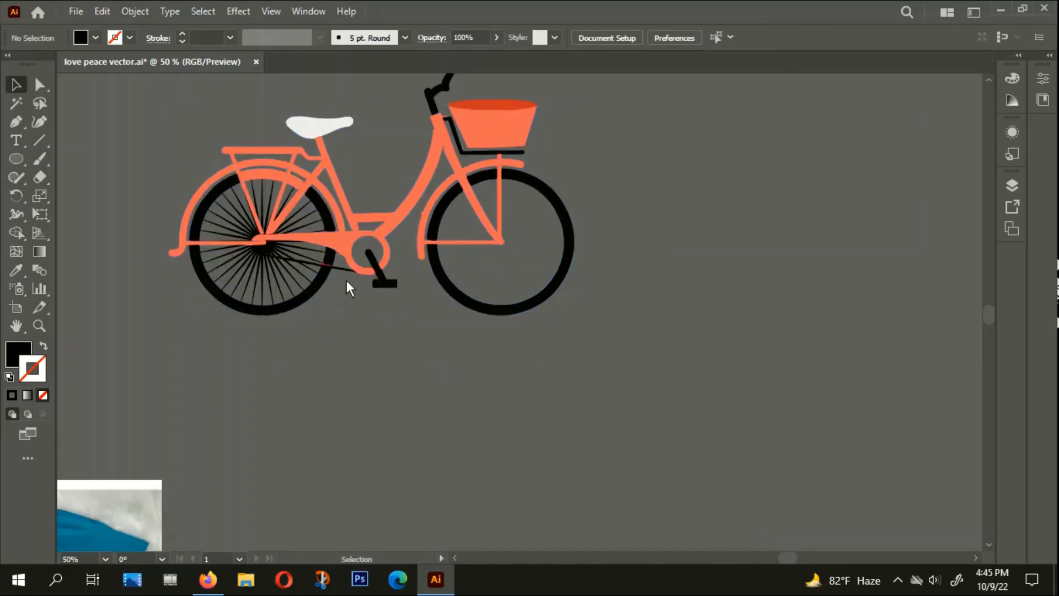
Duplicate the spoke group onto the front wheel
{"action": "left_click_drag", "start_coordinate": [266, 273], "coordinate": [502, 275]}
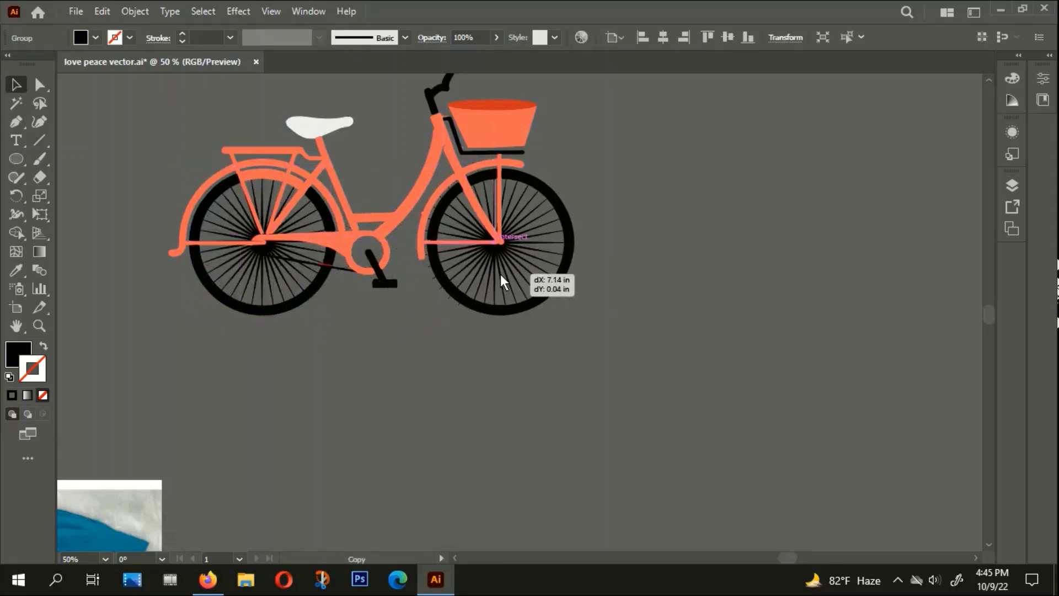
{"action": "left_click_drag", "start_coordinate": [501, 273], "coordinate": [504, 273]}
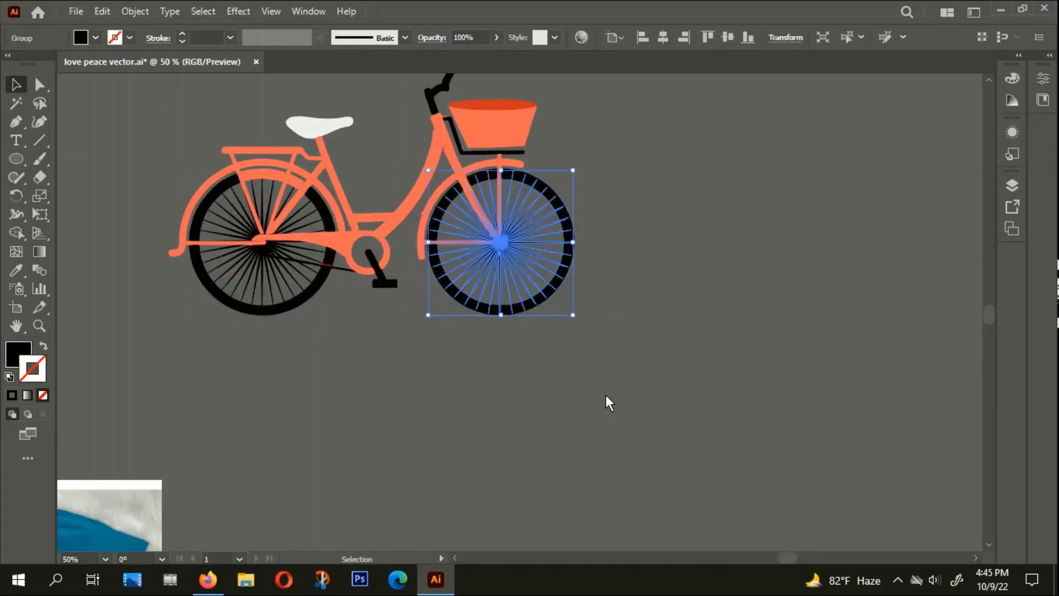
{"action": "left_click", "coordinate": [578, 372]}
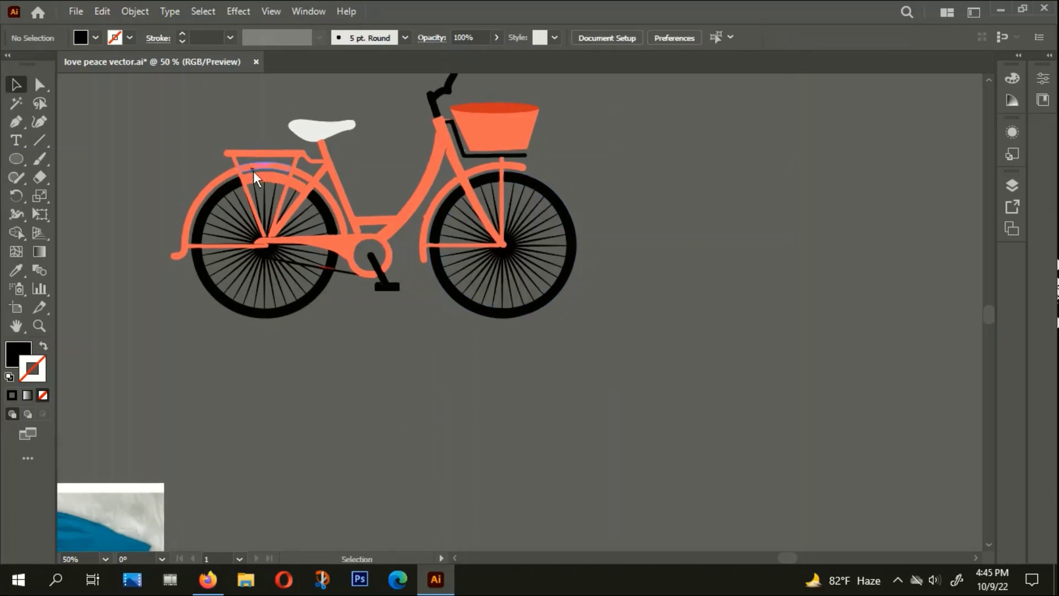
{"action": "scroll", "coordinate": [259, 171], "scroll_direction": "up", "scroll_amount": 1, "text": "alt"}
Eyedrop the frame's salmon orange onto the seat
{"action": "left_click", "coordinate": [351, 103]}
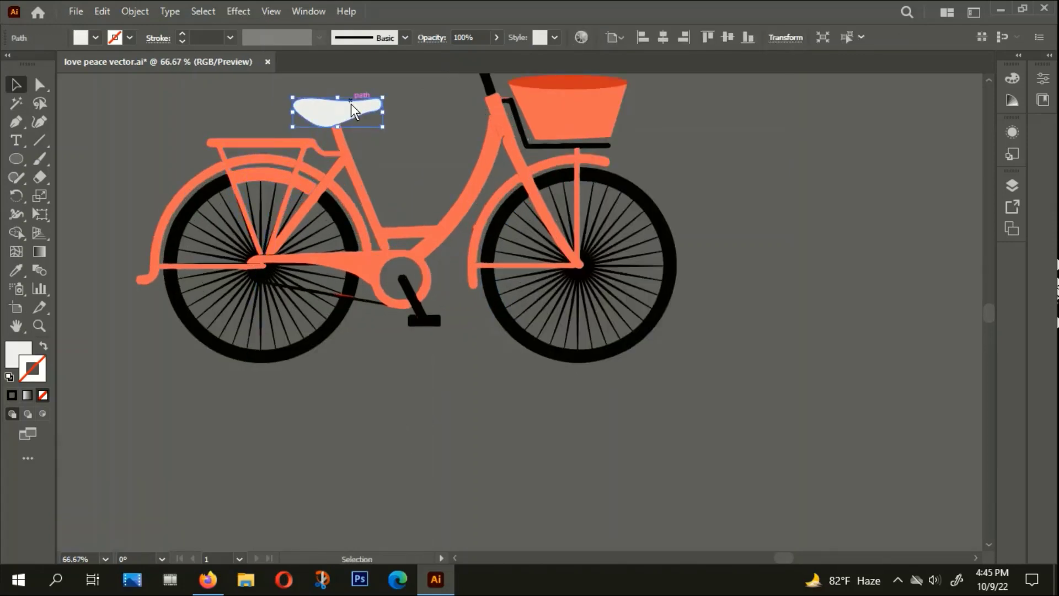
{"action": "key", "text": "i"}
{"action": "left_click", "coordinate": [270, 142]}
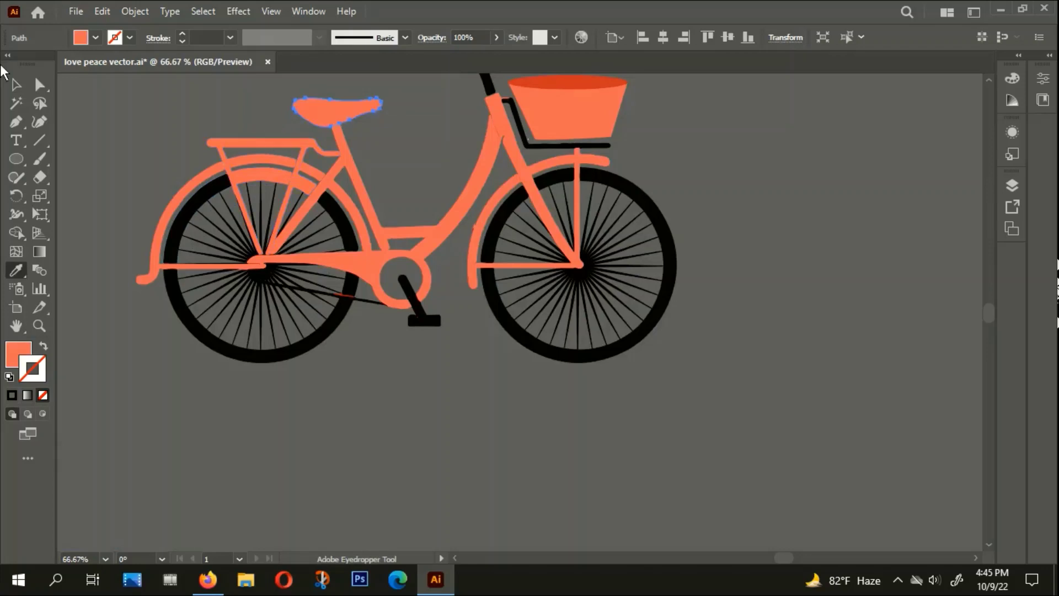
{"action": "left_click", "coordinate": [16, 84]}
{"action": "left_click", "coordinate": [159, 154]}
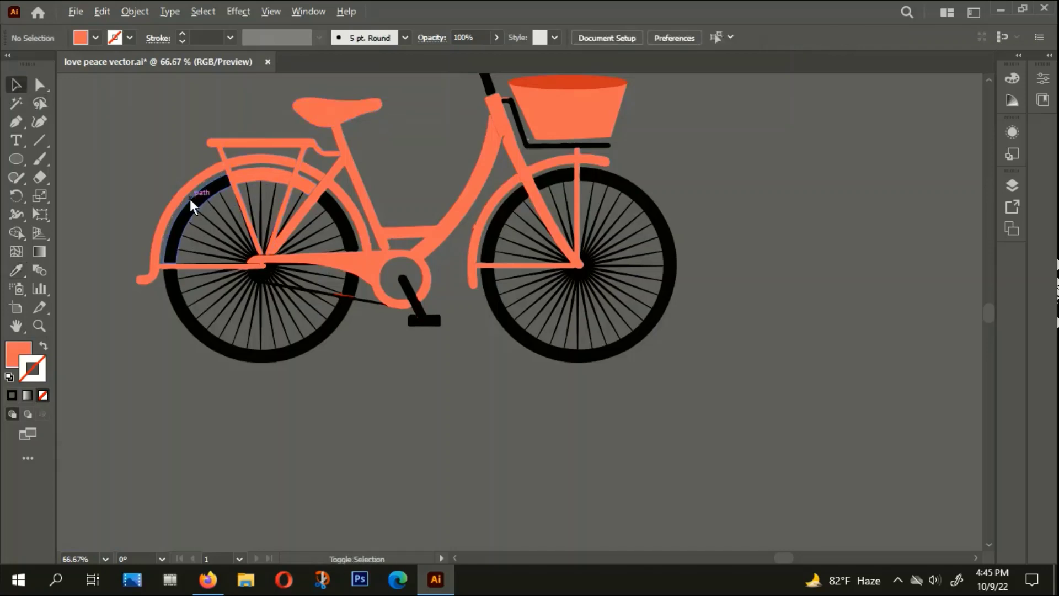
Pan and zoom to bring the t-shirt artboards, swatches and bicycles into view
{"action": "scroll", "coordinate": [190, 199], "scroll_direction": "down", "scroll_amount": 4}
{"action": "mouse_move", "coordinate": [237, 303]}
{"action": "left_mouse_down"}
{"action": "mouse_move", "coordinate": [1029, 223]}
{"action": "mouse_move", "coordinate": [1018, 258]}
{"action": "mouse_move", "coordinate": [809, 253]}
{"action": "left_mouse_up"}
{"action": "scroll", "coordinate": [263, 235], "scroll_direction": "up", "scroll_amount": 3}
{"action": "scroll", "coordinate": [263, 235], "scroll_direction": "up", "scroll_amount": 2}
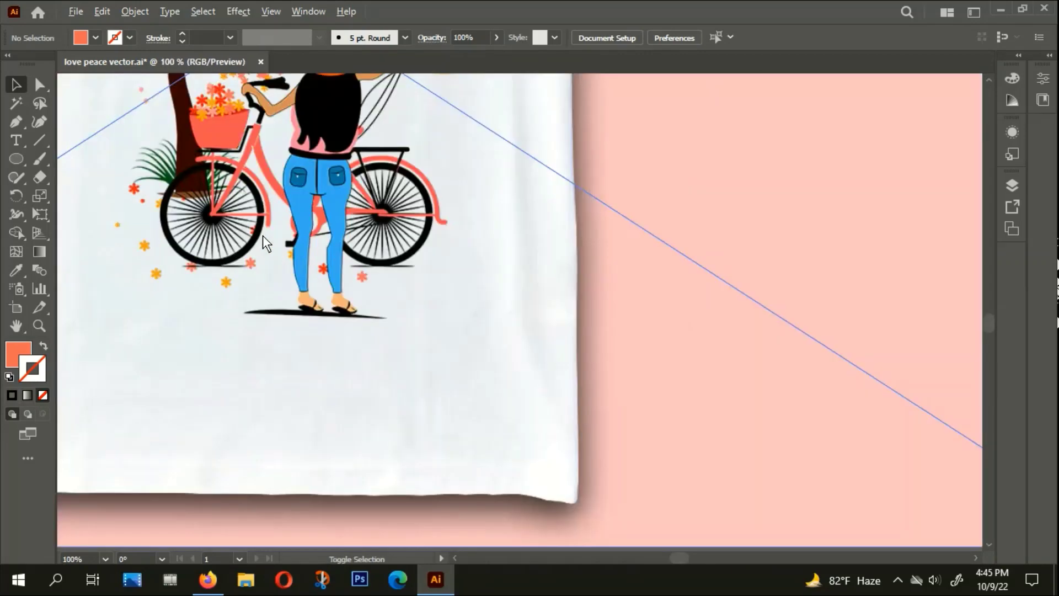
{"action": "scroll", "coordinate": [262, 235], "scroll_direction": "down", "scroll_amount": 2}
{"action": "scroll", "coordinate": [262, 235], "scroll_direction": "down", "scroll_amount": 2}
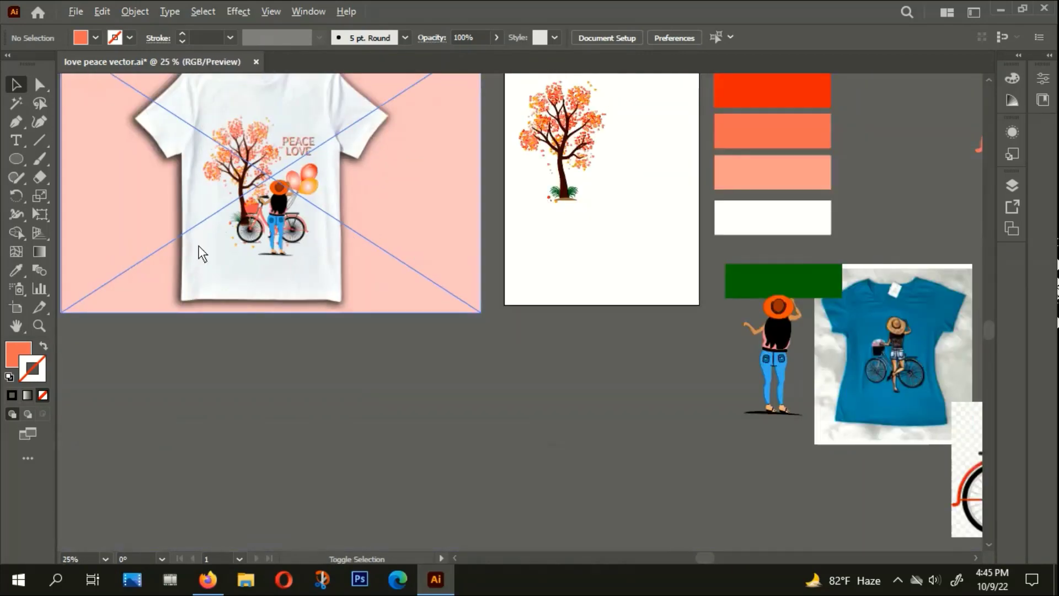
{"action": "scroll", "coordinate": [271, 235], "scroll_direction": "up", "scroll_amount": 4}
{"action": "scroll", "coordinate": [270, 235], "scroll_direction": "down", "scroll_amount": 4}
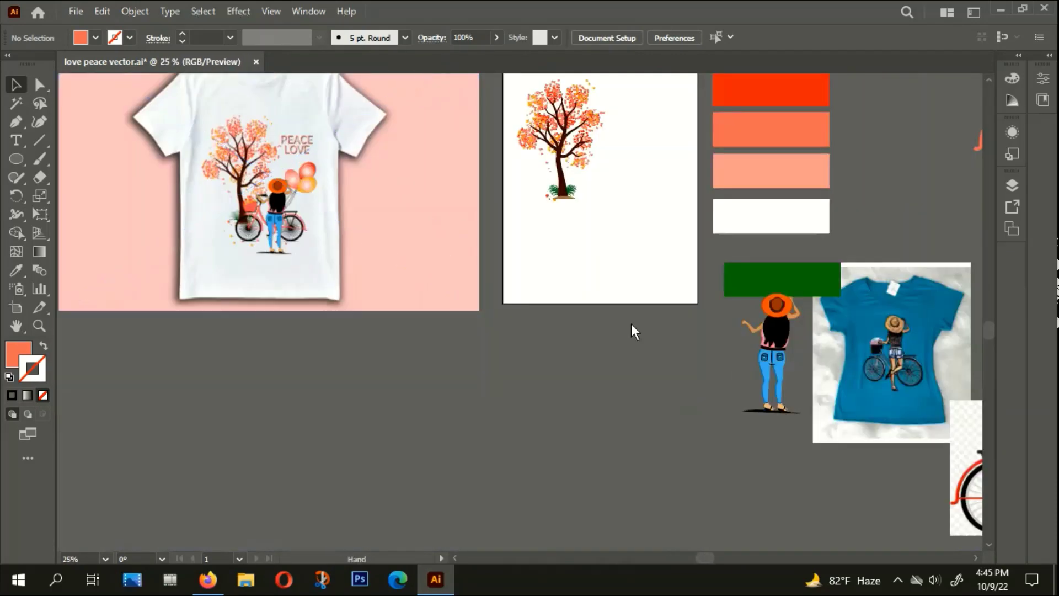
{"action": "left_click_drag", "start_coordinate": [631, 331], "coordinate": [100, 348]}
{"action": "scroll", "coordinate": [539, 167], "scroll_direction": "up", "scroll_amount": 4}
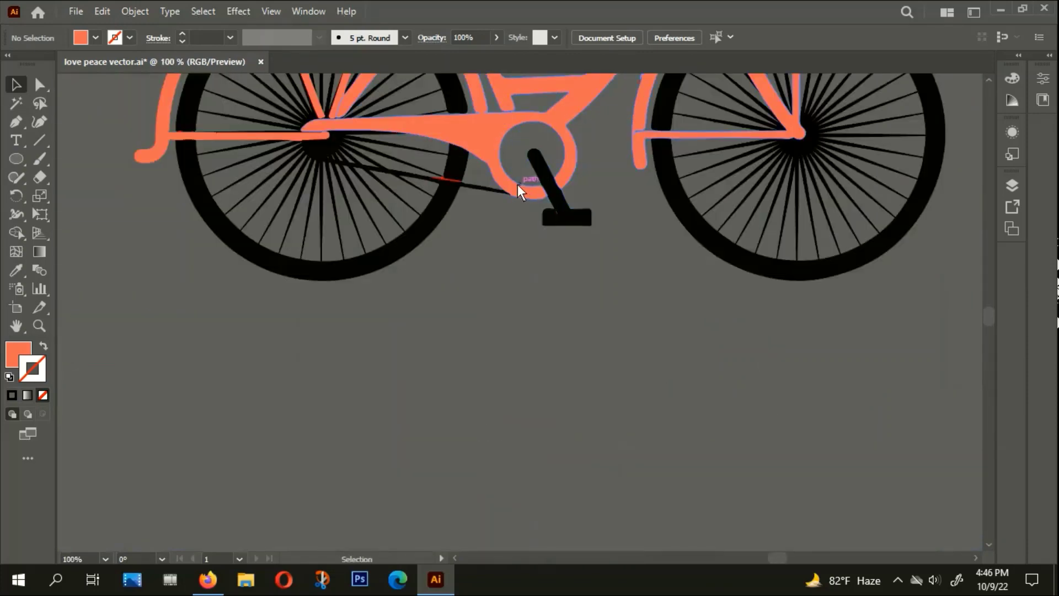
Try the frame's orange on the chain, then undo to keep it black
{"action": "left_click", "coordinate": [472, 191]}
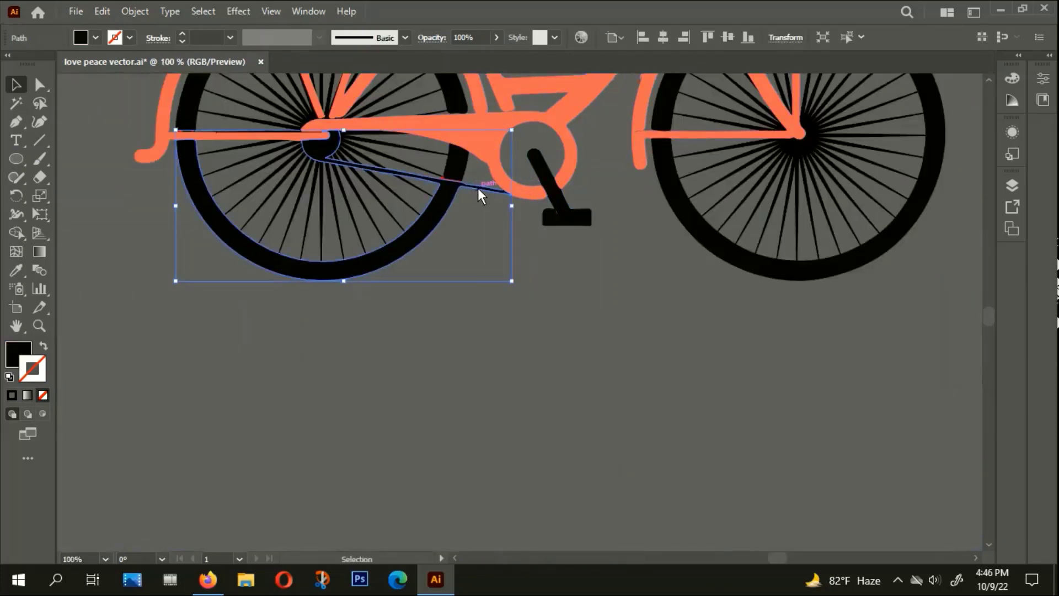
{"action": "key", "text": "i"}
{"action": "left_click", "coordinate": [460, 117]}
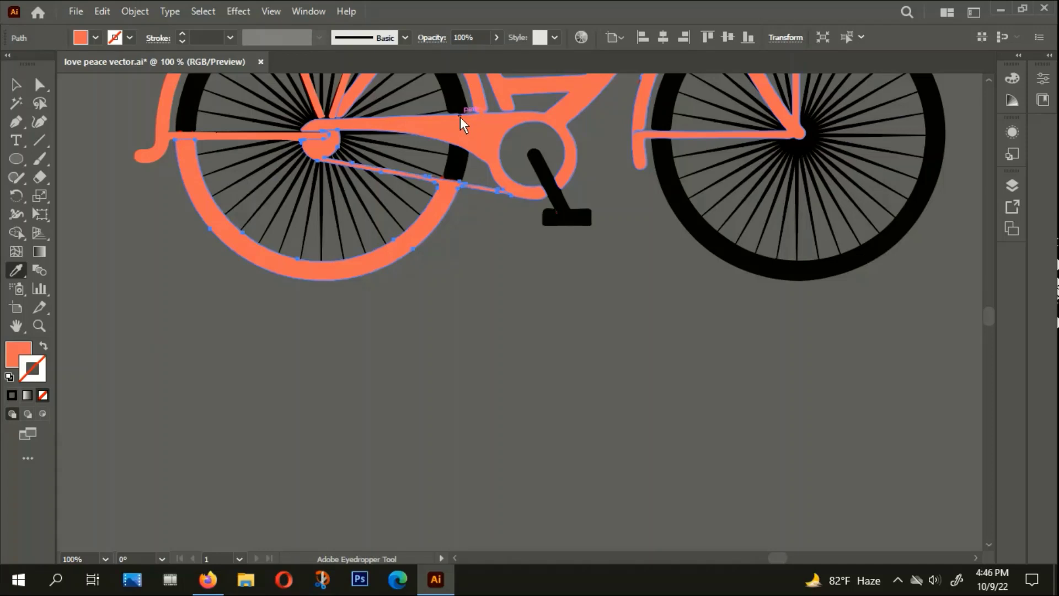
{"action": "key", "text": "v"}
{"action": "scroll", "coordinate": [397, 426], "scroll_direction": "up", "scroll_amount": 3}
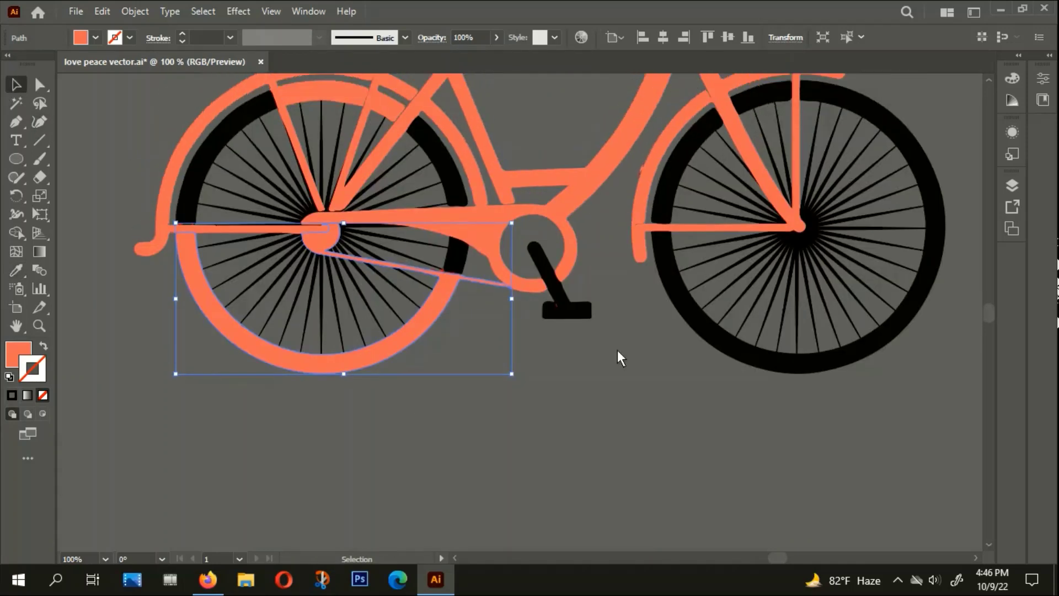
{"action": "left_click", "coordinate": [437, 146]}
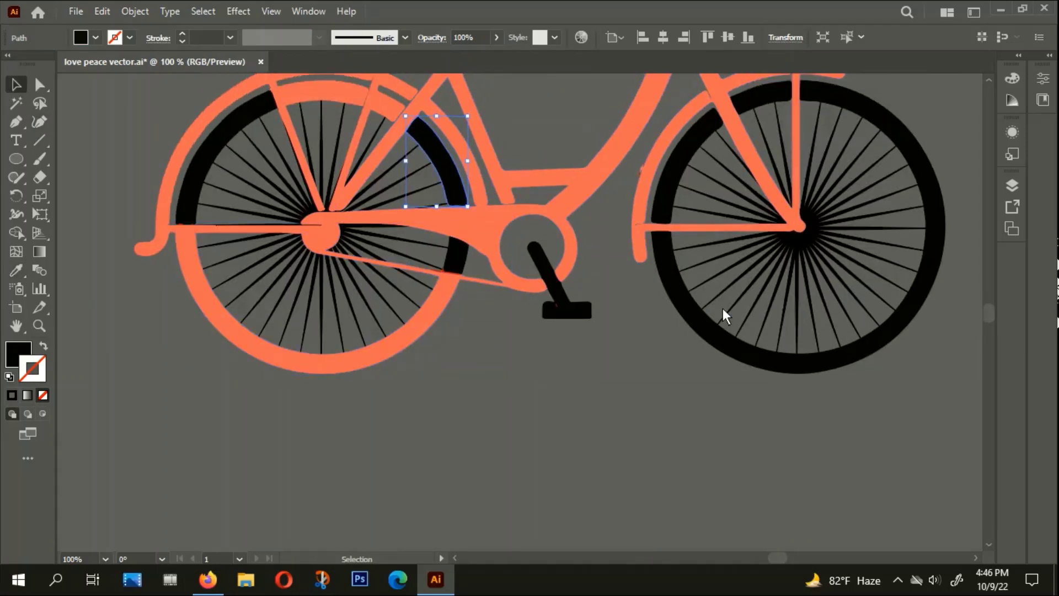
{"action": "key", "text": "ctrl+z"}
{"action": "scroll", "coordinate": [649, 324], "scroll_direction": "down", "scroll_amount": 2}
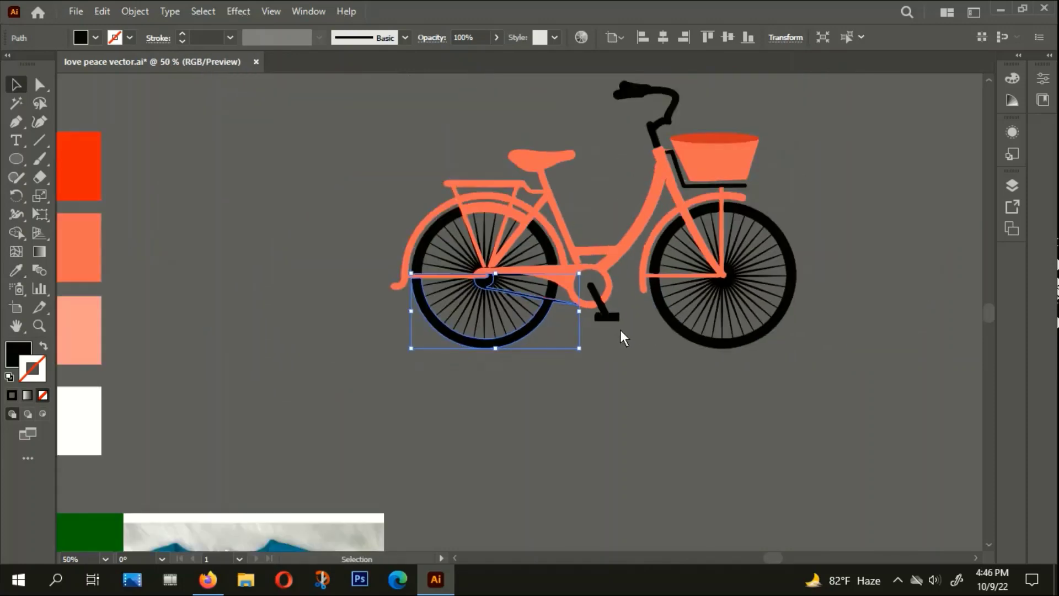
{"action": "scroll", "coordinate": [620, 330], "scroll_direction": "up", "scroll_amount": 2}
Eyedrop the frame's salmon orange onto the pedal crank
{"action": "left_click", "coordinate": [608, 307]}
{"action": "key", "text": "i"}
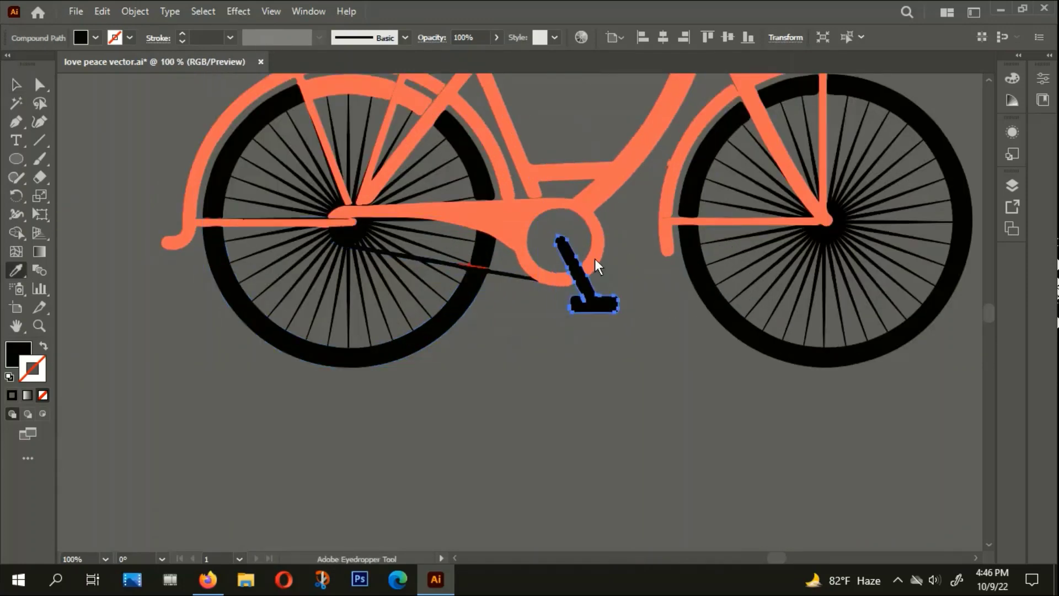
{"action": "left_click", "coordinate": [617, 169]}
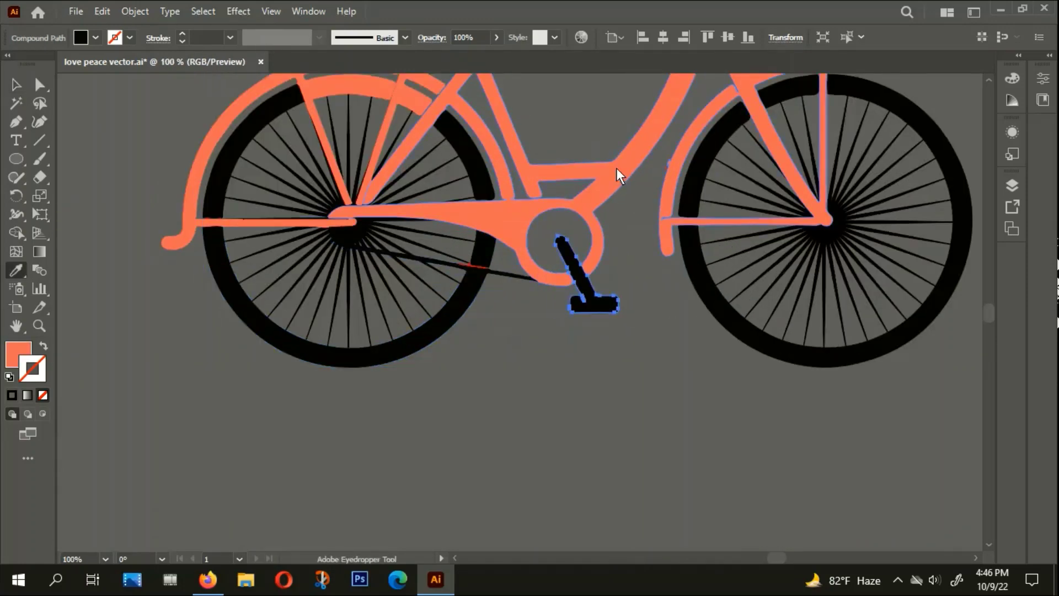
{"action": "left_click", "coordinate": [15, 85]}
{"action": "key", "text": "ctrl+shift+a"}
{"action": "scroll", "coordinate": [585, 320], "scroll_direction": "down", "scroll_amount": 2}
{"action": "scroll", "coordinate": [585, 320], "scroll_direction": "down", "scroll_amount": 1}
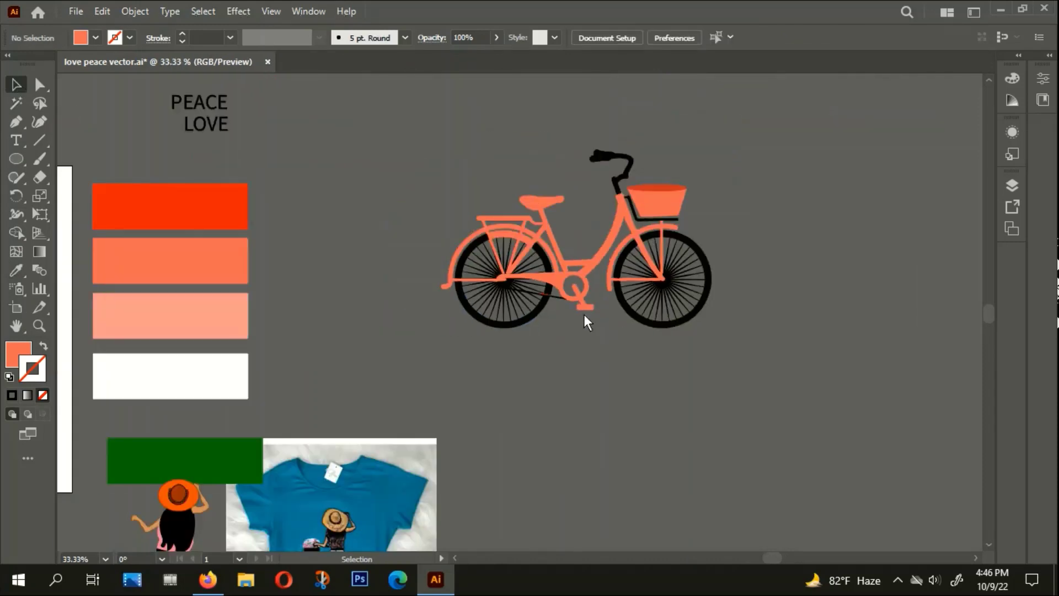
{"action": "scroll", "coordinate": [551, 343], "scroll_direction": "right", "scroll_amount": 2}
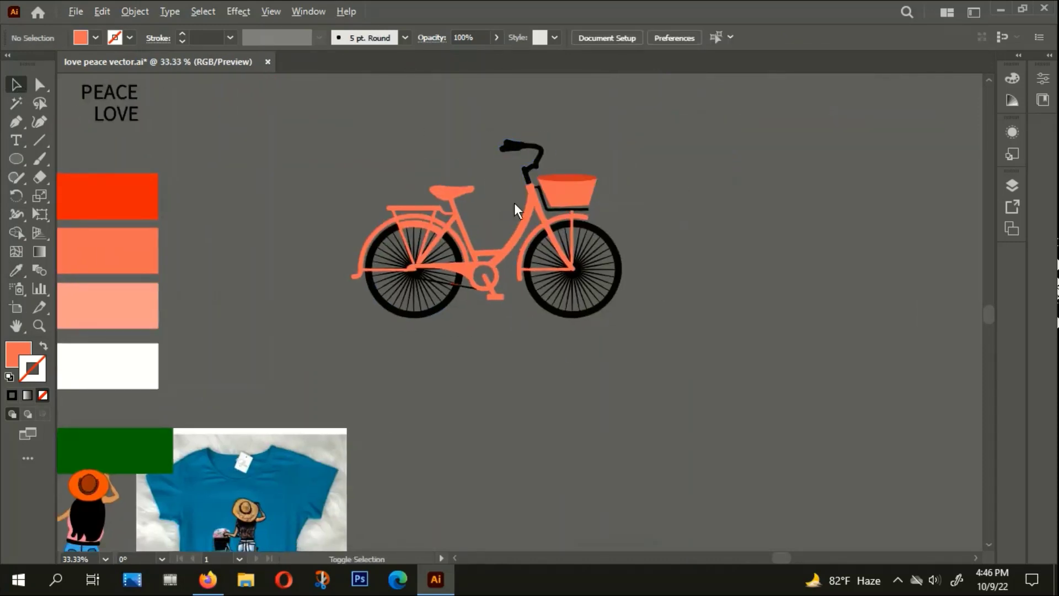
{"action": "scroll", "coordinate": [514, 203], "scroll_direction": "down", "scroll_amount": 2}
{"action": "scroll", "coordinate": [449, 250], "scroll_direction": "left", "scroll_amount": 3}
{"action": "scroll", "coordinate": [160, 287], "scroll_direction": "up", "scroll_amount": 2}
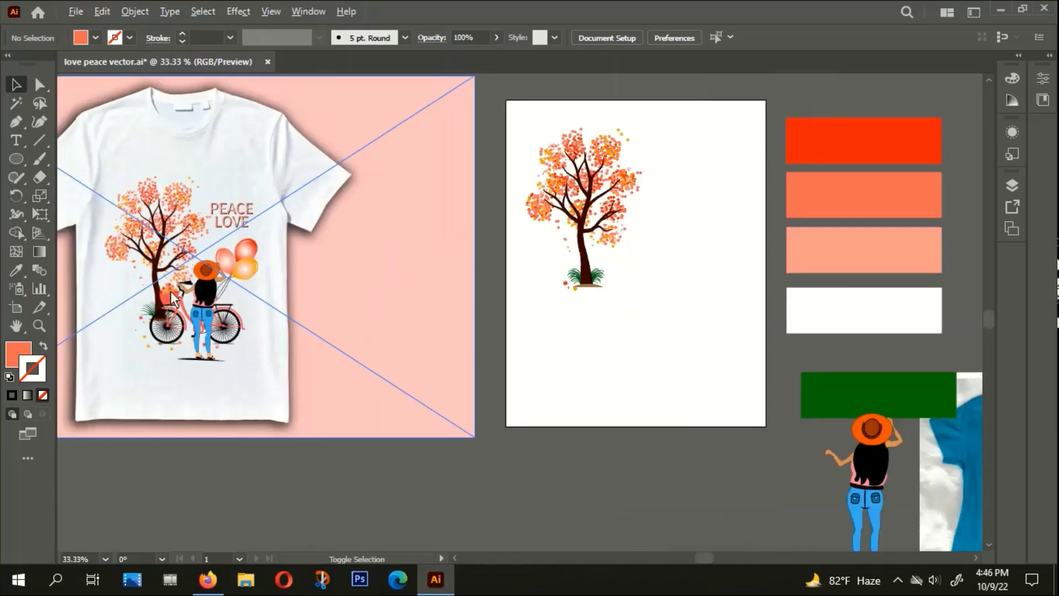
{"action": "scroll", "coordinate": [176, 303], "scroll_direction": "up", "scroll_amount": 3}
{"action": "scroll", "coordinate": [176, 303], "scroll_direction": "up", "scroll_amount": 1}
{"action": "scroll", "coordinate": [176, 303], "scroll_direction": "down", "scroll_amount": 2}
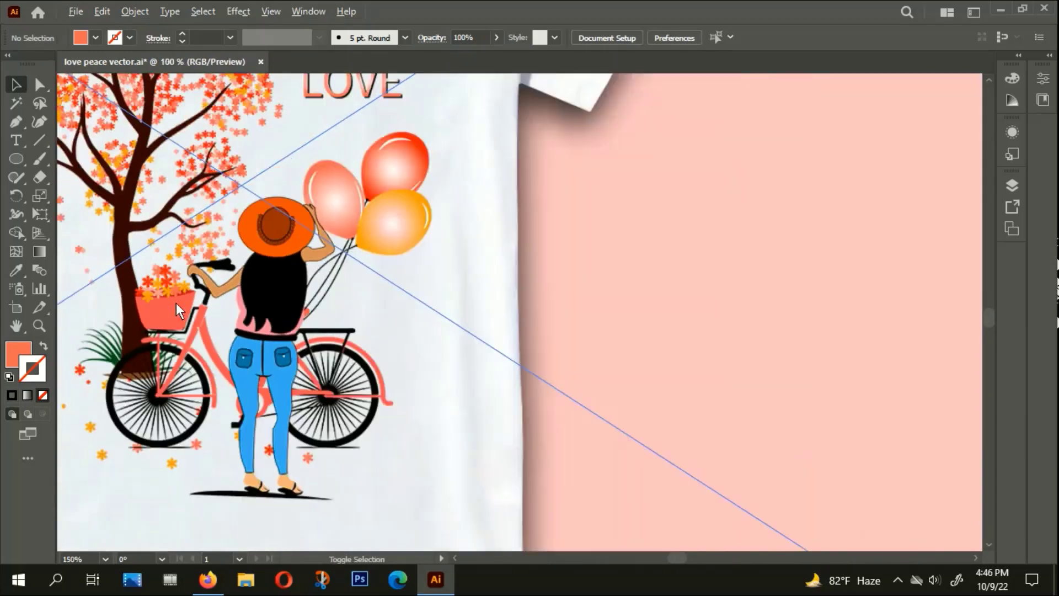
{"action": "scroll", "coordinate": [177, 303], "scroll_direction": "down", "scroll_amount": 2}
{"action": "scroll", "coordinate": [618, 287], "scroll_direction": "right", "scroll_amount": 3}
{"action": "left_click_drag", "start_coordinate": [863, 380], "coordinate": [597, 493]}
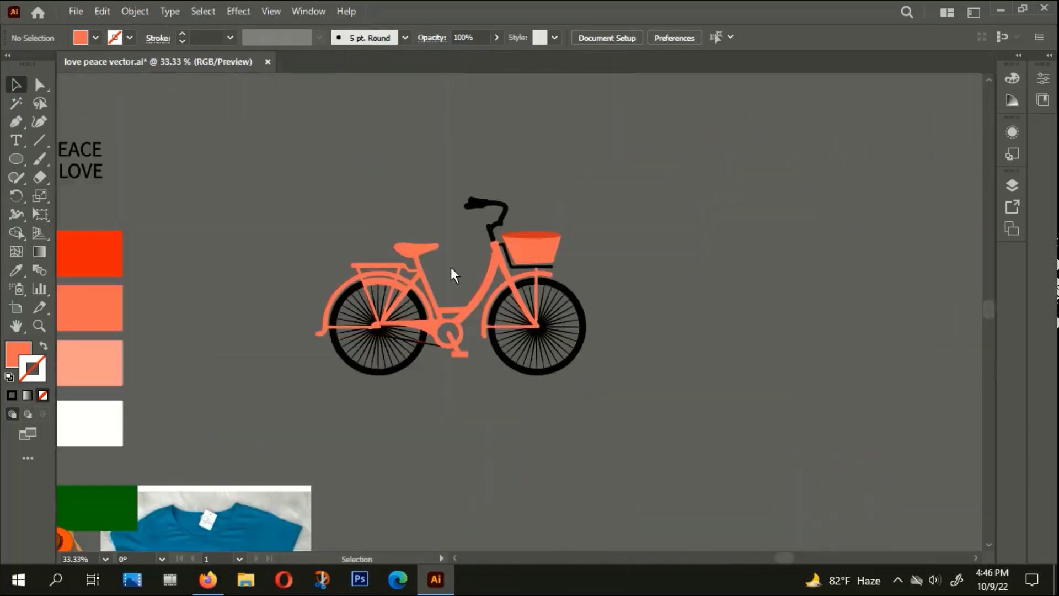
Group all the bicycle's parts into one object
{"action": "left_click_drag", "start_coordinate": [592, 390], "coordinate": [309, 190]}
{"action": "right_click", "coordinate": [538, 265]}
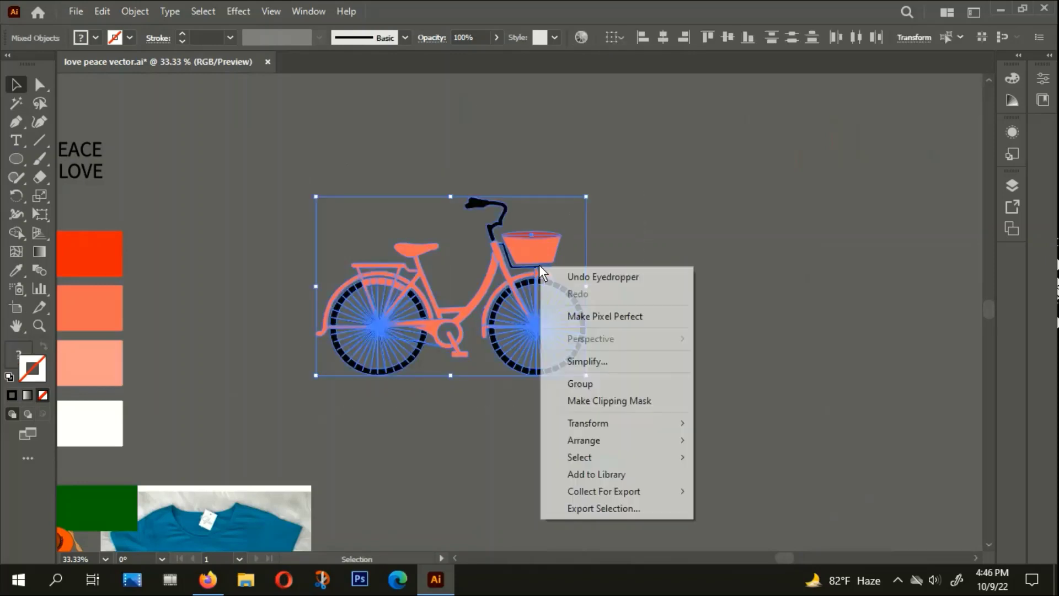
{"action": "left_click", "coordinate": [595, 379]}
Reflect the bicycle group across the vertical axis so the basket faces left
{"action": "right_click", "coordinate": [600, 381]}
{"action": "mouse_move", "coordinate": [620, 225]}
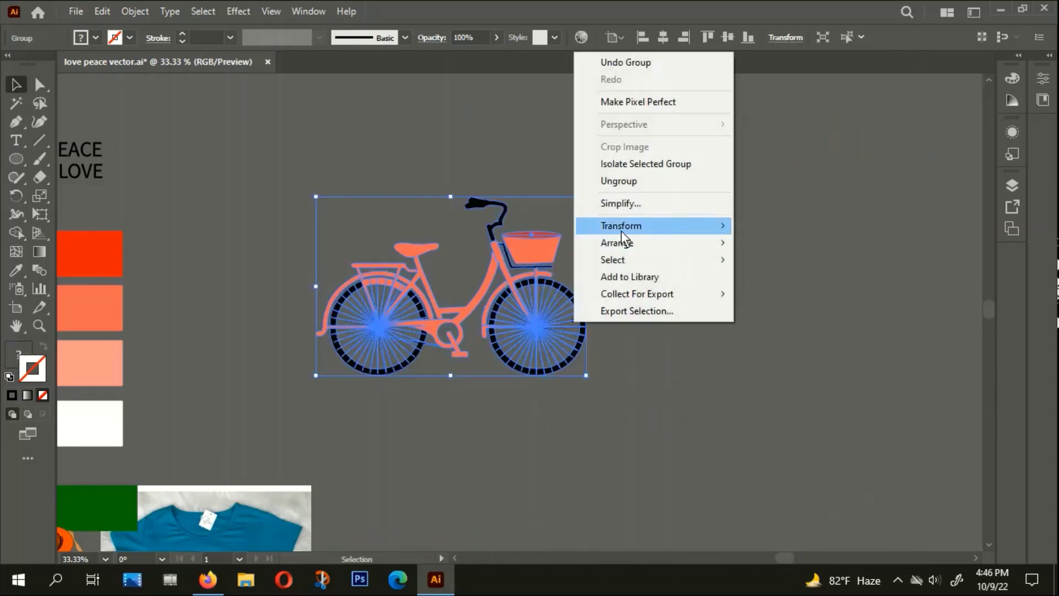
{"action": "left_click", "coordinate": [810, 288]}
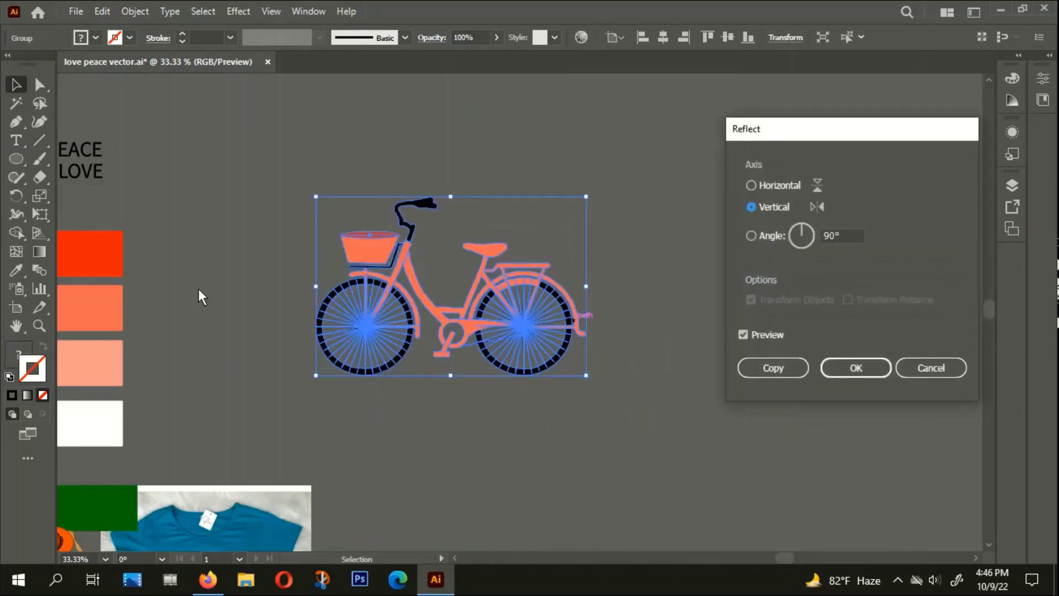
{"action": "left_click", "coordinate": [829, 371]}
{"action": "scroll", "coordinate": [811, 386], "scroll_direction": "down", "scroll_amount": 2}
{"action": "scroll", "coordinate": [773, 386], "scroll_direction": "down", "scroll_amount": 1}
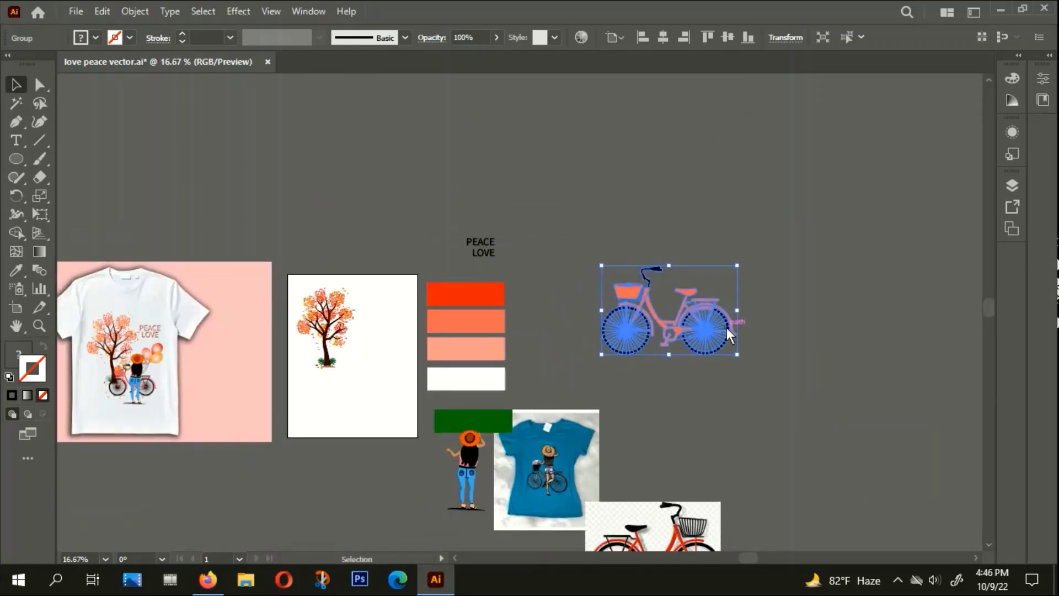
Move the bicycle onto the white tree artboard and shrink it to about 44%
{"action": "left_click_drag", "start_coordinate": [726, 328], "coordinate": [425, 381]}
{"action": "scroll", "coordinate": [398, 379], "scroll_direction": "up", "scroll_amount": 2}
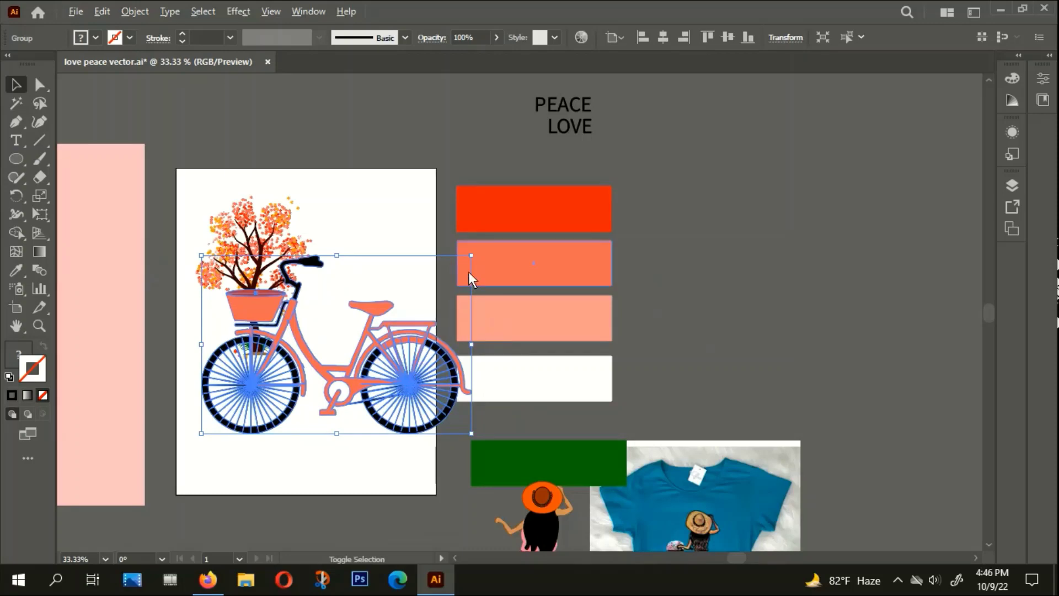
{"action": "left_click_drag", "start_coordinate": [471, 256], "coordinate": [396, 306]}
{"action": "left_click_drag", "start_coordinate": [376, 381], "coordinate": [507, 348]}
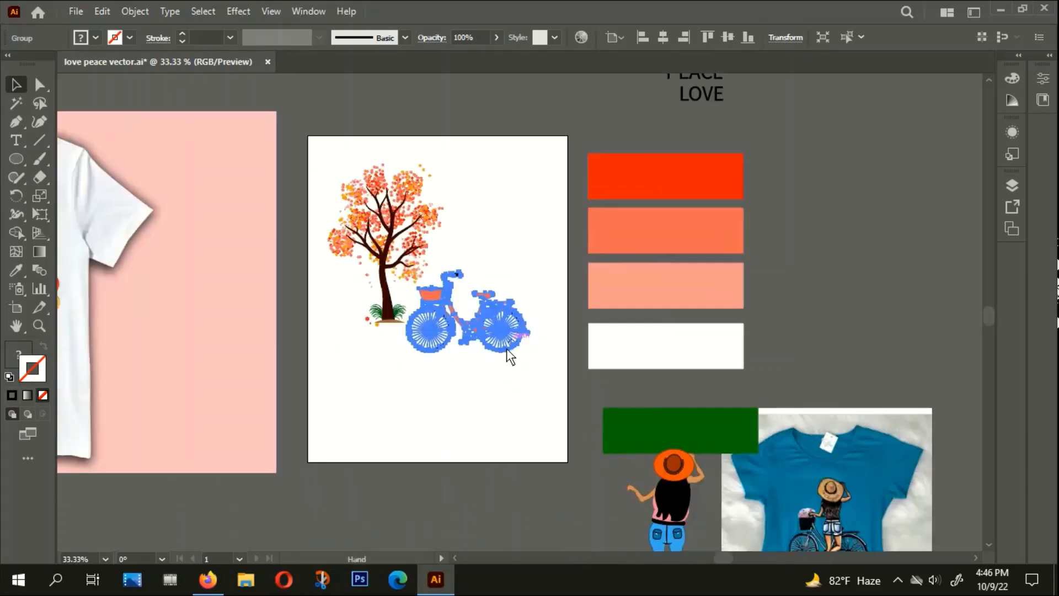
{"action": "key", "text": "ctrl+plus"}
{"action": "left_click", "coordinate": [626, 461]}
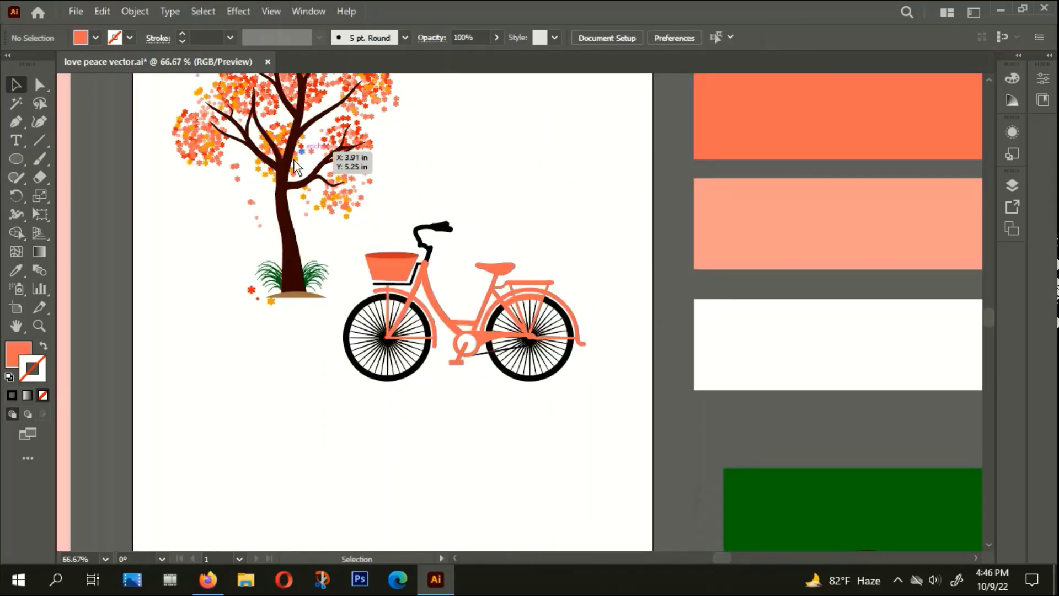
{"action": "scroll", "coordinate": [379, 253], "scroll_direction": "down", "scroll_amount": 1}
{"action": "scroll", "coordinate": [340, 207], "scroll_direction": "up", "scroll_amount": 2}
Place a copy of the tree beside the swatches and ungroup it
{"action": "left_click", "coordinate": [340, 208]}
{"action": "scroll", "coordinate": [325, 207], "scroll_direction": "down", "scroll_amount": 2}
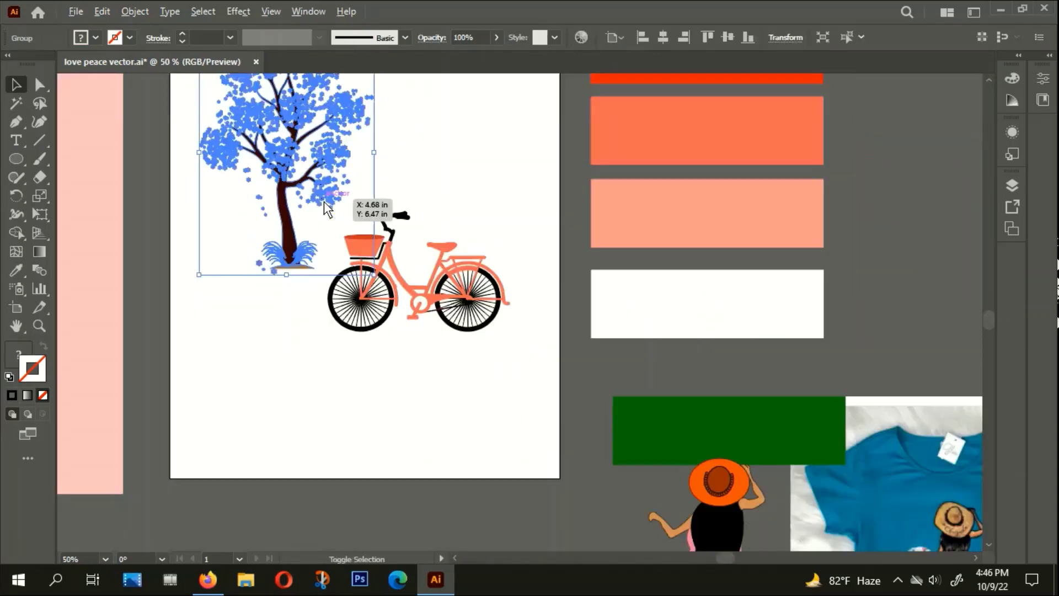
{"action": "scroll", "coordinate": [323, 201], "scroll_direction": "down", "scroll_amount": 1}
{"action": "left_click_drag", "start_coordinate": [324, 201], "coordinate": [704, 165]}
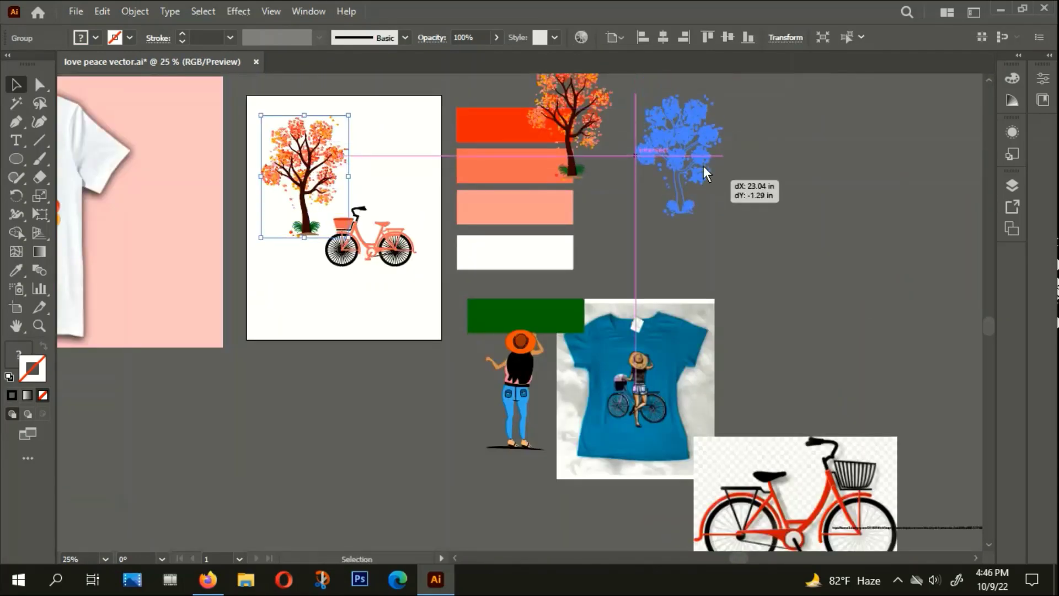
{"action": "right_click", "coordinate": [703, 154]}
{"action": "left_click", "coordinate": [753, 283]}
Ungroup the spare tree copy repeatedly down to its individual foliage clusters
{"action": "left_click", "coordinate": [744, 240]}
{"action": "scroll", "coordinate": [688, 207], "scroll_direction": "up", "scroll_amount": 2}
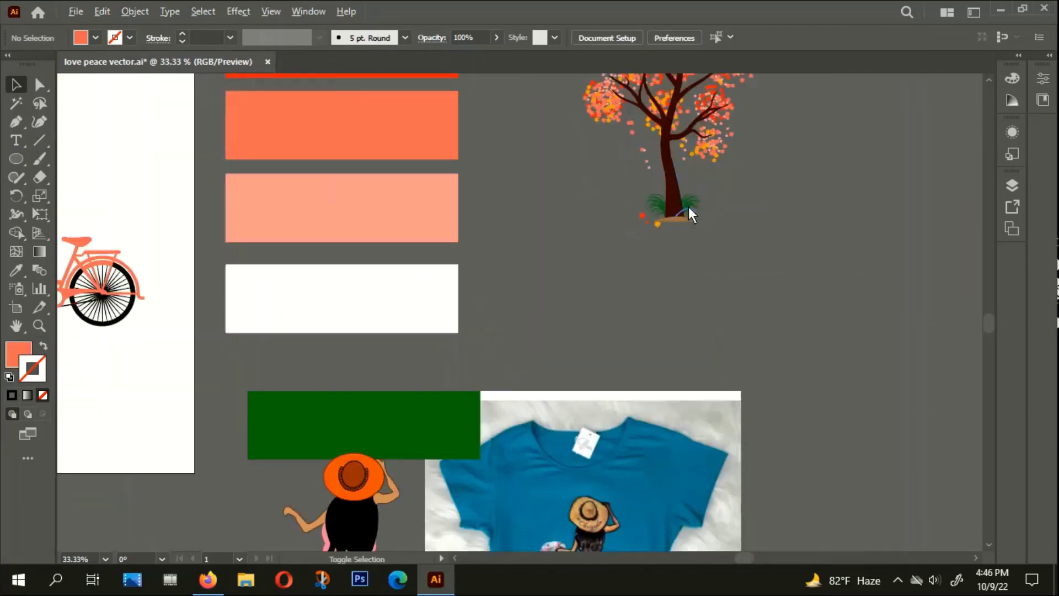
{"action": "right_click", "coordinate": [702, 153]}
{"action": "left_click", "coordinate": [750, 281]}
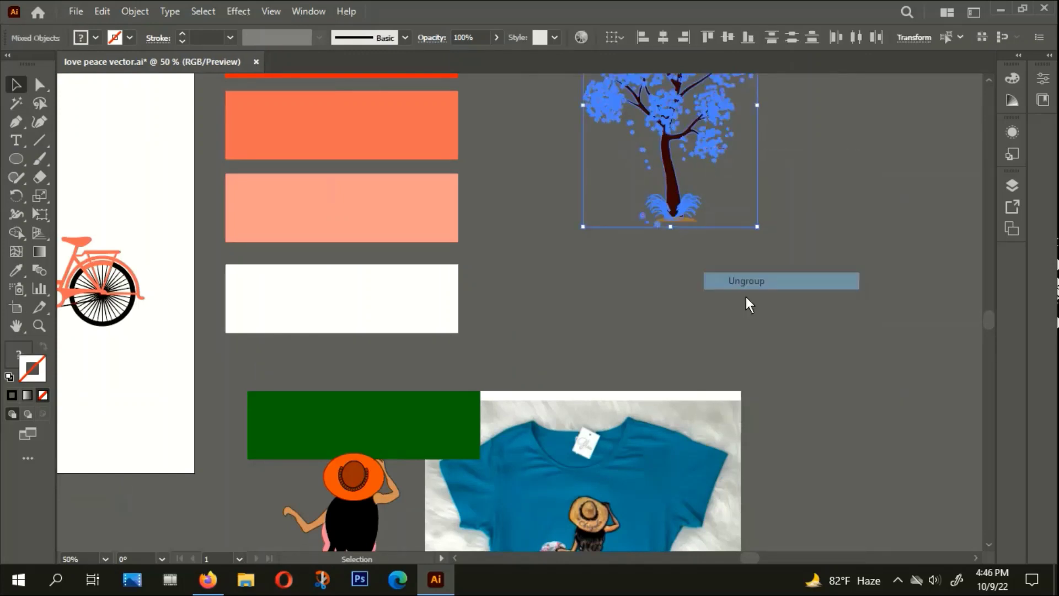
{"action": "right_click", "coordinate": [724, 154]}
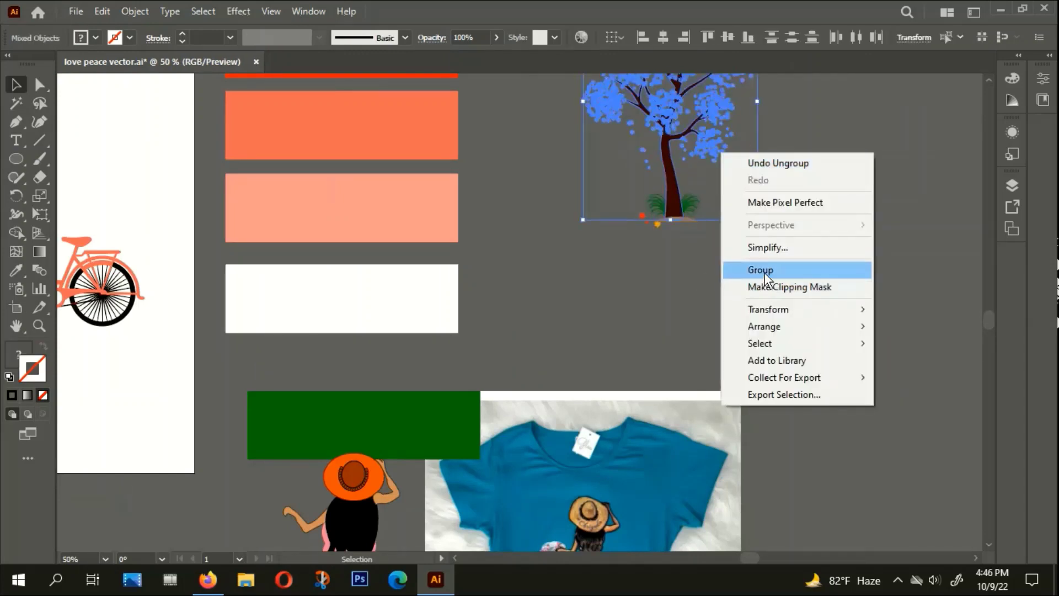
{"action": "left_click", "coordinate": [765, 272]}
{"action": "right_click", "coordinate": [723, 147]}
{"action": "left_click", "coordinate": [769, 277]}
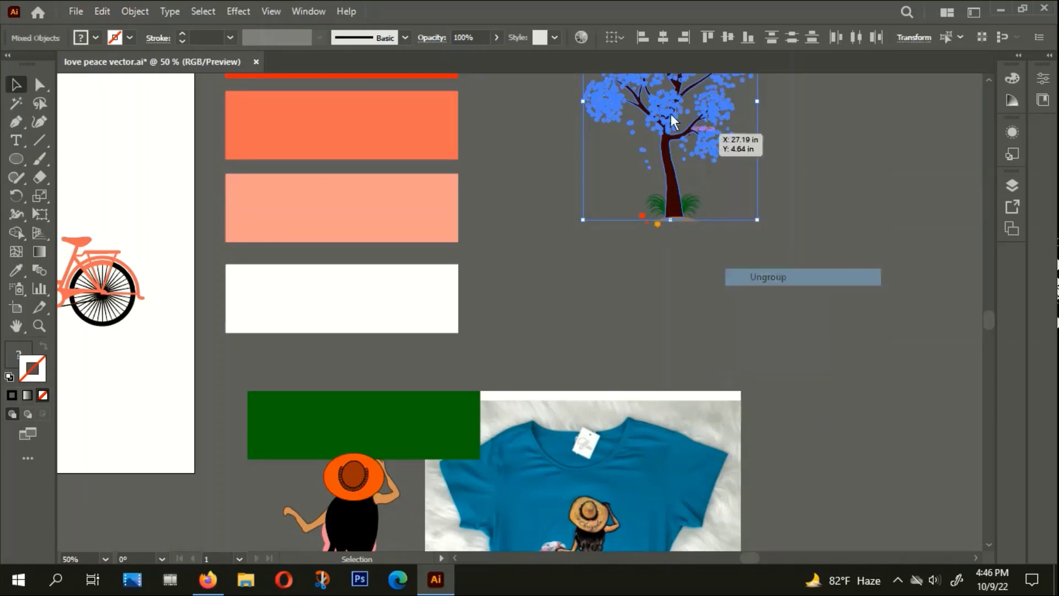
{"action": "right_click", "coordinate": [671, 113]}
{"action": "left_click", "coordinate": [662, 296]}
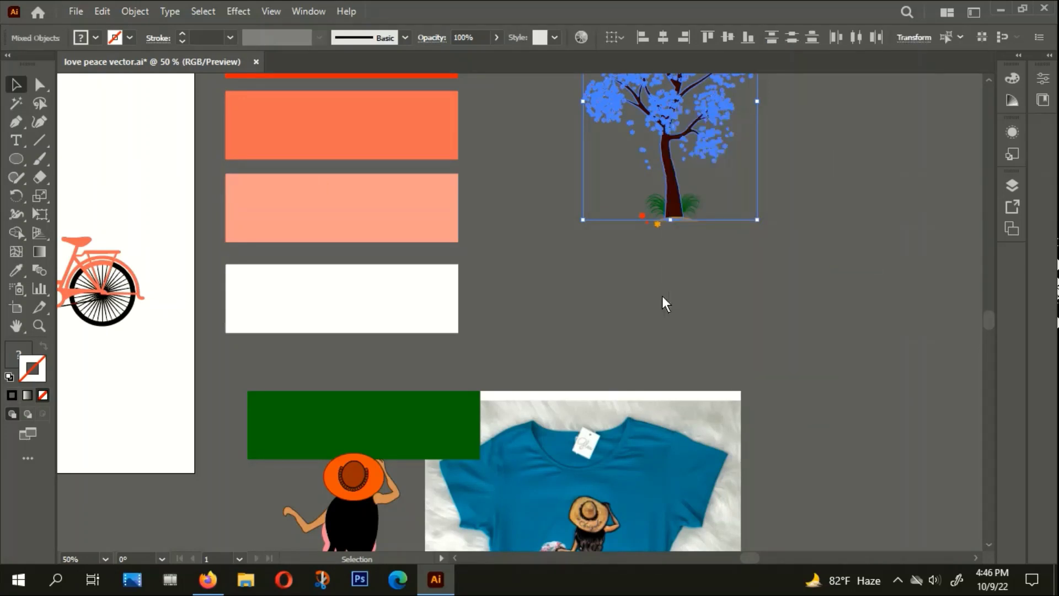
{"action": "left_click", "coordinate": [730, 147]}
{"action": "left_click", "coordinate": [725, 214]}
{"action": "left_click", "coordinate": [726, 149]}
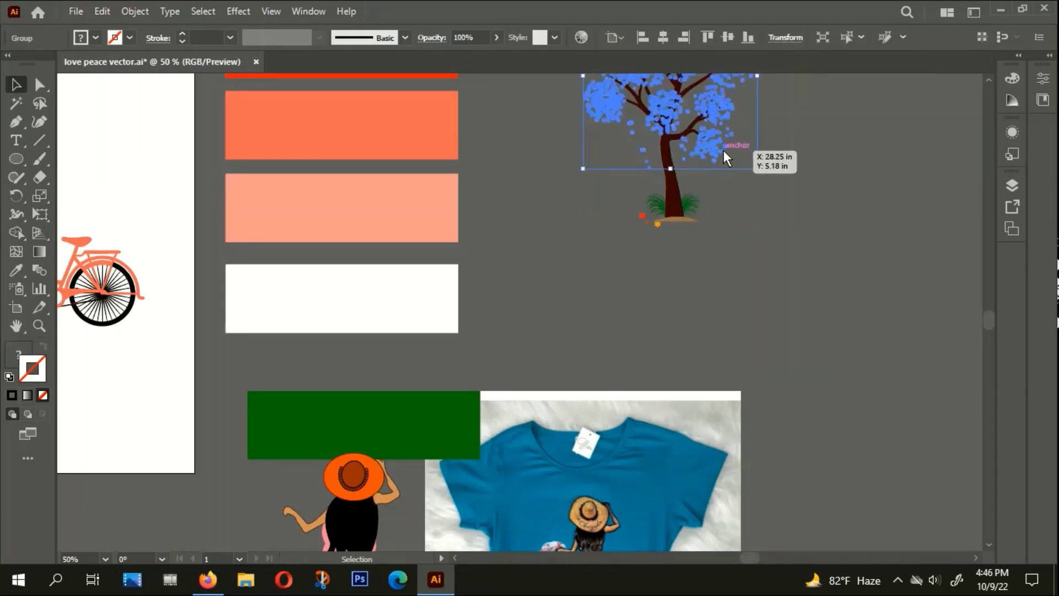
{"action": "left_click", "coordinate": [726, 220]}
{"action": "right_click", "coordinate": [723, 204]}
{"action": "left_click", "coordinate": [768, 333]}
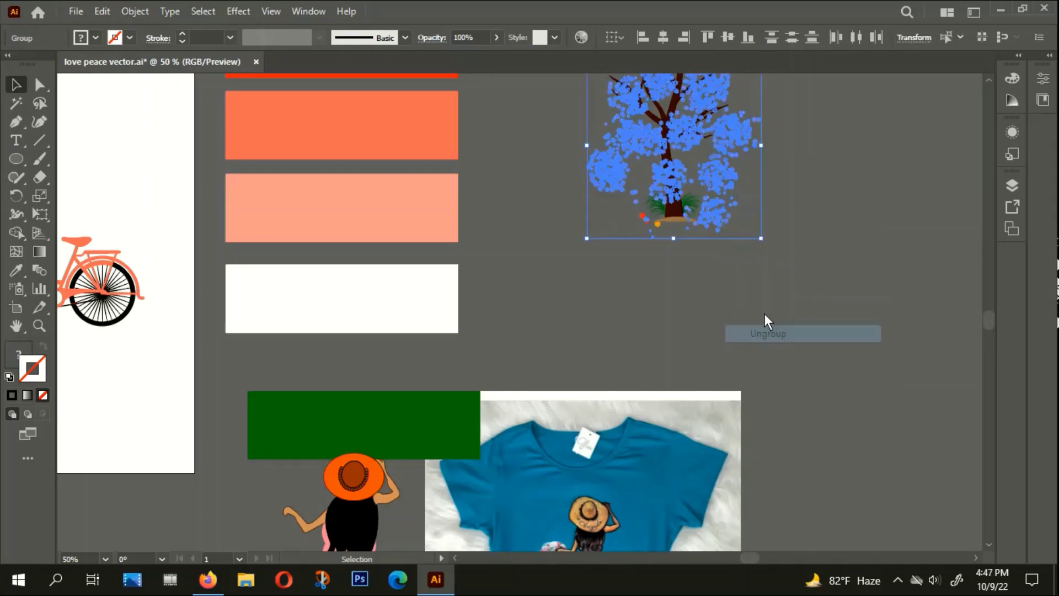
Copy a small blossom cluster and place it on the artboard above the bicycle
{"action": "left_click_drag", "start_coordinate": [690, 219], "coordinate": [630, 288]}
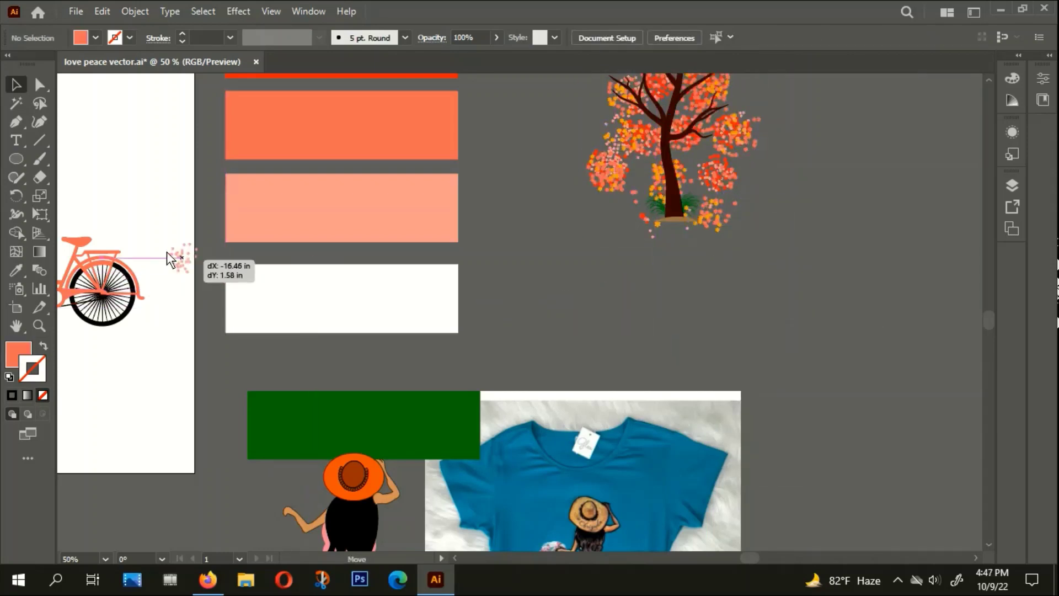
{"action": "left_click_drag", "start_coordinate": [397, 295], "coordinate": [130, 185]}
{"action": "left_click_drag", "start_coordinate": [106, 331], "coordinate": [646, 318]}
{"action": "left_click_drag", "start_coordinate": [651, 177], "coordinate": [534, 174]}
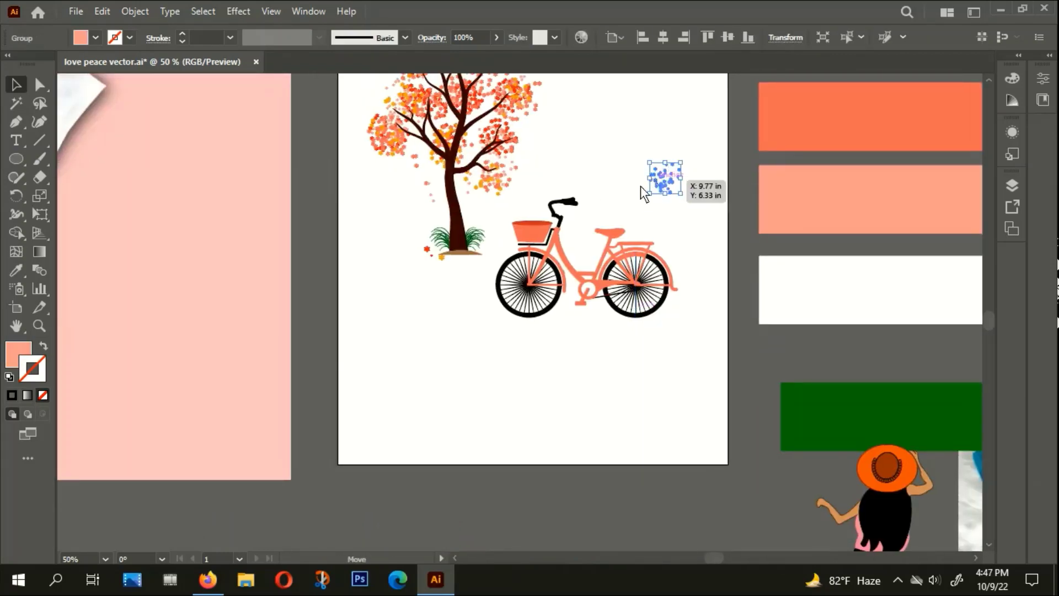
Ungroup the blossom cluster and bring one flower in front of the bicycle on the basket's left rim
{"action": "scroll", "coordinate": [510, 227], "scroll_direction": "up", "scroll_amount": 4, "text": "alt"}
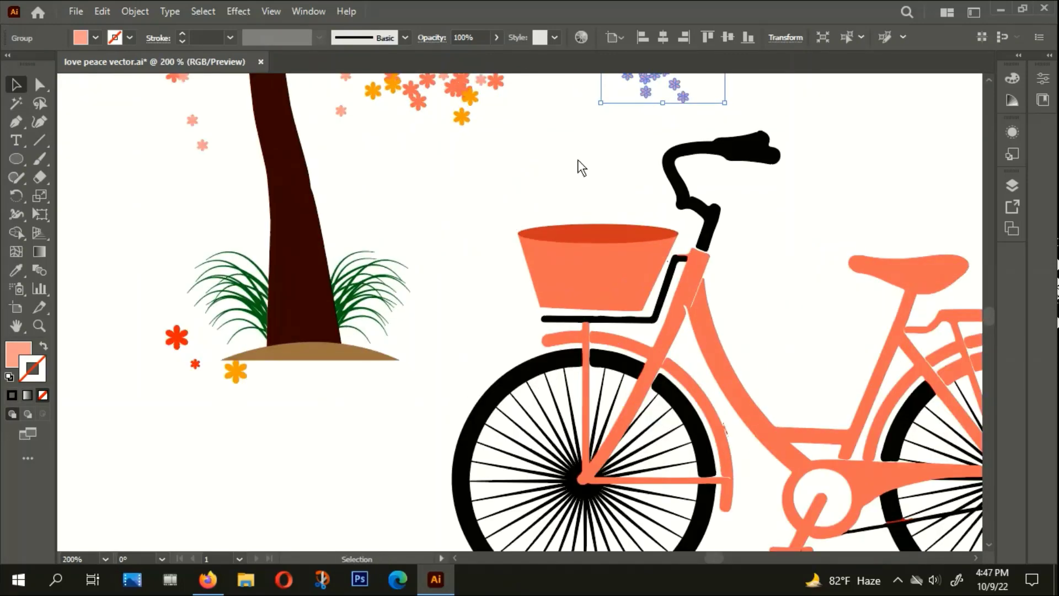
{"action": "right_click", "coordinate": [632, 98]}
{"action": "left_click", "coordinate": [689, 216]}
{"action": "left_click", "coordinate": [614, 169]}
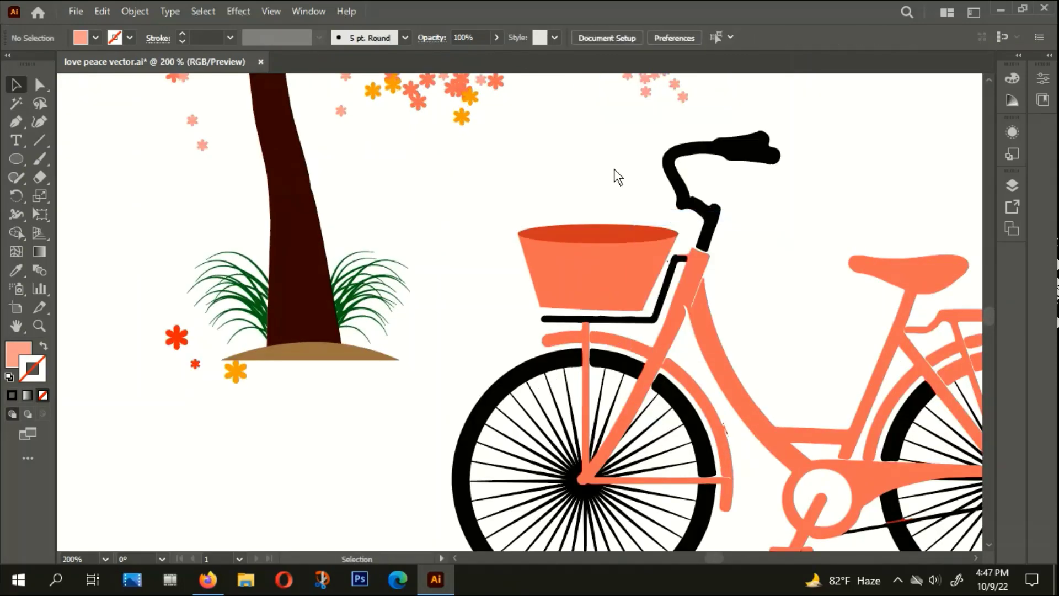
{"action": "left_click_drag", "start_coordinate": [614, 169], "coordinate": [534, 237]}
{"action": "left_click_drag", "start_coordinate": [556, 163], "coordinate": [455, 296]}
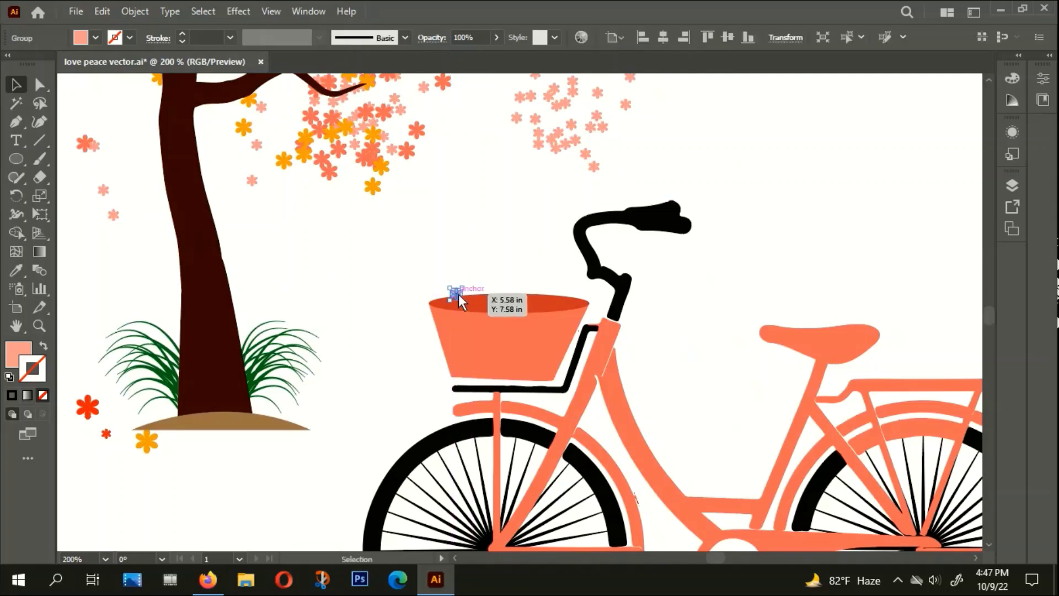
{"action": "left_click", "coordinate": [478, 260]}
{"action": "left_click_drag", "start_coordinate": [455, 296], "coordinate": [484, 231]}
{"action": "right_click", "coordinate": [485, 231]}
{"action": "mouse_move", "coordinate": [531, 421]}
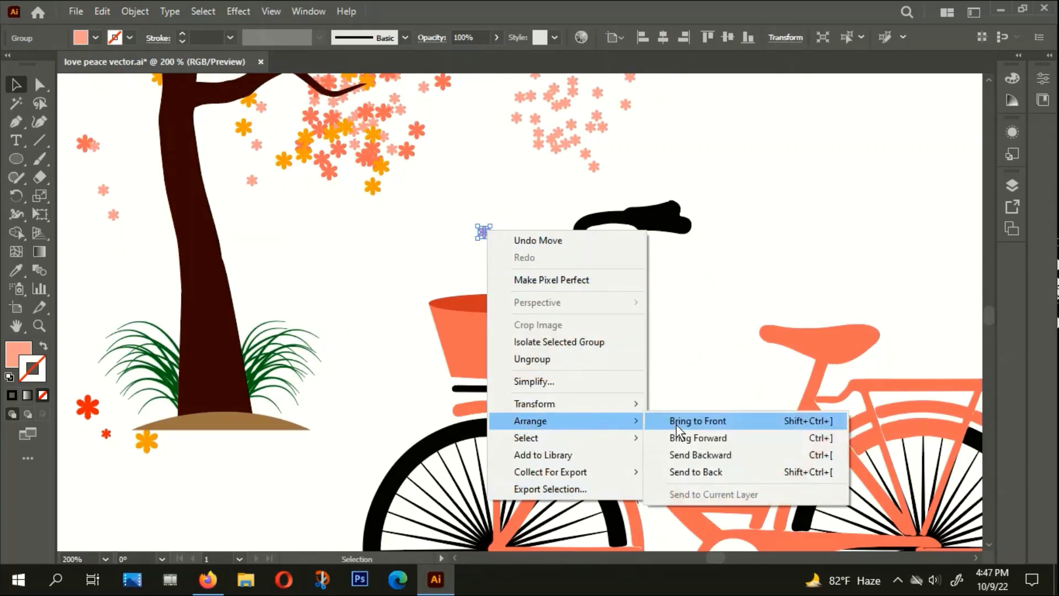
{"action": "left_click", "coordinate": [707, 420]}
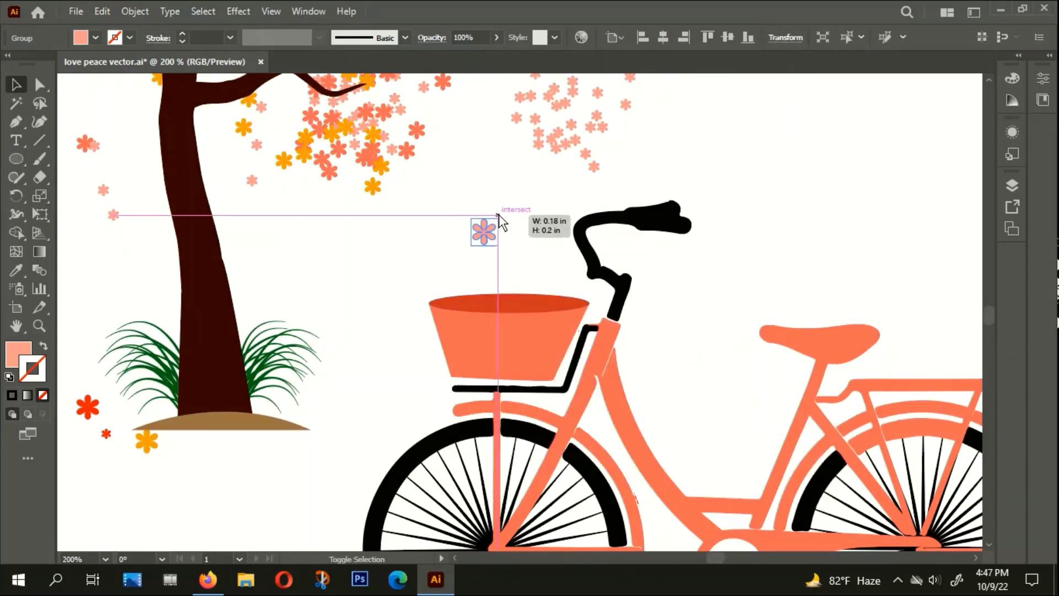
{"action": "mouse_move", "coordinate": [482, 236]}
{"action": "left_mouse_down"}
{"action": "mouse_move", "coordinate": [455, 297]}
{"action": "mouse_move", "coordinate": [479, 277]}
{"action": "mouse_move", "coordinate": [481, 302]}
{"action": "mouse_move", "coordinate": [505, 287]}
{"action": "mouse_move", "coordinate": [515, 299]}
{"action": "mouse_move", "coordinate": [534, 277]}
{"action": "mouse_move", "coordinate": [522, 296]}
{"action": "mouse_move", "coordinate": [585, 290]}
{"action": "mouse_move", "coordinate": [459, 277]}
{"action": "mouse_move", "coordinate": [443, 292]}
{"action": "mouse_move", "coordinate": [472, 306]}
{"action": "left_mouse_up"}
Add flower copies along the basket top and beside the handlebar
{"action": "mouse_move", "coordinate": [547, 311]}
{"action": "left_mouse_down"}
{"action": "mouse_move", "coordinate": [499, 268]}
{"action": "mouse_move", "coordinate": [464, 257]}
{"action": "mouse_move", "coordinate": [495, 254]}
{"action": "mouse_move", "coordinate": [493, 223]}
{"action": "left_mouse_up"}
{"action": "left_click", "coordinate": [533, 229]}
{"action": "mouse_move", "coordinate": [494, 223]}
{"action": "left_mouse_down"}
{"action": "mouse_move", "coordinate": [556, 237]}
{"action": "mouse_move", "coordinate": [518, 217]}
{"action": "mouse_move", "coordinate": [528, 219]}
{"action": "left_mouse_up"}
{"action": "left_click", "coordinate": [556, 180]}
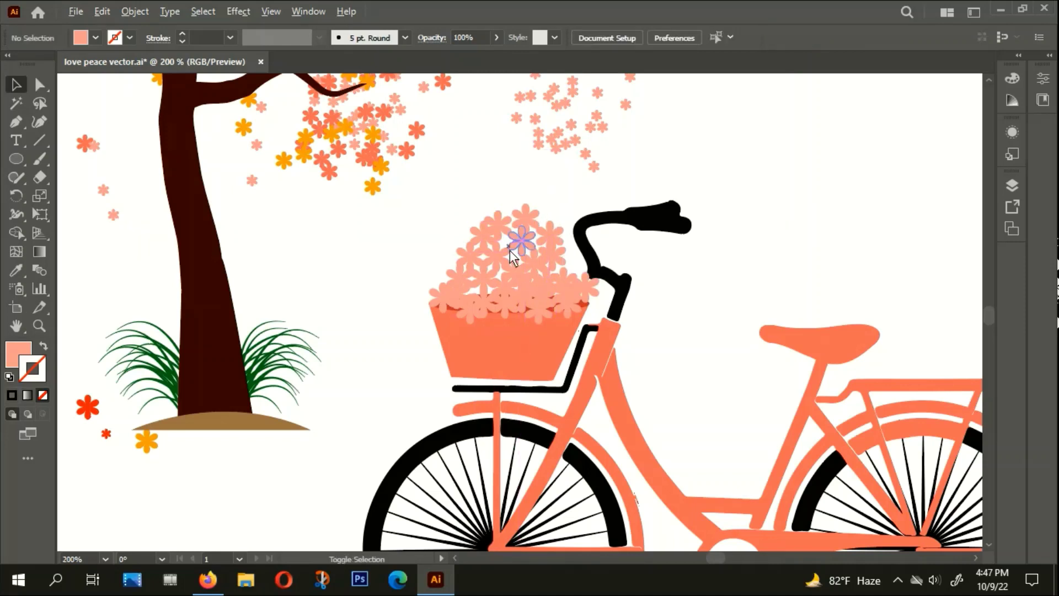
{"action": "scroll", "coordinate": [554, 246], "scroll_direction": "up", "scroll_amount": 2}
{"action": "mouse_move", "coordinate": [575, 334]}
{"action": "left_mouse_down"}
{"action": "mouse_move", "coordinate": [564, 338]}
{"action": "mouse_move", "coordinate": [540, 285]}
{"action": "left_mouse_up"}
{"action": "left_click", "coordinate": [505, 172]}
Recolour a first group of basket flowers with a tree blossom's darker orange
{"action": "scroll", "coordinate": [504, 174], "scroll_direction": "down", "scroll_amount": 5}
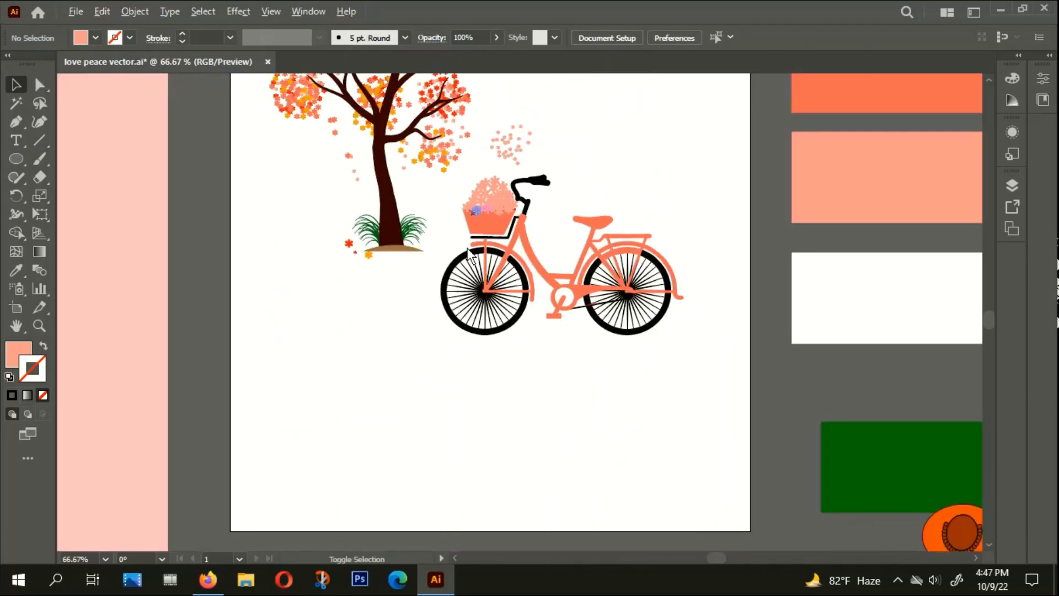
{"action": "scroll", "coordinate": [469, 255], "scroll_direction": "up", "scroll_amount": 3}
{"action": "scroll", "coordinate": [580, 497], "scroll_direction": "down", "scroll_amount": 2}
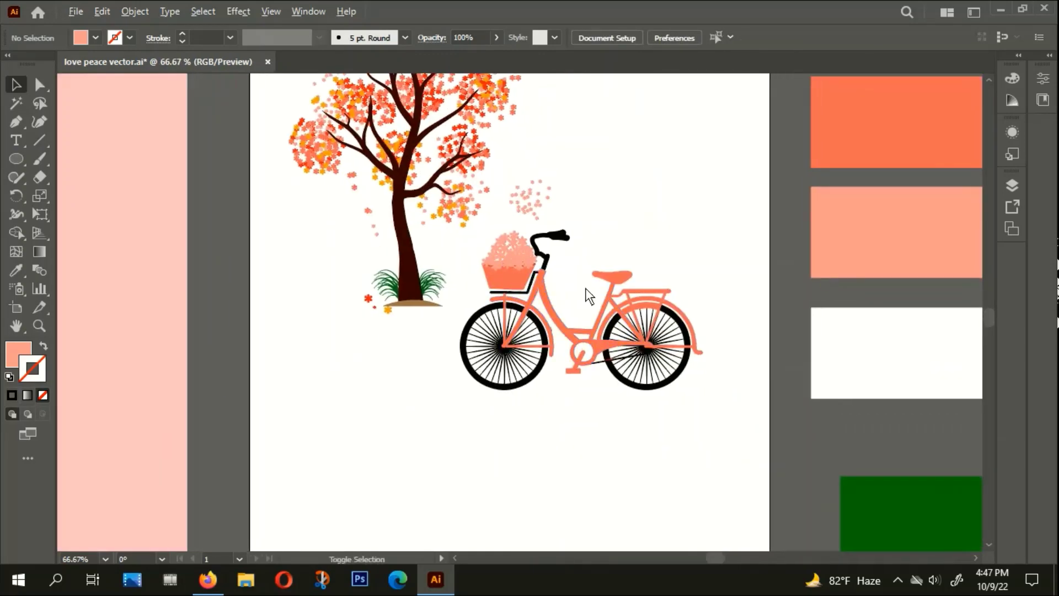
{"action": "scroll", "coordinate": [552, 278], "scroll_direction": "up", "scroll_amount": 1}
{"action": "scroll", "coordinate": [480, 242], "scroll_direction": "up", "scroll_amount": 2}
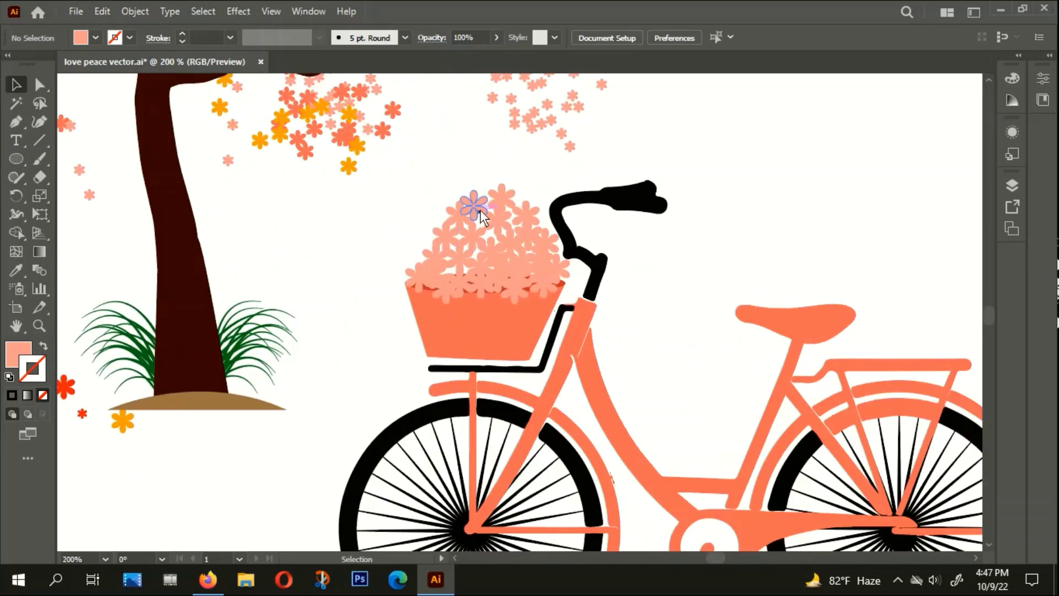
{"action": "left_click", "coordinate": [480, 216]}
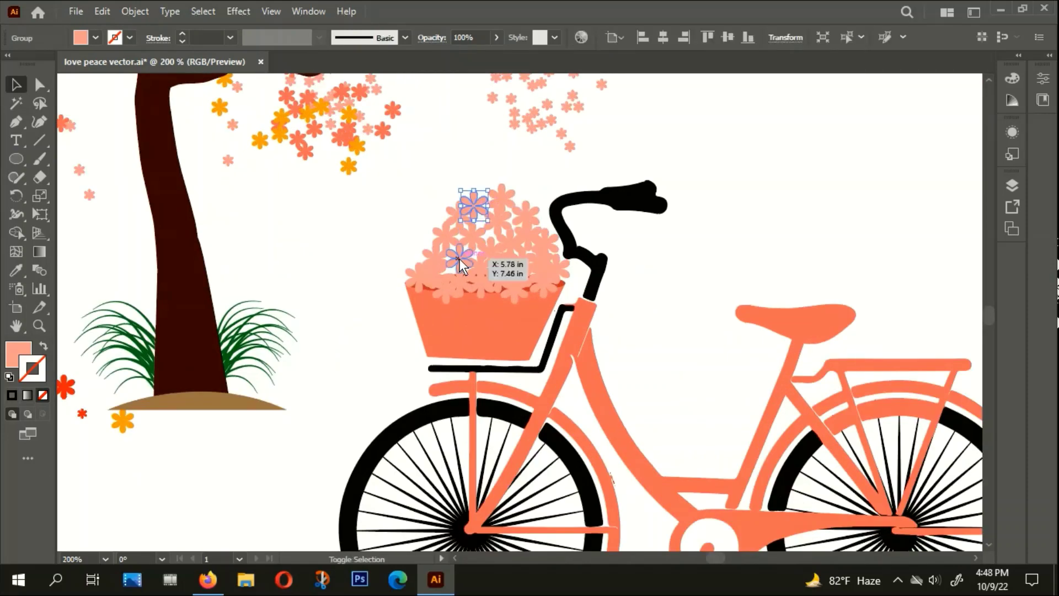
{"action": "left_click", "coordinate": [459, 259], "text": "shift"}
{"action": "left_click", "coordinate": [514, 267], "text": "shift"}
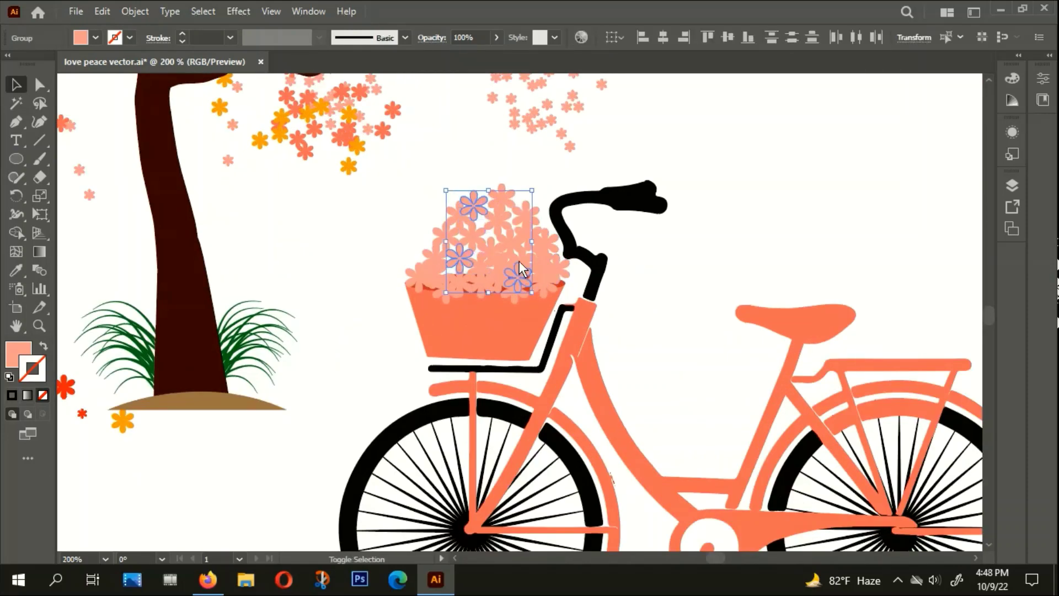
{"action": "left_click", "coordinate": [552, 249], "text": "shift"}
{"action": "left_click", "coordinate": [558, 268], "text": "shift"}
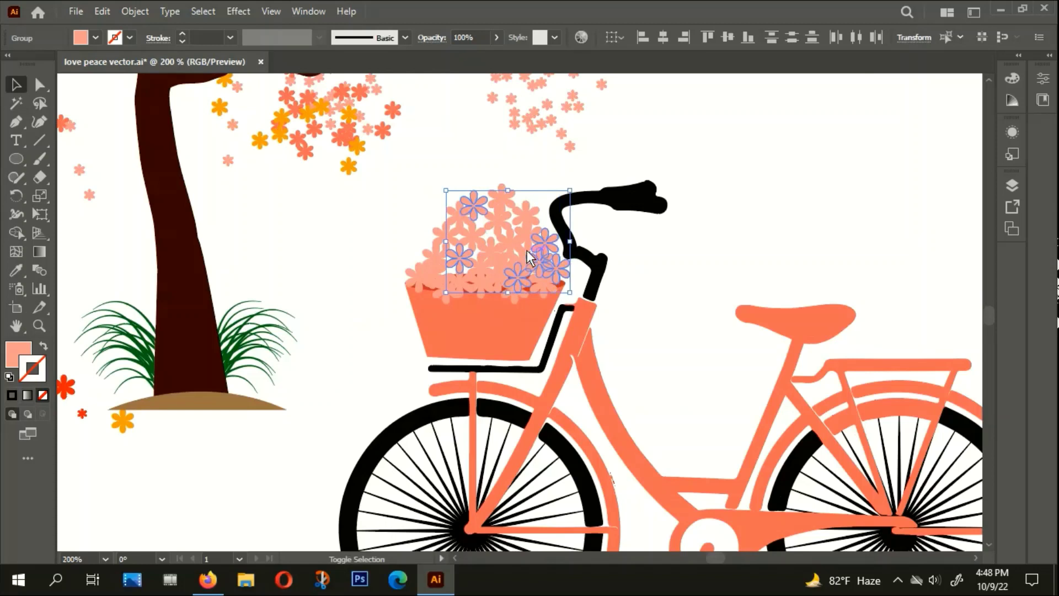
{"action": "left_click_drag", "start_coordinate": [528, 257], "coordinate": [497, 247]}
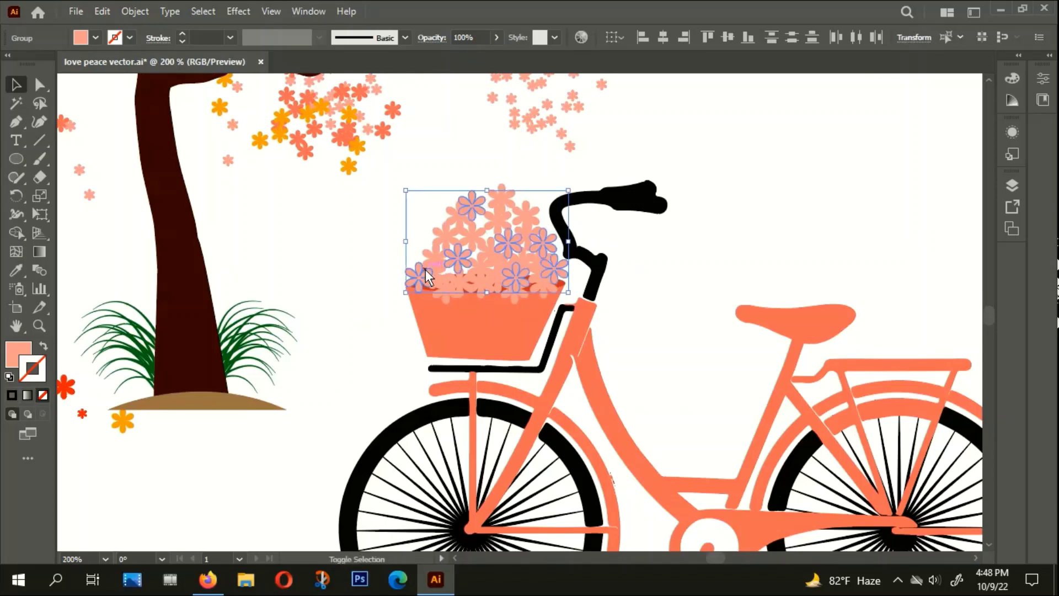
{"action": "key", "text": "i"}
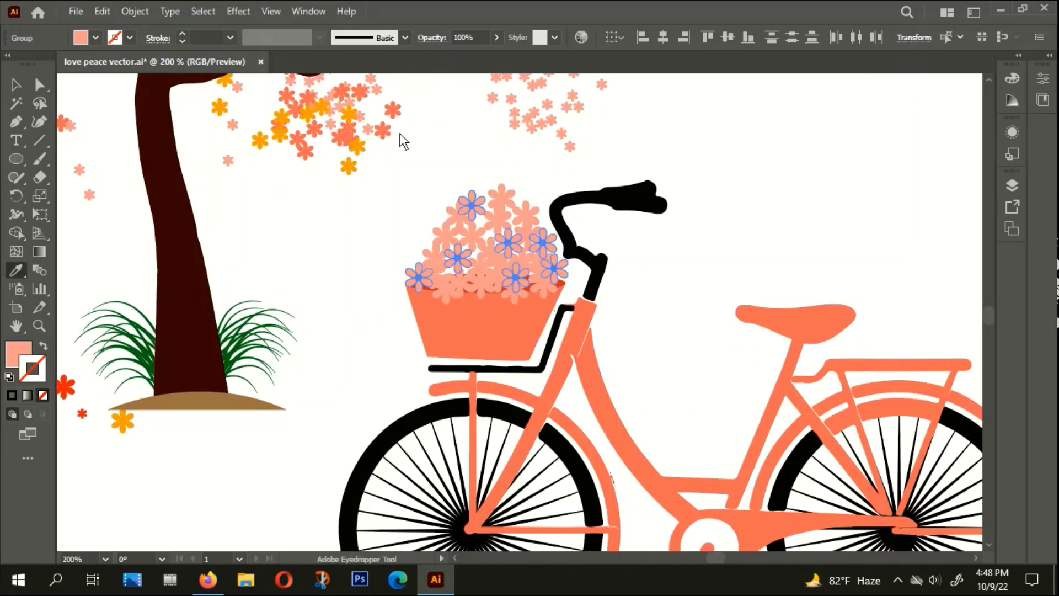
{"action": "left_click", "coordinate": [385, 128]}
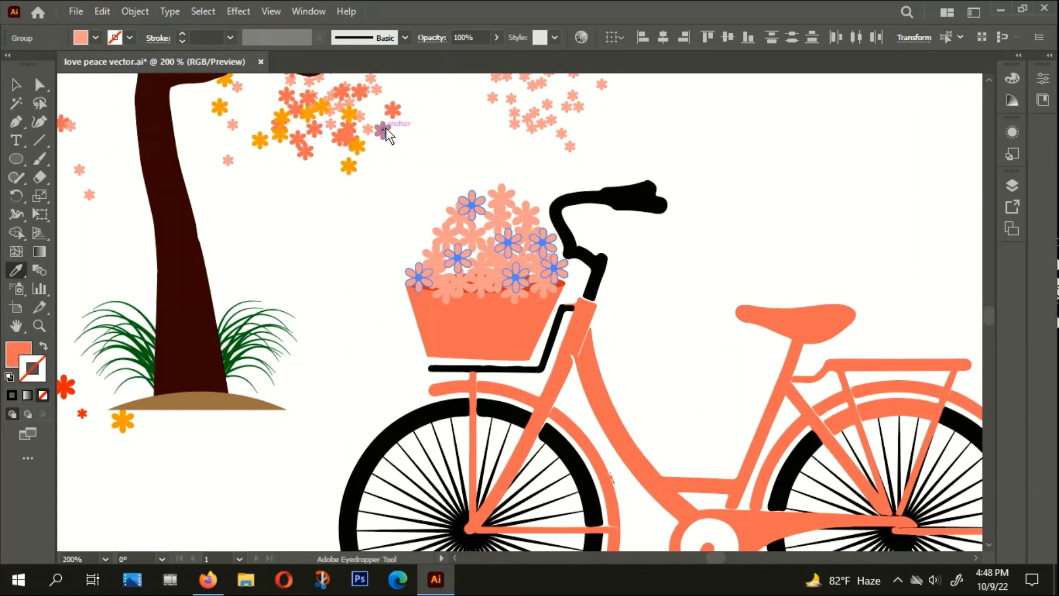
{"action": "left_click", "coordinate": [15, 86]}
{"action": "left_click", "coordinate": [245, 234]}
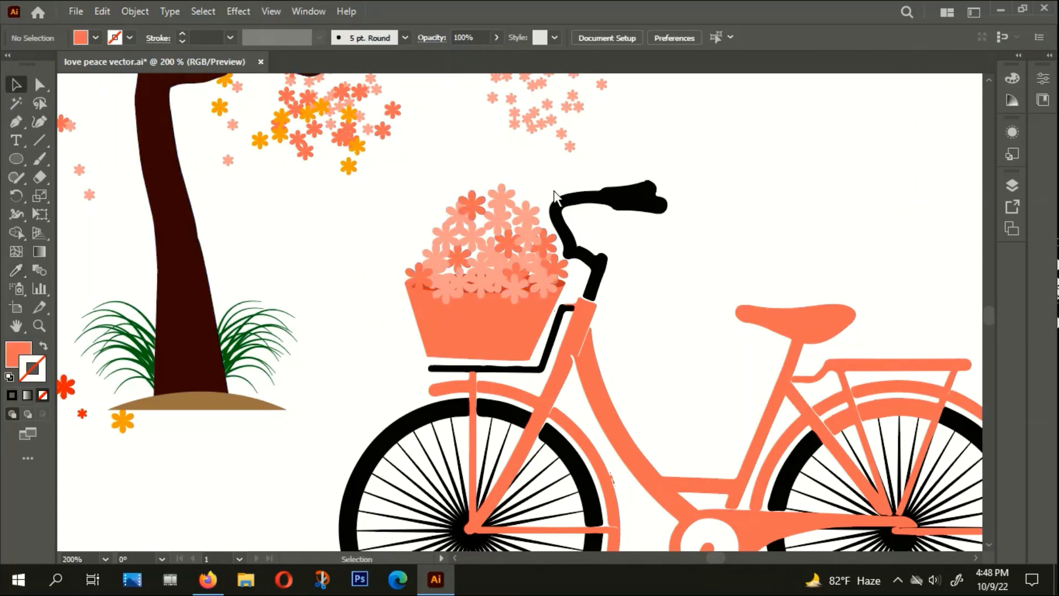
Give a second set of basket flowers the fallen flower's red-orange
{"action": "left_click", "coordinate": [504, 209]}
{"action": "left_click", "coordinate": [430, 257], "text": "shift"}
{"action": "left_click", "coordinate": [476, 285], "text": "shift"}
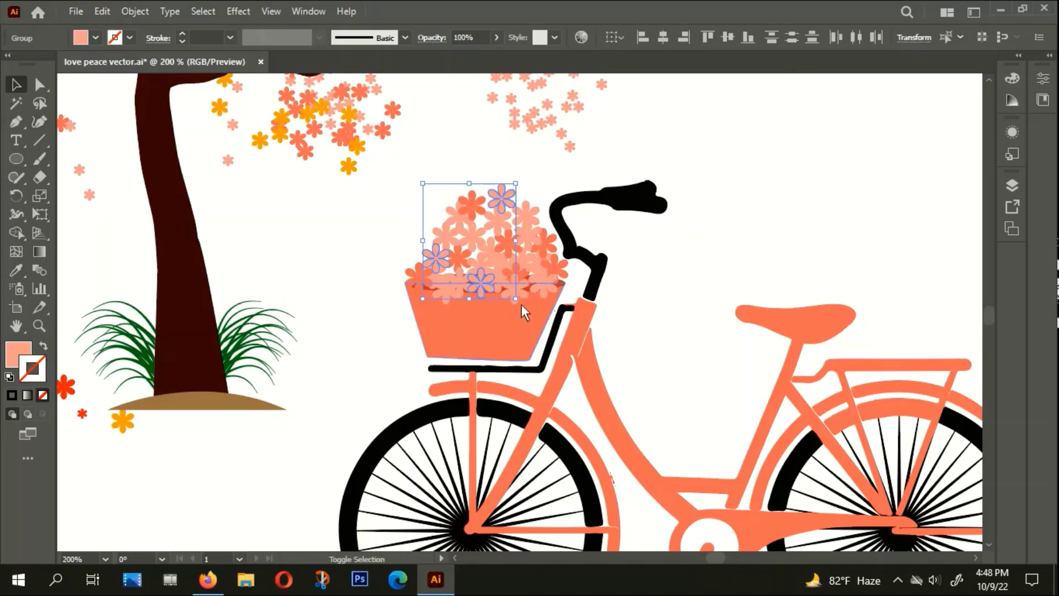
{"action": "left_click", "coordinate": [533, 293], "text": "shift"}
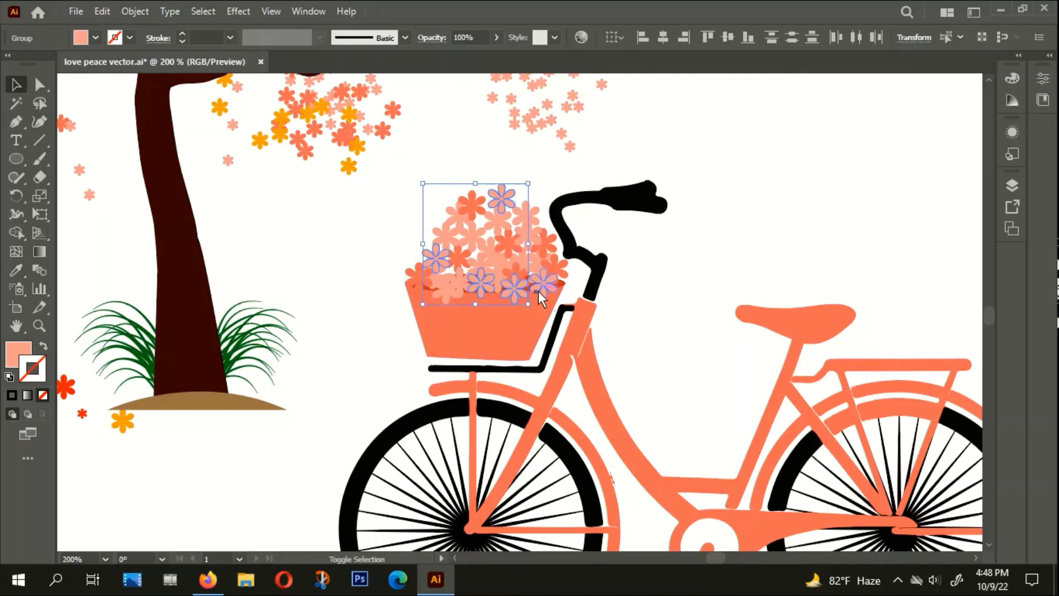
{"action": "left_click", "coordinate": [493, 255], "text": "shift"}
{"action": "scroll", "coordinate": [502, 266], "scroll_direction": "down", "scroll_amount": 2}
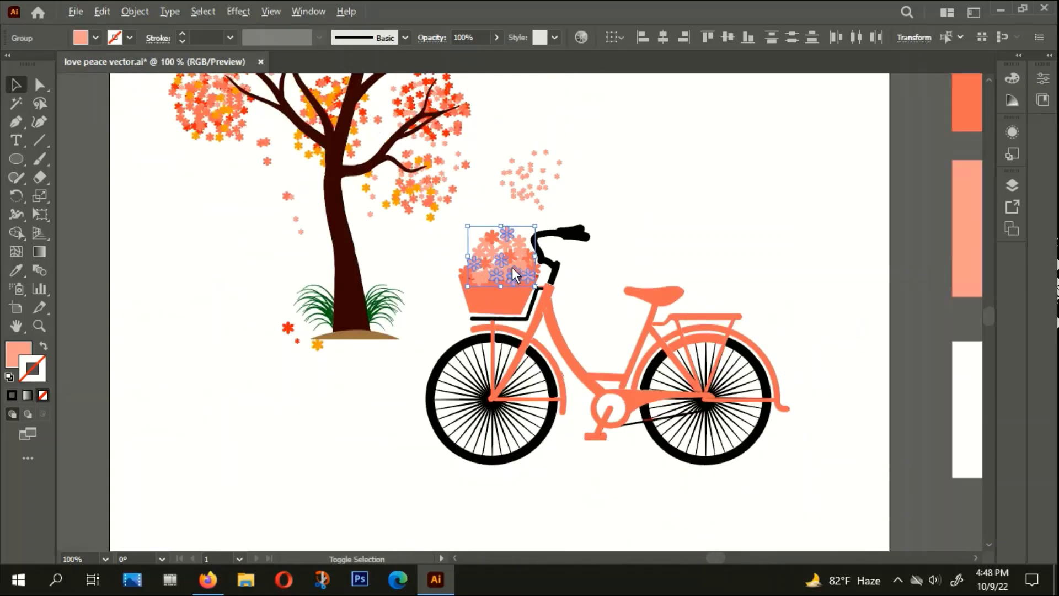
{"action": "key", "text": "i"}
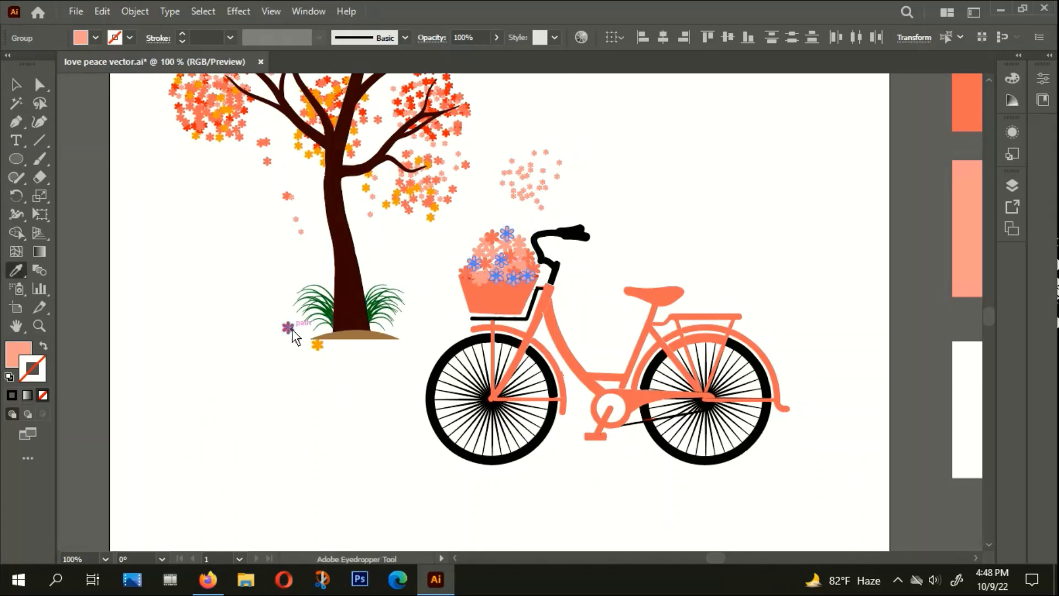
{"action": "left_click", "coordinate": [293, 330]}
{"action": "left_click", "coordinate": [16, 84]}
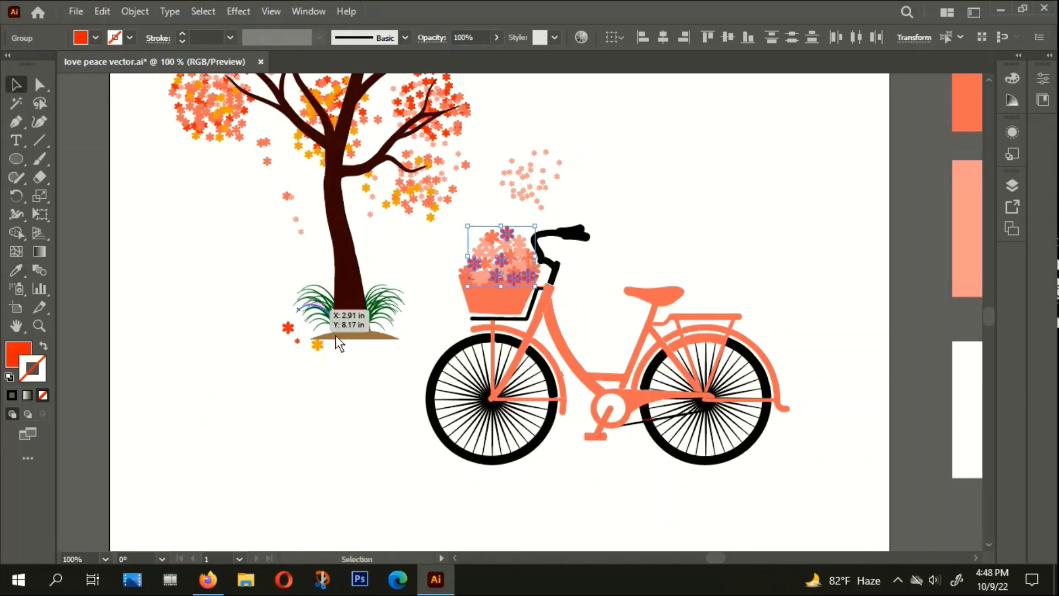
{"action": "left_click", "coordinate": [549, 220]}
Turn the pale pink basket flowers into a tree blossom's orange
{"action": "scroll", "coordinate": [516, 268], "scroll_direction": "up", "scroll_amount": 2}
{"action": "left_click_drag", "start_coordinate": [516, 265], "coordinate": [486, 249]}
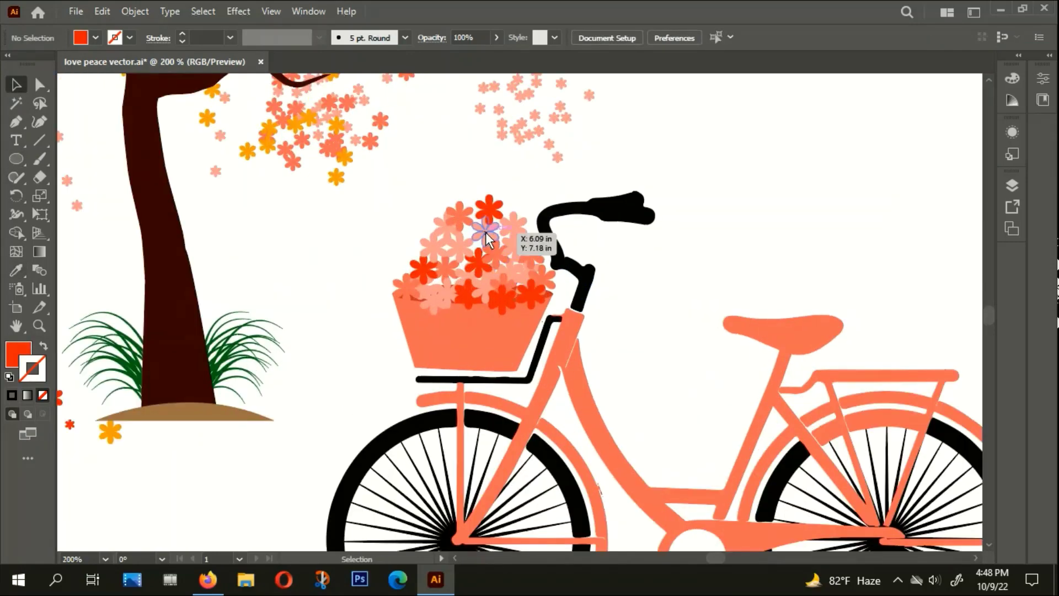
{"action": "left_click", "coordinate": [432, 247], "text": "shift"}
{"action": "left_click", "coordinate": [516, 247], "text": "shift"}
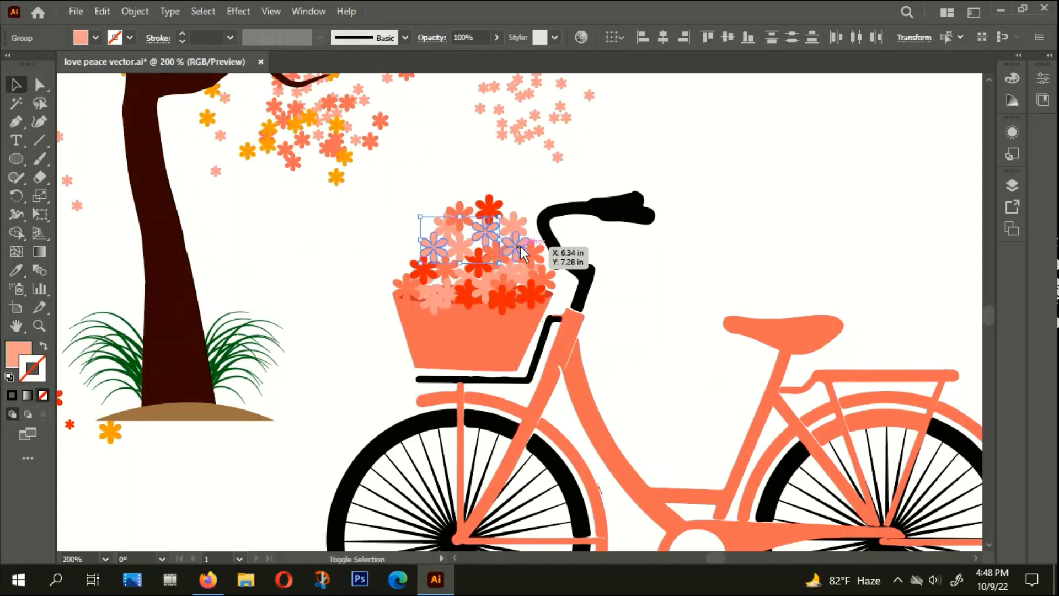
{"action": "left_click", "coordinate": [514, 276], "text": "shift"}
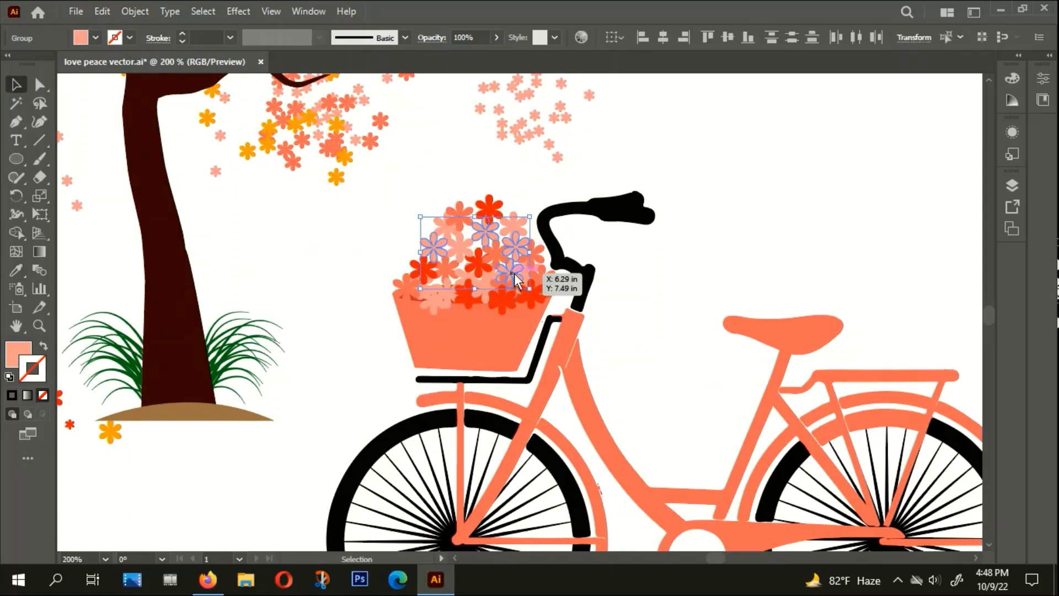
{"action": "key", "text": "i"}
{"action": "left_click", "coordinate": [336, 177]}
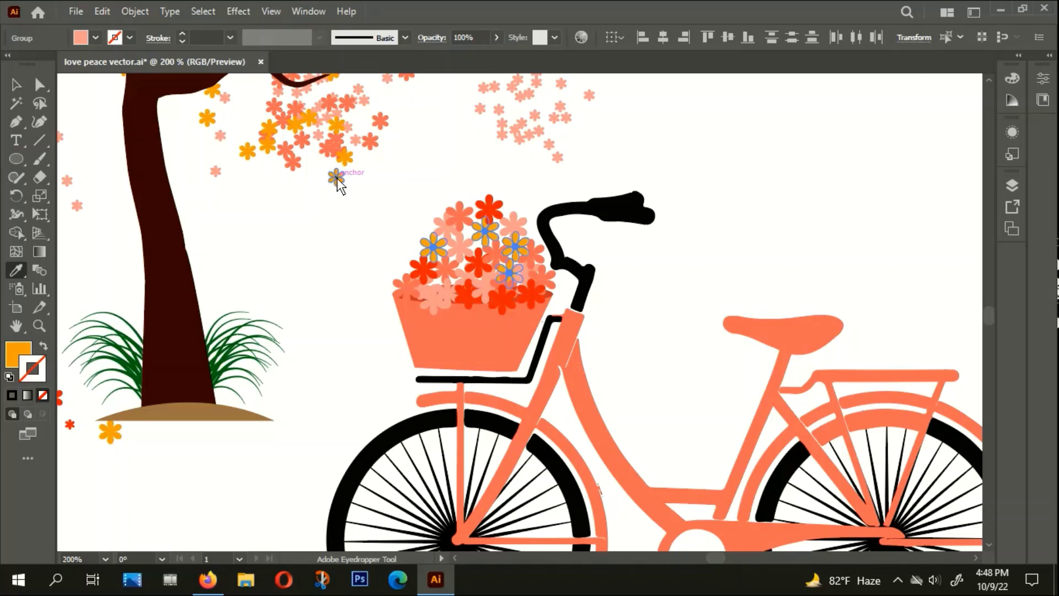
{"action": "left_click", "coordinate": [16, 85]}
{"action": "left_click", "coordinate": [351, 251]}
Group all parts of the bicycle together
{"action": "scroll", "coordinate": [353, 249], "scroll_direction": "down", "scroll_amount": 3}
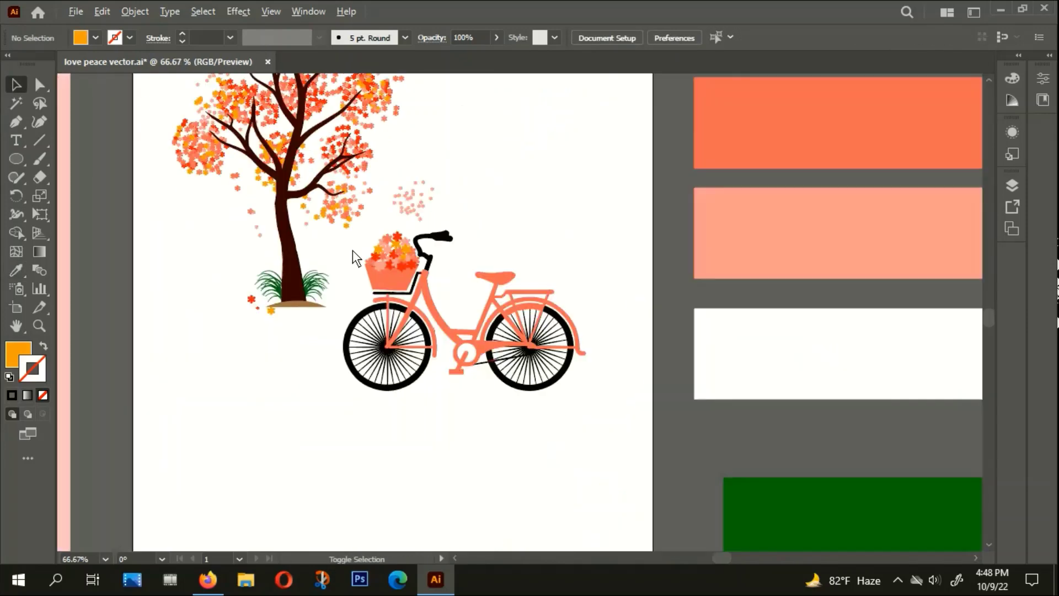
{"action": "left_click", "coordinate": [513, 369]}
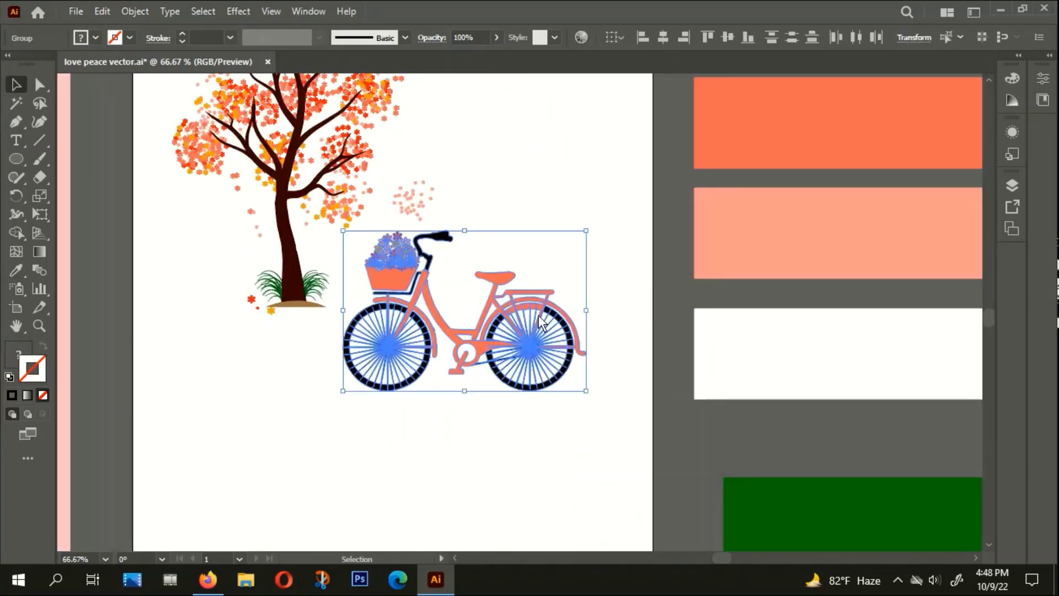
{"action": "right_click", "coordinate": [522, 296]}
{"action": "left_click", "coordinate": [558, 413]}
Draw an orange oval below the T-shirt mockup
{"action": "left_click", "coordinate": [508, 413]}
{"action": "scroll", "coordinate": [500, 402], "scroll_direction": "down", "scroll_amount": 2}
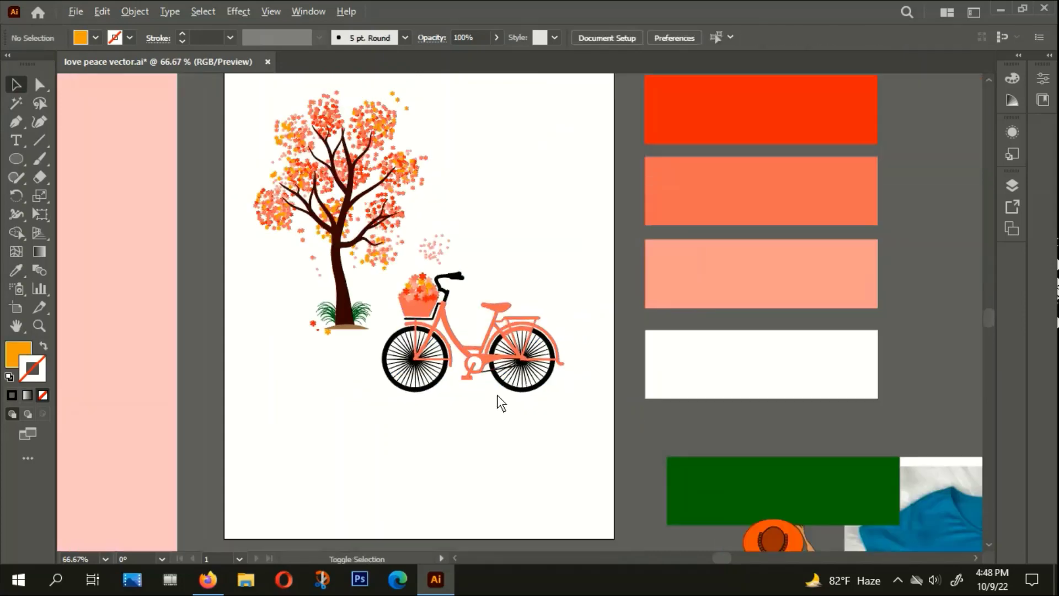
{"action": "scroll", "coordinate": [497, 396], "scroll_direction": "down", "scroll_amount": 2}
{"action": "left_click_drag", "start_coordinate": [496, 395], "coordinate": [539, 333]}
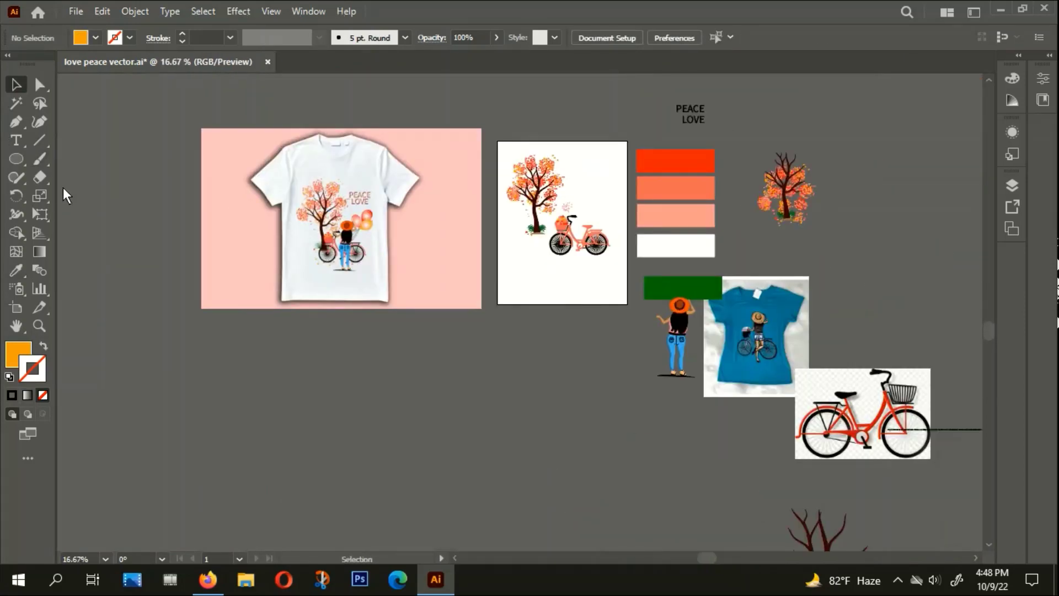
{"action": "left_click", "coordinate": [17, 163]}
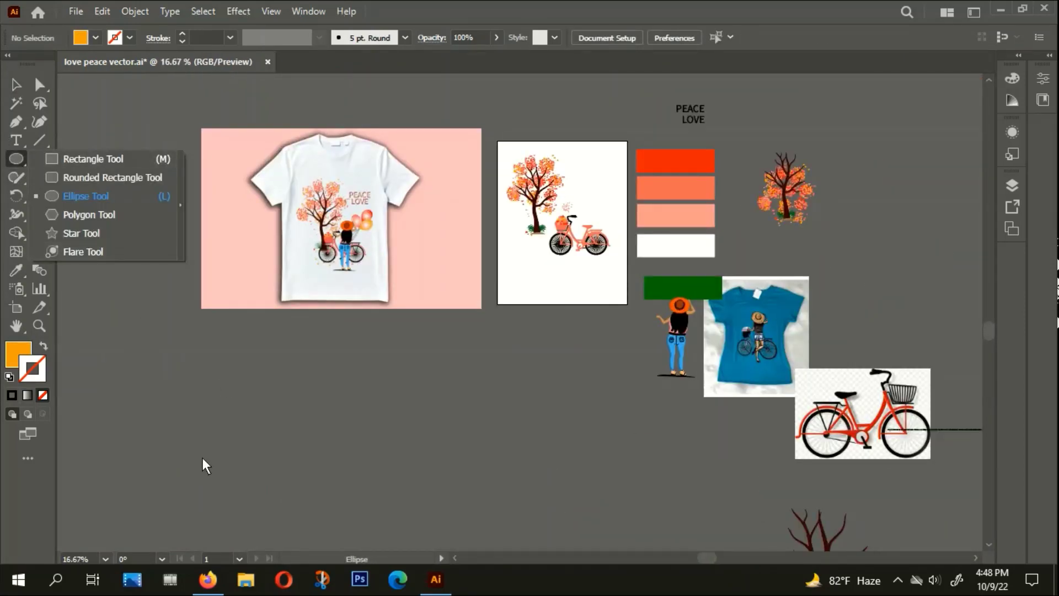
{"action": "left_click_drag", "start_coordinate": [254, 337], "coordinate": [329, 428]}
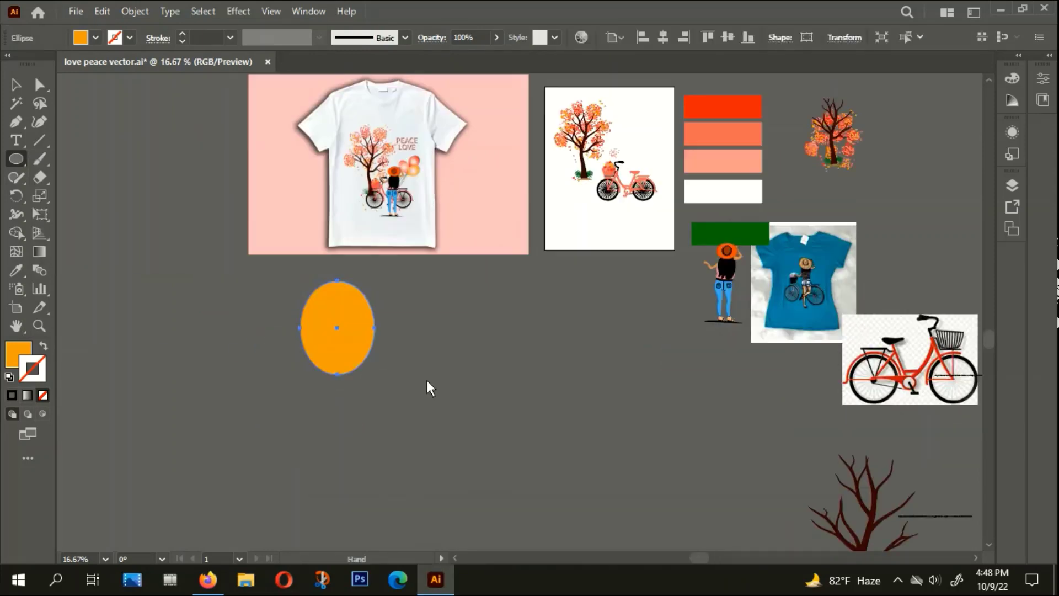
Convert the oval's bottom anchor into a sharp corner for a balloon point
{"action": "scroll", "coordinate": [427, 380], "scroll_direction": "down", "scroll_amount": 3}
{"action": "scroll", "coordinate": [427, 379], "scroll_direction": "left", "scroll_amount": 3}
{"action": "left_click", "coordinate": [24, 121]}
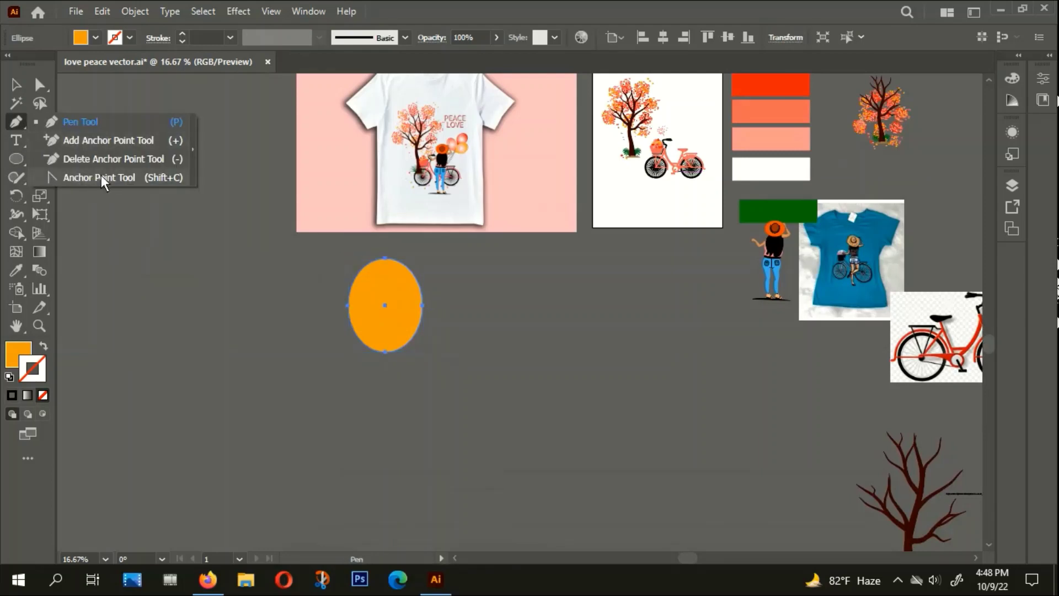
{"action": "left_click", "coordinate": [101, 178]}
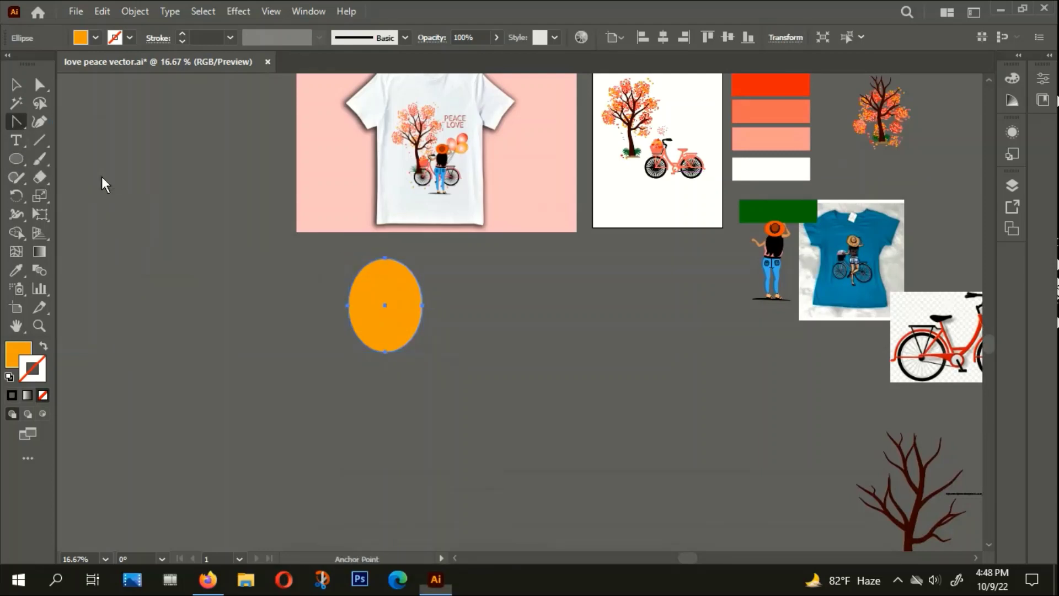
{"action": "left_click", "coordinate": [387, 351]}
{"action": "key", "text": "v"}
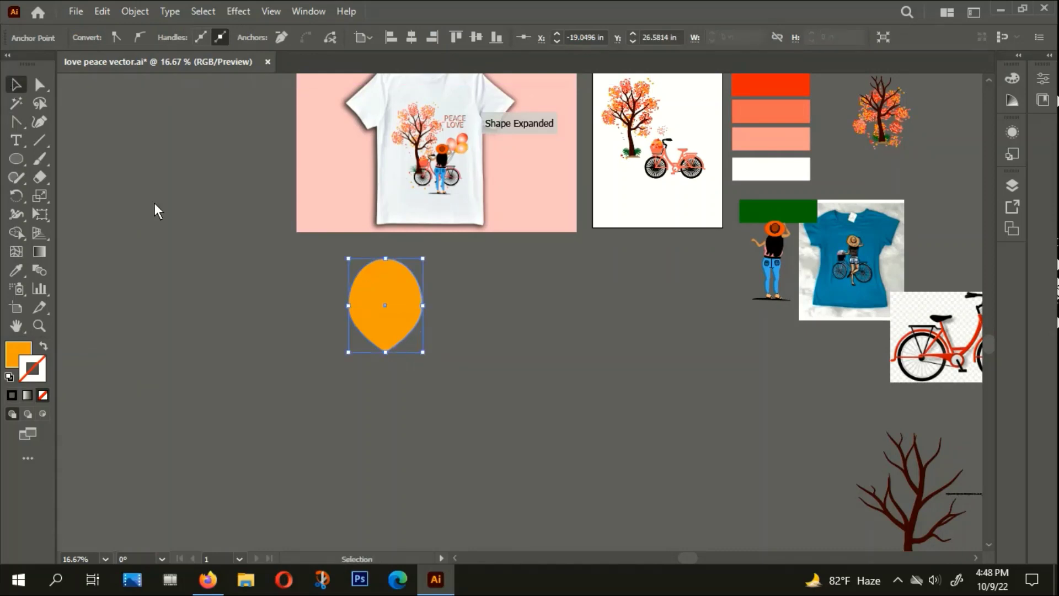
{"action": "left_click", "coordinate": [337, 379]}
Delete the small extra tree and its leftover fragment, placing the balloon beside the swatches
{"action": "left_click_drag", "start_coordinate": [588, 405], "coordinate": [414, 453]}
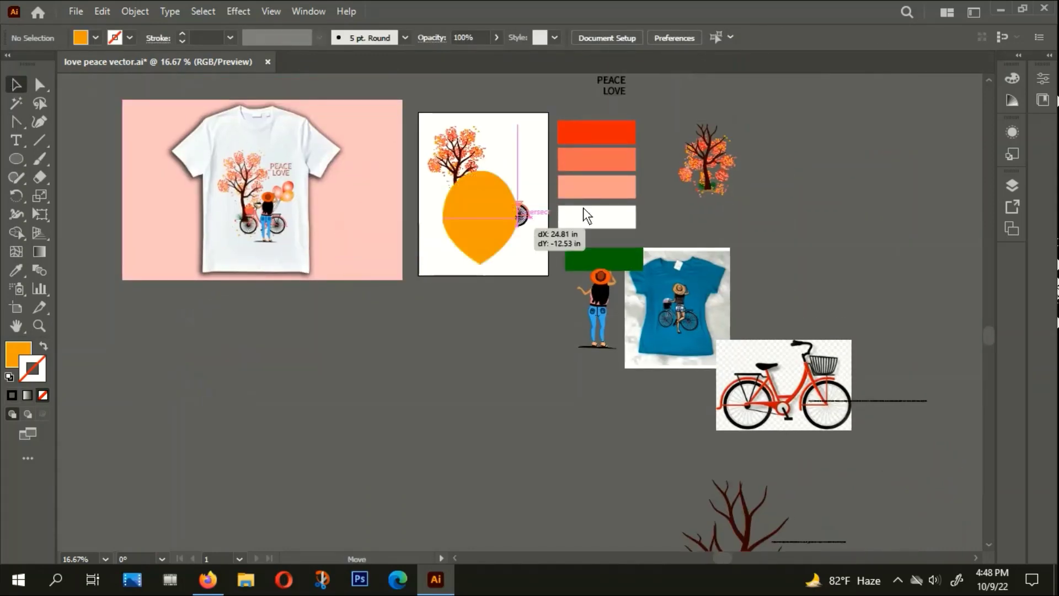
{"action": "left_click_drag", "start_coordinate": [239, 366], "coordinate": [845, 189]}
{"action": "left_click_drag", "start_coordinate": [814, 251], "coordinate": [611, 306]}
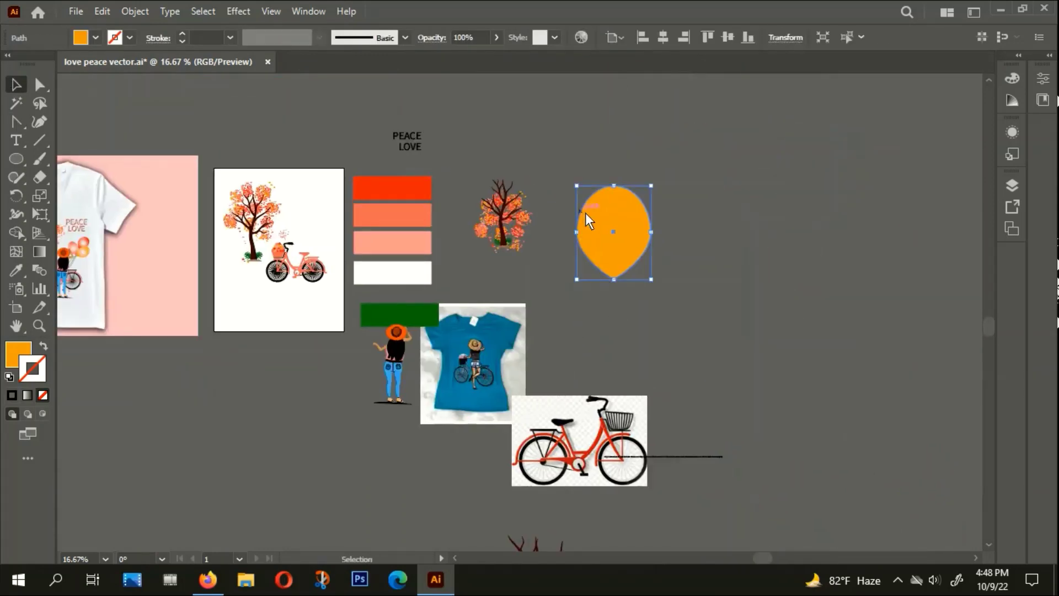
{"action": "left_click", "coordinate": [513, 236]}
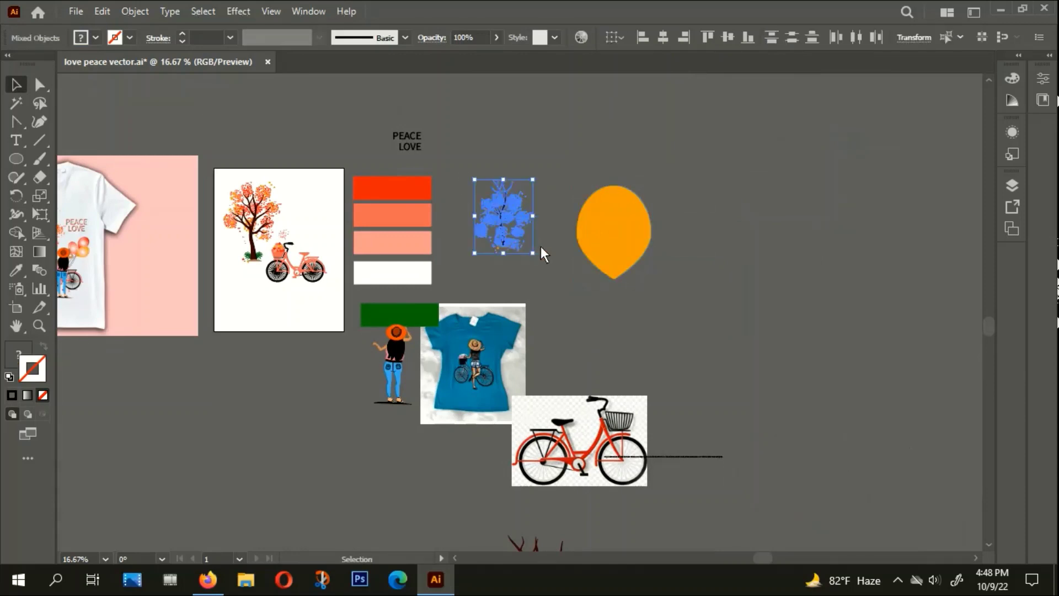
{"action": "key", "text": "Delete"}
{"action": "left_click", "coordinate": [505, 247]}
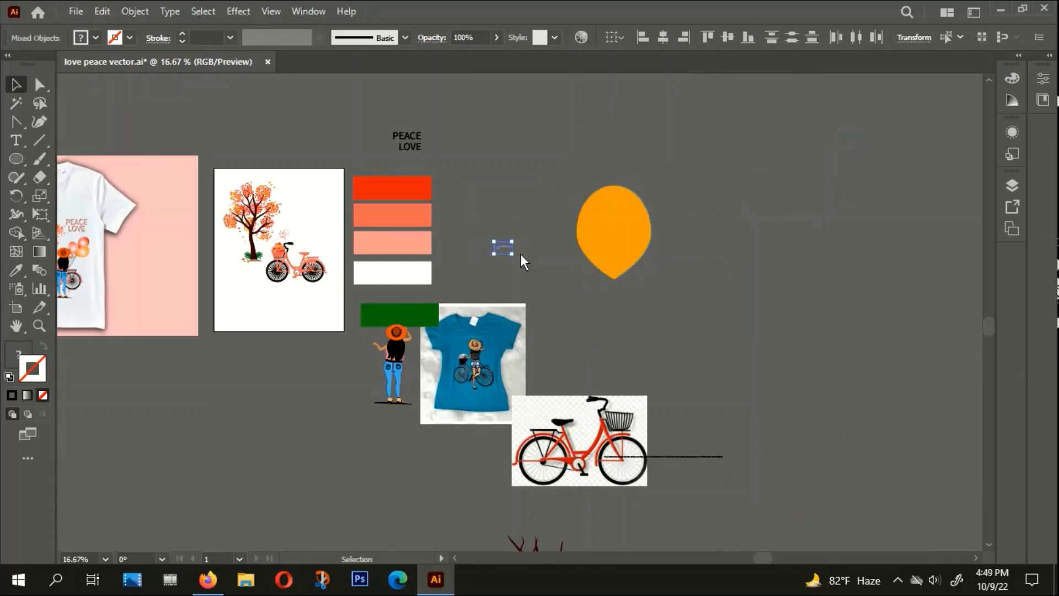
{"action": "key", "text": "Delete"}
{"action": "left_click_drag", "start_coordinate": [640, 233], "coordinate": [523, 210]}
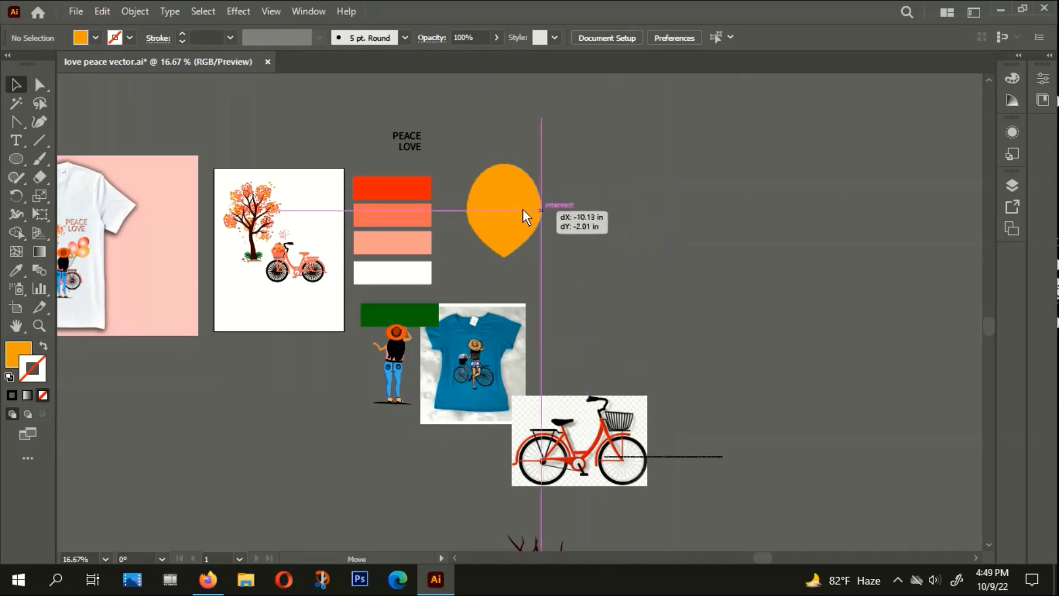
{"action": "scroll", "coordinate": [442, 244], "scroll_direction": "up", "scroll_amount": 2, "text": "alt"}
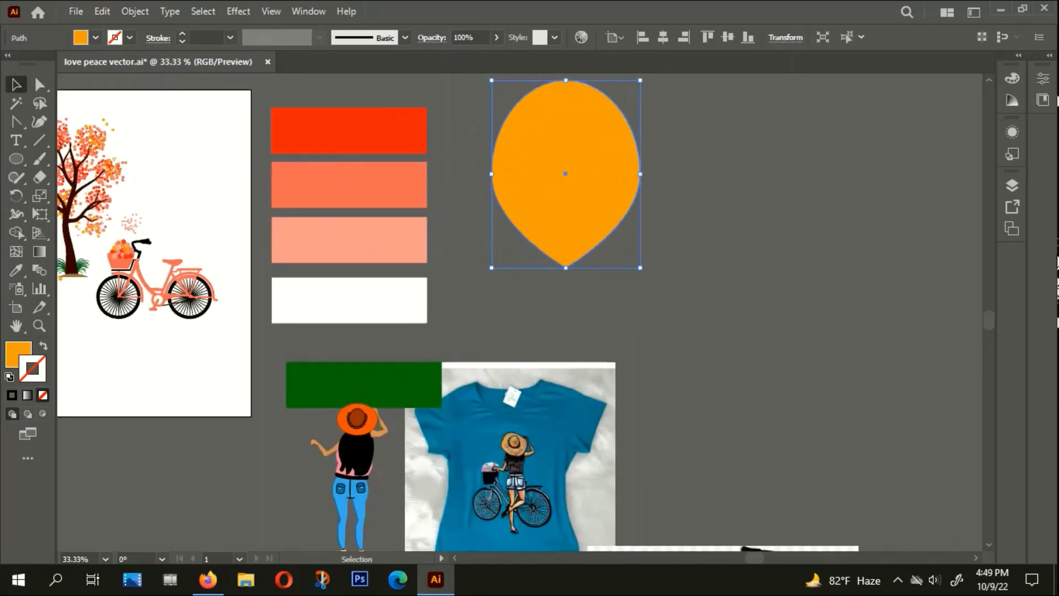
Apply a gradient to the balloon with its end stop sampled from the coral bicycle
{"action": "left_click", "coordinate": [28, 395]}
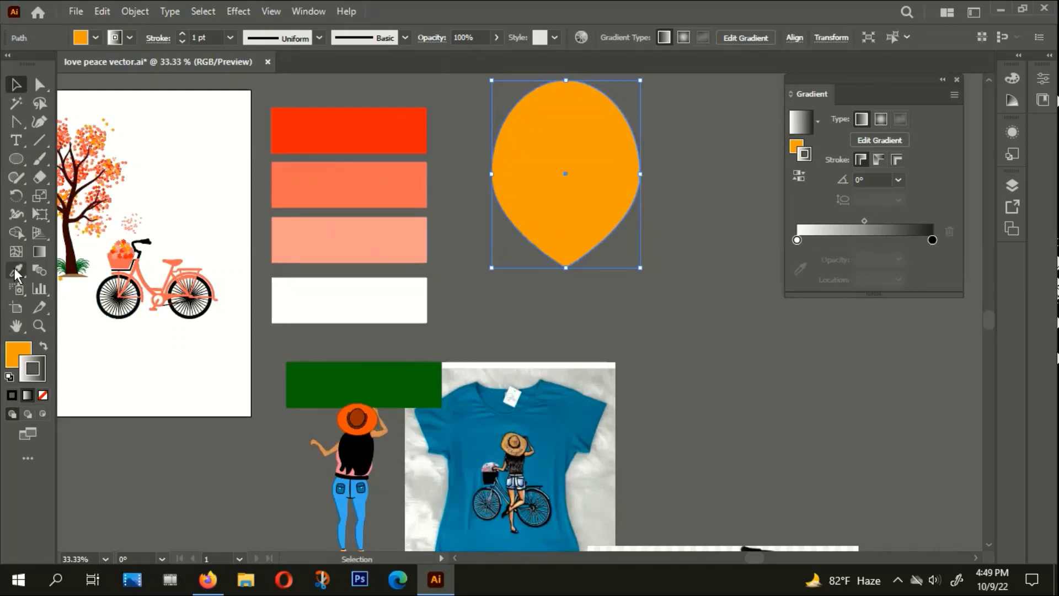
{"action": "left_click", "coordinate": [933, 240]}
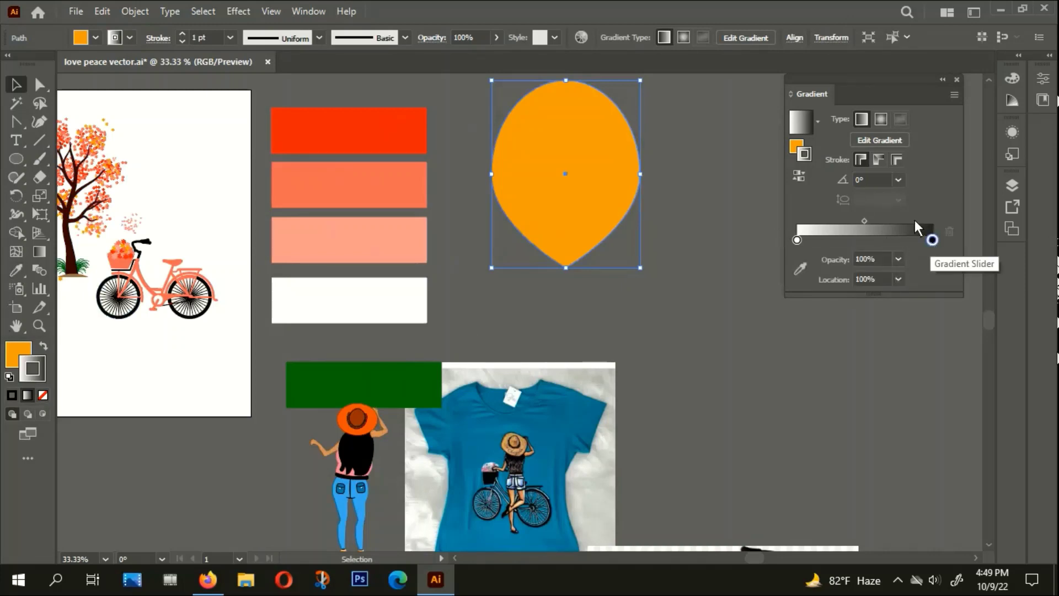
{"action": "left_click", "coordinate": [15, 270]}
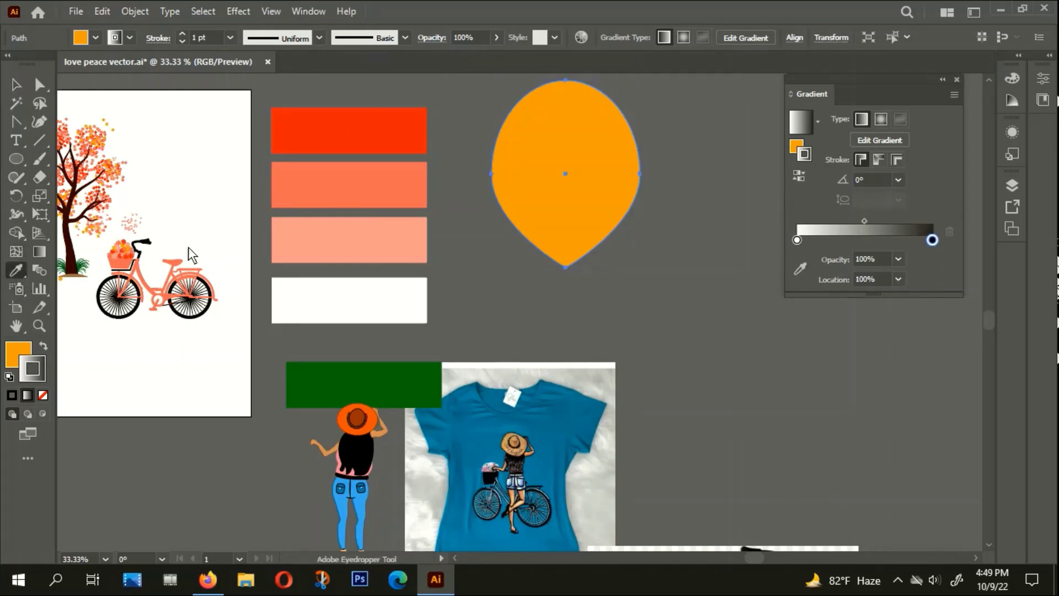
{"action": "left_click", "coordinate": [368, 187], "text": "shift"}
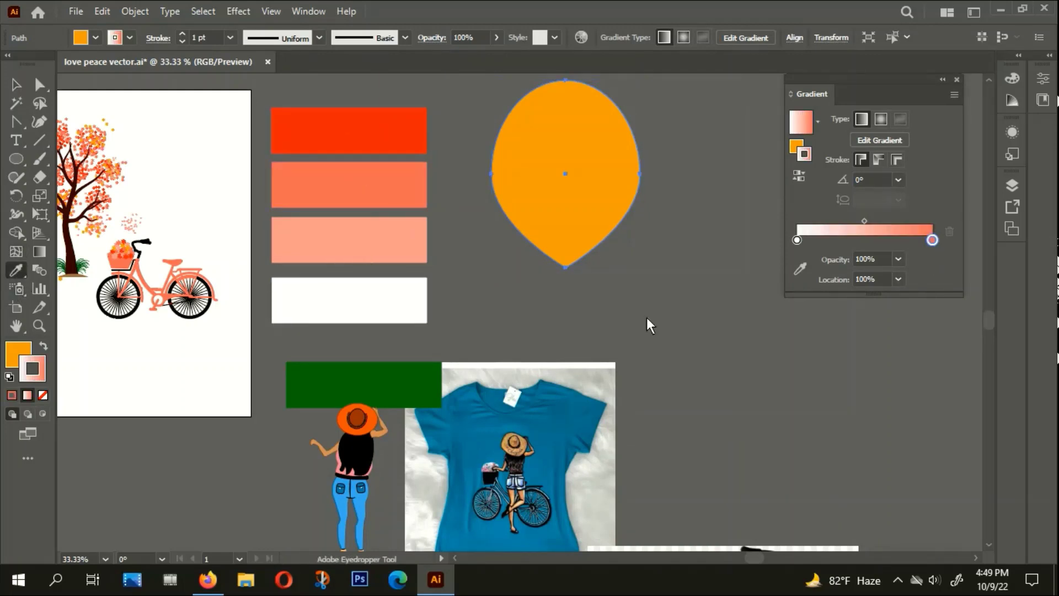
{"action": "left_click", "coordinate": [798, 240]}
Make the gradient the balloon's fill, remove the outline, and switch it to radial
{"action": "left_click", "coordinate": [46, 344]}
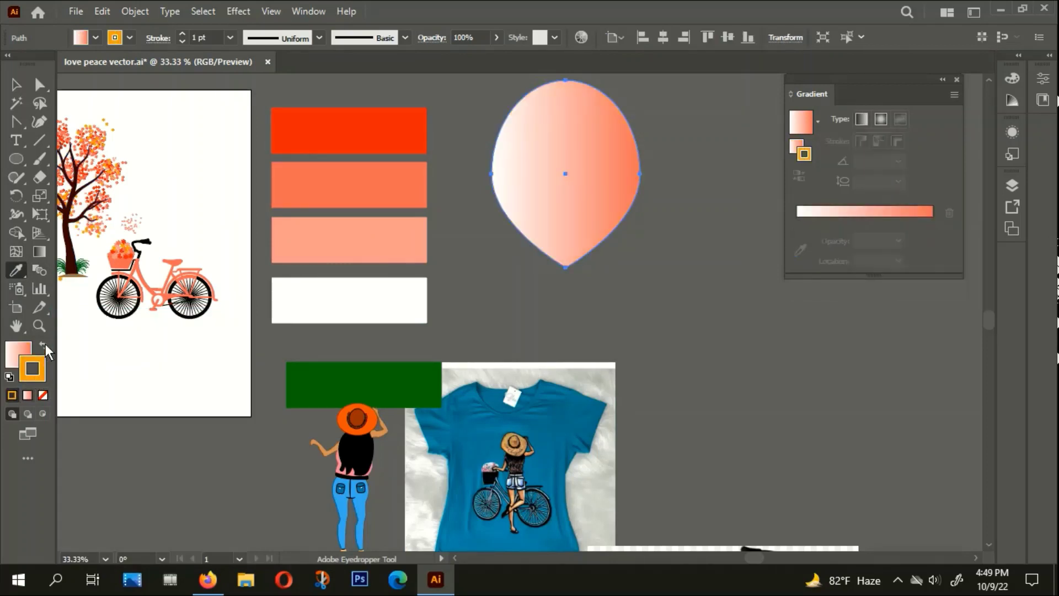
{"action": "left_click", "coordinate": [41, 396]}
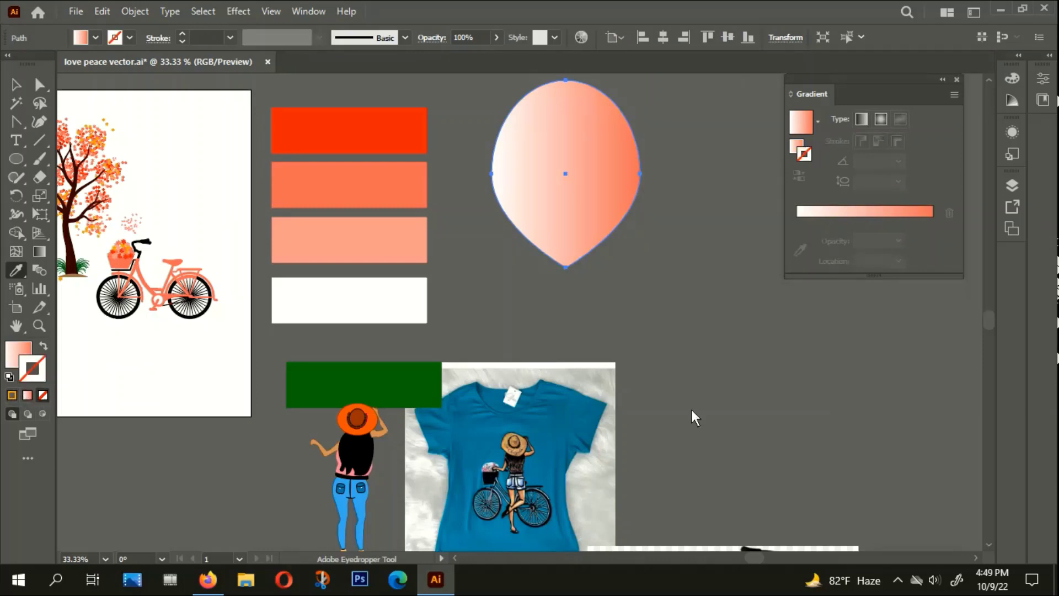
{"action": "left_click", "coordinate": [883, 119]}
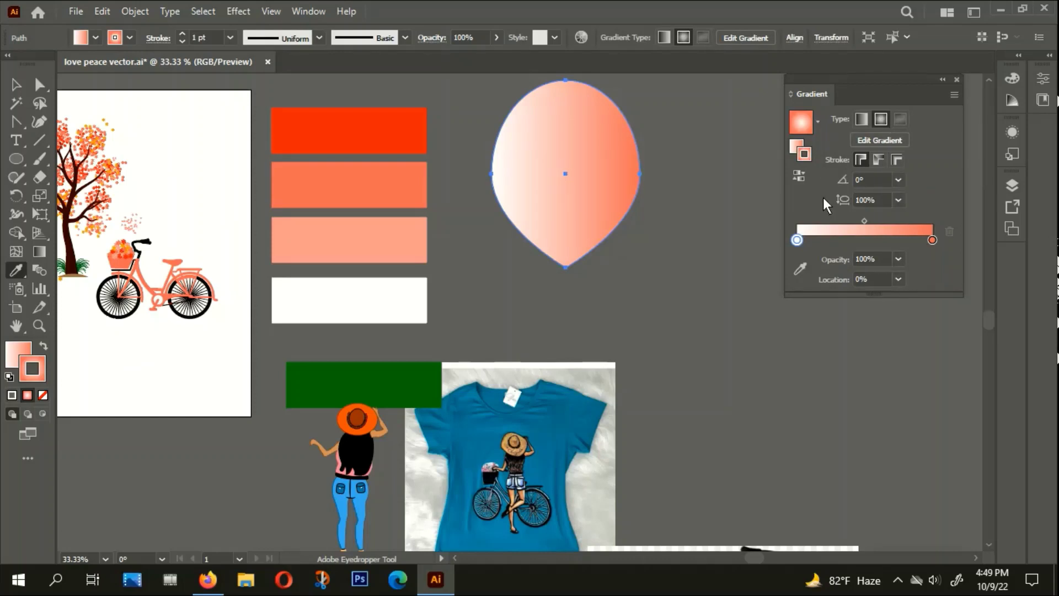
{"action": "left_click", "coordinate": [42, 395]}
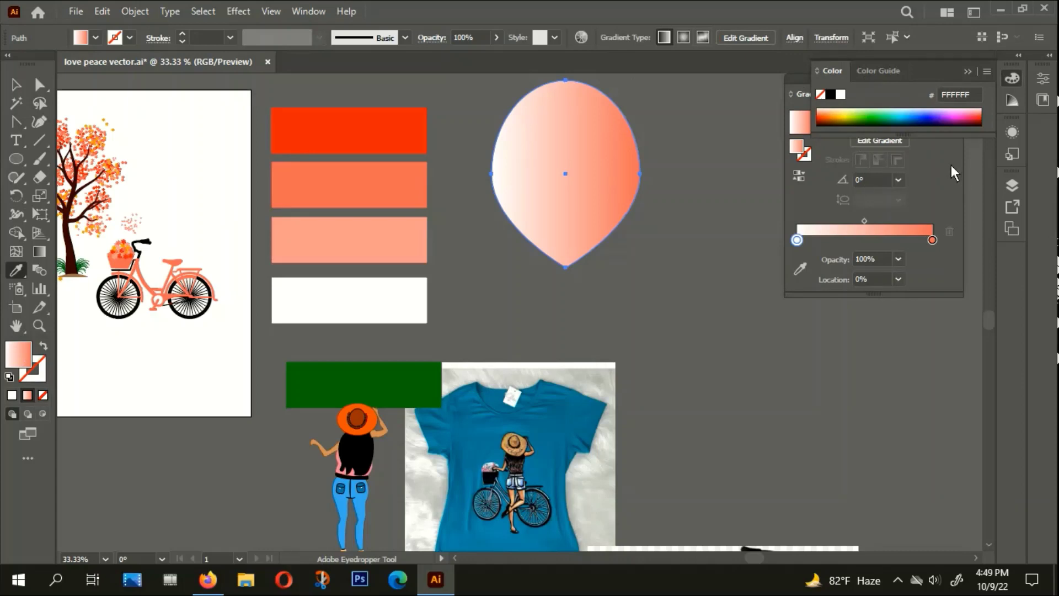
{"action": "left_click", "coordinate": [872, 202]}
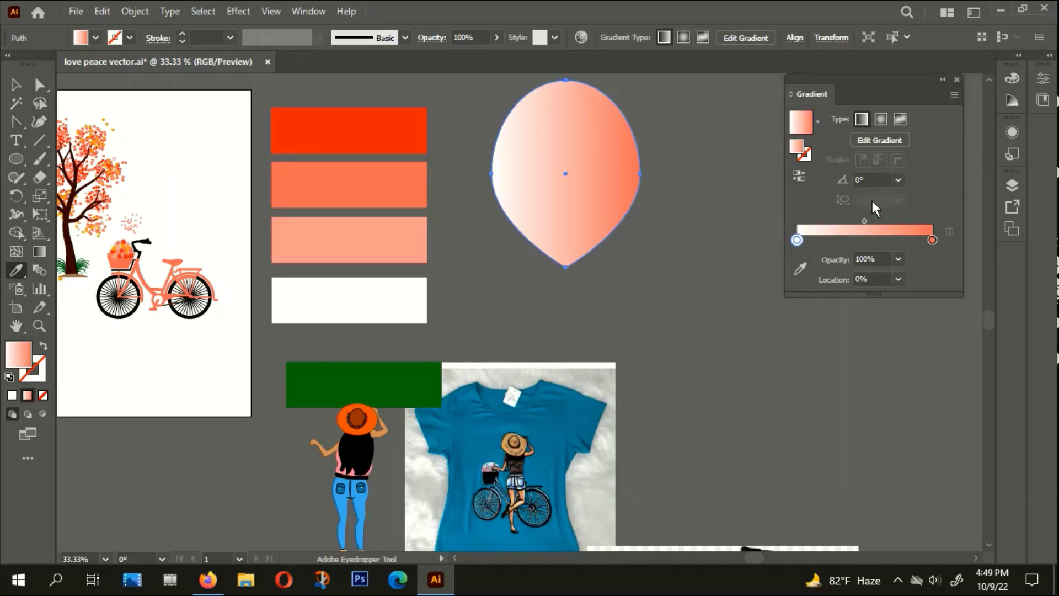
{"action": "left_click", "coordinate": [881, 120]}
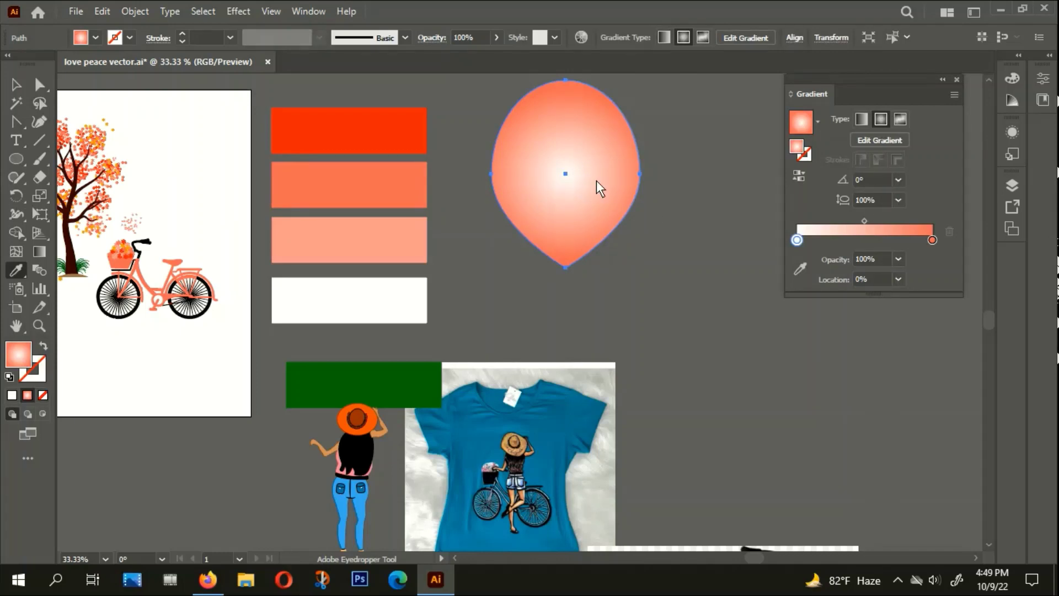
{"action": "left_click", "coordinate": [15, 84]}
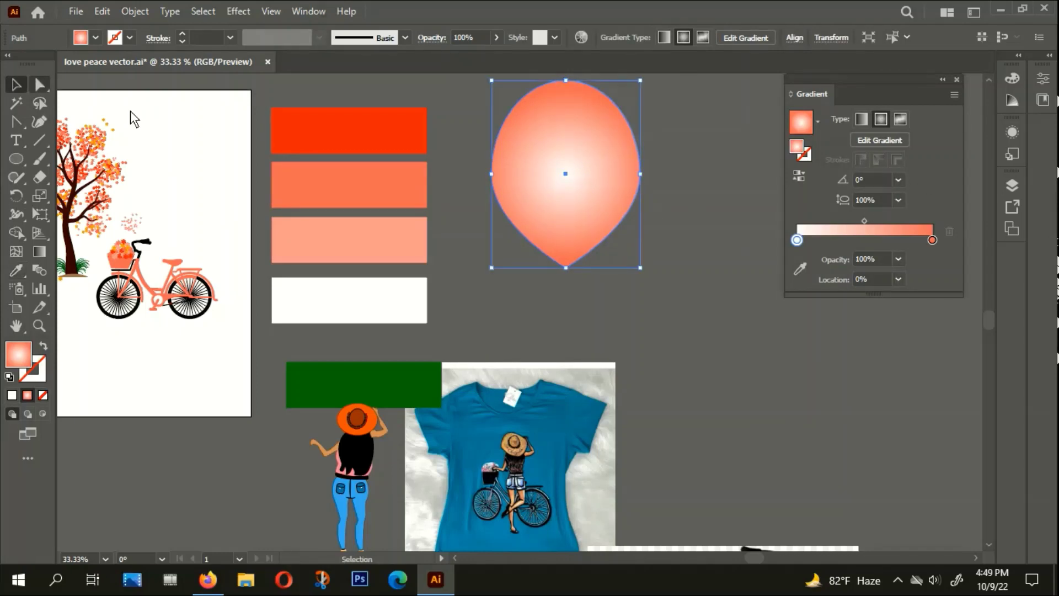
{"action": "left_click", "coordinate": [740, 231]}
Copy the balloon to the right and sample the red bar into its end gradient stop
{"action": "key", "text": "ctrl+minus"}
{"action": "mouse_move", "coordinate": [560, 233]}
{"action": "left_mouse_down"}
{"action": "mouse_move", "coordinate": [459, 194]}
{"action": "mouse_move", "coordinate": [499, 164]}
{"action": "mouse_move", "coordinate": [688, 182]}
{"action": "mouse_move", "coordinate": [671, 181]}
{"action": "left_mouse_up"}
{"action": "left_click", "coordinate": [550, 165]}
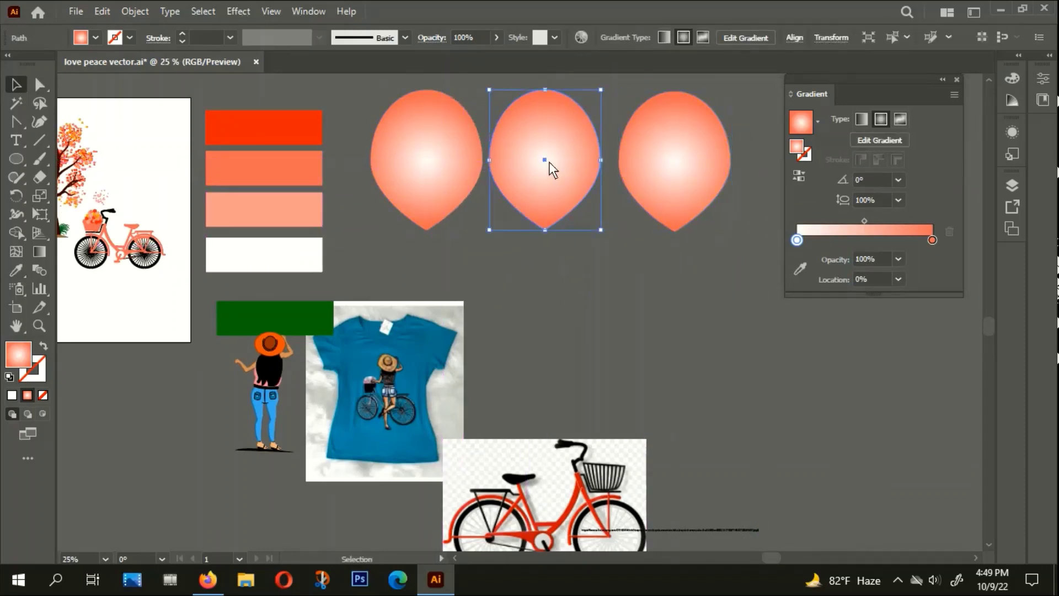
{"action": "left_click", "coordinate": [933, 240]}
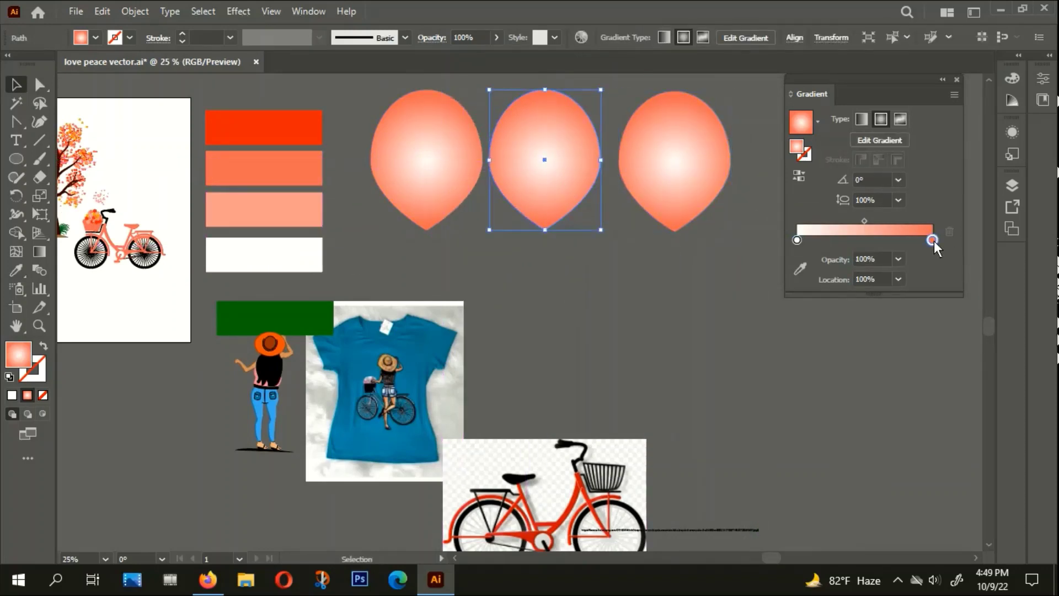
{"action": "left_click", "coordinate": [22, 272]}
{"action": "left_click", "coordinate": [231, 135]}
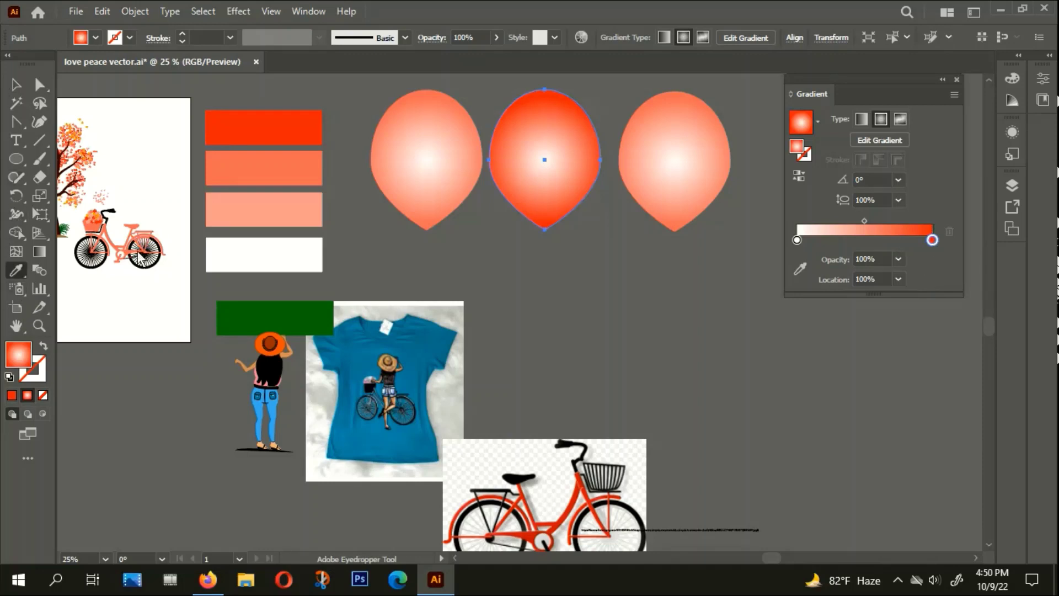
Give the middle balloon the orange flower's gradient
{"action": "scroll", "coordinate": [72, 218], "scroll_direction": "up", "scroll_amount": 3}
{"action": "scroll", "coordinate": [88, 232], "scroll_direction": "up", "scroll_amount": 1}
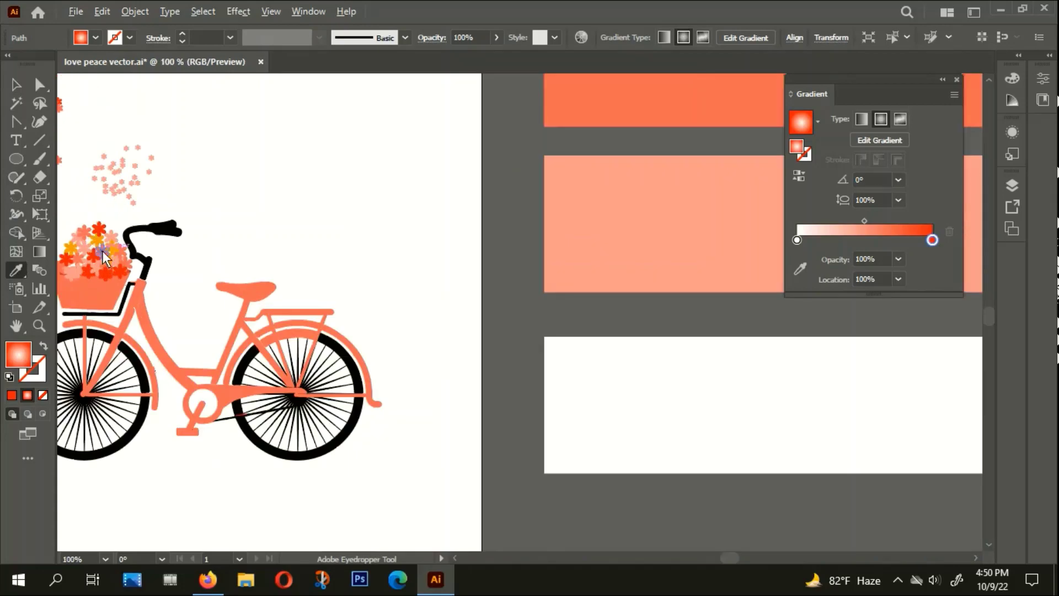
{"action": "scroll", "coordinate": [113, 243], "scroll_direction": "up", "scroll_amount": 1}
{"action": "left_click", "coordinate": [115, 250]}
{"action": "scroll", "coordinate": [174, 224], "scroll_direction": "down", "scroll_amount": 3}
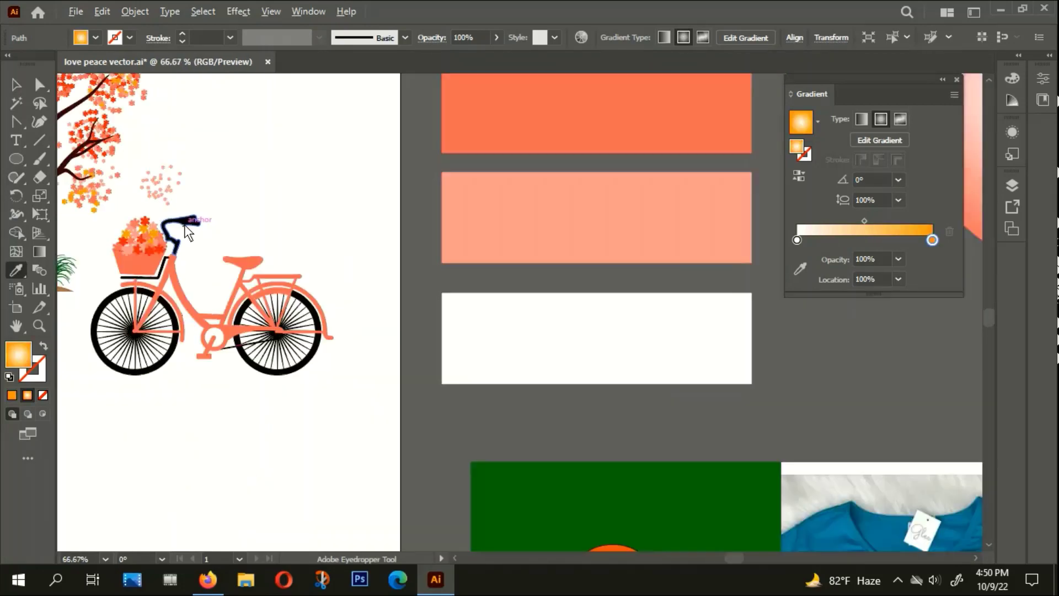
{"action": "scroll", "coordinate": [174, 224], "scroll_direction": "down", "scroll_amount": 1}
{"action": "left_click", "coordinate": [16, 84]}
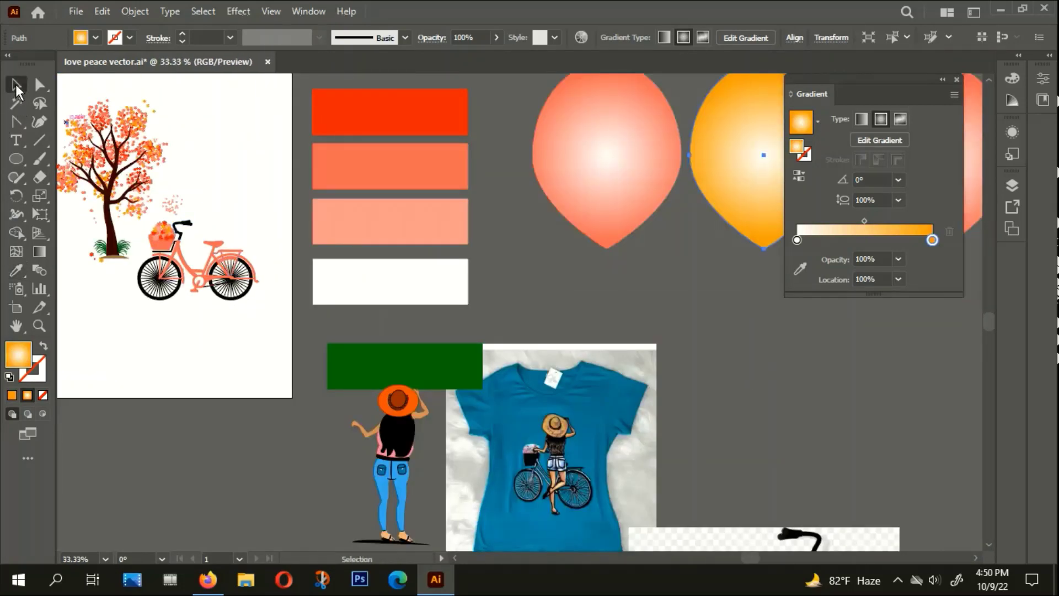
Recolour the third balloon with the red bar's colour
{"action": "scroll", "coordinate": [307, 234], "scroll_direction": "down", "scroll_amount": 1}
{"action": "scroll", "coordinate": [307, 234], "scroll_direction": "down", "scroll_amount": 1}
{"action": "scroll", "coordinate": [403, 240], "scroll_direction": "right", "scroll_amount": 1}
{"action": "left_click", "coordinate": [493, 251]}
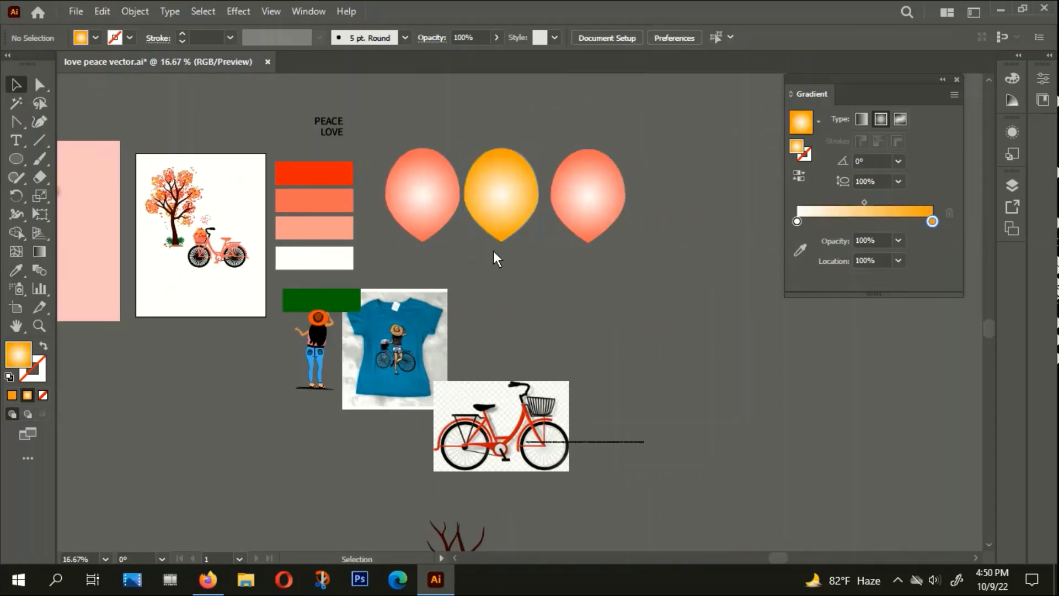
{"action": "scroll", "coordinate": [489, 250], "scroll_direction": "right", "scroll_amount": 4}
{"action": "scroll", "coordinate": [453, 209], "scroll_direction": "right", "scroll_amount": 1}
{"action": "left_click", "coordinate": [431, 180]}
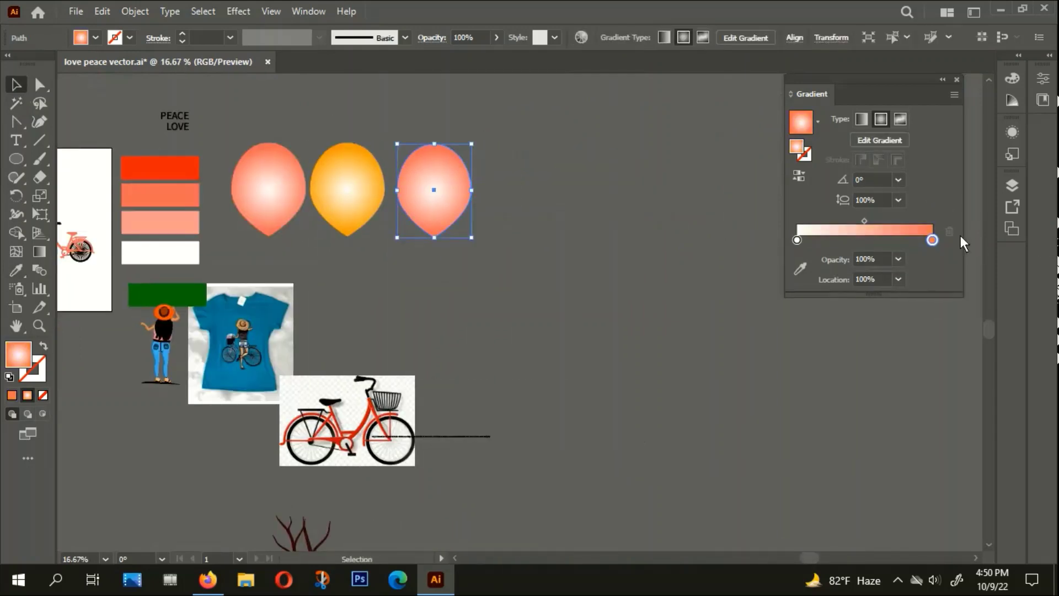
{"action": "left_click", "coordinate": [16, 270]}
{"action": "left_click", "coordinate": [141, 171]}
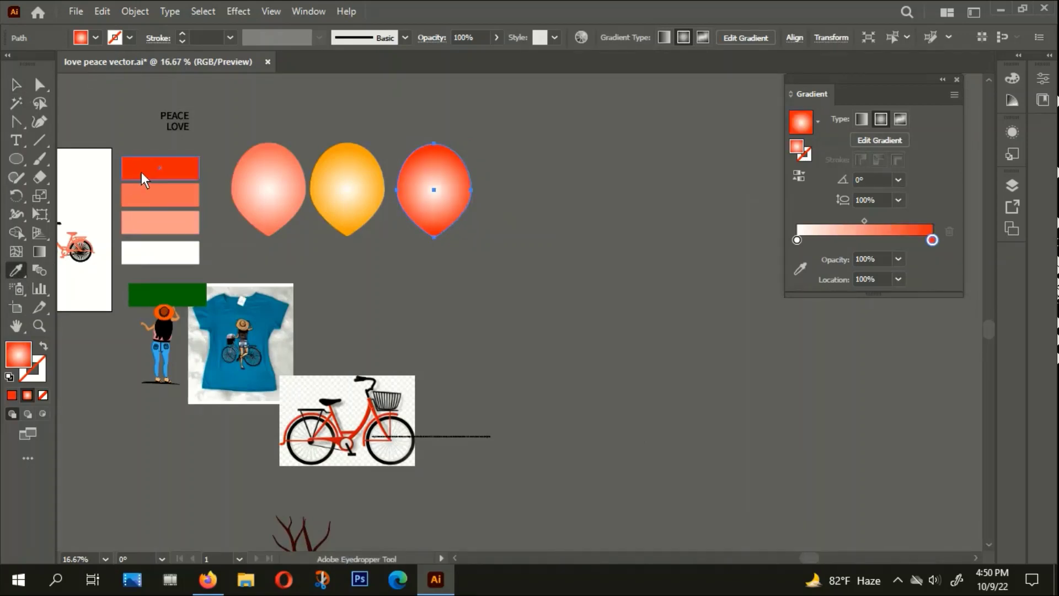
{"action": "left_click", "coordinate": [16, 84]}
Select all three balloons together, then the first salmon balloon
{"action": "left_click", "coordinate": [287, 156]}
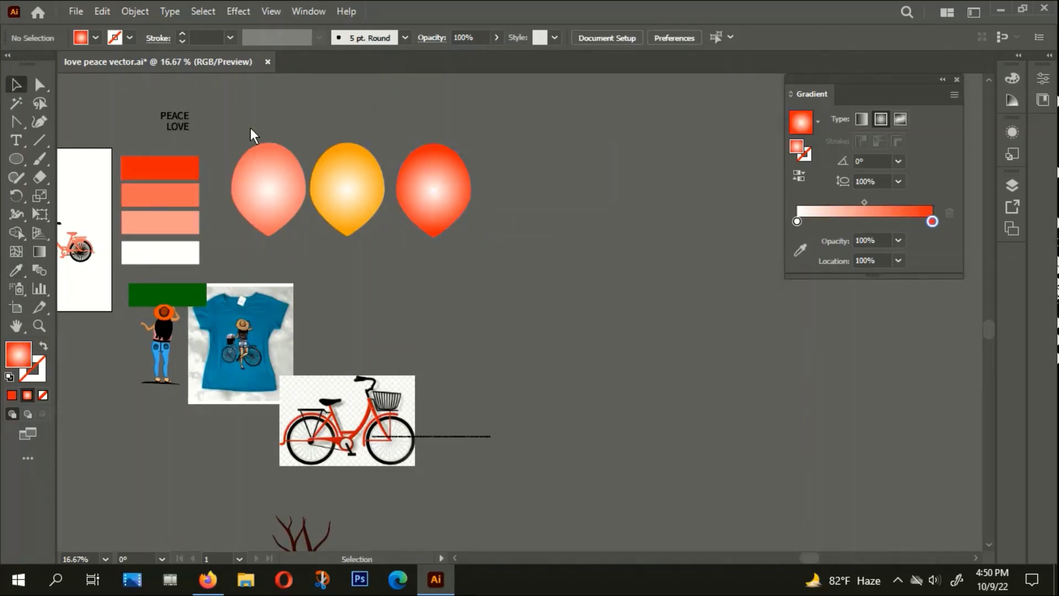
{"action": "left_click_drag", "start_coordinate": [484, 235], "coordinate": [243, 209]}
{"action": "scroll", "coordinate": [523, 276], "scroll_direction": "left", "scroll_amount": 2}
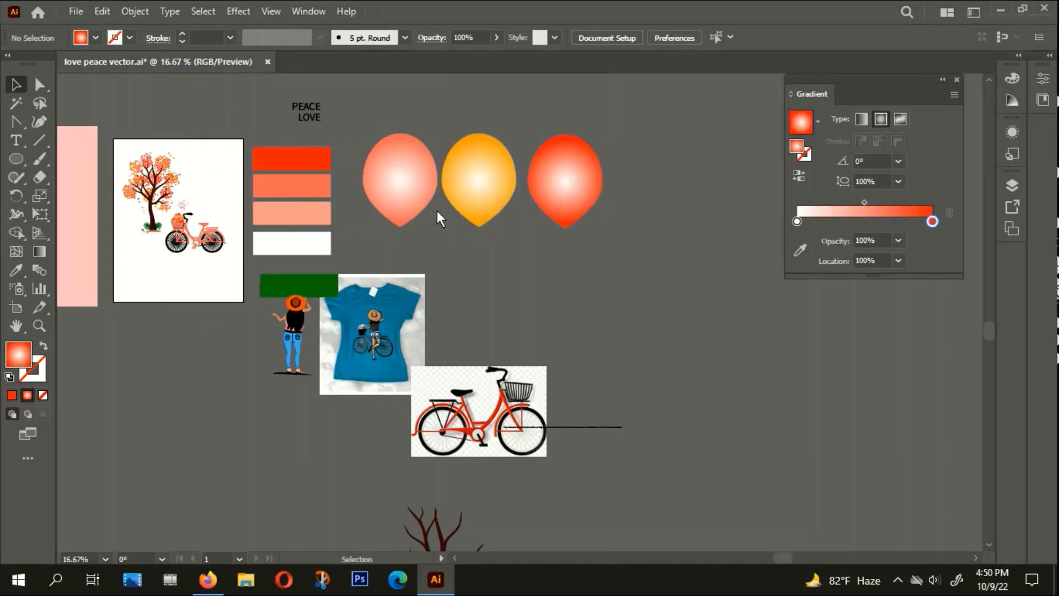
{"action": "scroll", "coordinate": [364, 185], "scroll_direction": "up", "scroll_amount": 2}
{"action": "left_click", "coordinate": [382, 178]}
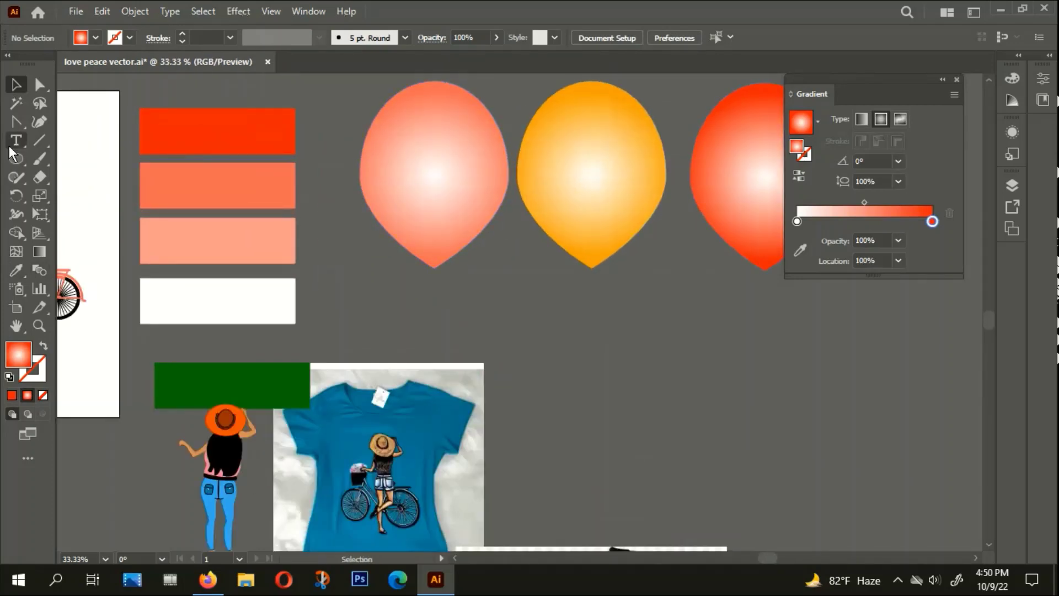
Set the colours to no fill with a white stroke for the highlight arcs
{"action": "left_click", "coordinate": [19, 118]}
{"action": "left_click", "coordinate": [83, 141]}
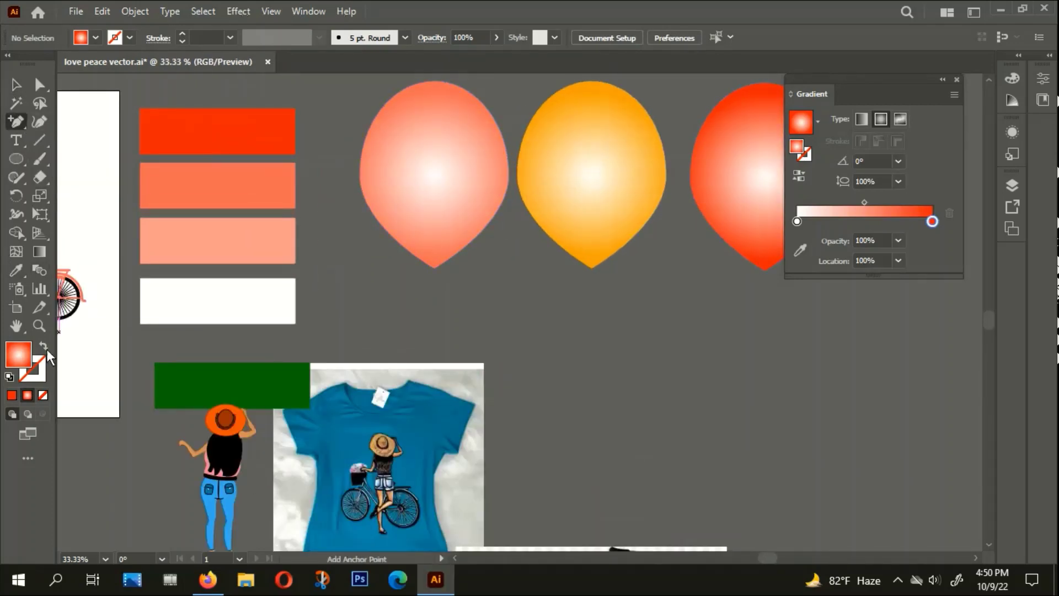
{"action": "left_click", "coordinate": [43, 346]}
{"action": "double_click", "coordinate": [41, 366]}
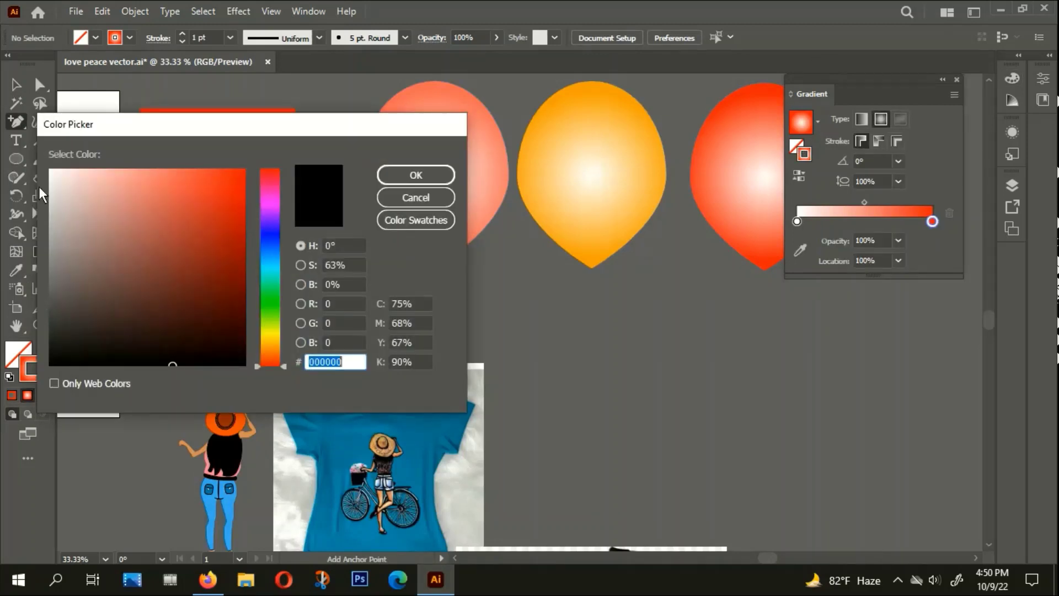
{"action": "left_click", "coordinate": [48, 170]}
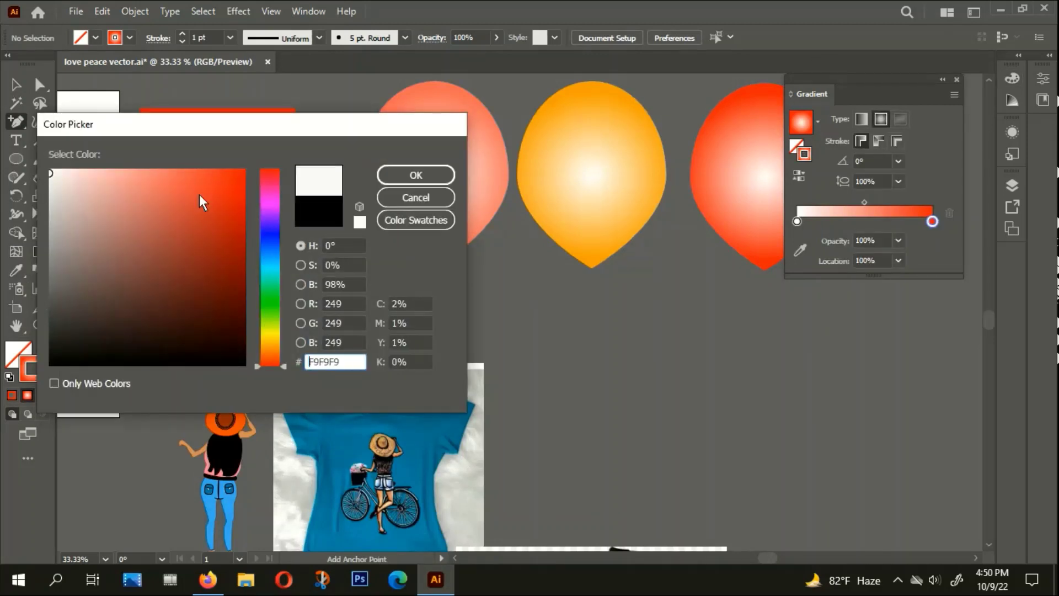
{"action": "left_click", "coordinate": [413, 180]}
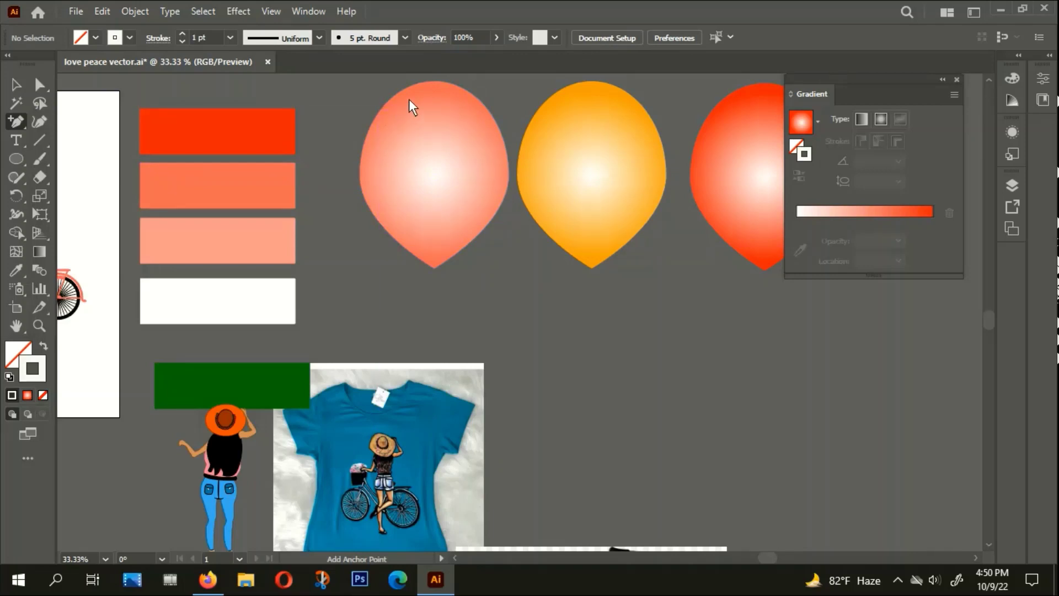
Draw a curved white highlight arc along the salmon balloon's left edge
{"action": "key", "text": "v"}
{"action": "left_click", "coordinate": [617, 175]}
{"action": "left_click", "coordinate": [511, 182]}
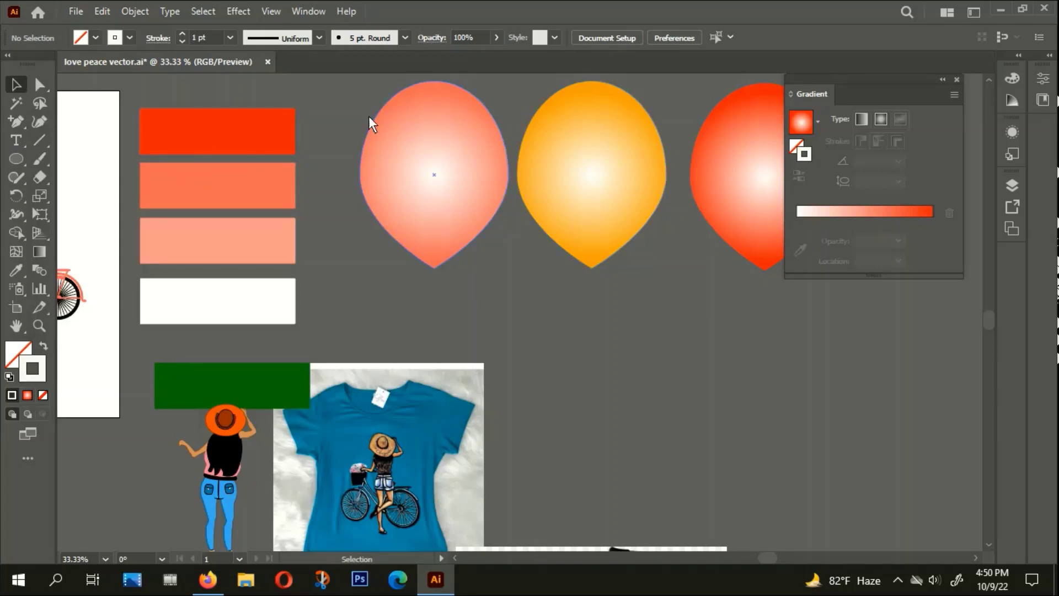
{"action": "left_click_drag", "start_coordinate": [17, 121], "coordinate": [53, 125]}
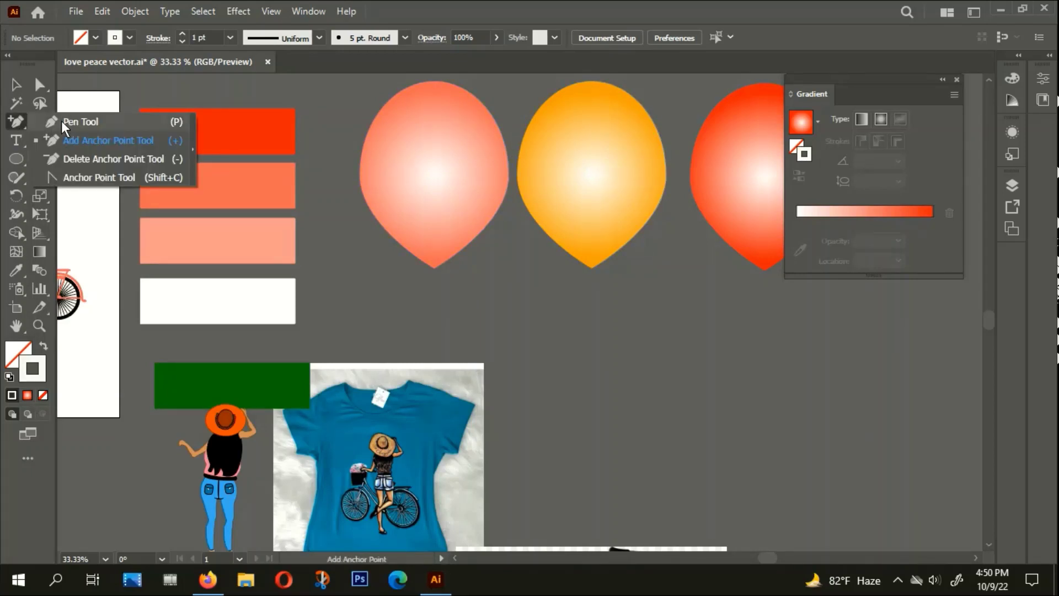
{"action": "left_click", "coordinate": [61, 121]}
{"action": "left_click", "coordinate": [409, 99]}
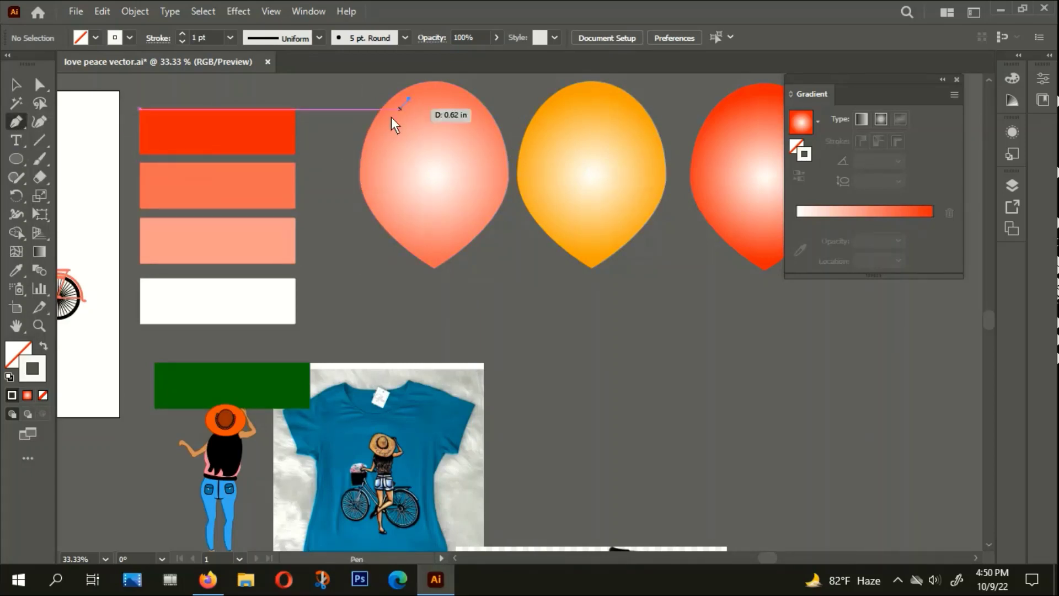
{"action": "left_click_drag", "start_coordinate": [371, 185], "coordinate": [378, 248]}
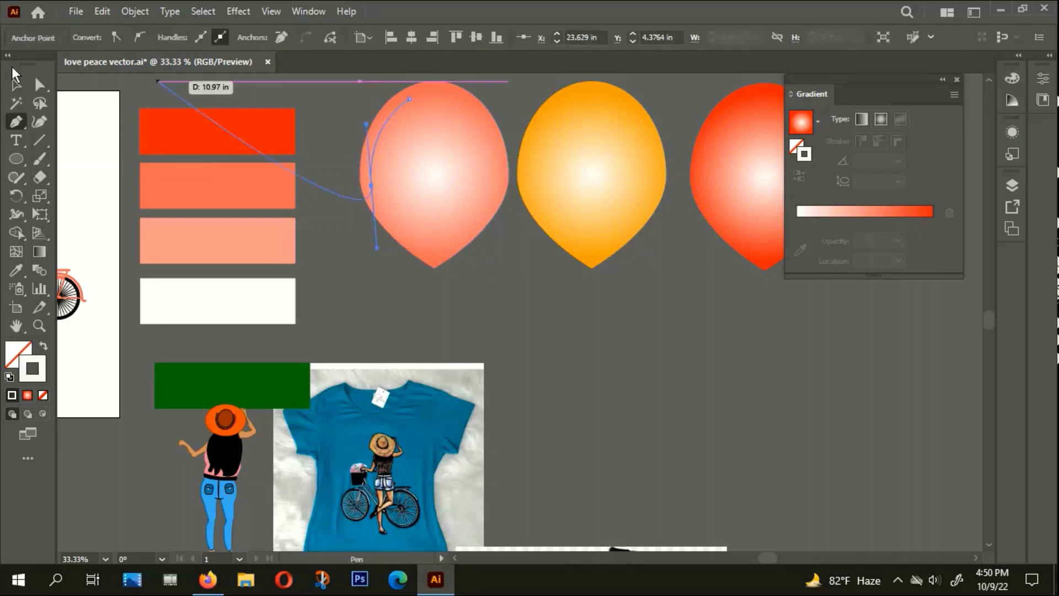
{"action": "left_click", "coordinate": [16, 84]}
{"action": "left_click", "coordinate": [405, 296]}
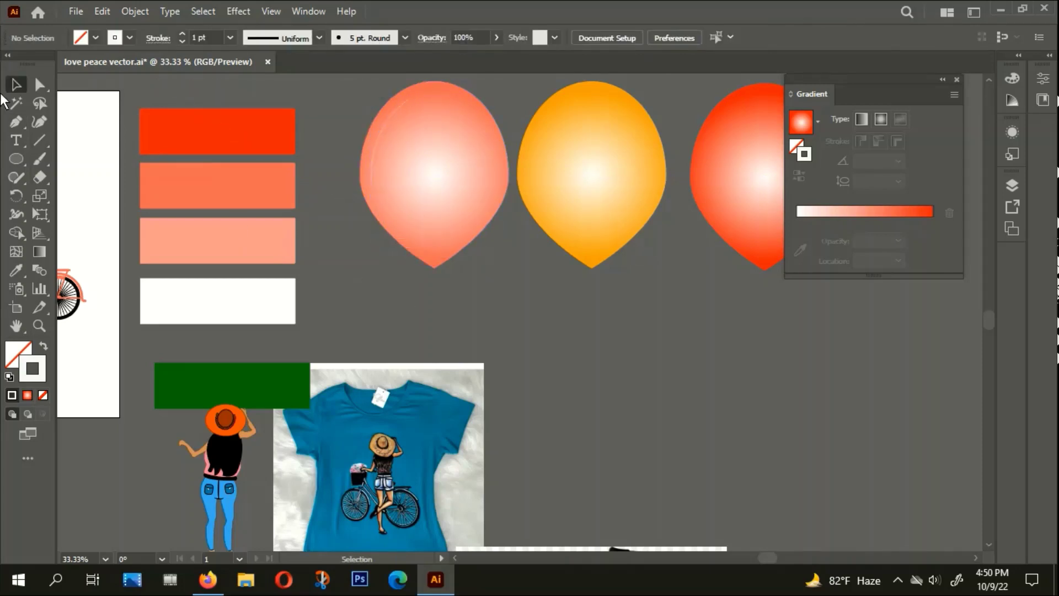
Add a second highlight arc down the salmon balloon's right side
{"action": "left_click", "coordinate": [17, 122]}
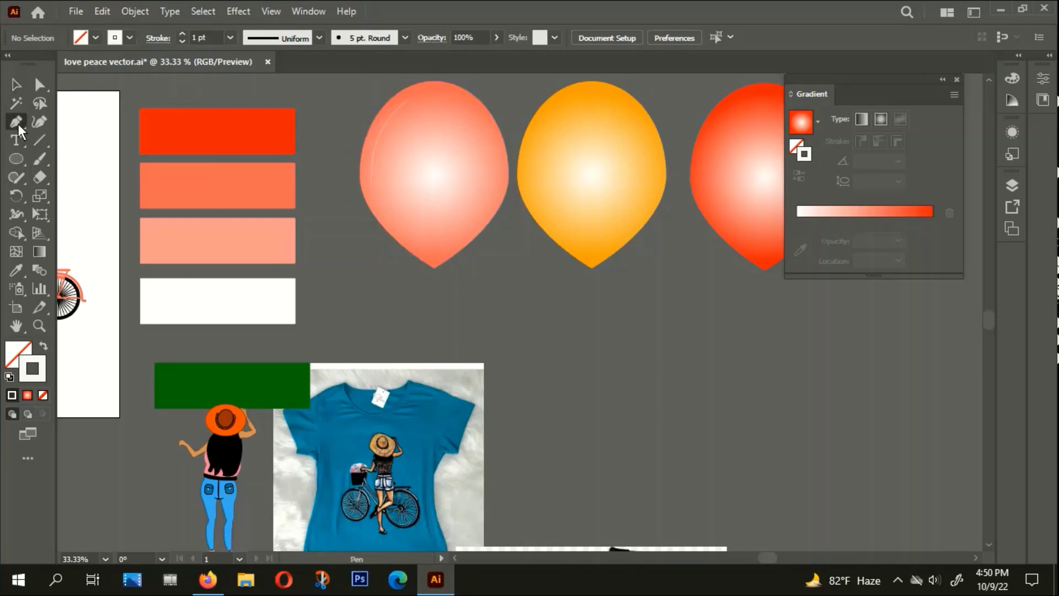
{"action": "left_click", "coordinate": [496, 198]}
{"action": "left_click_drag", "start_coordinate": [442, 259], "coordinate": [402, 283]}
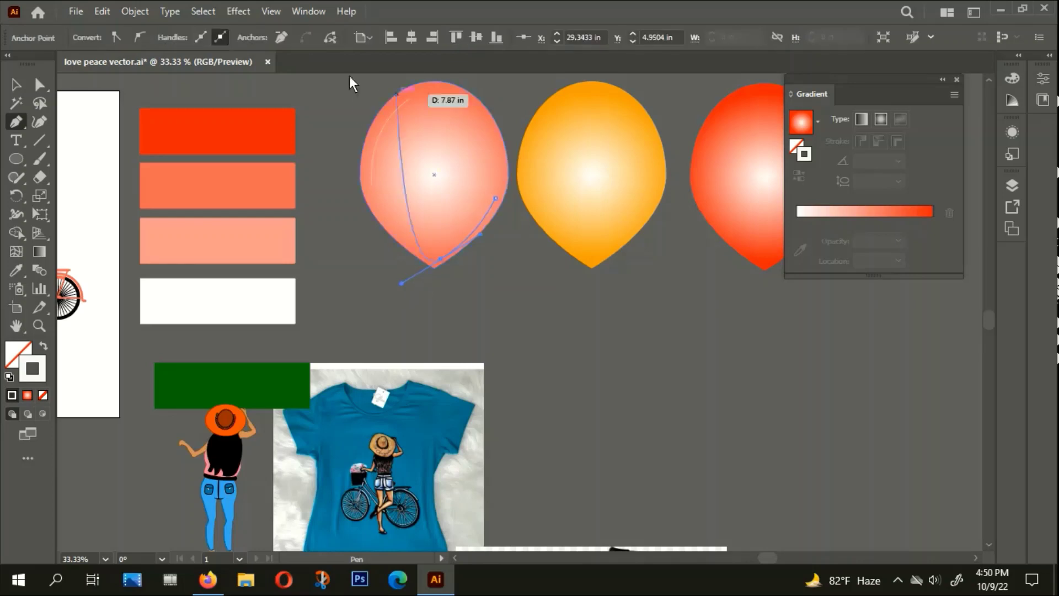
{"action": "left_click", "coordinate": [17, 86]}
{"action": "left_click", "coordinate": [465, 323]}
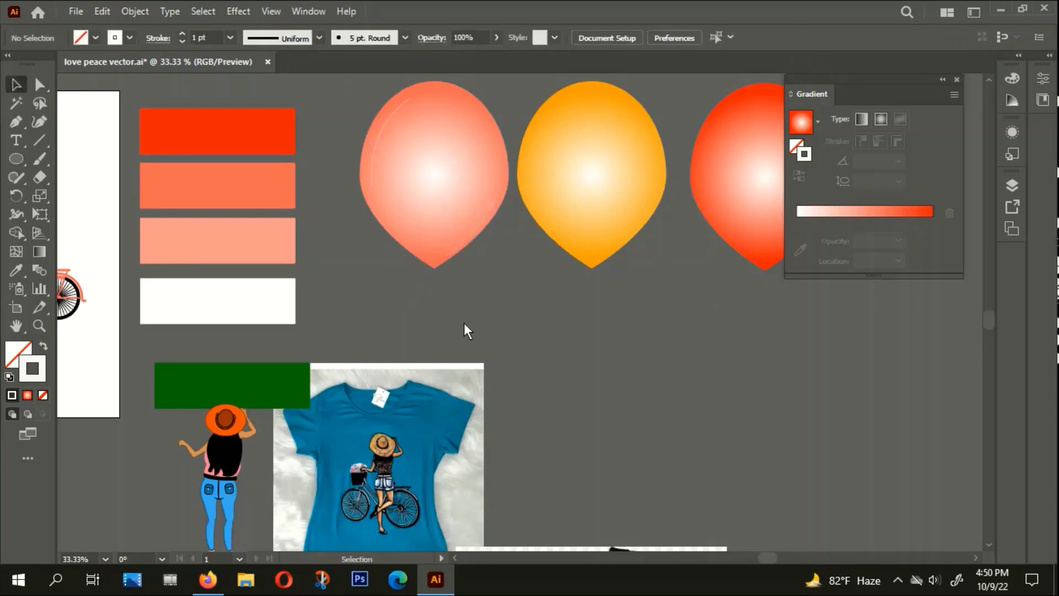
Draw two highlight arcs on the orange balloon, one upper right and one lower left
{"action": "left_click", "coordinate": [15, 122]}
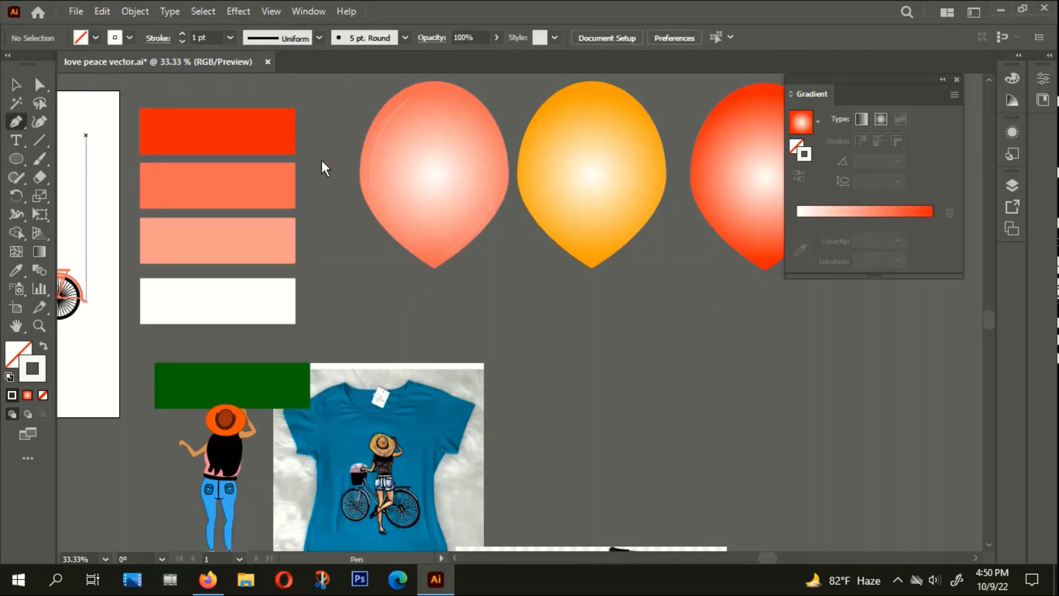
{"action": "left_click", "coordinate": [562, 99]}
{"action": "left_click_drag", "start_coordinate": [646, 127], "coordinate": [673, 181]}
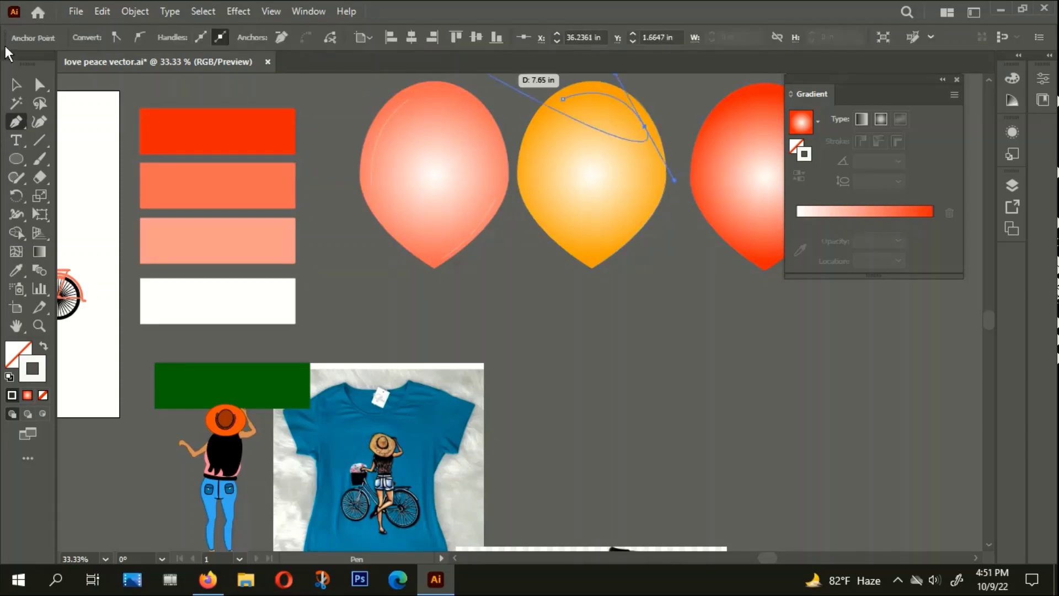
{"action": "left_click", "coordinate": [17, 86]}
{"action": "left_click", "coordinate": [453, 282]}
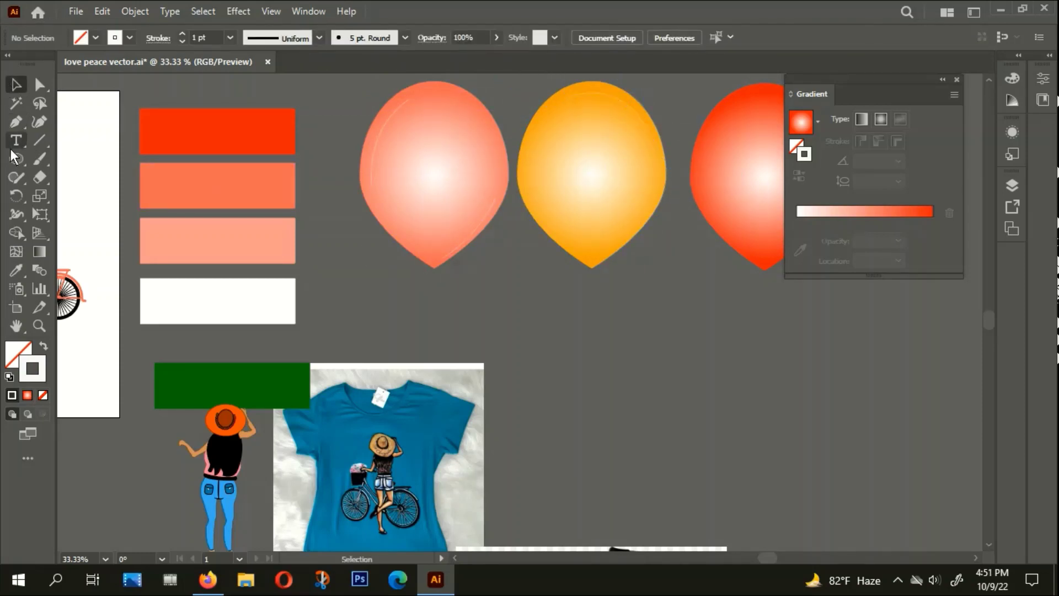
{"action": "left_click", "coordinate": [15, 122]}
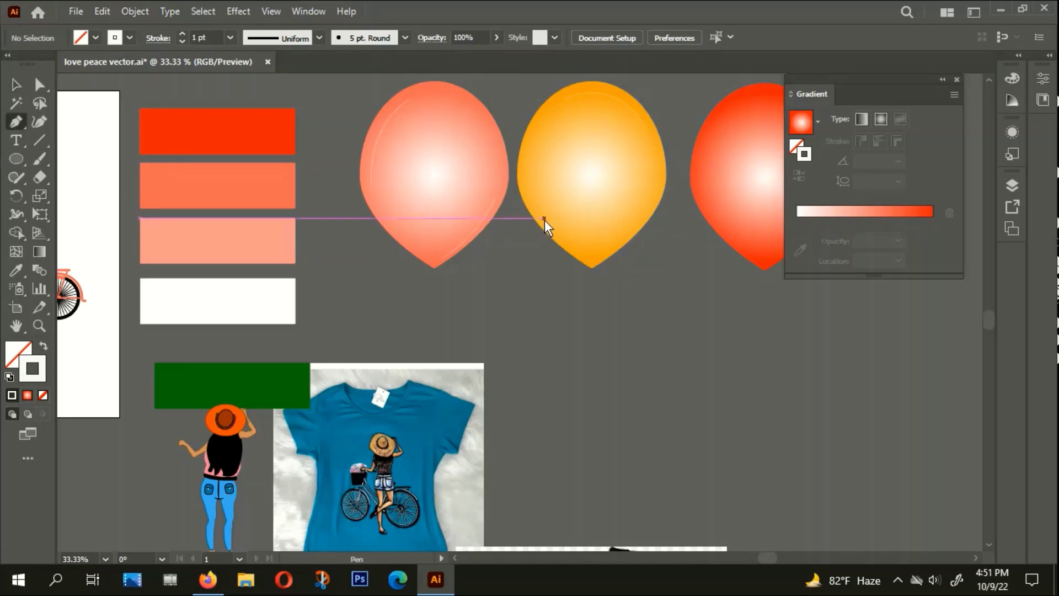
{"action": "left_click", "coordinate": [544, 218]}
{"action": "left_click_drag", "start_coordinate": [586, 254], "coordinate": [621, 275]}
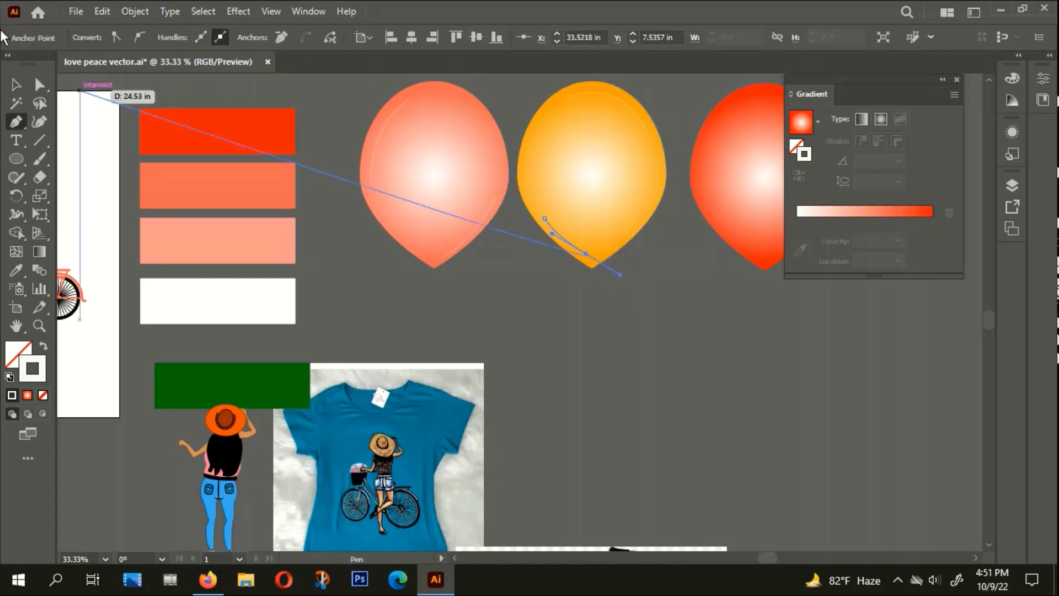
{"action": "left_click", "coordinate": [16, 84]}
Draw highlight arcs along the red balloon's left and right sides
{"action": "key", "text": "Delete"}
{"action": "key", "text": "ctrl+minus"}
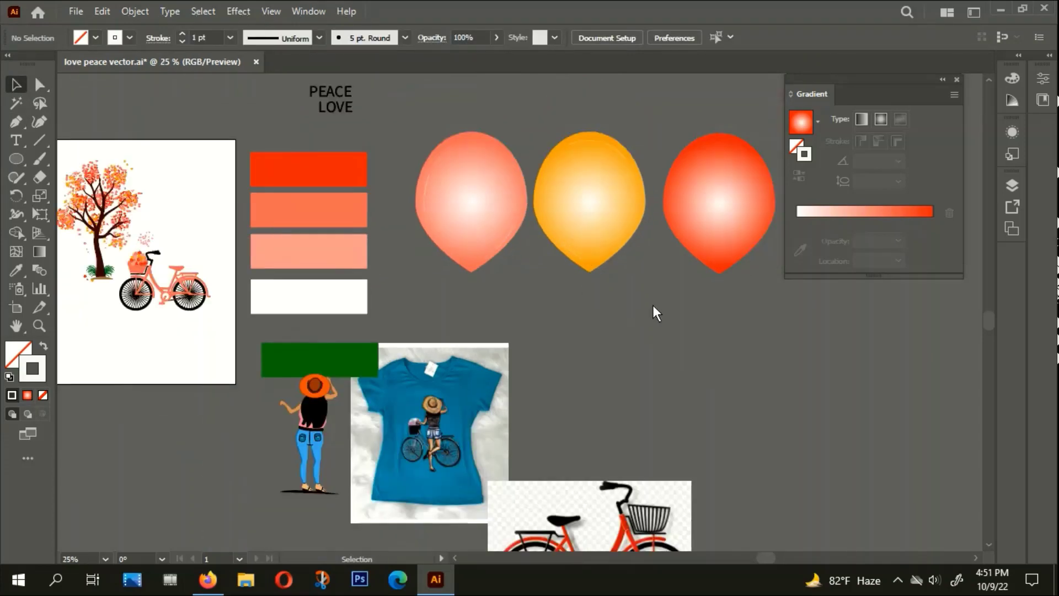
{"action": "left_click", "coordinate": [405, 230]}
{"action": "key", "text": "p"}
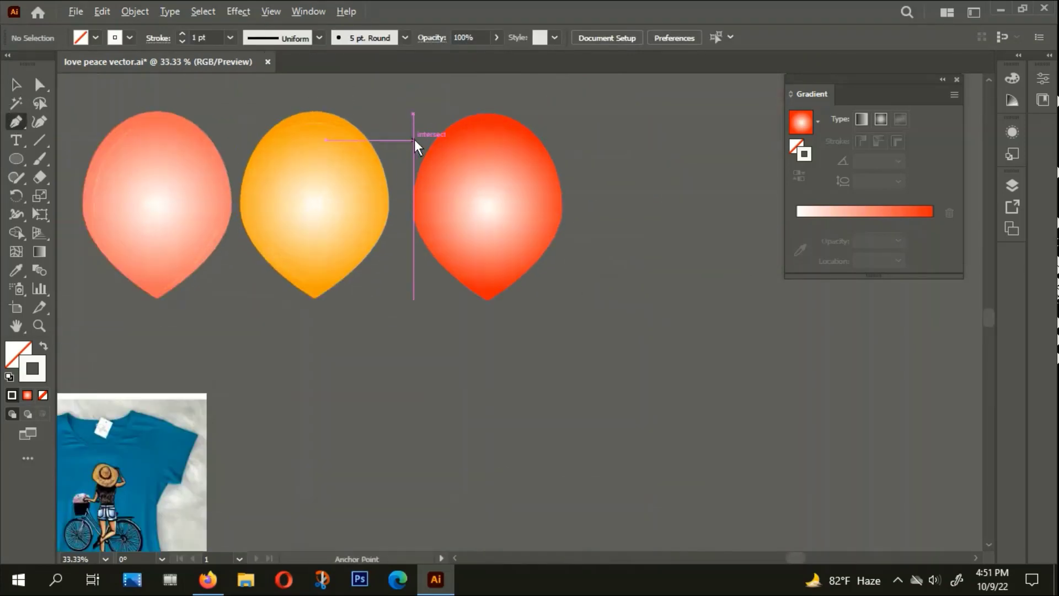
{"action": "scroll", "coordinate": [415, 139], "scroll_direction": "up", "scroll_amount": 1}
{"action": "left_click", "coordinate": [445, 139]}
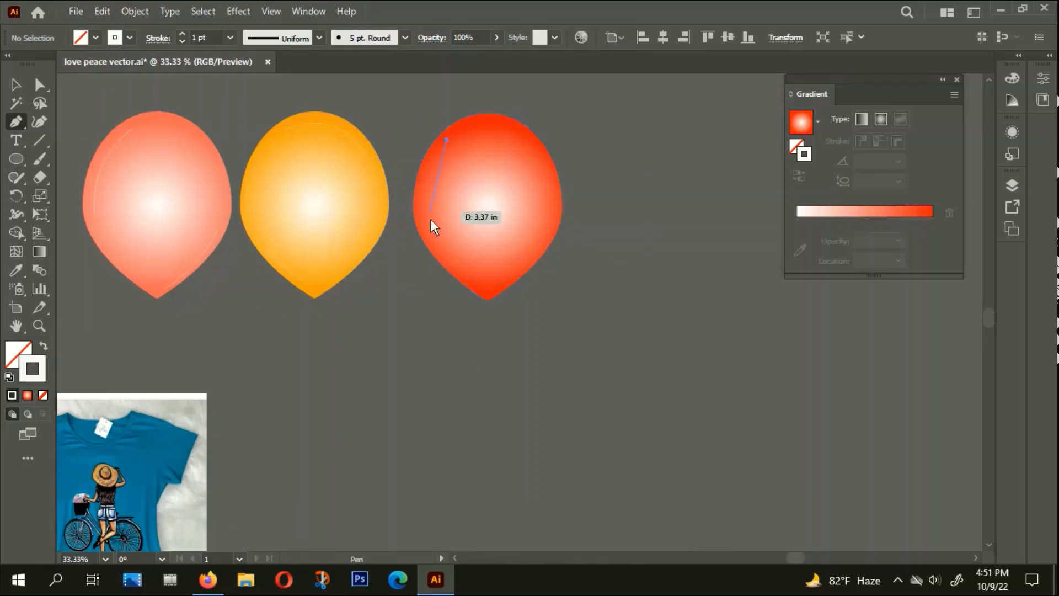
{"action": "left_click_drag", "start_coordinate": [440, 235], "coordinate": [484, 292]}
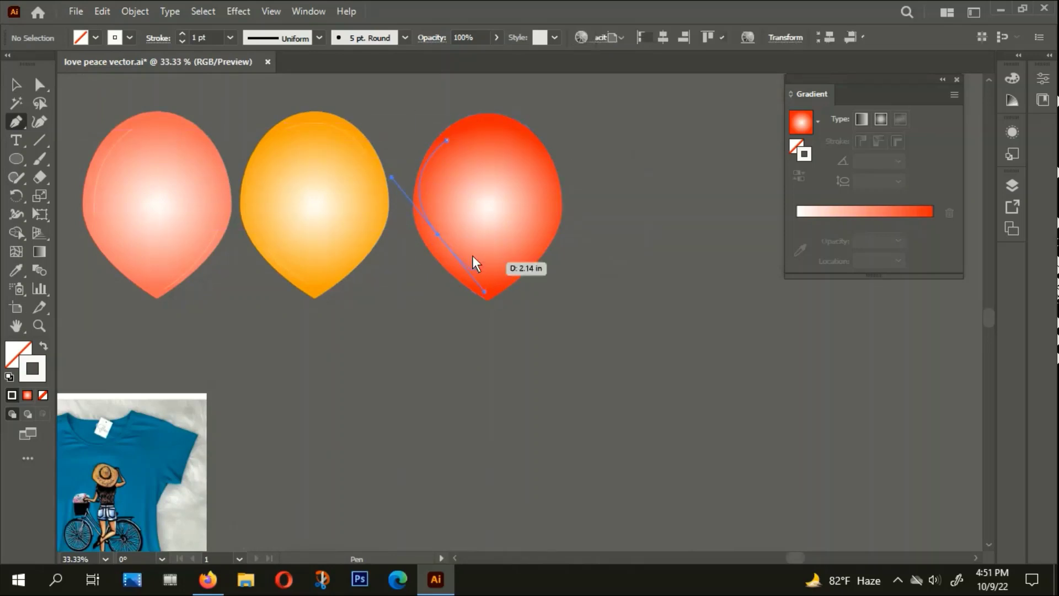
{"action": "left_click_drag", "start_coordinate": [443, 239], "coordinate": [439, 237]}
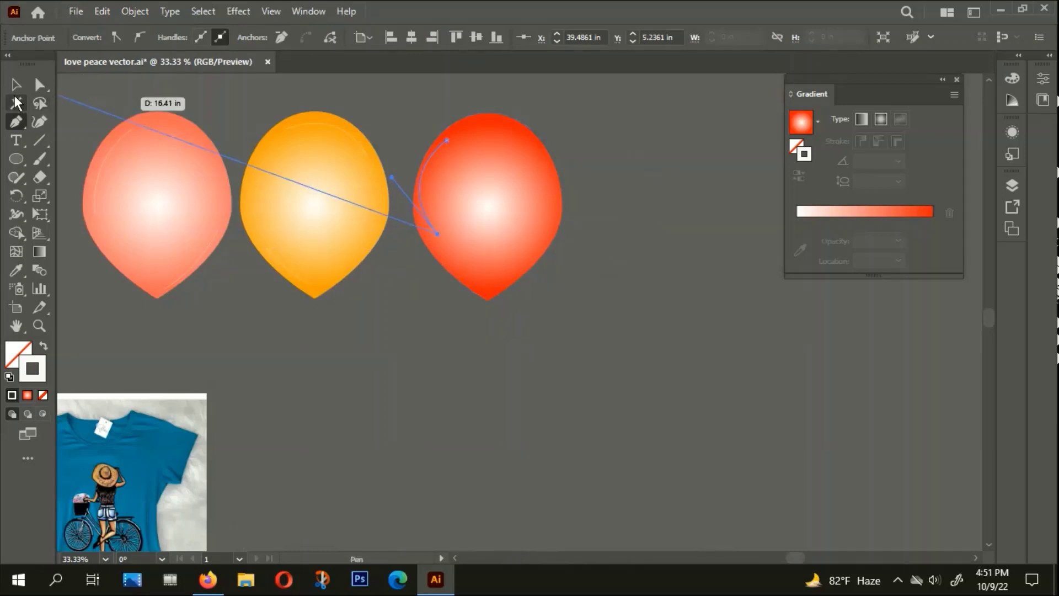
{"action": "left_click", "coordinate": [95, 117], "text": "ctrl"}
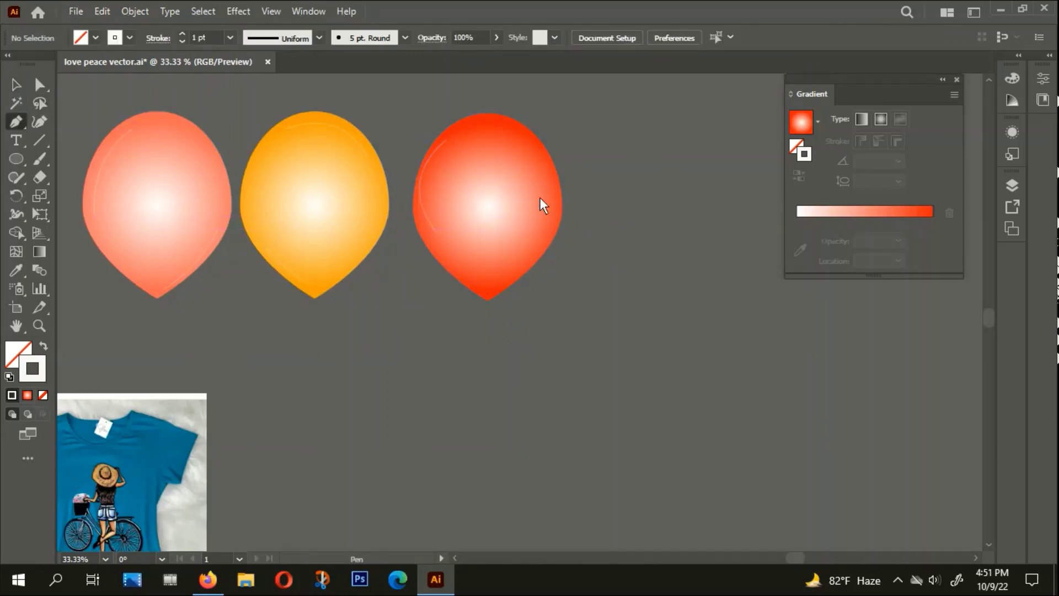
{"action": "left_click_drag", "start_coordinate": [552, 185], "coordinate": [558, 238]}
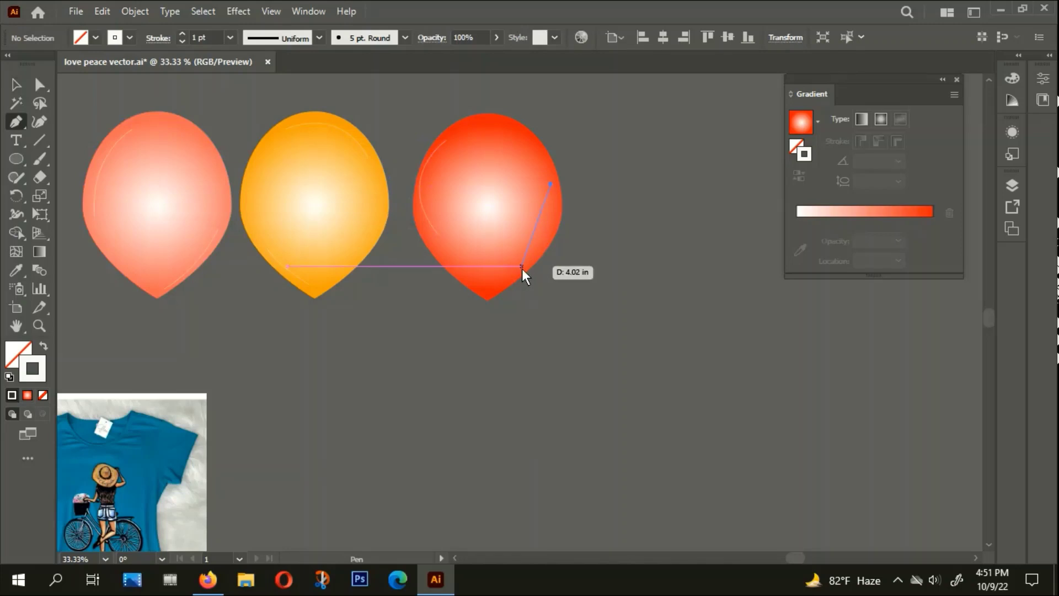
{"action": "left_click", "coordinate": [485, 294]}
{"action": "key", "text": "v"}
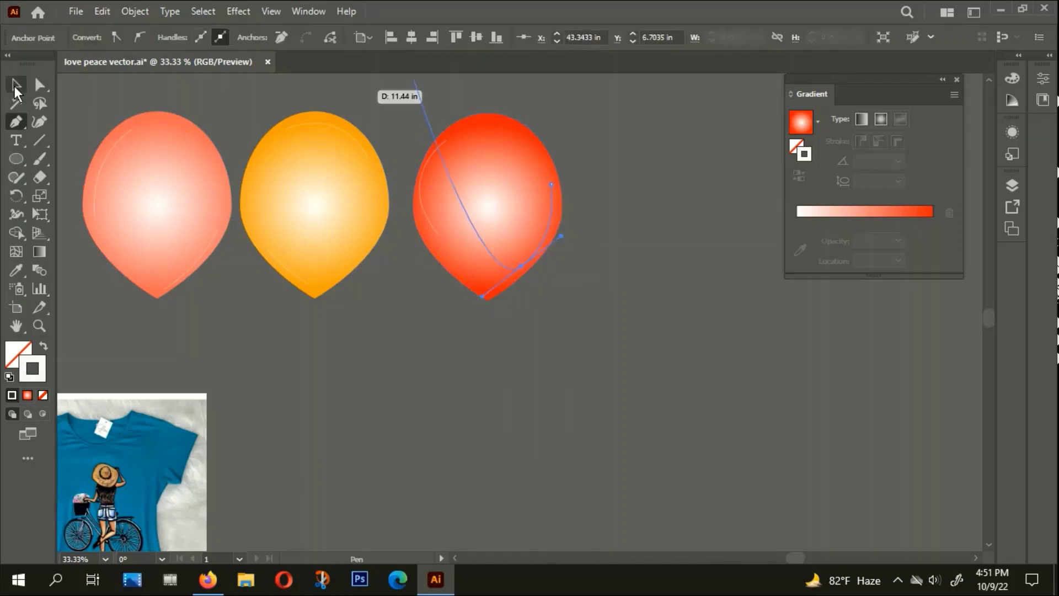
{"action": "key", "text": "ctrl+shift+a"}
Select all six balloon highlight arcs, raise their stroke weight, and apply tapered Width Profile 1
{"action": "left_click", "coordinate": [114, 142], "text": "shift"}
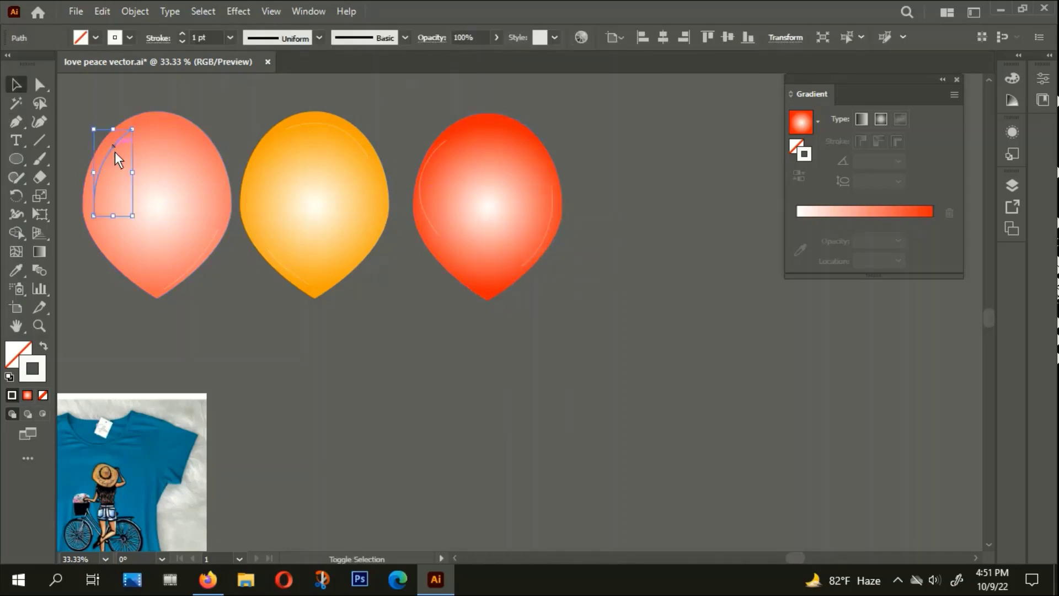
{"action": "left_click", "coordinate": [204, 254], "text": "shift"}
{"action": "left_click", "coordinate": [294, 272], "text": "shift"}
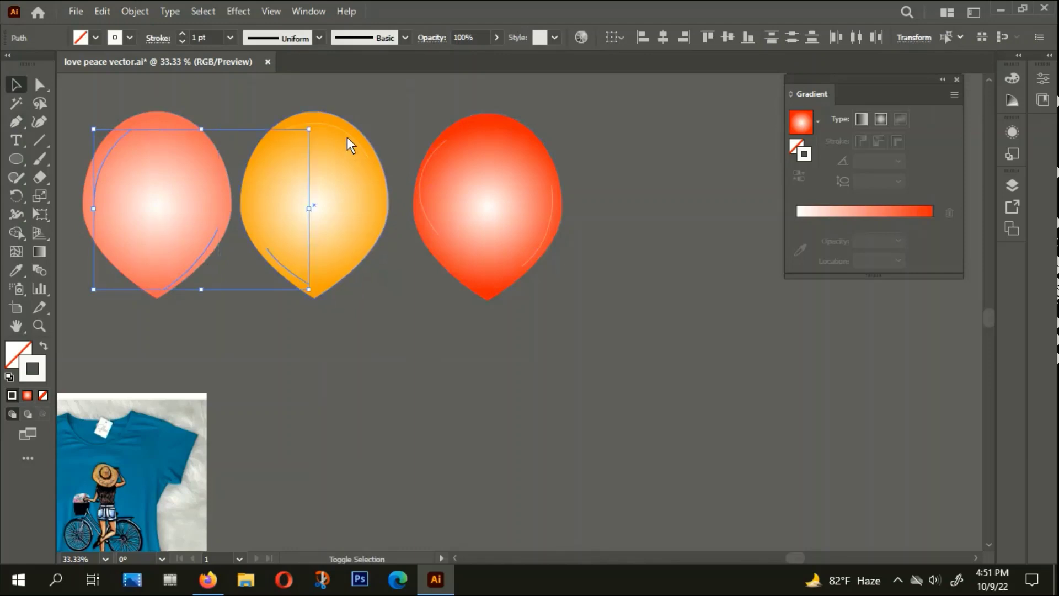
{"action": "left_click", "coordinate": [346, 134], "text": "shift"}
{"action": "left_click", "coordinate": [421, 184], "text": "shift"}
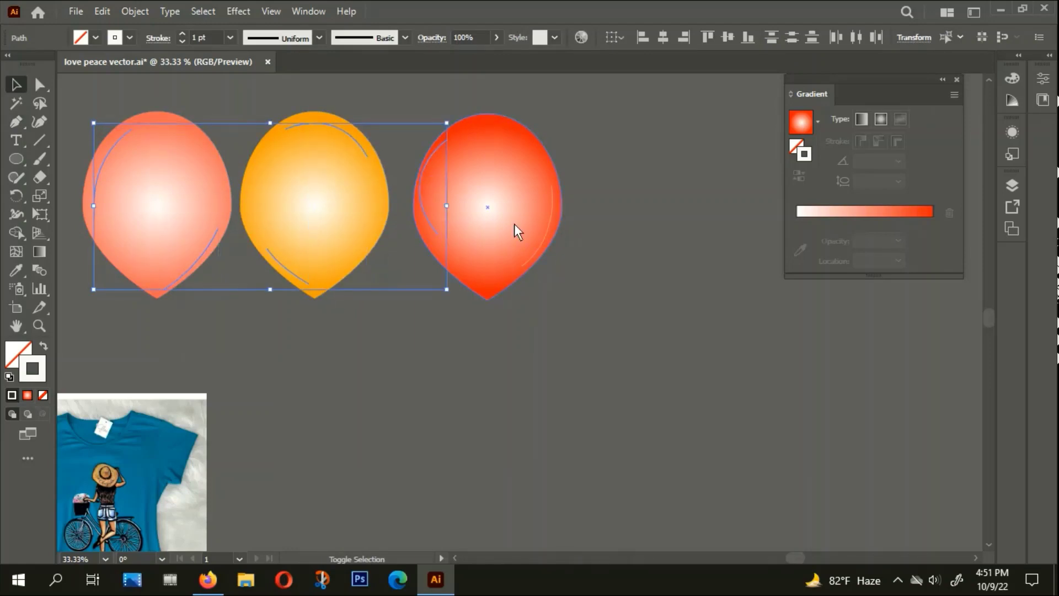
{"action": "left_click", "coordinate": [545, 234], "text": "shift"}
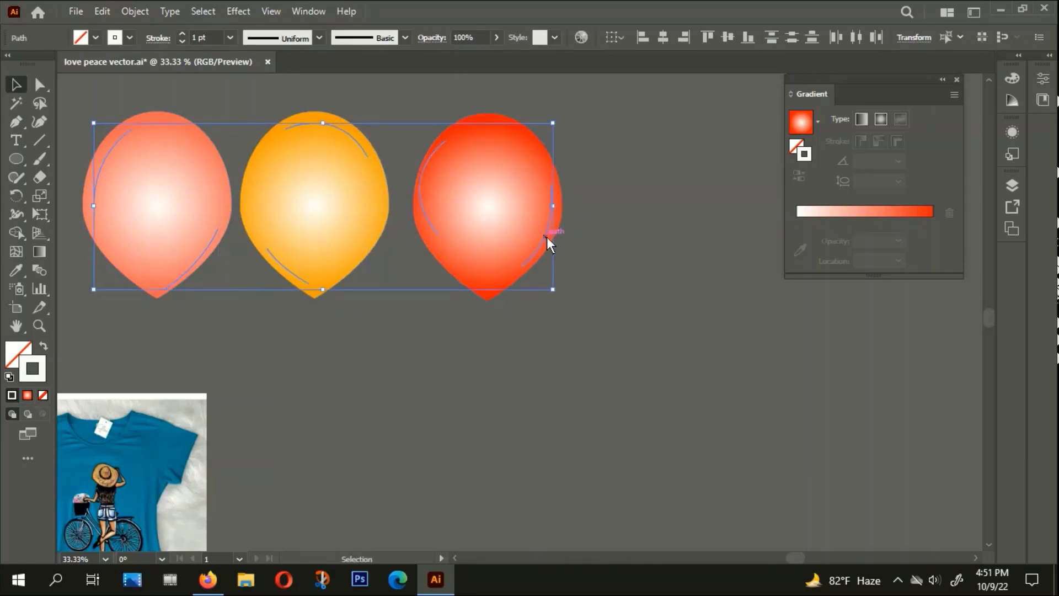
{"action": "left_click", "coordinate": [182, 34]}
{"action": "left_click", "coordinate": [182, 34]}
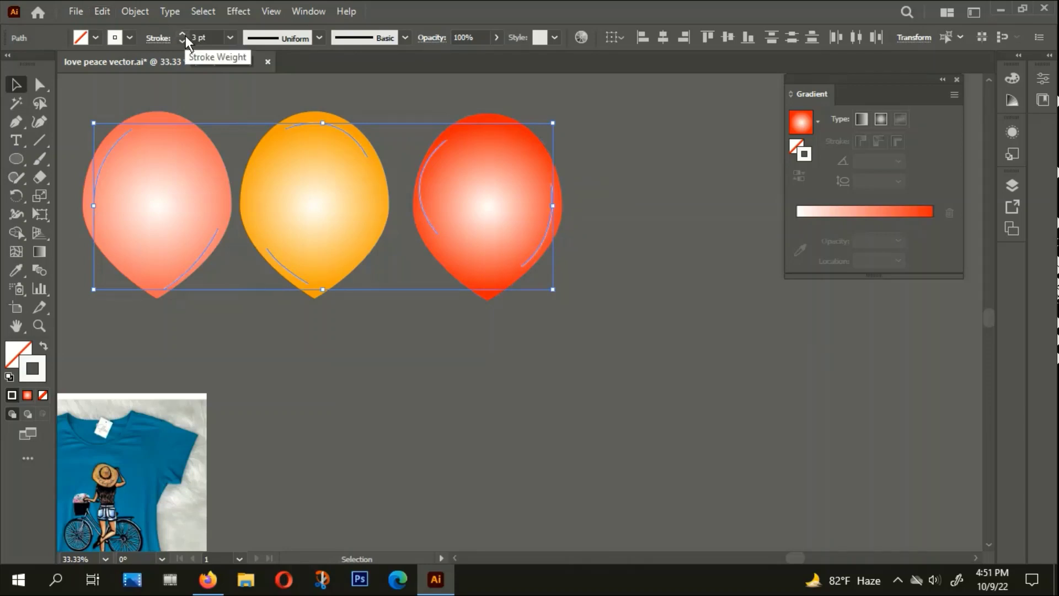
{"action": "left_click", "coordinate": [183, 34]}
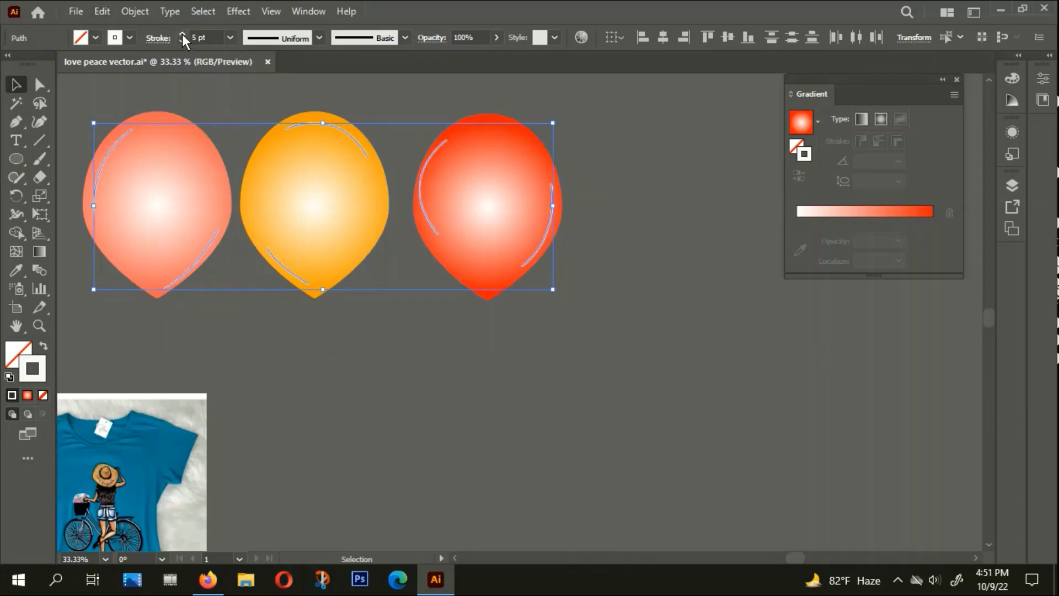
{"action": "left_click", "coordinate": [320, 37]}
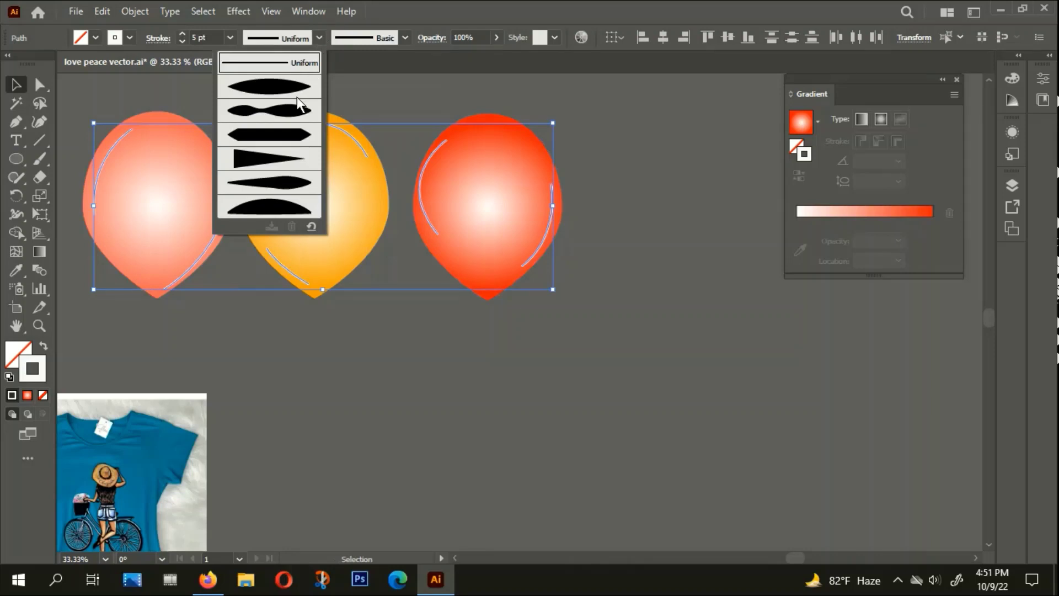
{"action": "left_click", "coordinate": [287, 86]}
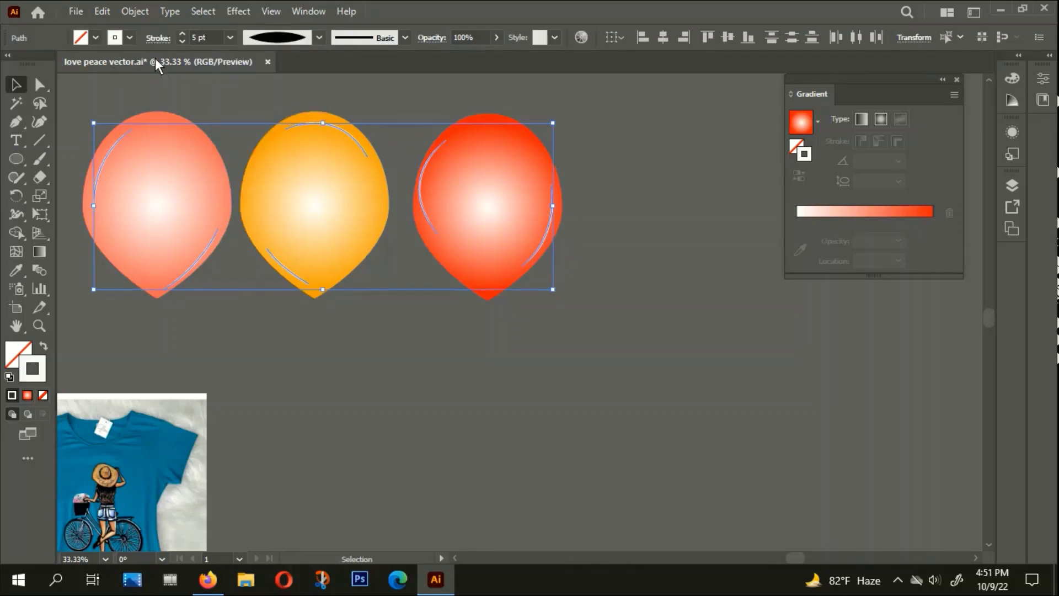
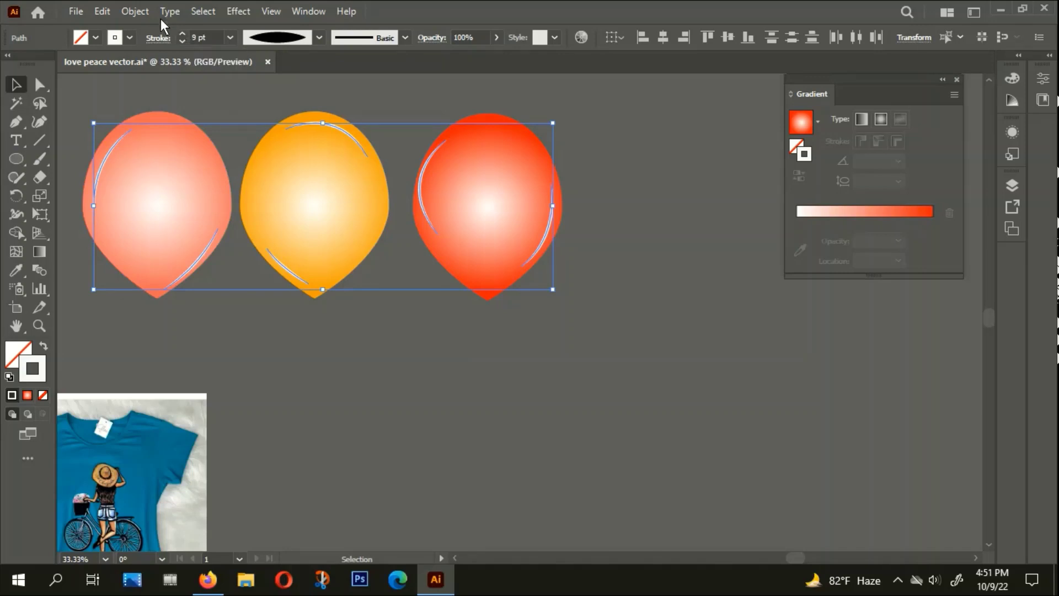
Expand the balloon highlight strokes into filled shapes with Expand Appearance
{"action": "left_click", "coordinate": [136, 9]}
{"action": "left_click", "coordinate": [236, 205]}
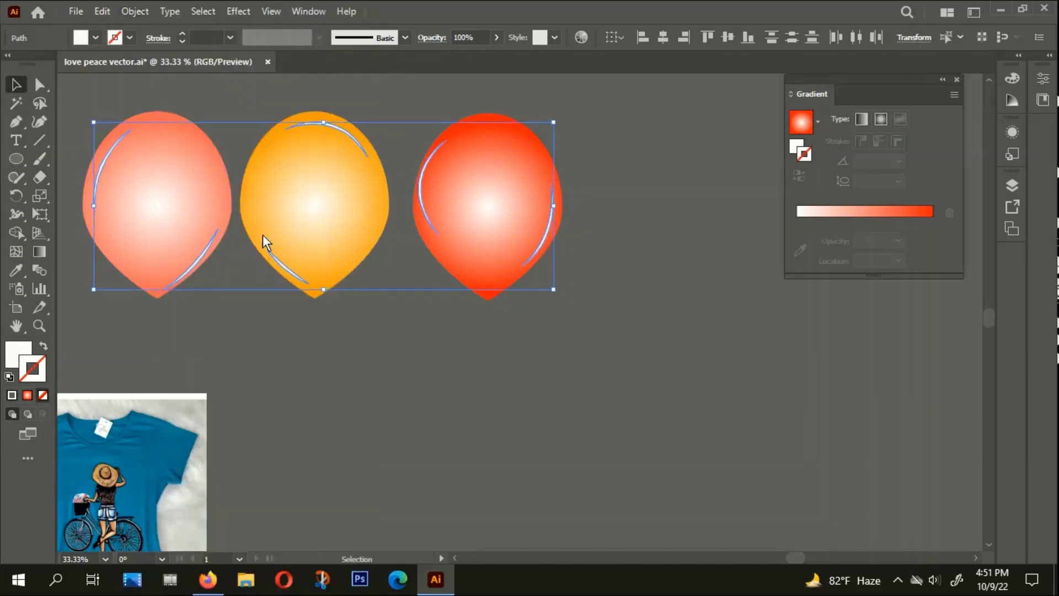
{"action": "left_click", "coordinate": [466, 349]}
{"action": "scroll", "coordinate": [470, 336], "scroll_direction": "down", "scroll_amount": 2}
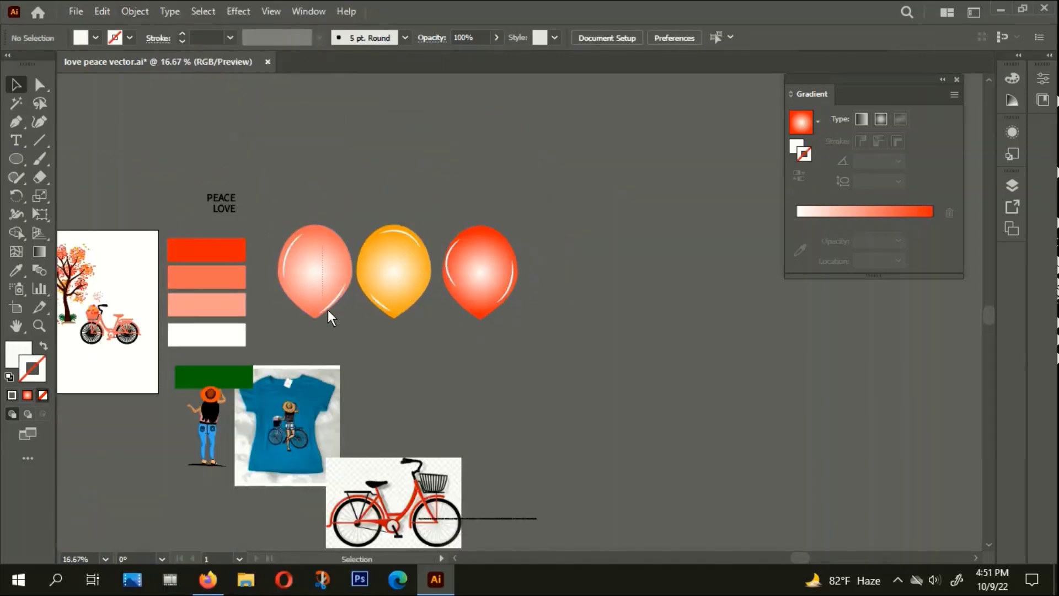
Group the pink, orange and red balloons each with their own highlights
{"action": "right_click", "coordinate": [337, 275]}
{"action": "left_click", "coordinate": [369, 347]}
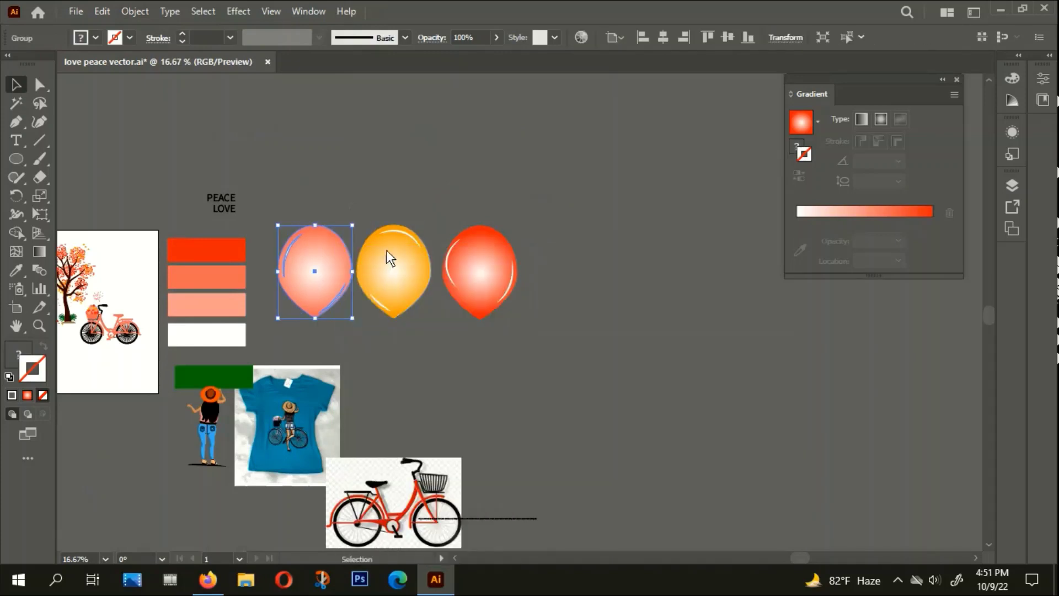
{"action": "left_click", "coordinate": [387, 192]}
{"action": "right_click", "coordinate": [403, 245]}
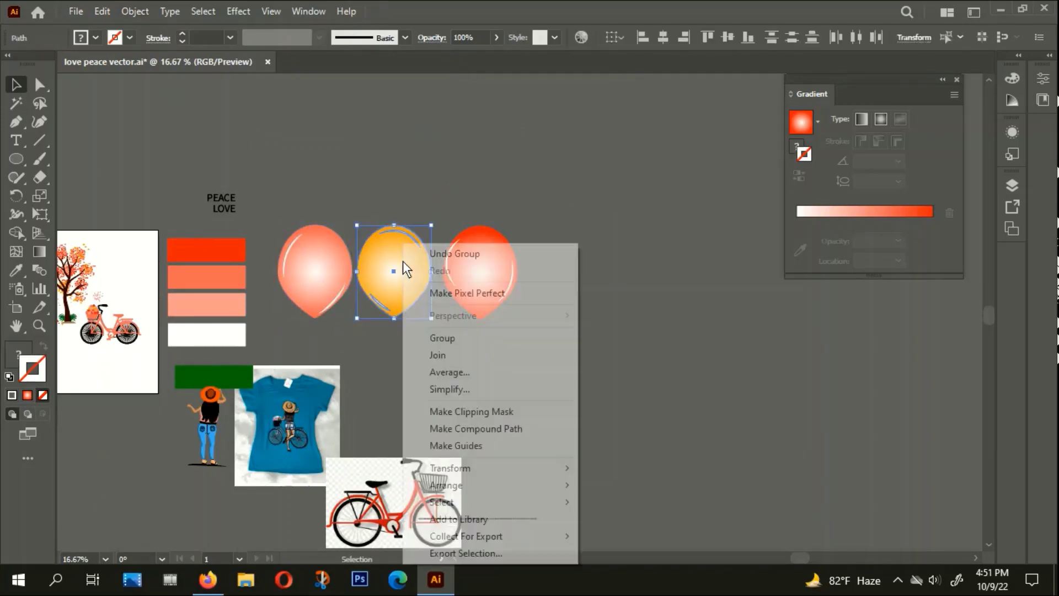
{"action": "left_click", "coordinate": [466, 342]}
{"action": "right_click", "coordinate": [490, 244]}
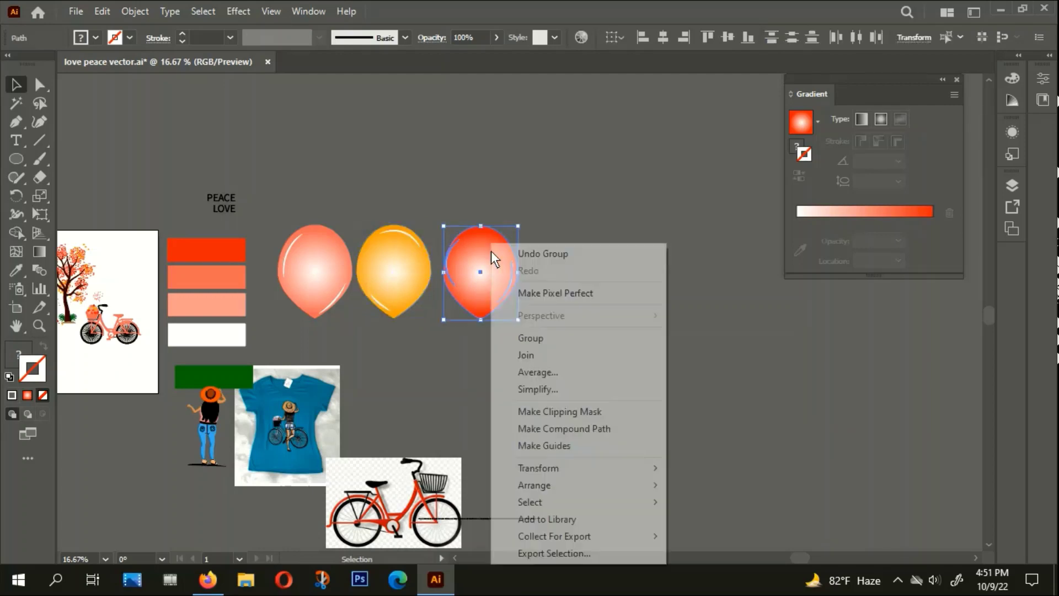
{"action": "left_click", "coordinate": [535, 346]}
Tilt the pink balloon about 30° counter-clockwise and move it up and right
{"action": "scroll", "coordinate": [552, 357], "scroll_direction": "down", "scroll_amount": 3}
{"action": "scroll", "coordinate": [552, 358], "scroll_direction": "left", "scroll_amount": 3}
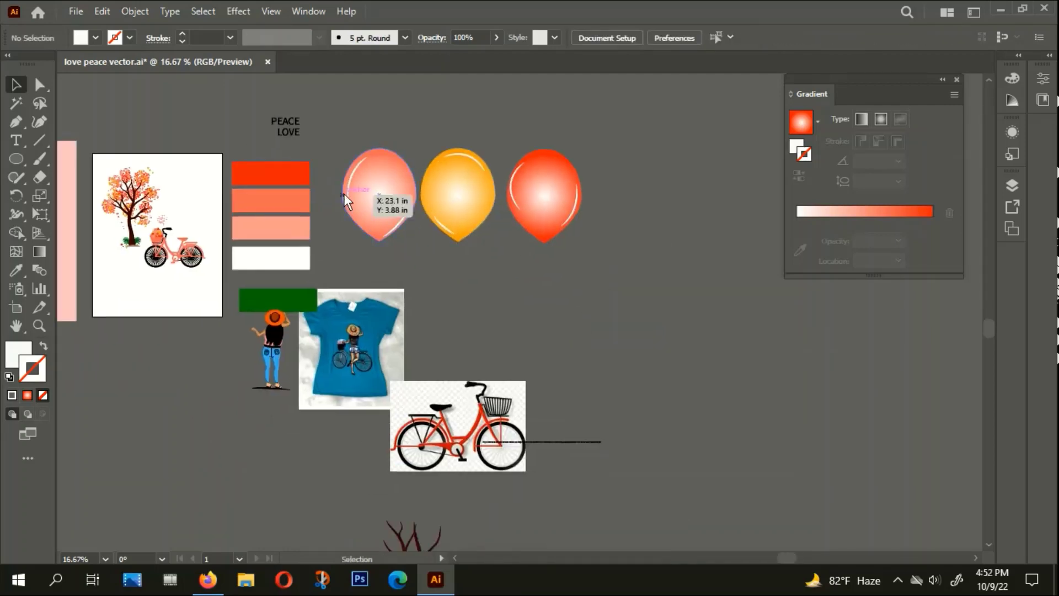
{"action": "left_click", "coordinate": [398, 208]}
{"action": "left_click_drag", "start_coordinate": [425, 246], "coordinate": [452, 220]}
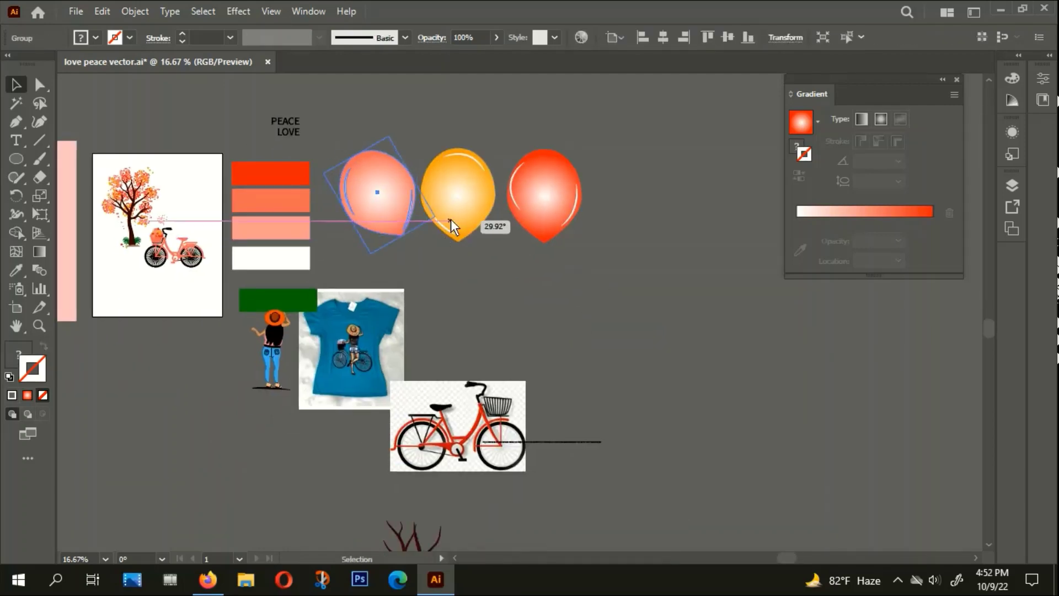
{"action": "left_click_drag", "start_coordinate": [357, 194], "coordinate": [443, 142]}
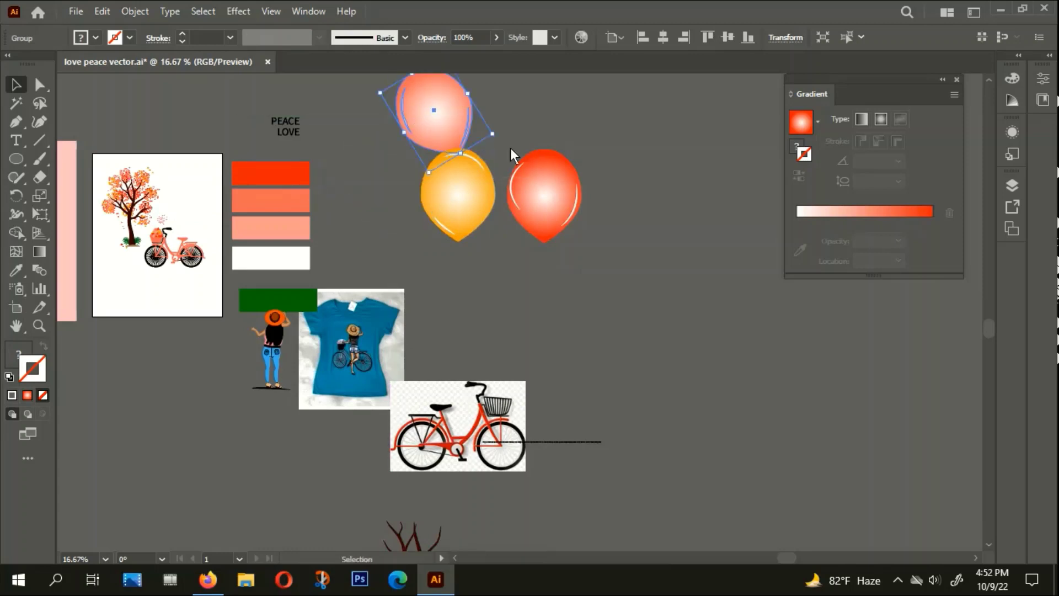
Move the orange balloon beside the pink one, tilting it and then setting it upright against it
{"action": "scroll", "coordinate": [511, 147], "scroll_direction": "up", "scroll_amount": 2}
{"action": "scroll", "coordinate": [511, 148], "scroll_direction": "right", "scroll_amount": 1}
{"action": "left_click", "coordinate": [502, 178]}
{"action": "left_click_drag", "start_coordinate": [430, 256], "coordinate": [503, 156]}
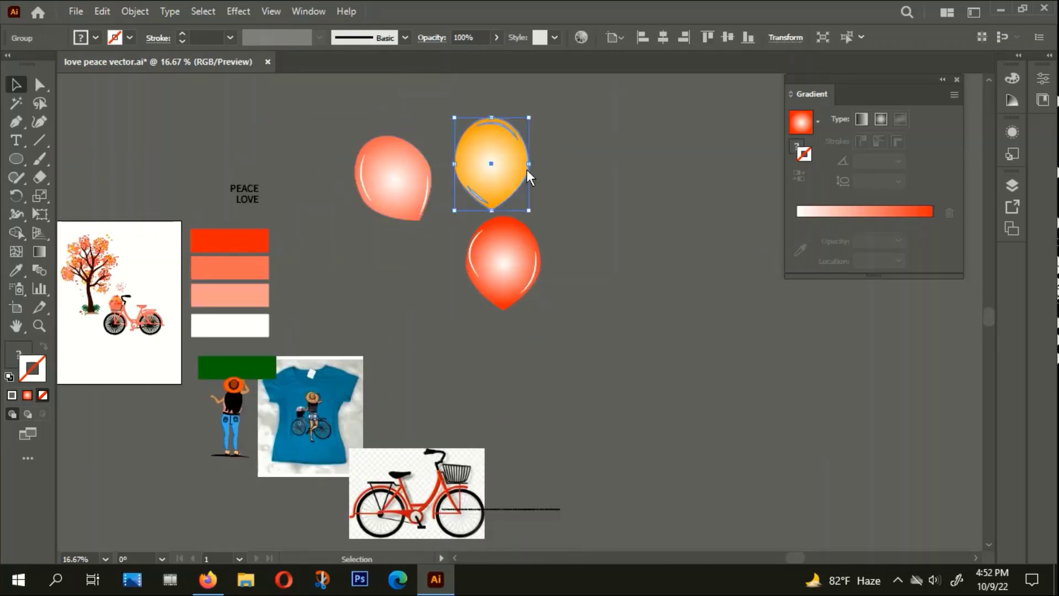
{"action": "left_click_drag", "start_coordinate": [538, 221], "coordinate": [488, 241]}
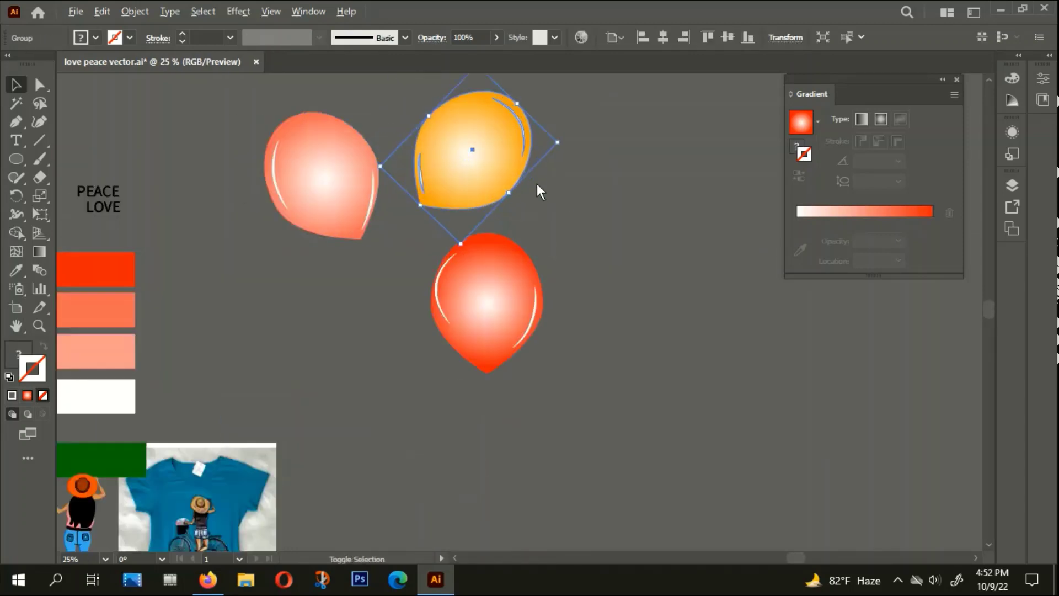
{"action": "scroll", "coordinate": [537, 183], "scroll_direction": "up", "scroll_amount": 1}
{"action": "left_click_drag", "start_coordinate": [488, 149], "coordinate": [478, 142]}
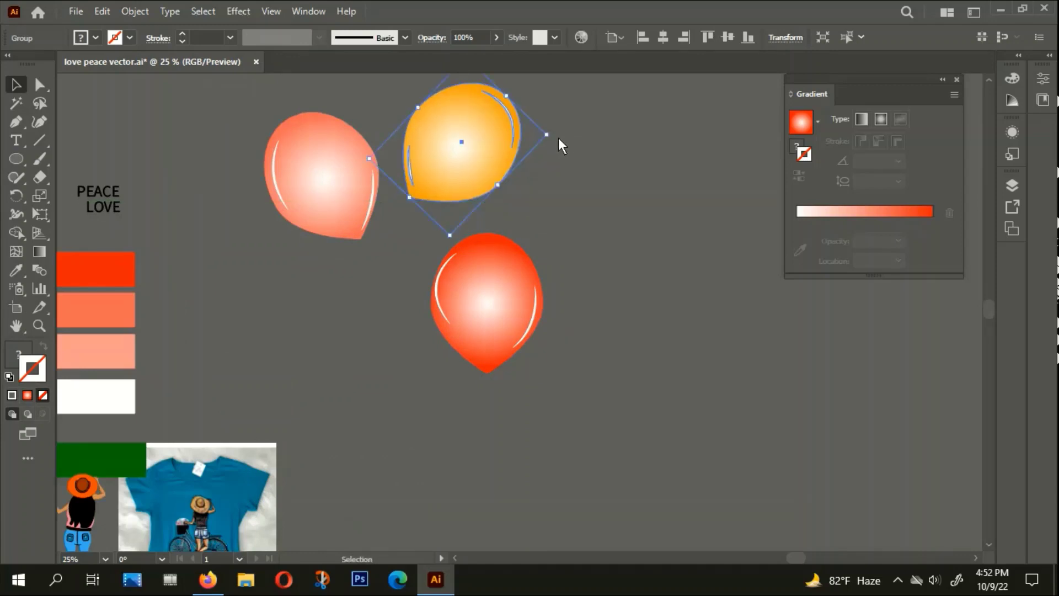
{"action": "left_click_drag", "start_coordinate": [559, 139], "coordinate": [544, 104]}
{"action": "left_click_drag", "start_coordinate": [408, 187], "coordinate": [410, 158]}
Rotate the red balloon so its tip points left and lift it onto the others
{"action": "left_click", "coordinate": [476, 311]}
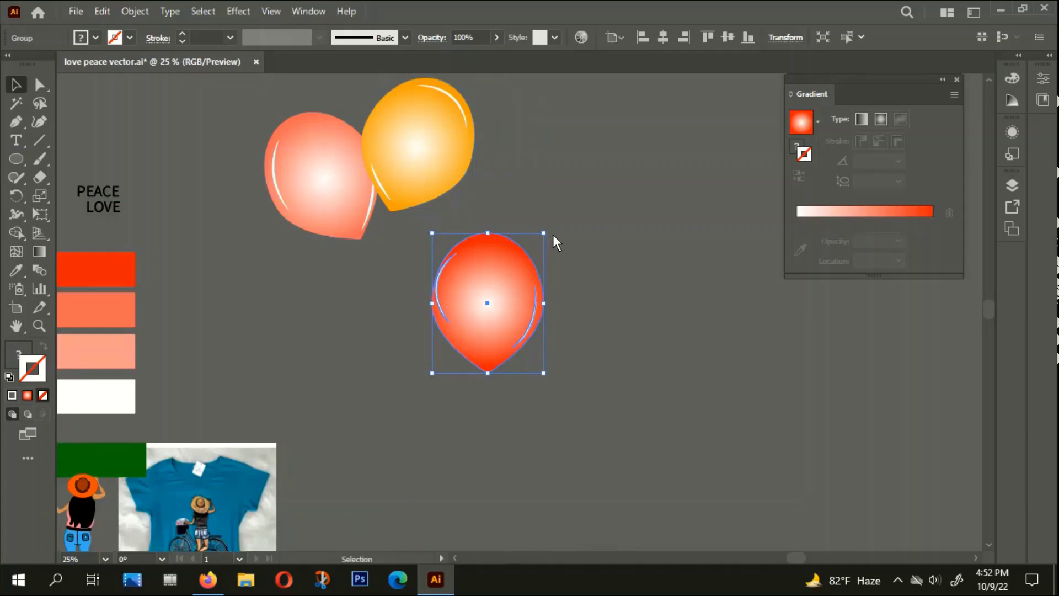
{"action": "left_click_drag", "start_coordinate": [553, 234], "coordinate": [555, 365]}
{"action": "mouse_move", "coordinate": [503, 316]}
{"action": "left_mouse_down"}
{"action": "mouse_move", "coordinate": [373, 210]}
{"action": "mouse_move", "coordinate": [412, 220]}
{"action": "left_mouse_up"}
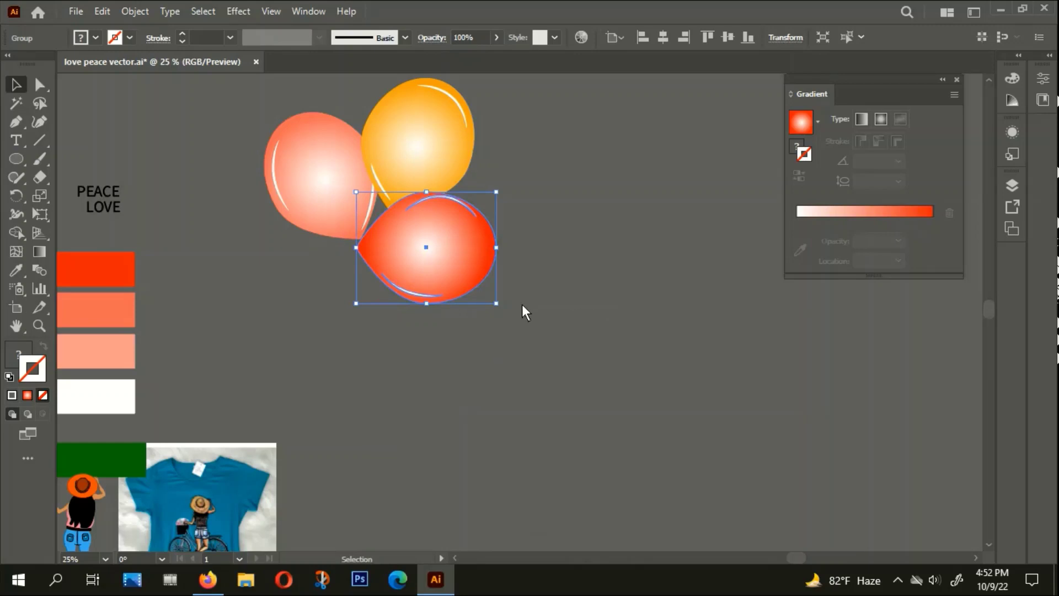
{"action": "left_click_drag", "start_coordinate": [508, 317], "coordinate": [527, 273]}
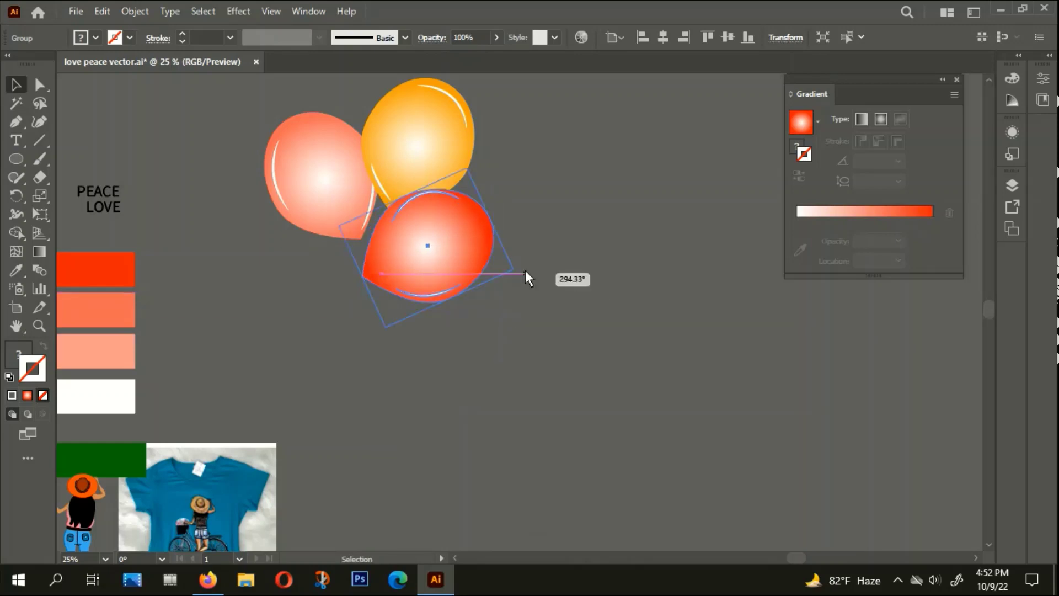
{"action": "left_click_drag", "start_coordinate": [399, 230], "coordinate": [412, 202]}
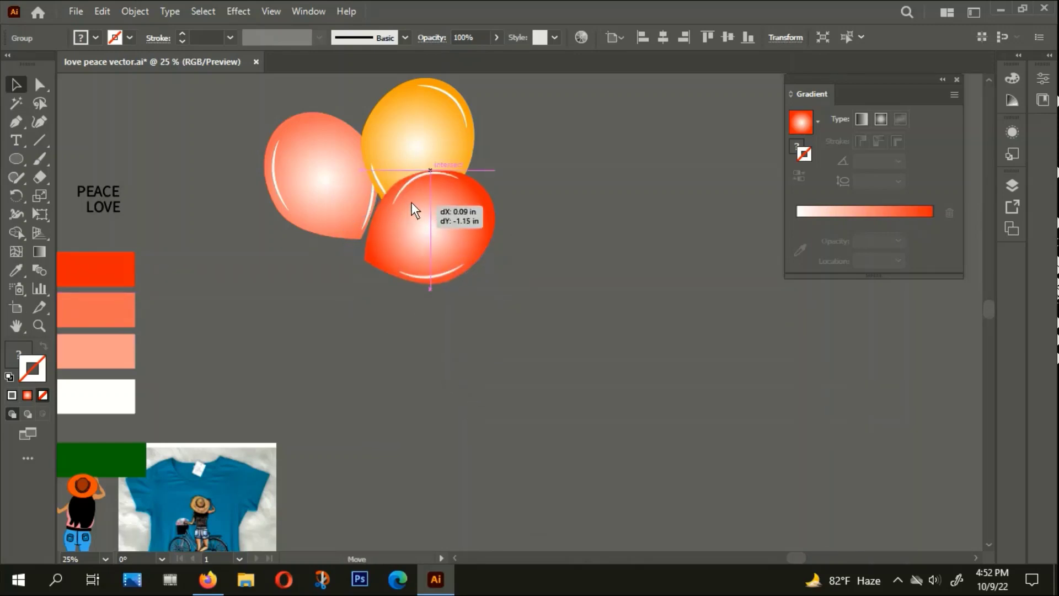
Delete and restore the orange balloon, then move it upward in the cluster
{"action": "left_click", "coordinate": [447, 124]}
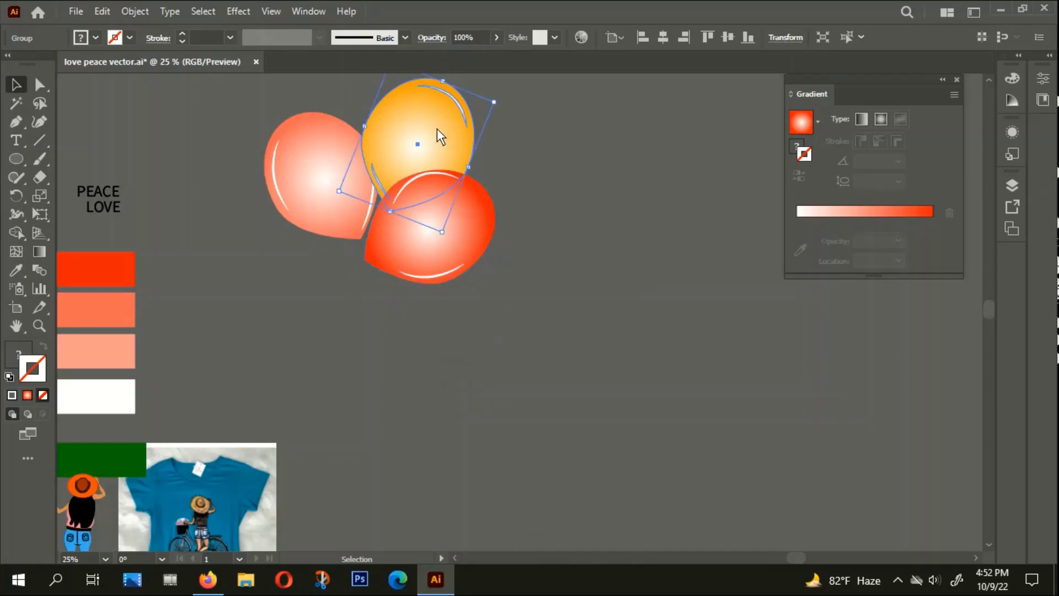
{"action": "key", "text": "Delete"}
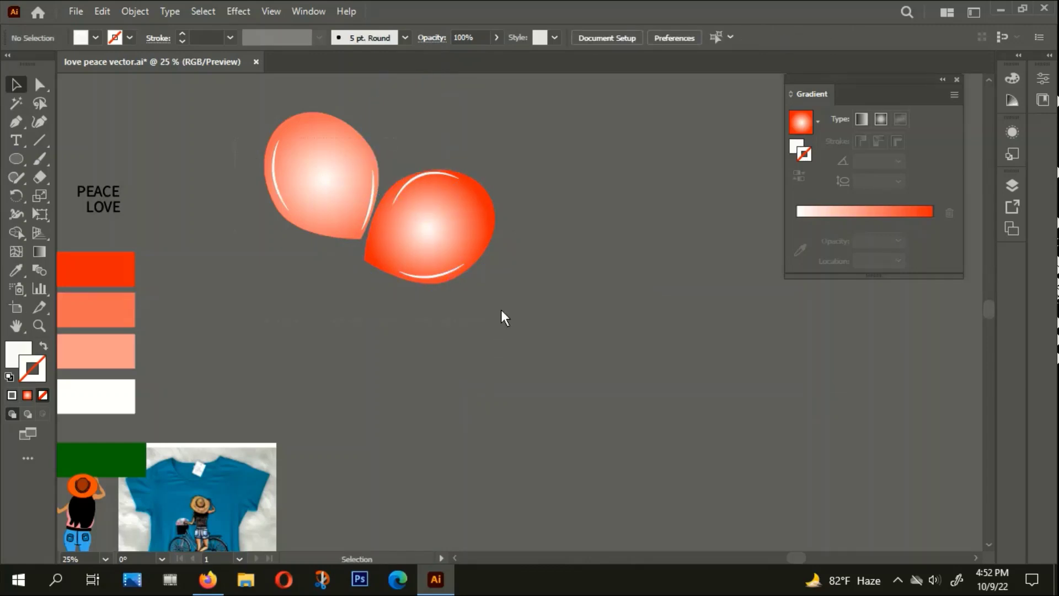
{"action": "key", "text": "ctrl+a"}
{"action": "key", "text": "ctrl+z"}
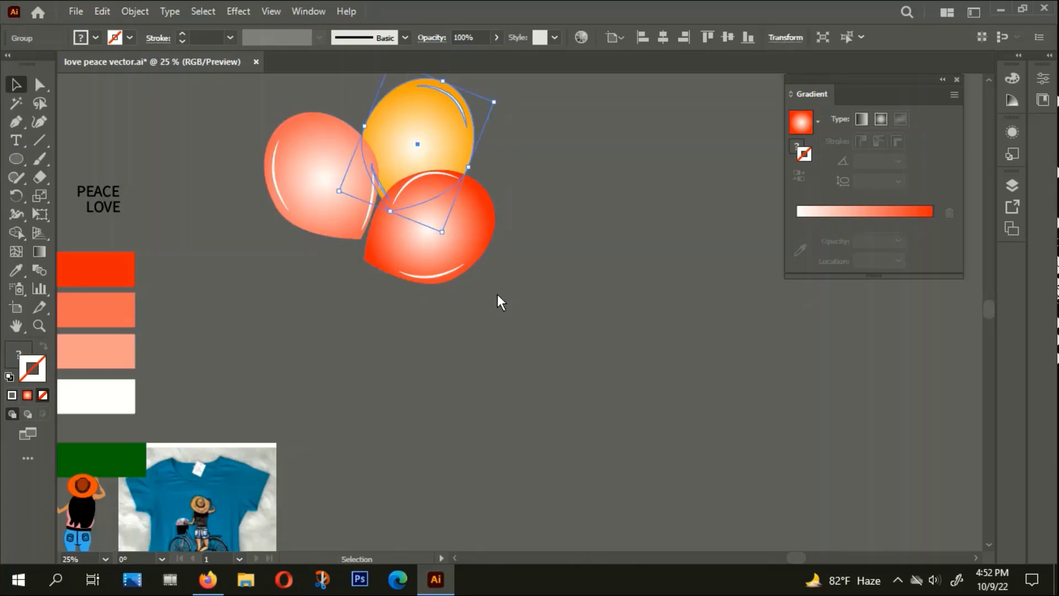
{"action": "left_click", "coordinate": [516, 260]}
{"action": "scroll", "coordinate": [426, 152], "scroll_direction": "up", "scroll_amount": 1}
{"action": "left_click_drag", "start_coordinate": [426, 152], "coordinate": [412, 96]}
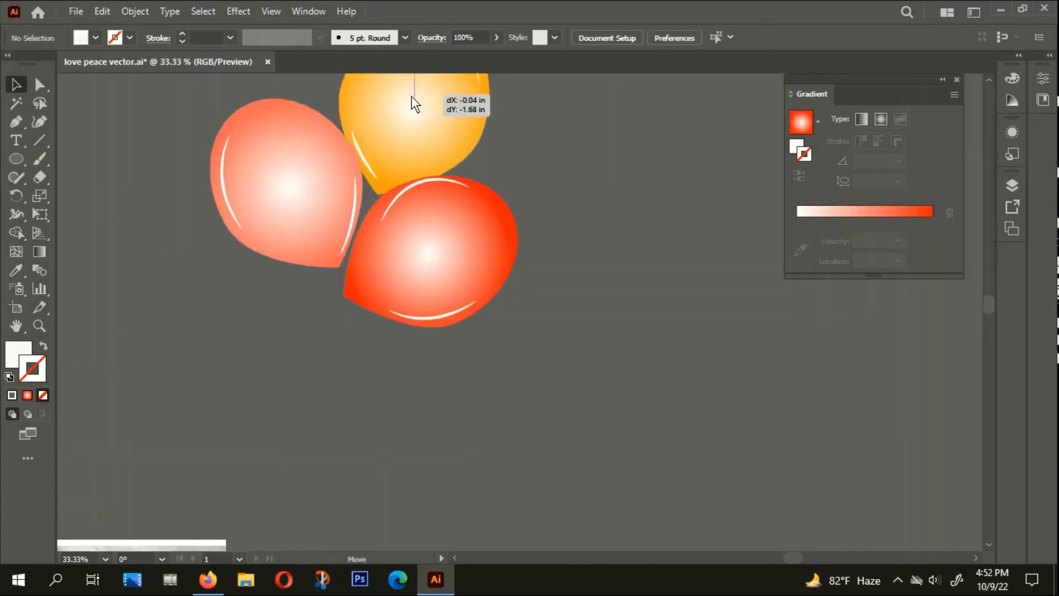
Fine-tune the red balloon's position and tilt in front of the other balloons
{"action": "left_click_drag", "start_coordinate": [396, 229], "coordinate": [414, 215]}
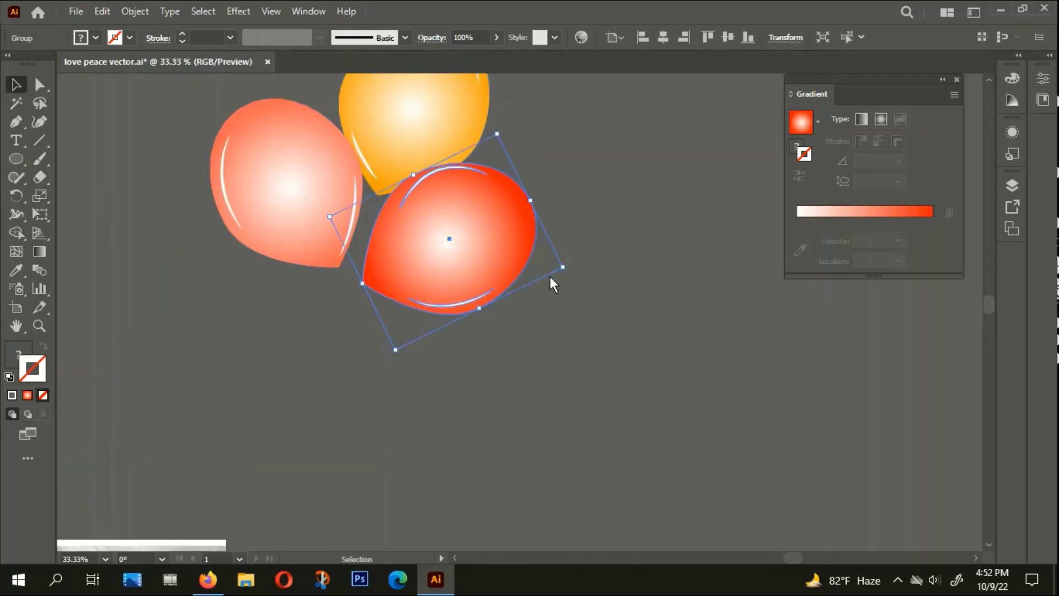
{"action": "left_click_drag", "start_coordinate": [571, 269], "coordinate": [565, 283]}
{"action": "left_click_drag", "start_coordinate": [503, 240], "coordinate": [488, 237]}
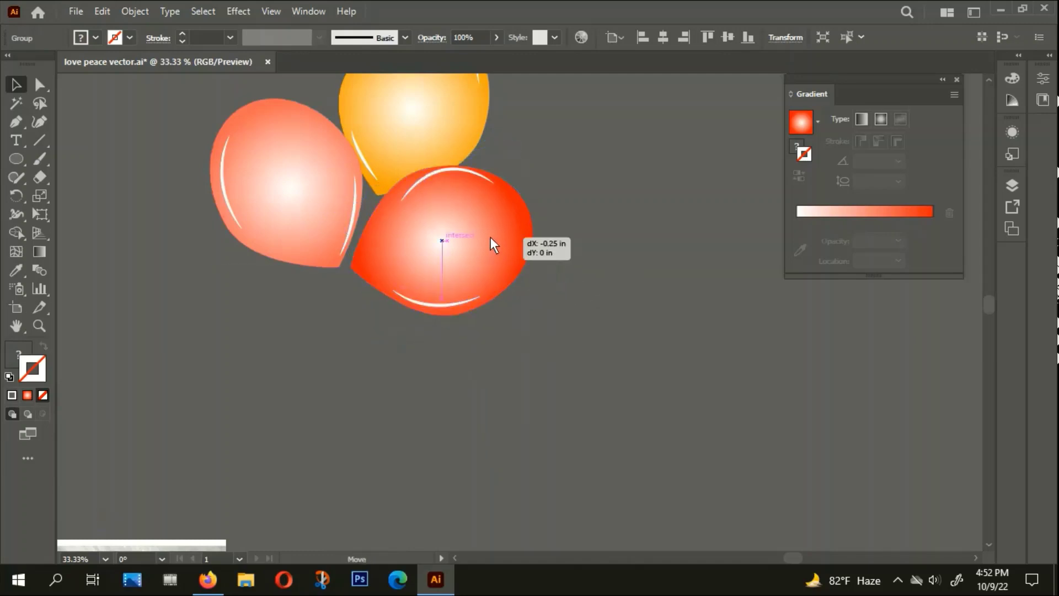
{"action": "left_click", "coordinate": [593, 202]}
{"action": "scroll", "coordinate": [393, 238], "scroll_direction": "up", "scroll_amount": 2}
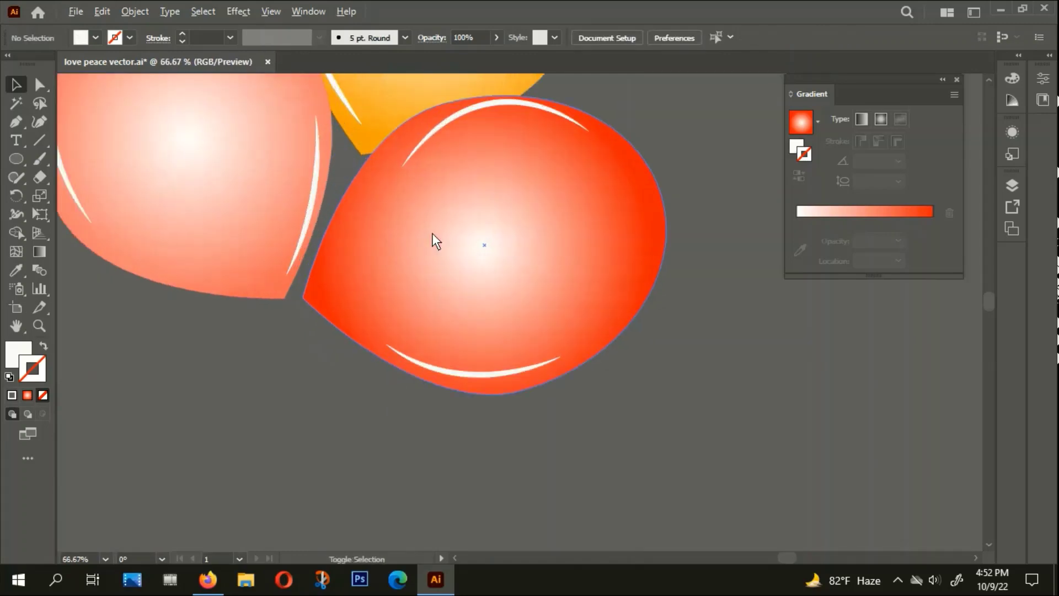
Set a near-black fill and draw a knot shape at the left pink balloon's tip
{"action": "left_click", "coordinate": [16, 121]}
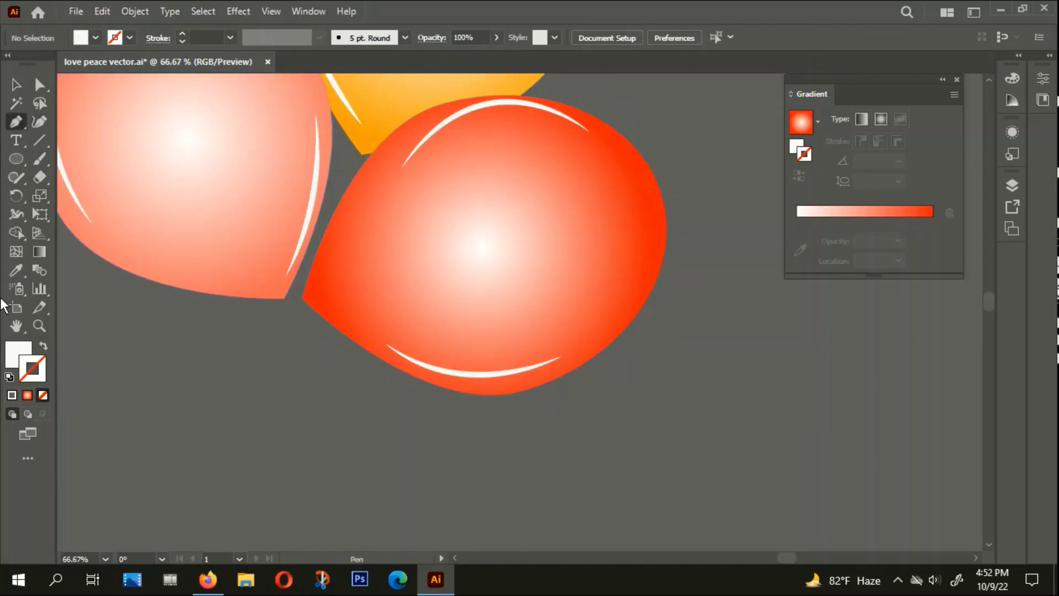
{"action": "double_click", "coordinate": [22, 358]}
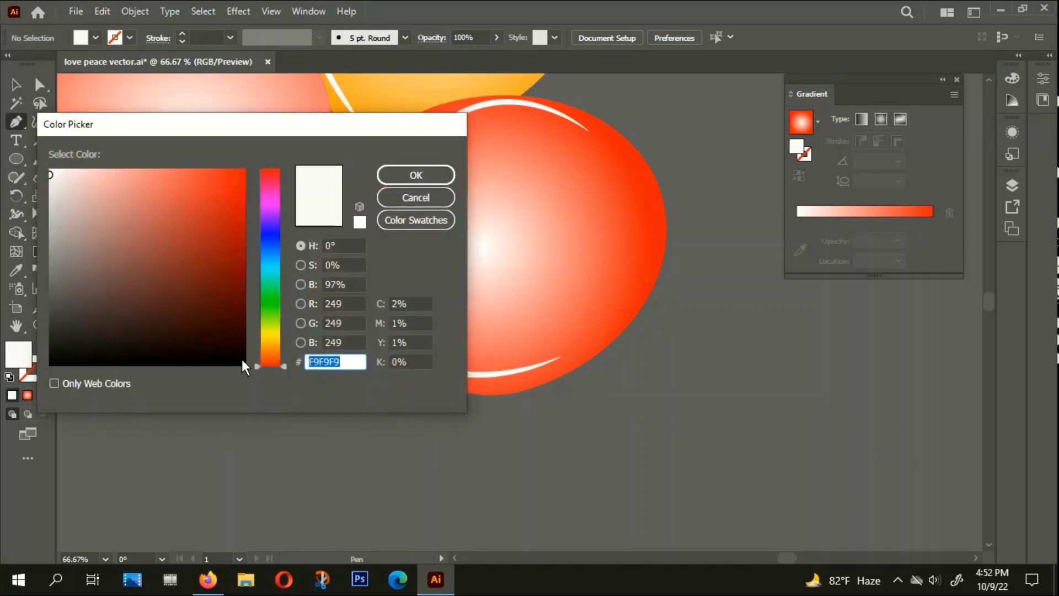
{"action": "left_click", "coordinate": [241, 362]}
{"action": "left_click", "coordinate": [391, 174]}
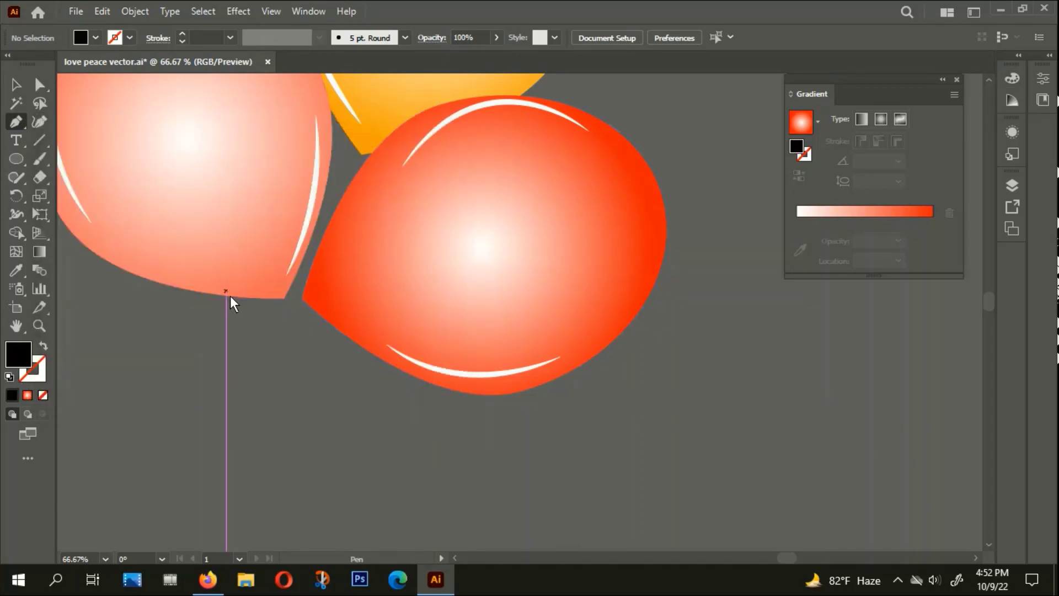
{"action": "scroll", "coordinate": [276, 283], "scroll_direction": "up", "scroll_amount": 1}
{"action": "left_click", "coordinate": [317, 270]}
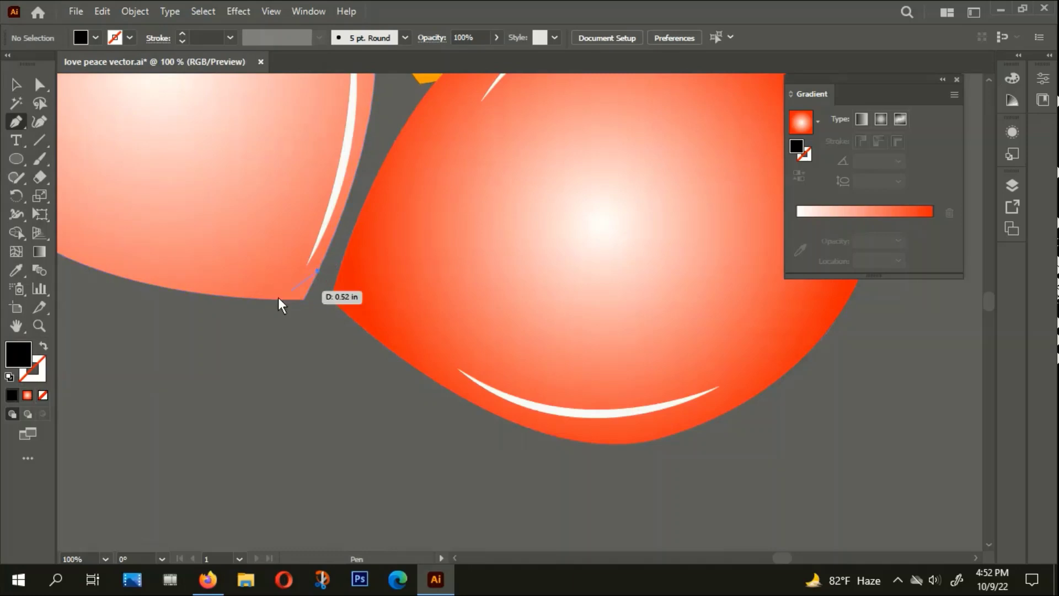
{"action": "left_click_drag", "start_coordinate": [254, 300], "coordinate": [240, 344]}
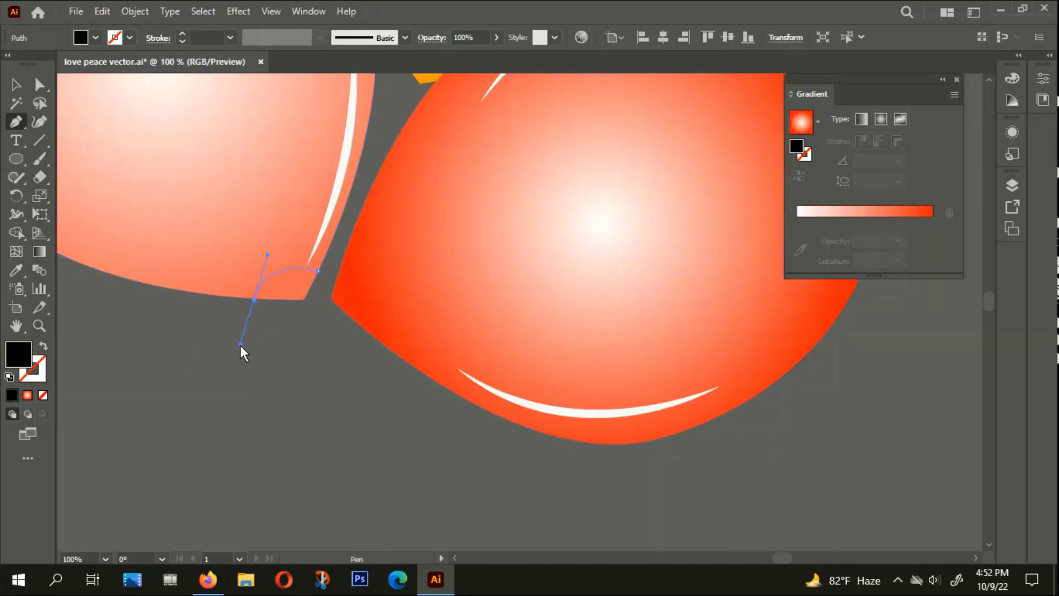
{"action": "left_click", "coordinate": [254, 299]}
{"action": "left_click", "coordinate": [298, 299]}
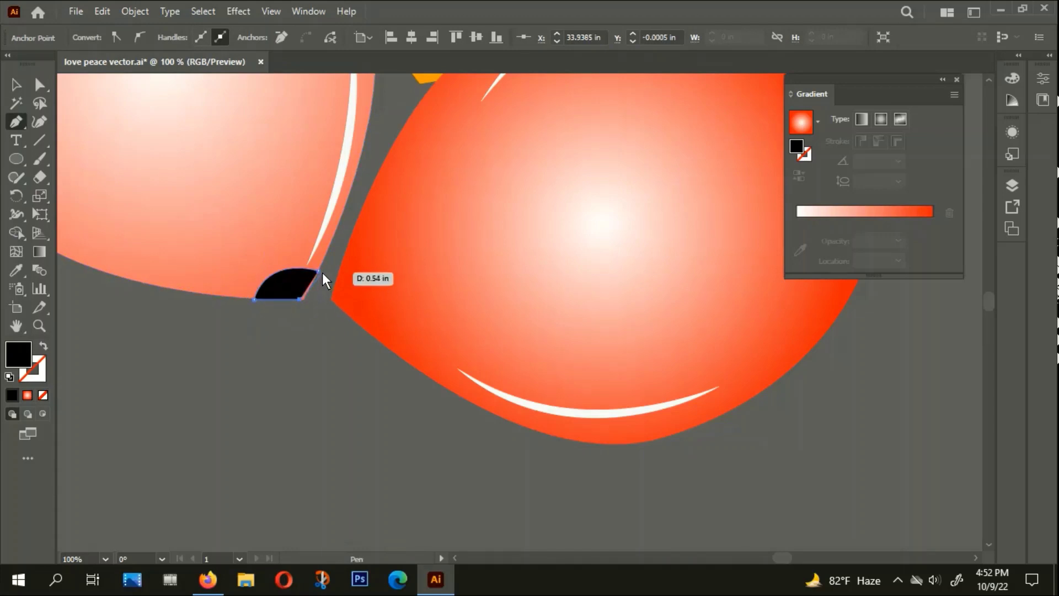
{"action": "scroll", "coordinate": [292, 312], "scroll_direction": "up", "scroll_amount": 1}
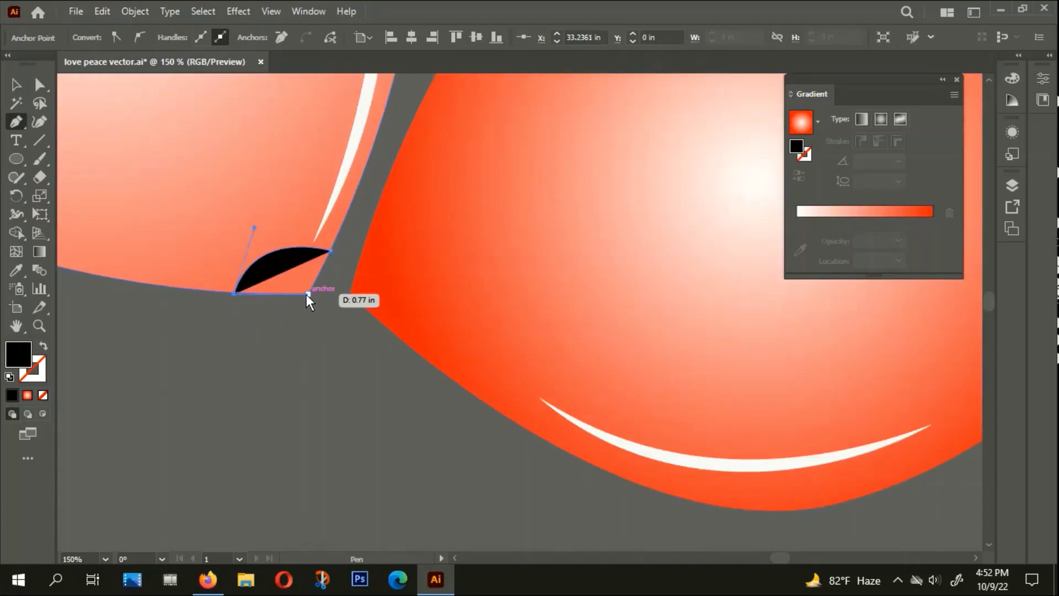
{"action": "left_click", "coordinate": [331, 251]}
{"action": "left_click", "coordinate": [16, 84]}
{"action": "left_click", "coordinate": [219, 347]}
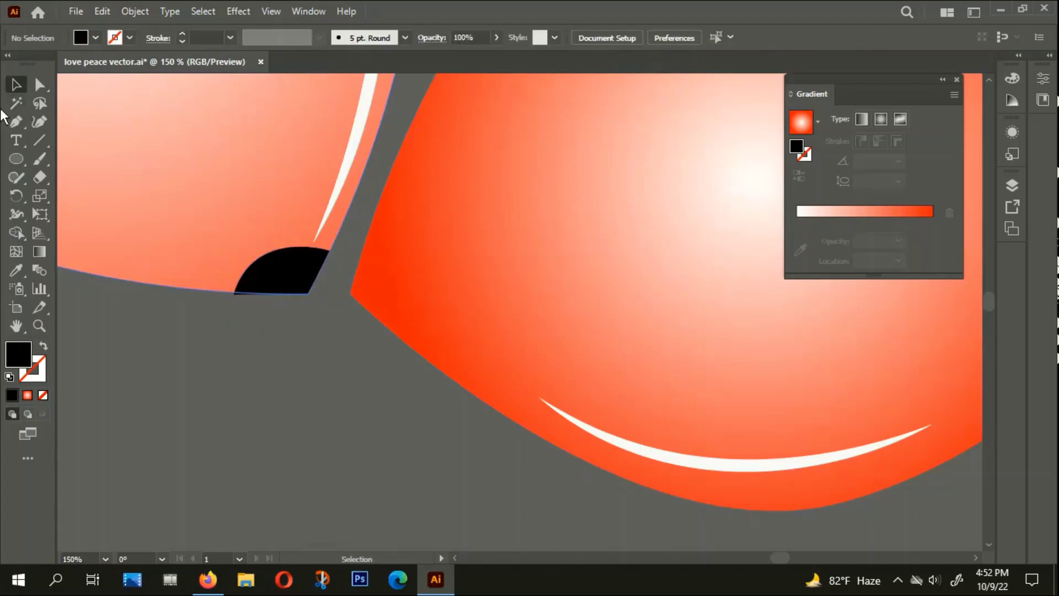
Draw a black knot shape at the red balloon's tip
{"action": "left_click", "coordinate": [16, 121]}
{"action": "left_click", "coordinate": [364, 242]}
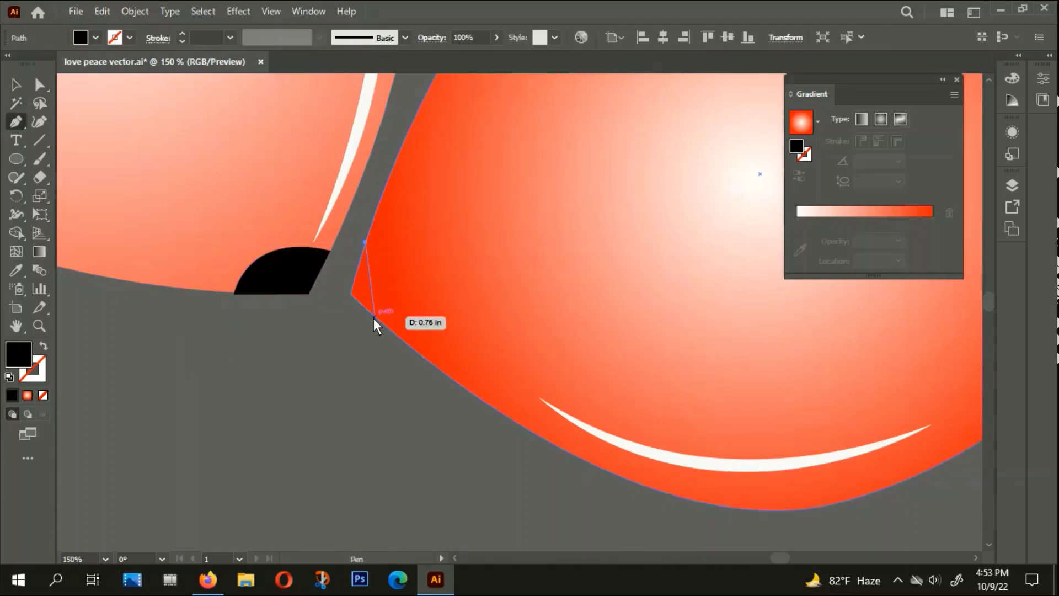
{"action": "left_click_drag", "start_coordinate": [377, 318], "coordinate": [325, 352]}
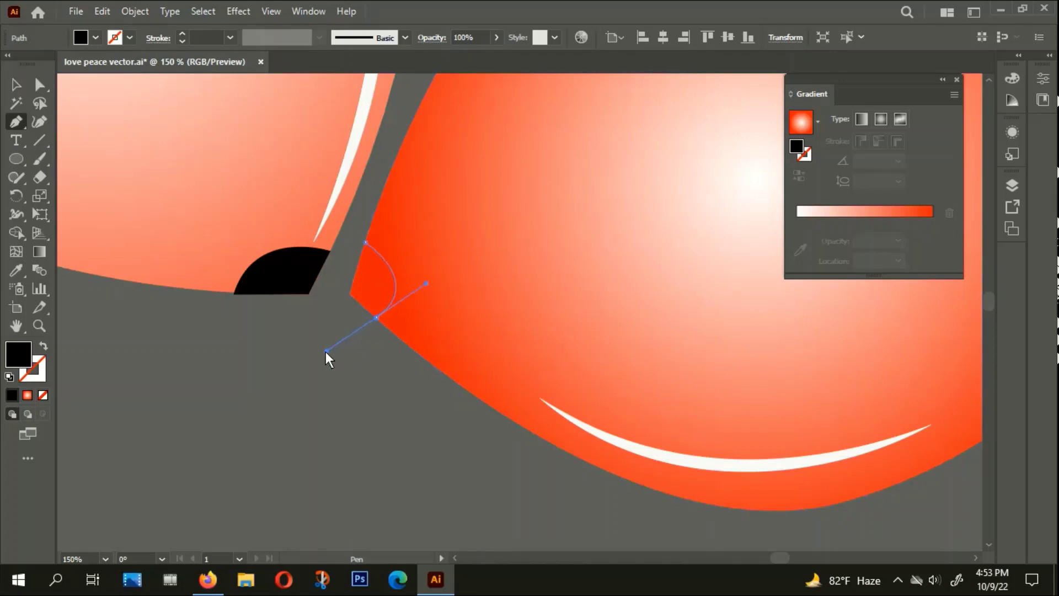
{"action": "left_click", "coordinate": [376, 317]}
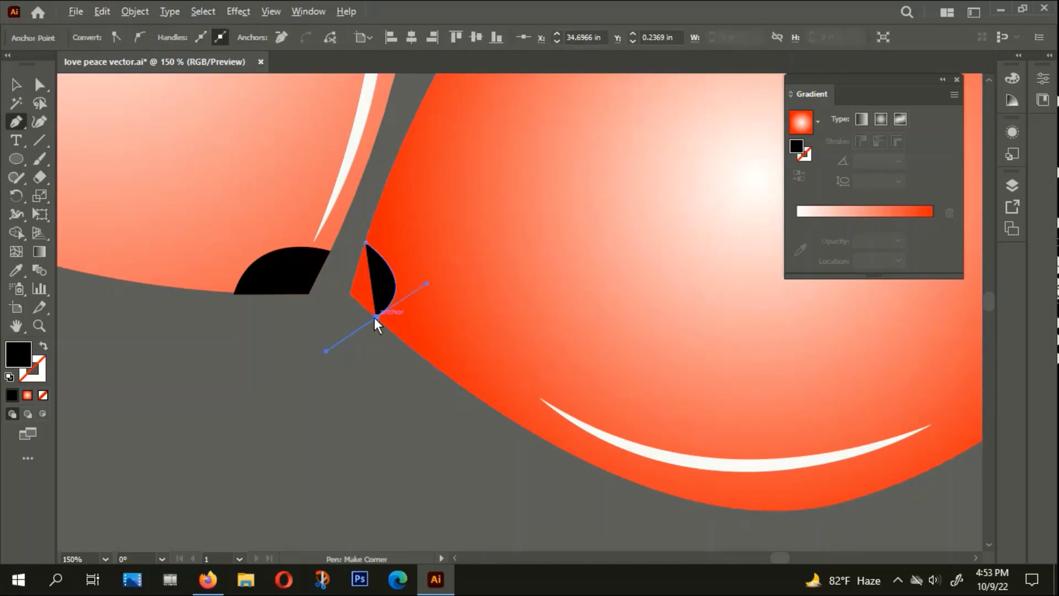
{"action": "left_click", "coordinate": [350, 293]}
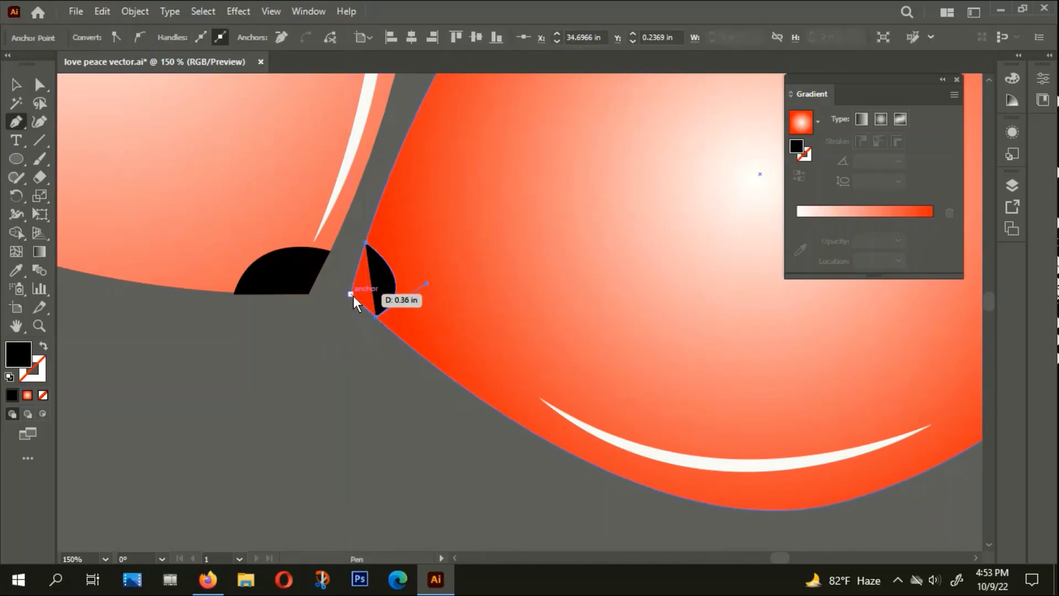
{"action": "left_click", "coordinate": [367, 243]}
{"action": "left_click", "coordinate": [15, 84]}
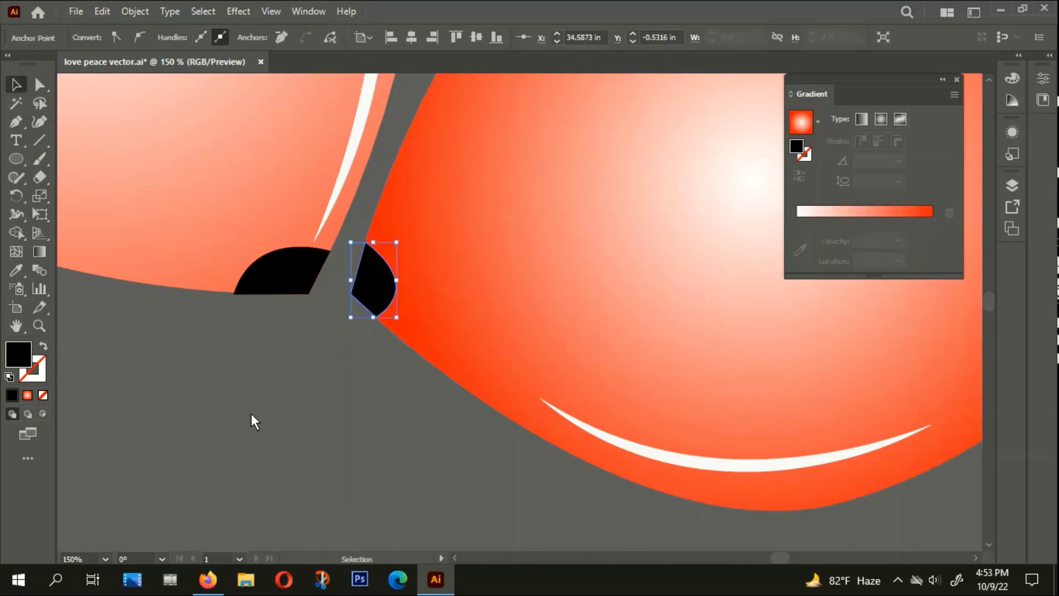
{"action": "left_click", "coordinate": [252, 421]}
Draw a black knot shape at the yellow balloon's tip
{"action": "scroll", "coordinate": [265, 421], "scroll_direction": "down", "scroll_amount": 3}
{"action": "scroll", "coordinate": [273, 427], "scroll_direction": "down", "scroll_amount": 1}
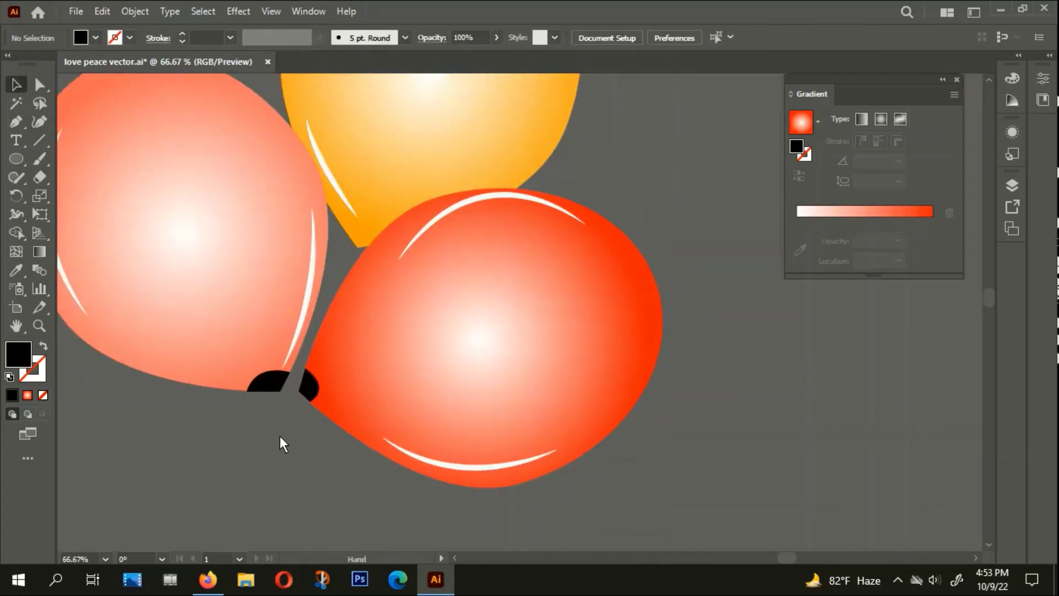
{"action": "left_click", "coordinate": [19, 126]}
{"action": "scroll", "coordinate": [376, 231], "scroll_direction": "up", "scroll_amount": 3}
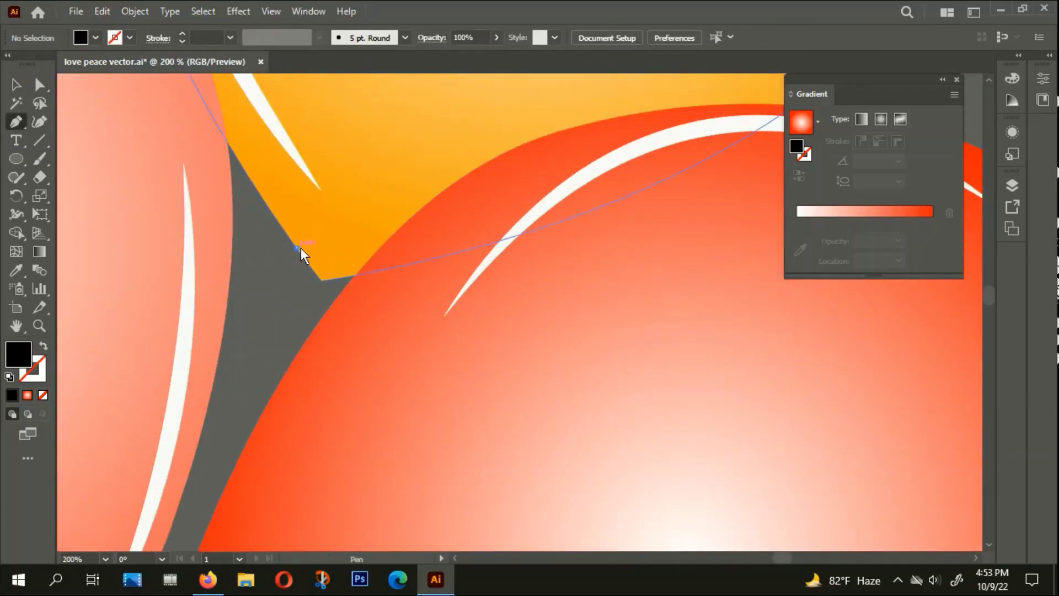
{"action": "left_click", "coordinate": [298, 248]}
{"action": "mouse_move", "coordinate": [374, 273]}
{"action": "left_mouse_down"}
{"action": "mouse_move", "coordinate": [385, 307]}
{"action": "mouse_move", "coordinate": [409, 321]}
{"action": "left_mouse_up"}
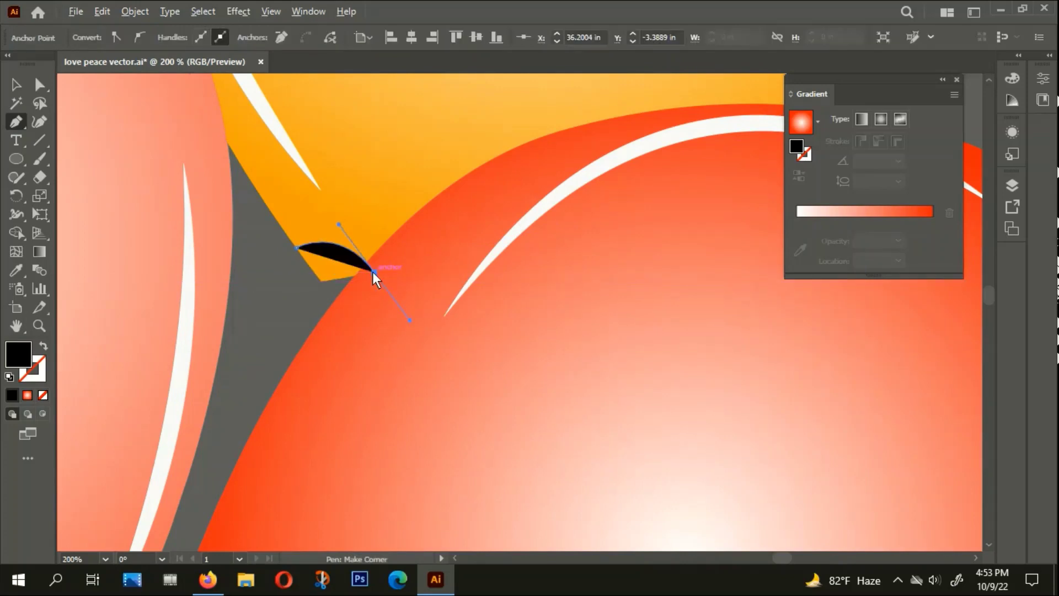
{"action": "left_click", "coordinate": [373, 271]}
{"action": "left_click", "coordinate": [321, 281]}
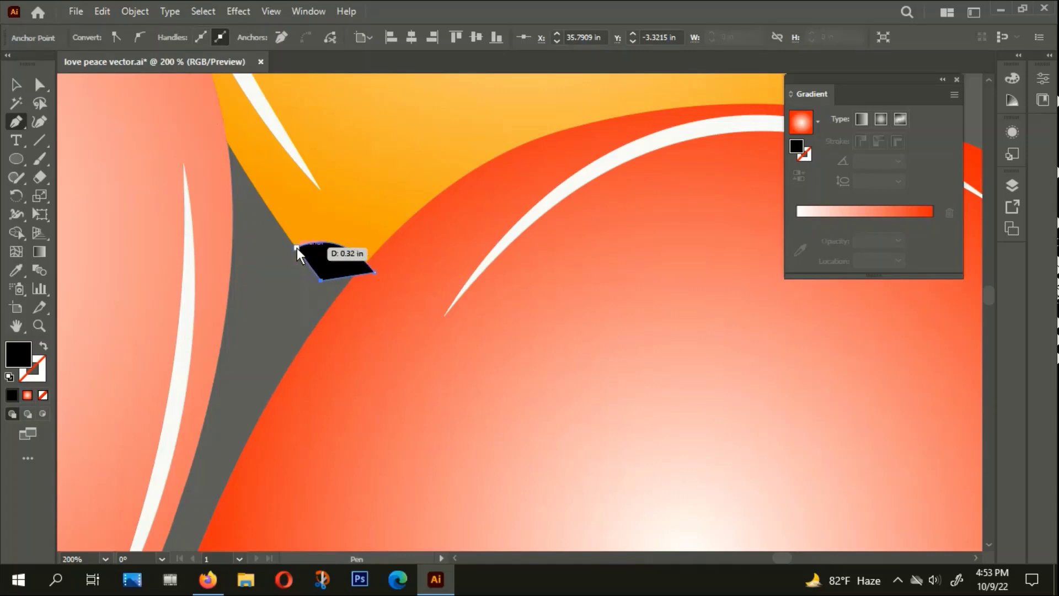
{"action": "left_click", "coordinate": [297, 247]}
{"action": "left_click", "coordinate": [15, 84]}
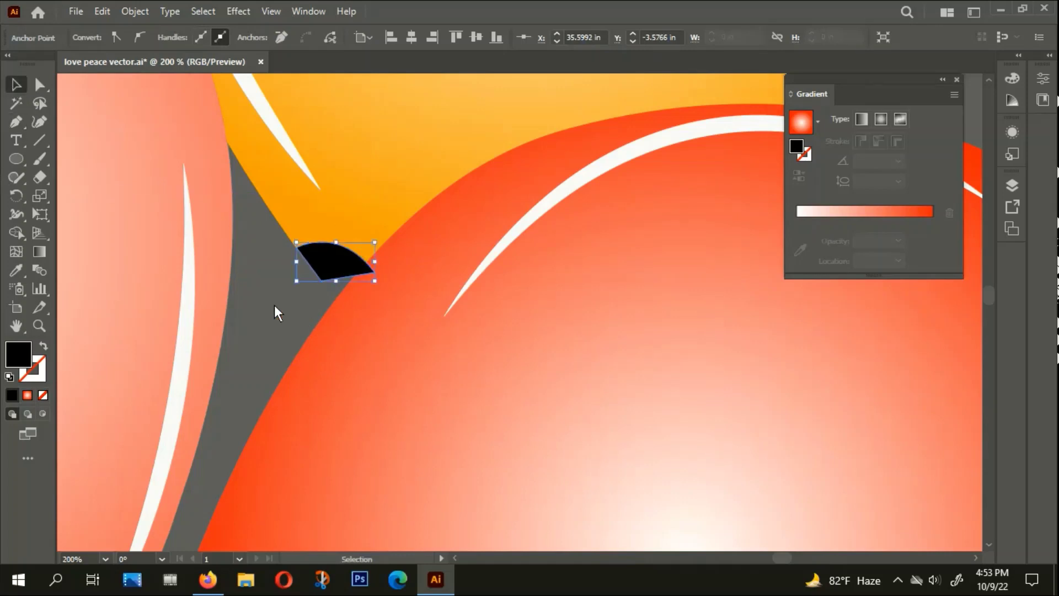
{"action": "left_click", "coordinate": [281, 304]}
Group the red balloon and the left balloon each with its knot
{"action": "key", "text": "ctrl+minus"}
{"action": "key", "text": "ctrl+minus"}
{"action": "key", "text": "ctrl+minus"}
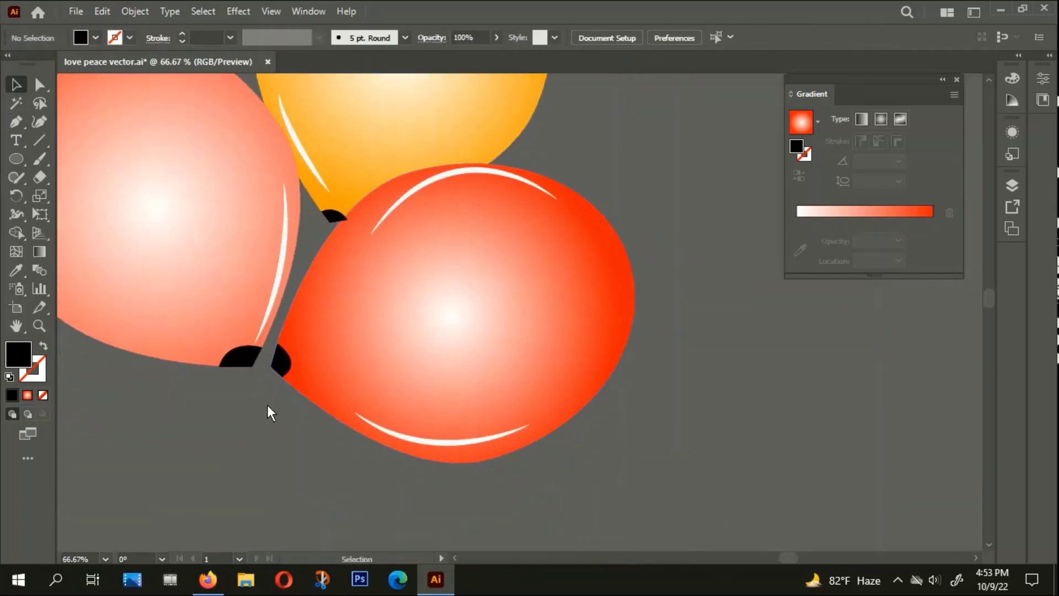
{"action": "left_click", "coordinate": [297, 365]}
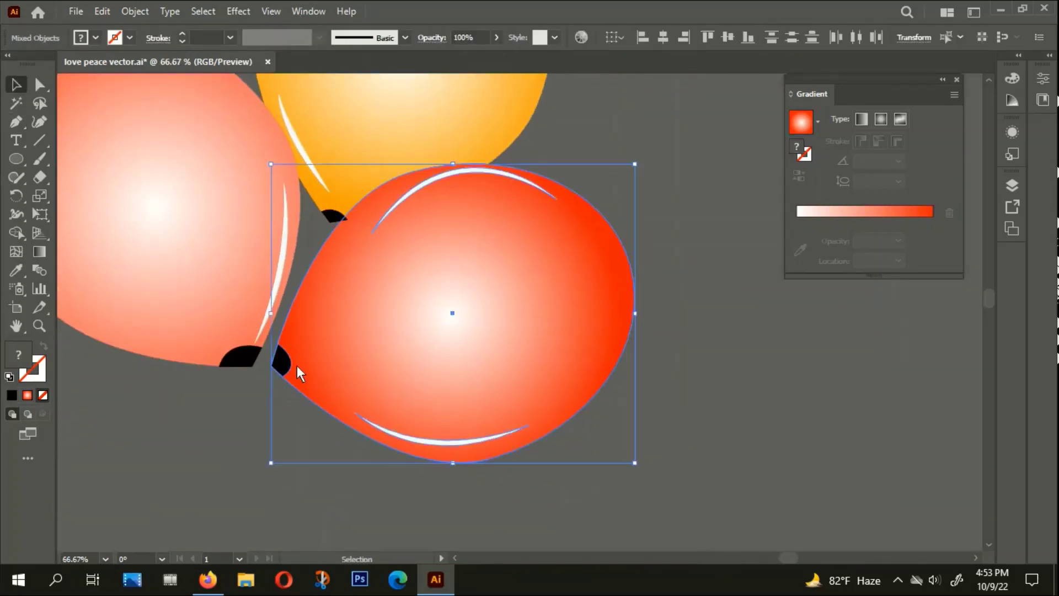
{"action": "right_click", "coordinate": [297, 365]}
{"action": "left_click", "coordinate": [331, 230]}
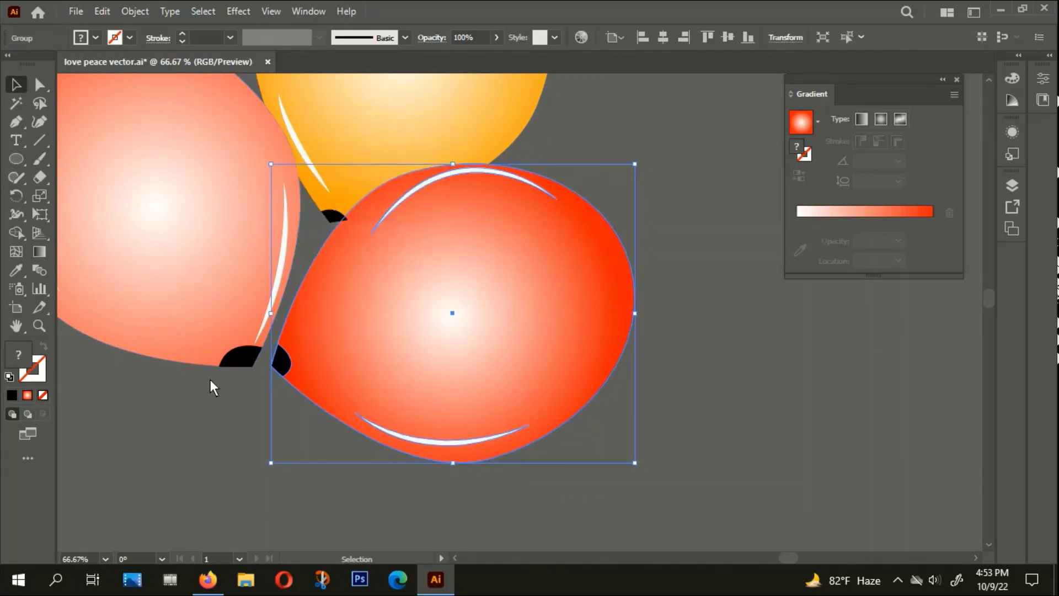
{"action": "right_click", "coordinate": [237, 326]}
{"action": "left_click", "coordinate": [293, 187]}
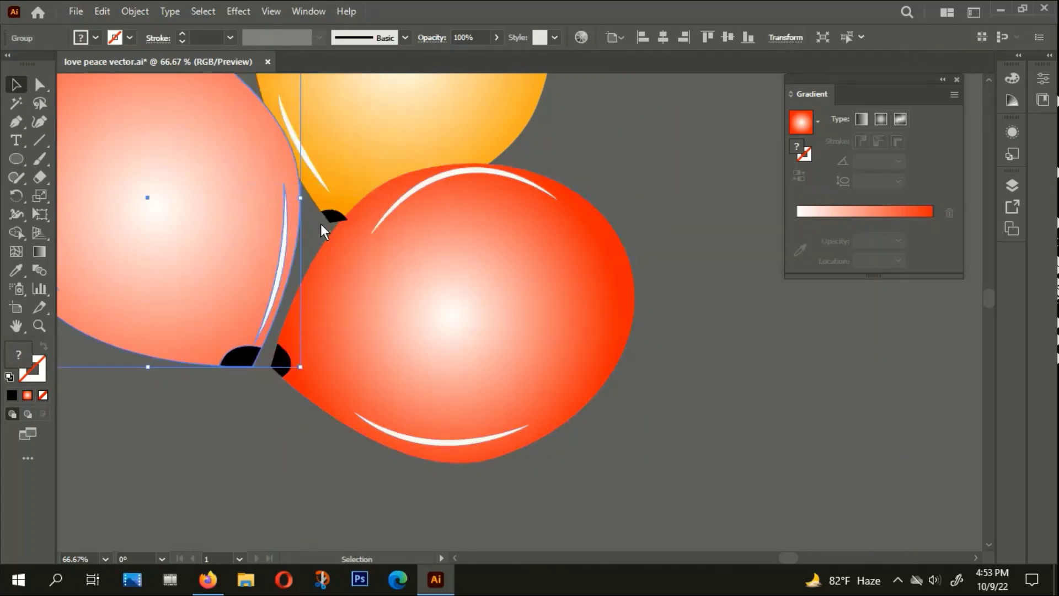
Group the red balloon's parts and ungroup a mistakenly grouped balloon selection
{"action": "left_click", "coordinate": [342, 193]}
{"action": "right_click", "coordinate": [342, 191]}
{"action": "left_click", "coordinate": [371, 309]}
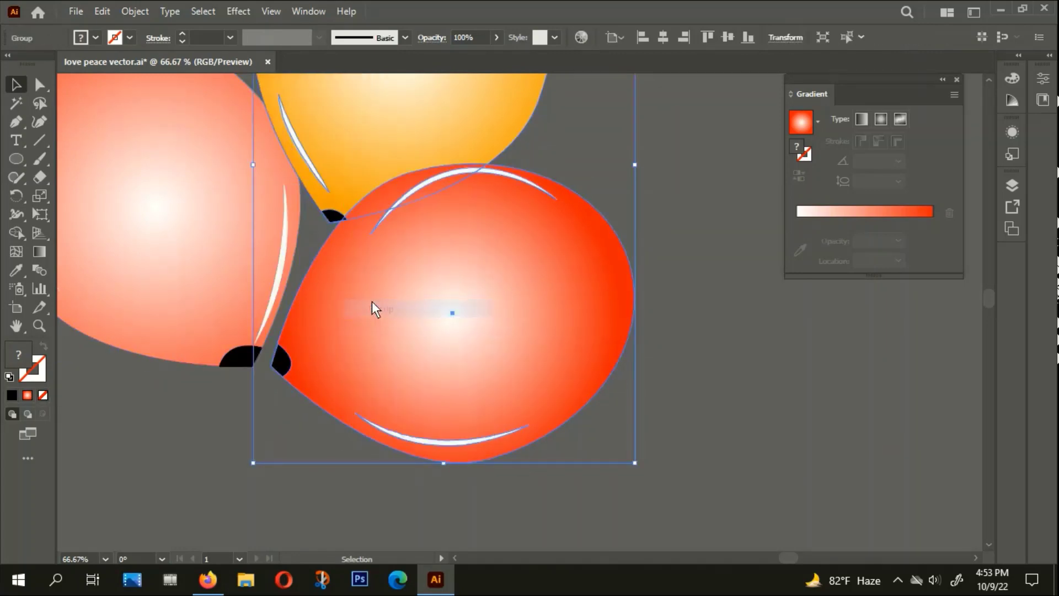
{"action": "left_click", "coordinate": [302, 273]}
{"action": "left_click", "coordinate": [329, 214]}
{"action": "scroll", "coordinate": [325, 199], "scroll_direction": "up", "scroll_amount": 3}
{"action": "left_click", "coordinate": [330, 210], "text": "ctrl"}
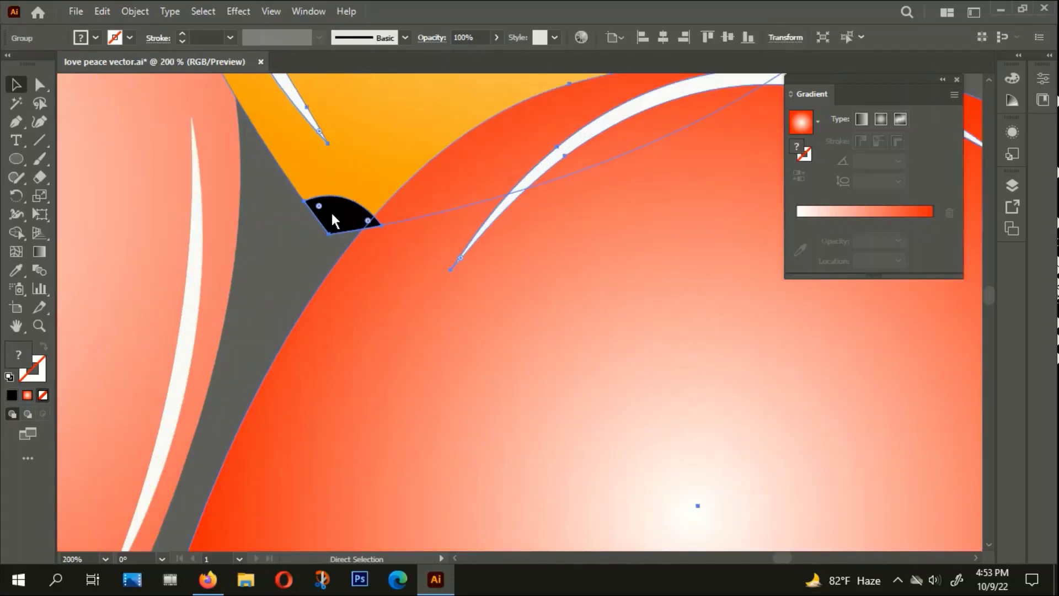
{"action": "key", "text": "ctrl+shift+a"}
{"action": "scroll", "coordinate": [320, 215], "scroll_direction": "down", "scroll_amount": 3}
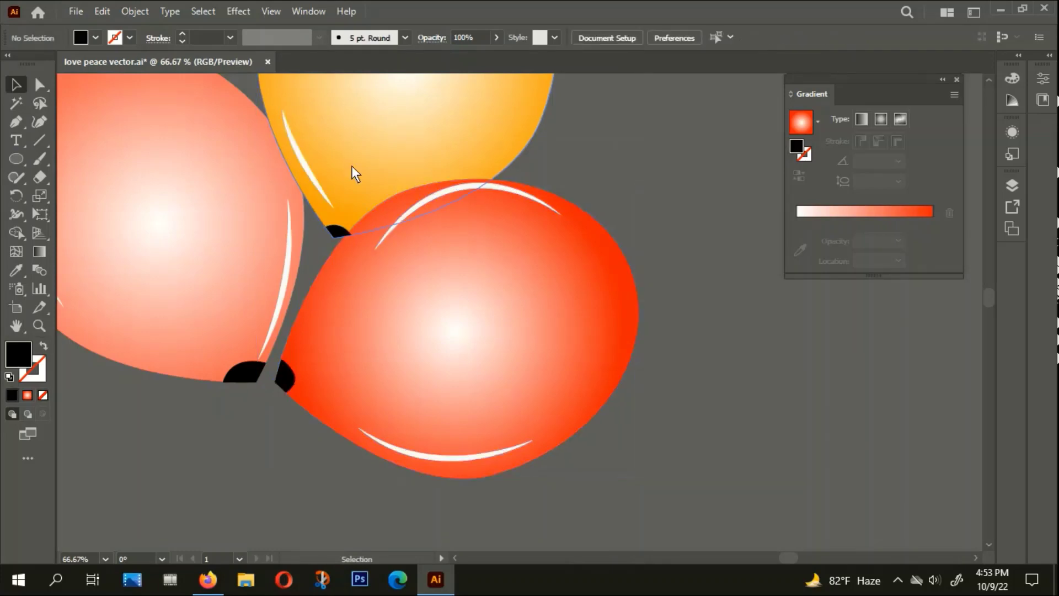
{"action": "left_click", "coordinate": [353, 165]}
{"action": "right_click", "coordinate": [354, 177]}
{"action": "left_click", "coordinate": [390, 303]}
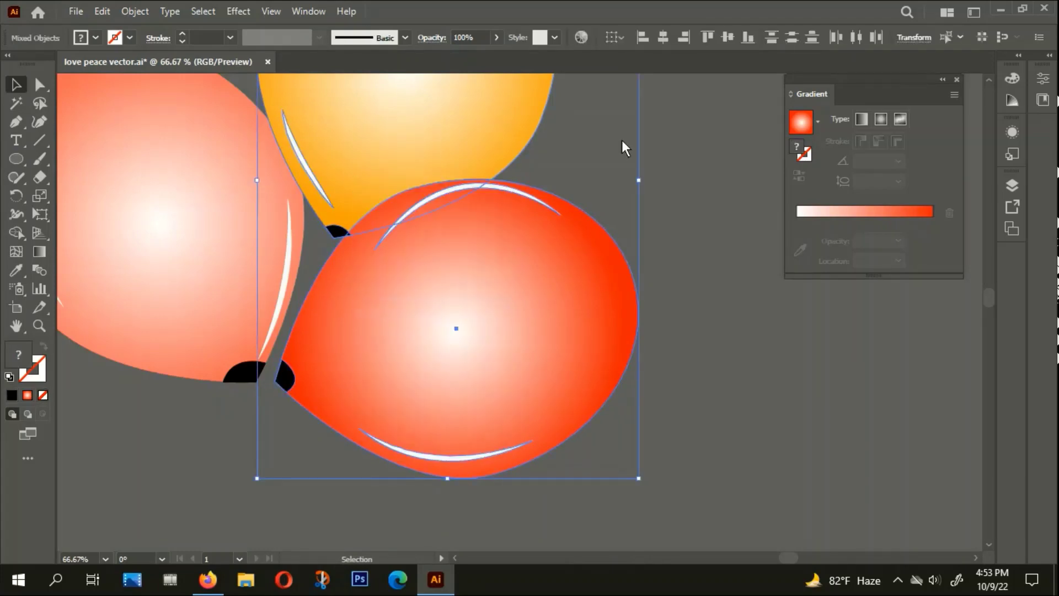
{"action": "left_click", "coordinate": [624, 148]}
{"action": "scroll", "coordinate": [320, 223], "scroll_direction": "up", "scroll_amount": 3}
Group the yellow balloon with its knot, then hide and reveal it again
{"action": "left_click_drag", "start_coordinate": [371, 227], "coordinate": [368, 242]}
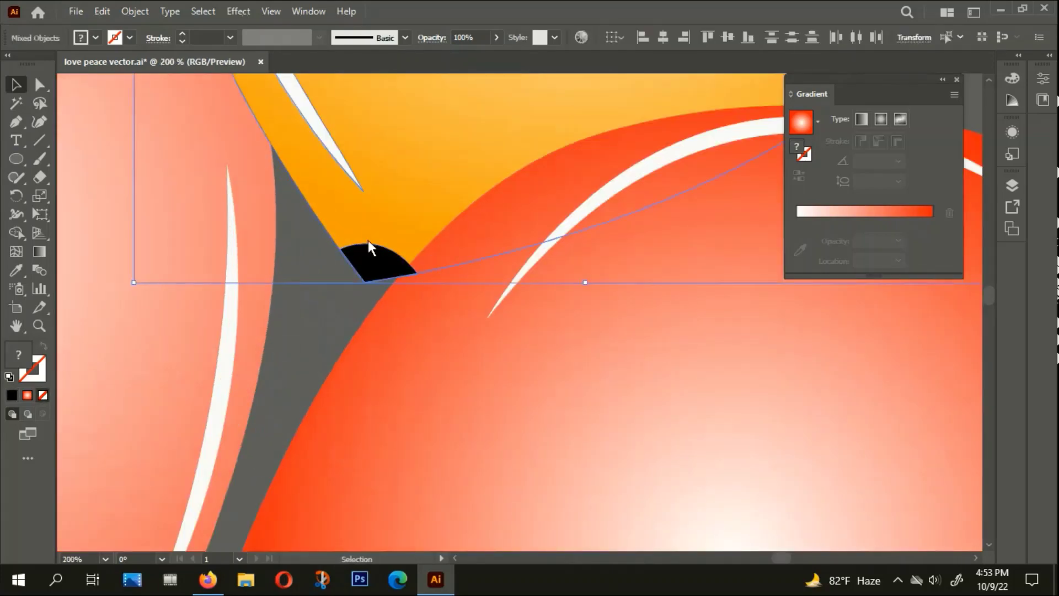
{"action": "right_click", "coordinate": [370, 235]}
{"action": "left_click", "coordinate": [402, 350]}
{"action": "scroll", "coordinate": [416, 265], "scroll_direction": "down", "scroll_amount": 4}
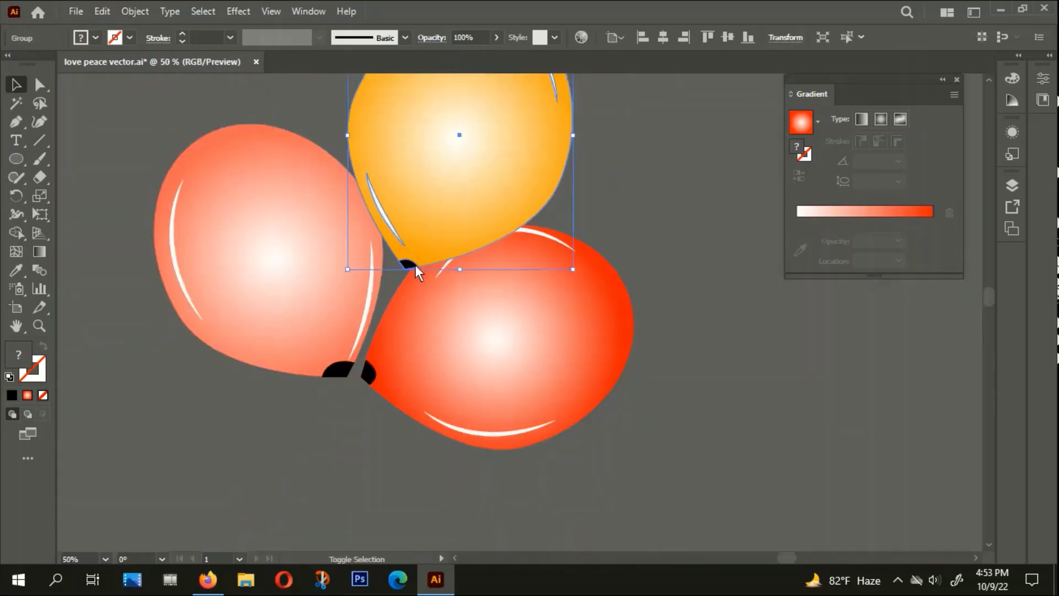
{"action": "key", "text": "Delete"}
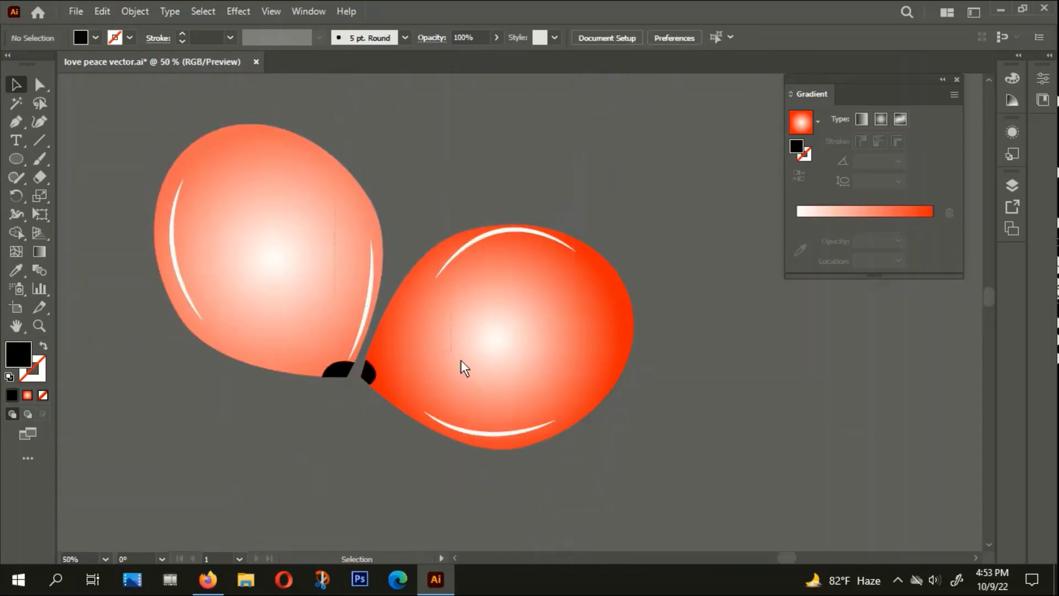
{"action": "key", "text": "ctrl+a"}
{"action": "key", "text": "ctrl+alt+3"}
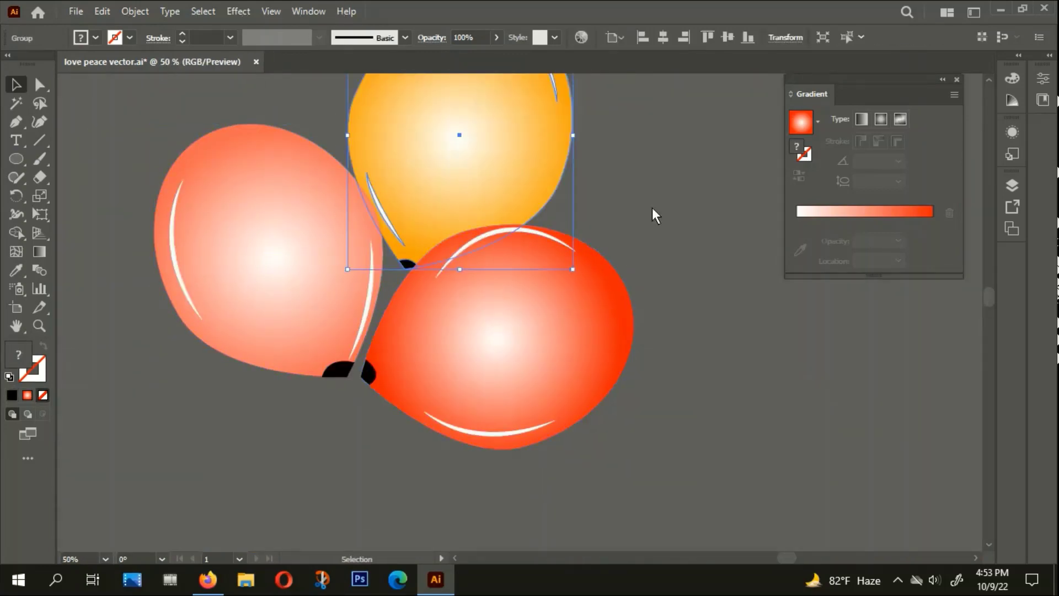
{"action": "left_click", "coordinate": [653, 207]}
Shrink the yellow balloon group and tuck it down-left behind the other balloons
{"action": "left_click", "coordinate": [442, 184]}
{"action": "double_click", "coordinate": [442, 184]}
{"action": "double_click", "coordinate": [693, 193]}
{"action": "left_click_drag", "start_coordinate": [693, 193], "coordinate": [611, 315]}
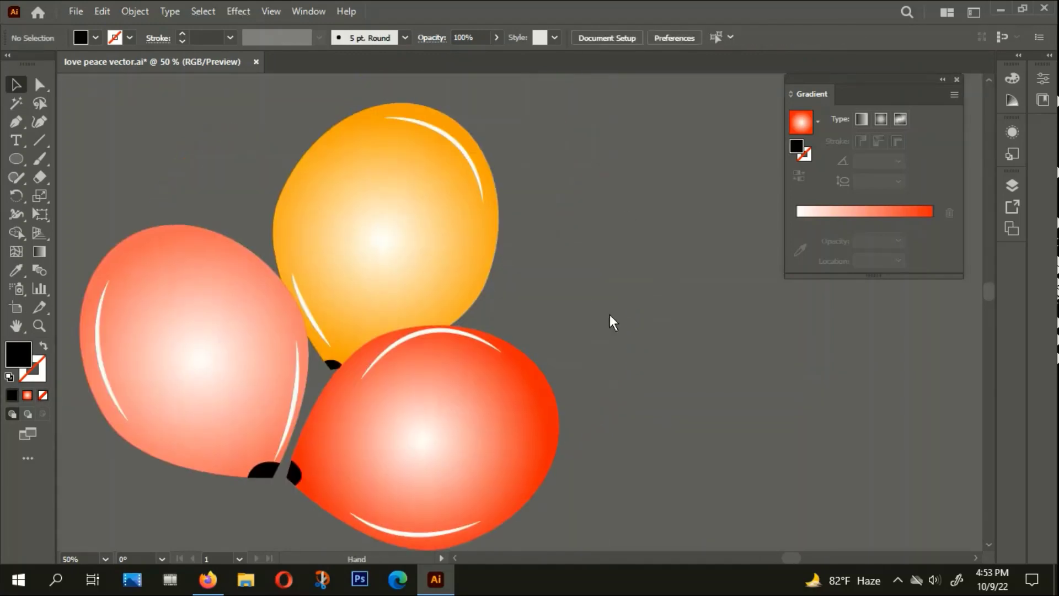
{"action": "left_click", "coordinate": [494, 210]}
{"action": "left_click_drag", "start_coordinate": [498, 103], "coordinate": [480, 126]}
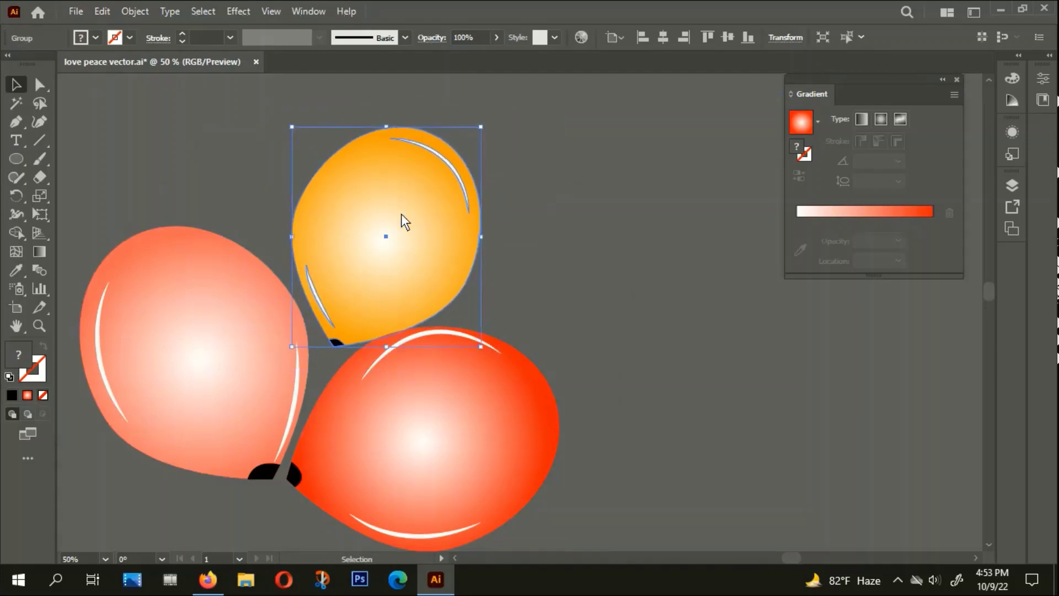
{"action": "left_click_drag", "start_coordinate": [402, 217], "coordinate": [385, 245]}
{"action": "left_click", "coordinate": [501, 243]}
{"action": "scroll", "coordinate": [501, 242], "scroll_direction": "down", "scroll_amount": 2}
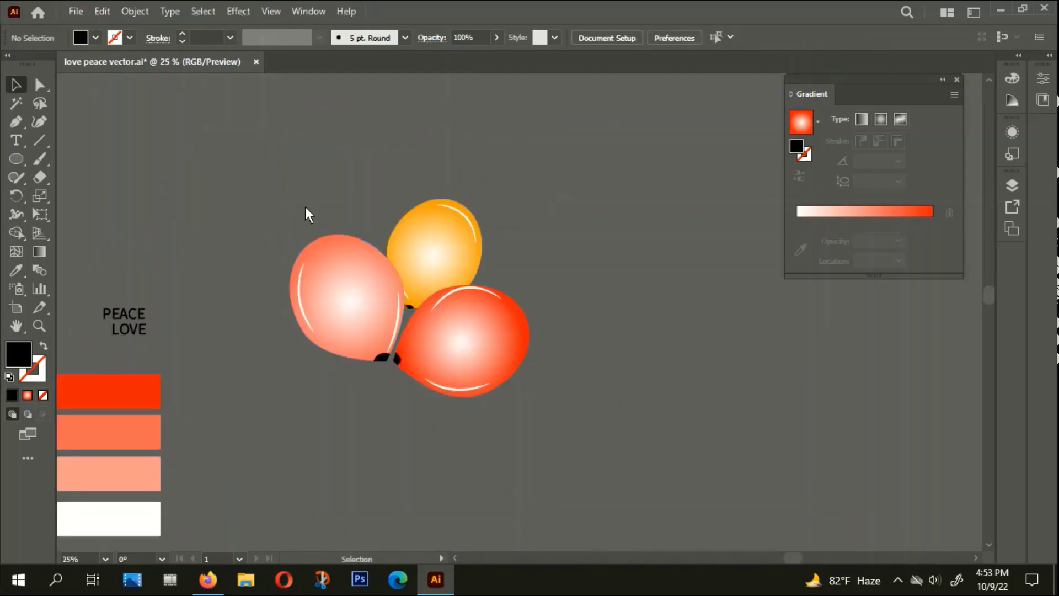
Marquee-select the three balloons and group them into one bunch
{"action": "left_click_drag", "start_coordinate": [403, 388], "coordinate": [422, 293]}
{"action": "right_click", "coordinate": [422, 292]}
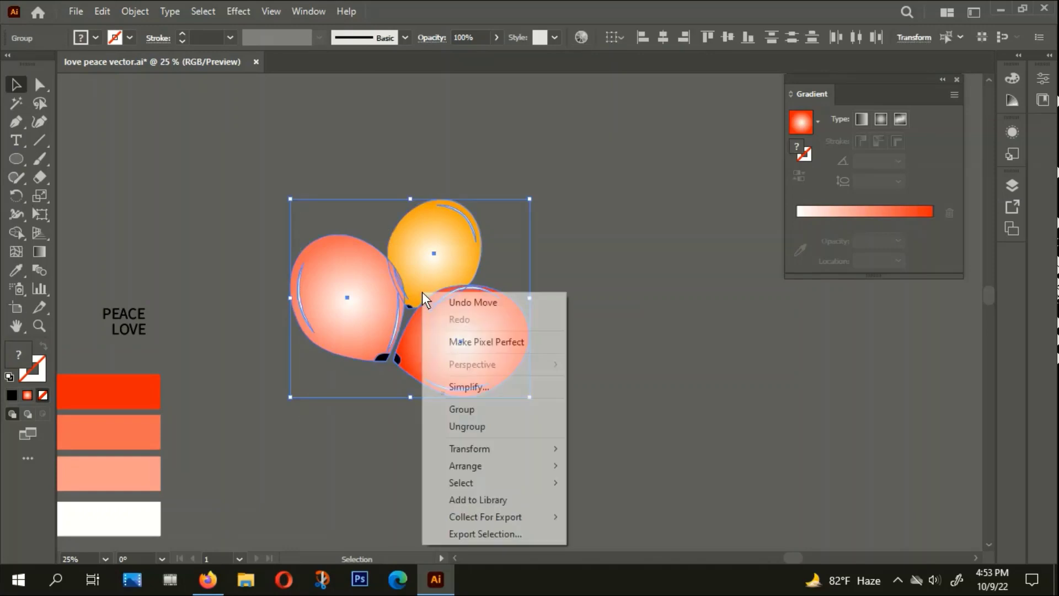
{"action": "left_click", "coordinate": [469, 405]}
{"action": "scroll", "coordinate": [604, 331], "scroll_direction": "down", "scroll_amount": 4}
{"action": "scroll", "coordinate": [568, 392], "scroll_direction": "down", "scroll_amount": 2}
{"action": "scroll", "coordinate": [612, 319], "scroll_direction": "up", "scroll_amount": 2}
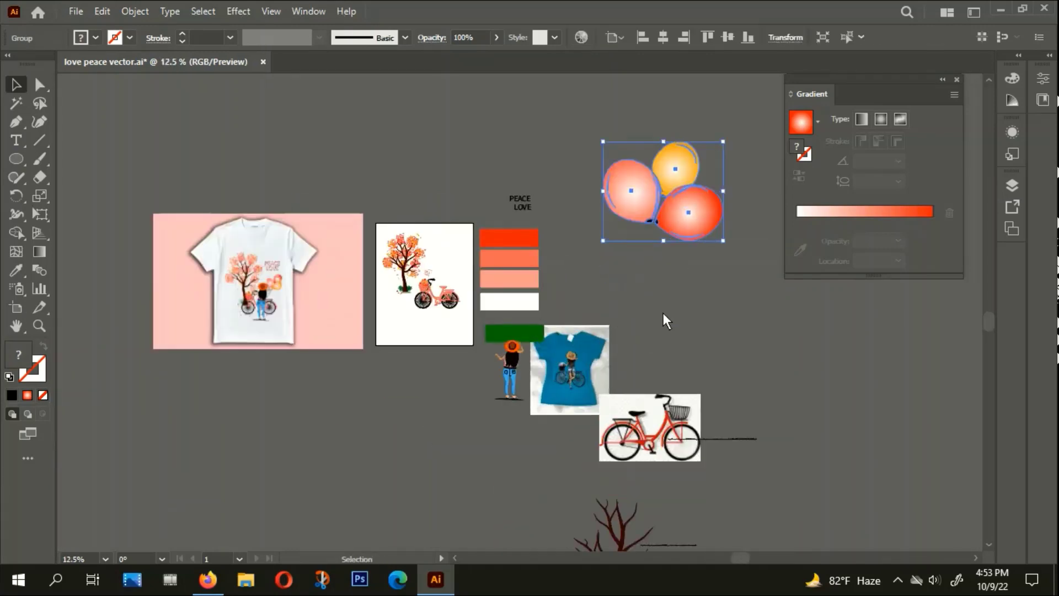
{"action": "left_click", "coordinate": [664, 313]}
Move the bunch onto the artboard, scaled to about 3.79 × 3.13 in, above the bicycle
{"action": "left_click_drag", "start_coordinate": [684, 243], "coordinate": [491, 284]}
{"action": "scroll", "coordinate": [491, 284], "scroll_direction": "up", "scroll_amount": 1}
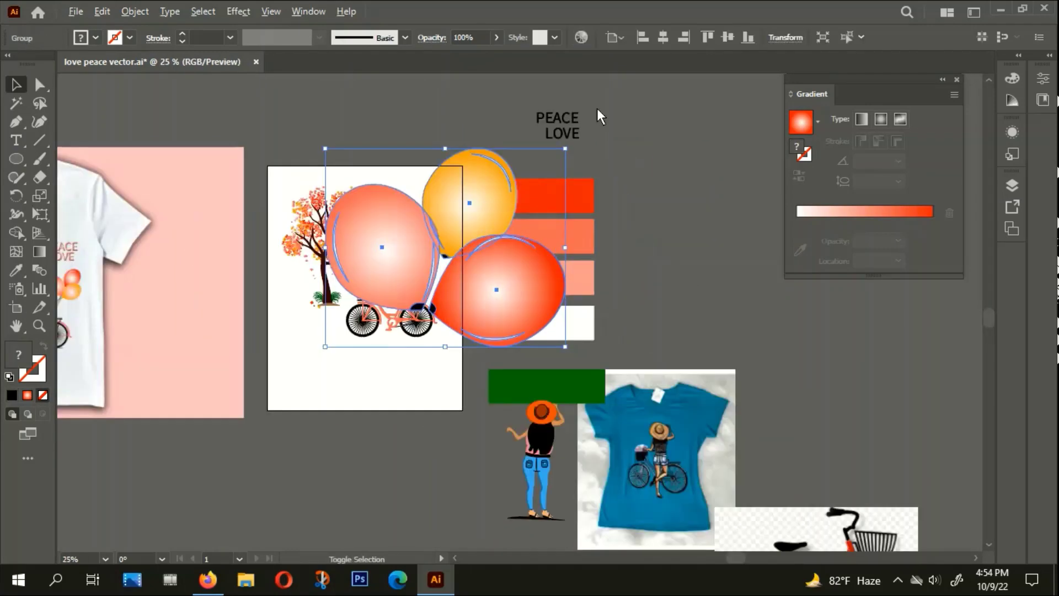
{"action": "left_click_drag", "start_coordinate": [565, 148], "coordinate": [405, 291]}
{"action": "scroll", "coordinate": [436, 278], "scroll_direction": "up", "scroll_amount": 1}
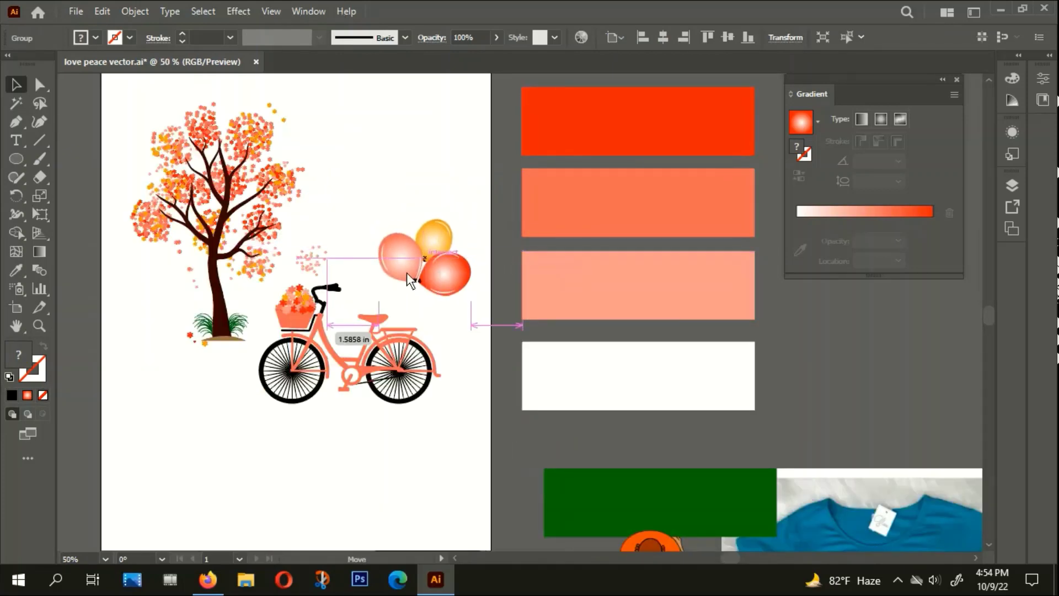
{"action": "left_click", "coordinate": [450, 354]}
{"action": "scroll", "coordinate": [480, 279], "scroll_direction": "down", "scroll_amount": 3}
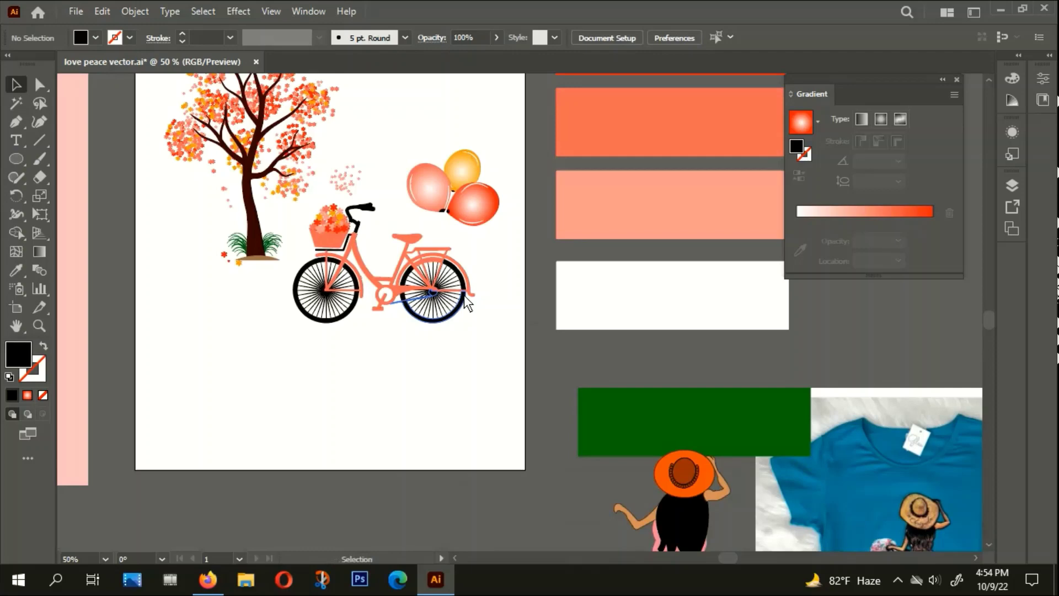
Move the blue T-shirt reference photo right and up, away from the girl
{"action": "scroll", "coordinate": [465, 302], "scroll_direction": "down", "scroll_amount": 1}
{"action": "scroll", "coordinate": [628, 336], "scroll_direction": "down", "scroll_amount": 2}
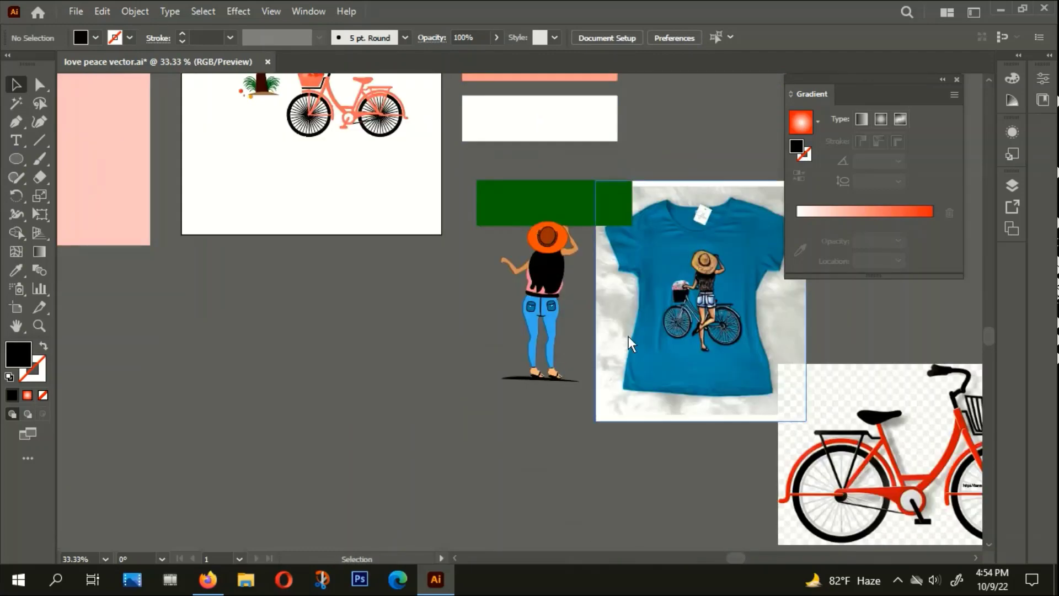
{"action": "scroll", "coordinate": [628, 336], "scroll_direction": "up", "scroll_amount": 1}
{"action": "scroll", "coordinate": [694, 301], "scroll_direction": "up", "scroll_amount": 1}
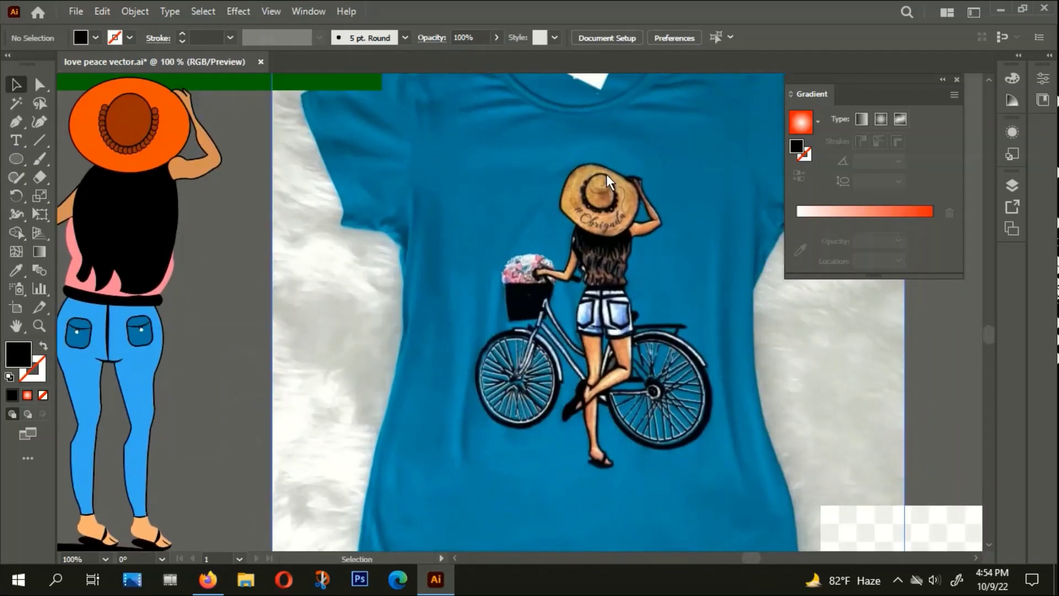
{"action": "scroll", "coordinate": [575, 217], "scroll_direction": "down", "scroll_amount": 1}
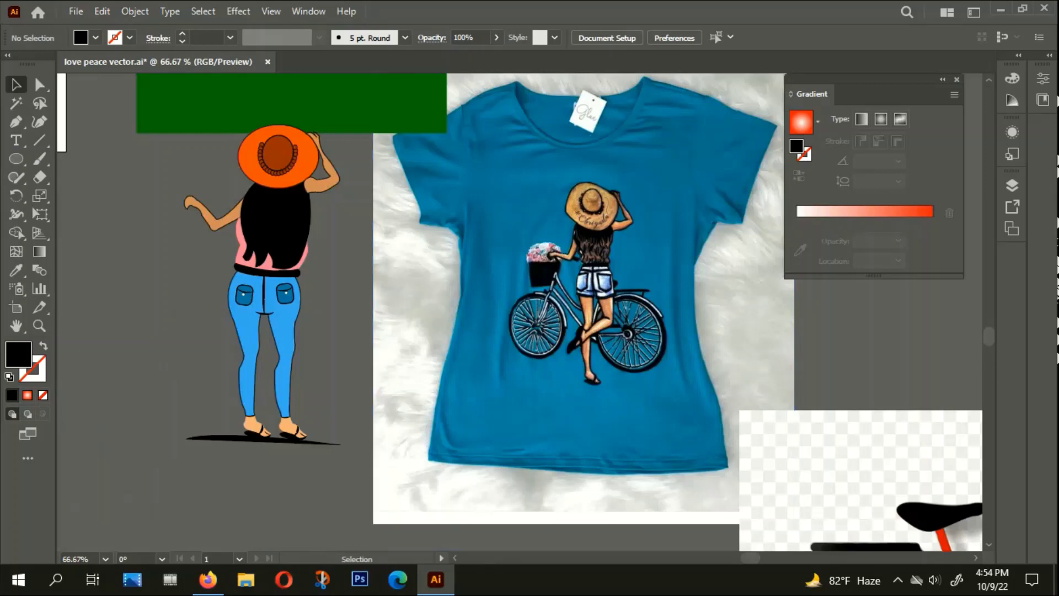
{"action": "scroll", "coordinate": [505, 301], "scroll_direction": "down", "scroll_amount": 1}
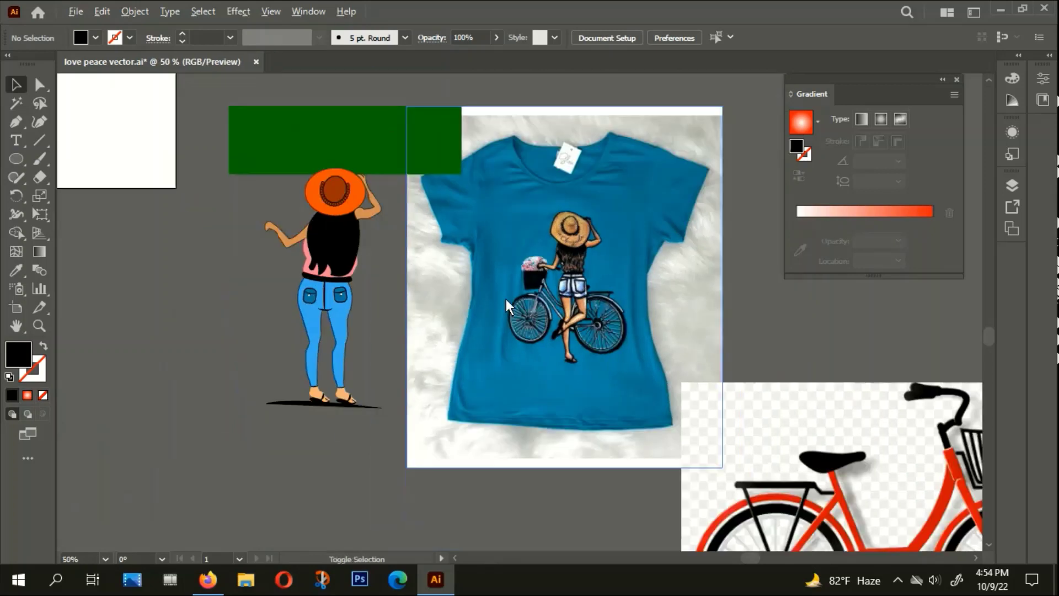
{"action": "mouse_move", "coordinate": [574, 282]}
{"action": "left_mouse_down"}
{"action": "mouse_move", "coordinate": [660, 261]}
{"action": "mouse_move", "coordinate": [623, 230]}
{"action": "left_mouse_up"}
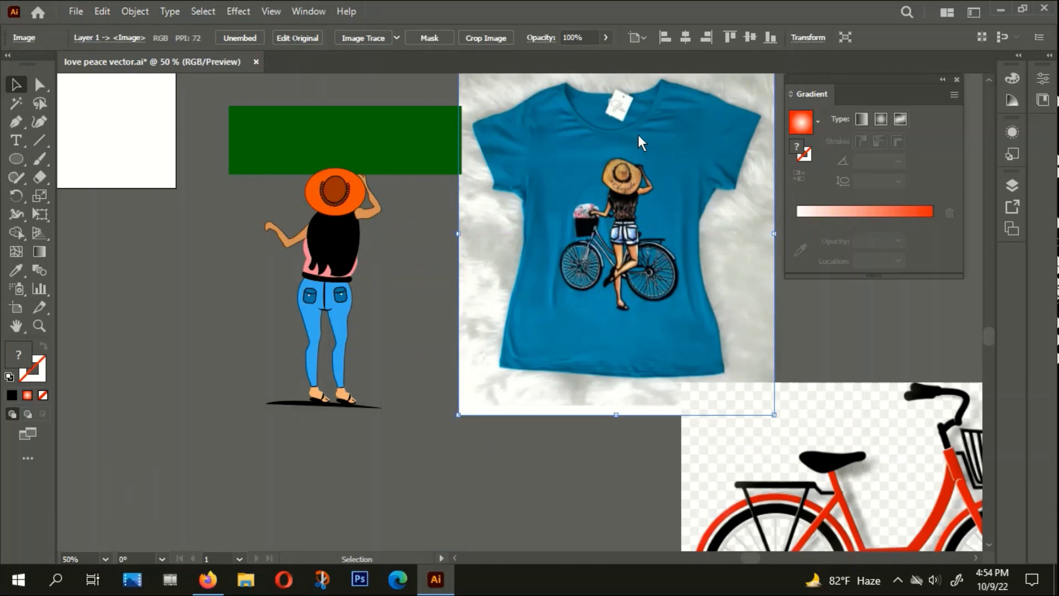
Compare the girl illustration with the reference photo, zooming in closely on the photo
{"action": "left_click", "coordinate": [317, 243]}
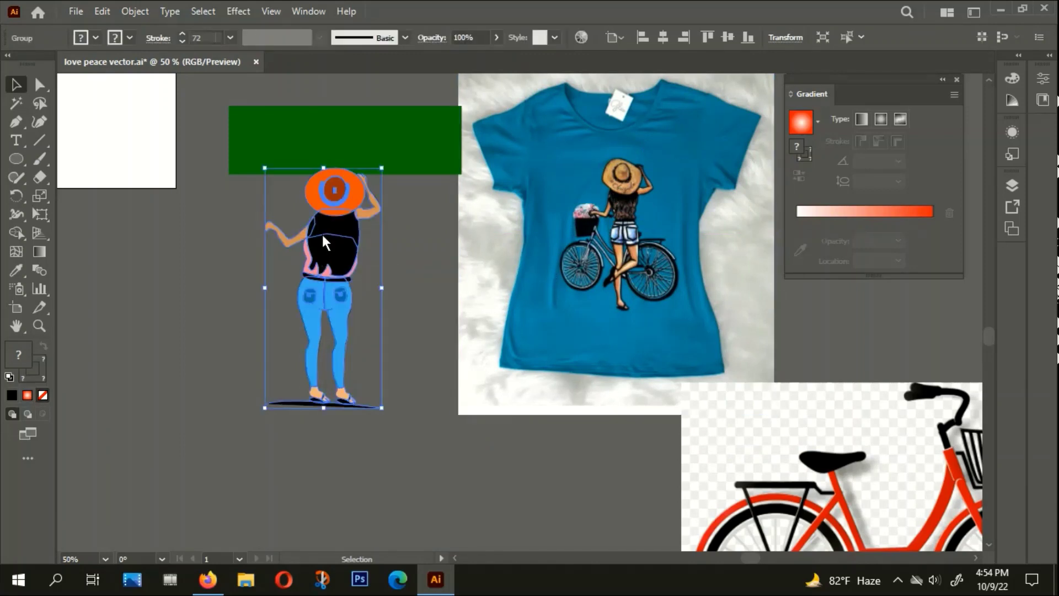
{"action": "left_click", "coordinate": [453, 399]}
{"action": "left_click_drag", "start_coordinate": [525, 402], "coordinate": [575, 426]}
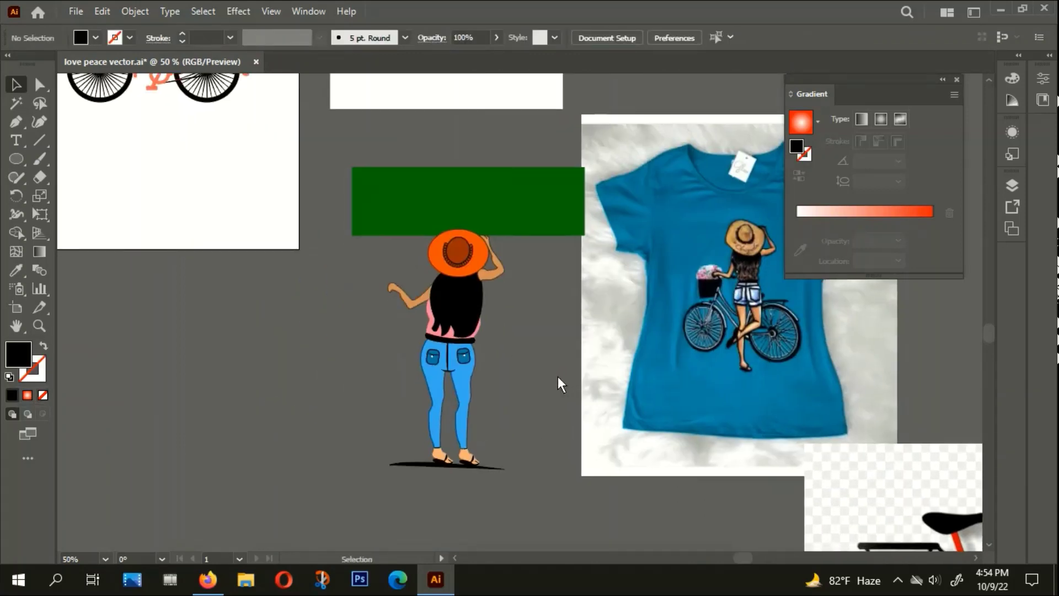
{"action": "mouse_move", "coordinate": [558, 376]}
{"action": "left_mouse_down"}
{"action": "mouse_move", "coordinate": [647, 342]}
{"action": "mouse_move", "coordinate": [487, 375]}
{"action": "mouse_move", "coordinate": [515, 336]}
{"action": "mouse_move", "coordinate": [613, 348]}
{"action": "left_mouse_up"}
{"action": "left_click", "coordinate": [551, 284]}
{"action": "left_click", "coordinate": [618, 335]}
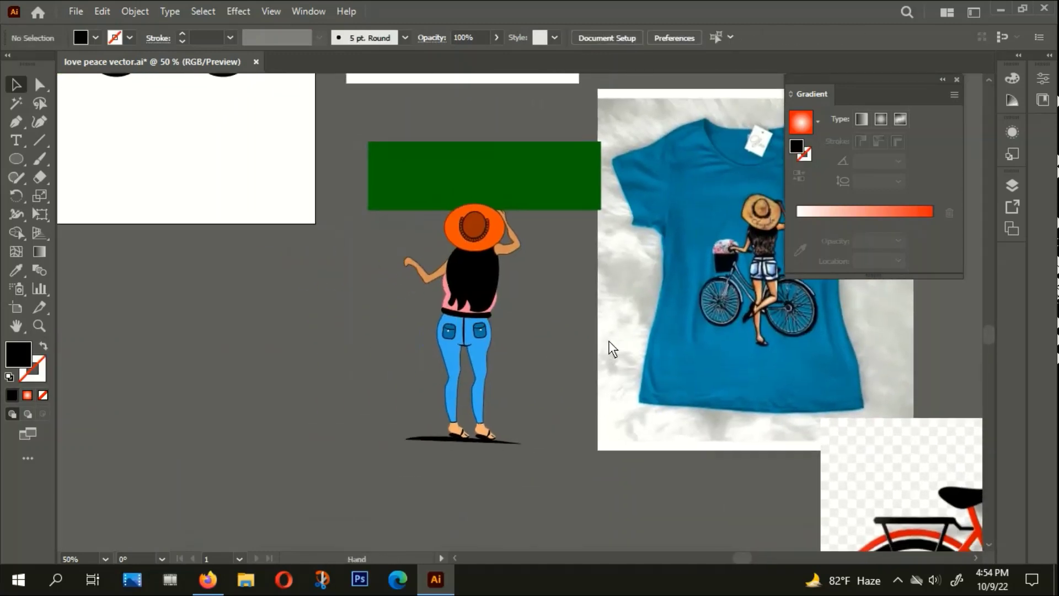
{"action": "left_click_drag", "start_coordinate": [681, 238], "coordinate": [571, 238]}
{"action": "key", "text": "ctrl+plus"}
{"action": "key", "text": "ctrl+plus"}
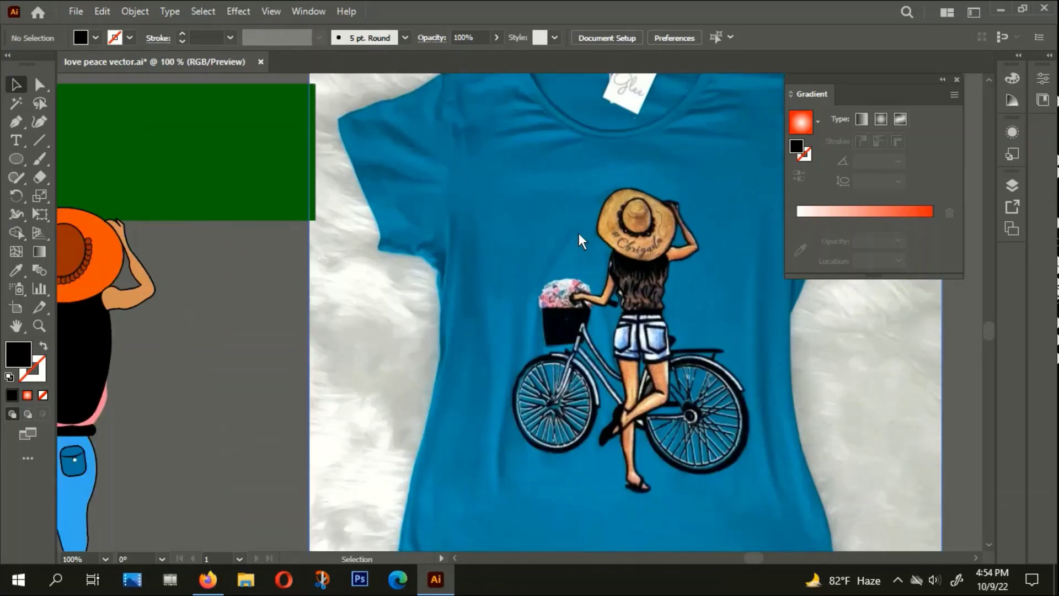
{"action": "scroll", "coordinate": [604, 332], "scroll_direction": "down", "scroll_amount": 2}
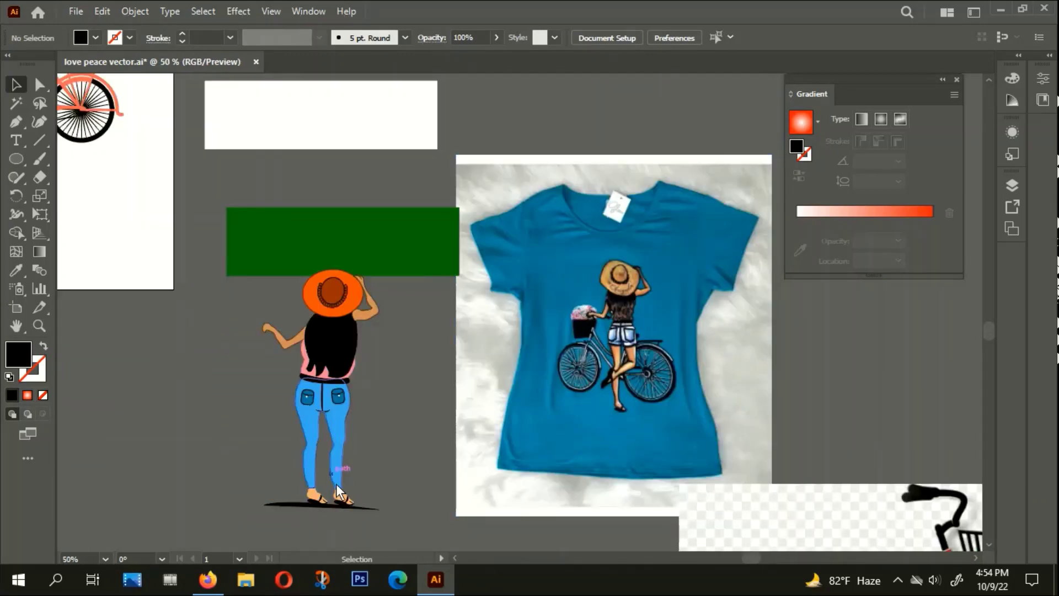
{"action": "mouse_move", "coordinate": [413, 415]}
{"action": "left_mouse_down"}
{"action": "mouse_move", "coordinate": [552, 396]}
{"action": "mouse_move", "coordinate": [375, 311]}
{"action": "left_mouse_up"}
{"action": "scroll", "coordinate": [451, 407], "scroll_direction": "down", "scroll_amount": 1}
Duplicate the girl group, ungroup the copy and delete its old shadow
{"action": "left_click", "coordinate": [524, 374]}
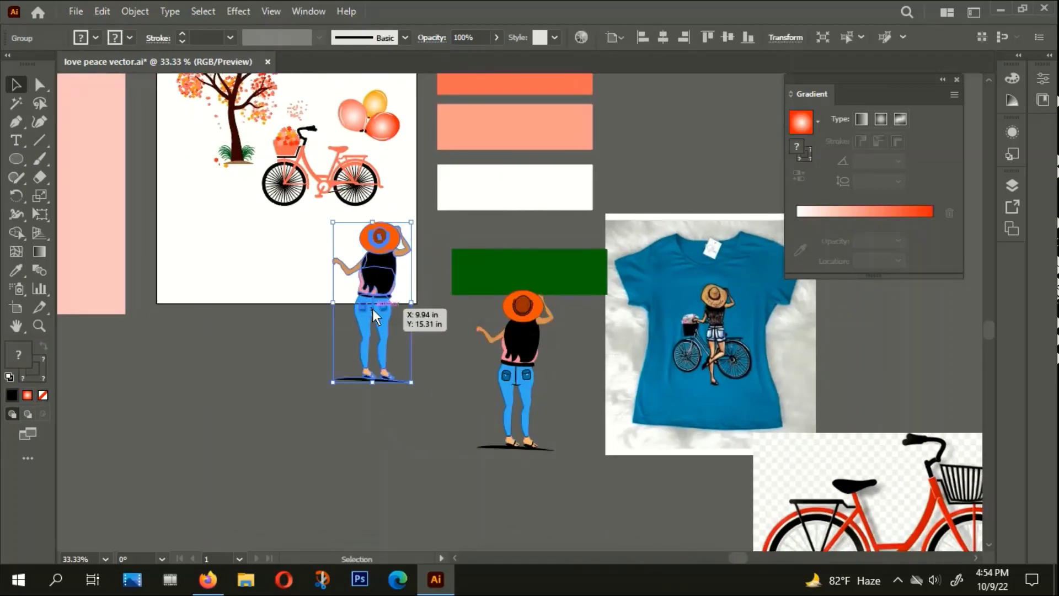
{"action": "right_click", "coordinate": [373, 310]}
{"action": "left_click", "coordinate": [432, 165]}
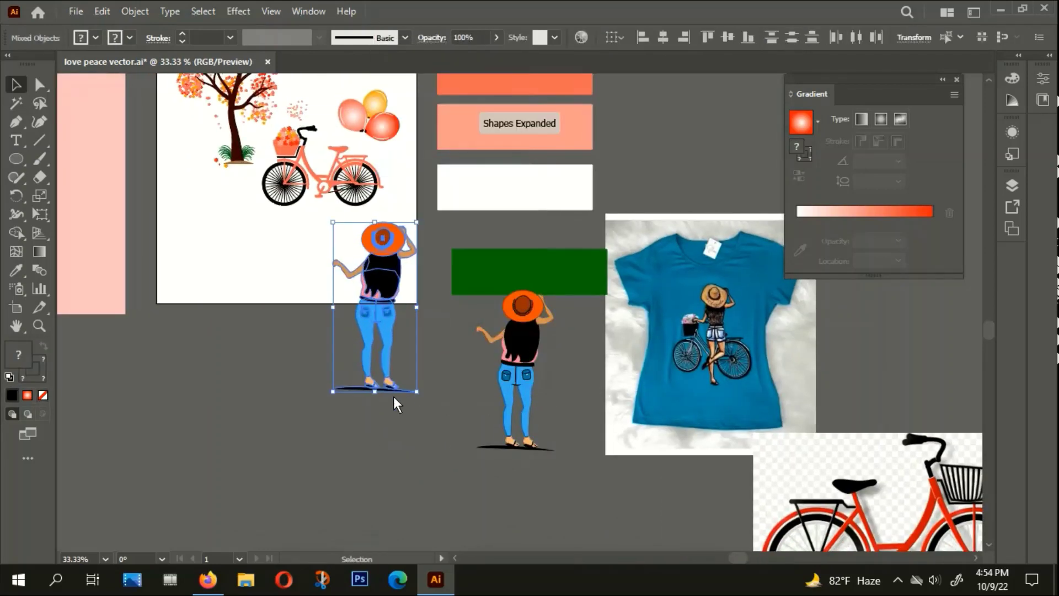
{"action": "left_click", "coordinate": [348, 419]}
{"action": "scroll", "coordinate": [365, 388], "scroll_direction": "up", "scroll_amount": 1}
{"action": "scroll", "coordinate": [351, 388], "scroll_direction": "up", "scroll_amount": 1}
{"action": "left_click", "coordinate": [351, 388]}
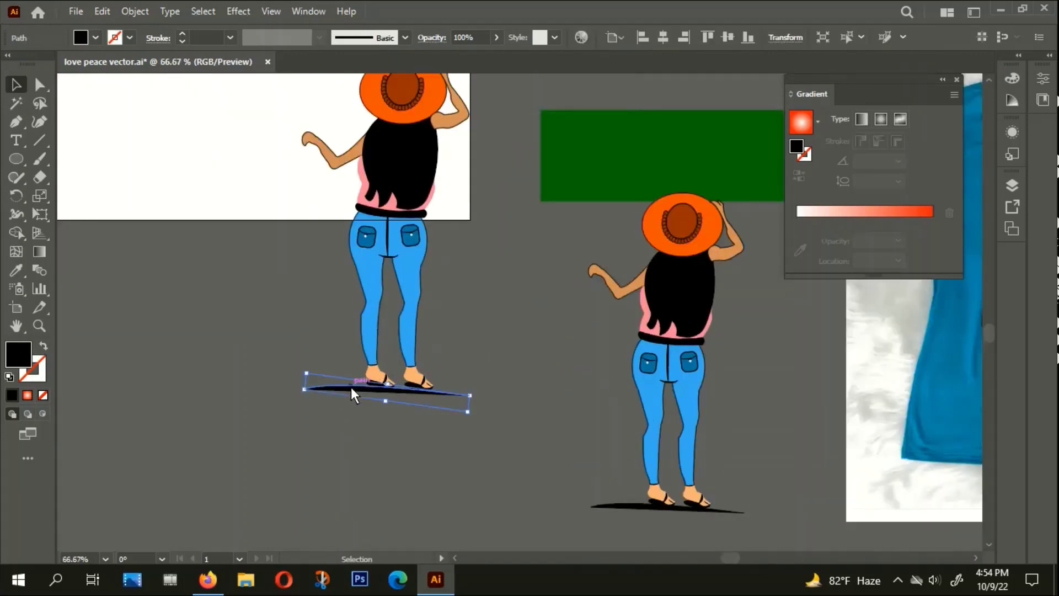
{"action": "key", "text": "Delete"}
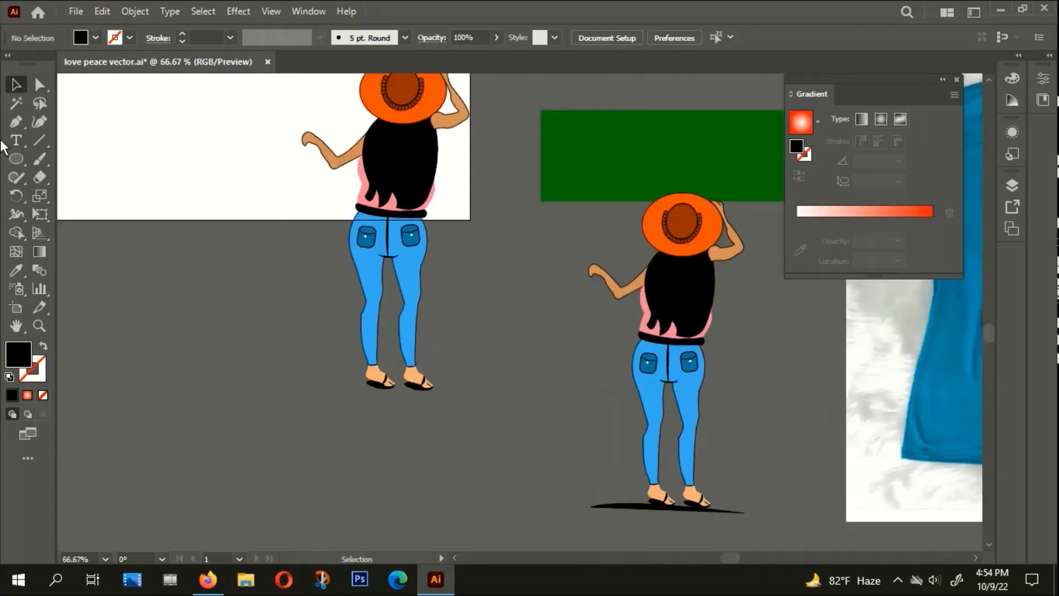
Draw a new curved ground shadow under the copied girl with the Pen tool
{"action": "key", "text": "p"}
{"action": "left_click", "coordinate": [316, 402]}
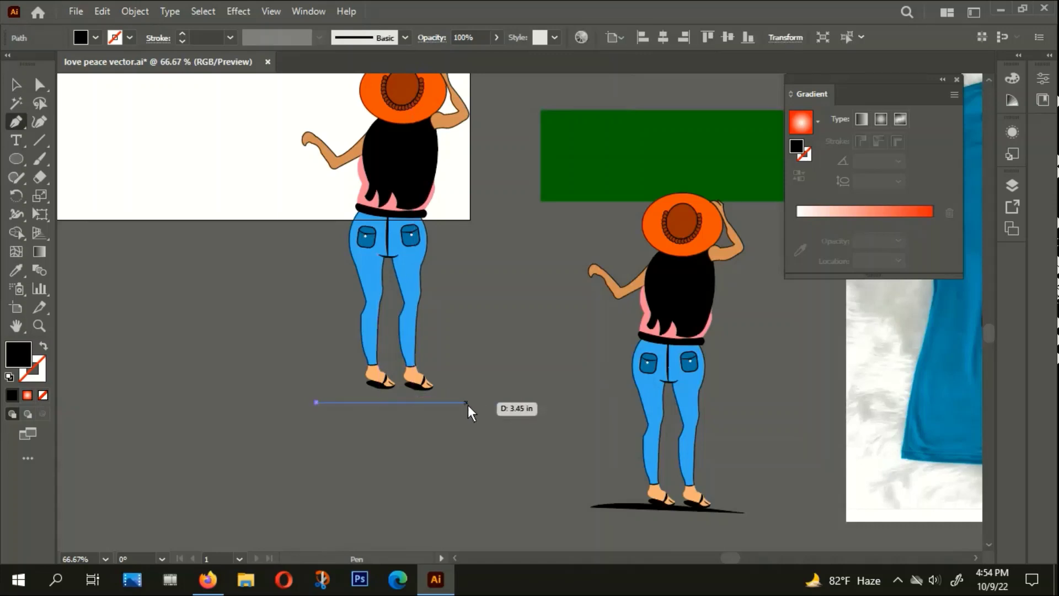
{"action": "left_click_drag", "start_coordinate": [483, 407], "coordinate": [638, 426]}
{"action": "key", "text": "ctrl+z"}
{"action": "left_click", "coordinate": [488, 397]}
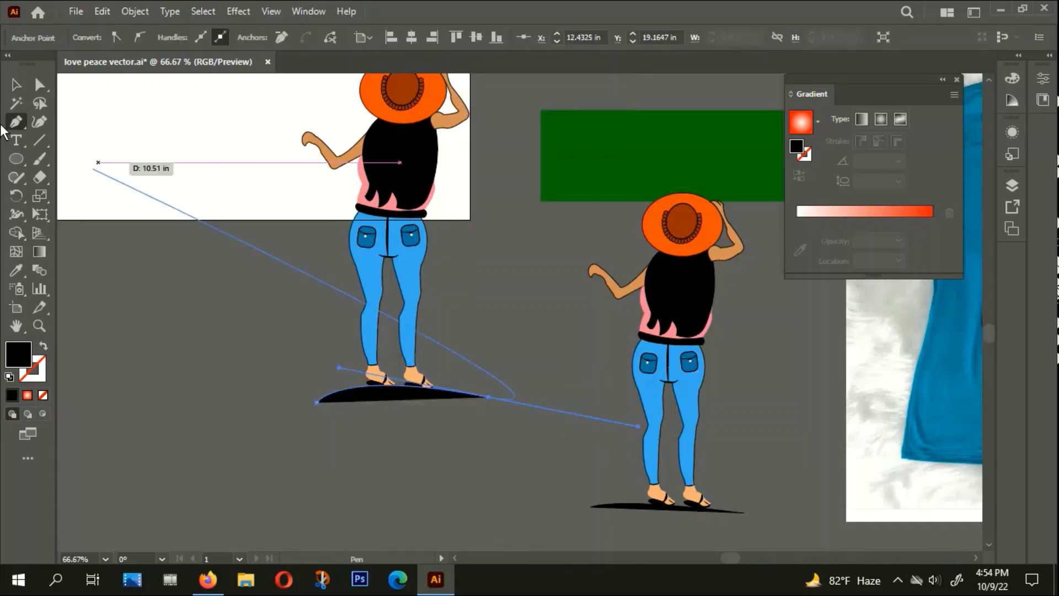
{"action": "key", "text": "v"}
{"action": "left_click", "coordinate": [178, 321]}
{"action": "key", "text": "ctrl+minus"}
{"action": "key", "text": "ctrl+minus"}
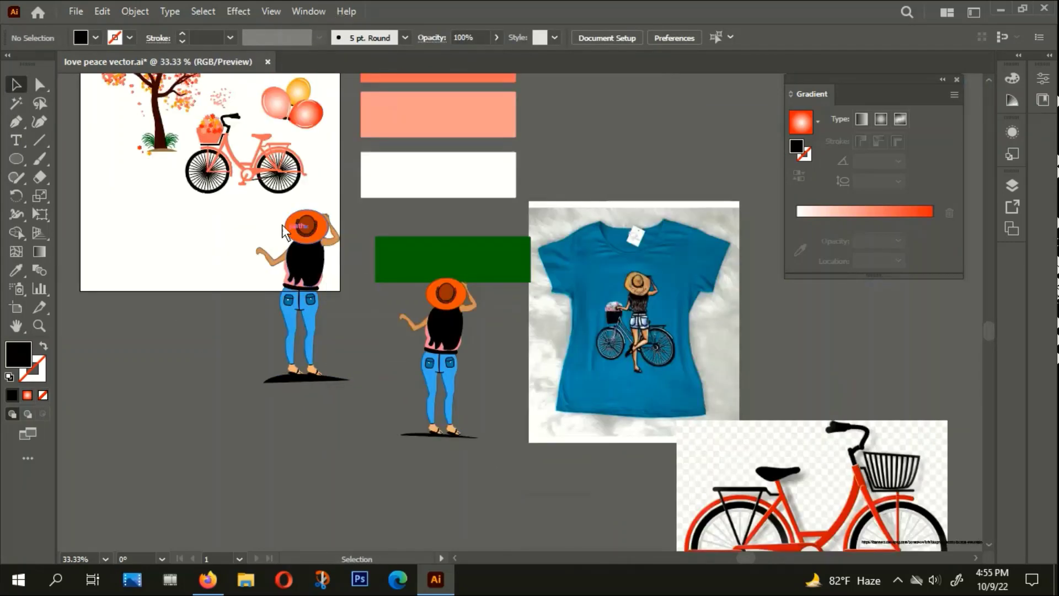
Group the copied girl's parts and place her in front of the bicycle
{"action": "left_click_drag", "start_coordinate": [340, 429], "coordinate": [340, 429]}
{"action": "right_click", "coordinate": [327, 322]}
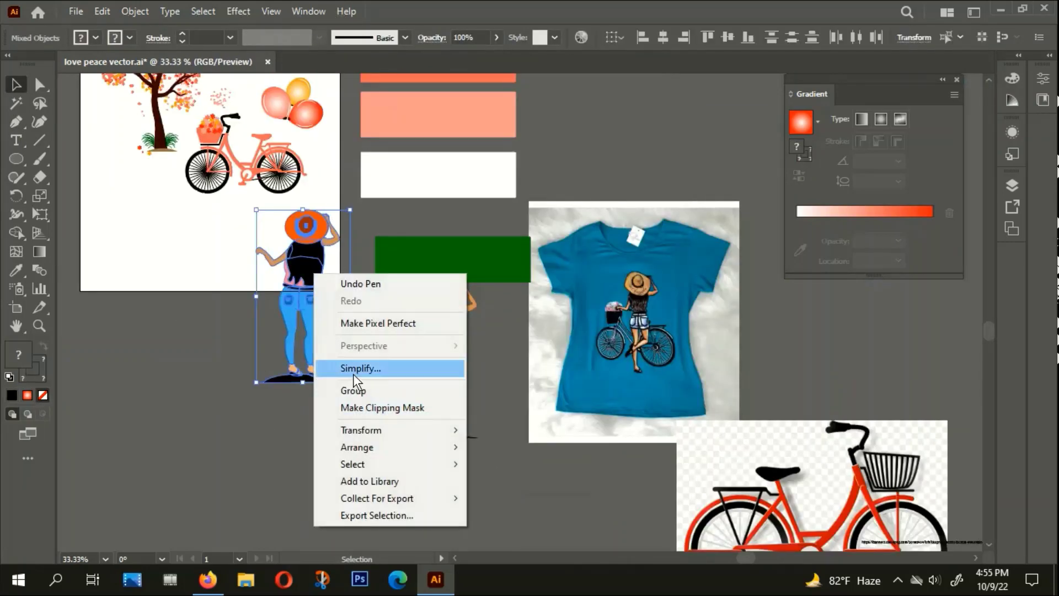
{"action": "left_click", "coordinate": [356, 390]}
{"action": "mouse_move", "coordinate": [290, 257]}
{"action": "left_mouse_down"}
{"action": "mouse_move", "coordinate": [298, 221]}
{"action": "mouse_move", "coordinate": [239, 124]}
{"action": "left_mouse_up"}
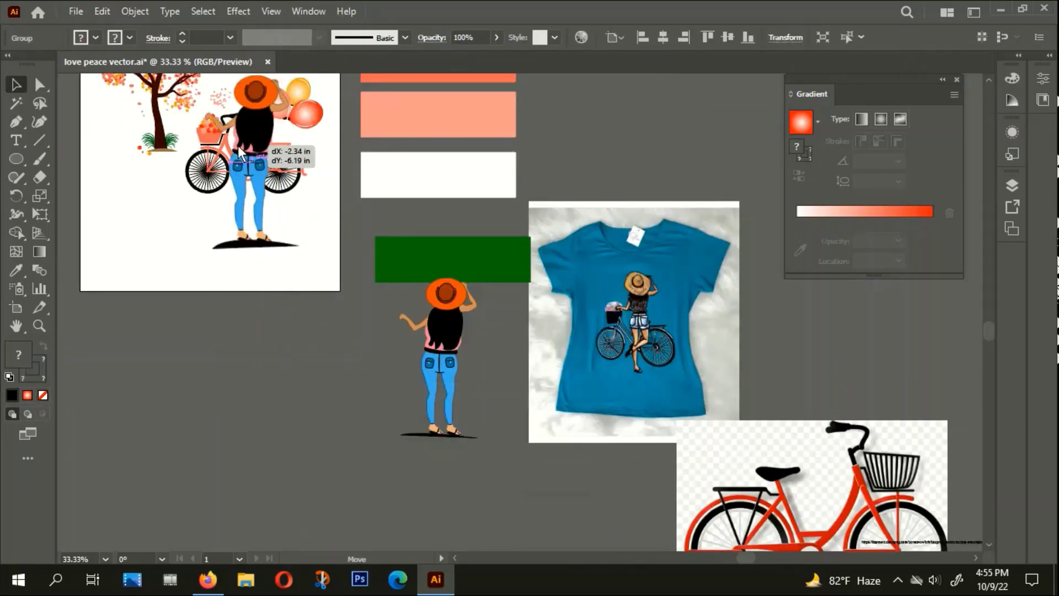
{"action": "left_click", "coordinate": [301, 233]}
Move the small scattered pink dots up and to the right
{"action": "left_click_drag", "start_coordinate": [302, 240], "coordinate": [437, 293]}
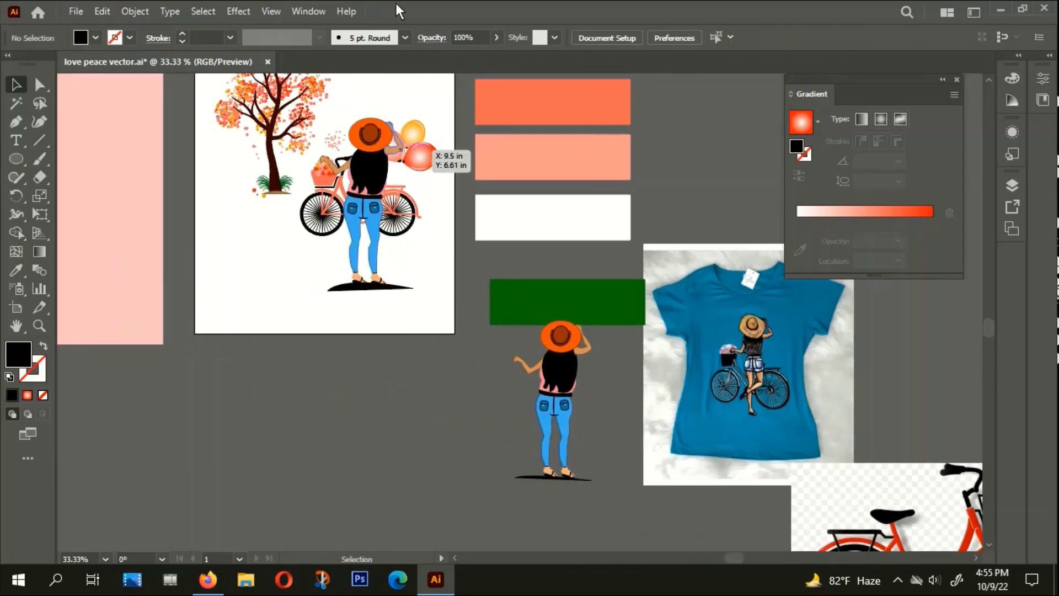
{"action": "scroll", "coordinate": [432, 145], "scroll_direction": "up", "scroll_amount": 2}
{"action": "scroll", "coordinate": [571, 236], "scroll_direction": "left", "scroll_amount": 3}
{"action": "scroll", "coordinate": [570, 308], "scroll_direction": "up", "scroll_amount": 3}
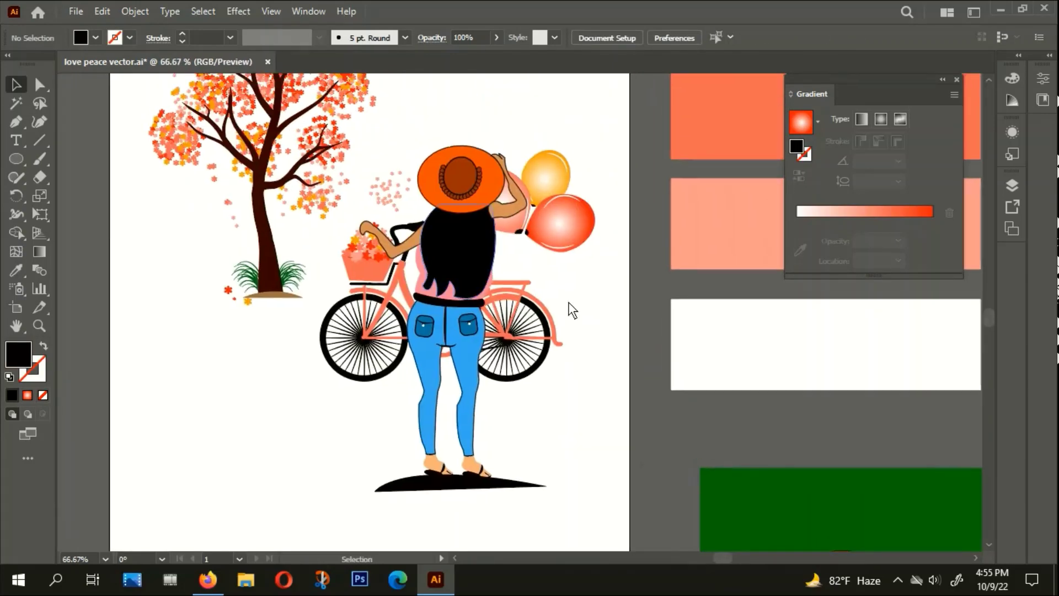
{"action": "left_click", "coordinate": [456, 269]}
{"action": "left_click", "coordinate": [401, 157]}
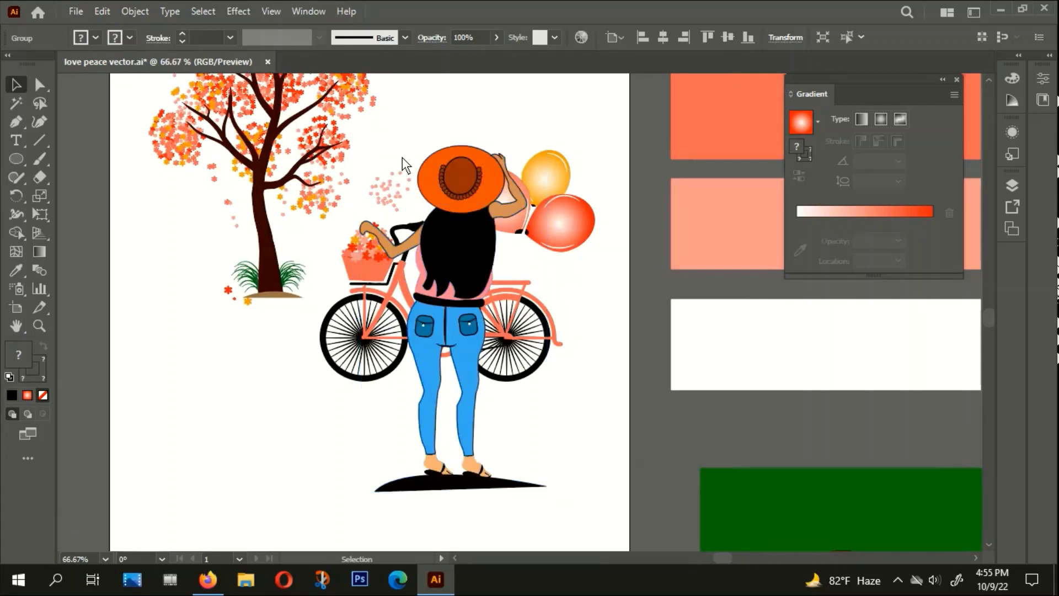
{"action": "left_click_drag", "start_coordinate": [374, 161], "coordinate": [408, 205]}
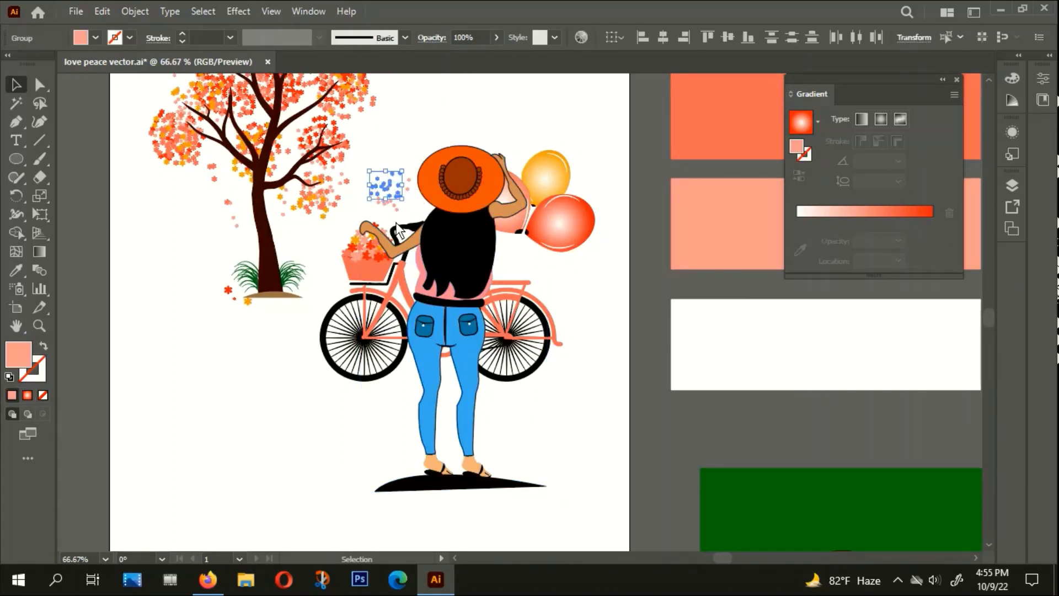
{"action": "left_click", "coordinate": [398, 160]}
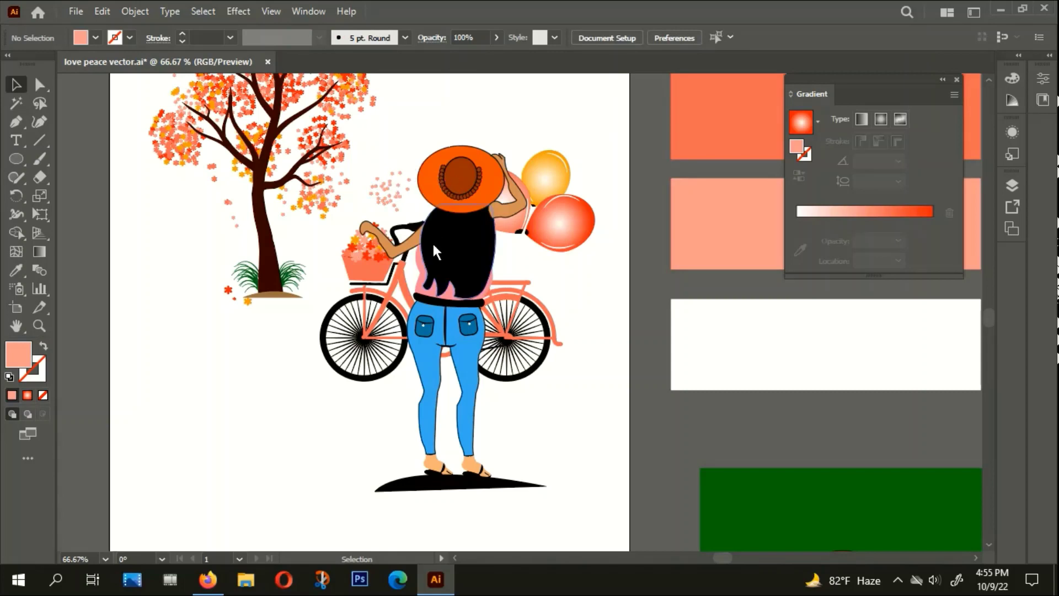
{"action": "left_click_drag", "start_coordinate": [407, 175], "coordinate": [550, 89]}
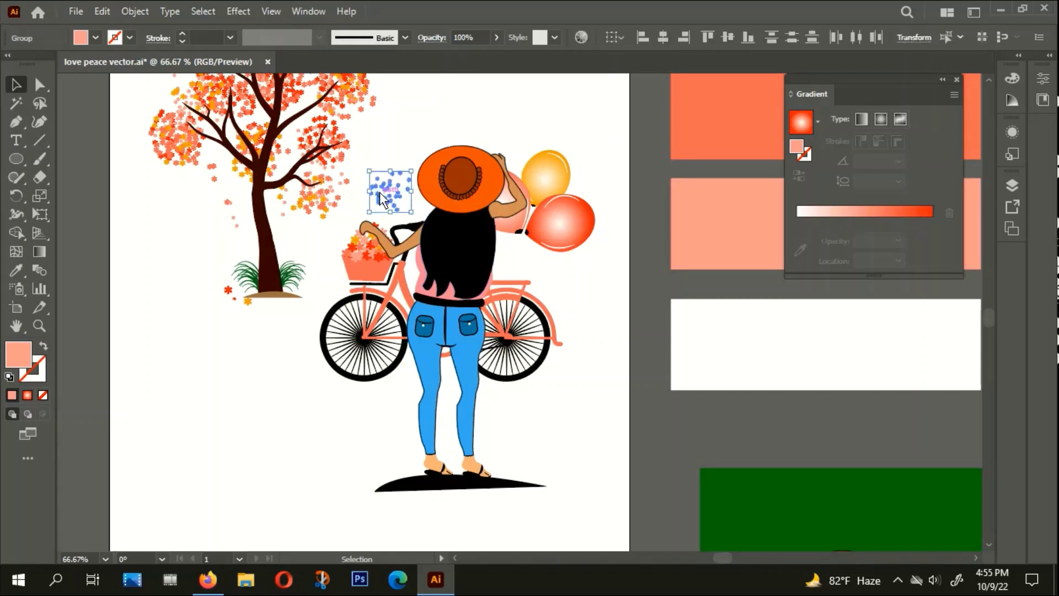
{"action": "left_click_drag", "start_coordinate": [495, 127], "coordinate": [475, 84]}
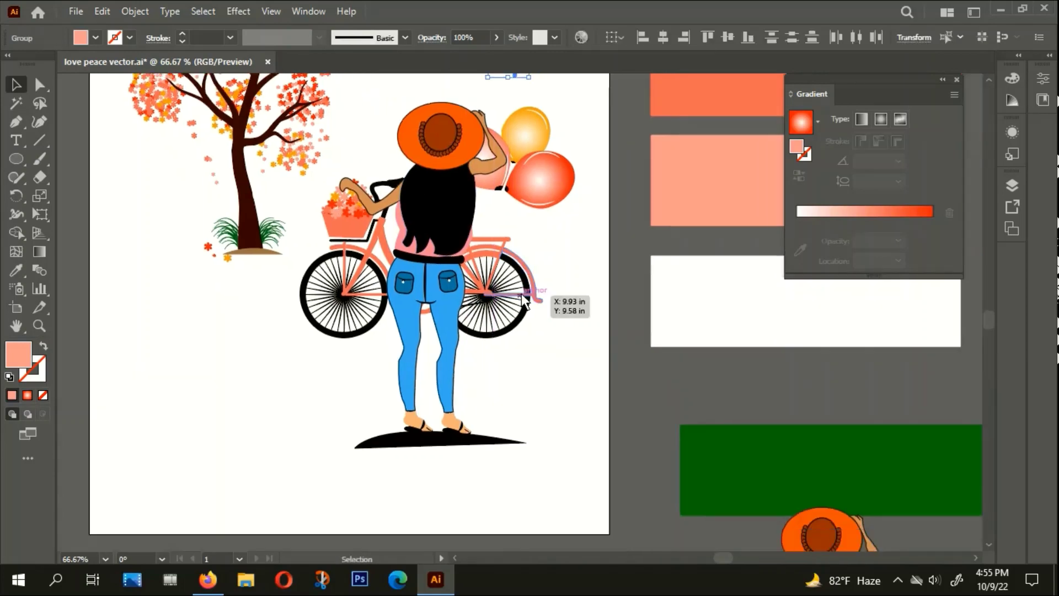
Resize the girl group and fit her onto the bicycle, adjusting one piece
{"action": "left_click_drag", "start_coordinate": [521, 294], "coordinate": [371, 213]}
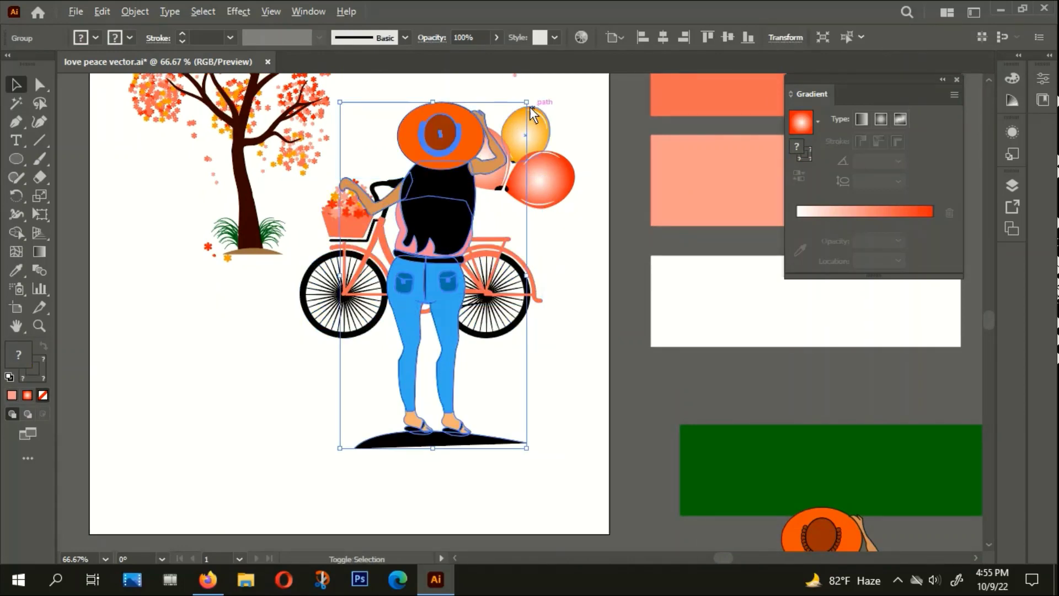
{"action": "left_click_drag", "start_coordinate": [527, 103], "coordinate": [492, 165]}
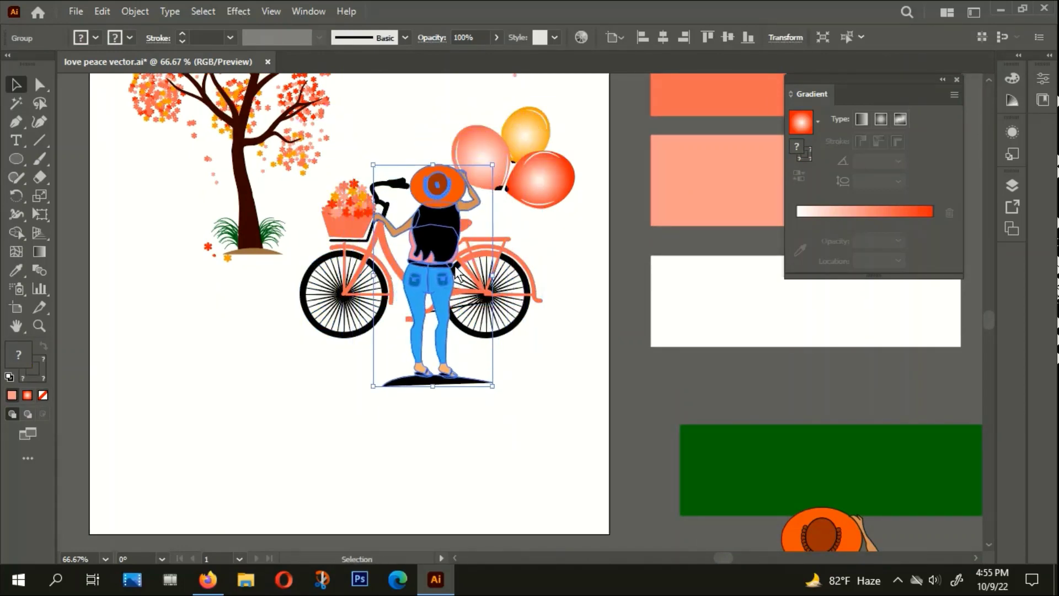
{"action": "left_click_drag", "start_coordinate": [456, 274], "coordinate": [450, 242]}
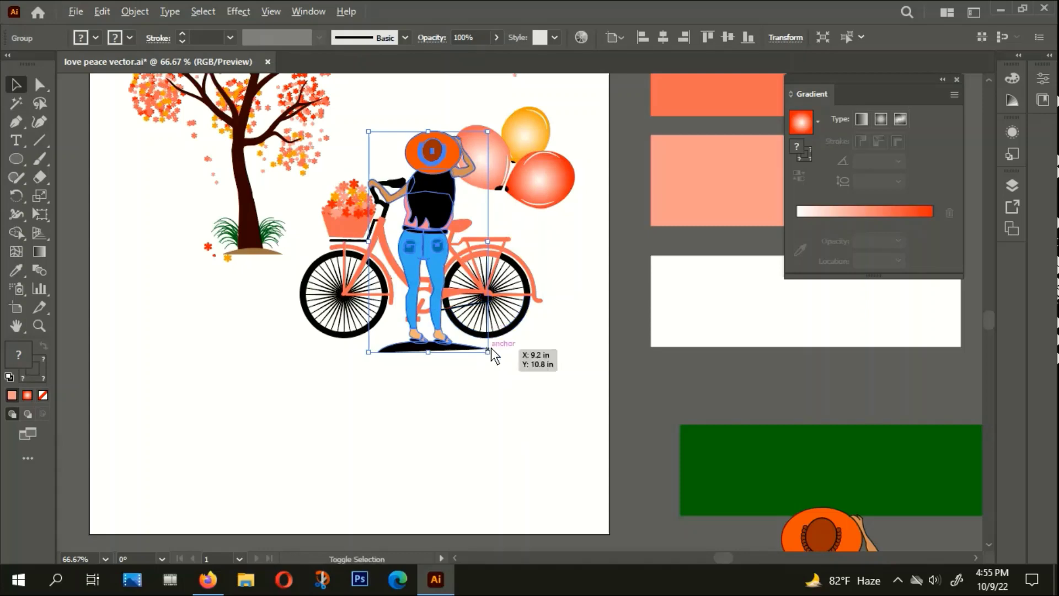
{"action": "left_click_drag", "start_coordinate": [489, 352], "coordinate": [501, 377]}
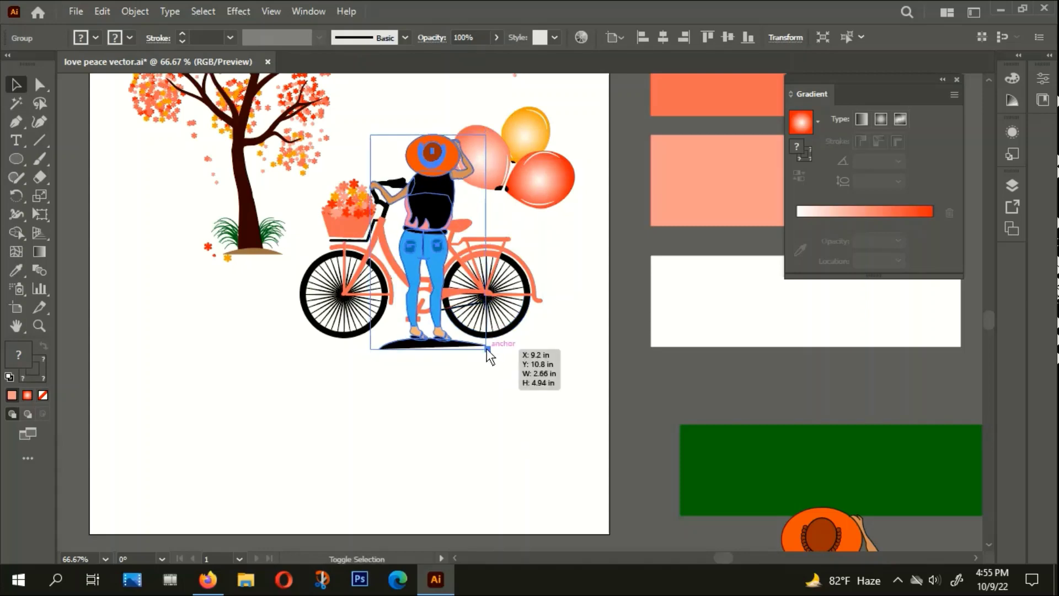
{"action": "left_click", "coordinate": [512, 396]}
{"action": "key", "text": "ctrl+1"}
{"action": "left_click_drag", "start_coordinate": [427, 255], "coordinate": [457, 233]}
{"action": "left_click", "coordinate": [611, 319]}
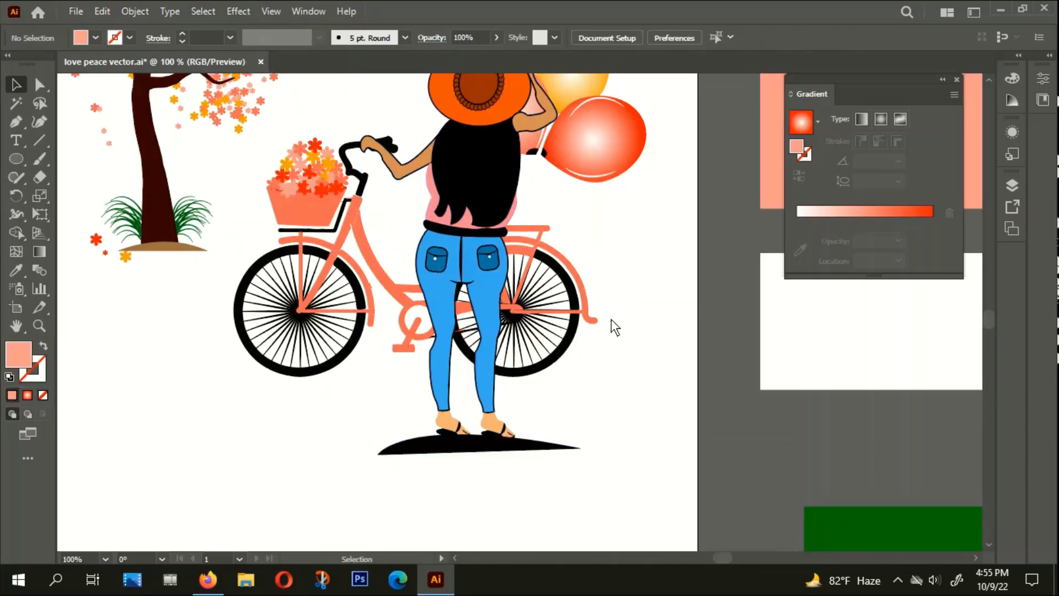
Scale up the bicycle group and set it slightly lower
{"action": "left_click_drag", "start_coordinate": [592, 378], "coordinate": [617, 390]}
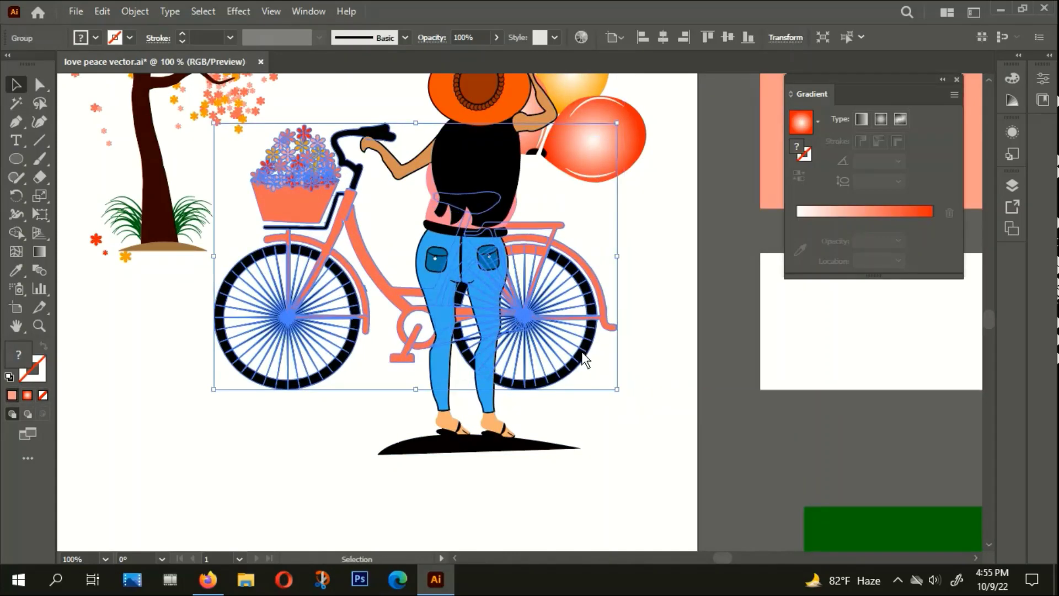
{"action": "left_click_drag", "start_coordinate": [569, 316], "coordinate": [574, 333]}
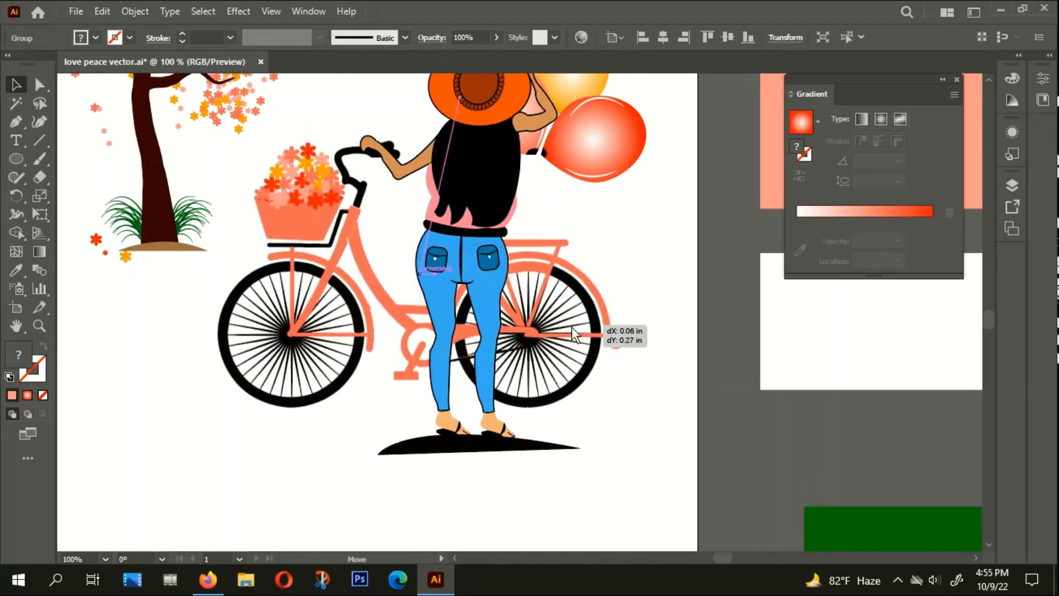
{"action": "left_click_drag", "start_coordinate": [572, 327], "coordinate": [565, 325]}
{"action": "key", "text": "ctrl+minus"}
{"action": "key", "text": "ctrl+minus"}
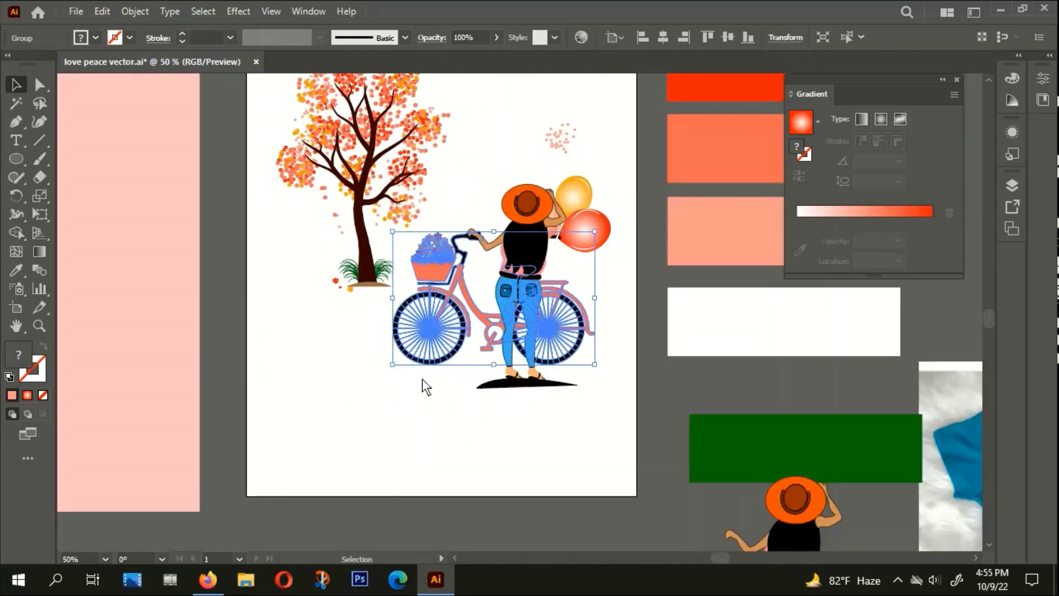
{"action": "left_click_drag", "start_coordinate": [422, 379], "coordinate": [612, 380]}
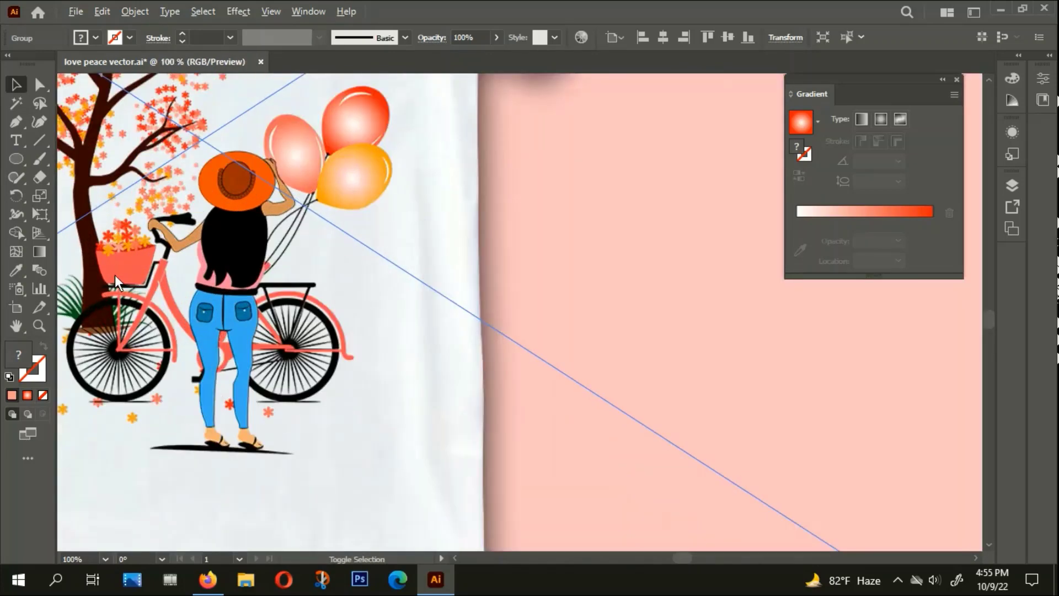
Enlarge the bicycle group from its top-right corner and shift it slightly right
{"action": "scroll", "coordinate": [248, 331], "scroll_direction": "right", "scroll_amount": 5}
{"action": "scroll", "coordinate": [320, 296], "scroll_direction": "down", "scroll_amount": 1}
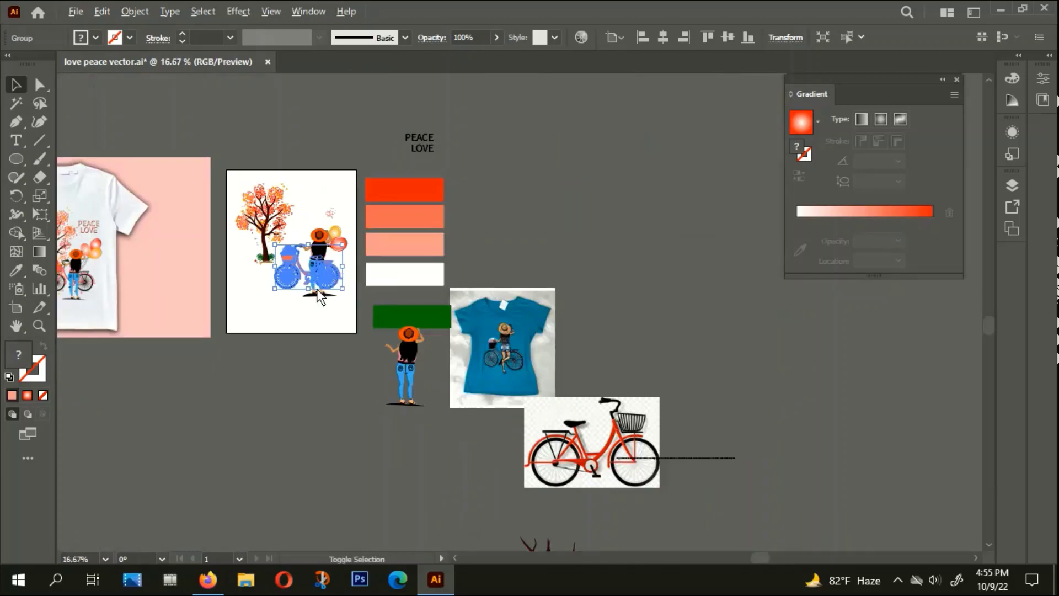
{"action": "scroll", "coordinate": [338, 294], "scroll_direction": "up", "scroll_amount": 1}
{"action": "scroll", "coordinate": [355, 272], "scroll_direction": "up", "scroll_amount": 2}
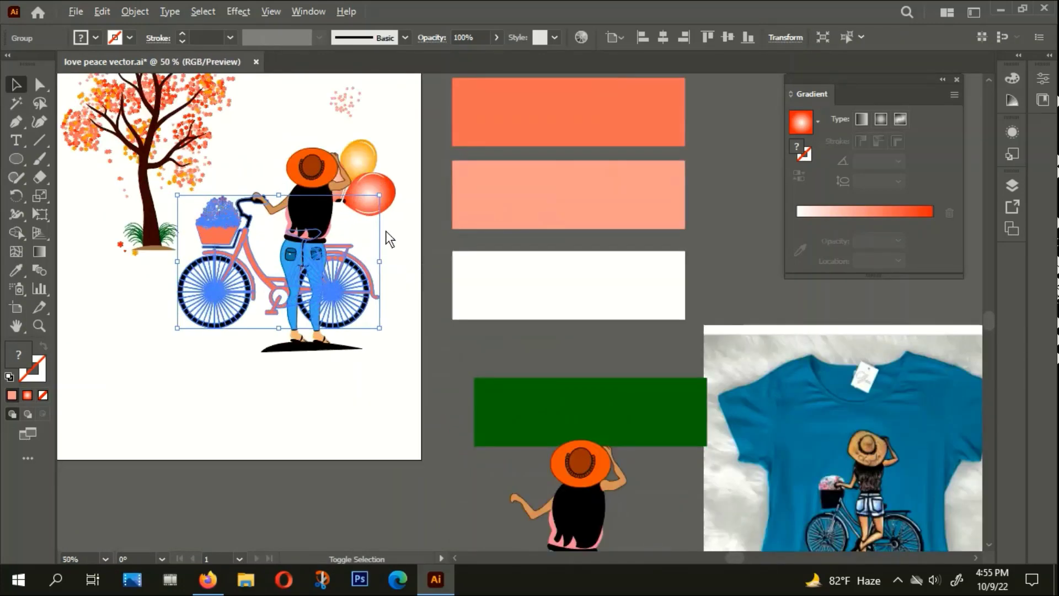
{"action": "left_click", "coordinate": [361, 269]}
{"action": "left_click_drag", "start_coordinate": [380, 195], "coordinate": [389, 182]}
{"action": "left_click", "coordinate": [405, 335]}
{"action": "scroll", "coordinate": [405, 336], "scroll_direction": "up", "scroll_amount": 1}
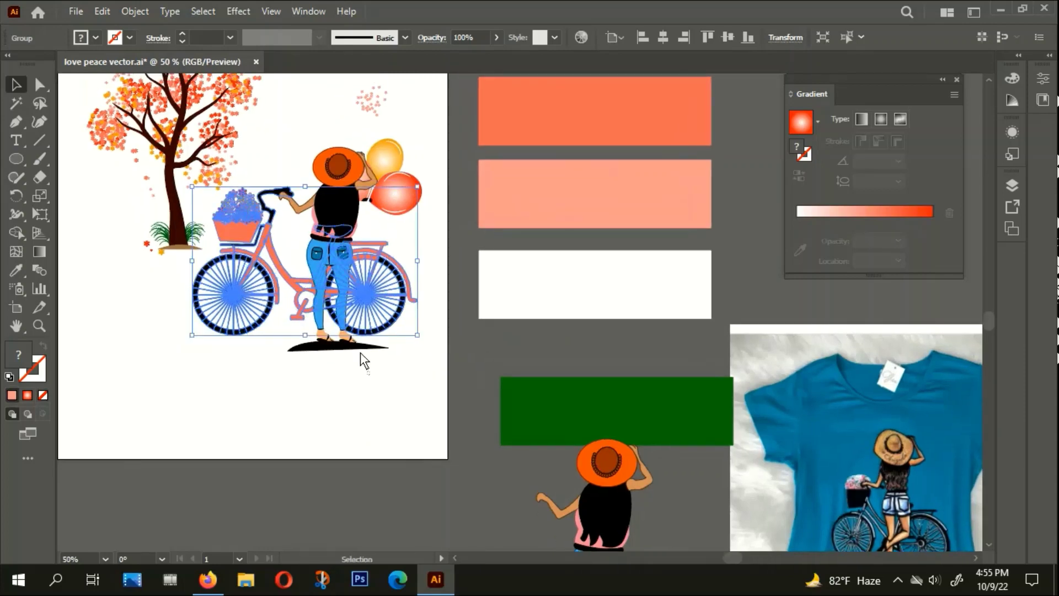
{"action": "scroll", "coordinate": [360, 352], "scroll_direction": "up", "scroll_amount": 1}
{"action": "left_click_drag", "start_coordinate": [236, 237], "coordinate": [255, 267]}
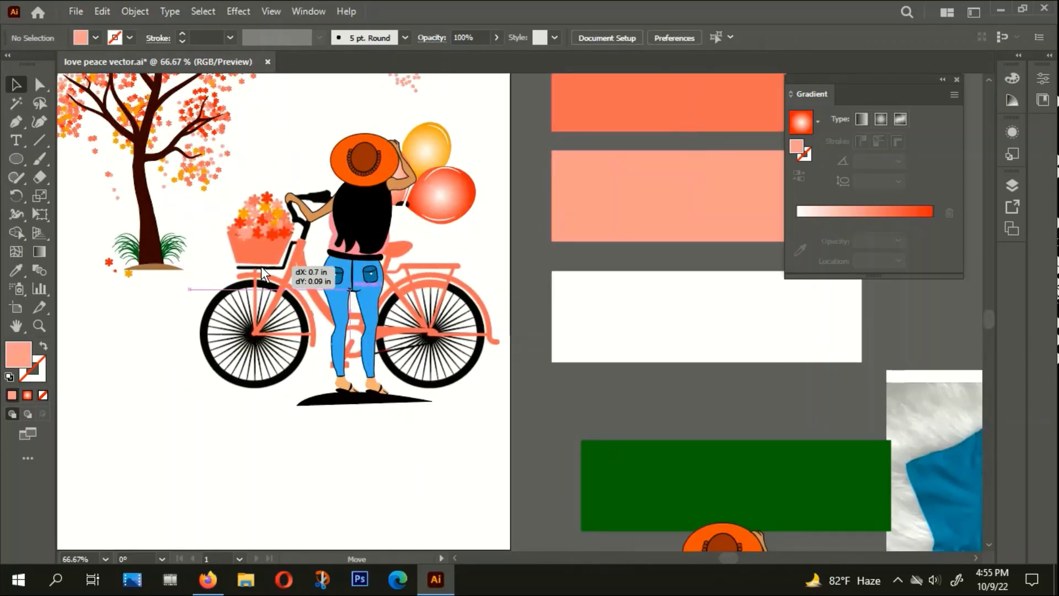
{"action": "left_click_drag", "start_coordinate": [255, 266], "coordinate": [261, 267]}
{"action": "left_click", "coordinate": [293, 111]}
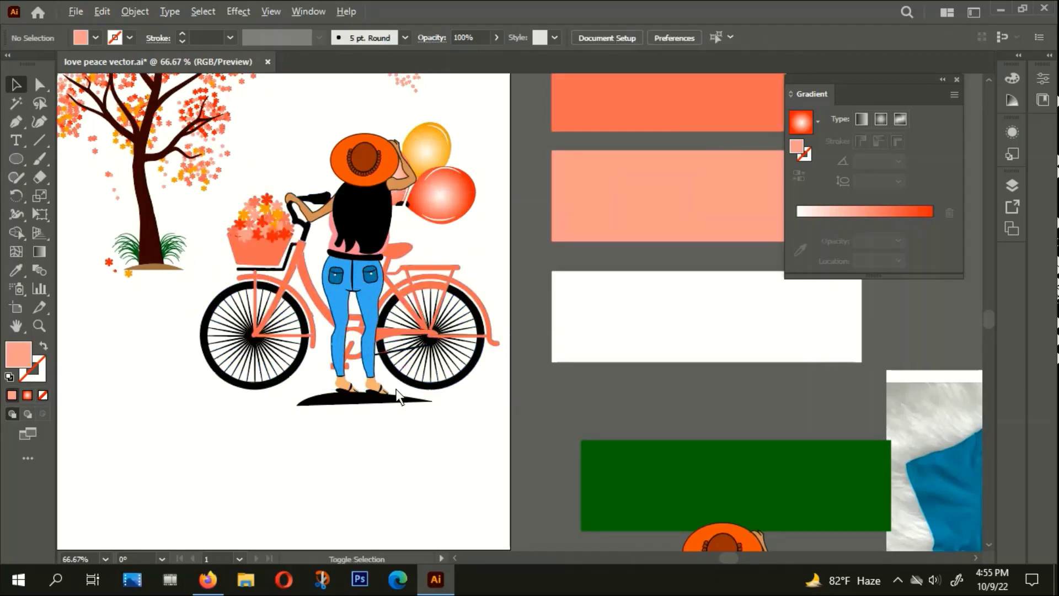
Nudge the girl group slightly down and right against the bicycle
{"action": "scroll", "coordinate": [435, 371], "scroll_direction": "down", "scroll_amount": 2}
{"action": "mouse_move", "coordinate": [440, 379]}
{"action": "left_mouse_down"}
{"action": "mouse_move", "coordinate": [646, 361]}
{"action": "mouse_move", "coordinate": [602, 348]}
{"action": "left_mouse_up"}
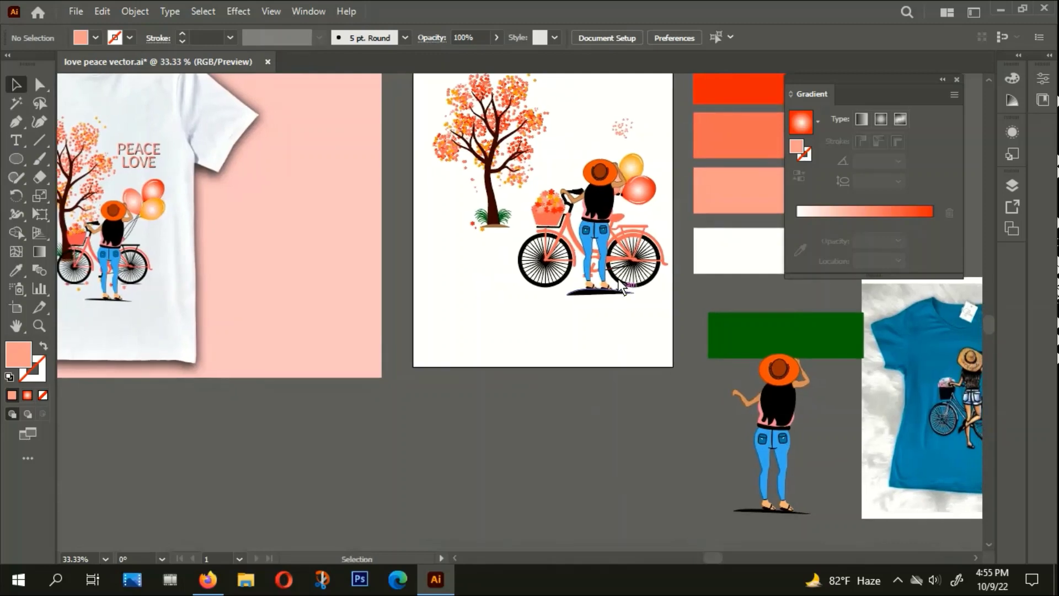
{"action": "scroll", "coordinate": [618, 279], "scroll_direction": "up", "scroll_amount": 2}
{"action": "left_click", "coordinate": [589, 187]}
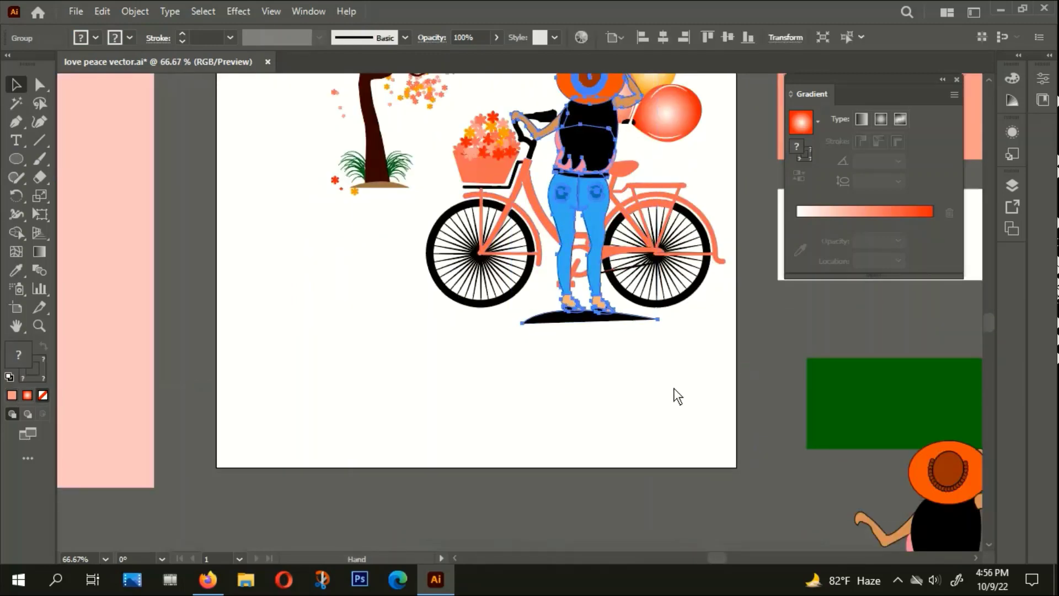
{"action": "left_click_drag", "start_coordinate": [674, 388], "coordinate": [548, 397]}
{"action": "left_click_drag", "start_coordinate": [478, 317], "coordinate": [477, 321]}
{"action": "left_click", "coordinate": [499, 425]}
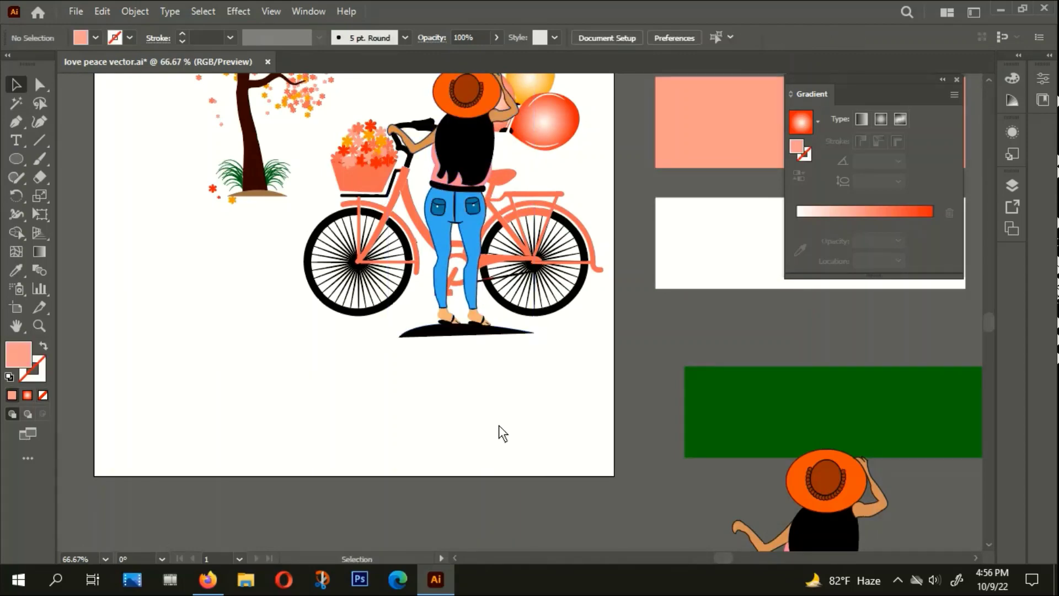
{"action": "scroll", "coordinate": [497, 426], "scroll_direction": "down", "scroll_amount": 2}
{"action": "scroll", "coordinate": [479, 419], "scroll_direction": "right", "scroll_amount": 2}
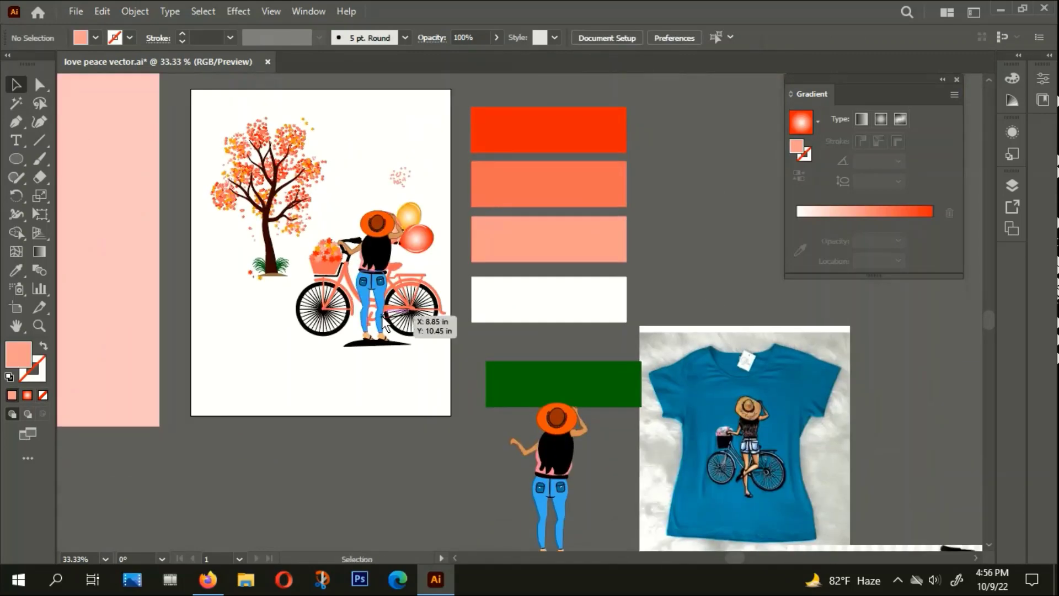
{"action": "scroll", "coordinate": [386, 298], "scroll_direction": "up", "scroll_amount": 2}
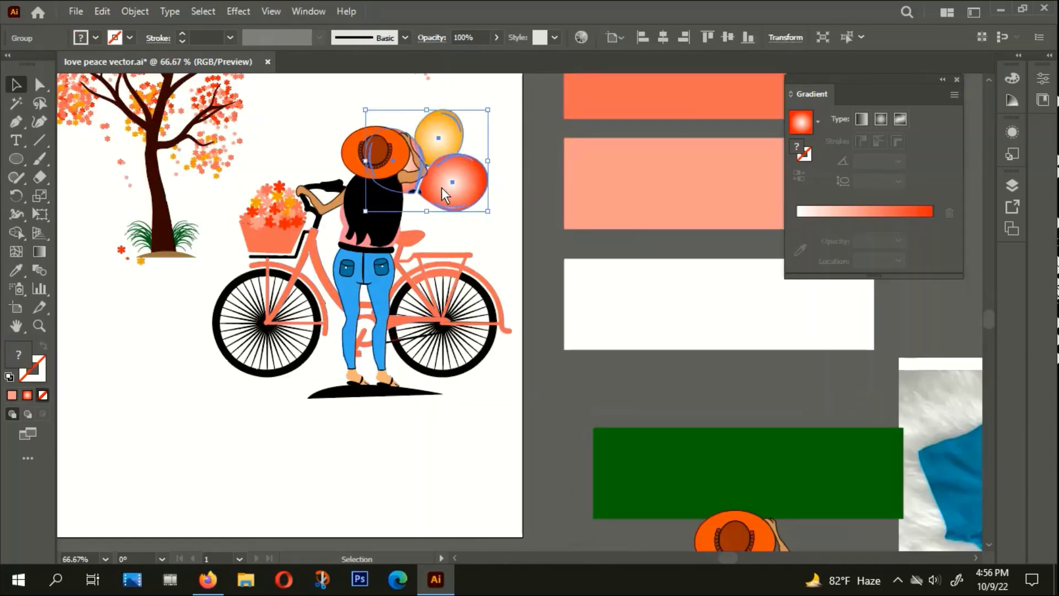
Move the balloon group right, scale it down and rotate it
{"action": "left_click_drag", "start_coordinate": [469, 176], "coordinate": [535, 185]}
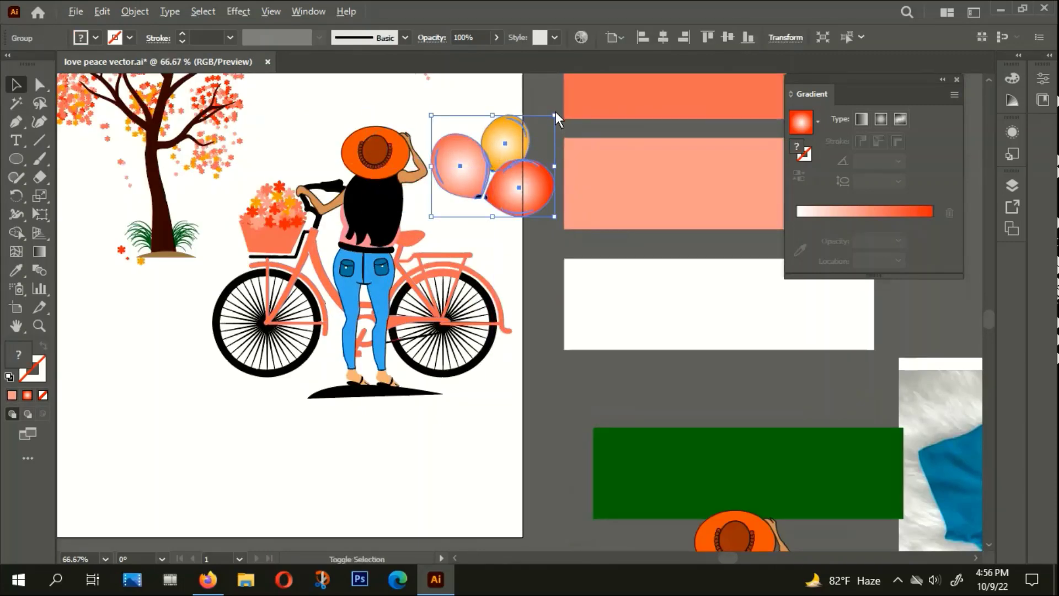
{"action": "left_click_drag", "start_coordinate": [555, 115], "coordinate": [538, 129]}
{"action": "left_click_drag", "start_coordinate": [508, 176], "coordinate": [501, 174]}
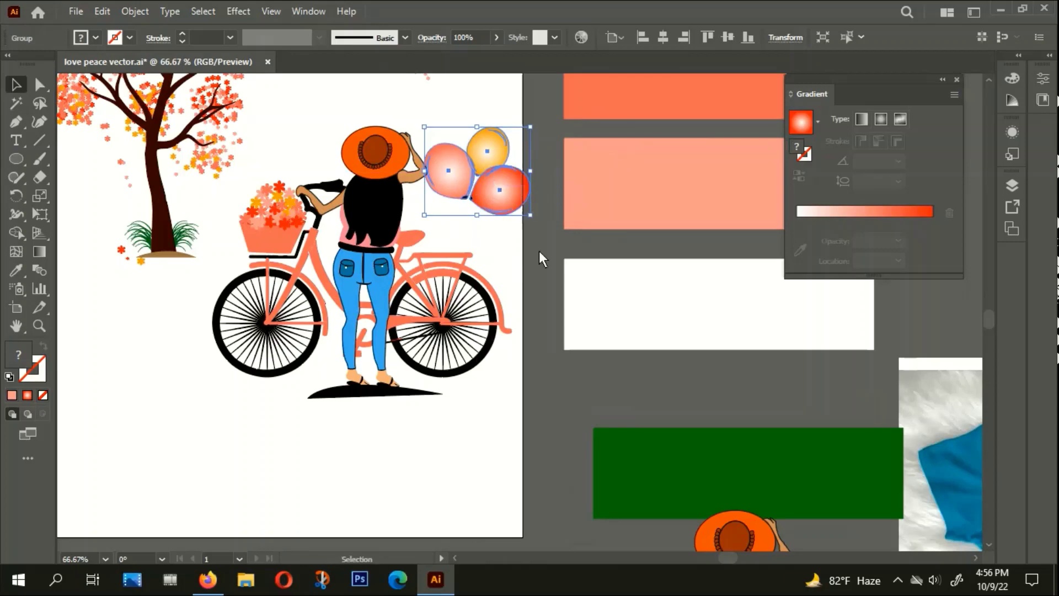
{"action": "left_click_drag", "start_coordinate": [537, 223], "coordinate": [560, 165]}
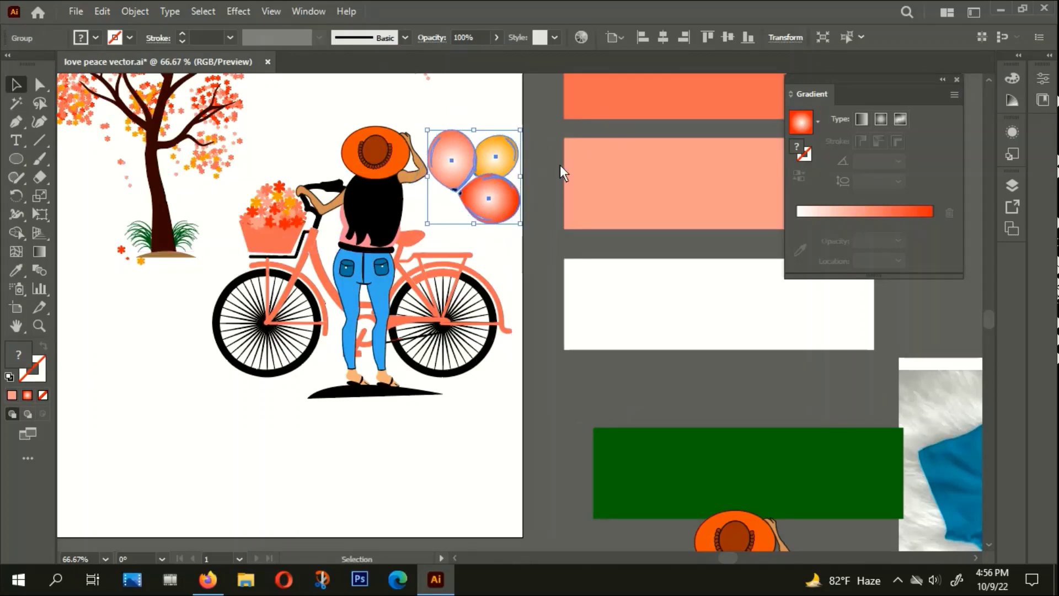
{"action": "left_click_drag", "start_coordinate": [519, 135], "coordinate": [507, 144]}
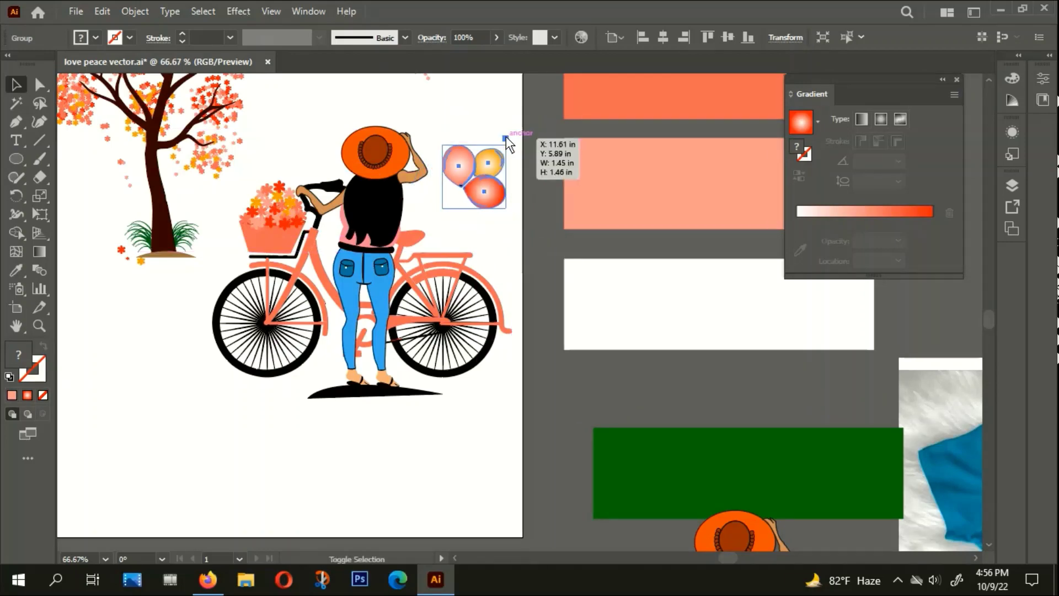
{"action": "key", "text": "ctrl+1"}
Ungroup the balloons, rotate the red one, lower the pink one, then regroup all three
{"action": "right_click", "coordinate": [488, 171]}
{"action": "left_click", "coordinate": [530, 299]}
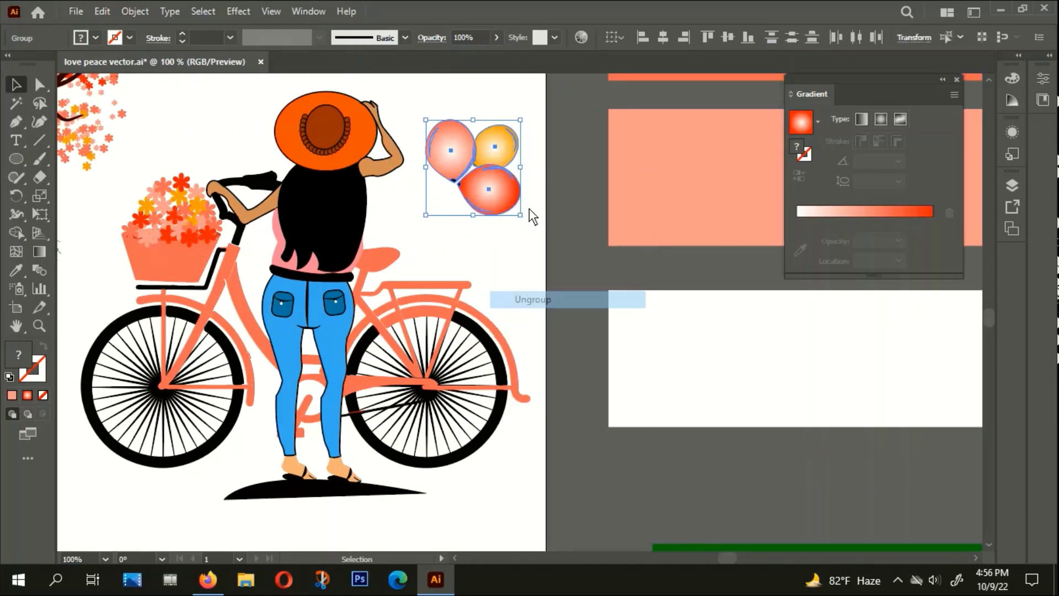
{"action": "left_click", "coordinate": [517, 209]}
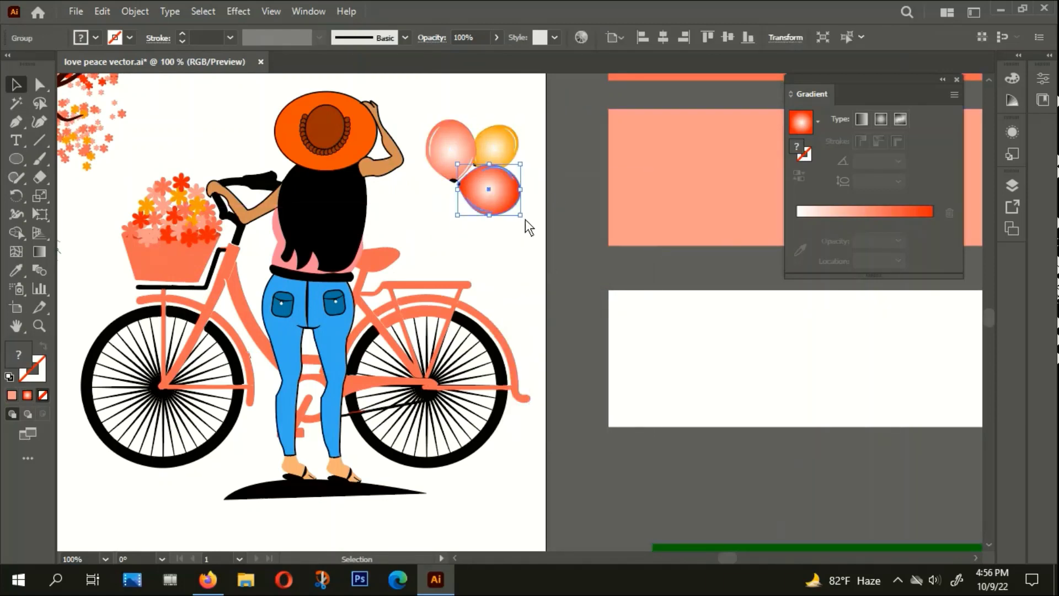
{"action": "left_click_drag", "start_coordinate": [524, 223], "coordinate": [514, 191]}
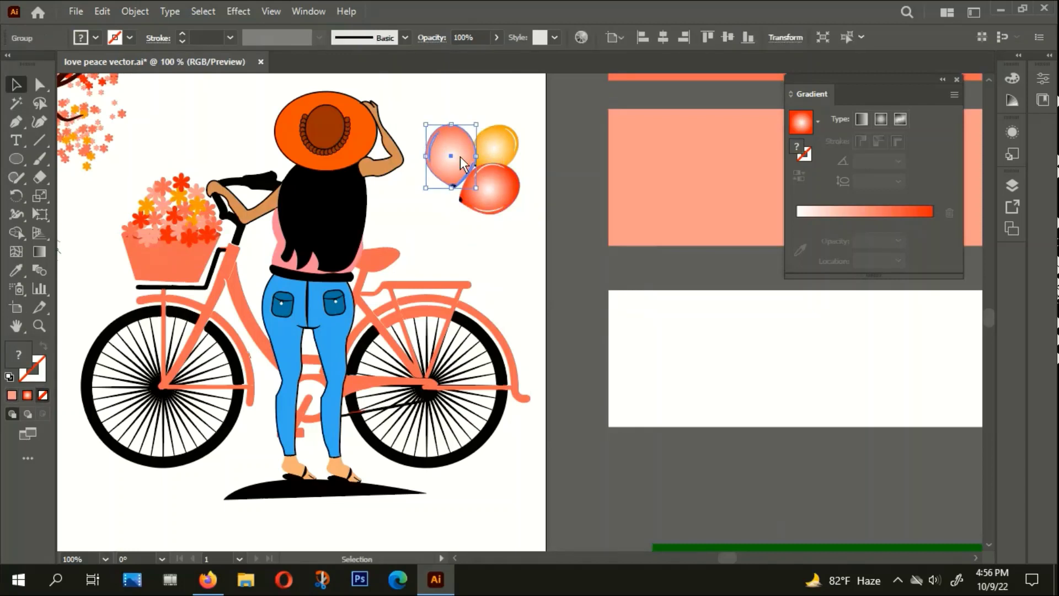
{"action": "left_click_drag", "start_coordinate": [460, 160], "coordinate": [459, 172]}
{"action": "left_click", "coordinate": [478, 102]}
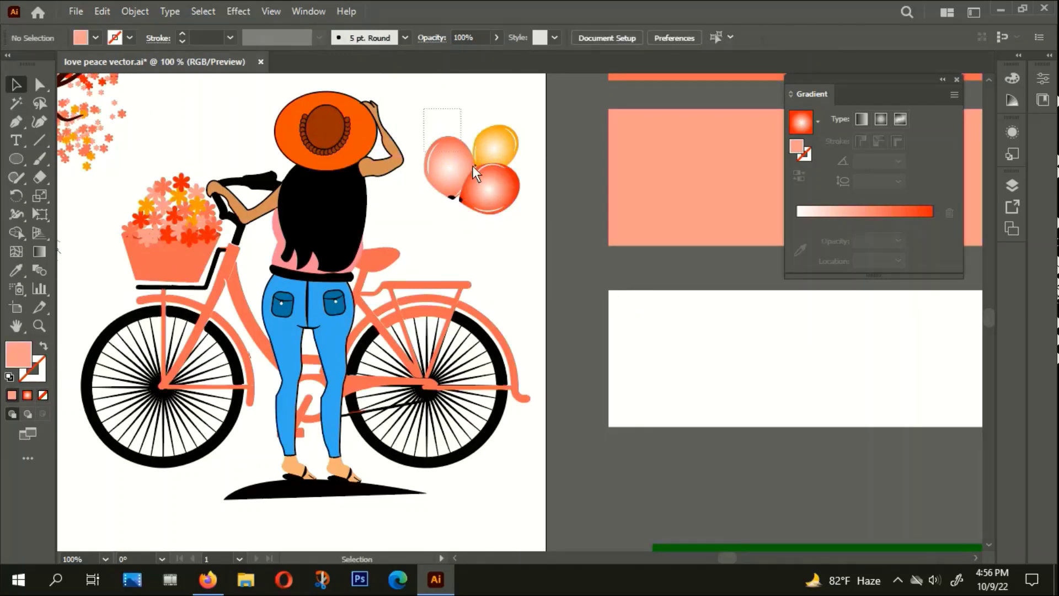
{"action": "left_click_drag", "start_coordinate": [424, 109], "coordinate": [514, 234]}
{"action": "right_click", "coordinate": [505, 165]}
{"action": "left_click", "coordinate": [555, 286]}
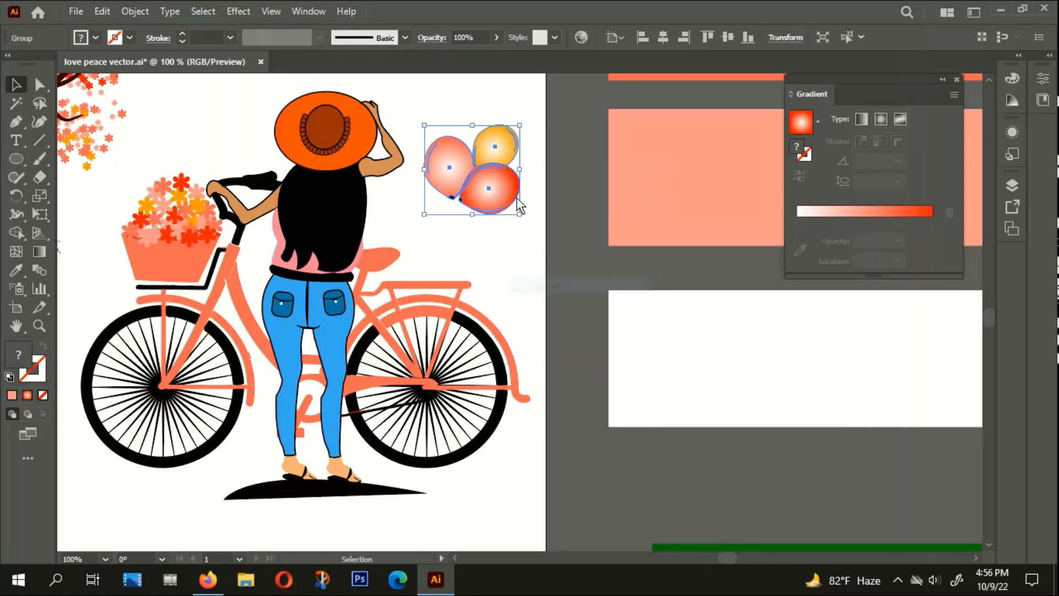
{"action": "left_click", "coordinate": [488, 255]}
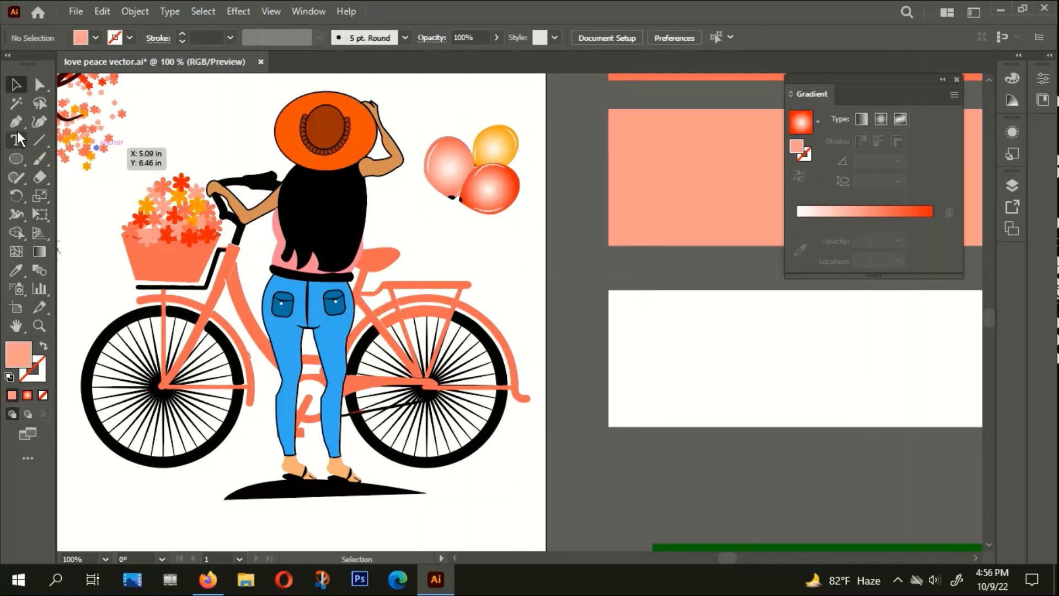
Draw a curved string from the balloon knot to the girl's belt with black 000000 stroke
{"action": "key", "text": "p"}
{"action": "left_click", "coordinate": [452, 198]}
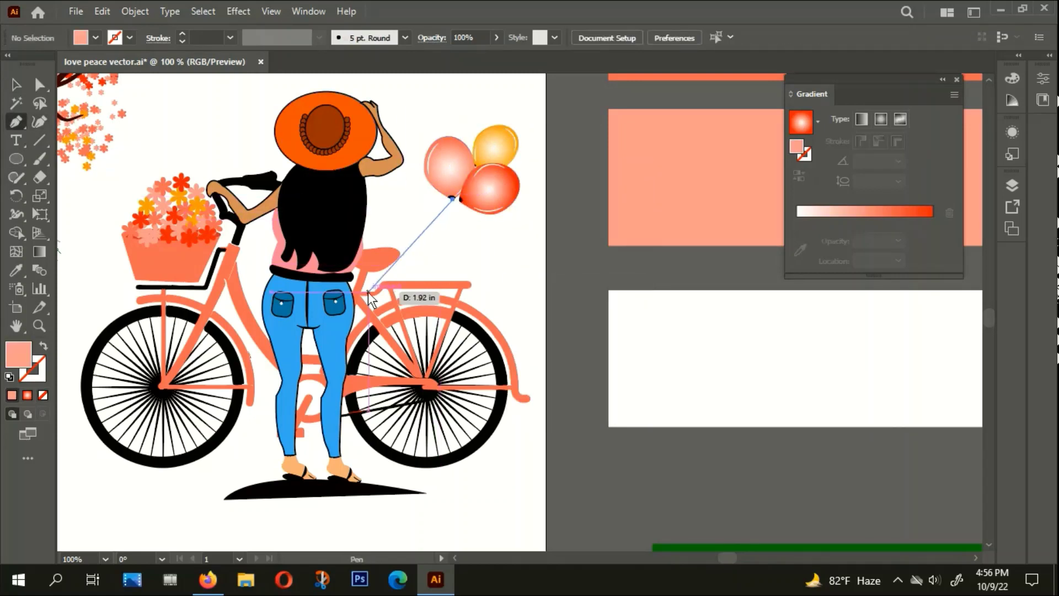
{"action": "mouse_move", "coordinate": [362, 277]}
{"action": "left_mouse_down"}
{"action": "mouse_move", "coordinate": [303, 271]}
{"action": "mouse_move", "coordinate": [13, 356]}
{"action": "left_mouse_up"}
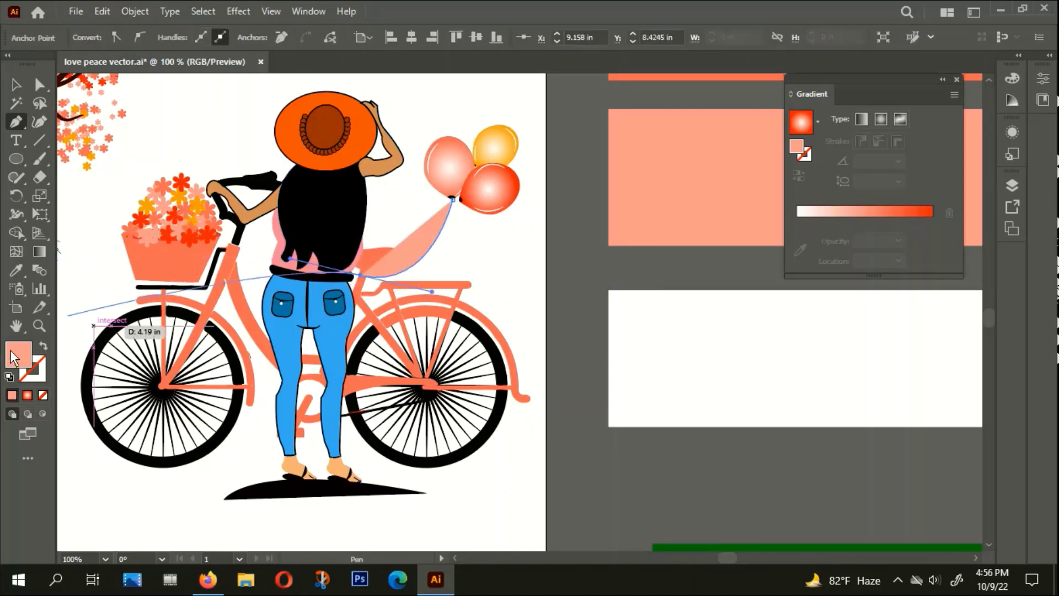
{"action": "left_click", "coordinate": [44, 346]}
{"action": "double_click", "coordinate": [41, 370]}
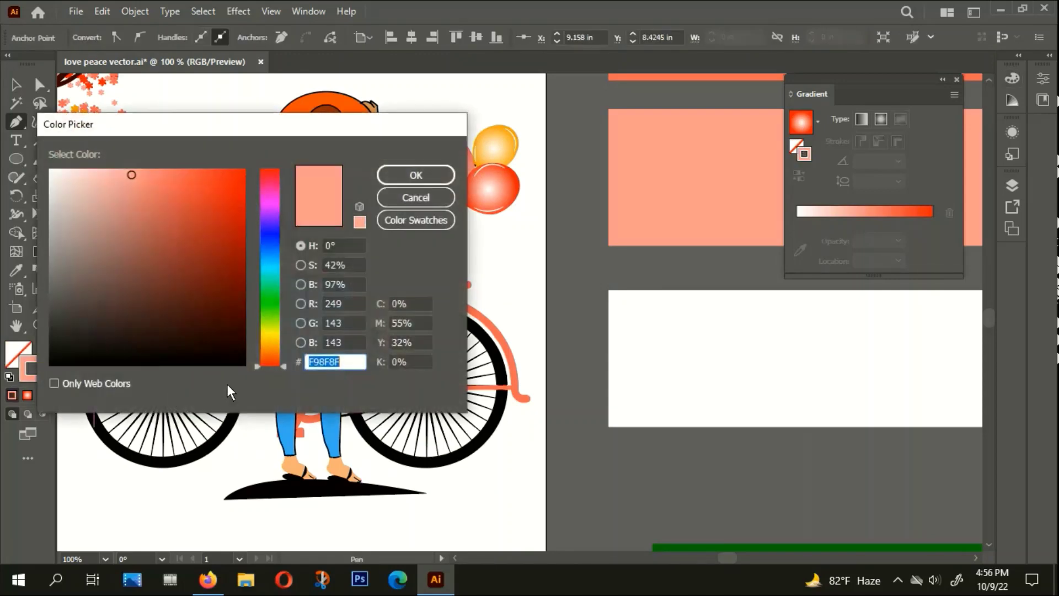
{"action": "type", "text": "000000"}
{"action": "left_click", "coordinate": [399, 181]}
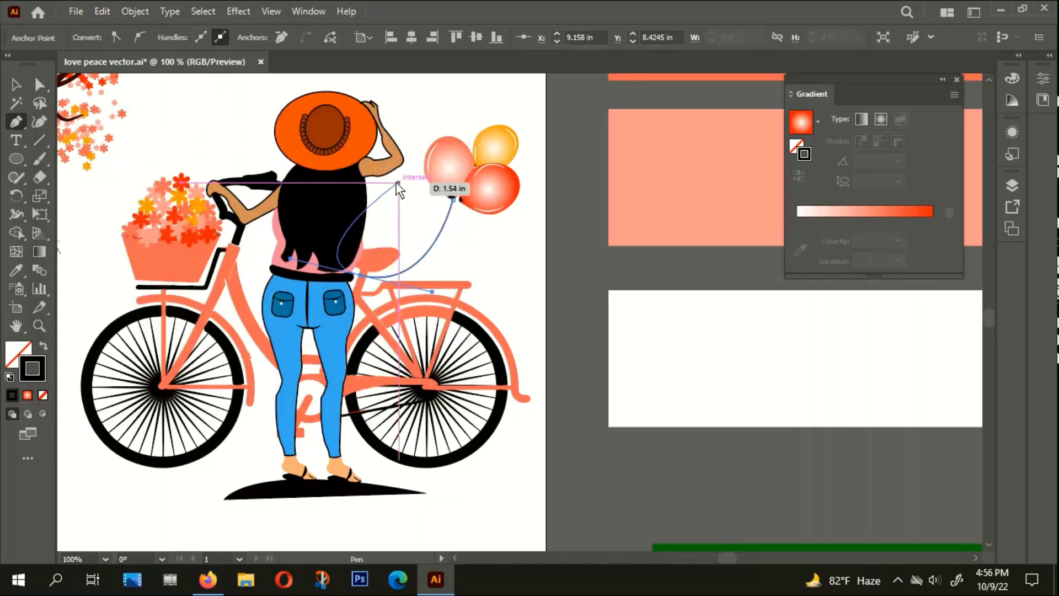
{"action": "left_click", "coordinate": [15, 84]}
{"action": "left_click", "coordinate": [252, 174]}
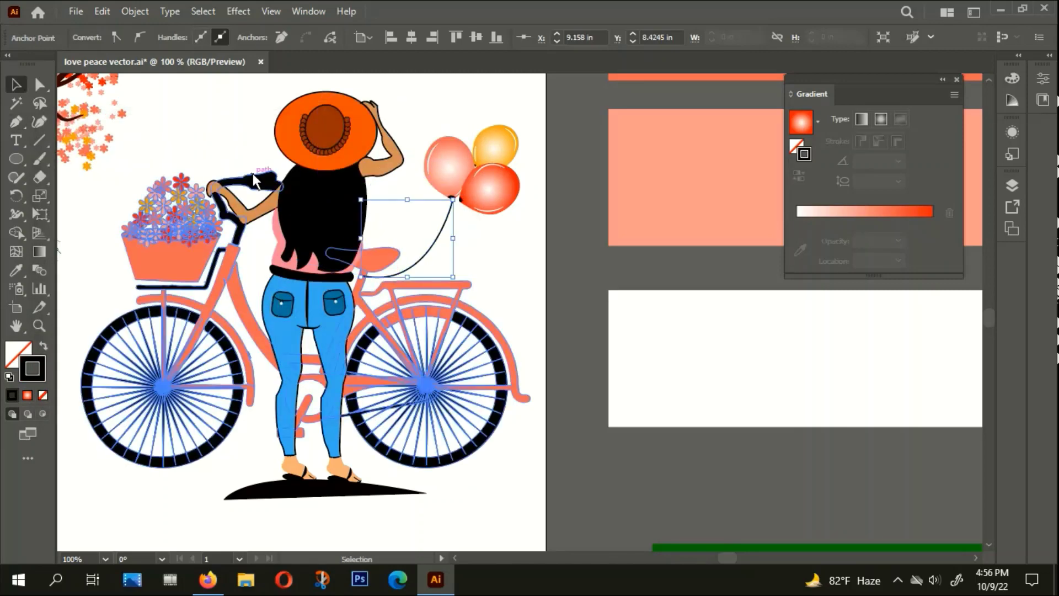
{"action": "left_click", "coordinate": [198, 118]}
Draw a second curved string to the waist and eyedrop the existing black stroke onto it
{"action": "left_click", "coordinate": [15, 121]}
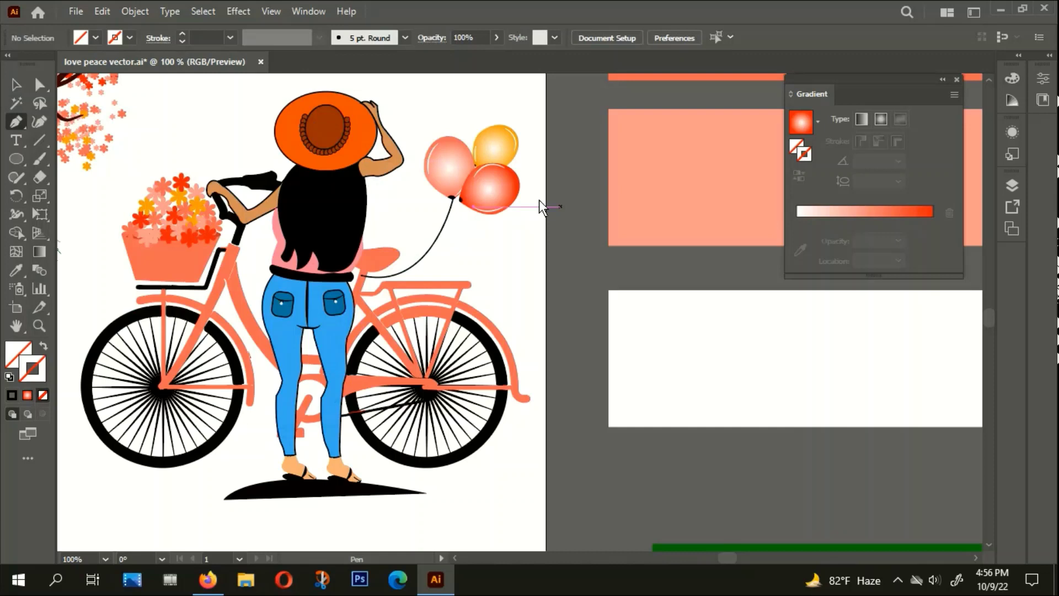
{"action": "left_click", "coordinate": [463, 203]}
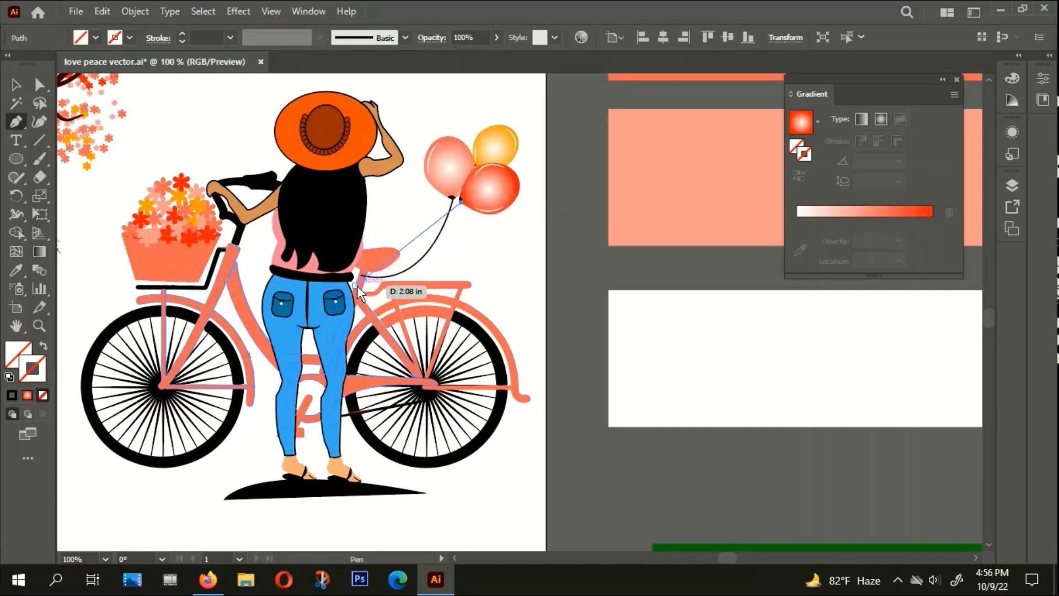
{"action": "mouse_move", "coordinate": [356, 286]}
{"action": "left_mouse_down"}
{"action": "mouse_move", "coordinate": [260, 291]}
{"action": "mouse_move", "coordinate": [251, 320]}
{"action": "mouse_move", "coordinate": [125, 238]}
{"action": "left_mouse_up"}
{"action": "left_click", "coordinate": [15, 84]}
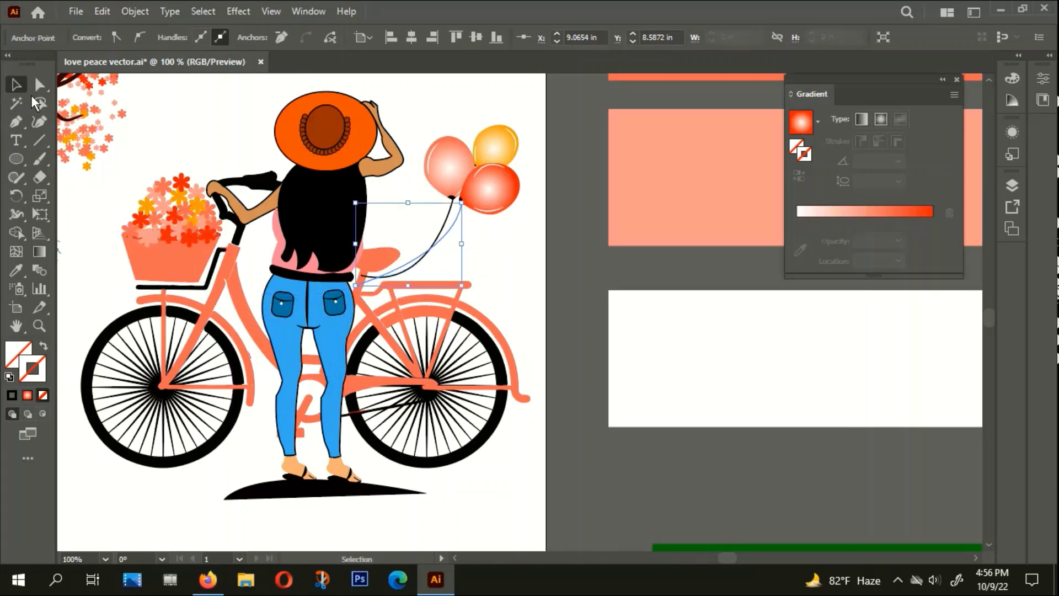
{"action": "left_click", "coordinate": [384, 263]}
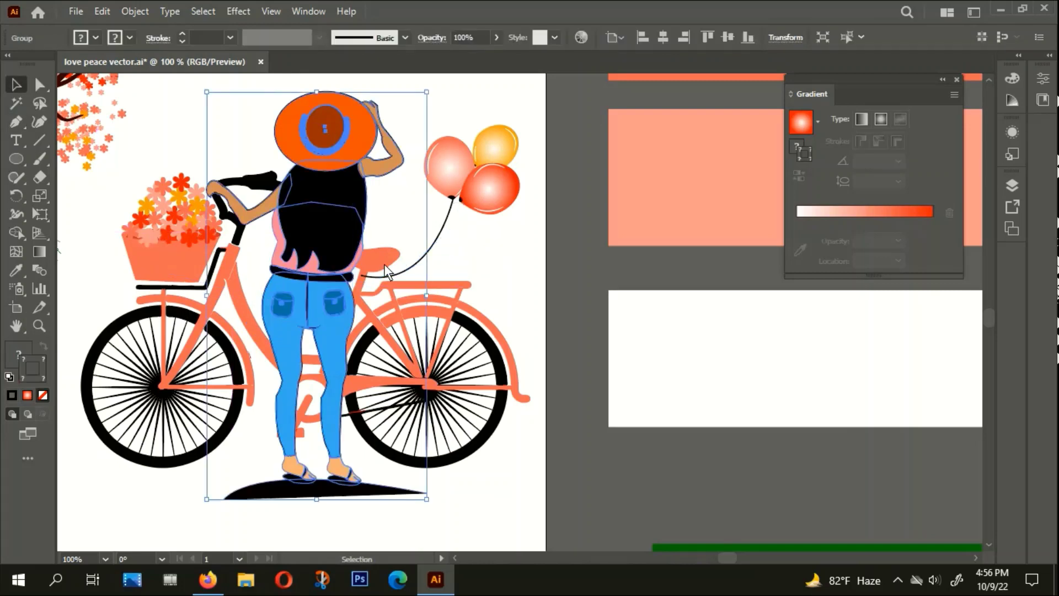
{"action": "left_click", "coordinate": [445, 235]}
{"action": "key", "text": "i"}
{"action": "left_click", "coordinate": [445, 233]}
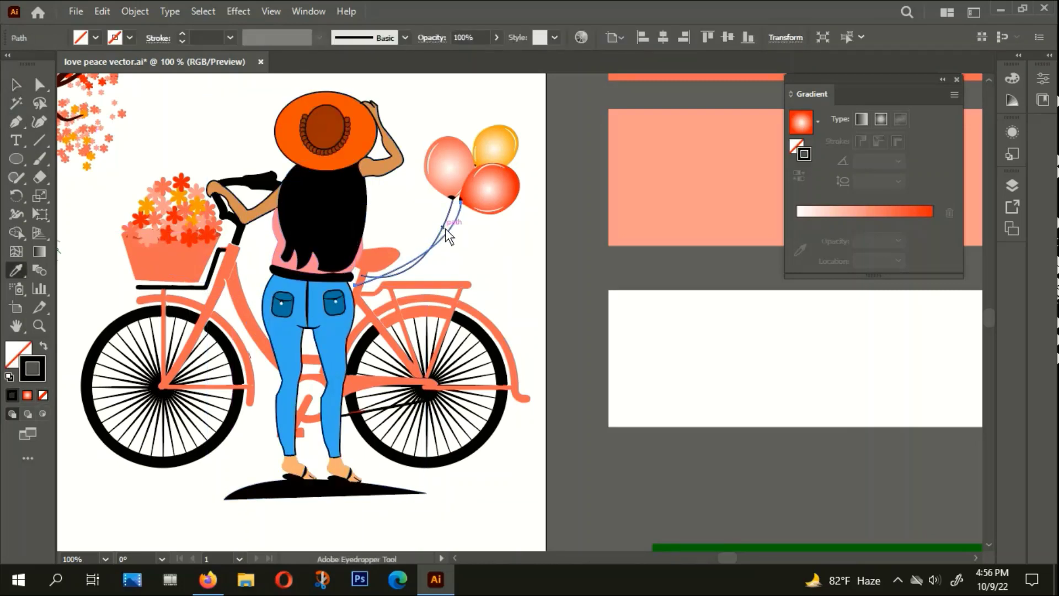
{"action": "left_click", "coordinate": [15, 84]}
{"action": "left_click", "coordinate": [175, 126]}
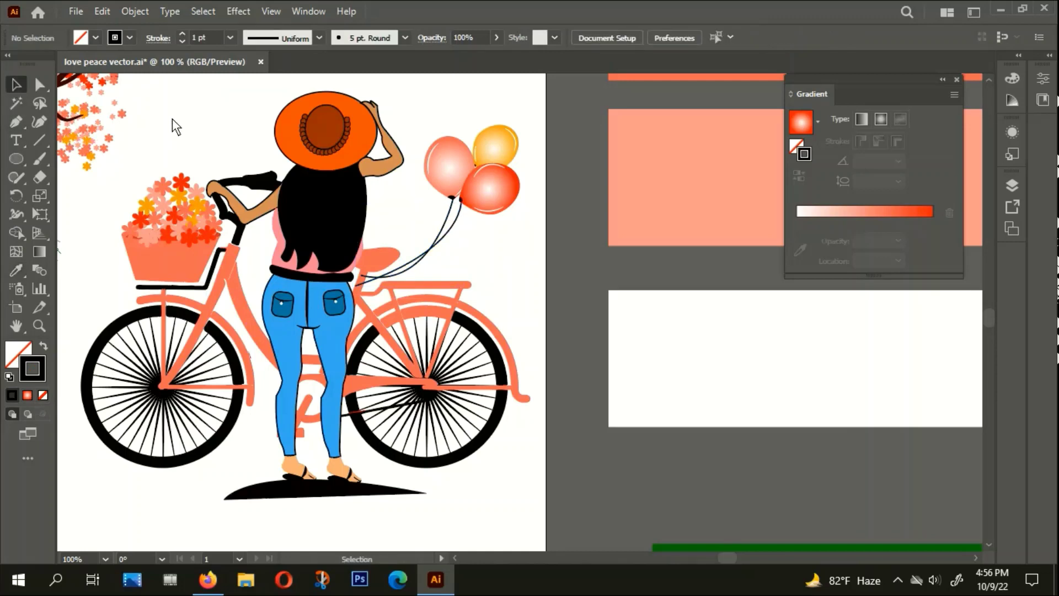
Draw another string curving from the red balloon down to the waist
{"action": "left_click", "coordinate": [16, 121]}
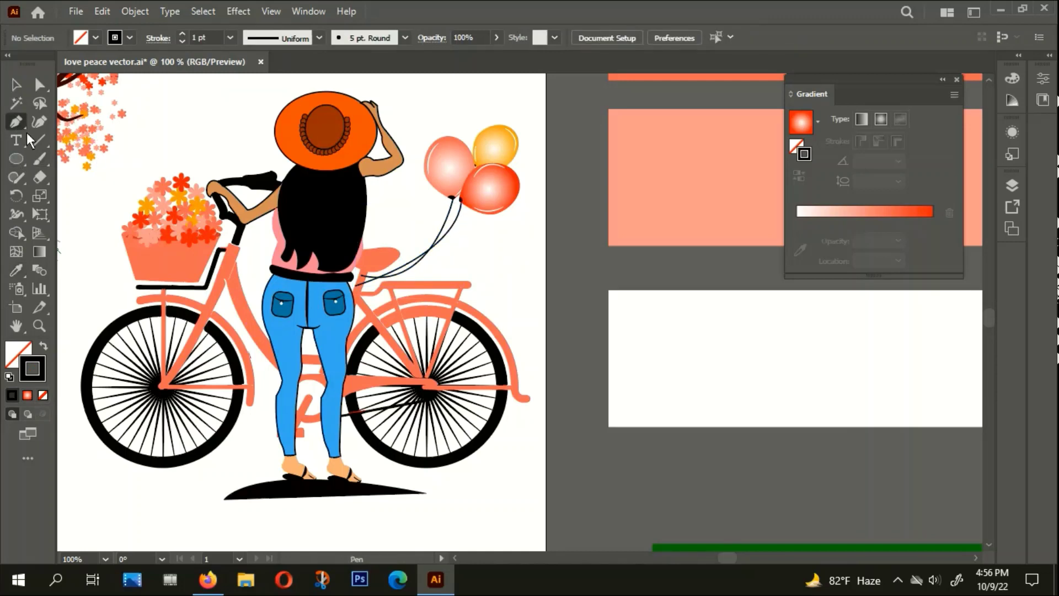
{"action": "left_click", "coordinate": [476, 161]}
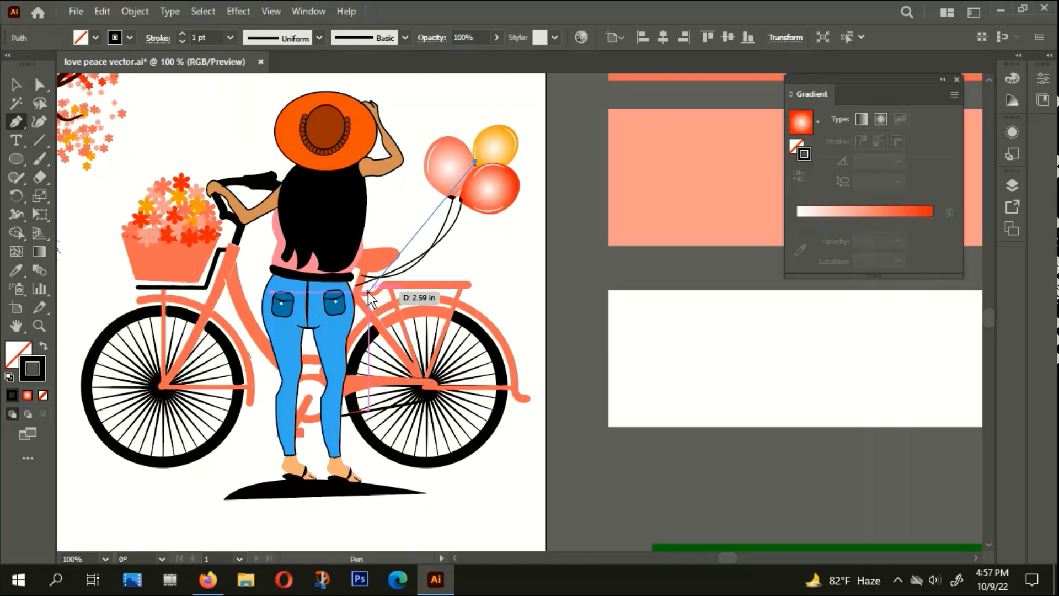
{"action": "scroll", "coordinate": [368, 292], "scroll_direction": "up", "scroll_amount": 4}
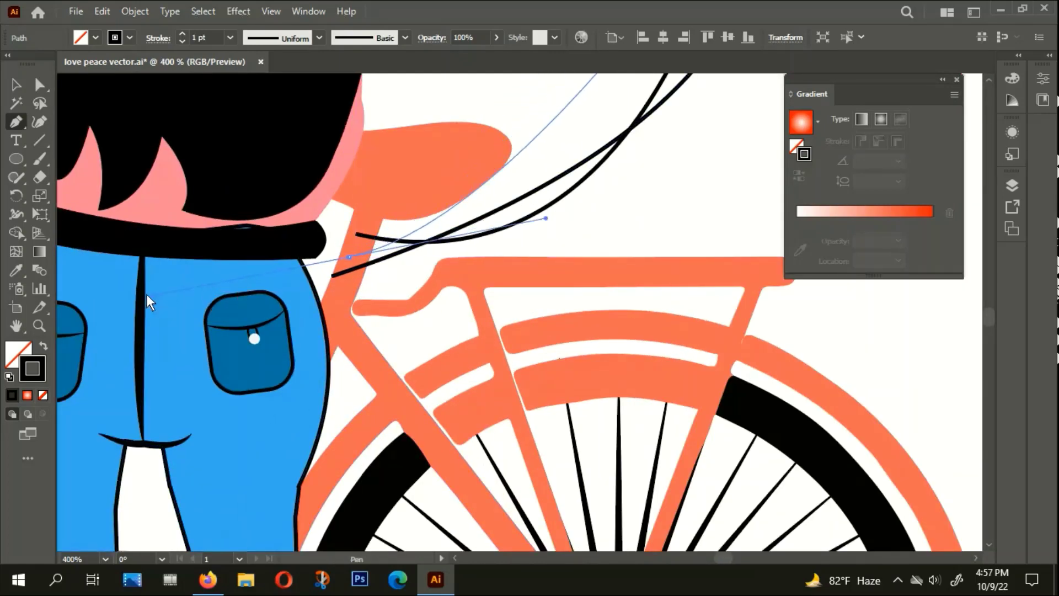
{"action": "left_click_drag", "start_coordinate": [82, 305], "coordinate": [2, 199]}
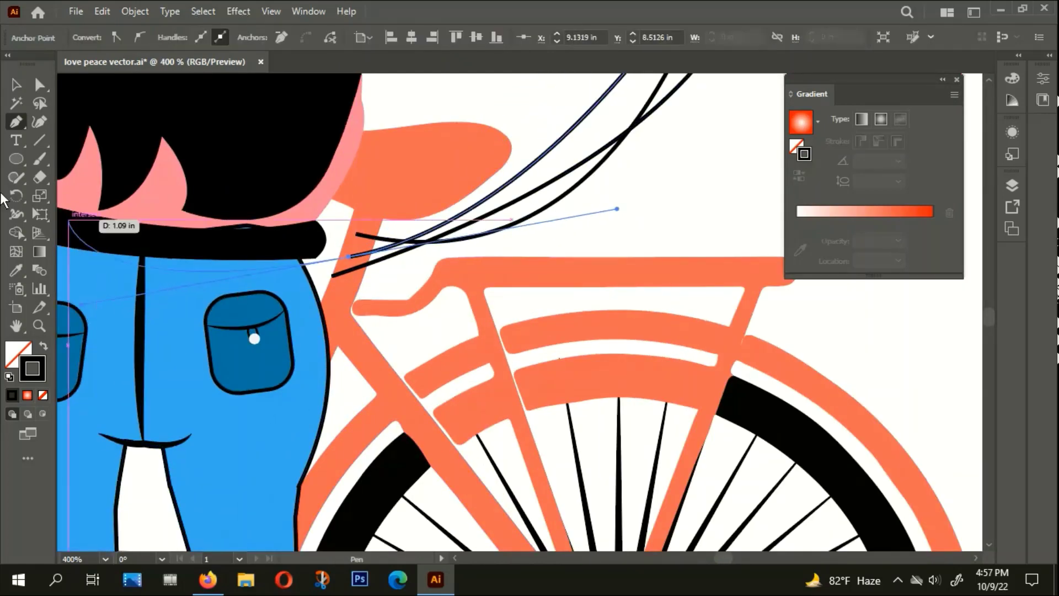
{"action": "left_click", "coordinate": [16, 84]}
Set the three balloon strings to a 2 pt stroke and expand the stroke only into shapes
{"action": "left_click", "coordinate": [690, 201]}
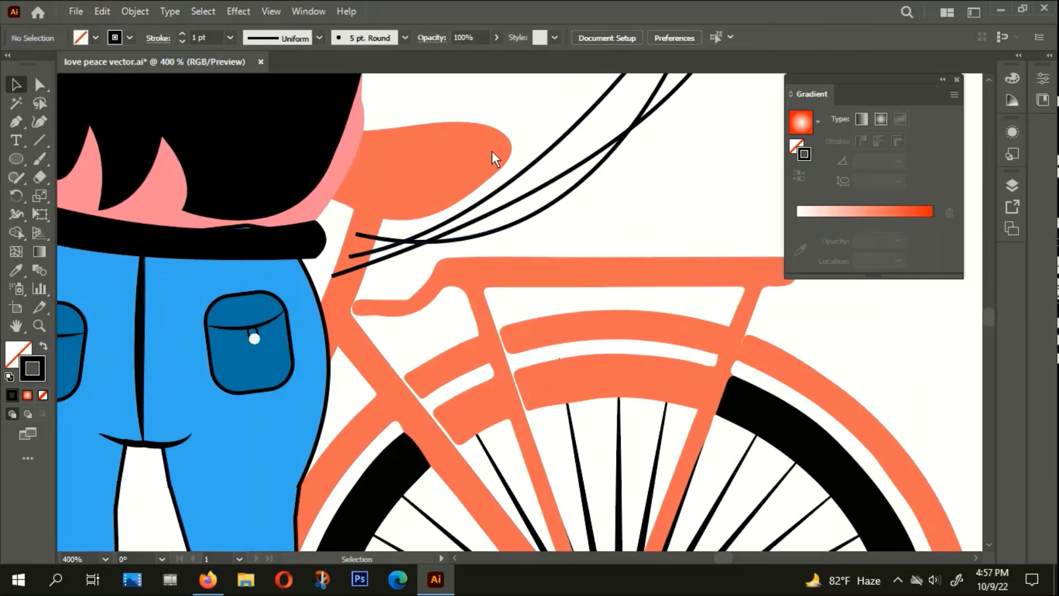
{"action": "left_click_drag", "start_coordinate": [548, 102], "coordinate": [657, 221]}
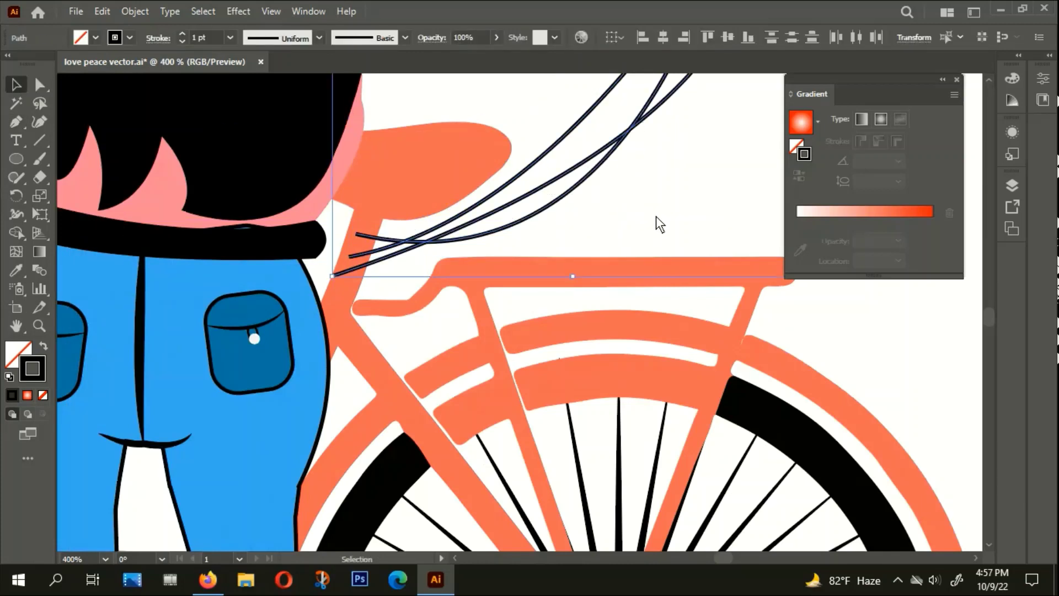
{"action": "left_click", "coordinate": [186, 35]}
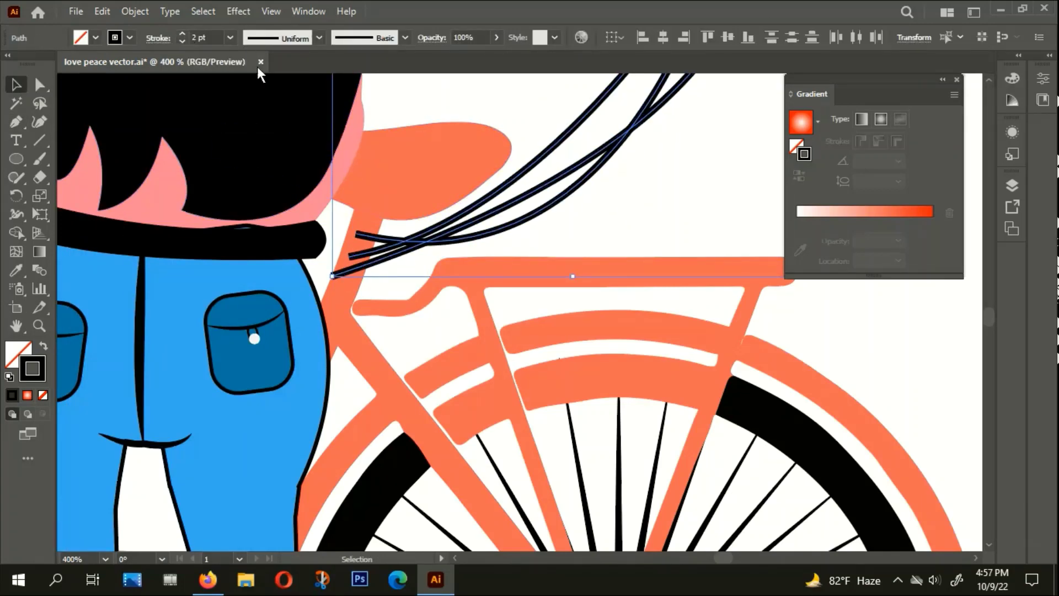
{"action": "left_click", "coordinate": [134, 10]}
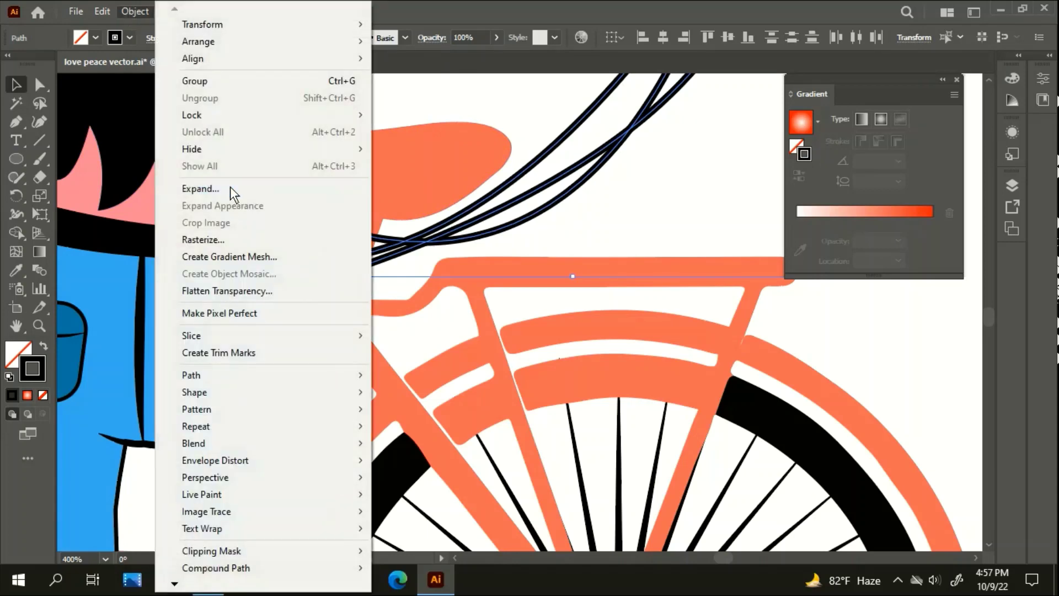
{"action": "left_click", "coordinate": [230, 187]}
{"action": "left_click", "coordinate": [247, 261]}
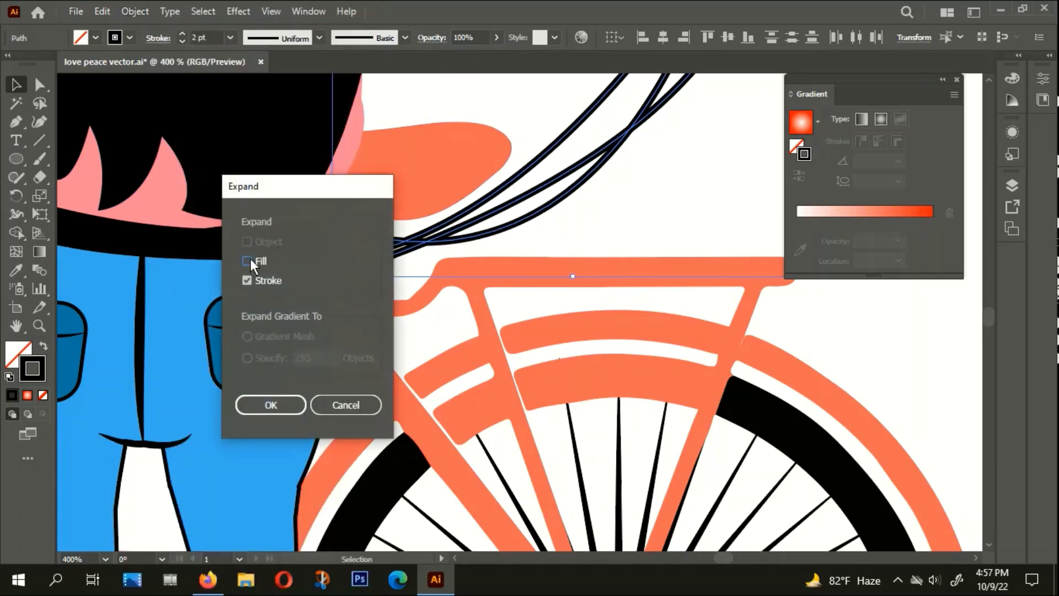
{"action": "left_click", "coordinate": [274, 405]}
Ungroup the expanded strings, undoing an accidental deletion of them
{"action": "right_click", "coordinate": [504, 151]}
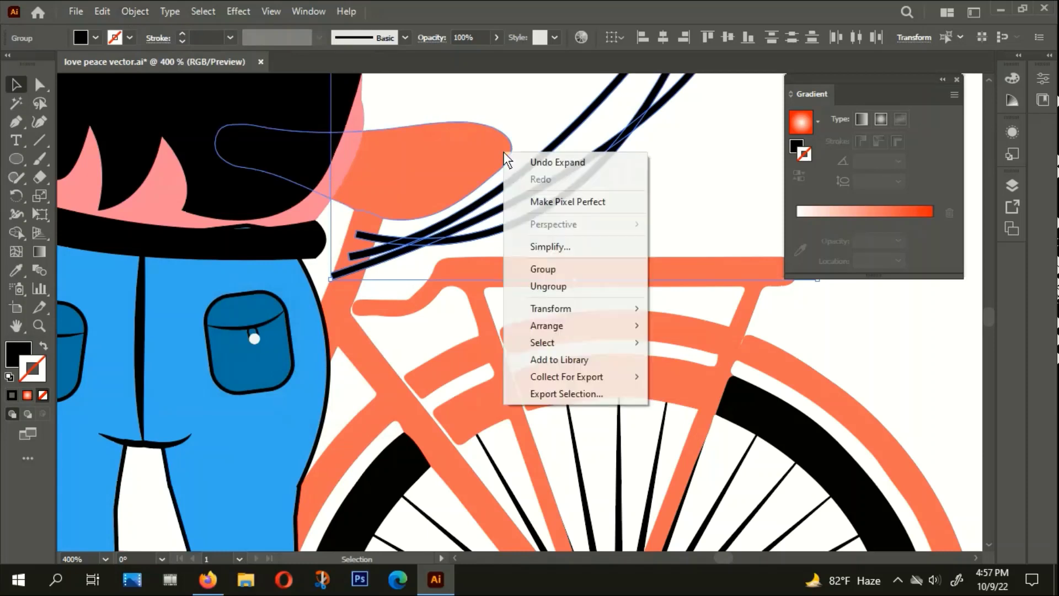
{"action": "left_click", "coordinate": [543, 274]}
{"action": "key", "text": "Delete"}
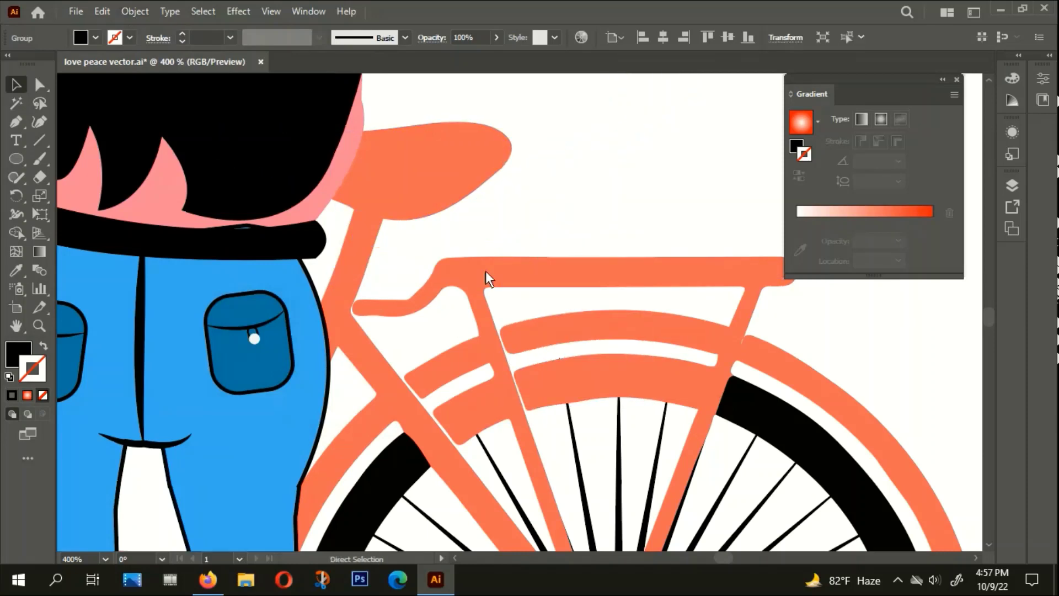
{"action": "left_click", "coordinate": [354, 266]}
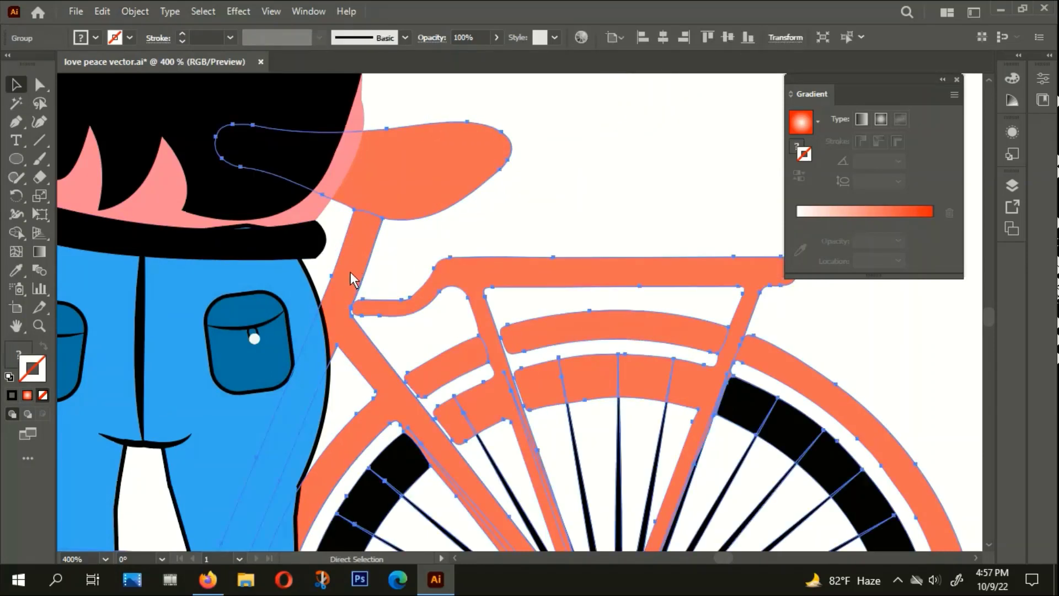
{"action": "key", "text": "ctrl+z"}
{"action": "left_click", "coordinate": [462, 176]}
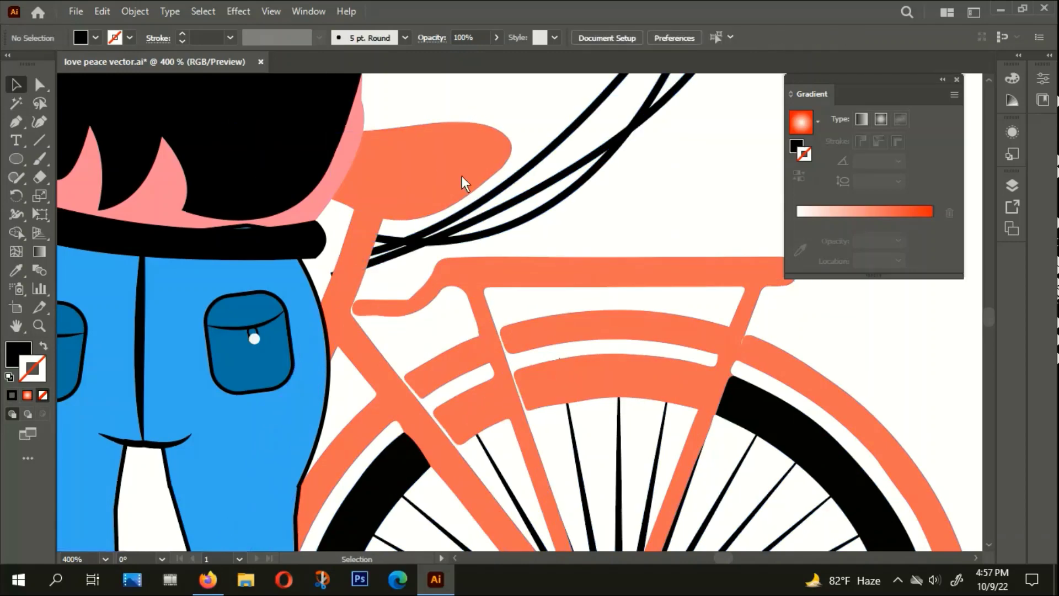
Erase the string tips where they overlap the bicycle frame with the Eraser tool
{"action": "key", "text": "ctrl+minus"}
{"action": "key", "text": "ctrl+minus"}
{"action": "key", "text": "ctrl+minus"}
{"action": "scroll", "coordinate": [458, 260], "scroll_direction": "down", "scroll_amount": 1}
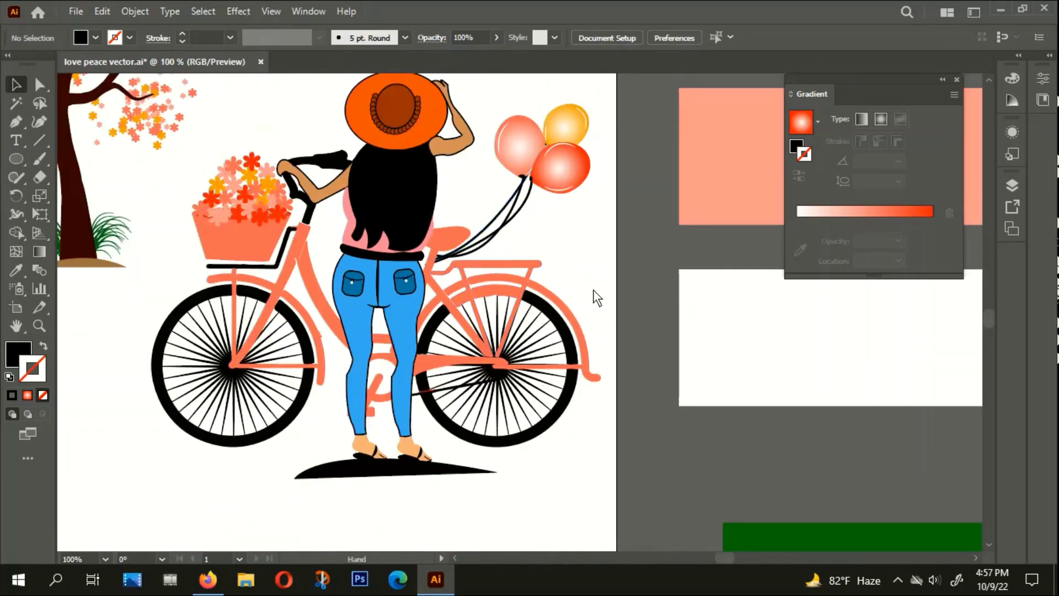
{"action": "left_click_drag", "start_coordinate": [597, 297], "coordinate": [539, 223]}
{"action": "scroll", "coordinate": [391, 193], "scroll_direction": "up", "scroll_amount": 1}
{"action": "scroll", "coordinate": [391, 193], "scroll_direction": "up", "scroll_amount": 1}
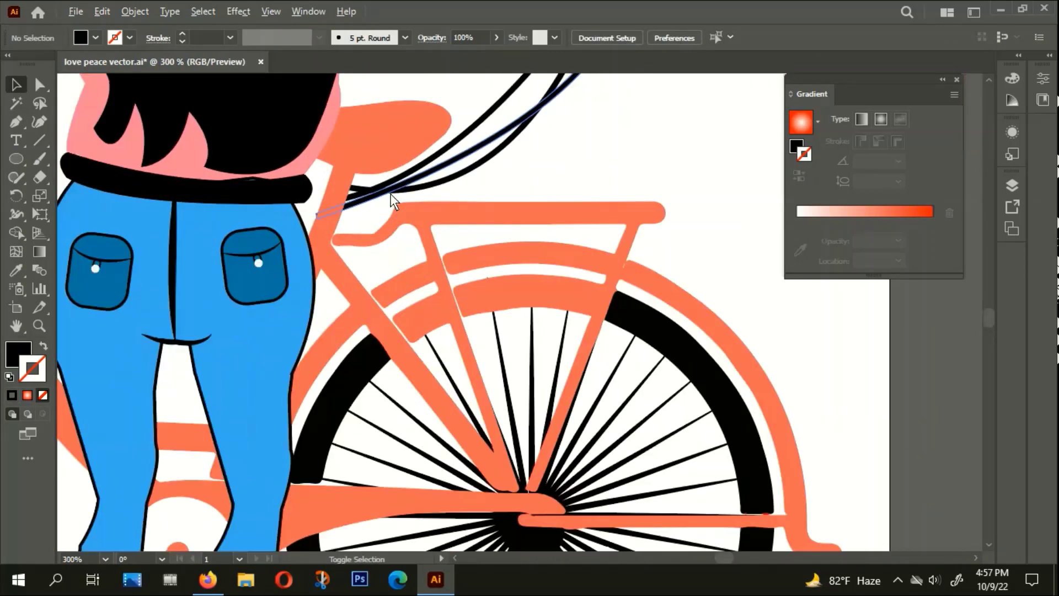
{"action": "scroll", "coordinate": [391, 193], "scroll_direction": "down", "scroll_amount": 1}
{"action": "scroll", "coordinate": [468, 201], "scroll_direction": "down", "scroll_amount": 1}
{"action": "scroll", "coordinate": [459, 203], "scroll_direction": "up", "scroll_amount": 1}
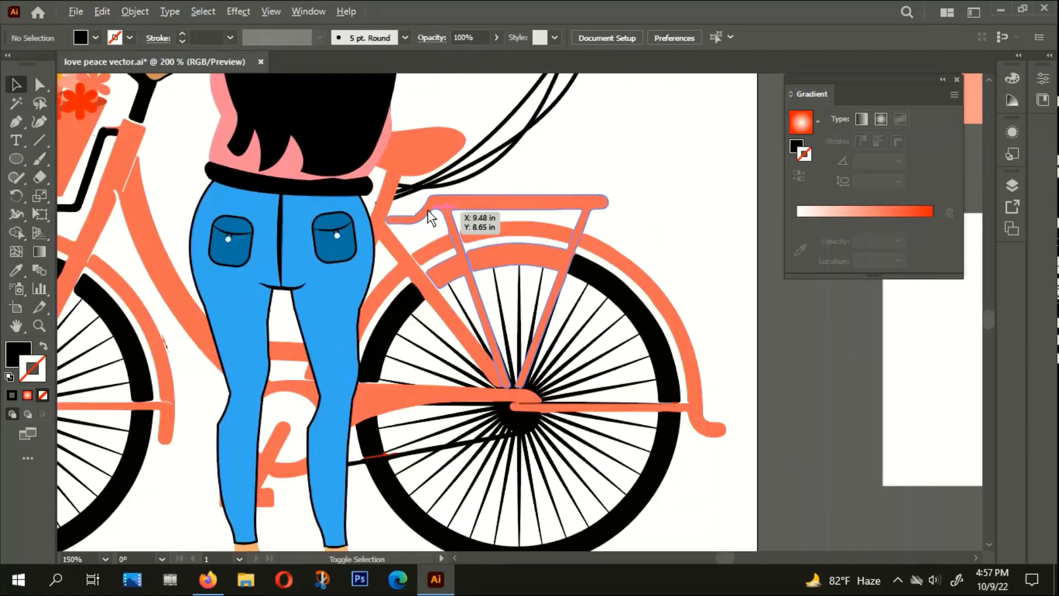
{"action": "scroll", "coordinate": [377, 195], "scroll_direction": "up", "scroll_amount": 2}
{"action": "scroll", "coordinate": [425, 163], "scroll_direction": "up", "scroll_amount": 2}
{"action": "left_click", "coordinate": [368, 190]}
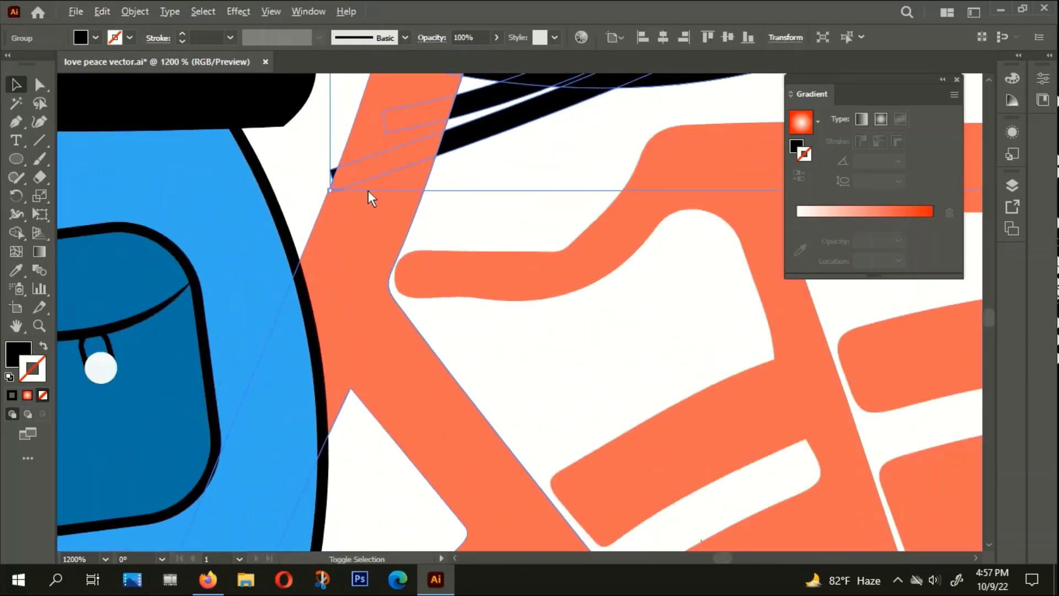
{"action": "left_click", "coordinate": [36, 177]}
{"action": "left_click_drag", "start_coordinate": [307, 171], "coordinate": [320, 190]}
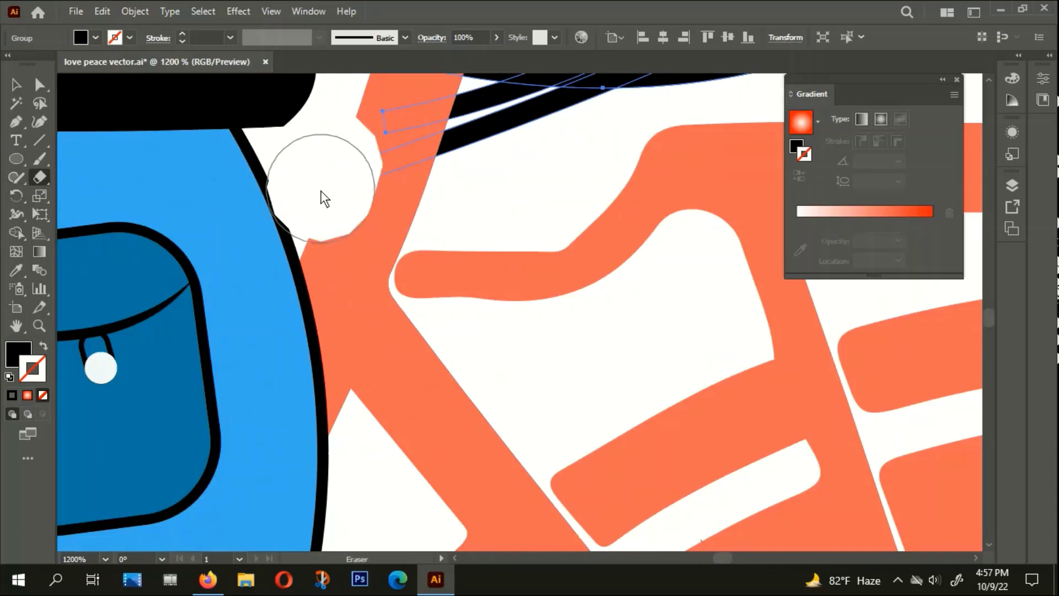
{"action": "left_click", "coordinate": [16, 84]}
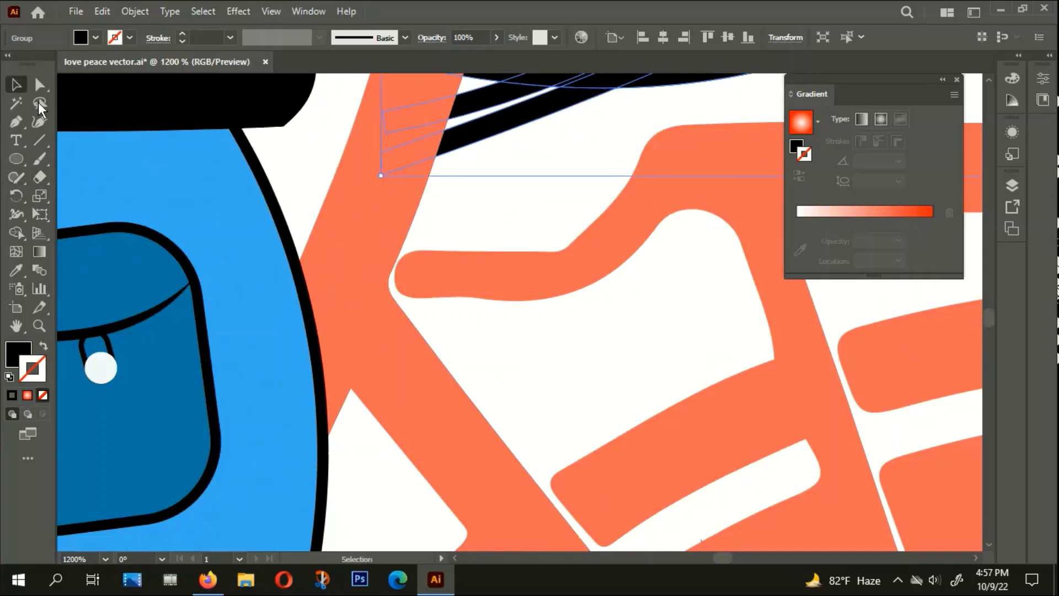
{"action": "left_click", "coordinate": [264, 150]}
Draw a black, unfilled curved stroke across the bicycle tube and duplicate it lower down
{"action": "left_click", "coordinate": [9, 126]}
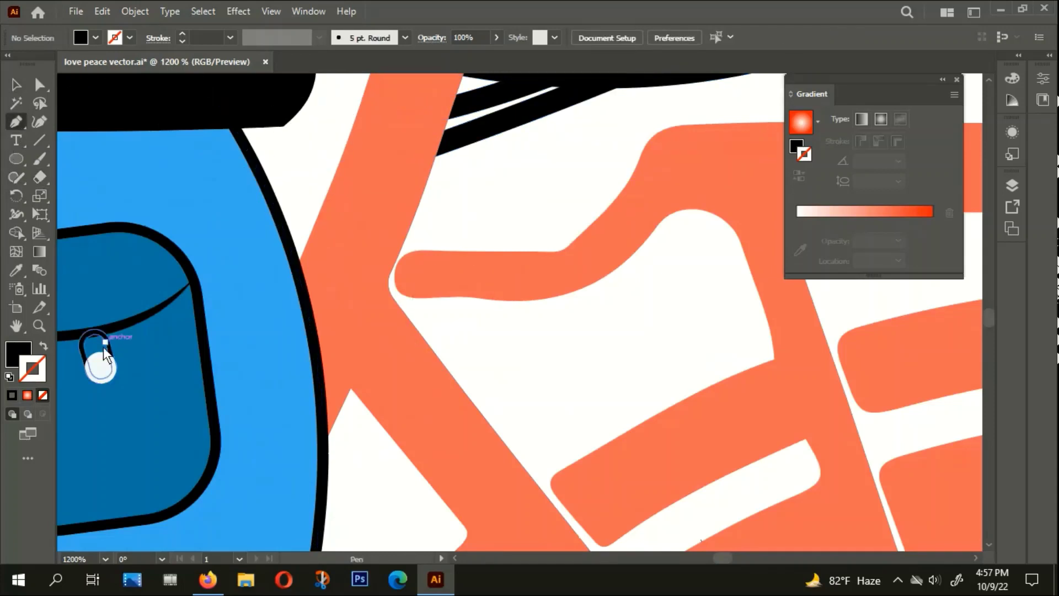
{"action": "left_click", "coordinate": [43, 346]}
{"action": "scroll", "coordinate": [238, 400], "scroll_direction": "up", "scroll_amount": 1}
{"action": "scroll", "coordinate": [360, 292], "scroll_direction": "up", "scroll_amount": 2}
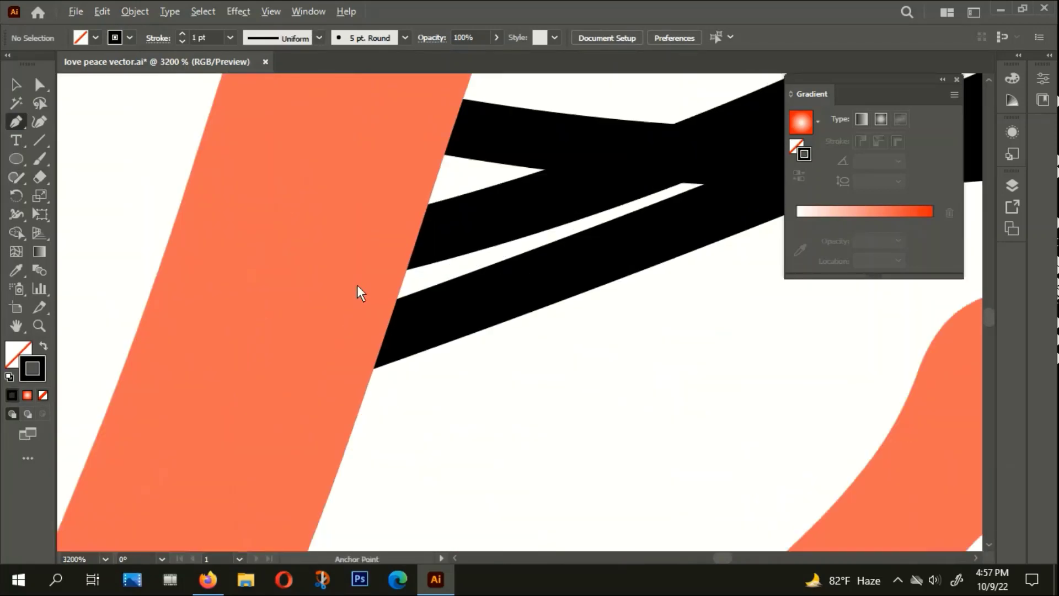
{"action": "scroll", "coordinate": [346, 300], "scroll_direction": "up", "scroll_amount": 3}
{"action": "left_click", "coordinate": [227, 170]}
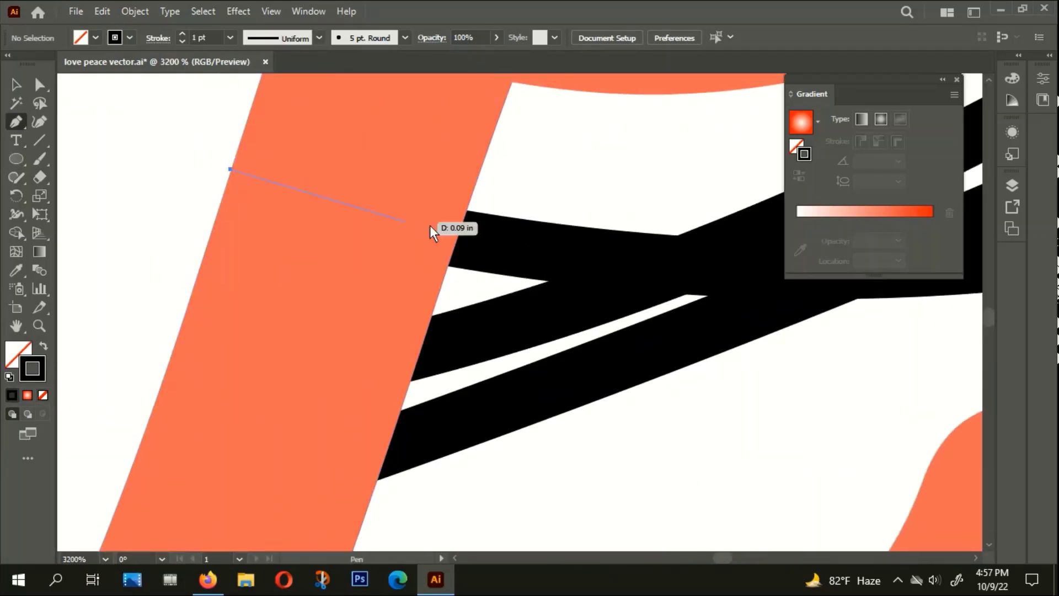
{"action": "left_click_drag", "start_coordinate": [466, 214], "coordinate": [609, 194]}
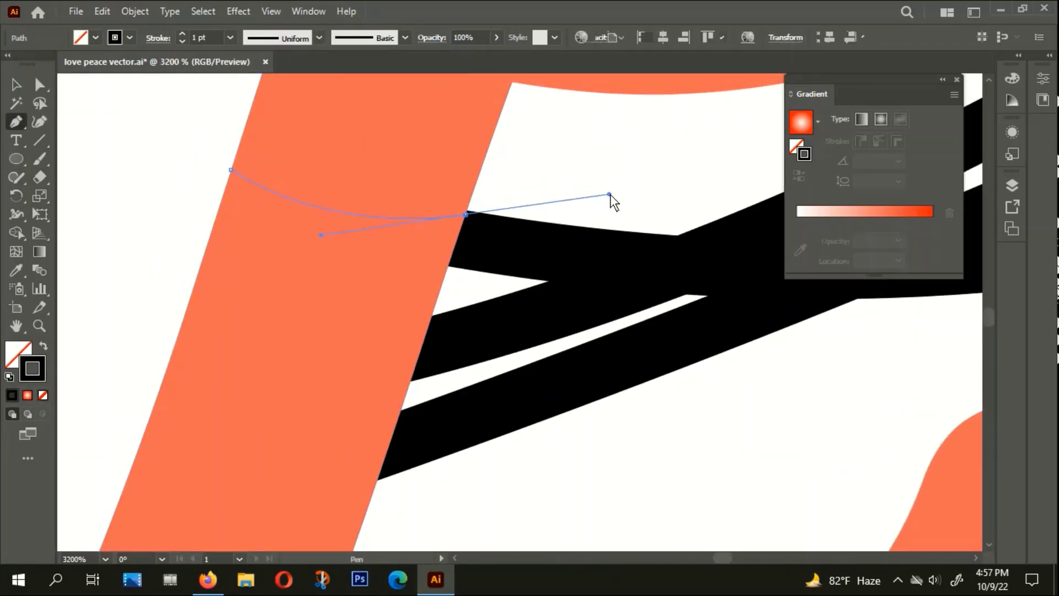
{"action": "key", "text": "Escape"}
{"action": "key", "text": "v"}
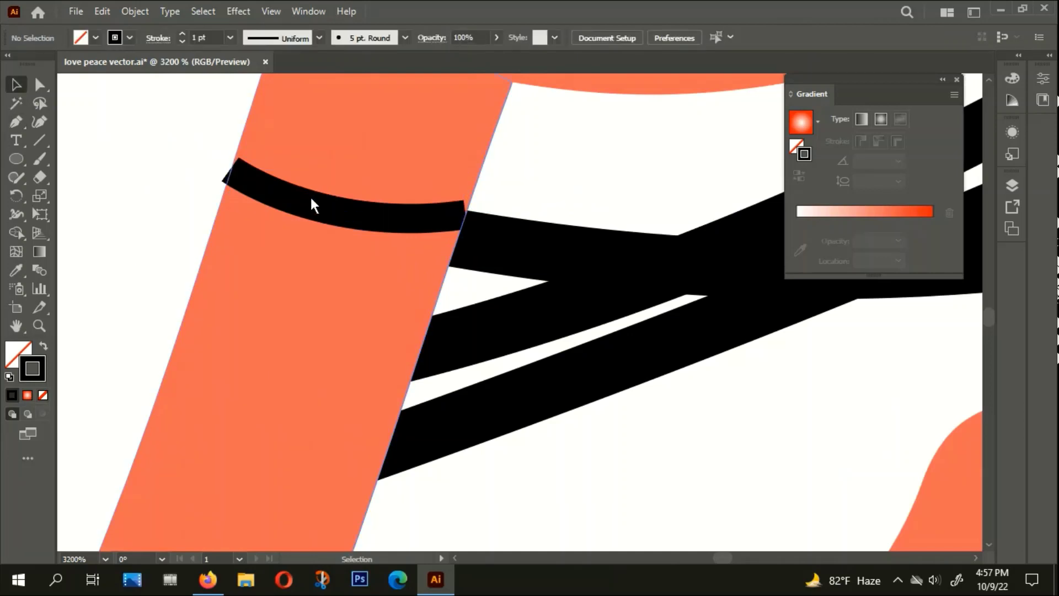
{"action": "left_click_drag", "start_coordinate": [310, 194], "coordinate": [236, 446]}
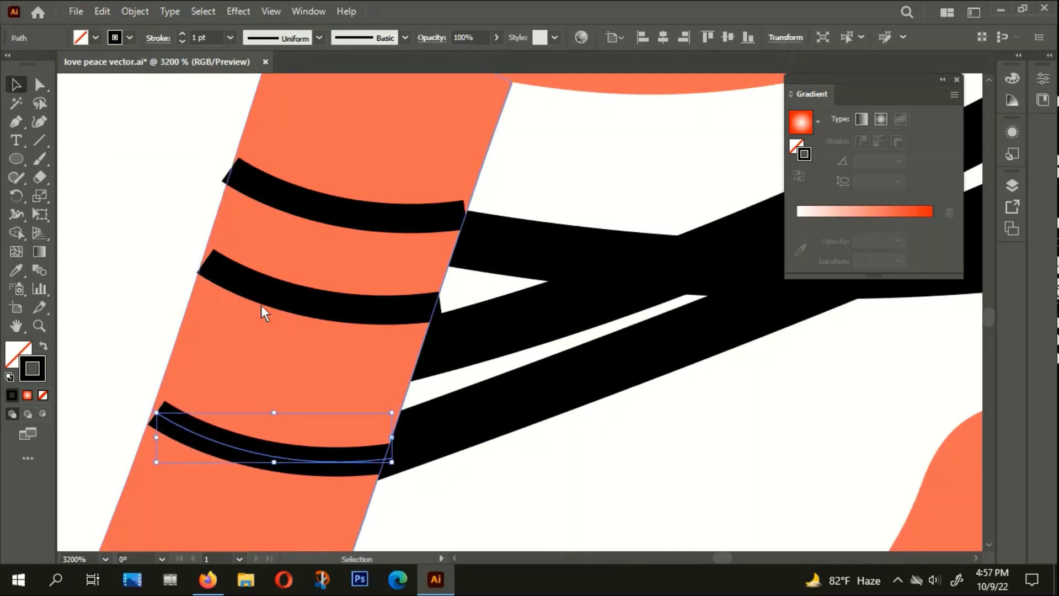
Apply the eye-shaped width profile to the three black strokes so both ends taper
{"action": "left_click", "coordinate": [298, 307], "text": "shift"}
{"action": "left_click", "coordinate": [299, 197], "text": "shift"}
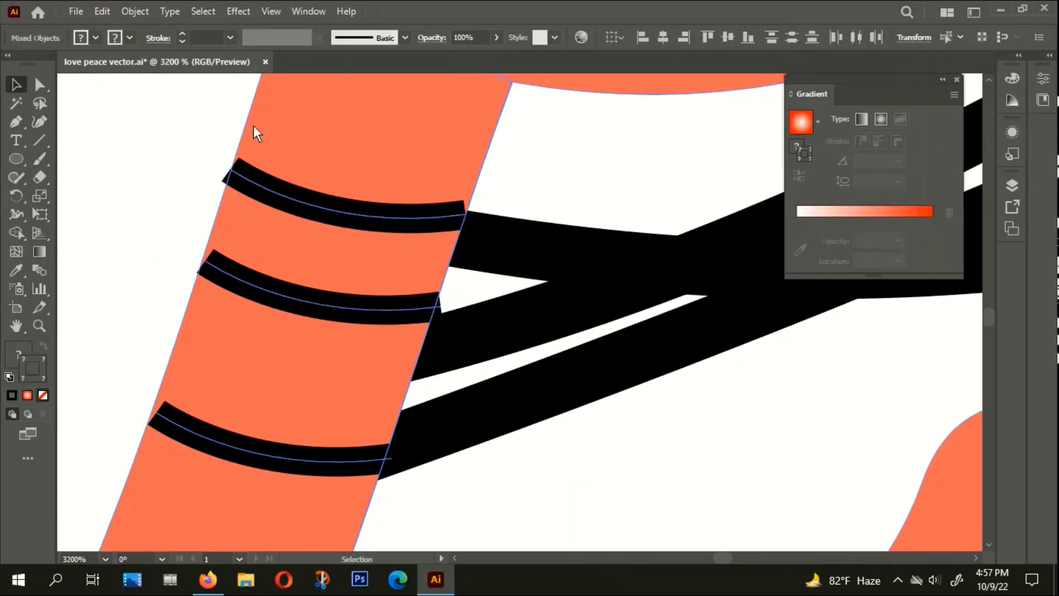
{"action": "left_click", "coordinate": [183, 126]}
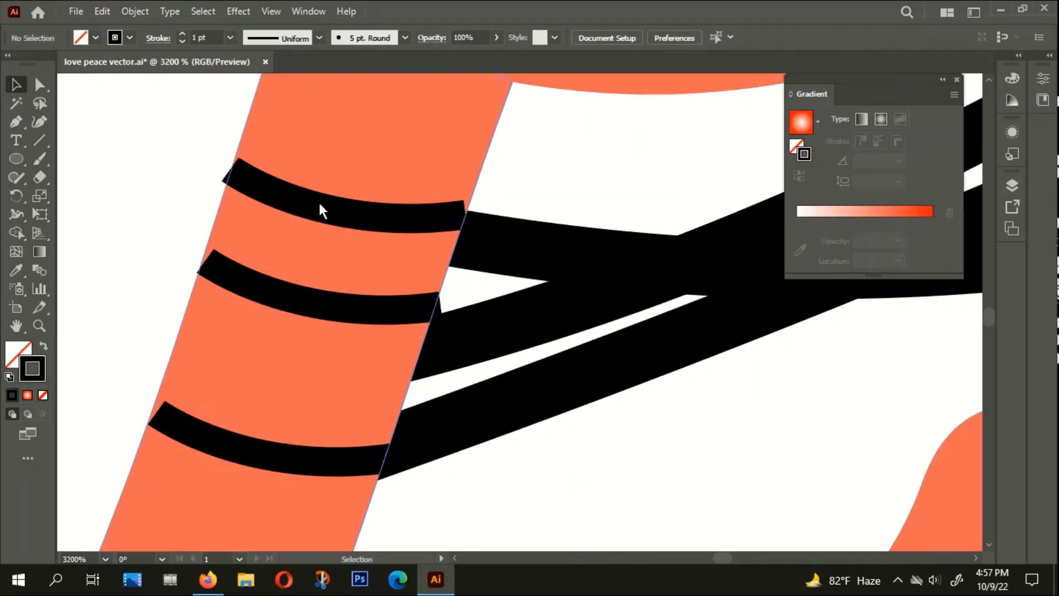
{"action": "left_click", "coordinate": [320, 207]}
{"action": "left_click", "coordinate": [307, 296], "text": "shift"}
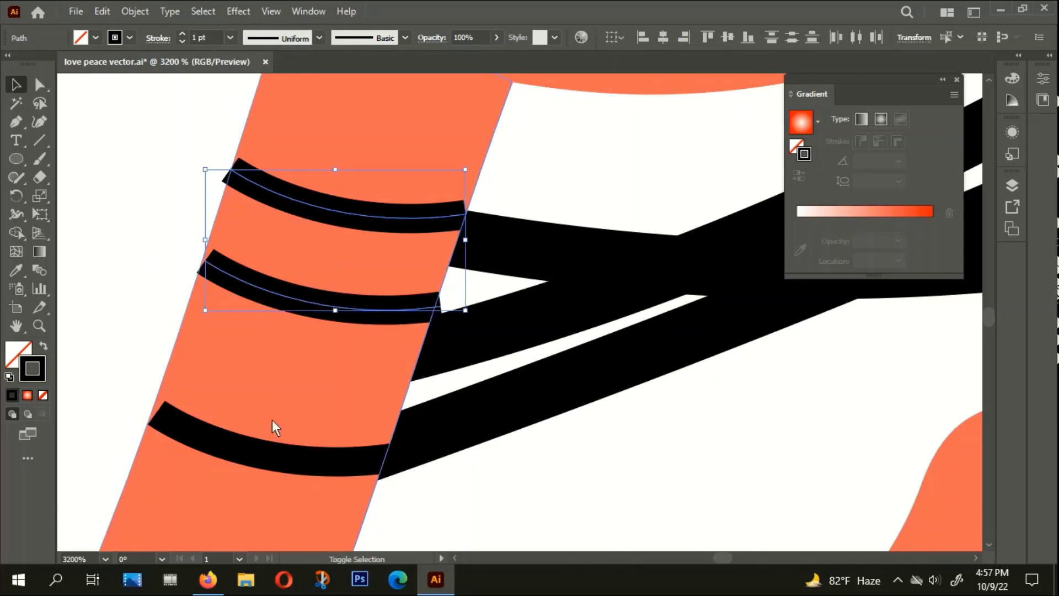
{"action": "left_click", "coordinate": [267, 456], "text": "shift"}
{"action": "left_click", "coordinate": [317, 37]}
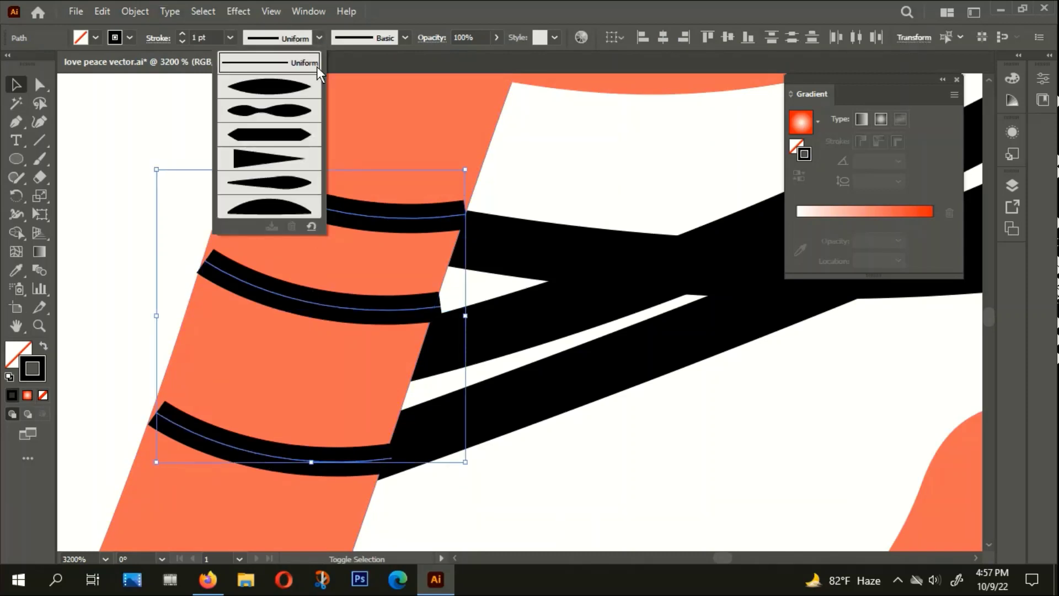
{"action": "left_click", "coordinate": [294, 92]}
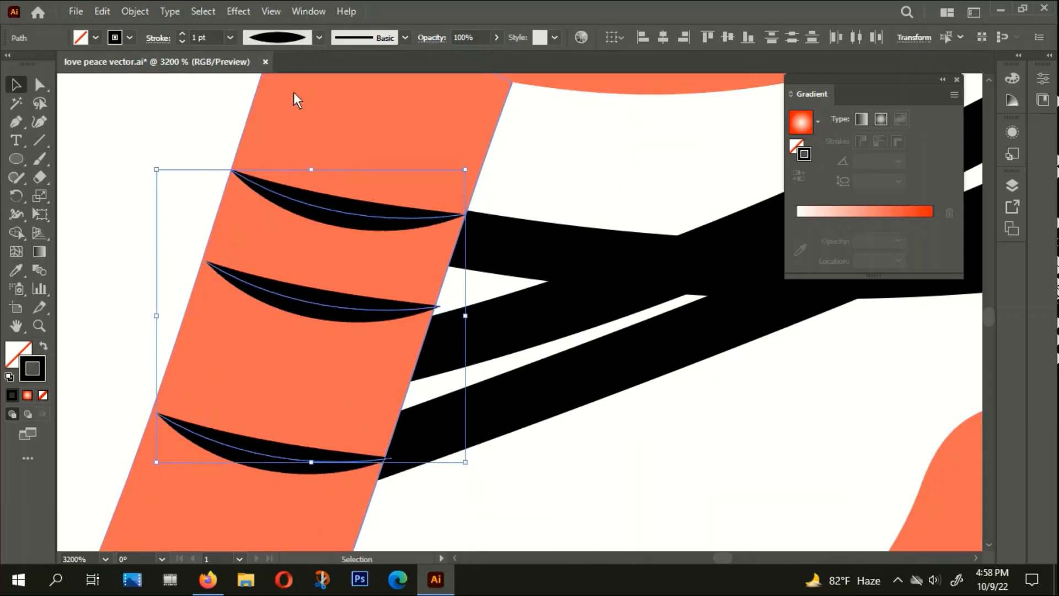
Expand the tapered strokes' appearance into filled shapes
{"action": "left_click", "coordinate": [135, 11]}
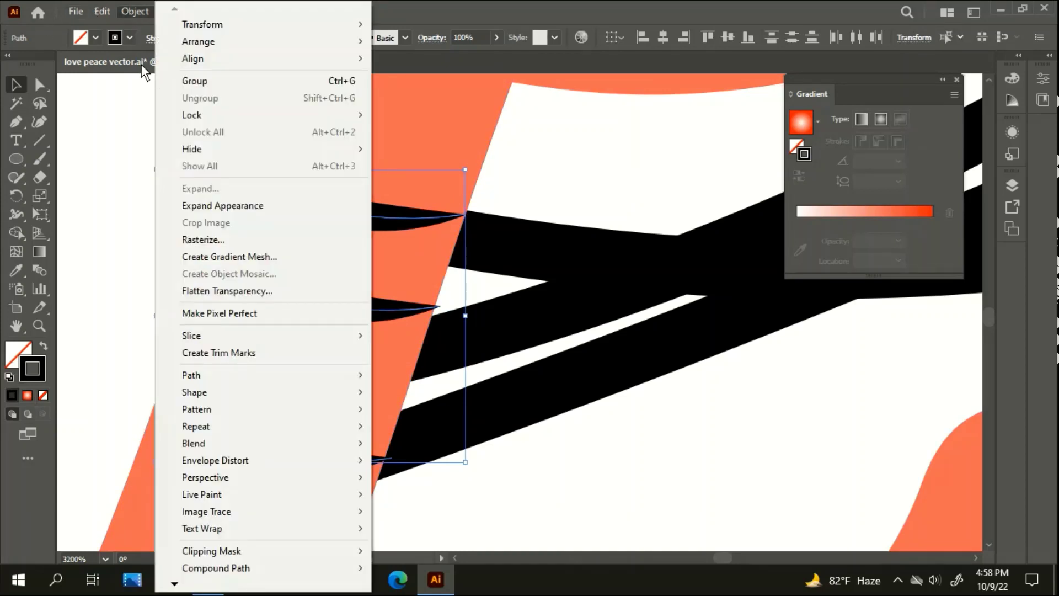
{"action": "left_click", "coordinate": [226, 207]}
{"action": "left_click", "coordinate": [106, 225]}
{"action": "scroll", "coordinate": [729, 140], "scroll_direction": "down", "scroll_amount": 5}
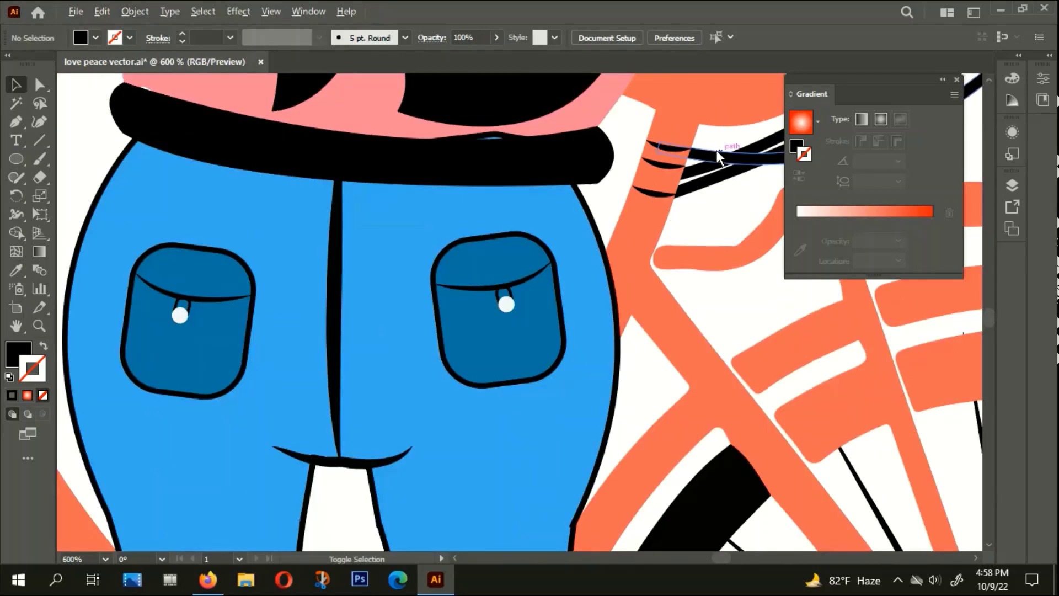
Zoom out and pan to review the artboard and swatches
{"action": "scroll", "coordinate": [717, 150], "scroll_direction": "down", "scroll_amount": 5}
{"action": "scroll", "coordinate": [512, 312], "scroll_direction": "up", "scroll_amount": 1}
{"action": "scroll", "coordinate": [387, 276], "scroll_direction": "up", "scroll_amount": 1}
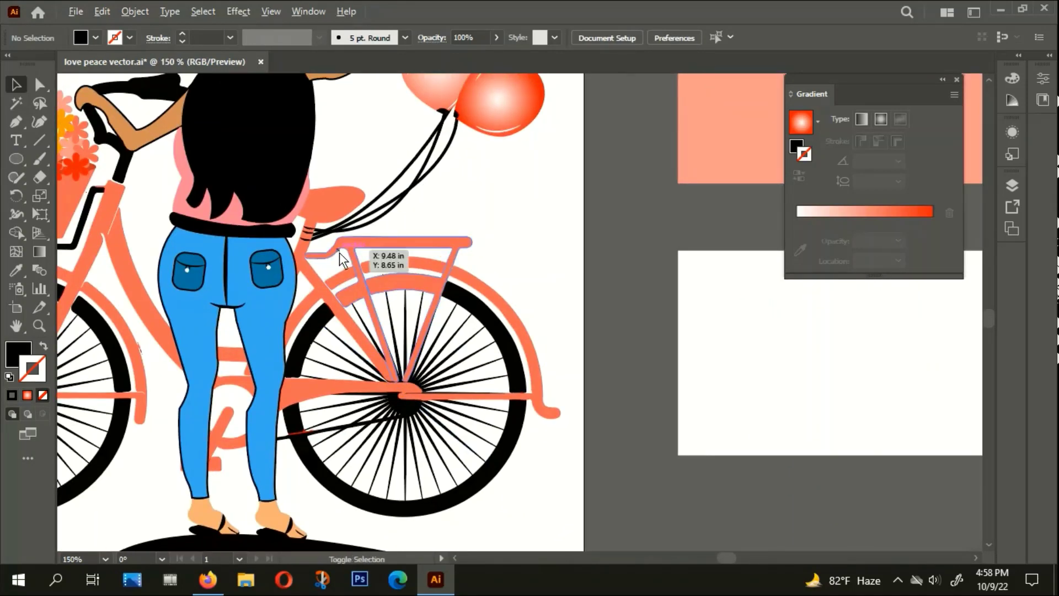
{"action": "scroll", "coordinate": [340, 257], "scroll_direction": "down", "scroll_amount": 3}
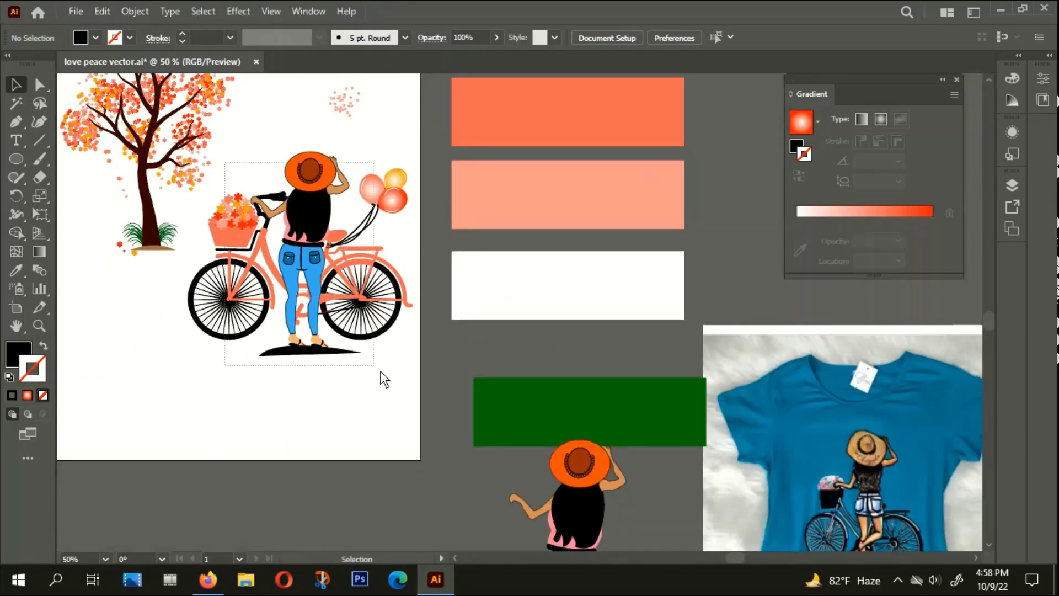
{"action": "key", "text": "space"}
{"action": "scroll", "coordinate": [307, 369], "scroll_direction": "up", "scroll_amount": 1}
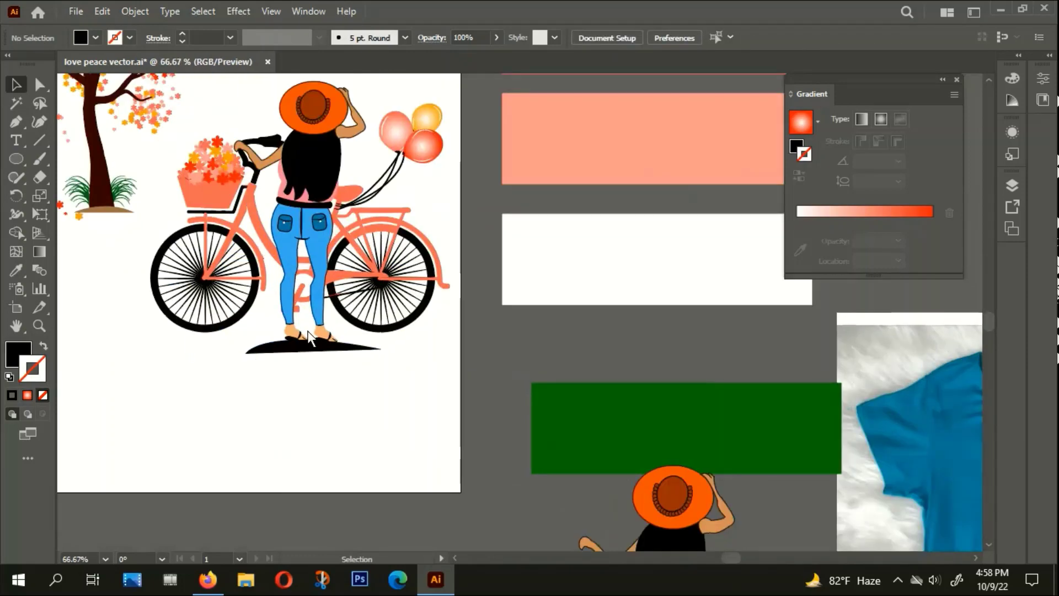
{"action": "scroll", "coordinate": [310, 337], "scroll_direction": "down", "scroll_amount": 3}
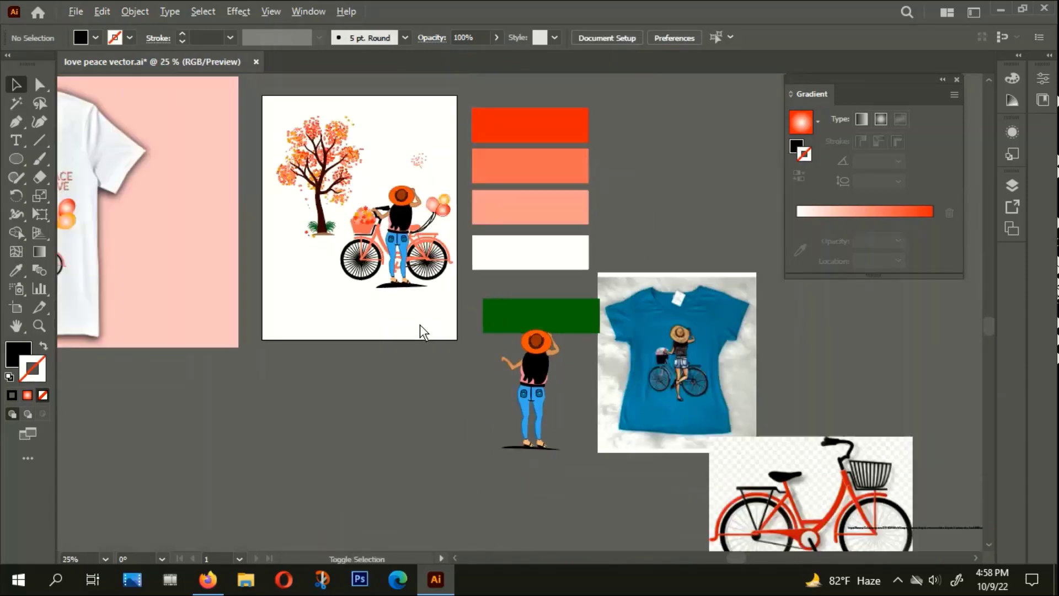
{"action": "scroll", "coordinate": [420, 325], "scroll_direction": "down", "scroll_amount": 1}
{"action": "scroll", "coordinate": [227, 330], "scroll_direction": "up", "scroll_amount": 2}
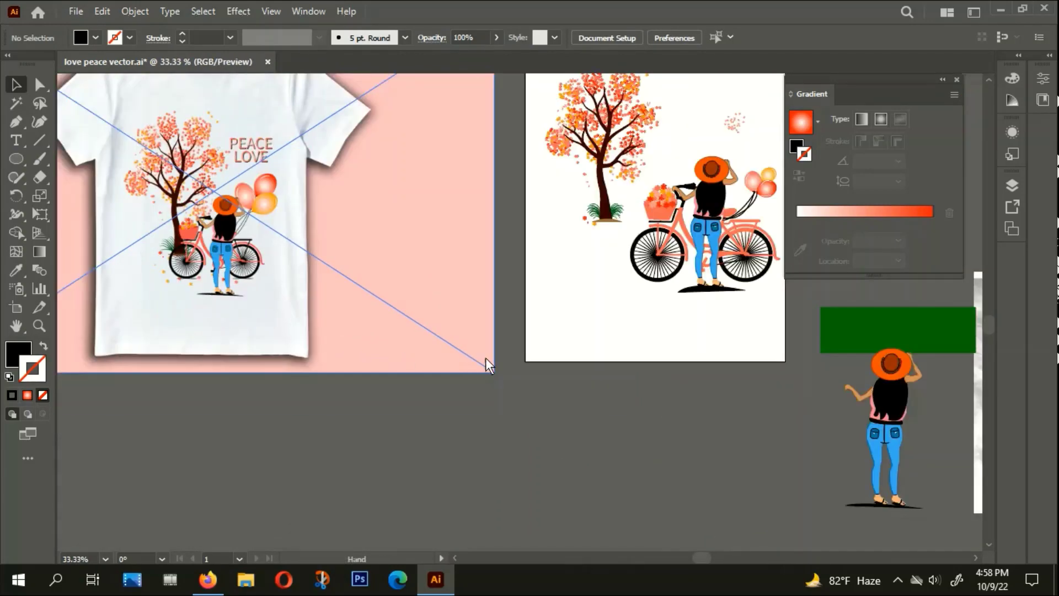
{"action": "left_click_drag", "start_coordinate": [486, 357], "coordinate": [138, 302]}
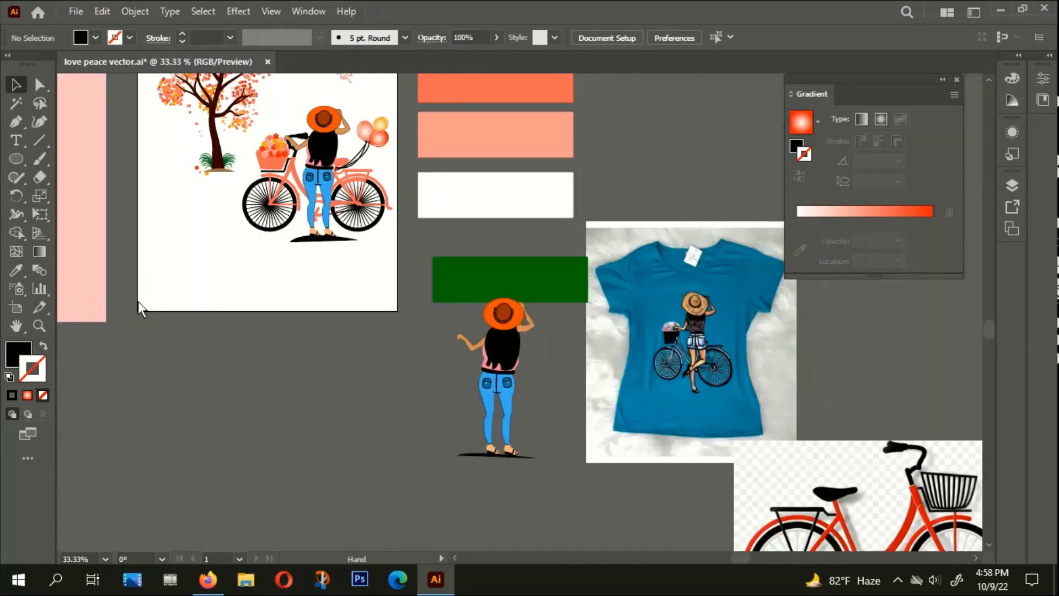
{"action": "scroll", "coordinate": [326, 147], "scroll_direction": "up", "scroll_amount": 2}
Move the girl group about 0.21 in right and 0.16 in down
{"action": "left_click", "coordinate": [326, 148]}
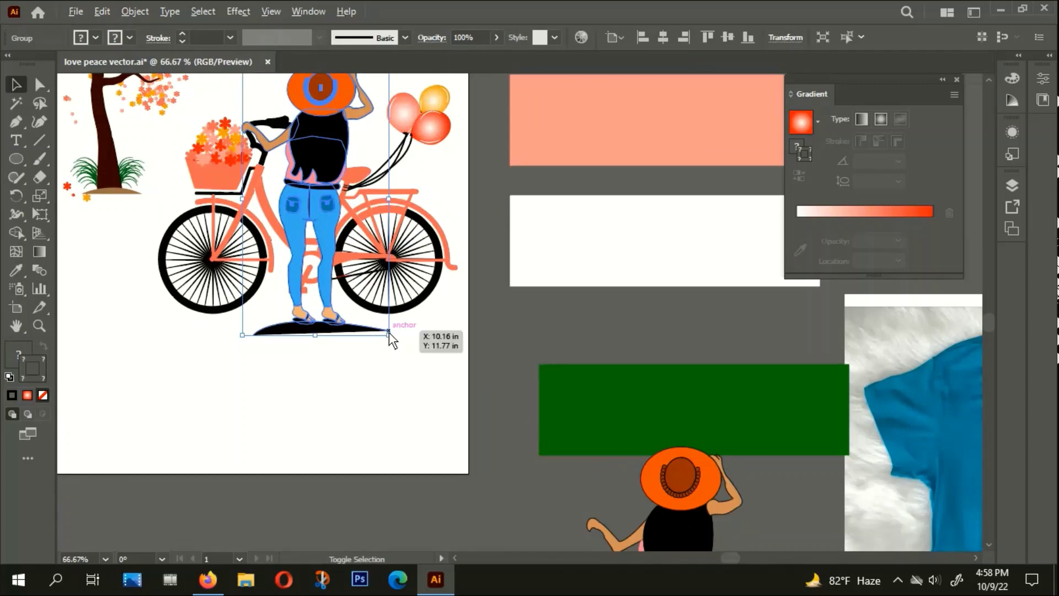
{"action": "scroll", "coordinate": [386, 351], "scroll_direction": "down", "scroll_amount": 2}
{"action": "scroll", "coordinate": [531, 367], "scroll_direction": "down", "scroll_amount": 1}
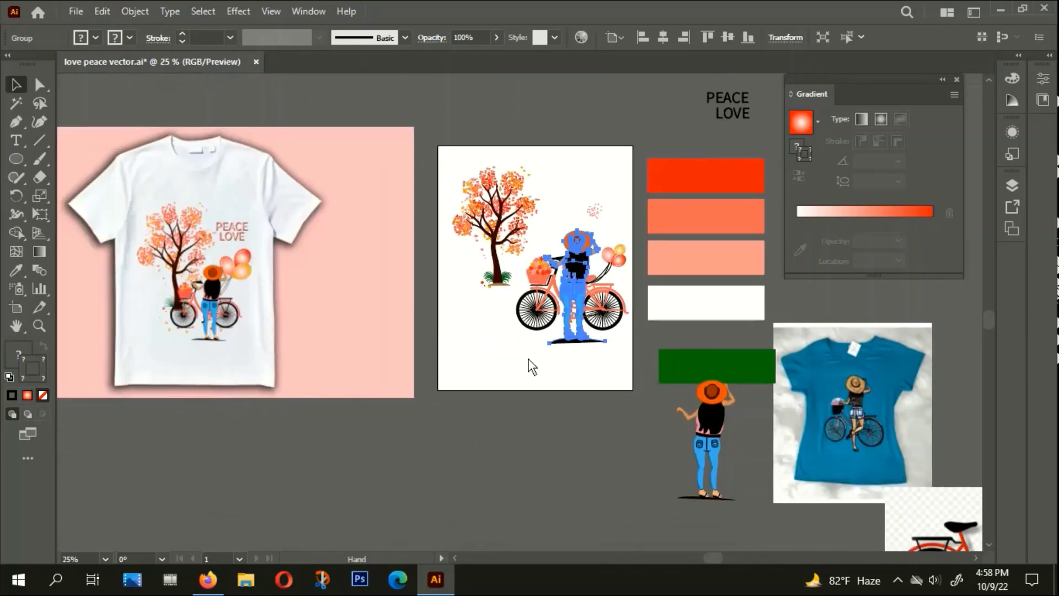
{"action": "scroll", "coordinate": [522, 353], "scroll_direction": "up", "scroll_amount": 1}
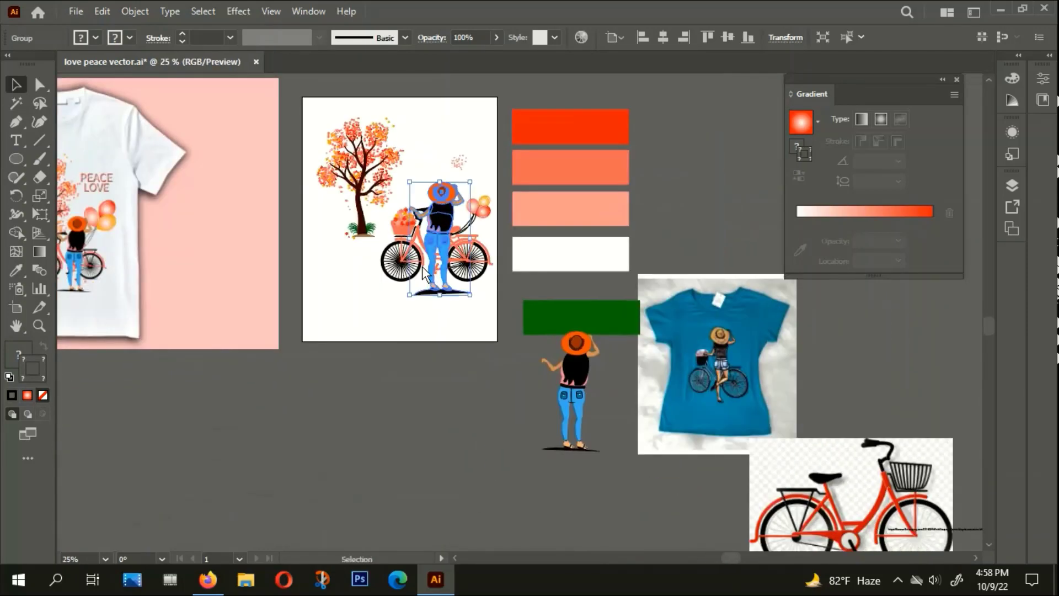
{"action": "scroll", "coordinate": [422, 267], "scroll_direction": "up", "scroll_amount": 1}
{"action": "scroll", "coordinate": [457, 214], "scroll_direction": "up", "scroll_amount": 1}
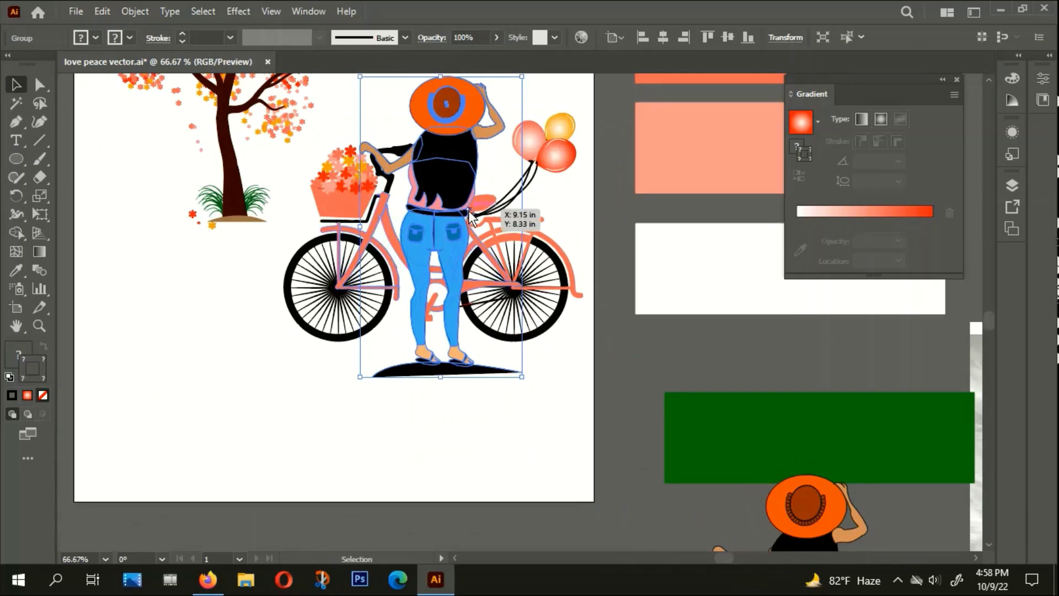
{"action": "left_click_drag", "start_coordinate": [456, 362], "coordinate": [463, 362]}
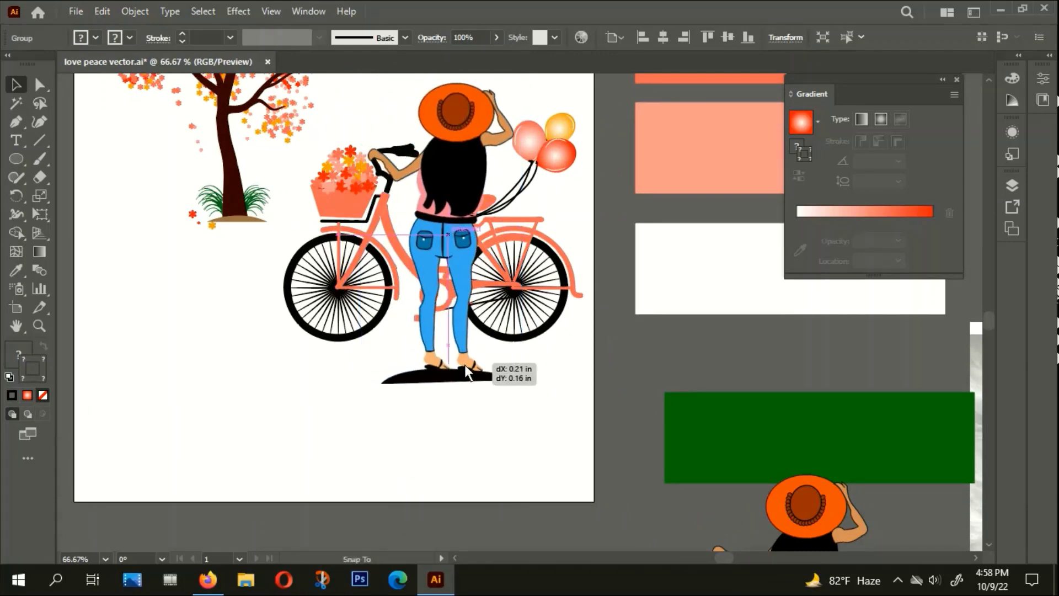
Try moving the tree toward the girl, then return it to its original spot
{"action": "left_click", "coordinate": [450, 454]}
{"action": "scroll", "coordinate": [452, 447], "scroll_direction": "down", "scroll_amount": 1}
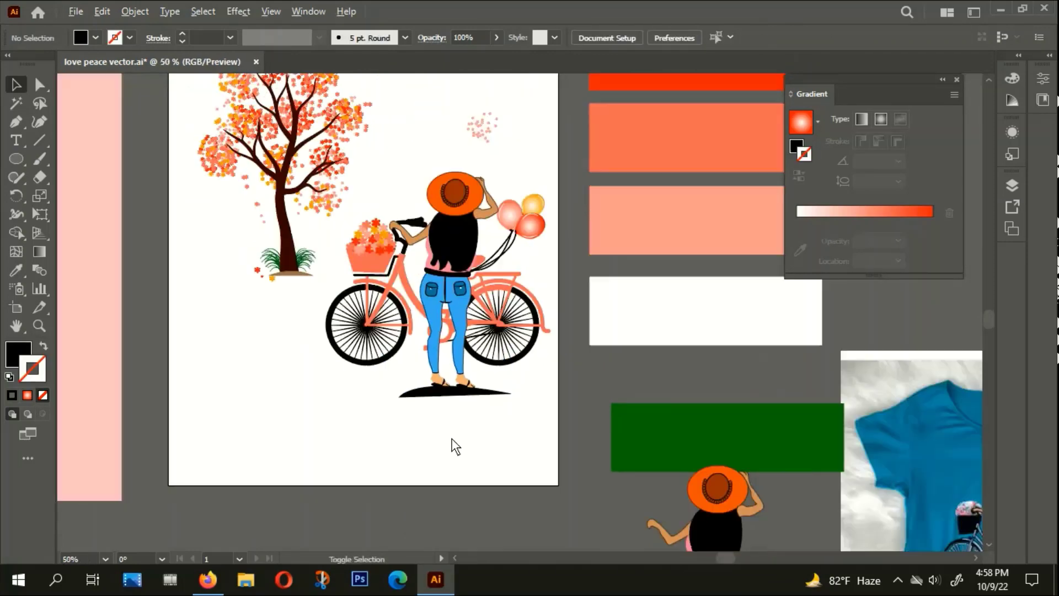
{"action": "scroll", "coordinate": [422, 342], "scroll_direction": "down", "scroll_amount": 1}
{"action": "scroll", "coordinate": [499, 442], "scroll_direction": "down", "scroll_amount": 1}
{"action": "scroll", "coordinate": [425, 375], "scroll_direction": "right", "scroll_amount": 1}
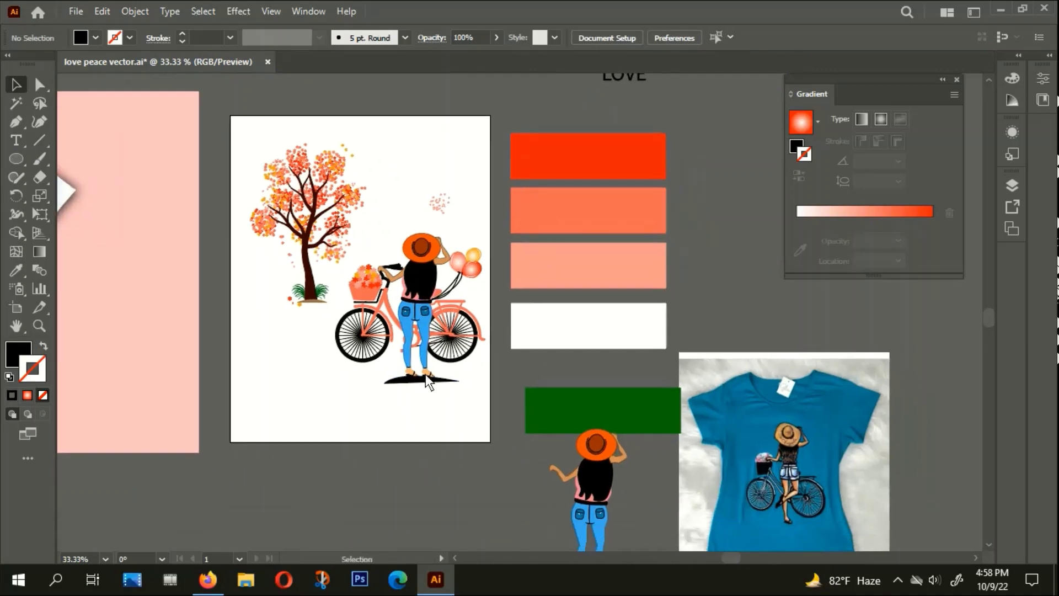
{"action": "mouse_move", "coordinate": [347, 254]}
{"action": "left_mouse_down"}
{"action": "mouse_move", "coordinate": [396, 293]}
{"action": "mouse_move", "coordinate": [349, 249]}
{"action": "left_mouse_up"}
{"action": "left_click", "coordinate": [381, 246]}
Group the girl and bicycle artwork and move it about 1 in left and 0.8 in up
{"action": "left_click_drag", "start_coordinate": [465, 388], "coordinate": [403, 336]}
{"action": "right_click", "coordinate": [450, 84]}
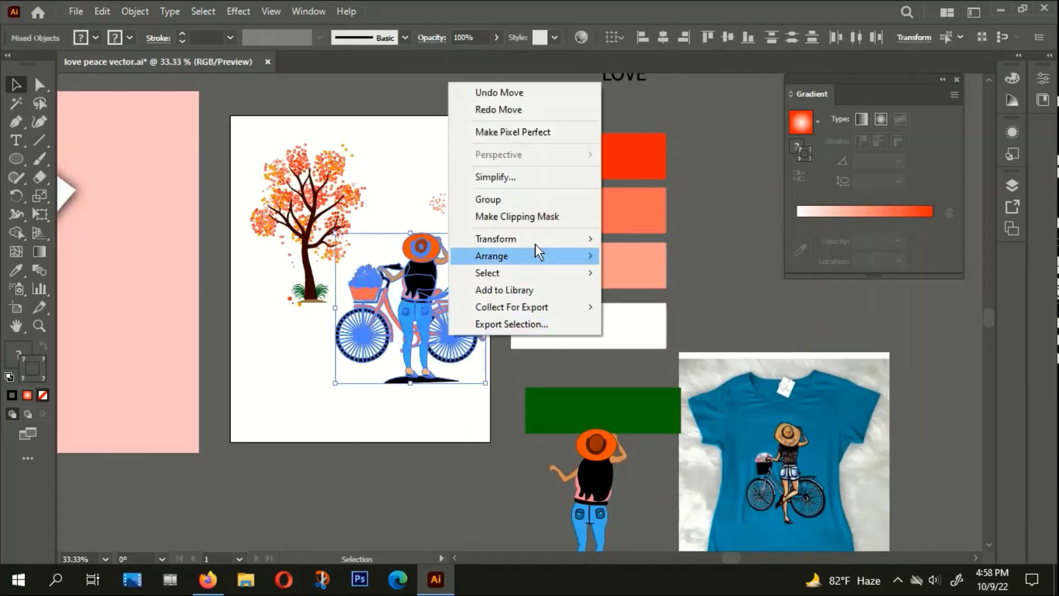
{"action": "left_click", "coordinate": [495, 198]}
{"action": "scroll", "coordinate": [382, 376], "scroll_direction": "up", "scroll_amount": 1}
{"action": "left_click_drag", "start_coordinate": [363, 291], "coordinate": [315, 270]}
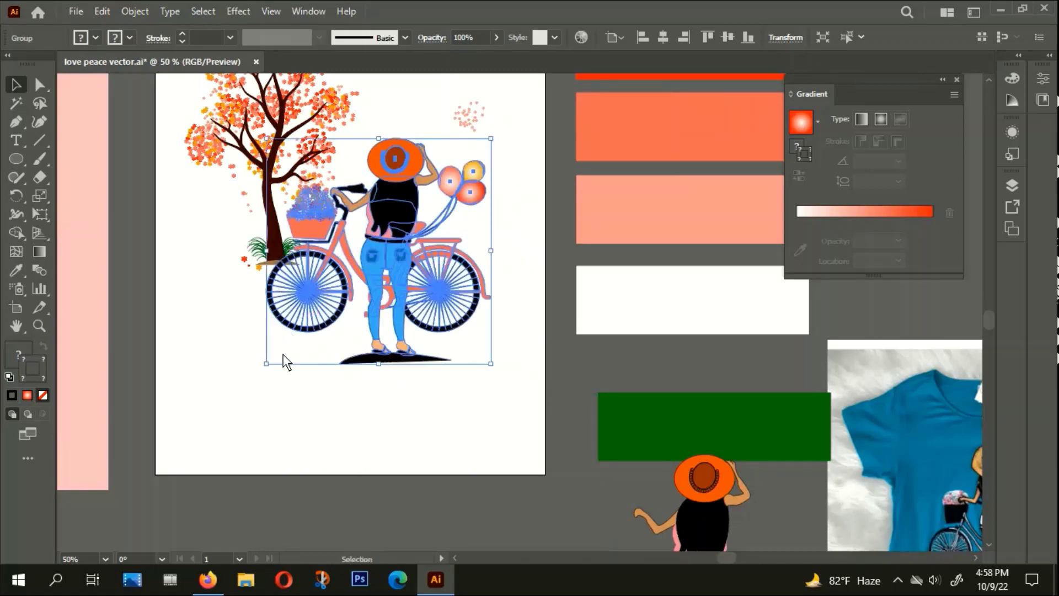
{"action": "left_click", "coordinate": [474, 380]}
{"action": "left_click_drag", "start_coordinate": [459, 118], "coordinate": [450, 121]}
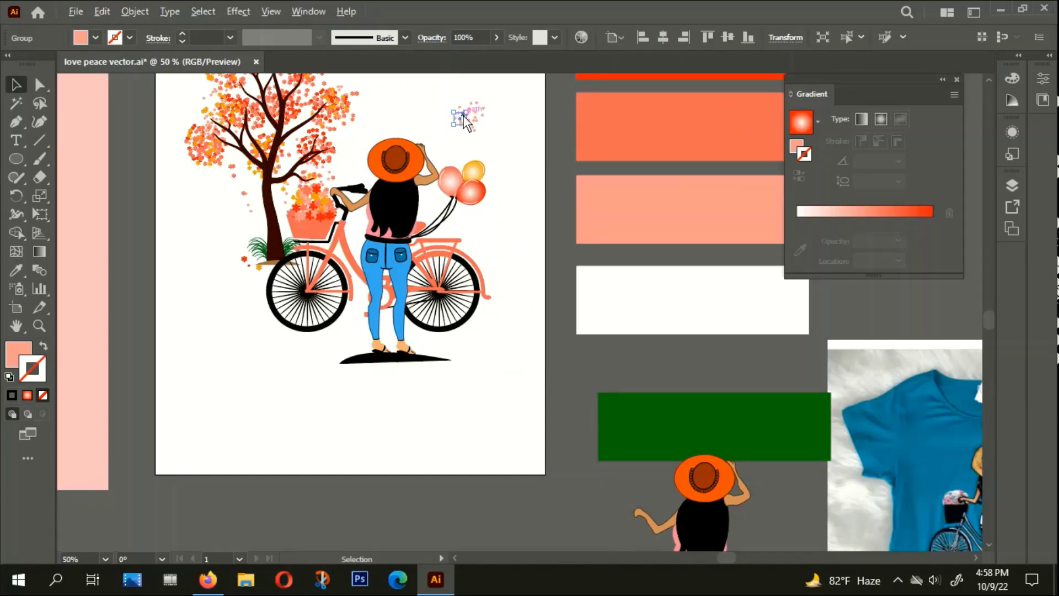
Pull a small flower from the pink cluster, resize it, and place a copy below the bicycle
{"action": "left_click_drag", "start_coordinate": [463, 116], "coordinate": [299, 367]}
{"action": "scroll", "coordinate": [298, 388], "scroll_direction": "up", "scroll_amount": 2}
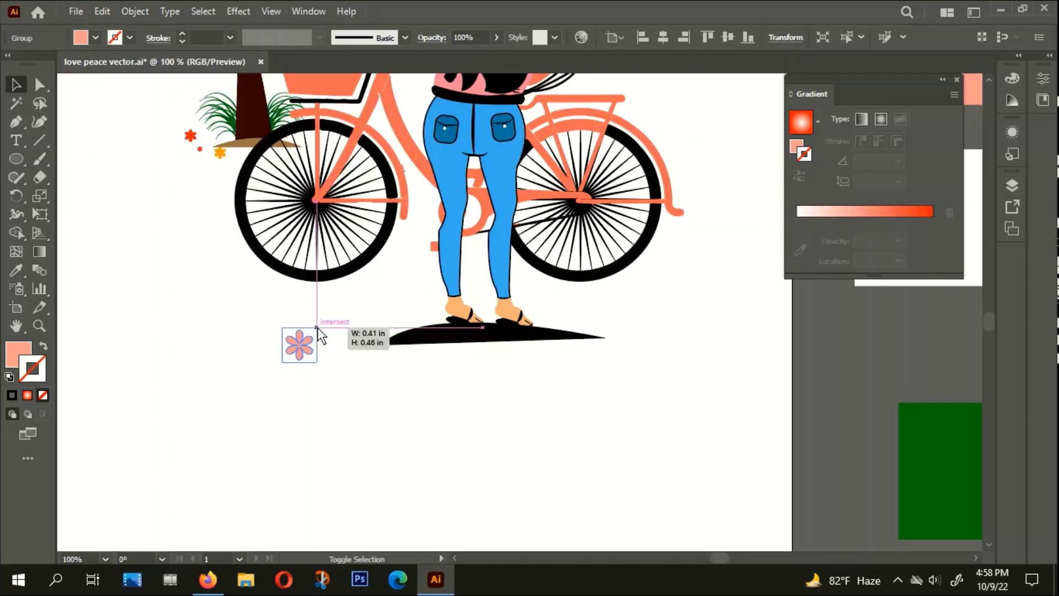
{"action": "scroll", "coordinate": [320, 350], "scroll_direction": "down", "scroll_amount": 2}
{"action": "mouse_move", "coordinate": [320, 351]}
{"action": "left_mouse_down"}
{"action": "mouse_move", "coordinate": [309, 349]}
{"action": "mouse_move", "coordinate": [356, 310]}
{"action": "mouse_move", "coordinate": [457, 330]}
{"action": "left_mouse_up"}
{"action": "left_click", "coordinate": [321, 356]}
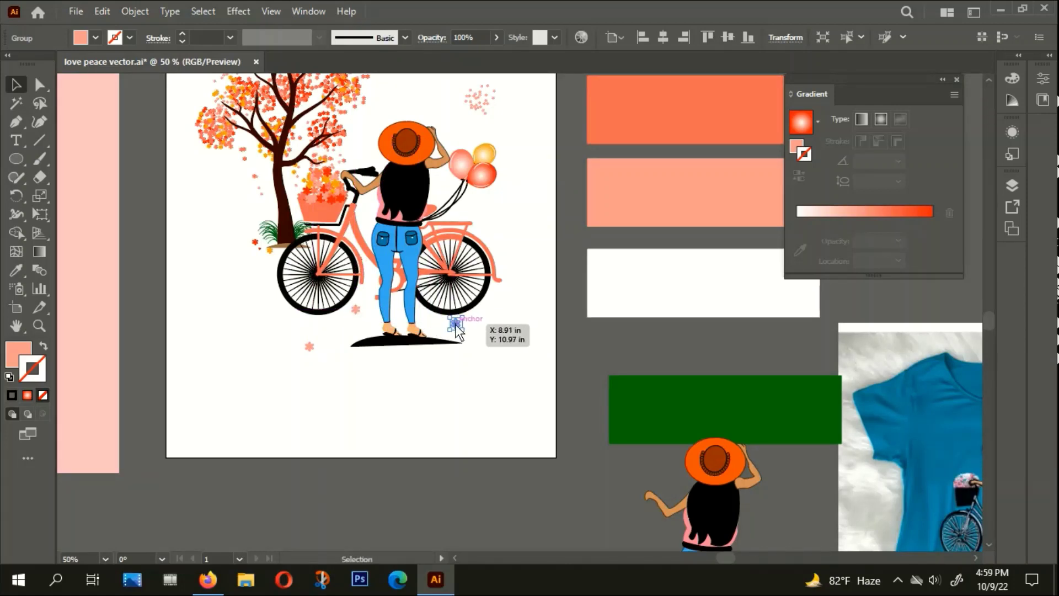
{"action": "mouse_move", "coordinate": [457, 330]}
{"action": "left_mouse_down"}
{"action": "mouse_move", "coordinate": [414, 371]}
{"action": "mouse_move", "coordinate": [282, 314]}
{"action": "left_mouse_up"}
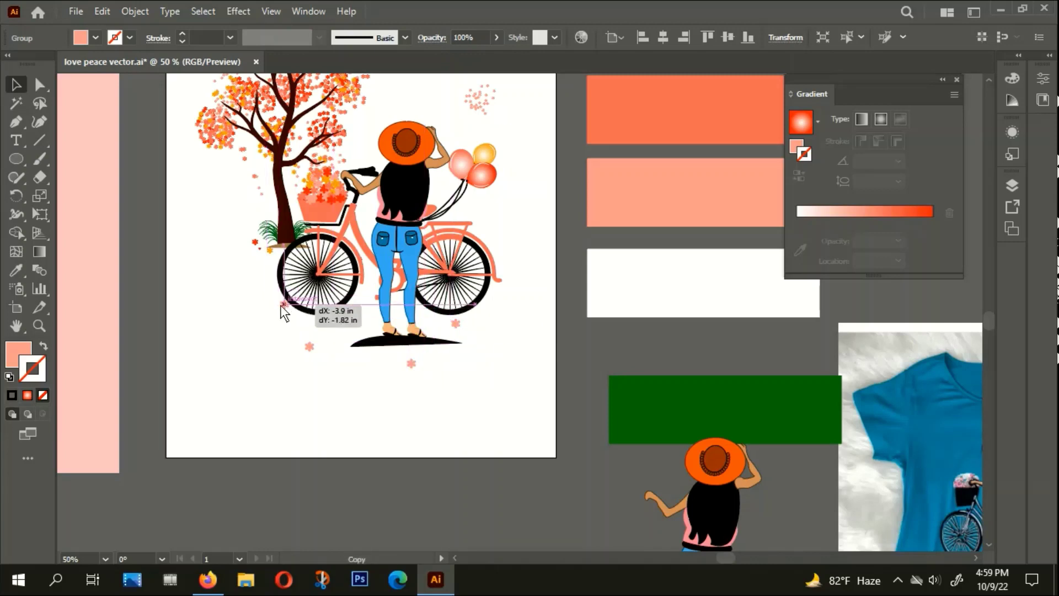
{"action": "left_click", "coordinate": [299, 384]}
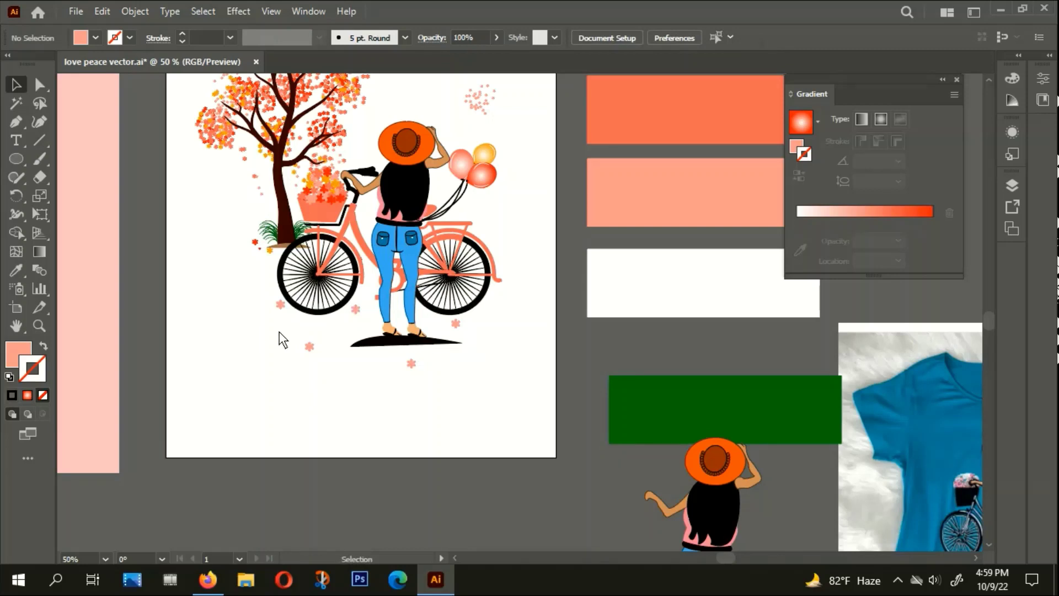
Recolour two small flowers with the red and orange flower colours using the Eyedropper
{"action": "left_click", "coordinate": [281, 305]}
{"action": "key", "text": "i"}
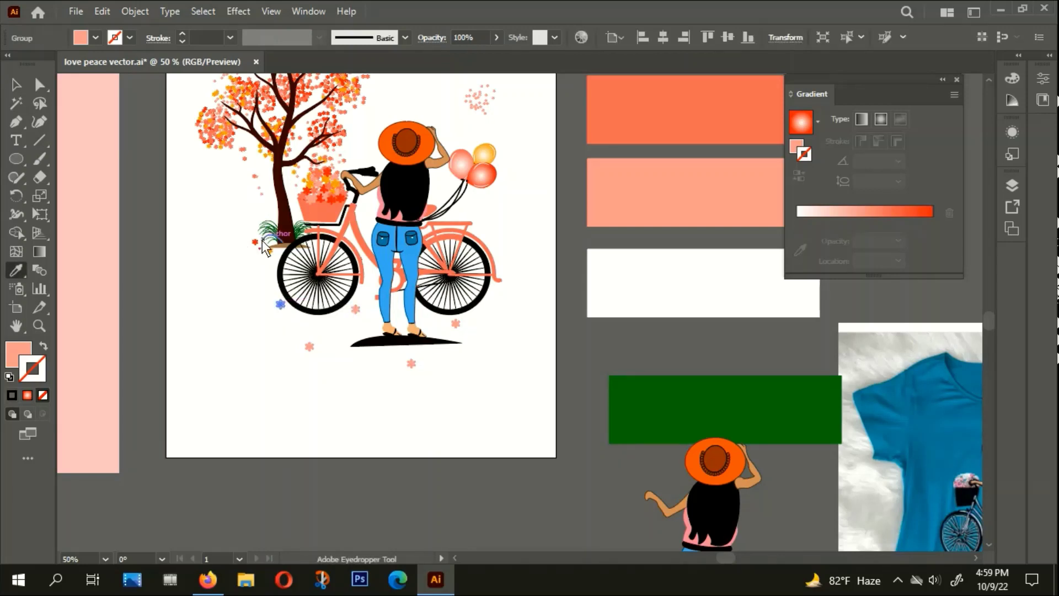
{"action": "left_click", "coordinate": [257, 243]}
{"action": "left_click", "coordinate": [16, 84]}
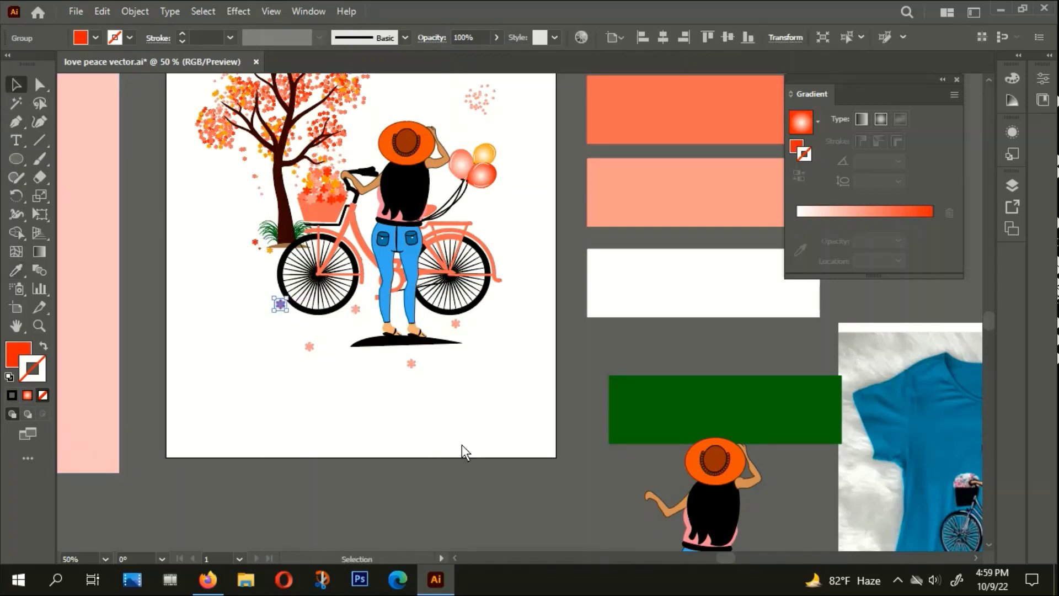
{"action": "left_click", "coordinate": [411, 363]}
{"action": "key", "text": "i"}
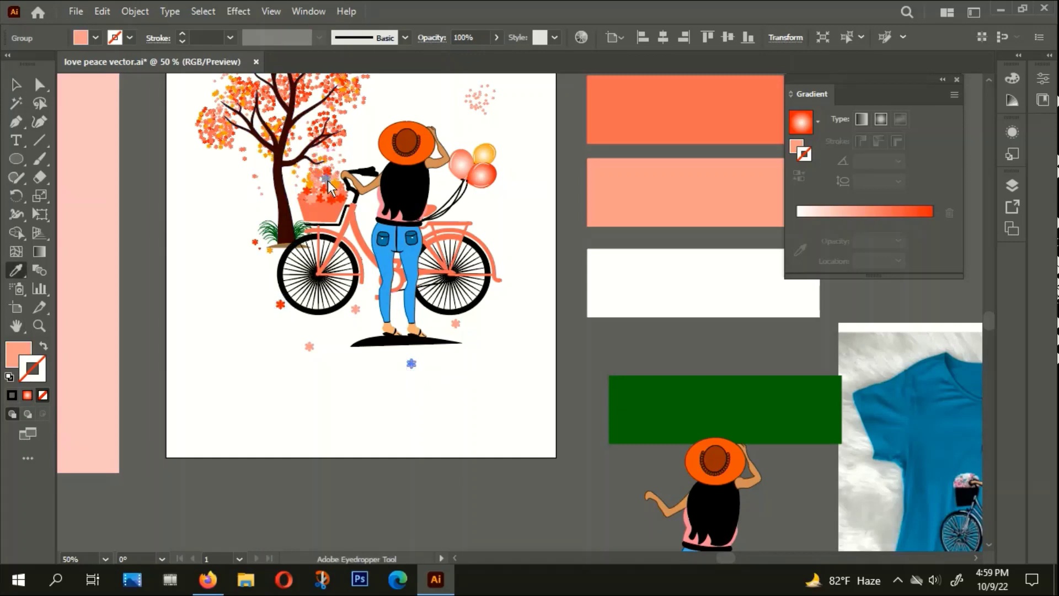
{"action": "left_click", "coordinate": [328, 180]}
{"action": "left_click", "coordinate": [16, 84]}
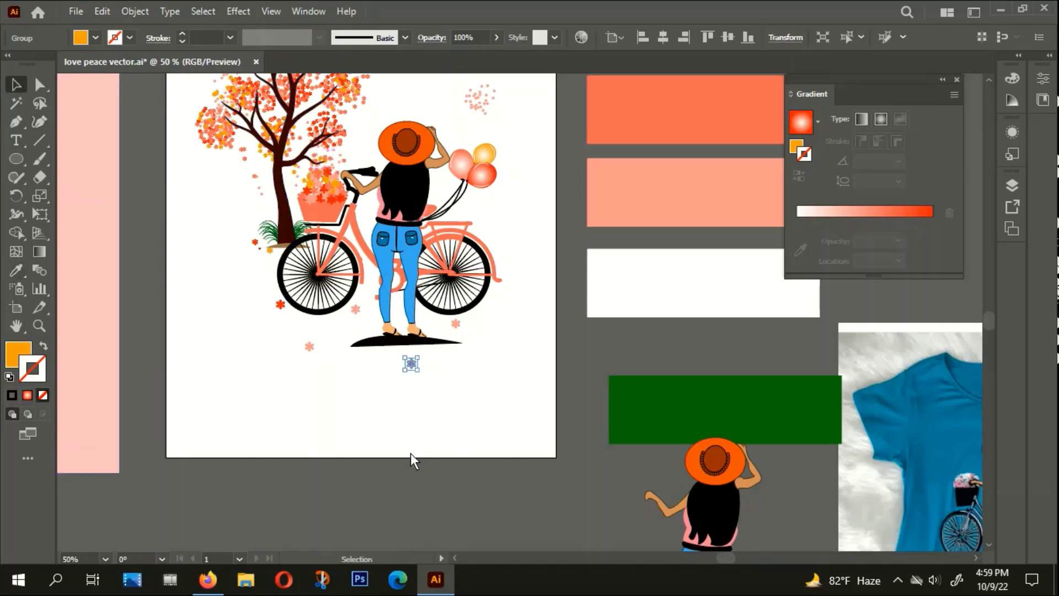
Recolour the small flower below the bicycle with sampled orange and other artwork tones
{"action": "left_click", "coordinate": [371, 415]}
{"action": "left_click", "coordinate": [310, 349]}
{"action": "key", "text": "i"}
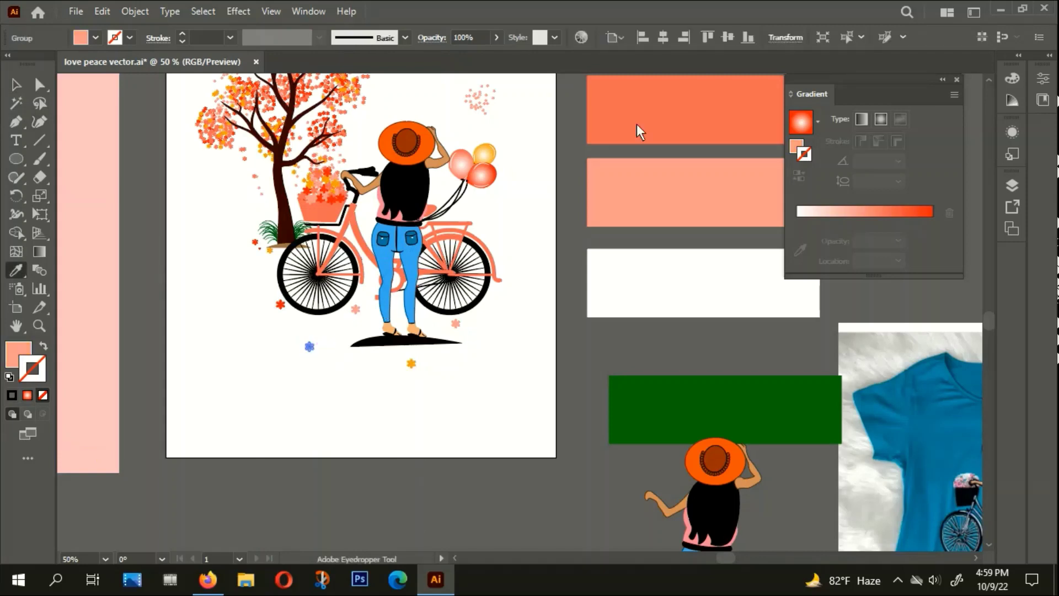
{"action": "left_click", "coordinate": [674, 104]}
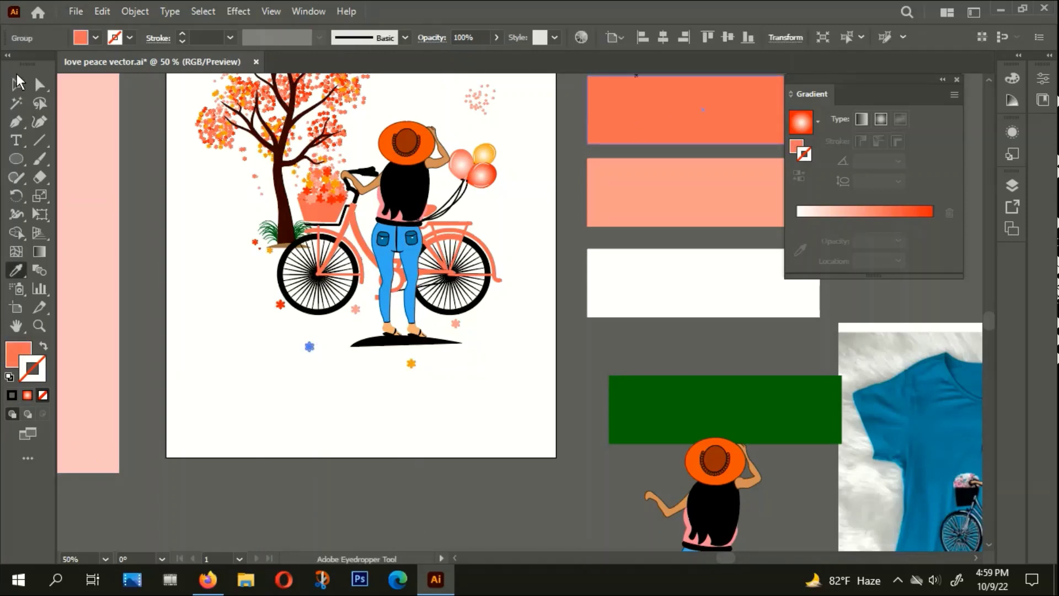
{"action": "left_click", "coordinate": [295, 414]}
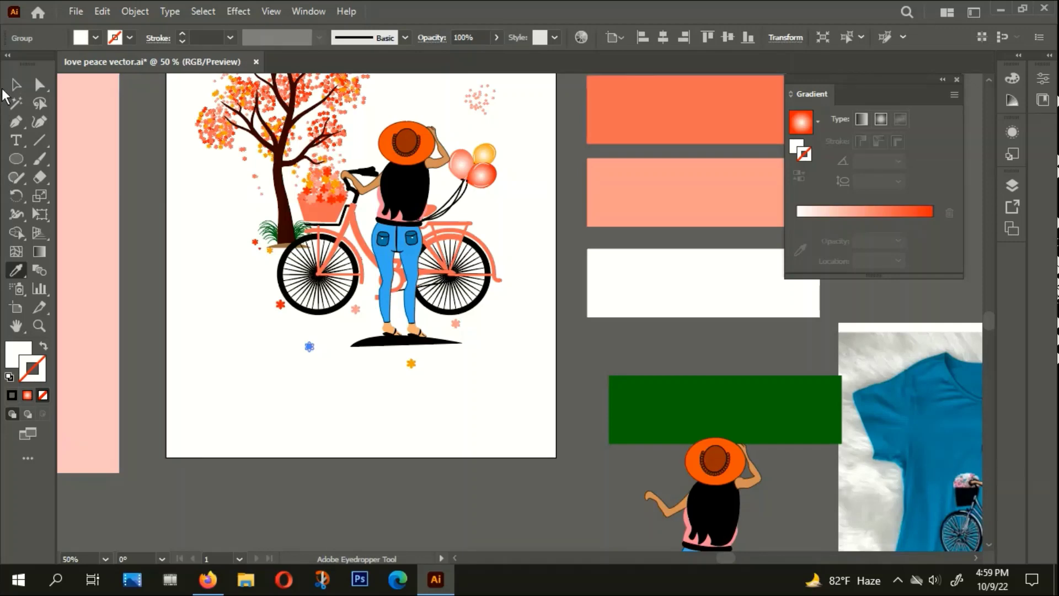
{"action": "key", "text": "v"}
{"action": "left_click", "coordinate": [324, 435]}
Delete the stray little flower cluster near the artboard's top right
{"action": "key", "text": "ctrl+minus"}
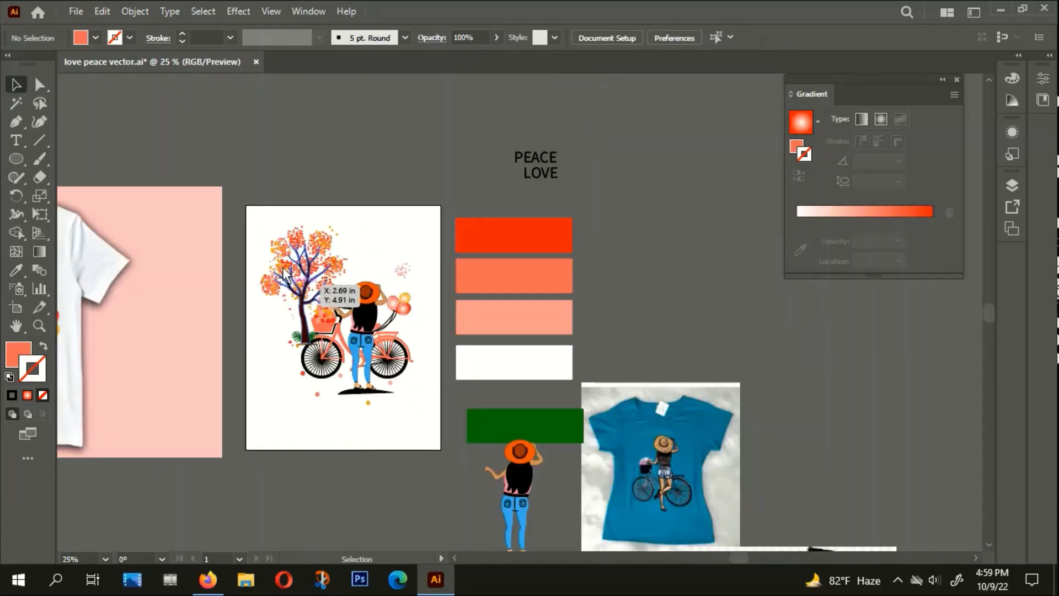
{"action": "left_click", "coordinate": [284, 274]}
{"action": "key", "text": "ctrl+shift+a"}
{"action": "key", "text": "ctrl+plus"}
{"action": "key", "text": "ctrl+plus"}
{"action": "key", "text": "ctrl+plus"}
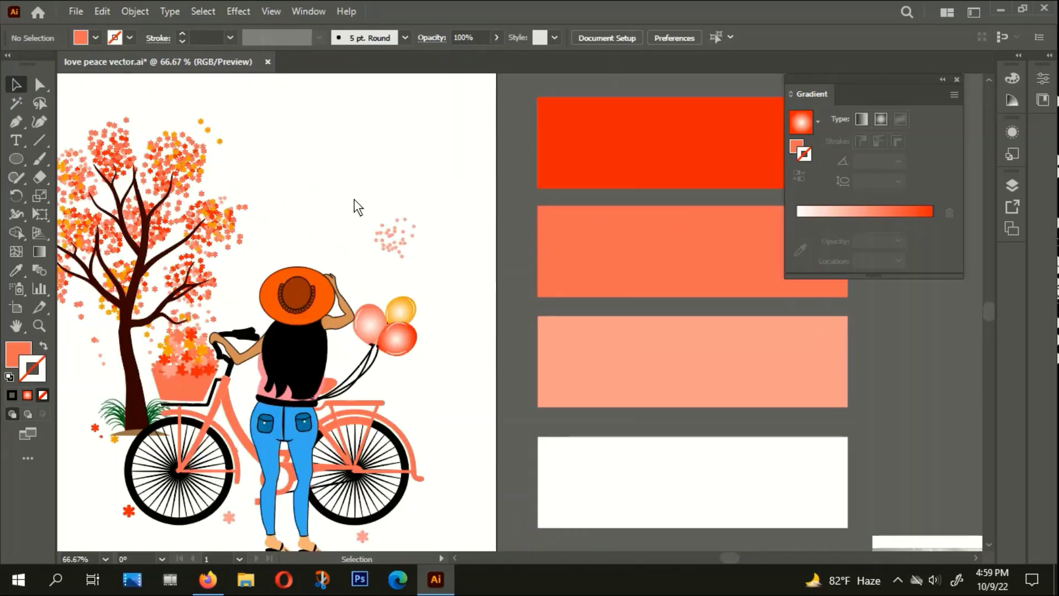
{"action": "left_click_drag", "start_coordinate": [447, 273], "coordinate": [447, 273]}
{"action": "key", "text": "Delete"}
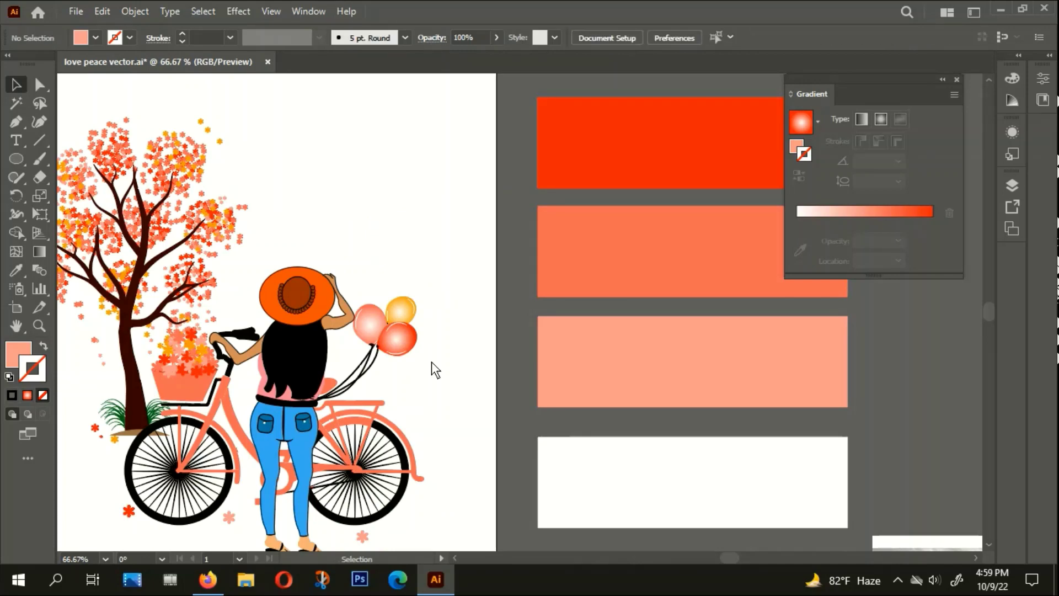
Group the whole tree-and-bicycle artwork and bring the white T-shirt mockup into view
{"action": "scroll", "coordinate": [420, 346], "scroll_direction": "down", "scroll_amount": 3}
{"action": "left_click_drag", "start_coordinate": [303, 316], "coordinate": [405, 436]}
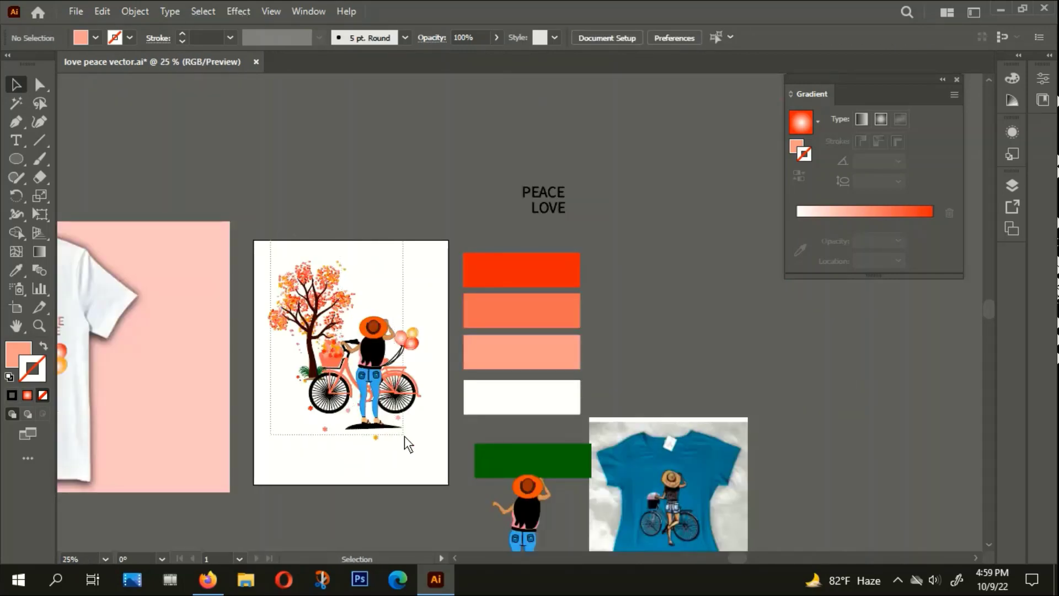
{"action": "right_click", "coordinate": [365, 343]}
{"action": "left_click", "coordinate": [410, 203]}
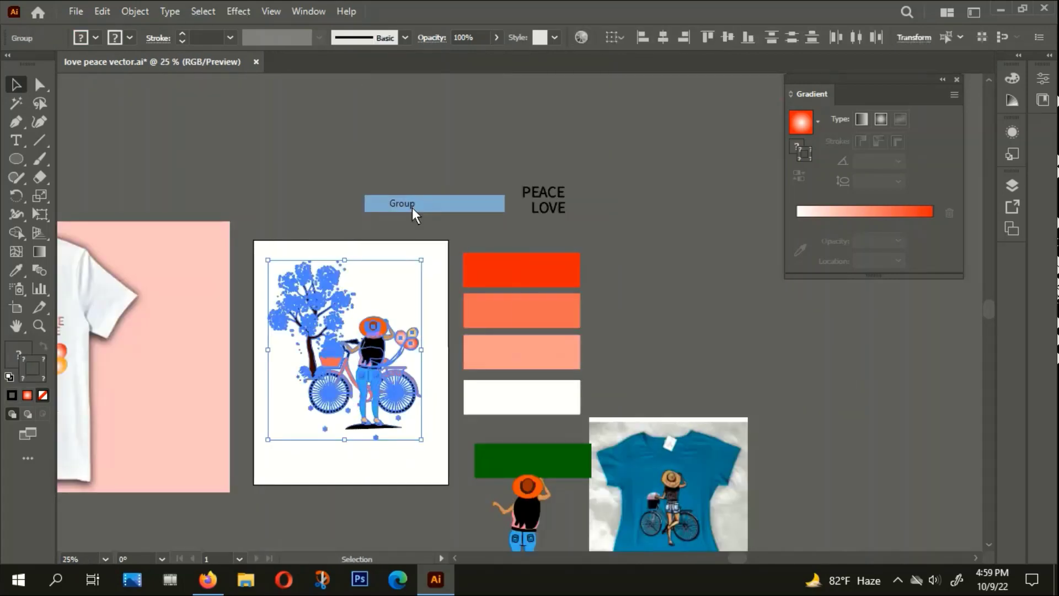
{"action": "left_click", "coordinate": [409, 236]}
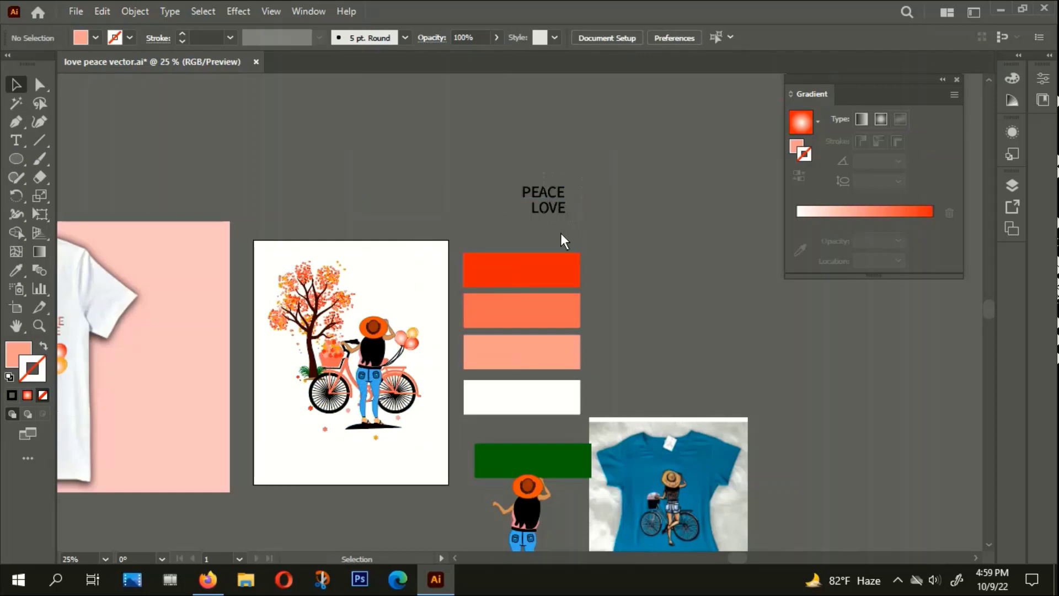
{"action": "mouse_move", "coordinate": [561, 233]}
{"action": "left_mouse_down"}
{"action": "mouse_move", "coordinate": [667, 219]}
{"action": "mouse_move", "coordinate": [655, 220]}
{"action": "left_mouse_up"}
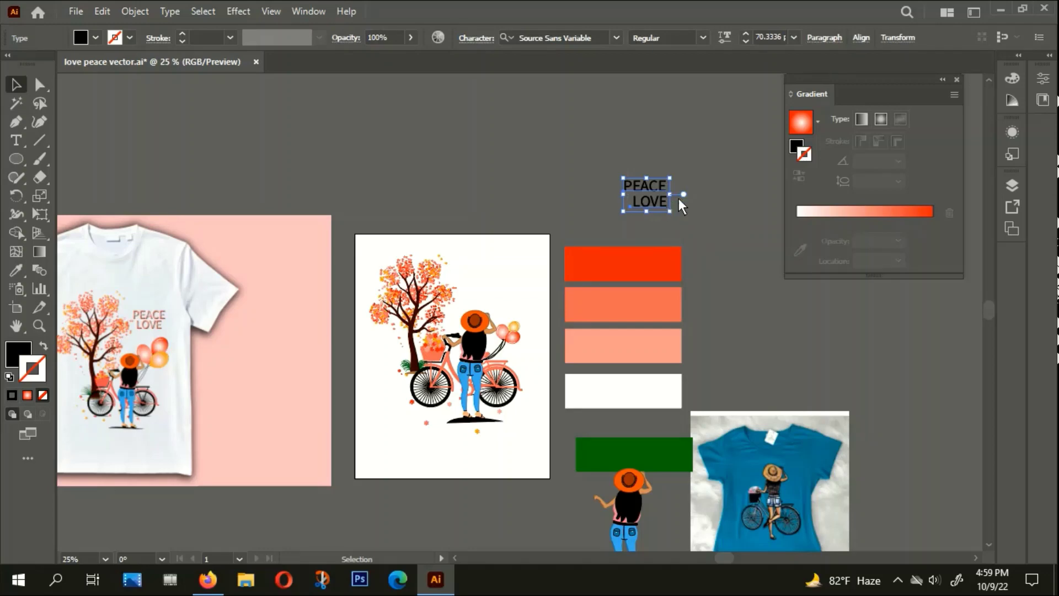
Copy PEACE LOVE above the girl, outline it, and centre LOVE under PEACE
{"action": "scroll", "coordinate": [645, 207], "scroll_direction": "up", "scroll_amount": 2}
{"action": "scroll", "coordinate": [644, 207], "scroll_direction": "down", "scroll_amount": 1}
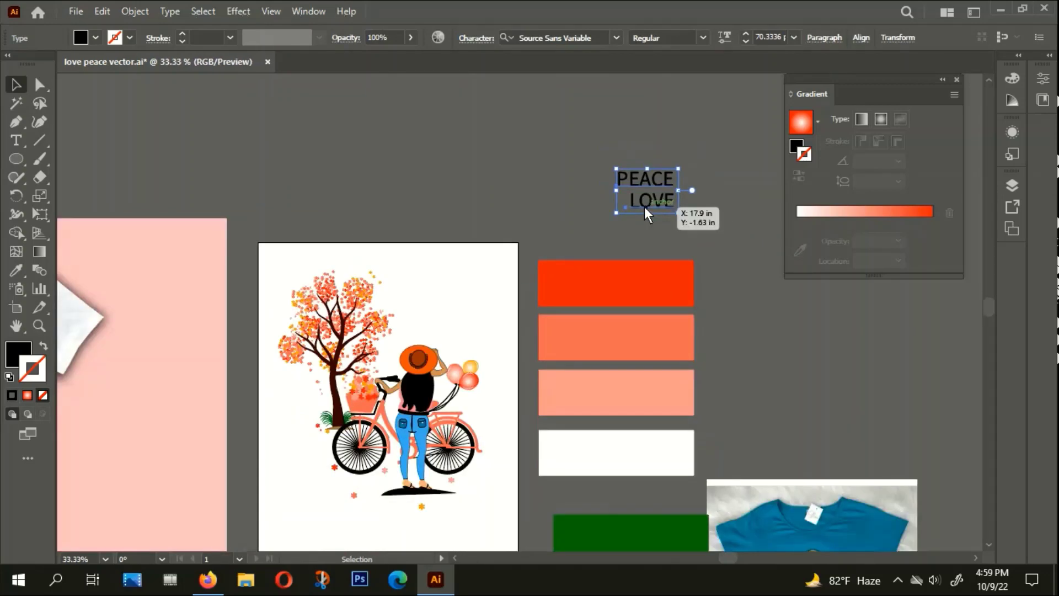
{"action": "left_click_drag", "start_coordinate": [644, 207], "coordinate": [445, 315]}
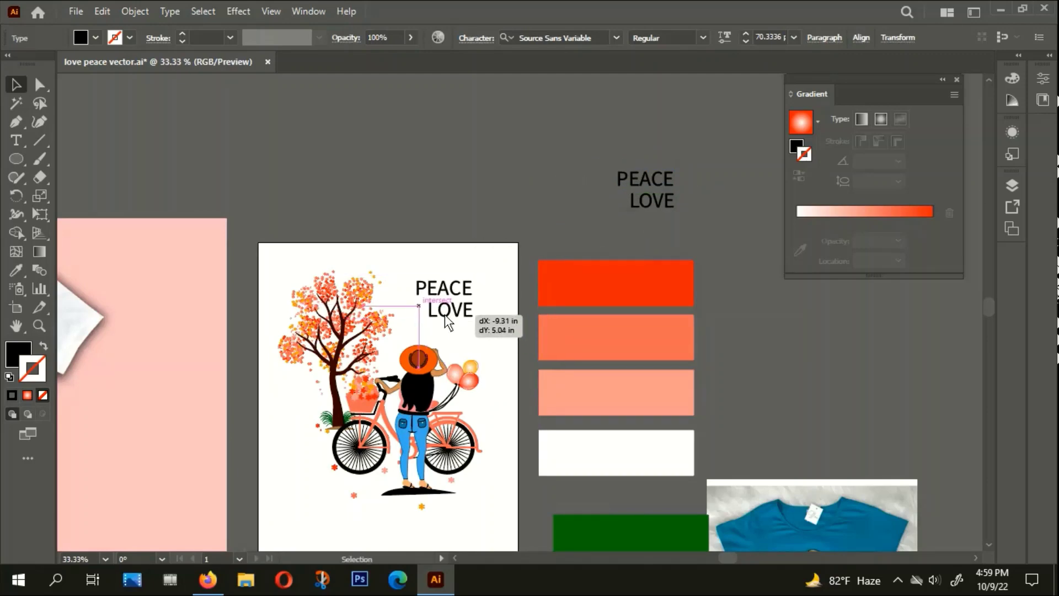
{"action": "scroll", "coordinate": [445, 315], "scroll_direction": "up", "scroll_amount": 3}
{"action": "right_click", "coordinate": [450, 302]}
{"action": "left_click", "coordinate": [522, 350]}
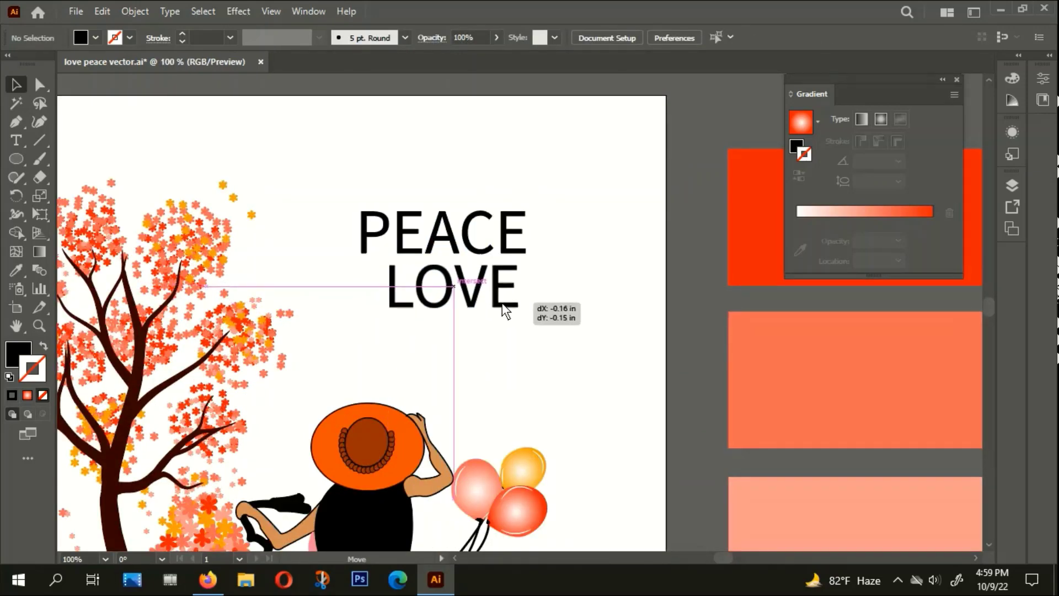
{"action": "left_click_drag", "start_coordinate": [515, 312], "coordinate": [502, 303]}
{"action": "left_click_drag", "start_coordinate": [355, 205], "coordinate": [532, 304]}
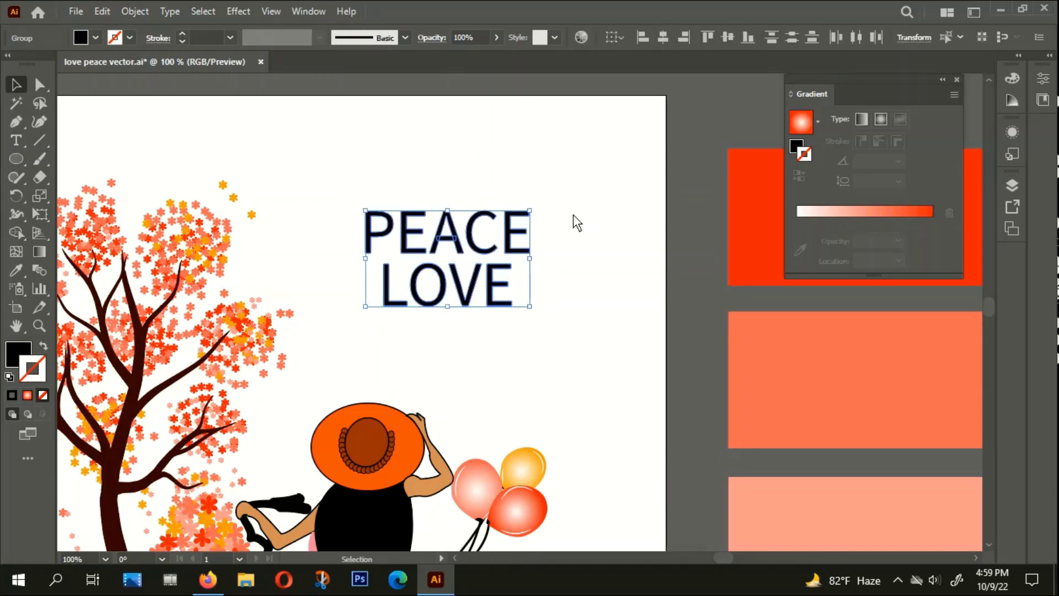
Fill the PEACE LOVE lettering with the pink balloon's gradient and nudge it right and down
{"action": "key", "text": "i"}
{"action": "left_click", "coordinate": [552, 513]}
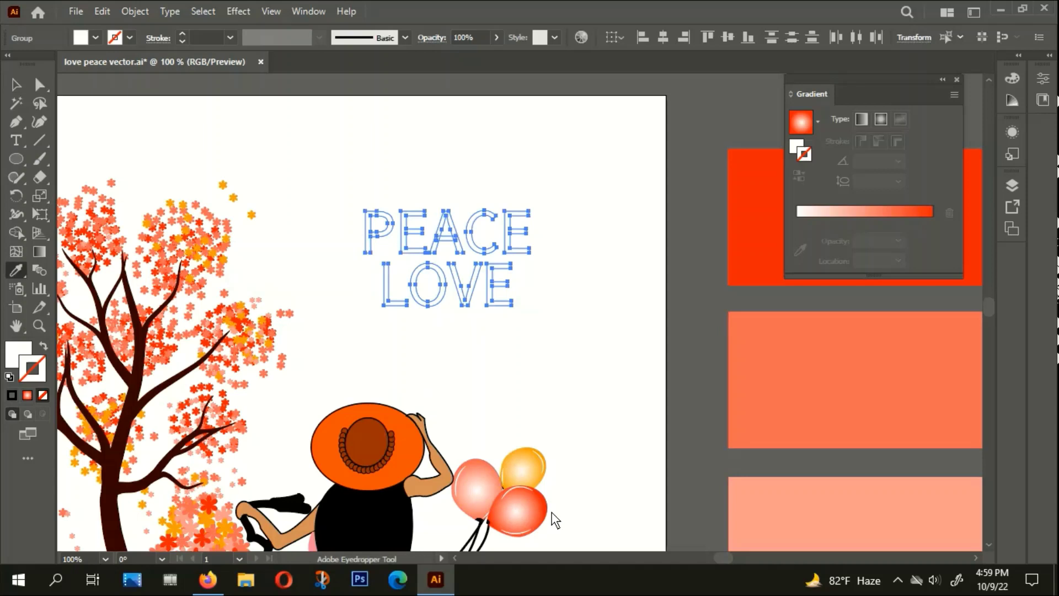
{"action": "left_click", "coordinate": [522, 511]}
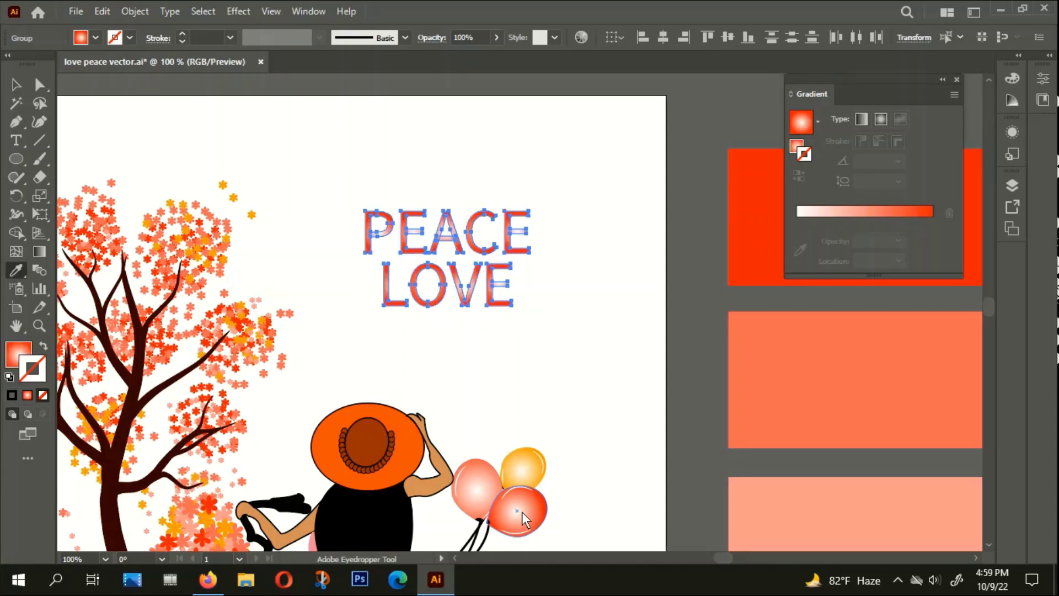
{"action": "left_click", "coordinate": [480, 489]}
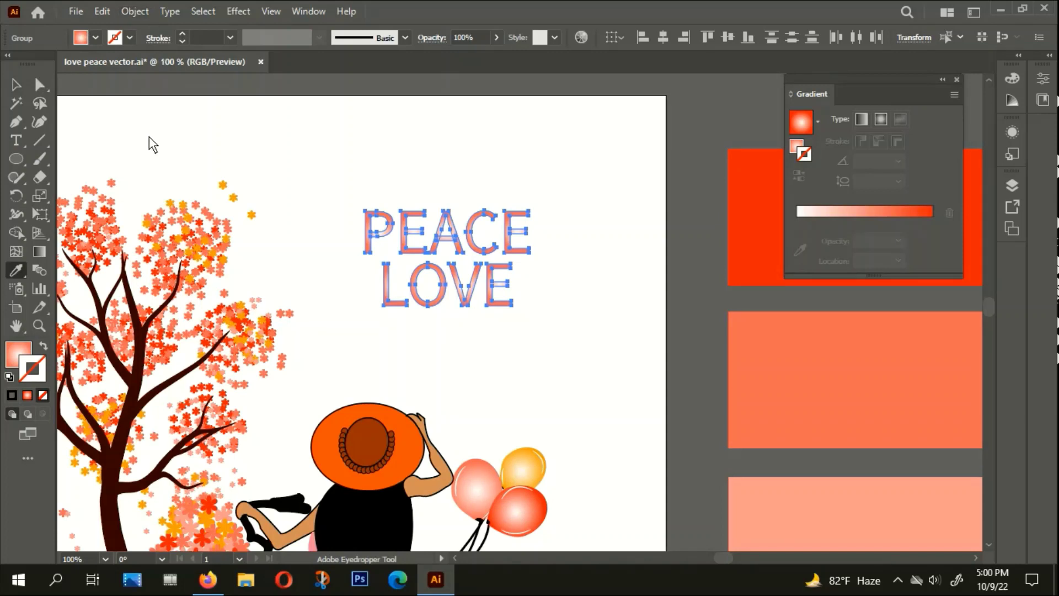
{"action": "key", "text": "v"}
{"action": "key", "text": "i"}
{"action": "key", "text": "Right"}
{"action": "key", "text": "Right"}
{"action": "key", "text": "Right"}
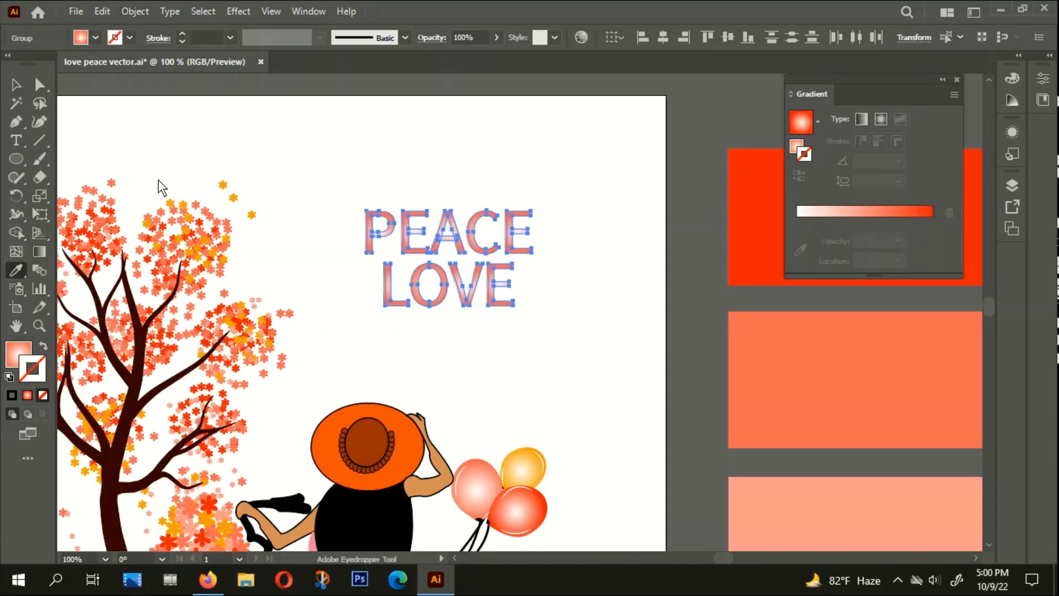
{"action": "key", "text": "Down"}
{"action": "key", "text": "Down"}
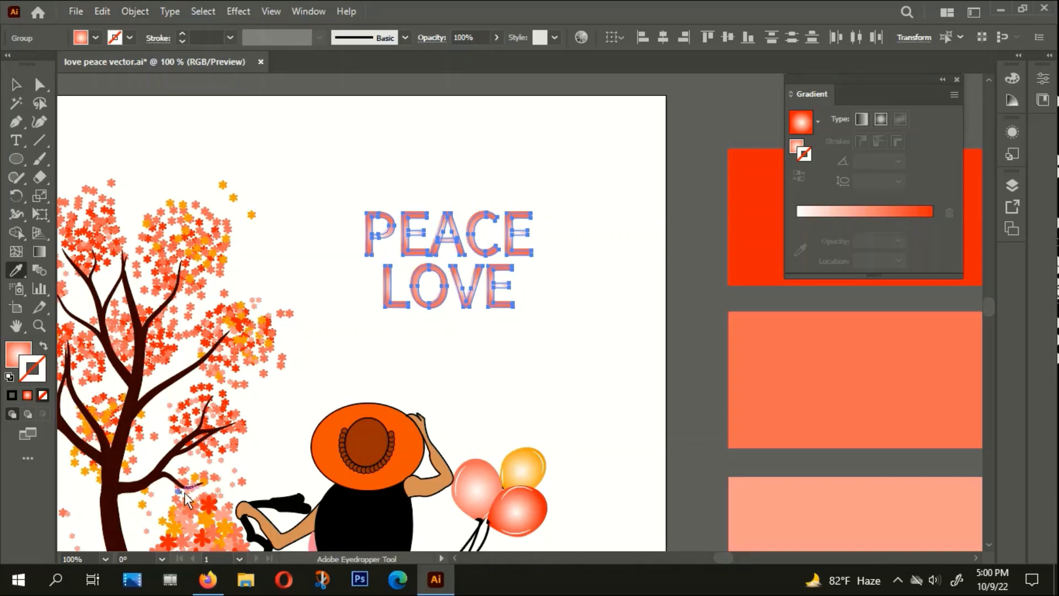
{"action": "left_click", "coordinate": [392, 516]}
{"action": "left_click", "coordinate": [16, 85]}
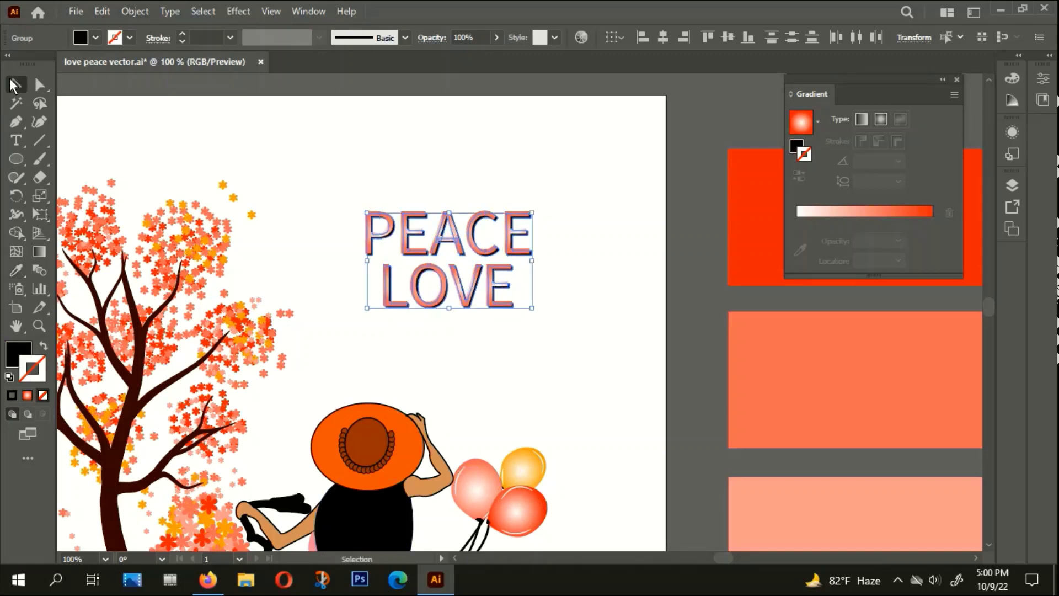
{"action": "left_click", "coordinate": [372, 163]}
Group the PEACE and LOVE lines and scale the lettering up from its centre
{"action": "right_click", "coordinate": [469, 238]}
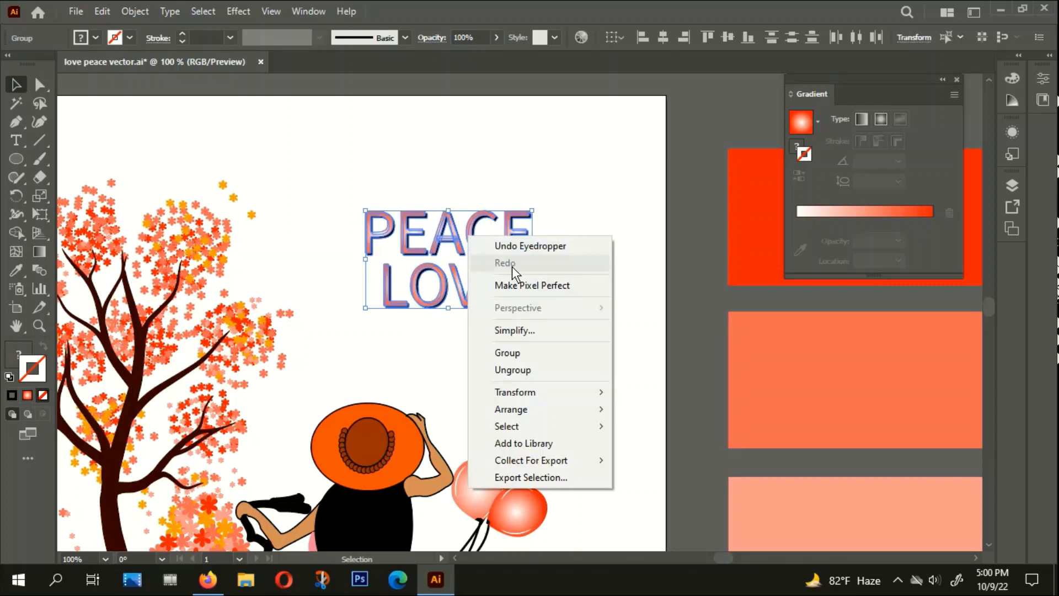
{"action": "left_click", "coordinate": [509, 356]}
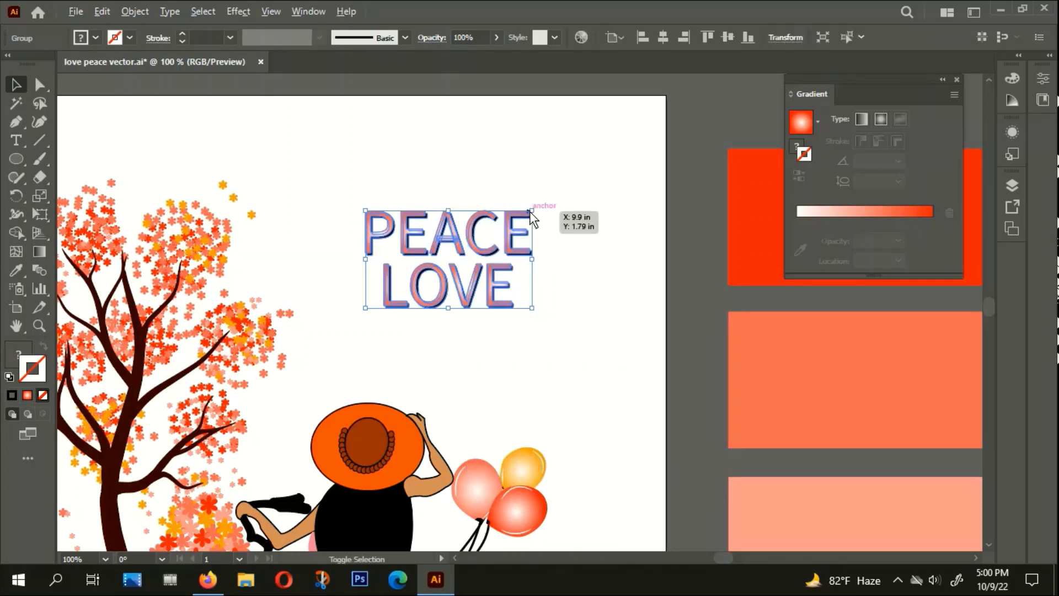
{"action": "left_click_drag", "start_coordinate": [531, 211], "coordinate": [582, 165]}
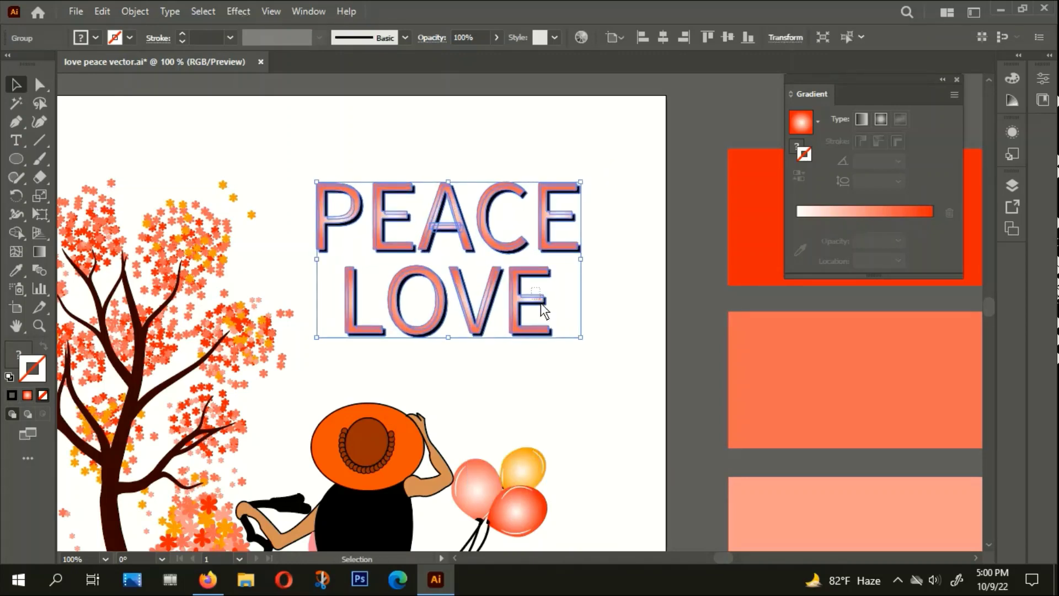
{"action": "left_click", "coordinate": [522, 135]}
Nudge the PEACE LOVE lettering slightly upward above the balloons
{"action": "scroll", "coordinate": [522, 135], "scroll_direction": "down", "scroll_amount": 4}
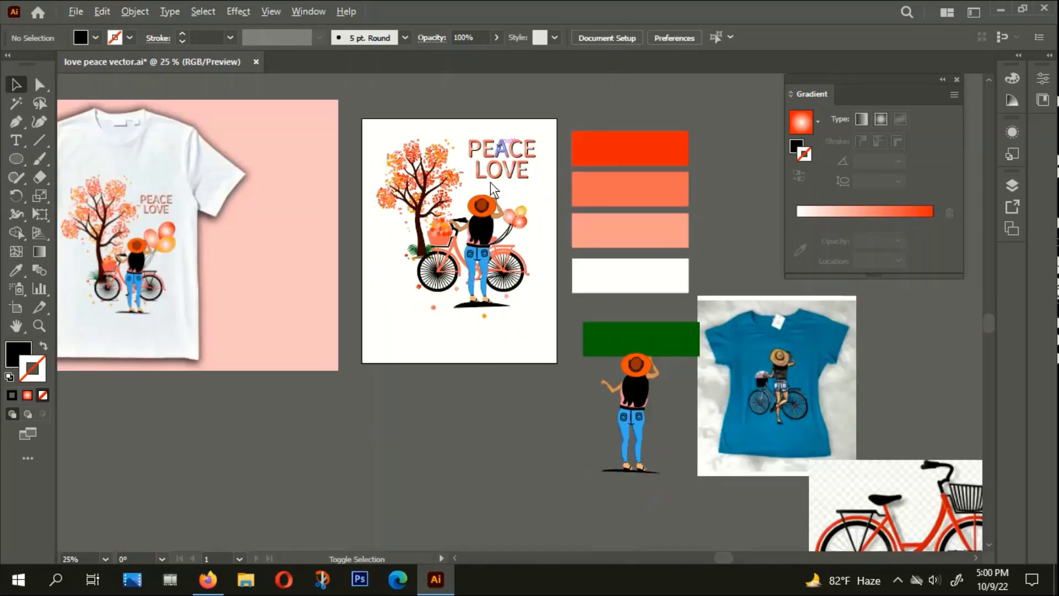
{"action": "left_click_drag", "start_coordinate": [500, 184], "coordinate": [498, 165]}
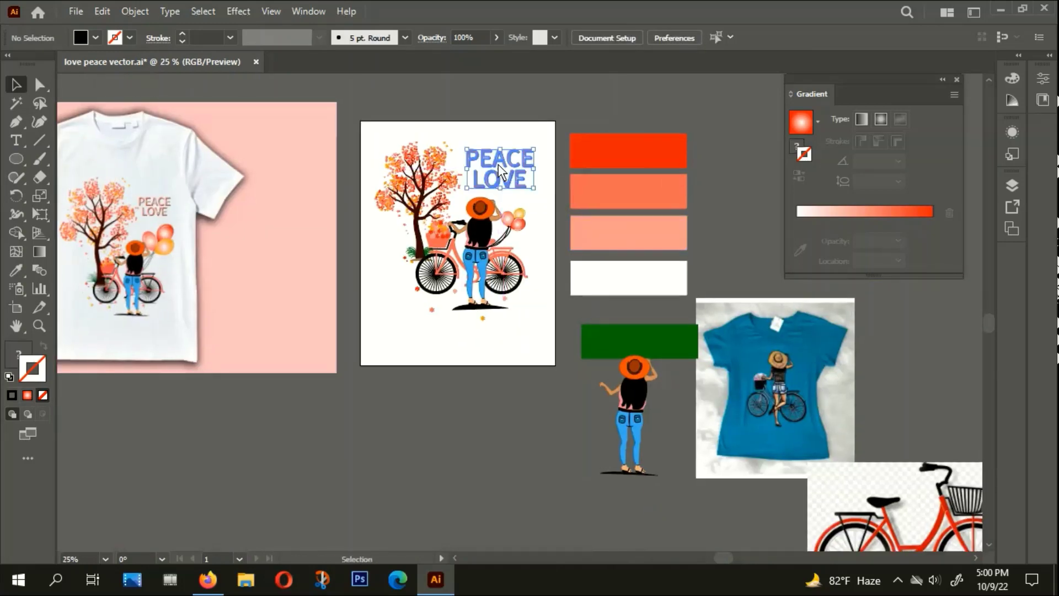
{"action": "left_click", "coordinate": [501, 117]}
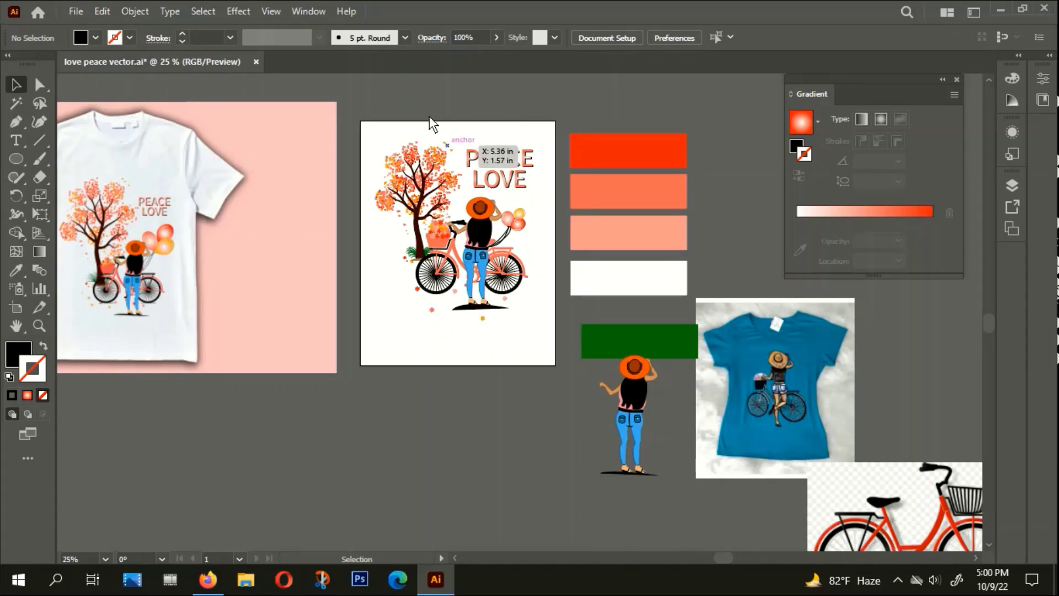
Group the lettering with the tree, bicycle and girl artwork, then deselect
{"action": "left_click", "coordinate": [489, 274]}
{"action": "right_click", "coordinate": [490, 203]}
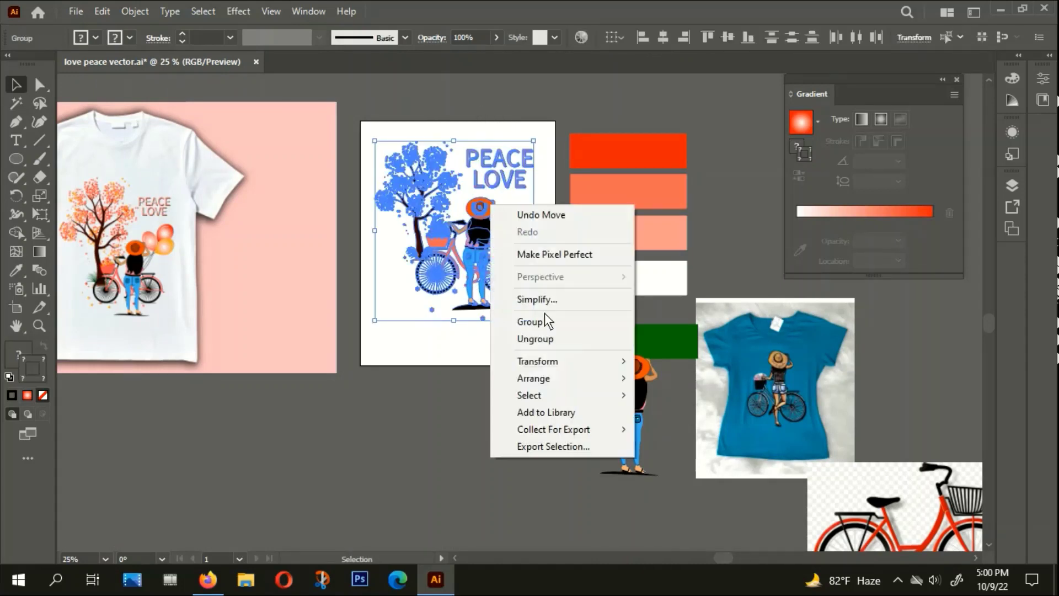
{"action": "left_click", "coordinate": [544, 323]}
{"action": "left_click", "coordinate": [522, 354]}
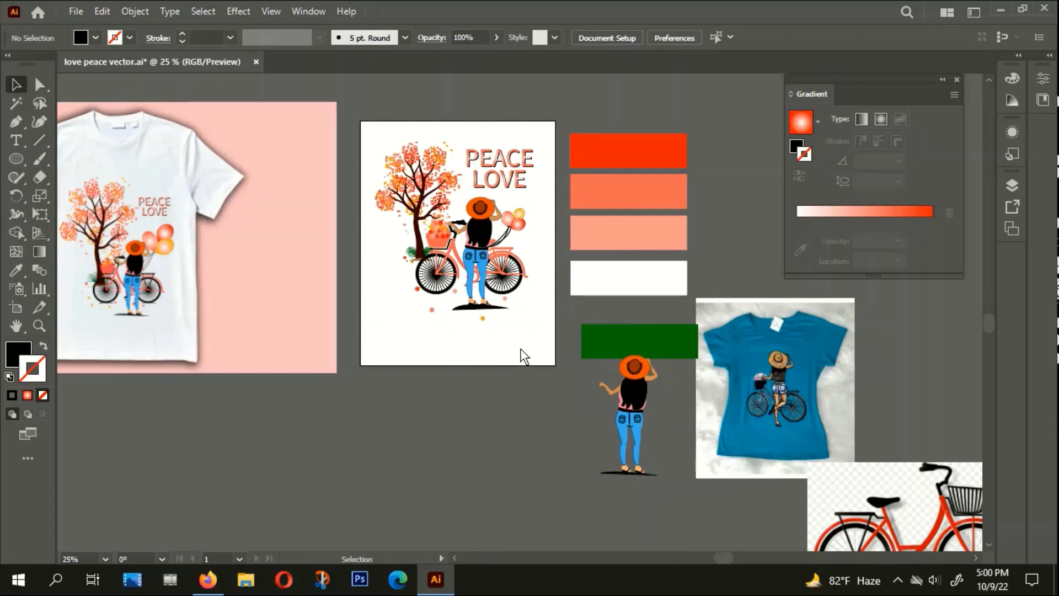